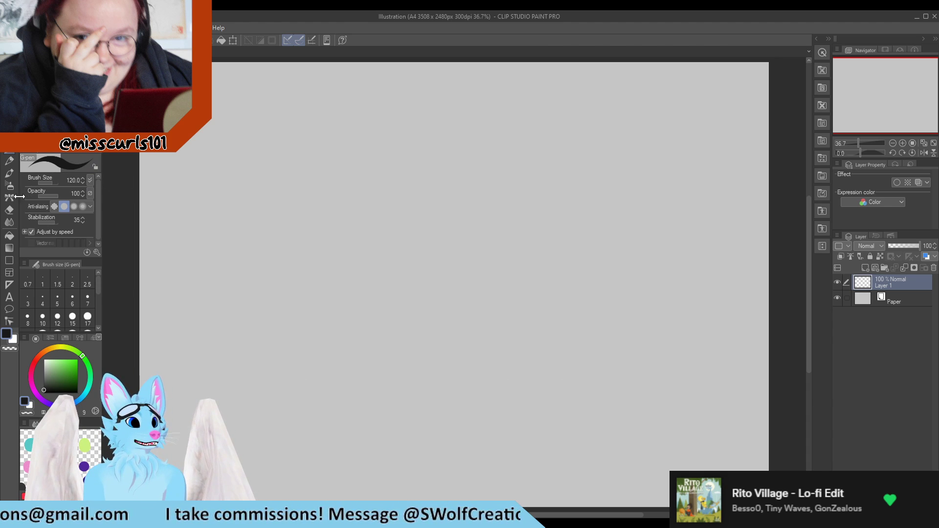
Step: Handwrite the title "Warm Ups" in the upper middle of the canvas with the Turnip pen at brush size 10
{"action": "left_click", "coordinate": [44, 318]}
{"action": "left_click_drag", "start_coordinate": [340, 149], "coordinate": [363, 163]}
{"action": "left_click", "coordinate": [58, 106]}
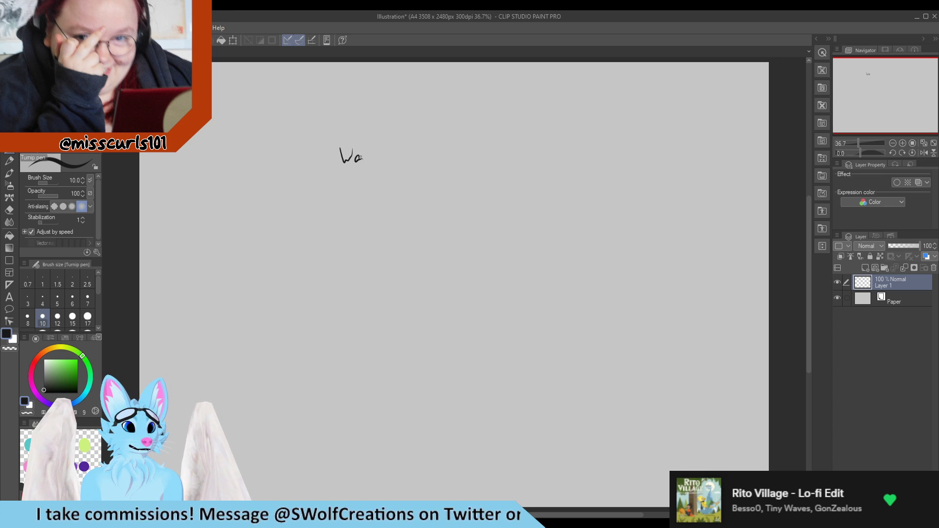
{"action": "mouse_move", "coordinate": [344, 142]}
{"action": "left_mouse_down"}
{"action": "mouse_move", "coordinate": [349, 168]}
{"action": "mouse_move", "coordinate": [360, 153]}
{"action": "mouse_move", "coordinate": [375, 165]}
{"action": "mouse_move", "coordinate": [382, 156]}
{"action": "mouse_move", "coordinate": [392, 164]}
{"action": "mouse_move", "coordinate": [417, 147]}
{"action": "mouse_move", "coordinate": [436, 163]}
{"action": "left_mouse_up"}
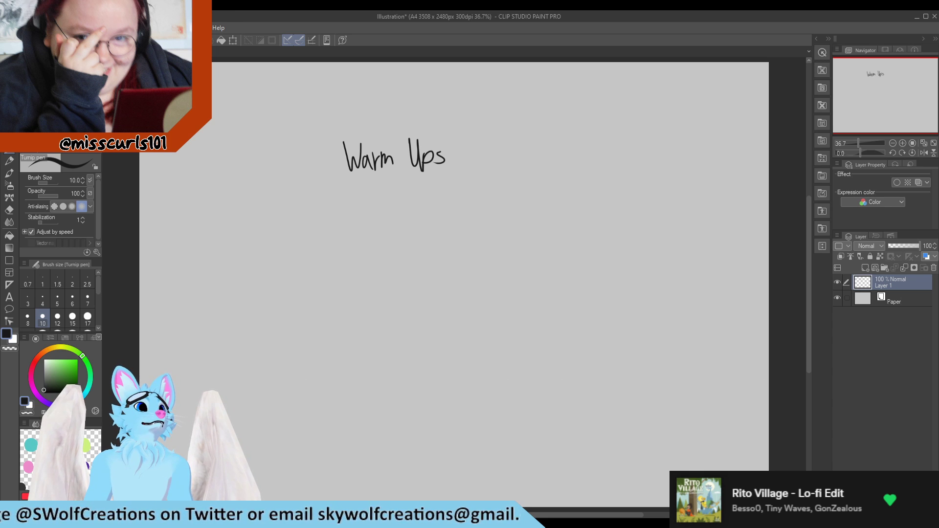
Step: Draw two full-width rows of small freehand circles along the canvas's upper edge, above the "Warm Ups" lettering
{"action": "mouse_move", "coordinate": [211, 94]}
{"action": "left_mouse_down"}
{"action": "mouse_move", "coordinate": [228, 67]}
{"action": "mouse_move", "coordinate": [290, 71]}
{"action": "mouse_move", "coordinate": [283, 66]}
{"action": "mouse_move", "coordinate": [300, 96]}
{"action": "mouse_move", "coordinate": [316, 71]}
{"action": "mouse_move", "coordinate": [330, 69]}
{"action": "mouse_move", "coordinate": [540, 73]}
{"action": "mouse_move", "coordinate": [558, 87]}
{"action": "mouse_move", "coordinate": [569, 69]}
{"action": "mouse_move", "coordinate": [587, 93]}
{"action": "mouse_move", "coordinate": [602, 72]}
{"action": "mouse_move", "coordinate": [684, 73]}
{"action": "mouse_move", "coordinate": [715, 88]}
{"action": "mouse_move", "coordinate": [729, 71]}
{"action": "mouse_move", "coordinate": [749, 69]}
{"action": "left_mouse_up"}
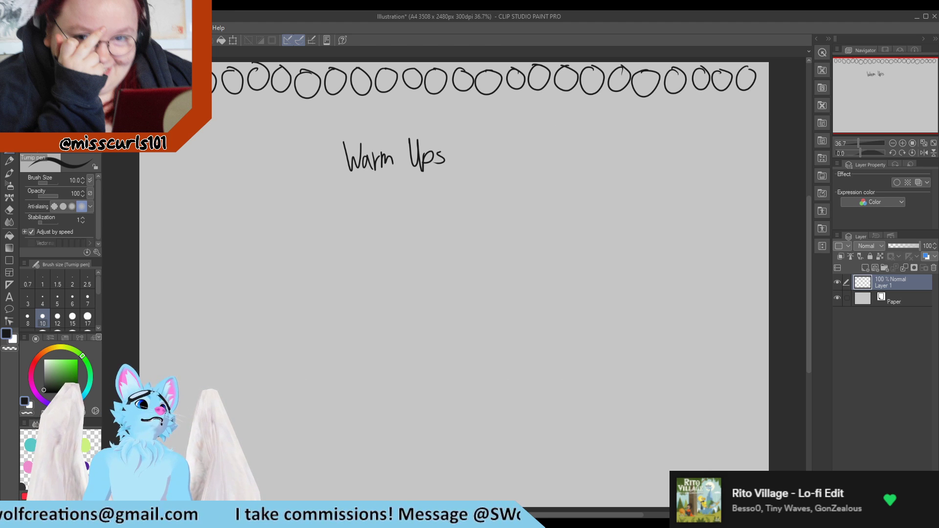
{"action": "mouse_move", "coordinate": [154, 101]}
{"action": "left_mouse_down"}
{"action": "mouse_move", "coordinate": [206, 104]}
{"action": "mouse_move", "coordinate": [224, 122]}
{"action": "mouse_move", "coordinate": [236, 104]}
{"action": "mouse_move", "coordinate": [245, 126]}
{"action": "mouse_move", "coordinate": [255, 107]}
{"action": "mouse_move", "coordinate": [330, 108]}
{"action": "mouse_move", "coordinate": [350, 121]}
{"action": "mouse_move", "coordinate": [347, 108]}
{"action": "mouse_move", "coordinate": [369, 102]}
{"action": "mouse_move", "coordinate": [391, 120]}
{"action": "mouse_move", "coordinate": [388, 104]}
{"action": "mouse_move", "coordinate": [402, 120]}
{"action": "mouse_move", "coordinate": [412, 104]}
{"action": "mouse_move", "coordinate": [540, 99]}
{"action": "mouse_move", "coordinate": [556, 118]}
{"action": "mouse_move", "coordinate": [569, 98]}
{"action": "mouse_move", "coordinate": [630, 112]}
{"action": "mouse_move", "coordinate": [624, 101]}
{"action": "mouse_move", "coordinate": [649, 100]}
{"action": "mouse_move", "coordinate": [664, 118]}
{"action": "mouse_move", "coordinate": [677, 95]}
{"action": "mouse_move", "coordinate": [733, 100]}
{"action": "left_mouse_up"}
{"action": "mouse_move", "coordinate": [748, 99]}
{"action": "left_mouse_down"}
{"action": "mouse_move", "coordinate": [741, 118]}
{"action": "mouse_move", "coordinate": [750, 99]}
{"action": "left_mouse_up"}
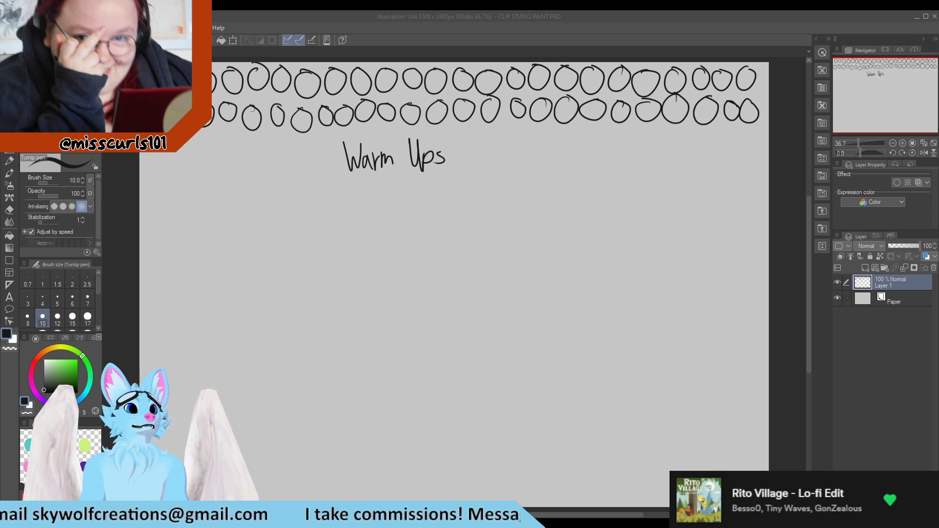
Step: Draw a third row of small circles on both sides of the "Warm Ups" lettering, leaving the words clear
{"action": "mouse_move", "coordinate": [176, 141]}
{"action": "left_mouse_down"}
{"action": "mouse_move", "coordinate": [189, 147]}
{"action": "mouse_move", "coordinate": [221, 130]}
{"action": "mouse_move", "coordinate": [276, 135]}
{"action": "mouse_move", "coordinate": [310, 153]}
{"action": "mouse_move", "coordinate": [302, 136]}
{"action": "left_mouse_up"}
{"action": "mouse_move", "coordinate": [323, 134]}
{"action": "left_mouse_down"}
{"action": "mouse_move", "coordinate": [318, 149]}
{"action": "mouse_move", "coordinate": [323, 135]}
{"action": "left_mouse_up"}
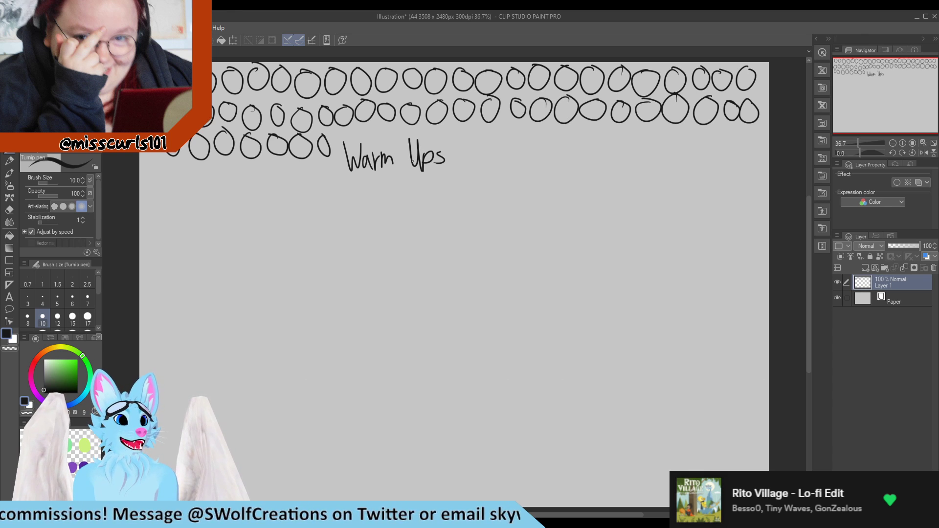
{"action": "mouse_move", "coordinate": [458, 128]}
{"action": "left_mouse_down"}
{"action": "mouse_move", "coordinate": [451, 147]}
{"action": "mouse_move", "coordinate": [459, 129]}
{"action": "mouse_move", "coordinate": [476, 152]}
{"action": "mouse_move", "coordinate": [484, 128]}
{"action": "left_mouse_up"}
{"action": "mouse_move", "coordinate": [500, 126]}
{"action": "left_mouse_down"}
{"action": "mouse_move", "coordinate": [491, 131]}
{"action": "mouse_move", "coordinate": [518, 129]}
{"action": "mouse_move", "coordinate": [543, 153]}
{"action": "mouse_move", "coordinate": [539, 130]}
{"action": "mouse_move", "coordinate": [557, 128]}
{"action": "mouse_move", "coordinate": [580, 145]}
{"action": "mouse_move", "coordinate": [589, 128]}
{"action": "mouse_move", "coordinate": [601, 142]}
{"action": "mouse_move", "coordinate": [611, 127]}
{"action": "mouse_move", "coordinate": [638, 125]}
{"action": "mouse_move", "coordinate": [660, 141]}
{"action": "mouse_move", "coordinate": [692, 123]}
{"action": "mouse_move", "coordinate": [718, 127]}
{"action": "mouse_move", "coordinate": [741, 152]}
{"action": "mouse_move", "coordinate": [743, 133]}
{"action": "left_mouse_up"}
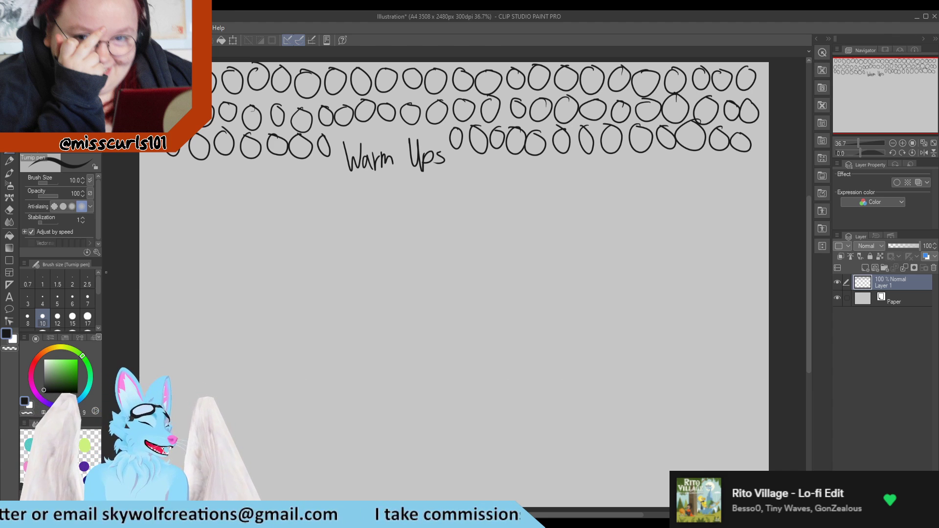
Step: Draw a fourth row of small circles across the canvas, dipping just beneath the "Warm Ups" lettering
{"action": "mouse_move", "coordinate": [154, 163]}
{"action": "left_mouse_down"}
{"action": "mouse_move", "coordinate": [160, 169]}
{"action": "mouse_move", "coordinate": [147, 163]}
{"action": "left_mouse_up"}
{"action": "mouse_move", "coordinate": [174, 164]}
{"action": "left_mouse_down"}
{"action": "mouse_move", "coordinate": [163, 174]}
{"action": "mouse_move", "coordinate": [170, 161]}
{"action": "mouse_move", "coordinate": [252, 162]}
{"action": "mouse_move", "coordinate": [269, 177]}
{"action": "mouse_move", "coordinate": [277, 163]}
{"action": "left_mouse_up"}
{"action": "mouse_move", "coordinate": [302, 167]}
{"action": "left_mouse_down"}
{"action": "mouse_move", "coordinate": [323, 172]}
{"action": "mouse_move", "coordinate": [337, 159]}
{"action": "mouse_move", "coordinate": [425, 187]}
{"action": "mouse_move", "coordinate": [433, 172]}
{"action": "mouse_move", "coordinate": [472, 160]}
{"action": "left_mouse_up"}
{"action": "mouse_move", "coordinate": [499, 161]}
{"action": "left_mouse_down"}
{"action": "mouse_move", "coordinate": [492, 182]}
{"action": "mouse_move", "coordinate": [501, 162]}
{"action": "mouse_move", "coordinate": [556, 163]}
{"action": "left_mouse_up"}
{"action": "mouse_move", "coordinate": [589, 160]}
{"action": "left_mouse_down"}
{"action": "mouse_move", "coordinate": [577, 176]}
{"action": "mouse_move", "coordinate": [591, 160]}
{"action": "mouse_move", "coordinate": [601, 170]}
{"action": "mouse_move", "coordinate": [615, 157]}
{"action": "left_mouse_up"}
{"action": "mouse_move", "coordinate": [649, 161]}
{"action": "left_mouse_down"}
{"action": "mouse_move", "coordinate": [695, 185]}
{"action": "mouse_move", "coordinate": [710, 164]}
{"action": "mouse_move", "coordinate": [745, 159]}
{"action": "left_mouse_up"}
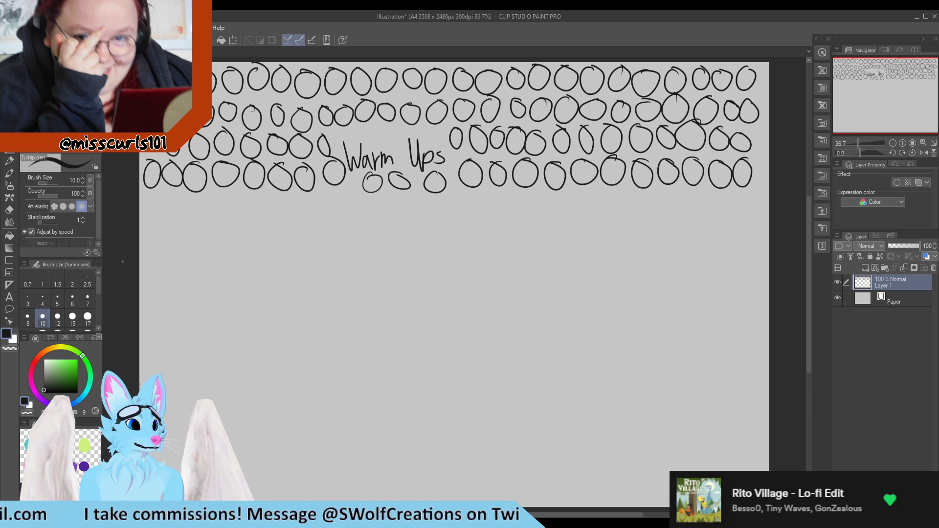
Step: Add the fifth and sixth full-width rows of freehand circles below the "Warm Ups" lettering
{"action": "mouse_move", "coordinate": [155, 200]}
{"action": "left_mouse_down"}
{"action": "mouse_move", "coordinate": [157, 233]}
{"action": "mouse_move", "coordinate": [156, 201]}
{"action": "left_mouse_up"}
{"action": "mouse_move", "coordinate": [182, 202]}
{"action": "left_mouse_down"}
{"action": "mouse_move", "coordinate": [179, 228]}
{"action": "mouse_move", "coordinate": [182, 202]}
{"action": "mouse_move", "coordinate": [380, 203]}
{"action": "mouse_move", "coordinate": [403, 218]}
{"action": "mouse_move", "coordinate": [410, 204]}
{"action": "mouse_move", "coordinate": [437, 198]}
{"action": "mouse_move", "coordinate": [458, 210]}
{"action": "mouse_move", "coordinate": [467, 192]}
{"action": "left_mouse_up"}
{"action": "mouse_move", "coordinate": [499, 194]}
{"action": "left_mouse_down"}
{"action": "mouse_move", "coordinate": [489, 203]}
{"action": "mouse_move", "coordinate": [522, 197]}
{"action": "mouse_move", "coordinate": [550, 218]}
{"action": "mouse_move", "coordinate": [559, 200]}
{"action": "mouse_move", "coordinate": [639, 195]}
{"action": "mouse_move", "coordinate": [657, 215]}
{"action": "mouse_move", "coordinate": [669, 196]}
{"action": "mouse_move", "coordinate": [742, 195]}
{"action": "left_mouse_up"}
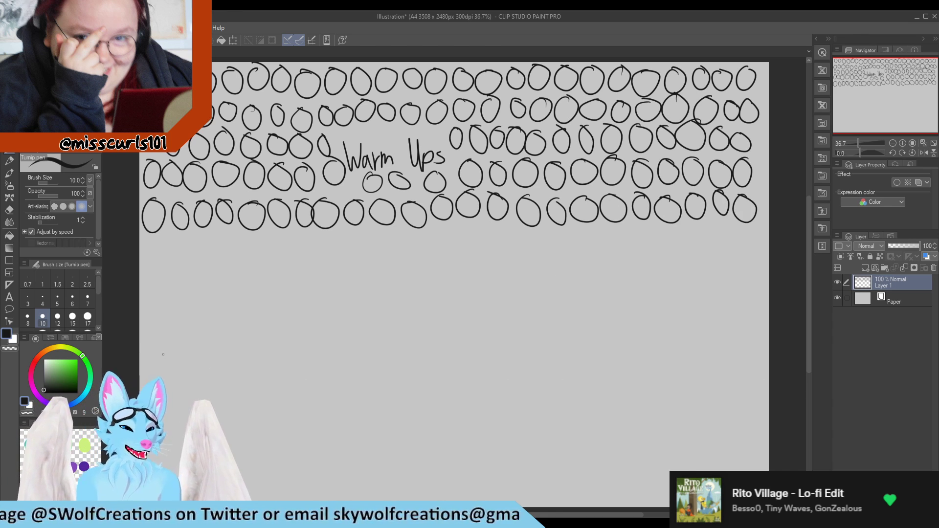
{"action": "mouse_move", "coordinate": [159, 241]}
{"action": "left_mouse_down"}
{"action": "mouse_move", "coordinate": [151, 247]}
{"action": "mouse_move", "coordinate": [187, 244]}
{"action": "mouse_move", "coordinate": [213, 268]}
{"action": "mouse_move", "coordinate": [211, 240]}
{"action": "left_mouse_up"}
{"action": "mouse_move", "coordinate": [236, 240]}
{"action": "left_mouse_down"}
{"action": "mouse_move", "coordinate": [230, 256]}
{"action": "mouse_move", "coordinate": [237, 241]}
{"action": "mouse_move", "coordinate": [348, 239]}
{"action": "left_mouse_up"}
{"action": "mouse_move", "coordinate": [377, 234]}
{"action": "left_mouse_down"}
{"action": "mouse_move", "coordinate": [597, 236]}
{"action": "mouse_move", "coordinate": [612, 247]}
{"action": "mouse_move", "coordinate": [626, 228]}
{"action": "mouse_move", "coordinate": [663, 243]}
{"action": "left_mouse_up"}
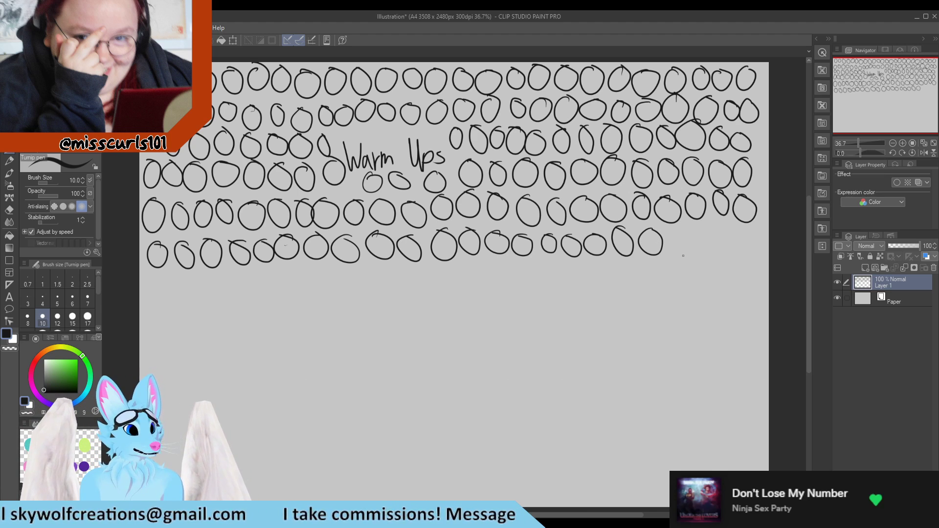
{"action": "mouse_move", "coordinate": [678, 230]}
{"action": "left_mouse_down"}
{"action": "mouse_move", "coordinate": [697, 250]}
{"action": "mouse_move", "coordinate": [708, 230]}
{"action": "left_mouse_up"}
{"action": "mouse_move", "coordinate": [731, 230]}
{"action": "left_mouse_down"}
{"action": "mouse_move", "coordinate": [738, 252]}
{"action": "mouse_move", "coordinate": [732, 231]}
{"action": "left_mouse_up"}
{"action": "mouse_move", "coordinate": [753, 231]}
{"action": "left_mouse_down"}
{"action": "mouse_move", "coordinate": [756, 252]}
{"action": "mouse_move", "coordinate": [761, 239]}
{"action": "left_mouse_up"}
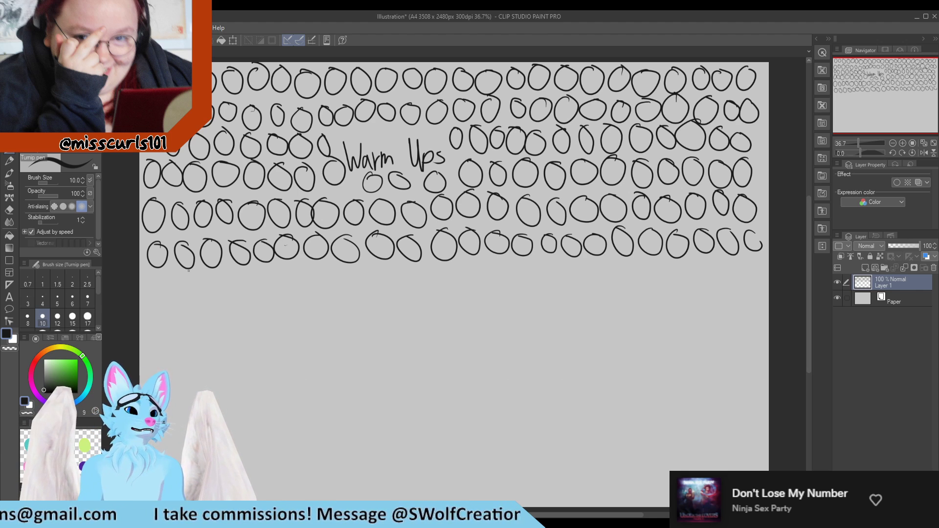
Step: Add the seventh and eighth rows of freehand circles across the full width of the canvas
{"action": "mouse_move", "coordinate": [158, 273]}
{"action": "left_mouse_down"}
{"action": "mouse_move", "coordinate": [305, 274]}
{"action": "mouse_move", "coordinate": [295, 266]}
{"action": "mouse_move", "coordinate": [336, 282]}
{"action": "mouse_move", "coordinate": [324, 267]}
{"action": "mouse_move", "coordinate": [415, 266]}
{"action": "mouse_move", "coordinate": [432, 278]}
{"action": "mouse_move", "coordinate": [443, 264]}
{"action": "mouse_move", "coordinate": [455, 282]}
{"action": "mouse_move", "coordinate": [469, 263]}
{"action": "mouse_move", "coordinate": [494, 264]}
{"action": "mouse_move", "coordinate": [520, 288]}
{"action": "mouse_move", "coordinate": [523, 262]}
{"action": "mouse_move", "coordinate": [552, 260]}
{"action": "mouse_move", "coordinate": [569, 279]}
{"action": "mouse_move", "coordinate": [579, 265]}
{"action": "mouse_move", "coordinate": [607, 261]}
{"action": "mouse_move", "coordinate": [617, 281]}
{"action": "mouse_move", "coordinate": [636, 264]}
{"action": "mouse_move", "coordinate": [691, 262]}
{"action": "mouse_move", "coordinate": [705, 279]}
{"action": "mouse_move", "coordinate": [718, 258]}
{"action": "left_mouse_up"}
{"action": "mouse_move", "coordinate": [731, 256]}
{"action": "left_mouse_down"}
{"action": "mouse_move", "coordinate": [727, 275]}
{"action": "mouse_move", "coordinate": [735, 256]}
{"action": "mouse_move", "coordinate": [763, 259]}
{"action": "left_mouse_up"}
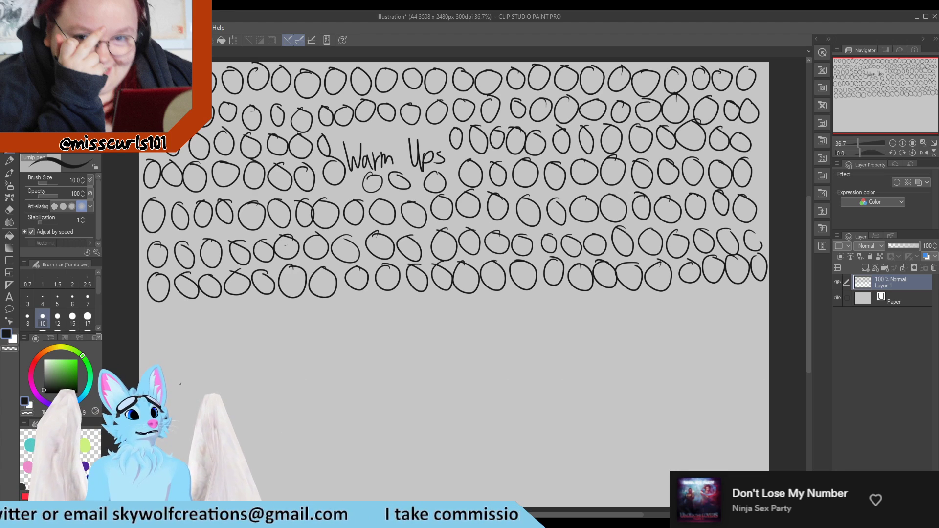
{"action": "mouse_move", "coordinate": [158, 313]}
{"action": "left_mouse_down"}
{"action": "mouse_move", "coordinate": [162, 336]}
{"action": "mouse_move", "coordinate": [158, 313]}
{"action": "left_mouse_up"}
{"action": "mouse_move", "coordinate": [180, 313]}
{"action": "left_mouse_down"}
{"action": "mouse_move", "coordinate": [171, 324]}
{"action": "mouse_move", "coordinate": [207, 305]}
{"action": "mouse_move", "coordinate": [244, 305]}
{"action": "left_mouse_up"}
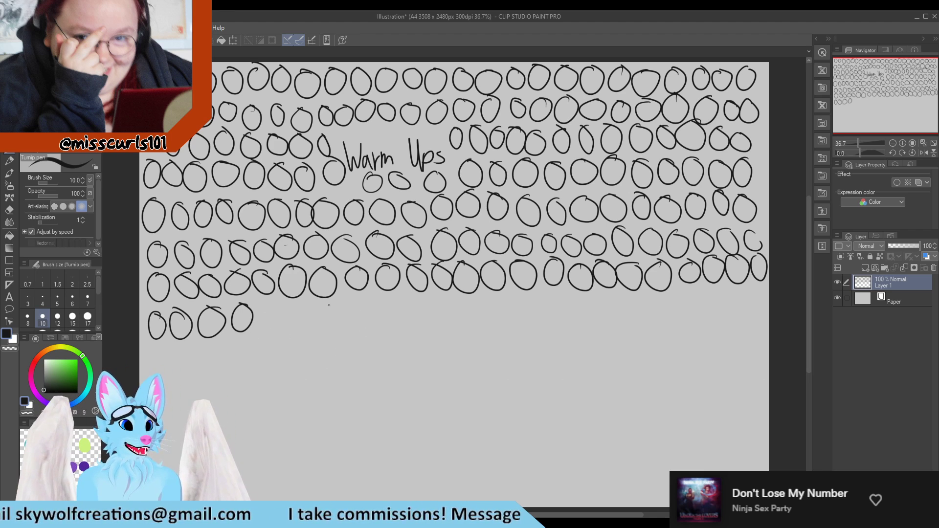
{"action": "mouse_move", "coordinate": [272, 302]}
{"action": "left_mouse_down"}
{"action": "mouse_move", "coordinate": [263, 323]}
{"action": "mouse_move", "coordinate": [273, 300]}
{"action": "mouse_move", "coordinate": [284, 326]}
{"action": "mouse_move", "coordinate": [326, 300]}
{"action": "mouse_move", "coordinate": [375, 296]}
{"action": "mouse_move", "coordinate": [386, 316]}
{"action": "mouse_move", "coordinate": [395, 295]}
{"action": "left_mouse_up"}
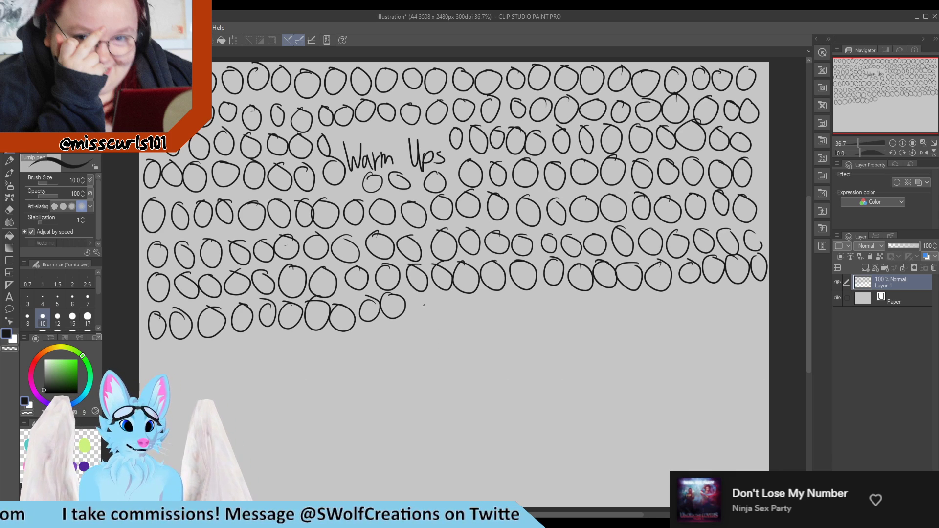
{"action": "mouse_move", "coordinate": [423, 299]}
{"action": "left_mouse_down"}
{"action": "mouse_move", "coordinate": [437, 319]}
{"action": "mouse_move", "coordinate": [430, 305]}
{"action": "mouse_move", "coordinate": [460, 312]}
{"action": "mouse_move", "coordinate": [449, 314]}
{"action": "mouse_move", "coordinate": [471, 306]}
{"action": "mouse_move", "coordinate": [490, 322]}
{"action": "mouse_move", "coordinate": [494, 308]}
{"action": "mouse_move", "coordinate": [532, 303]}
{"action": "mouse_move", "coordinate": [559, 326]}
{"action": "mouse_move", "coordinate": [603, 302]}
{"action": "mouse_move", "coordinate": [654, 323]}
{"action": "mouse_move", "coordinate": [677, 298]}
{"action": "left_mouse_up"}
{"action": "mouse_move", "coordinate": [703, 302]}
{"action": "left_mouse_down"}
{"action": "mouse_move", "coordinate": [696, 327]}
{"action": "mouse_move", "coordinate": [705, 303]}
{"action": "left_mouse_up"}
{"action": "left_click_drag", "start_coordinate": [723, 299], "coordinate": [743, 299]}
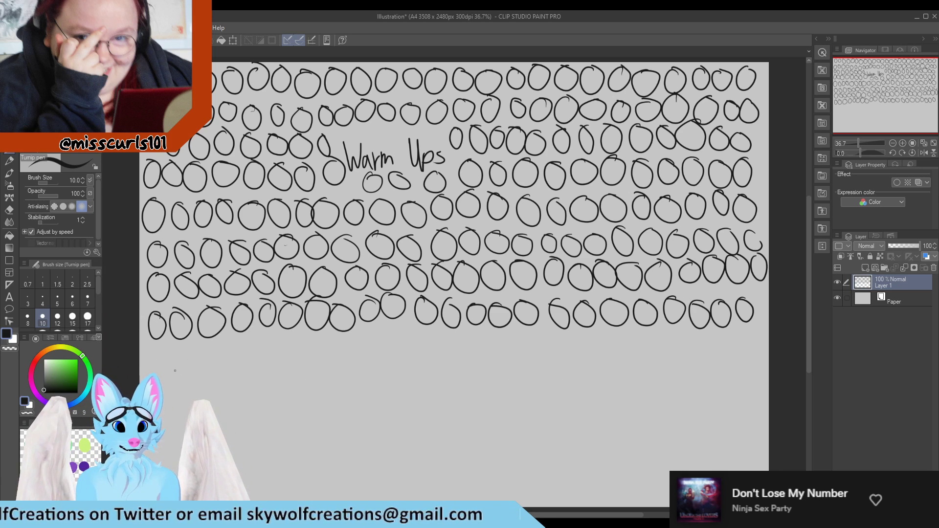
Step: Add the ninth and tenth rows of freehand circles across the full width of the canvas
{"action": "mouse_move", "coordinate": [160, 350]}
{"action": "left_mouse_down"}
{"action": "mouse_move", "coordinate": [235, 337]}
{"action": "mouse_move", "coordinate": [260, 352]}
{"action": "mouse_move", "coordinate": [268, 342]}
{"action": "left_mouse_up"}
{"action": "mouse_move", "coordinate": [291, 335]}
{"action": "left_mouse_down"}
{"action": "mouse_move", "coordinate": [283, 345]}
{"action": "mouse_move", "coordinate": [296, 337]}
{"action": "mouse_move", "coordinate": [333, 358]}
{"action": "mouse_move", "coordinate": [327, 338]}
{"action": "mouse_move", "coordinate": [389, 331]}
{"action": "mouse_move", "coordinate": [485, 334]}
{"action": "mouse_move", "coordinate": [504, 350]}
{"action": "mouse_move", "coordinate": [514, 332]}
{"action": "mouse_move", "coordinate": [563, 345]}
{"action": "mouse_move", "coordinate": [658, 331]}
{"action": "mouse_move", "coordinate": [678, 343]}
{"action": "mouse_move", "coordinate": [688, 333]}
{"action": "mouse_move", "coordinate": [737, 333]}
{"action": "left_mouse_up"}
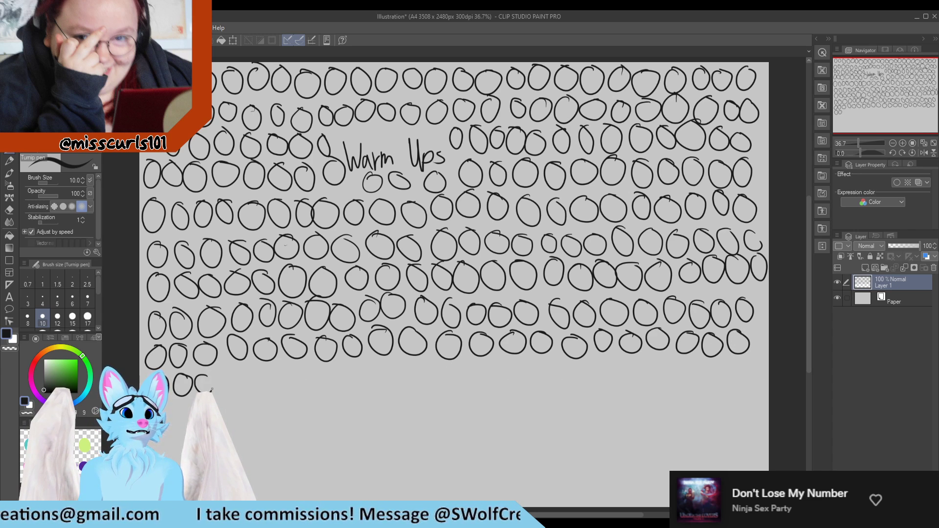
{"action": "left_click_drag", "start_coordinate": [244, 374], "coordinate": [241, 367]}
{"action": "mouse_move", "coordinate": [263, 367]}
{"action": "left_mouse_down"}
{"action": "mouse_move", "coordinate": [246, 376]}
{"action": "mouse_move", "coordinate": [267, 371]}
{"action": "mouse_move", "coordinate": [293, 390]}
{"action": "mouse_move", "coordinate": [297, 371]}
{"action": "mouse_move", "coordinate": [316, 368]}
{"action": "mouse_move", "coordinate": [344, 387]}
{"action": "mouse_move", "coordinate": [353, 366]}
{"action": "mouse_move", "coordinate": [416, 366]}
{"action": "mouse_move", "coordinate": [446, 387]}
{"action": "mouse_move", "coordinate": [458, 372]}
{"action": "mouse_move", "coordinate": [489, 366]}
{"action": "mouse_move", "coordinate": [520, 377]}
{"action": "mouse_move", "coordinate": [514, 361]}
{"action": "mouse_move", "coordinate": [573, 363]}
{"action": "left_mouse_up"}
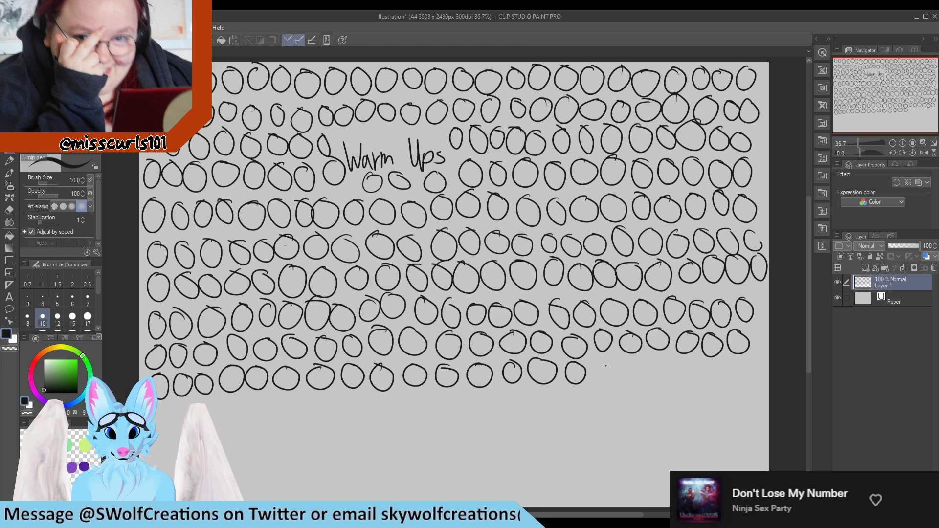
{"action": "mouse_move", "coordinate": [606, 357]}
{"action": "left_mouse_down"}
{"action": "mouse_move", "coordinate": [628, 374]}
{"action": "mouse_move", "coordinate": [637, 357]}
{"action": "mouse_move", "coordinate": [729, 375]}
{"action": "mouse_move", "coordinate": [715, 363]}
{"action": "left_mouse_up"}
{"action": "mouse_move", "coordinate": [744, 362]}
{"action": "left_mouse_down"}
{"action": "mouse_move", "coordinate": [732, 368]}
{"action": "mouse_move", "coordinate": [746, 363]}
{"action": "left_mouse_up"}
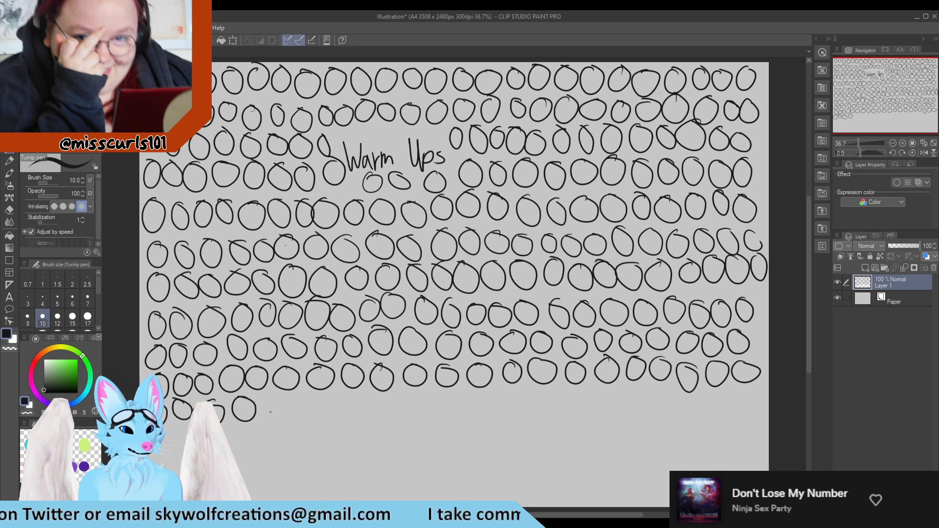
Step: Fill the remaining lower part of the canvas with four more rows of freehand circles down to its bottom edge
{"action": "mouse_move", "coordinate": [271, 397]}
{"action": "left_mouse_down"}
{"action": "mouse_move", "coordinate": [357, 396]}
{"action": "mouse_move", "coordinate": [371, 419]}
{"action": "mouse_move", "coordinate": [383, 398]}
{"action": "mouse_move", "coordinate": [415, 396]}
{"action": "mouse_move", "coordinate": [432, 406]}
{"action": "mouse_move", "coordinate": [447, 394]}
{"action": "mouse_move", "coordinate": [540, 389]}
{"action": "mouse_move", "coordinate": [573, 418]}
{"action": "mouse_move", "coordinate": [580, 394]}
{"action": "mouse_move", "coordinate": [673, 392]}
{"action": "mouse_move", "coordinate": [697, 403]}
{"action": "mouse_move", "coordinate": [728, 395]}
{"action": "left_mouse_up"}
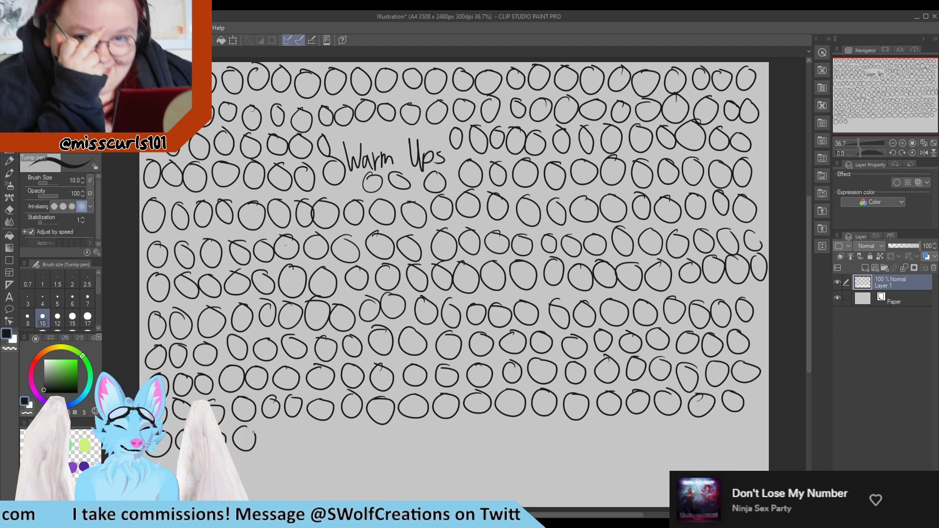
{"action": "mouse_move", "coordinate": [269, 425]}
{"action": "left_mouse_down"}
{"action": "mouse_move", "coordinate": [288, 445]}
{"action": "mouse_move", "coordinate": [323, 427]}
{"action": "mouse_move", "coordinate": [392, 453]}
{"action": "mouse_move", "coordinate": [473, 439]}
{"action": "mouse_move", "coordinate": [505, 420]}
{"action": "mouse_move", "coordinate": [534, 420]}
{"action": "mouse_move", "coordinate": [556, 443]}
{"action": "mouse_move", "coordinate": [588, 424]}
{"action": "mouse_move", "coordinate": [615, 443]}
{"action": "mouse_move", "coordinate": [616, 425]}
{"action": "mouse_move", "coordinate": [634, 433]}
{"action": "mouse_move", "coordinate": [674, 426]}
{"action": "mouse_move", "coordinate": [726, 450]}
{"action": "mouse_move", "coordinate": [725, 424]}
{"action": "left_mouse_up"}
{"action": "mouse_move", "coordinate": [749, 420]}
{"action": "left_mouse_down"}
{"action": "mouse_move", "coordinate": [737, 433]}
{"action": "mouse_move", "coordinate": [749, 422]}
{"action": "left_mouse_up"}
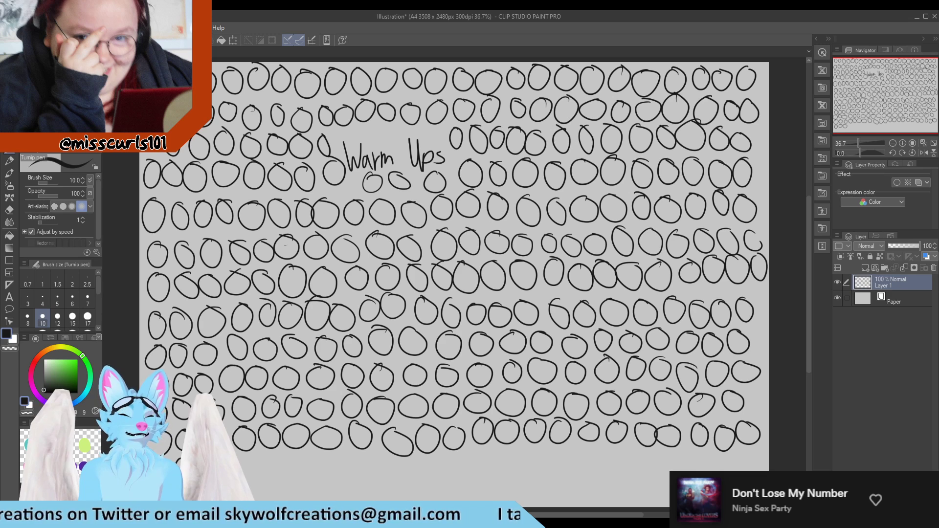
{"action": "left_click_drag", "start_coordinate": [239, 447], "coordinate": [296, 457]}
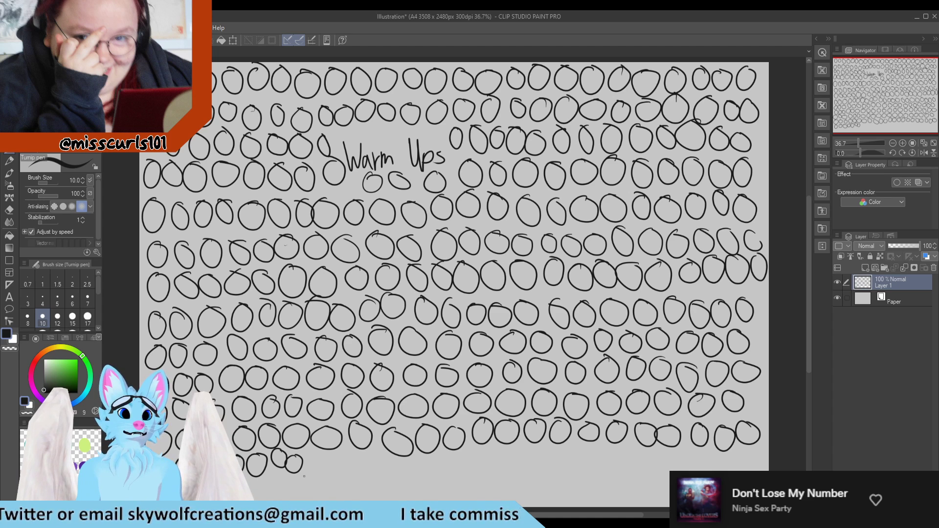
{"action": "mouse_move", "coordinate": [321, 452]}
{"action": "left_mouse_down"}
{"action": "mouse_move", "coordinate": [341, 474]}
{"action": "mouse_move", "coordinate": [341, 460]}
{"action": "mouse_move", "coordinate": [395, 461]}
{"action": "mouse_move", "coordinate": [453, 476]}
{"action": "mouse_move", "coordinate": [474, 451]}
{"action": "mouse_move", "coordinate": [503, 473]}
{"action": "mouse_move", "coordinate": [552, 451]}
{"action": "mouse_move", "coordinate": [588, 459]}
{"action": "mouse_move", "coordinate": [596, 450]}
{"action": "mouse_move", "coordinate": [661, 473]}
{"action": "mouse_move", "coordinate": [678, 450]}
{"action": "mouse_move", "coordinate": [708, 455]}
{"action": "left_mouse_up"}
{"action": "mouse_move", "coordinate": [734, 450]}
{"action": "left_mouse_down"}
{"action": "mouse_move", "coordinate": [727, 462]}
{"action": "mouse_move", "coordinate": [736, 449]}
{"action": "mouse_move", "coordinate": [754, 448]}
{"action": "left_mouse_up"}
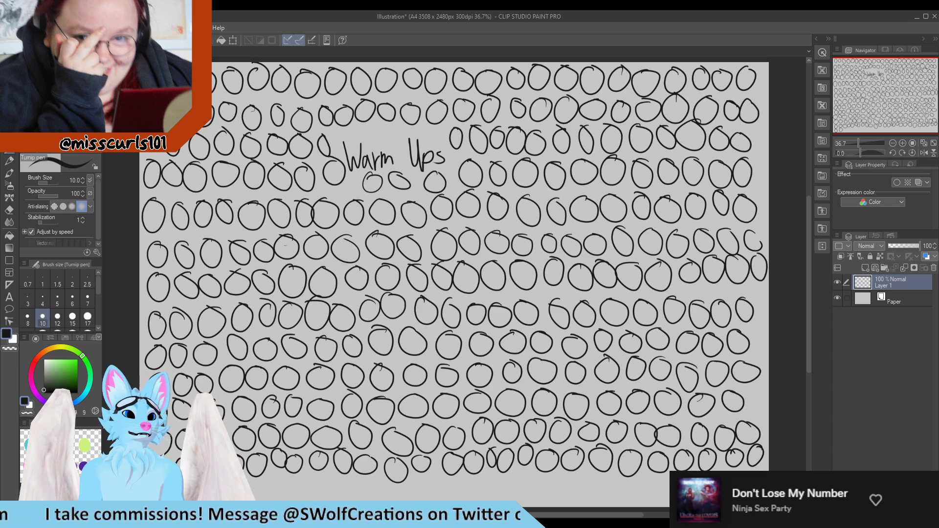
{"action": "left_click_drag", "start_coordinate": [284, 475], "coordinate": [282, 477]}
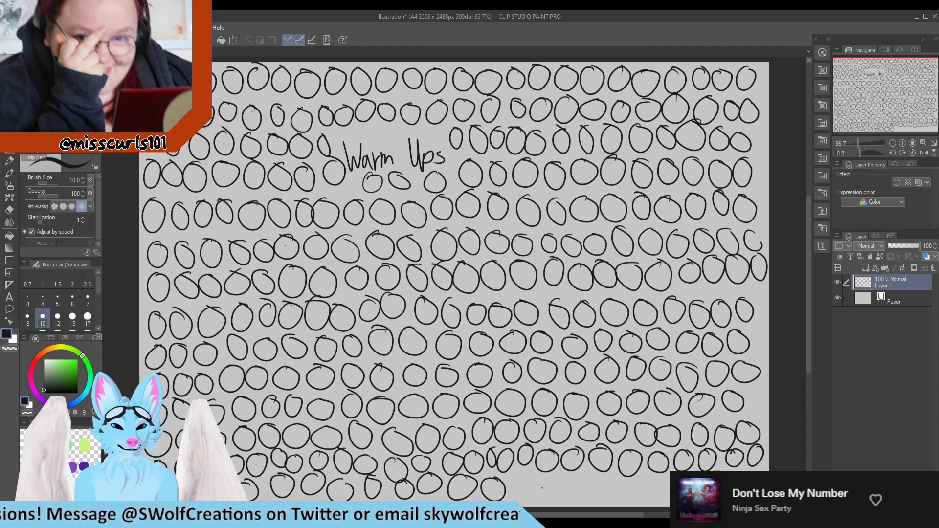
{"action": "mouse_move", "coordinate": [557, 489]}
{"action": "left_mouse_down"}
{"action": "mouse_move", "coordinate": [576, 497]}
{"action": "mouse_move", "coordinate": [621, 477]}
{"action": "mouse_move", "coordinate": [650, 477]}
{"action": "left_mouse_up"}
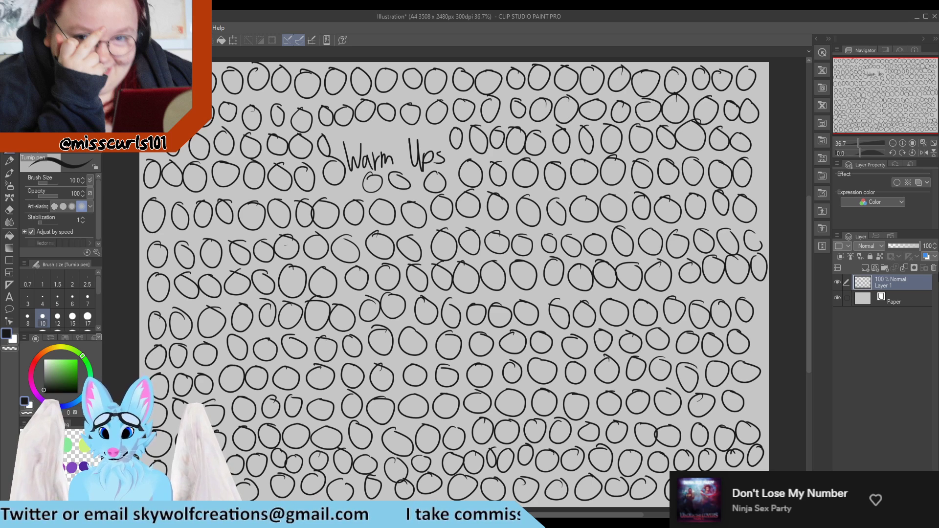
Step: Delete the layer holding the circle exercise and add a new empty raster layer above the Paper layer
{"action": "left_click", "coordinate": [933, 270]}
{"action": "key", "text": "Return"}
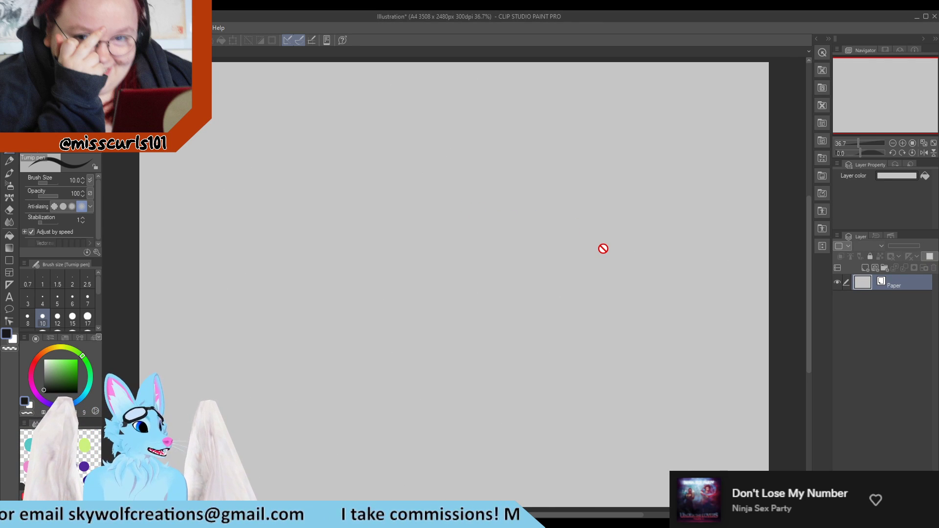
{"action": "left_click", "coordinate": [863, 266]}
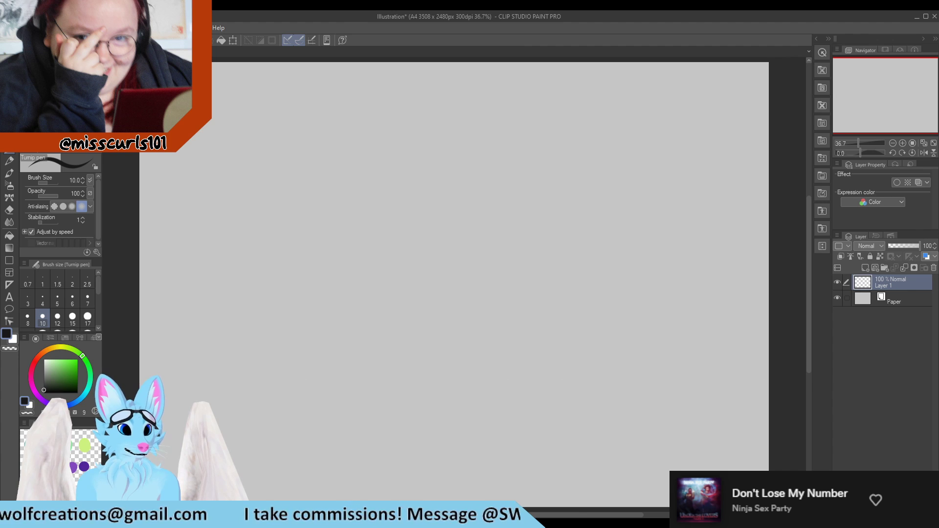
Step: Draw a row of short, closely spaced vertical strokes hanging from the canvas's top edge, continuing to its right edge
{"action": "scroll", "coordinate": [268, 195], "scroll_direction": "down", "scroll_amount": 1}
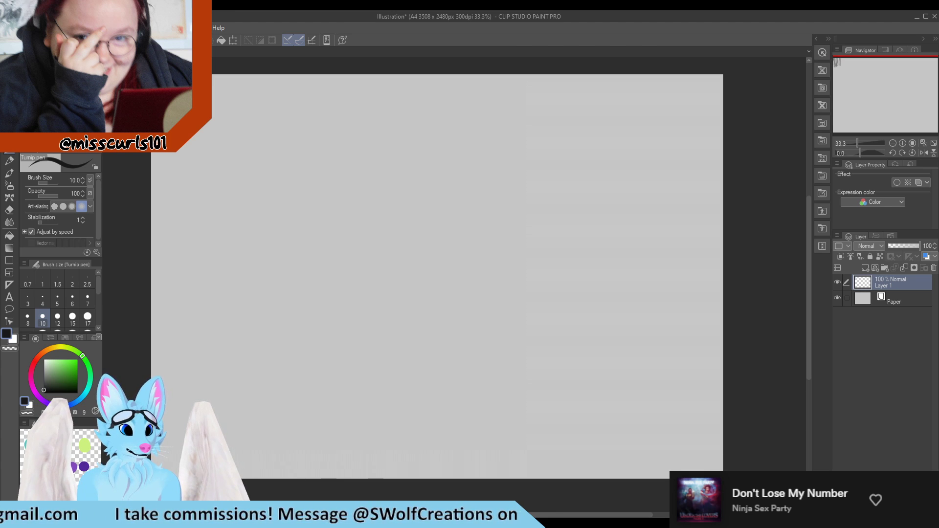
{"action": "mouse_move", "coordinate": [213, 74]}
{"action": "left_mouse_down"}
{"action": "mouse_move", "coordinate": [214, 123]}
{"action": "mouse_move", "coordinate": [230, 118]}
{"action": "left_mouse_up"}
{"action": "mouse_move", "coordinate": [231, 74]}
{"action": "left_mouse_down"}
{"action": "mouse_move", "coordinate": [232, 116]}
{"action": "mouse_move", "coordinate": [235, 95]}
{"action": "left_mouse_up"}
{"action": "left_click_drag", "start_coordinate": [235, 95], "coordinate": [236, 117]}
{"action": "left_click_drag", "start_coordinate": [238, 72], "coordinate": [239, 116]}
{"action": "left_click_drag", "start_coordinate": [240, 74], "coordinate": [247, 114]}
{"action": "left_click_drag", "start_coordinate": [250, 74], "coordinate": [252, 119]}
{"action": "left_click_drag", "start_coordinate": [266, 72], "coordinate": [262, 116]}
{"action": "left_click_drag", "start_coordinate": [270, 73], "coordinate": [270, 115]}
{"action": "left_click_drag", "start_coordinate": [277, 71], "coordinate": [280, 118]}
{"action": "left_click_drag", "start_coordinate": [285, 73], "coordinate": [289, 115]}
{"action": "left_click_drag", "start_coordinate": [293, 73], "coordinate": [293, 116]}
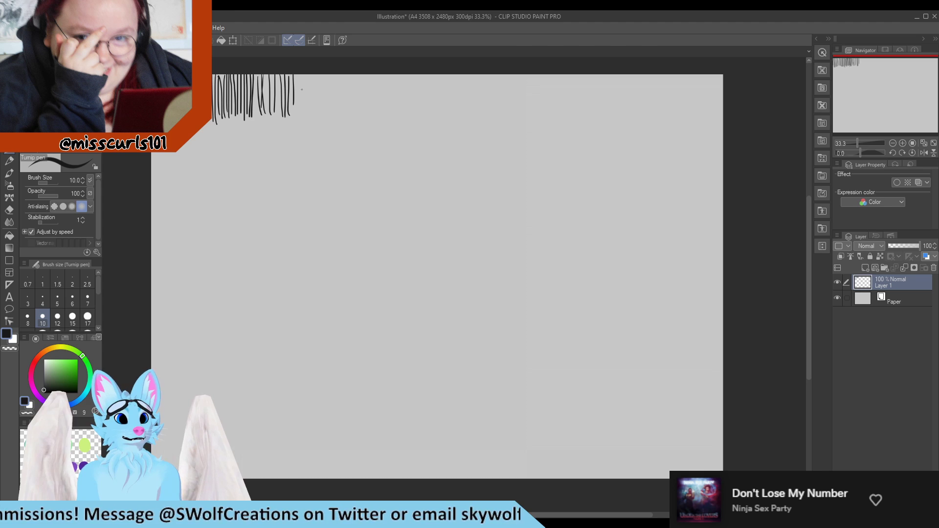
{"action": "left_click_drag", "start_coordinate": [299, 74], "coordinate": [303, 116]}
{"action": "mouse_move", "coordinate": [310, 74]}
{"action": "left_mouse_down"}
{"action": "mouse_move", "coordinate": [309, 116]}
{"action": "mouse_move", "coordinate": [321, 113]}
{"action": "left_mouse_up"}
{"action": "left_click_drag", "start_coordinate": [326, 72], "coordinate": [329, 109]}
{"action": "left_click_drag", "start_coordinate": [334, 73], "coordinate": [334, 108]}
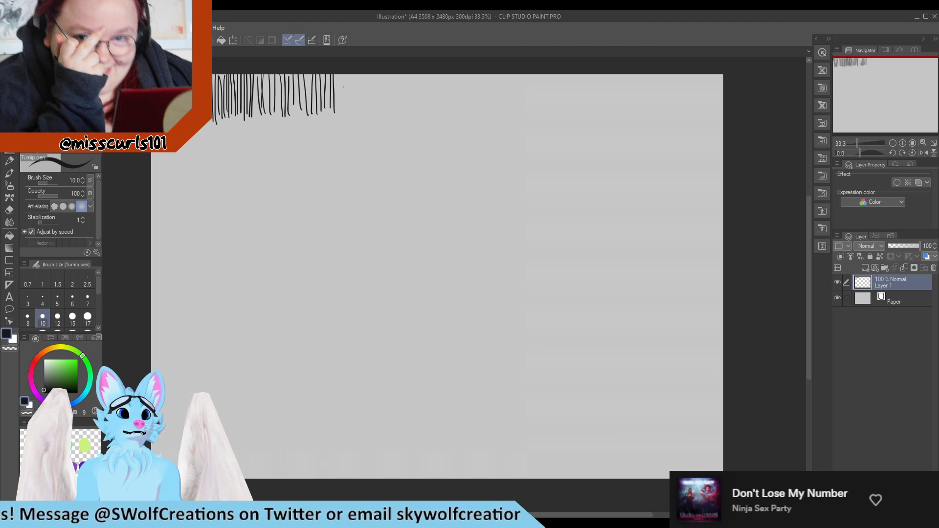
{"action": "mouse_move", "coordinate": [338, 74]}
{"action": "left_mouse_down"}
{"action": "mouse_move", "coordinate": [337, 113]}
{"action": "mouse_move", "coordinate": [344, 106]}
{"action": "mouse_move", "coordinate": [349, 115]}
{"action": "left_mouse_up"}
{"action": "left_click_drag", "start_coordinate": [355, 74], "coordinate": [360, 114]}
{"action": "left_click_drag", "start_coordinate": [364, 74], "coordinate": [367, 115]}
{"action": "left_click_drag", "start_coordinate": [376, 73], "coordinate": [378, 112]}
{"action": "mouse_move", "coordinate": [385, 74]}
{"action": "left_mouse_down"}
{"action": "mouse_move", "coordinate": [384, 109]}
{"action": "mouse_move", "coordinate": [395, 116]}
{"action": "left_mouse_up"}
{"action": "mouse_move", "coordinate": [400, 75]}
{"action": "left_mouse_down"}
{"action": "mouse_move", "coordinate": [400, 119]}
{"action": "mouse_move", "coordinate": [411, 116]}
{"action": "left_mouse_up"}
{"action": "left_click_drag", "start_coordinate": [416, 73], "coordinate": [415, 116]}
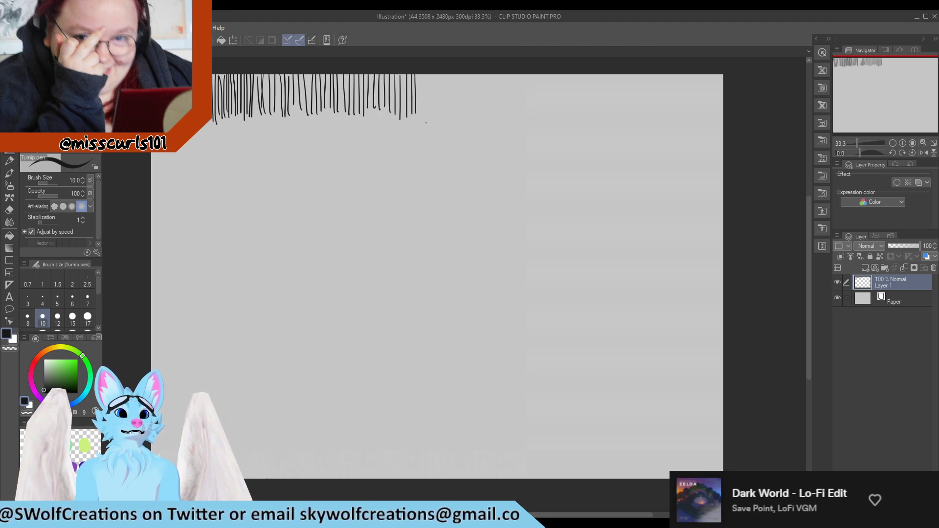
{"action": "left_click_drag", "start_coordinate": [420, 73], "coordinate": [427, 110]}
{"action": "left_click_drag", "start_coordinate": [433, 74], "coordinate": [437, 113]}
{"action": "left_click_drag", "start_coordinate": [443, 74], "coordinate": [448, 112]}
{"action": "left_click_drag", "start_coordinate": [454, 74], "coordinate": [453, 113]}
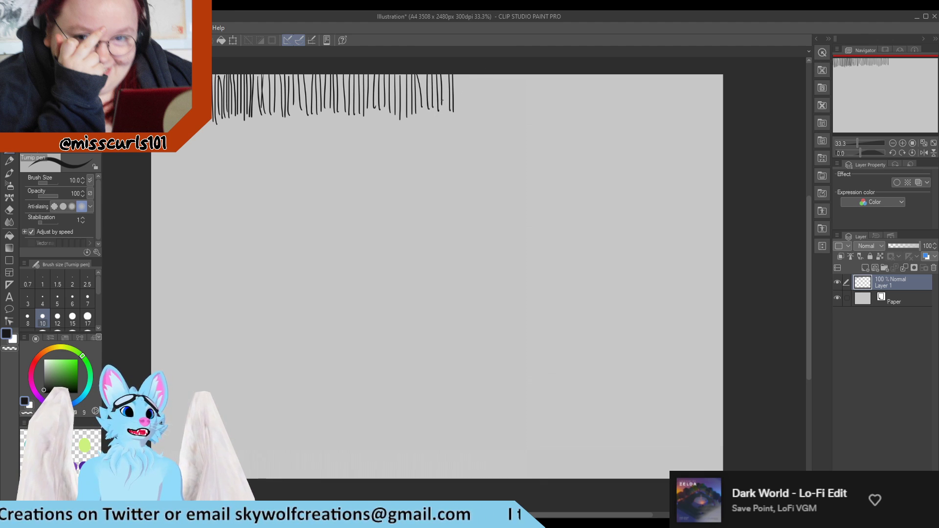
{"action": "mouse_move", "coordinate": [446, 73]}
{"action": "left_mouse_down"}
{"action": "mouse_move", "coordinate": [446, 111]}
{"action": "mouse_move", "coordinate": [457, 114]}
{"action": "left_mouse_up"}
{"action": "mouse_move", "coordinate": [462, 75]}
{"action": "left_mouse_down"}
{"action": "mouse_move", "coordinate": [461, 115]}
{"action": "mouse_move", "coordinate": [469, 110]}
{"action": "left_mouse_up"}
{"action": "left_click_drag", "start_coordinate": [473, 73], "coordinate": [478, 117]}
{"action": "left_click_drag", "start_coordinate": [483, 73], "coordinate": [482, 114]}
{"action": "left_click_drag", "start_coordinate": [489, 74], "coordinate": [488, 116]}
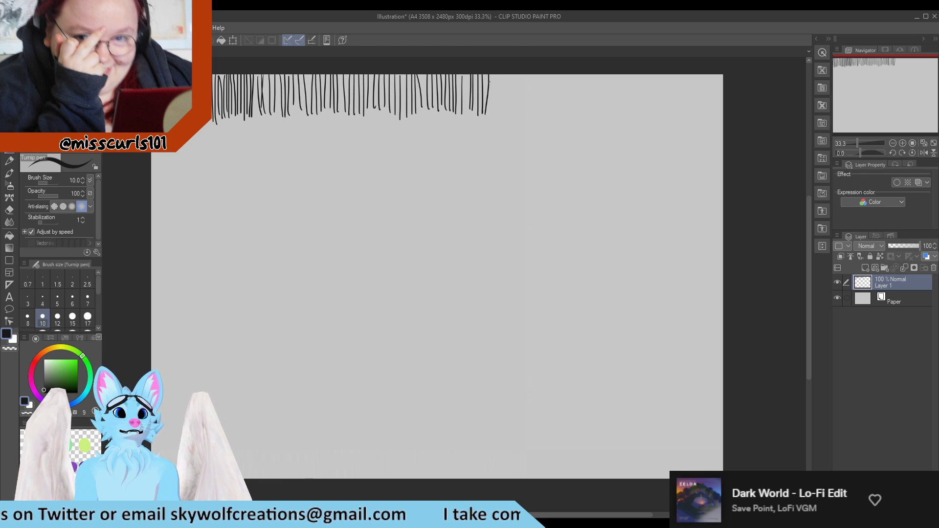
{"action": "left_click_drag", "start_coordinate": [495, 75], "coordinate": [494, 103]}
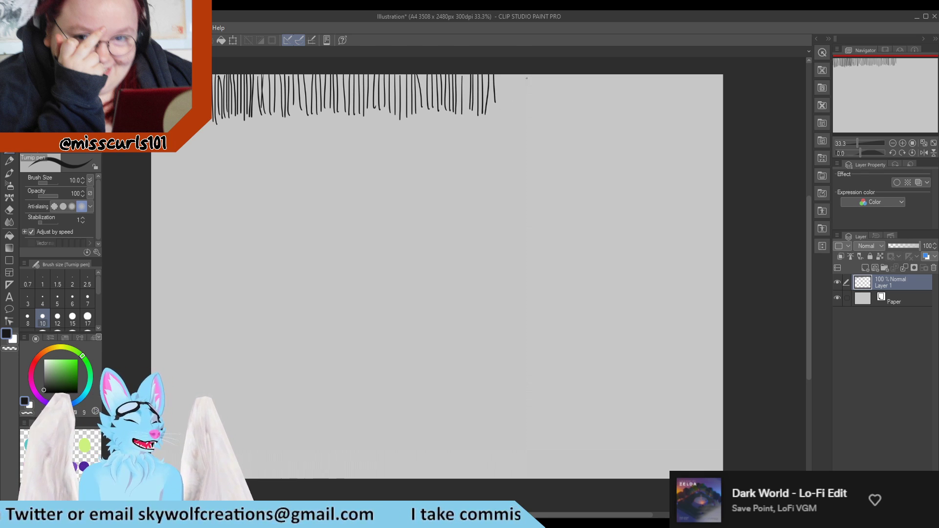
{"action": "left_click_drag", "start_coordinate": [499, 75], "coordinate": [498, 111]}
{"action": "left_click_drag", "start_coordinate": [505, 74], "coordinate": [503, 106]}
{"action": "left_click_drag", "start_coordinate": [511, 73], "coordinate": [515, 111]}
{"action": "left_click_drag", "start_coordinate": [520, 74], "coordinate": [518, 110]}
{"action": "left_click_drag", "start_coordinate": [527, 76], "coordinate": [531, 122]}
{"action": "left_click_drag", "start_coordinate": [539, 75], "coordinate": [539, 117]}
{"action": "left_click_drag", "start_coordinate": [549, 74], "coordinate": [551, 117]}
{"action": "mouse_move", "coordinate": [556, 75]}
{"action": "left_mouse_down"}
{"action": "mouse_move", "coordinate": [555, 118]}
{"action": "mouse_move", "coordinate": [559, 111]}
{"action": "left_mouse_up"}
{"action": "left_click_drag", "start_coordinate": [564, 73], "coordinate": [569, 113]}
{"action": "left_click_drag", "start_coordinate": [575, 73], "coordinate": [578, 120]}
{"action": "left_click_drag", "start_coordinate": [582, 73], "coordinate": [582, 117]}
{"action": "left_click_drag", "start_coordinate": [586, 75], "coordinate": [588, 119]}
{"action": "mouse_move", "coordinate": [593, 75]}
{"action": "left_mouse_down"}
{"action": "mouse_move", "coordinate": [592, 117]}
{"action": "mouse_move", "coordinate": [601, 111]}
{"action": "left_mouse_up"}
{"action": "left_click_drag", "start_coordinate": [605, 74], "coordinate": [606, 111]}
{"action": "left_click_drag", "start_coordinate": [611, 75], "coordinate": [613, 122]}
{"action": "left_click_drag", "start_coordinate": [619, 73], "coordinate": [624, 118]}
{"action": "left_click_drag", "start_coordinate": [628, 73], "coordinate": [627, 122]}
{"action": "left_click_drag", "start_coordinate": [633, 78], "coordinate": [636, 122]}
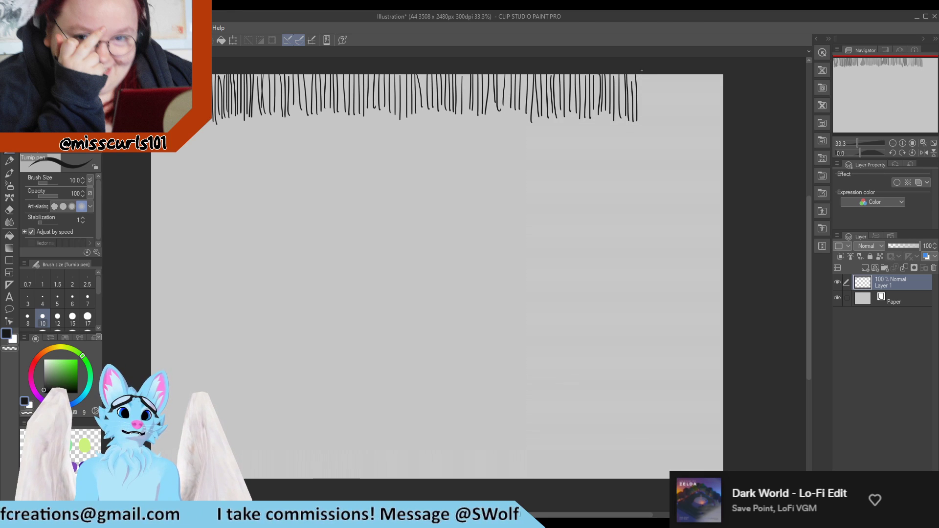
{"action": "left_click_drag", "start_coordinate": [643, 75], "coordinate": [642, 113]}
{"action": "left_click_drag", "start_coordinate": [648, 73], "coordinate": [652, 122]}
{"action": "left_click_drag", "start_coordinate": [656, 74], "coordinate": [656, 119]}
{"action": "left_click_drag", "start_coordinate": [659, 75], "coordinate": [663, 123]}
{"action": "mouse_move", "coordinate": [666, 74]}
{"action": "left_mouse_down"}
{"action": "mouse_move", "coordinate": [665, 128]}
{"action": "mouse_move", "coordinate": [674, 127]}
{"action": "left_mouse_up"}
{"action": "left_click_drag", "start_coordinate": [679, 71], "coordinate": [682, 116]}
{"action": "left_click_drag", "start_coordinate": [687, 79], "coordinate": [690, 126]}
{"action": "left_click_drag", "start_coordinate": [694, 74], "coordinate": [694, 124]}
{"action": "left_click_drag", "start_coordinate": [700, 82], "coordinate": [702, 123]}
{"action": "left_click_drag", "start_coordinate": [707, 73], "coordinate": [710, 128]}
{"action": "mouse_move", "coordinate": [714, 78]}
{"action": "left_mouse_down"}
{"action": "mouse_move", "coordinate": [713, 126]}
{"action": "mouse_move", "coordinate": [719, 120]}
{"action": "left_mouse_up"}
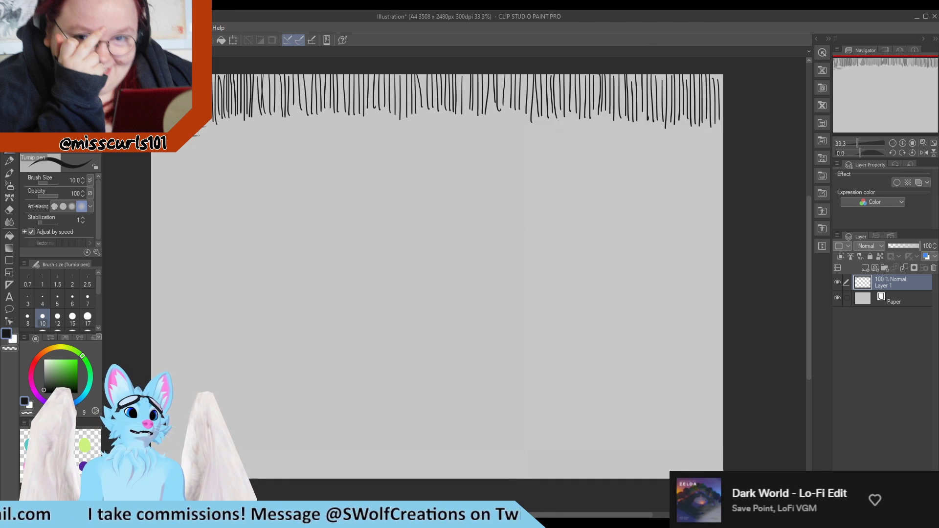
Step: Draw a band of short, stacked horizontal strokes directly beneath the top row of vertical strokes, across the full canvas width
{"action": "left_click_drag", "start_coordinate": [151, 150], "coordinate": [209, 152]}
{"action": "mouse_move", "coordinate": [151, 165]}
{"action": "left_mouse_down"}
{"action": "mouse_move", "coordinate": [201, 157]}
{"action": "mouse_move", "coordinate": [205, 168]}
{"action": "left_mouse_up"}
{"action": "mouse_move", "coordinate": [270, 124]}
{"action": "left_mouse_down"}
{"action": "mouse_move", "coordinate": [201, 128]}
{"action": "mouse_move", "coordinate": [193, 139]}
{"action": "mouse_move", "coordinate": [272, 135]}
{"action": "left_mouse_up"}
{"action": "mouse_move", "coordinate": [196, 150]}
{"action": "left_mouse_down"}
{"action": "mouse_move", "coordinate": [276, 148]}
{"action": "mouse_move", "coordinate": [263, 156]}
{"action": "left_mouse_up"}
{"action": "left_click_drag", "start_coordinate": [199, 168], "coordinate": [277, 164]}
{"action": "mouse_move", "coordinate": [276, 117]}
{"action": "left_mouse_down"}
{"action": "mouse_move", "coordinate": [346, 116]}
{"action": "mouse_move", "coordinate": [341, 125]}
{"action": "mouse_move", "coordinate": [259, 131]}
{"action": "left_mouse_up"}
{"action": "left_click_drag", "start_coordinate": [259, 133], "coordinate": [339, 133]}
{"action": "mouse_move", "coordinate": [255, 137]}
{"action": "left_mouse_down"}
{"action": "mouse_move", "coordinate": [330, 141]}
{"action": "mouse_move", "coordinate": [337, 147]}
{"action": "mouse_move", "coordinate": [330, 151]}
{"action": "left_mouse_up"}
{"action": "left_click_drag", "start_coordinate": [267, 149], "coordinate": [337, 151]}
{"action": "mouse_move", "coordinate": [274, 156]}
{"action": "left_mouse_down"}
{"action": "mouse_move", "coordinate": [333, 152]}
{"action": "mouse_move", "coordinate": [340, 161]}
{"action": "left_mouse_up"}
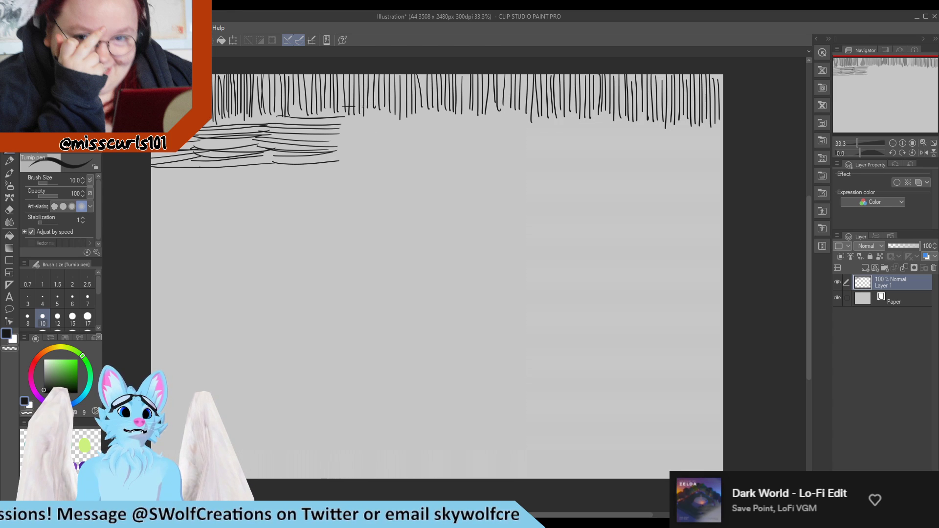
{"action": "left_click_drag", "start_coordinate": [354, 107], "coordinate": [407, 113]}
{"action": "left_click_drag", "start_coordinate": [338, 121], "coordinate": [412, 118]}
{"action": "mouse_move", "coordinate": [331, 127]}
{"action": "left_mouse_down"}
{"action": "mouse_move", "coordinate": [419, 123]}
{"action": "mouse_move", "coordinate": [412, 133]}
{"action": "mouse_move", "coordinate": [423, 135]}
{"action": "left_mouse_up"}
{"action": "left_click_drag", "start_coordinate": [329, 146], "coordinate": [413, 145]}
{"action": "mouse_move", "coordinate": [331, 149]}
{"action": "left_mouse_down"}
{"action": "mouse_move", "coordinate": [420, 147]}
{"action": "mouse_move", "coordinate": [411, 154]}
{"action": "left_mouse_up"}
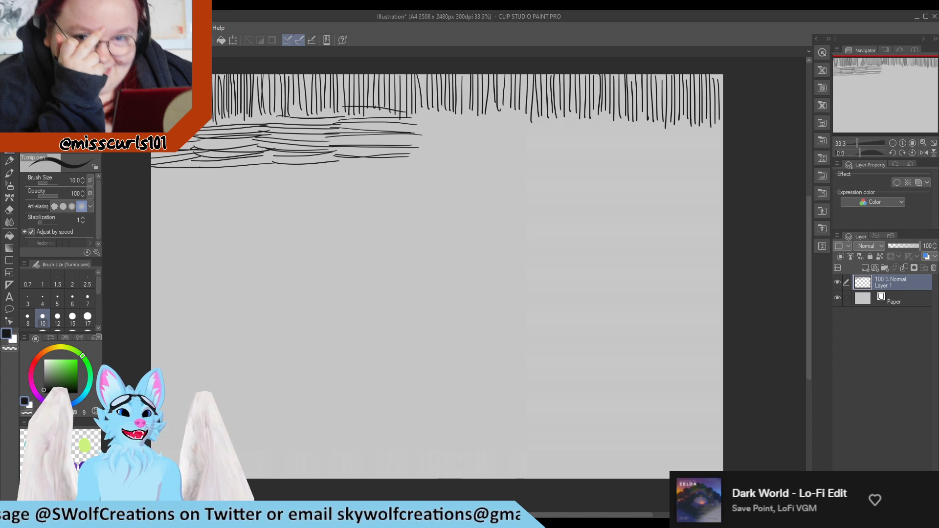
{"action": "mouse_move", "coordinate": [477, 112]}
{"action": "left_mouse_down"}
{"action": "mouse_move", "coordinate": [415, 114]}
{"action": "mouse_move", "coordinate": [473, 120]}
{"action": "left_mouse_up"}
{"action": "left_click_drag", "start_coordinate": [416, 122], "coordinate": [480, 128]}
{"action": "left_click_drag", "start_coordinate": [408, 126], "coordinate": [480, 134]}
{"action": "mouse_move", "coordinate": [397, 143]}
{"action": "left_mouse_down"}
{"action": "mouse_move", "coordinate": [478, 145]}
{"action": "mouse_move", "coordinate": [465, 152]}
{"action": "left_mouse_up"}
{"action": "left_click_drag", "start_coordinate": [403, 160], "coordinate": [478, 156]}
{"action": "mouse_move", "coordinate": [477, 116]}
{"action": "left_mouse_down"}
{"action": "mouse_move", "coordinate": [530, 112]}
{"action": "mouse_move", "coordinate": [531, 132]}
{"action": "left_mouse_up"}
{"action": "left_click_drag", "start_coordinate": [462, 132], "coordinate": [538, 131]}
{"action": "left_click_drag", "start_coordinate": [465, 137], "coordinate": [535, 142]}
{"action": "mouse_move", "coordinate": [471, 143]}
{"action": "left_mouse_down"}
{"action": "mouse_move", "coordinate": [544, 141]}
{"action": "mouse_move", "coordinate": [540, 149]}
{"action": "left_mouse_up"}
{"action": "left_click_drag", "start_coordinate": [471, 156], "coordinate": [531, 156]}
{"action": "left_click_drag", "start_coordinate": [478, 163], "coordinate": [528, 159]}
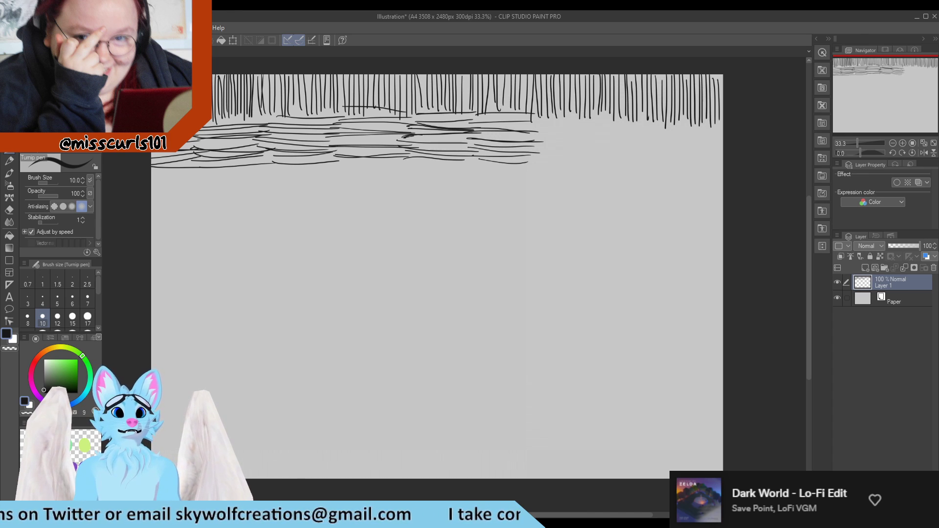
{"action": "mouse_move", "coordinate": [535, 119]}
{"action": "left_mouse_down"}
{"action": "mouse_move", "coordinate": [604, 122]}
{"action": "mouse_move", "coordinate": [597, 131]}
{"action": "left_mouse_up"}
{"action": "left_click_drag", "start_coordinate": [529, 135], "coordinate": [599, 137]}
{"action": "left_click_drag", "start_coordinate": [535, 141], "coordinate": [612, 142]}
{"action": "left_click_drag", "start_coordinate": [533, 145], "coordinate": [602, 150]}
{"action": "left_click_drag", "start_coordinate": [537, 154], "coordinate": [598, 153]}
{"action": "mouse_move", "coordinate": [536, 162]}
{"action": "left_mouse_down"}
{"action": "mouse_move", "coordinate": [594, 159]}
{"action": "mouse_move", "coordinate": [658, 127]}
{"action": "left_mouse_up"}
{"action": "left_click_drag", "start_coordinate": [583, 130], "coordinate": [653, 129]}
{"action": "mouse_move", "coordinate": [585, 136]}
{"action": "left_mouse_down"}
{"action": "mouse_move", "coordinate": [647, 132]}
{"action": "mouse_move", "coordinate": [654, 145]}
{"action": "left_mouse_up"}
{"action": "mouse_move", "coordinate": [594, 152]}
{"action": "left_mouse_down"}
{"action": "mouse_move", "coordinate": [667, 152]}
{"action": "mouse_move", "coordinate": [717, 129]}
{"action": "left_mouse_up"}
{"action": "left_click_drag", "start_coordinate": [650, 131], "coordinate": [722, 136]}
{"action": "mouse_move", "coordinate": [637, 141]}
{"action": "left_mouse_down"}
{"action": "mouse_move", "coordinate": [721, 140]}
{"action": "mouse_move", "coordinate": [648, 137]}
{"action": "left_mouse_up"}
{"action": "mouse_move", "coordinate": [647, 145]}
{"action": "left_mouse_down"}
{"action": "mouse_move", "coordinate": [719, 141]}
{"action": "mouse_move", "coordinate": [717, 150]}
{"action": "left_mouse_up"}
{"action": "left_click_drag", "start_coordinate": [641, 150], "coordinate": [718, 154]}
{"action": "left_click_drag", "start_coordinate": [633, 156], "coordinate": [719, 156]}
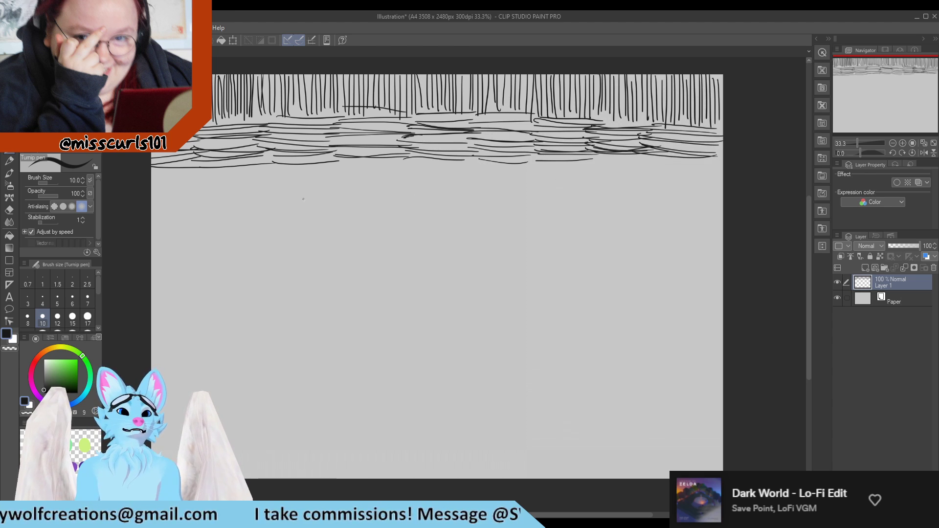
Step: Draw a second row of short, closely spaced vertical strokes under the first horizontal band, from the canvas's left edge to its right edge
{"action": "scroll", "coordinate": [289, 214], "scroll_direction": "up", "scroll_amount": 1}
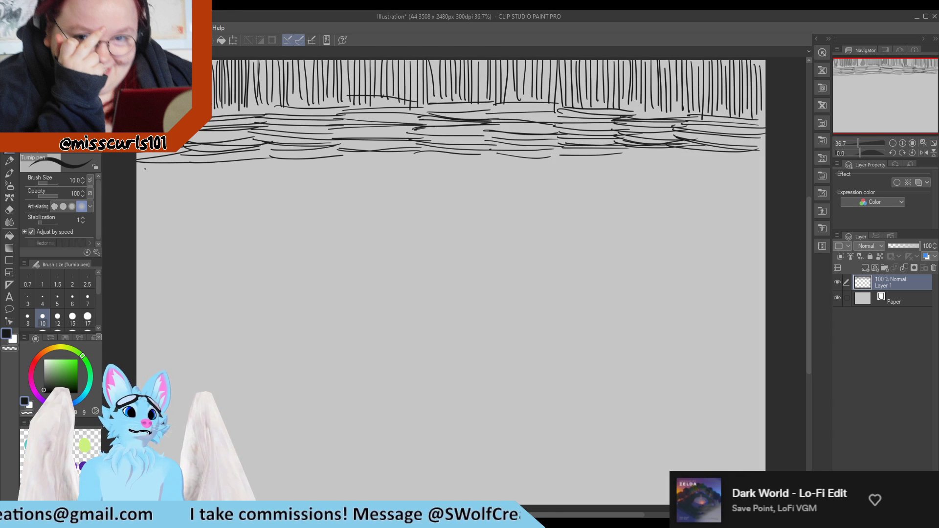
{"action": "mouse_move", "coordinate": [143, 164]}
{"action": "left_mouse_down"}
{"action": "mouse_move", "coordinate": [146, 213]}
{"action": "mouse_move", "coordinate": [164, 218]}
{"action": "left_mouse_up"}
{"action": "mouse_move", "coordinate": [169, 160]}
{"action": "left_mouse_down"}
{"action": "mouse_move", "coordinate": [170, 219]}
{"action": "mouse_move", "coordinate": [182, 221]}
{"action": "left_mouse_up"}
{"action": "left_click_drag", "start_coordinate": [184, 169], "coordinate": [186, 215]}
{"action": "mouse_move", "coordinate": [191, 165]}
{"action": "left_mouse_down"}
{"action": "mouse_move", "coordinate": [193, 212]}
{"action": "mouse_move", "coordinate": [205, 219]}
{"action": "left_mouse_up"}
{"action": "mouse_move", "coordinate": [215, 160]}
{"action": "left_mouse_down"}
{"action": "mouse_move", "coordinate": [213, 213]}
{"action": "mouse_move", "coordinate": [219, 223]}
{"action": "mouse_move", "coordinate": [236, 213]}
{"action": "left_mouse_up"}
{"action": "left_click_drag", "start_coordinate": [242, 163], "coordinate": [244, 214]}
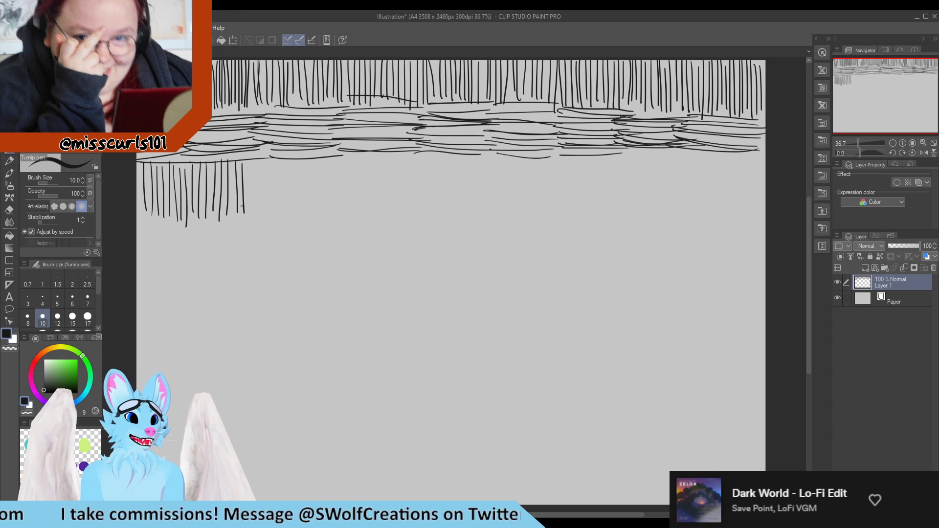
{"action": "mouse_move", "coordinate": [251, 162]}
{"action": "left_mouse_down"}
{"action": "mouse_move", "coordinate": [253, 219]}
{"action": "mouse_move", "coordinate": [262, 220]}
{"action": "left_mouse_up"}
{"action": "left_click_drag", "start_coordinate": [265, 162], "coordinate": [267, 220]}
{"action": "mouse_move", "coordinate": [273, 163]}
{"action": "left_mouse_down"}
{"action": "mouse_move", "coordinate": [273, 221]}
{"action": "mouse_move", "coordinate": [294, 211]}
{"action": "left_mouse_up"}
{"action": "mouse_move", "coordinate": [297, 162]}
{"action": "left_mouse_down"}
{"action": "mouse_move", "coordinate": [299, 206]}
{"action": "mouse_move", "coordinate": [311, 208]}
{"action": "left_mouse_up"}
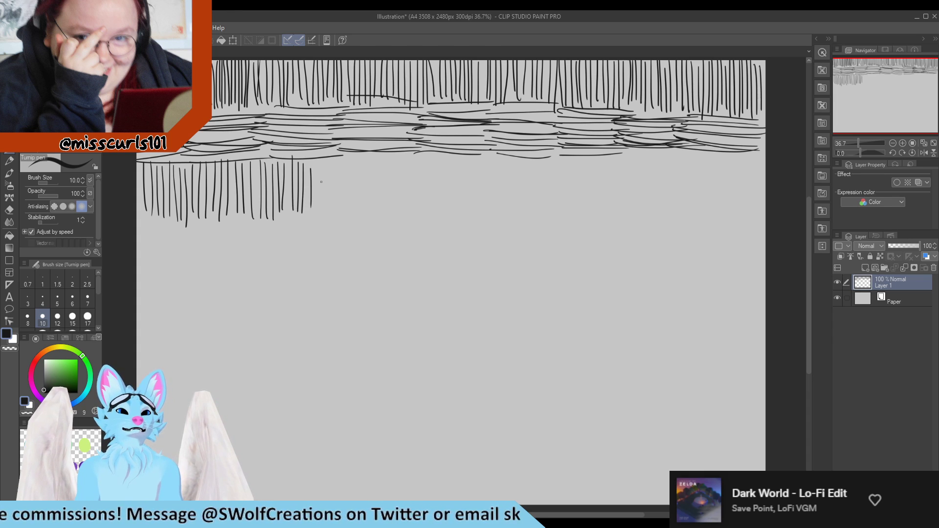
{"action": "left_click_drag", "start_coordinate": [315, 161], "coordinate": [322, 202]}
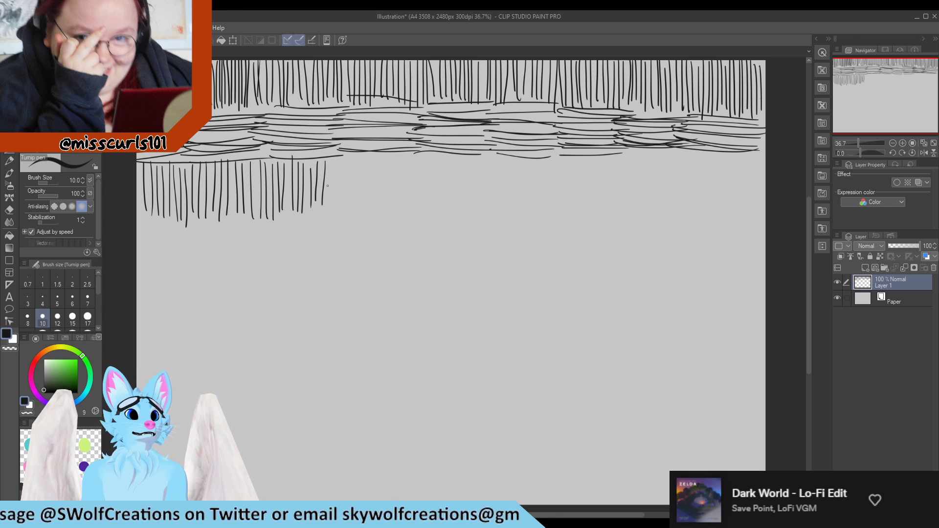
{"action": "left_click_drag", "start_coordinate": [331, 158], "coordinate": [329, 199]}
{"action": "left_click_drag", "start_coordinate": [336, 159], "coordinate": [338, 211]}
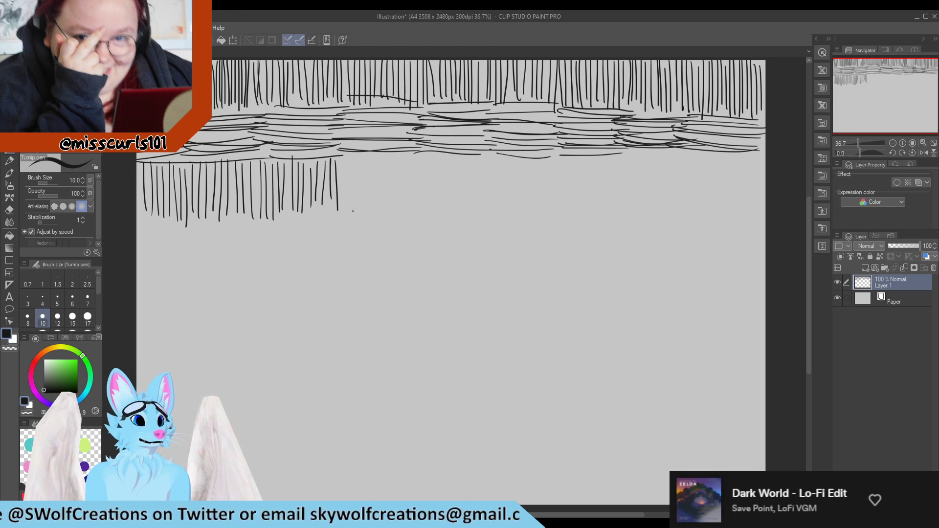
{"action": "left_click_drag", "start_coordinate": [341, 156], "coordinate": [344, 209]}
{"action": "left_click_drag", "start_coordinate": [351, 151], "coordinate": [352, 211]}
{"action": "left_click_drag", "start_coordinate": [358, 159], "coordinate": [365, 217]}
{"action": "mouse_move", "coordinate": [368, 157]}
{"action": "left_mouse_down"}
{"action": "mouse_move", "coordinate": [370, 211]}
{"action": "mouse_move", "coordinate": [374, 179]}
{"action": "left_mouse_up"}
{"action": "left_click_drag", "start_coordinate": [375, 178], "coordinate": [376, 207]}
{"action": "left_click_drag", "start_coordinate": [377, 150], "coordinate": [380, 202]}
{"action": "left_click_drag", "start_coordinate": [381, 150], "coordinate": [384, 189]}
{"action": "left_click_drag", "start_coordinate": [387, 150], "coordinate": [393, 216]}
{"action": "left_click_drag", "start_coordinate": [400, 150], "coordinate": [405, 202]}
{"action": "mouse_move", "coordinate": [410, 160]}
{"action": "left_mouse_down"}
{"action": "mouse_move", "coordinate": [406, 212]}
{"action": "mouse_move", "coordinate": [412, 206]}
{"action": "left_mouse_up"}
{"action": "left_click_drag", "start_coordinate": [415, 154], "coordinate": [418, 203]}
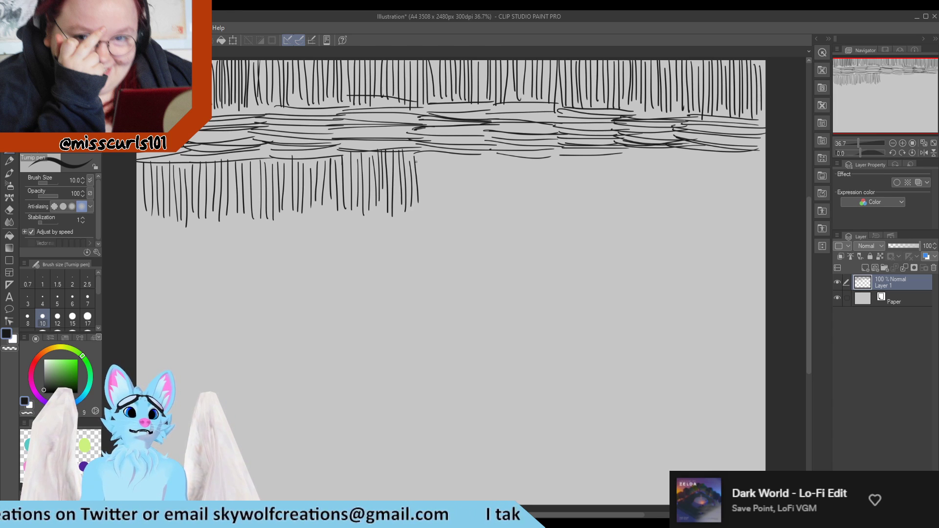
{"action": "left_click_drag", "start_coordinate": [420, 150], "coordinate": [424, 205]}
{"action": "mouse_move", "coordinate": [427, 154]}
{"action": "left_mouse_down"}
{"action": "mouse_move", "coordinate": [427, 209]}
{"action": "mouse_move", "coordinate": [433, 201]}
{"action": "left_mouse_up"}
{"action": "left_click_drag", "start_coordinate": [436, 150], "coordinate": [437, 199]}
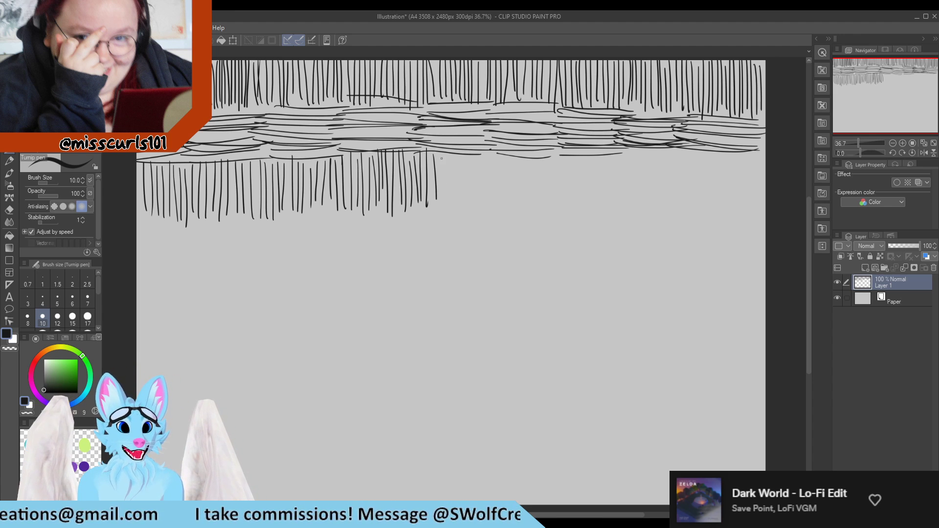
{"action": "left_click_drag", "start_coordinate": [444, 156], "coordinate": [445, 202]}
{"action": "left_click_drag", "start_coordinate": [448, 154], "coordinate": [450, 201]}
{"action": "left_click_drag", "start_coordinate": [454, 155], "coordinate": [464, 208]}
{"action": "left_click_drag", "start_coordinate": [467, 157], "coordinate": [464, 207]}
{"action": "mouse_move", "coordinate": [478, 159]}
{"action": "left_mouse_down"}
{"action": "mouse_move", "coordinate": [474, 204]}
{"action": "mouse_move", "coordinate": [486, 207]}
{"action": "left_mouse_up"}
{"action": "left_click_drag", "start_coordinate": [495, 156], "coordinate": [494, 211]}
{"action": "left_click_drag", "start_coordinate": [503, 160], "coordinate": [508, 213]}
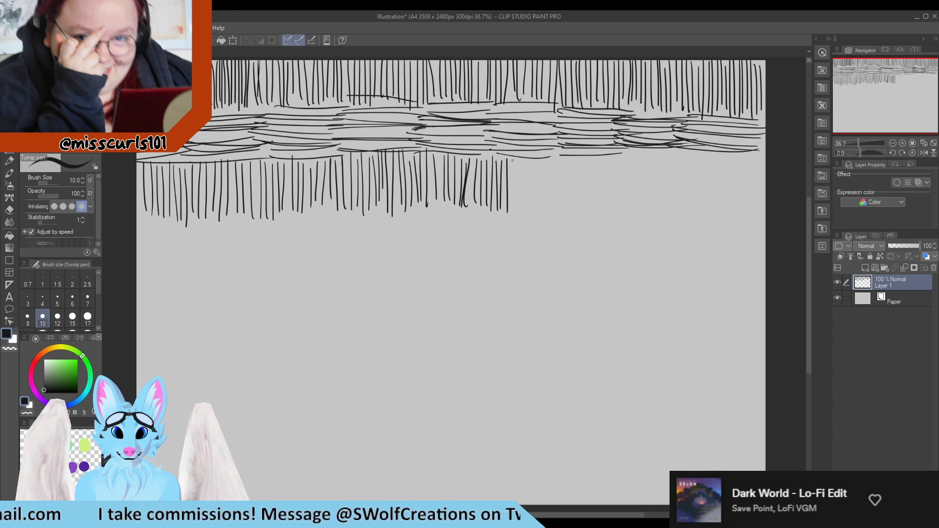
{"action": "left_click_drag", "start_coordinate": [512, 157], "coordinate": [511, 209]}
{"action": "left_click_drag", "start_coordinate": [518, 157], "coordinate": [521, 202]}
{"action": "left_click_drag", "start_coordinate": [530, 149], "coordinate": [525, 201]}
{"action": "mouse_move", "coordinate": [533, 158]}
{"action": "left_mouse_down"}
{"action": "mouse_move", "coordinate": [530, 206]}
{"action": "mouse_move", "coordinate": [538, 201]}
{"action": "left_mouse_up"}
{"action": "left_click_drag", "start_coordinate": [544, 156], "coordinate": [545, 200]}
{"action": "left_click_drag", "start_coordinate": [550, 152], "coordinate": [551, 206]}
{"action": "left_click_drag", "start_coordinate": [558, 157], "coordinate": [561, 213]}
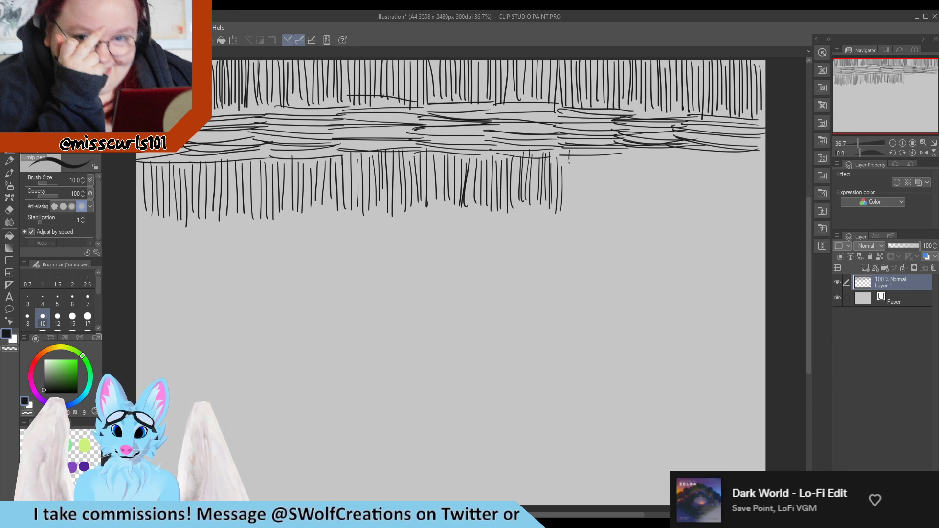
{"action": "left_click_drag", "start_coordinate": [568, 157], "coordinate": [567, 199]}
{"action": "left_click_drag", "start_coordinate": [577, 155], "coordinate": [581, 210]}
{"action": "left_click_drag", "start_coordinate": [587, 156], "coordinate": [591, 210]}
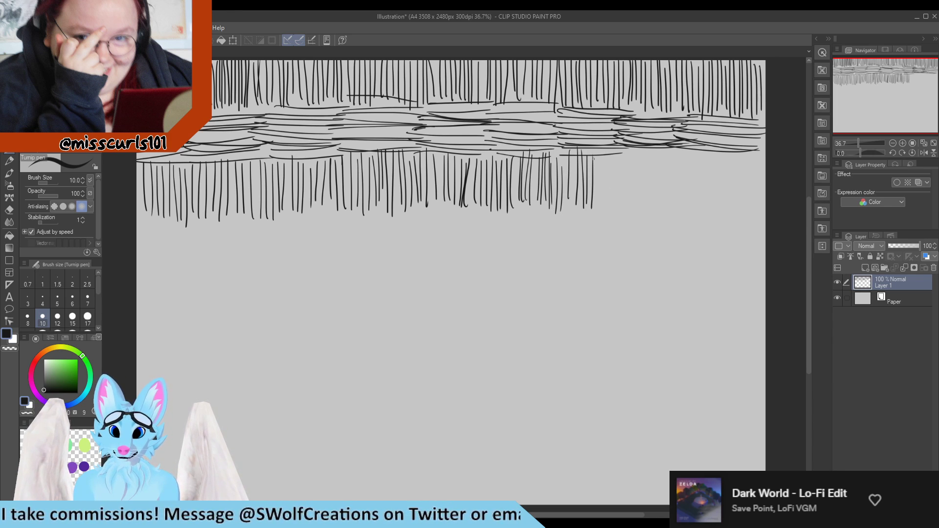
{"action": "left_click_drag", "start_coordinate": [596, 156], "coordinate": [594, 203]}
{"action": "left_click_drag", "start_coordinate": [602, 157], "coordinate": [608, 205]}
{"action": "left_click_drag", "start_coordinate": [615, 154], "coordinate": [613, 194]}
{"action": "left_click_drag", "start_coordinate": [624, 151], "coordinate": [626, 208]}
{"action": "left_click_drag", "start_coordinate": [631, 159], "coordinate": [636, 209]}
{"action": "left_click_drag", "start_coordinate": [644, 156], "coordinate": [641, 220]}
{"action": "left_click_drag", "start_coordinate": [649, 148], "coordinate": [653, 215]}
{"action": "left_click_drag", "start_coordinate": [661, 153], "coordinate": [660, 211]}
{"action": "left_click_drag", "start_coordinate": [671, 159], "coordinate": [673, 209]}
{"action": "left_click_drag", "start_coordinate": [682, 167], "coordinate": [678, 209]}
{"action": "left_click_drag", "start_coordinate": [689, 160], "coordinate": [687, 207]}
{"action": "left_click_drag", "start_coordinate": [695, 162], "coordinate": [698, 207]}
{"action": "left_click_drag", "start_coordinate": [706, 155], "coordinate": [704, 211]}
{"action": "mouse_move", "coordinate": [717, 155]}
{"action": "left_mouse_down"}
{"action": "mouse_move", "coordinate": [712, 218]}
{"action": "mouse_move", "coordinate": [721, 206]}
{"action": "left_mouse_up"}
{"action": "mouse_move", "coordinate": [733, 154]}
{"action": "left_mouse_down"}
{"action": "mouse_move", "coordinate": [731, 206]}
{"action": "mouse_move", "coordinate": [742, 210]}
{"action": "left_mouse_up"}
{"action": "left_click_drag", "start_coordinate": [749, 157], "coordinate": [752, 214]}
{"action": "left_click_drag", "start_coordinate": [760, 155], "coordinate": [758, 210]}
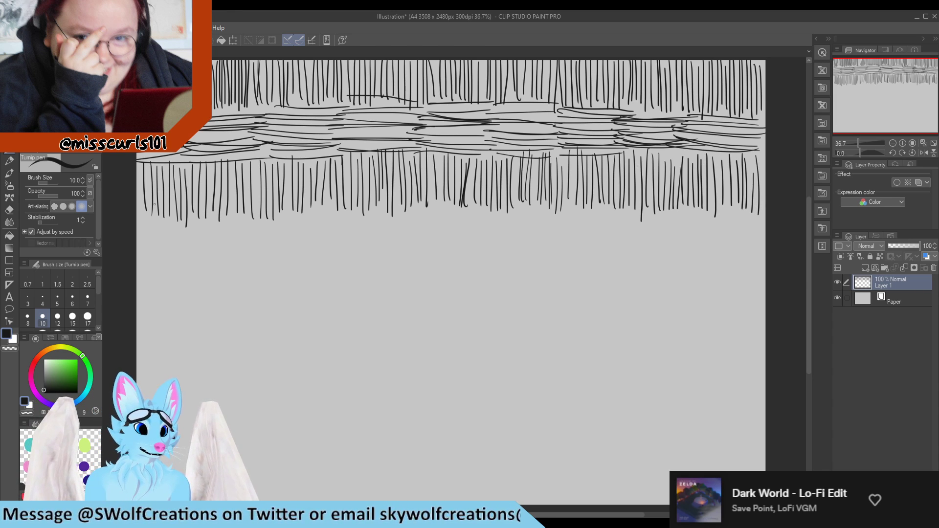
Step: Add a second band of stacked, overlapping horizontal strokes below the second row of vertical strokes, spanning the canvas width
{"action": "left_click_drag", "start_coordinate": [152, 228], "coordinate": [207, 229]}
{"action": "left_click_drag", "start_coordinate": [136, 228], "coordinate": [198, 235]}
{"action": "mouse_move", "coordinate": [136, 238]}
{"action": "left_mouse_down"}
{"action": "mouse_move", "coordinate": [207, 238]}
{"action": "mouse_move", "coordinate": [192, 248]}
{"action": "left_mouse_up"}
{"action": "mouse_move", "coordinate": [136, 253]}
{"action": "left_mouse_down"}
{"action": "mouse_move", "coordinate": [194, 243]}
{"action": "mouse_move", "coordinate": [193, 254]}
{"action": "mouse_move", "coordinate": [130, 256]}
{"action": "mouse_move", "coordinate": [208, 262]}
{"action": "left_mouse_up"}
{"action": "mouse_move", "coordinate": [137, 268]}
{"action": "left_mouse_down"}
{"action": "mouse_move", "coordinate": [203, 266]}
{"action": "mouse_move", "coordinate": [192, 269]}
{"action": "left_mouse_up"}
{"action": "left_click_drag", "start_coordinate": [191, 269], "coordinate": [209, 266]}
{"action": "left_click_drag", "start_coordinate": [142, 278], "coordinate": [202, 282]}
{"action": "mouse_move", "coordinate": [211, 219]}
{"action": "left_mouse_down"}
{"action": "mouse_move", "coordinate": [260, 216]}
{"action": "mouse_move", "coordinate": [194, 228]}
{"action": "mouse_move", "coordinate": [274, 230]}
{"action": "left_mouse_up"}
{"action": "mouse_move", "coordinate": [191, 240]}
{"action": "left_mouse_down"}
{"action": "mouse_move", "coordinate": [268, 235]}
{"action": "mouse_move", "coordinate": [272, 250]}
{"action": "left_mouse_up"}
{"action": "mouse_move", "coordinate": [201, 258]}
{"action": "left_mouse_down"}
{"action": "mouse_move", "coordinate": [280, 259]}
{"action": "mouse_move", "coordinate": [273, 262]}
{"action": "left_mouse_up"}
{"action": "left_click_drag", "start_coordinate": [196, 275], "coordinate": [266, 276]}
{"action": "left_click_drag", "start_coordinate": [261, 224], "coordinate": [343, 223]}
{"action": "left_click_drag", "start_coordinate": [254, 227], "coordinate": [341, 233]}
{"action": "mouse_move", "coordinate": [257, 248]}
{"action": "left_mouse_down"}
{"action": "mouse_move", "coordinate": [317, 247]}
{"action": "mouse_move", "coordinate": [266, 253]}
{"action": "left_mouse_up"}
{"action": "left_click_drag", "start_coordinate": [328, 253], "coordinate": [259, 268]}
{"action": "left_click_drag", "start_coordinate": [311, 272], "coordinate": [254, 279]}
{"action": "left_click_drag", "start_coordinate": [341, 221], "coordinate": [389, 219]}
{"action": "mouse_move", "coordinate": [321, 228]}
{"action": "left_mouse_down"}
{"action": "mouse_move", "coordinate": [390, 226]}
{"action": "mouse_move", "coordinate": [388, 238]}
{"action": "left_mouse_up"}
{"action": "left_click_drag", "start_coordinate": [326, 245], "coordinate": [390, 243]}
{"action": "left_click_drag", "start_coordinate": [314, 255], "coordinate": [401, 257]}
{"action": "left_click_drag", "start_coordinate": [322, 265], "coordinate": [395, 263]}
{"action": "left_click_drag", "start_coordinate": [328, 276], "coordinate": [389, 273]}
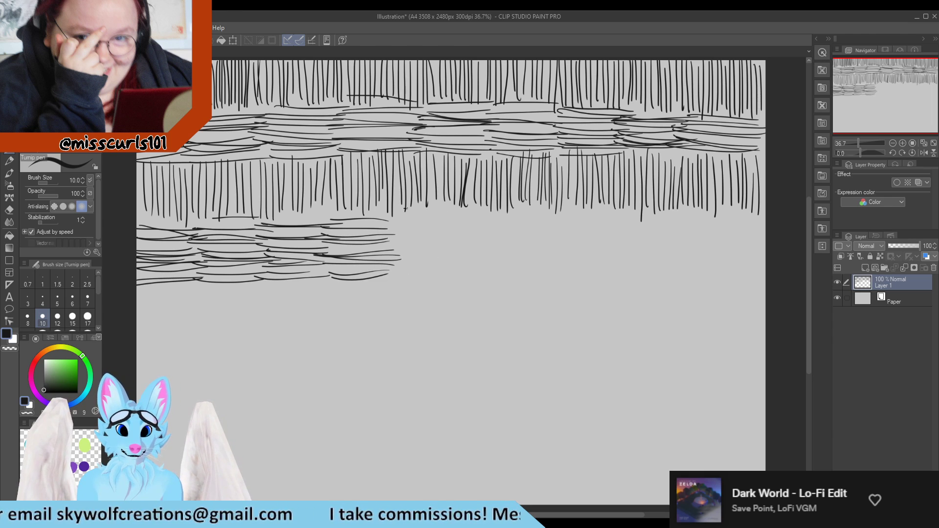
{"action": "left_click_drag", "start_coordinate": [405, 208], "coordinate": [465, 216]}
{"action": "mouse_move", "coordinate": [392, 220]}
{"action": "left_mouse_down"}
{"action": "mouse_move", "coordinate": [456, 214]}
{"action": "mouse_move", "coordinate": [468, 226]}
{"action": "left_mouse_up"}
{"action": "left_click_drag", "start_coordinate": [393, 235], "coordinate": [468, 231]}
{"action": "mouse_move", "coordinate": [394, 243]}
{"action": "left_mouse_down"}
{"action": "mouse_move", "coordinate": [465, 239]}
{"action": "mouse_move", "coordinate": [462, 247]}
{"action": "left_mouse_up"}
{"action": "left_click_drag", "start_coordinate": [386, 258], "coordinate": [463, 254]}
{"action": "mouse_move", "coordinate": [386, 264]}
{"action": "left_mouse_down"}
{"action": "mouse_move", "coordinate": [467, 258]}
{"action": "mouse_move", "coordinate": [463, 268]}
{"action": "left_mouse_up"}
{"action": "left_click_drag", "start_coordinate": [389, 280], "coordinate": [453, 277]}
{"action": "left_click_drag", "start_coordinate": [467, 225], "coordinate": [533, 226]}
{"action": "left_click_drag", "start_coordinate": [449, 238], "coordinate": [533, 234]}
{"action": "mouse_move", "coordinate": [438, 248]}
{"action": "left_mouse_down"}
{"action": "mouse_move", "coordinate": [535, 248]}
{"action": "mouse_move", "coordinate": [523, 254]}
{"action": "left_mouse_up"}
{"action": "left_click_drag", "start_coordinate": [457, 267], "coordinate": [526, 262]}
{"action": "left_click_drag", "start_coordinate": [454, 272], "coordinate": [523, 269]}
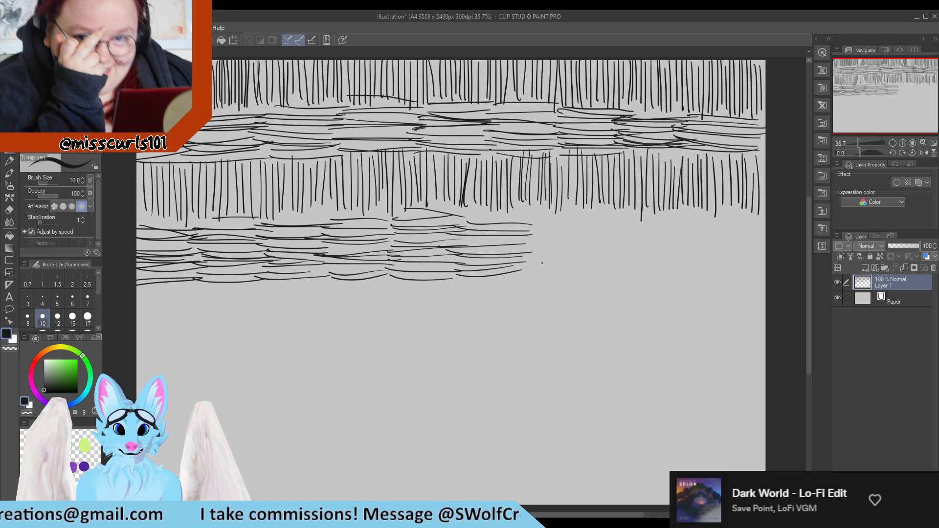
{"action": "mouse_move", "coordinate": [536, 203]}
{"action": "left_mouse_down"}
{"action": "mouse_move", "coordinate": [595, 202]}
{"action": "mouse_move", "coordinate": [598, 216]}
{"action": "left_mouse_up"}
{"action": "left_click_drag", "start_coordinate": [527, 222], "coordinate": [600, 222]}
{"action": "mouse_move", "coordinate": [523, 228]}
{"action": "left_mouse_down"}
{"action": "mouse_move", "coordinate": [600, 225]}
{"action": "mouse_move", "coordinate": [597, 238]}
{"action": "left_mouse_up"}
{"action": "left_click_drag", "start_coordinate": [521, 247], "coordinate": [602, 241]}
{"action": "mouse_move", "coordinate": [530, 249]}
{"action": "left_mouse_down"}
{"action": "mouse_move", "coordinate": [600, 245]}
{"action": "mouse_move", "coordinate": [593, 254]}
{"action": "left_mouse_up"}
{"action": "left_click_drag", "start_coordinate": [529, 259], "coordinate": [600, 257]}
{"action": "mouse_move", "coordinate": [520, 265]}
{"action": "left_mouse_down"}
{"action": "mouse_move", "coordinate": [593, 262]}
{"action": "mouse_move", "coordinate": [590, 272]}
{"action": "left_mouse_up"}
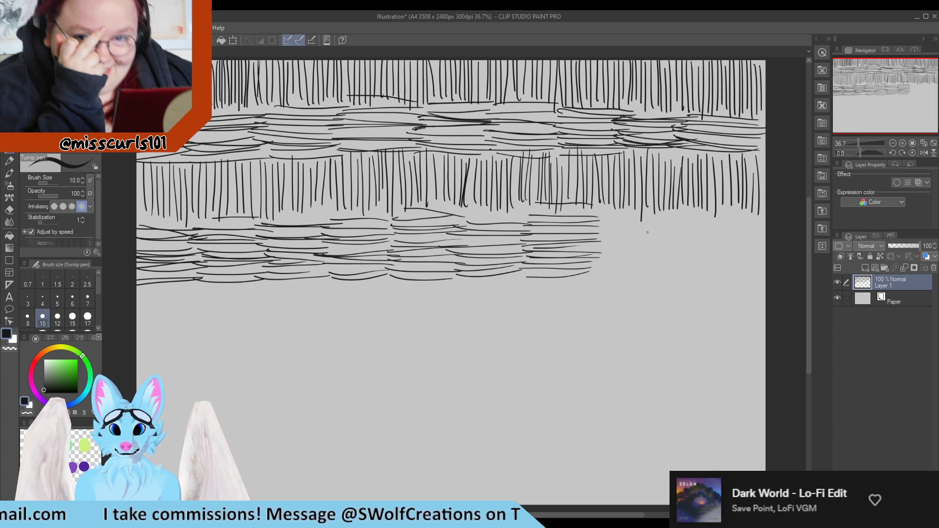
{"action": "mouse_move", "coordinate": [598, 216]}
{"action": "left_mouse_down"}
{"action": "mouse_move", "coordinate": [664, 211]}
{"action": "mouse_move", "coordinate": [648, 225]}
{"action": "left_mouse_up"}
{"action": "mouse_move", "coordinate": [583, 233]}
{"action": "left_mouse_down"}
{"action": "mouse_move", "coordinate": [663, 233]}
{"action": "mouse_move", "coordinate": [647, 239]}
{"action": "left_mouse_up"}
{"action": "left_click_drag", "start_coordinate": [592, 249], "coordinate": [671, 243]}
{"action": "mouse_move", "coordinate": [592, 261]}
{"action": "left_mouse_down"}
{"action": "mouse_move", "coordinate": [671, 255]}
{"action": "mouse_move", "coordinate": [641, 269]}
{"action": "left_mouse_up"}
{"action": "mouse_move", "coordinate": [685, 213]}
{"action": "left_mouse_down"}
{"action": "mouse_move", "coordinate": [734, 210]}
{"action": "mouse_move", "coordinate": [735, 220]}
{"action": "left_mouse_up"}
{"action": "mouse_move", "coordinate": [669, 224]}
{"action": "left_mouse_down"}
{"action": "mouse_move", "coordinate": [760, 221]}
{"action": "mouse_move", "coordinate": [743, 229]}
{"action": "left_mouse_up"}
{"action": "left_click_drag", "start_coordinate": [661, 241], "coordinate": [744, 236]}
{"action": "left_click_drag", "start_coordinate": [665, 244], "coordinate": [756, 238]}
{"action": "mouse_move", "coordinate": [664, 249]}
{"action": "left_mouse_down"}
{"action": "mouse_move", "coordinate": [755, 243]}
{"action": "mouse_move", "coordinate": [764, 255]}
{"action": "mouse_move", "coordinate": [745, 255]}
{"action": "left_mouse_up"}
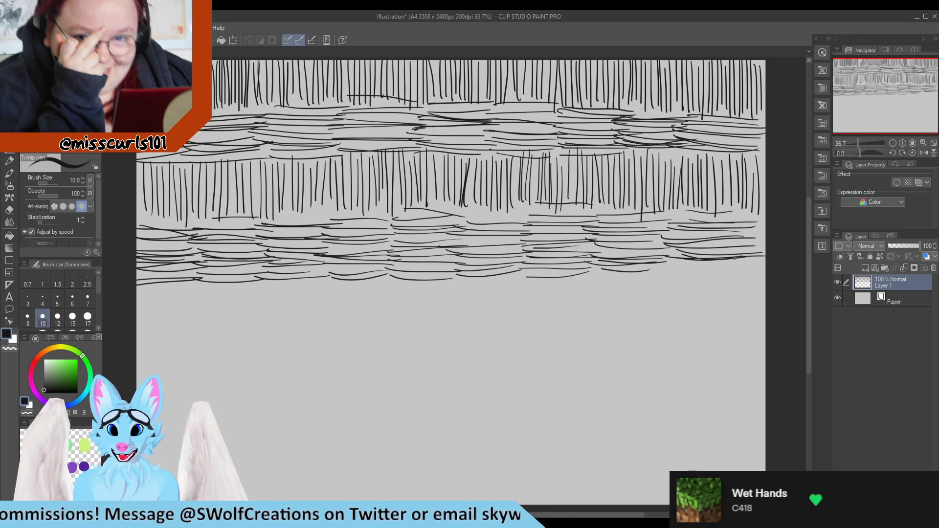
{"action": "left_click_drag", "start_coordinate": [664, 266], "coordinate": [750, 265]}
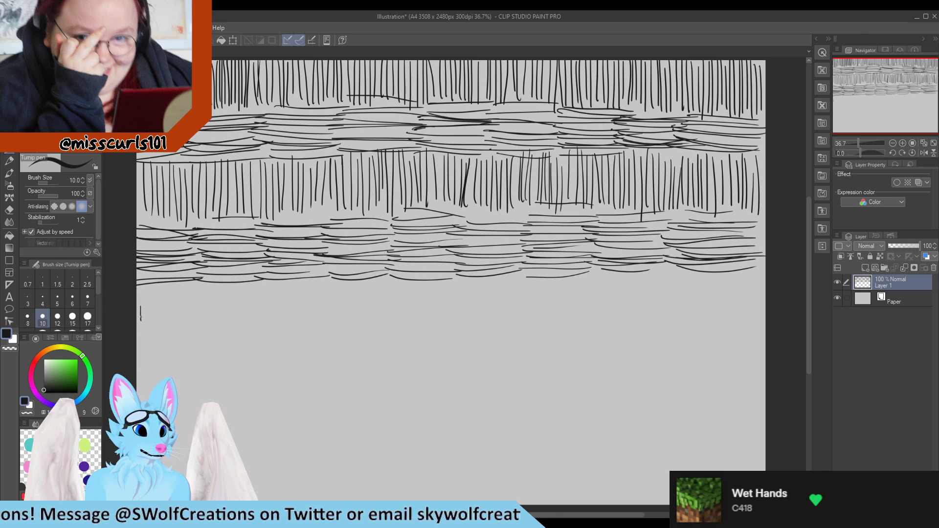
Step: Draw a third row of short, closely spaced vertical strokes beneath the second horizontal band, from the canvas's left edge to its right edge
{"action": "left_click_drag", "start_coordinate": [139, 285], "coordinate": [139, 342]}
{"action": "left_click_drag", "start_coordinate": [143, 284], "coordinate": [149, 342]}
{"action": "left_click_drag", "start_coordinate": [152, 283], "coordinate": [156, 345]}
{"action": "left_click_drag", "start_coordinate": [160, 283], "coordinate": [163, 328]}
{"action": "mouse_move", "coordinate": [173, 282]}
{"action": "left_mouse_down"}
{"action": "mouse_move", "coordinate": [171, 341]}
{"action": "mouse_move", "coordinate": [189, 344]}
{"action": "left_mouse_up"}
{"action": "left_click_drag", "start_coordinate": [193, 287], "coordinate": [194, 343]}
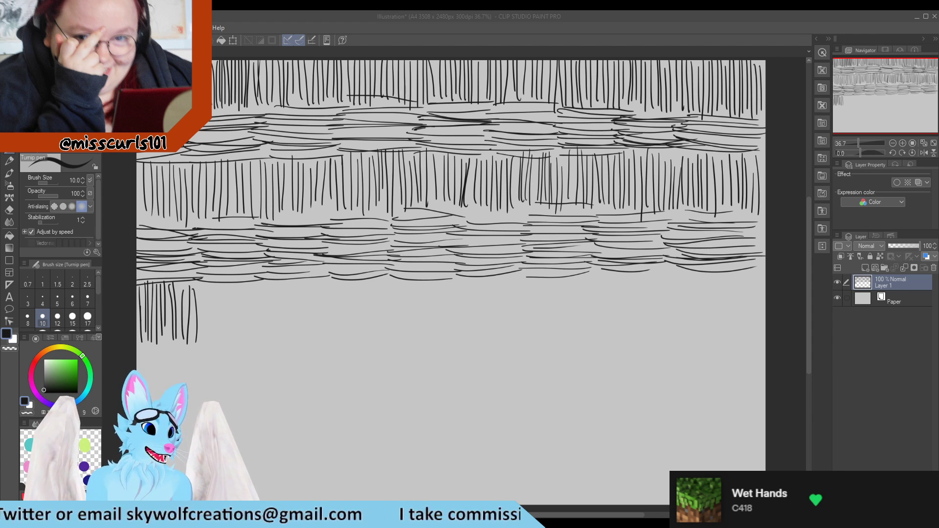
{"action": "left_click_drag", "start_coordinate": [200, 281], "coordinate": [202, 330]}
{"action": "mouse_move", "coordinate": [206, 279]}
{"action": "left_mouse_down"}
{"action": "mouse_move", "coordinate": [204, 343]}
{"action": "mouse_move", "coordinate": [209, 338]}
{"action": "left_mouse_up"}
{"action": "left_click_drag", "start_coordinate": [213, 287], "coordinate": [215, 342]}
{"action": "left_click_drag", "start_coordinate": [219, 291], "coordinate": [219, 331]}
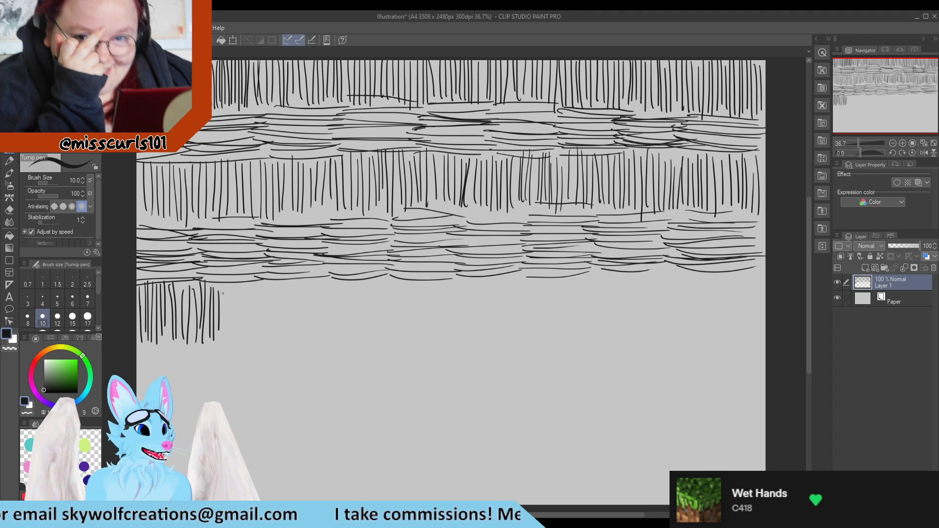
{"action": "mouse_move", "coordinate": [232, 276]}
{"action": "left_mouse_down"}
{"action": "mouse_move", "coordinate": [223, 335]}
{"action": "mouse_move", "coordinate": [233, 332]}
{"action": "left_mouse_up"}
{"action": "left_click_drag", "start_coordinate": [239, 281], "coordinate": [238, 329]}
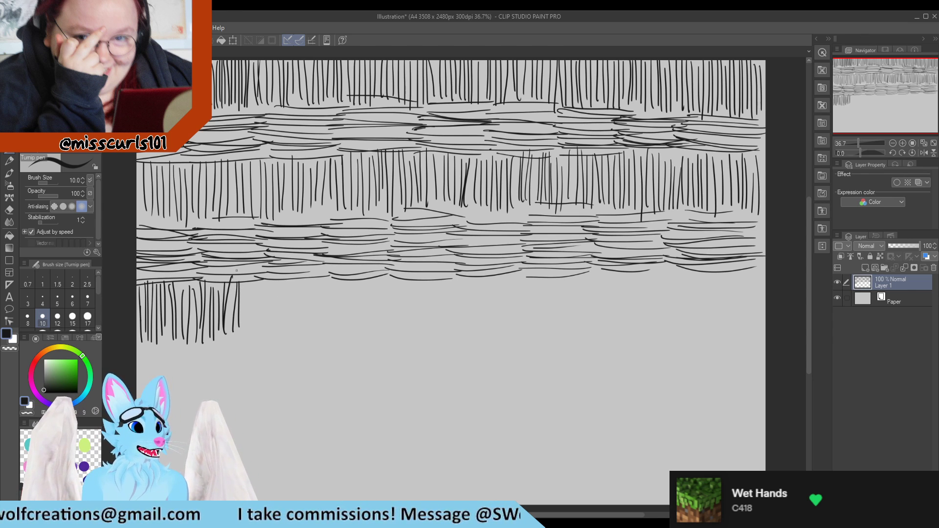
{"action": "left_click_drag", "start_coordinate": [244, 283], "coordinate": [244, 335]}
{"action": "left_click_drag", "start_coordinate": [250, 279], "coordinate": [247, 339]}
{"action": "mouse_move", "coordinate": [256, 289]}
{"action": "left_mouse_down"}
{"action": "mouse_move", "coordinate": [253, 343]}
{"action": "mouse_move", "coordinate": [262, 330]}
{"action": "left_mouse_up"}
{"action": "mouse_move", "coordinate": [264, 282]}
{"action": "left_mouse_down"}
{"action": "mouse_move", "coordinate": [262, 342]}
{"action": "mouse_move", "coordinate": [268, 335]}
{"action": "left_mouse_up"}
{"action": "left_click_drag", "start_coordinate": [273, 289], "coordinate": [274, 340]}
{"action": "left_click_drag", "start_coordinate": [280, 292], "coordinate": [283, 345]}
{"action": "mouse_move", "coordinate": [288, 286]}
{"action": "left_mouse_down"}
{"action": "mouse_move", "coordinate": [287, 343]}
{"action": "mouse_move", "coordinate": [290, 335]}
{"action": "left_mouse_up"}
{"action": "left_click_drag", "start_coordinate": [292, 288], "coordinate": [291, 333]}
{"action": "left_click_drag", "start_coordinate": [299, 283], "coordinate": [303, 337]}
{"action": "left_click_drag", "start_coordinate": [313, 282], "coordinate": [317, 333]}
{"action": "left_click_drag", "start_coordinate": [323, 275], "coordinate": [327, 336]}
{"action": "left_click_drag", "start_coordinate": [331, 276], "coordinate": [330, 335]}
{"action": "left_click_drag", "start_coordinate": [338, 276], "coordinate": [344, 334]}
{"action": "left_click_drag", "start_coordinate": [349, 278], "coordinate": [353, 328]}
{"action": "left_click_drag", "start_coordinate": [357, 286], "coordinate": [356, 337]}
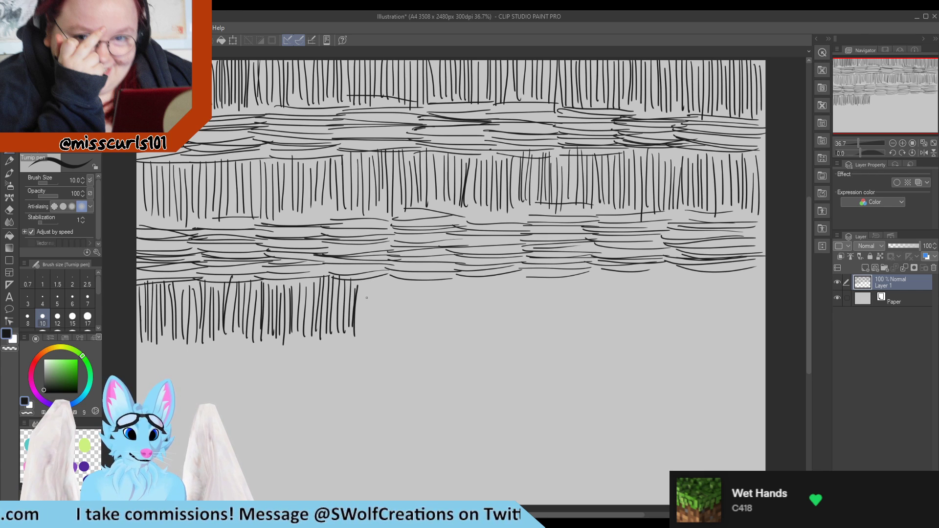
{"action": "left_click_drag", "start_coordinate": [362, 285], "coordinate": [367, 327]}
{"action": "left_click_drag", "start_coordinate": [374, 283], "coordinate": [375, 332]}
{"action": "left_click_drag", "start_coordinate": [385, 282], "coordinate": [384, 334]}
{"action": "mouse_move", "coordinate": [391, 282]}
{"action": "left_mouse_down"}
{"action": "mouse_move", "coordinate": [390, 331]}
{"action": "mouse_move", "coordinate": [399, 336]}
{"action": "left_mouse_up"}
{"action": "left_click_drag", "start_coordinate": [404, 284], "coordinate": [407, 332]}
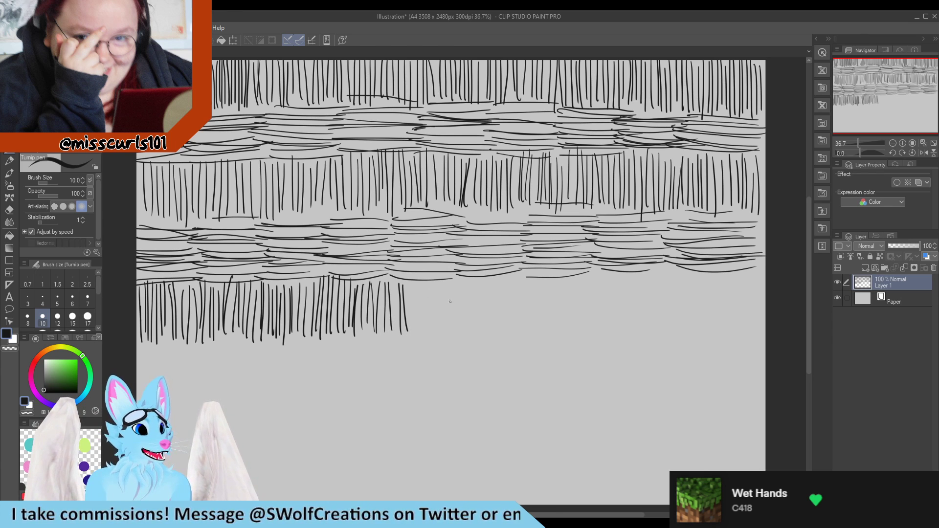
{"action": "mouse_move", "coordinate": [408, 286]}
{"action": "left_mouse_down"}
{"action": "mouse_move", "coordinate": [411, 328]}
{"action": "mouse_move", "coordinate": [423, 339]}
{"action": "left_mouse_up"}
{"action": "left_click_drag", "start_coordinate": [427, 277], "coordinate": [425, 342]}
{"action": "left_click_drag", "start_coordinate": [432, 280], "coordinate": [433, 337]}
{"action": "mouse_move", "coordinate": [439, 284]}
{"action": "left_mouse_down"}
{"action": "mouse_move", "coordinate": [438, 339]}
{"action": "mouse_move", "coordinate": [444, 335]}
{"action": "left_mouse_up"}
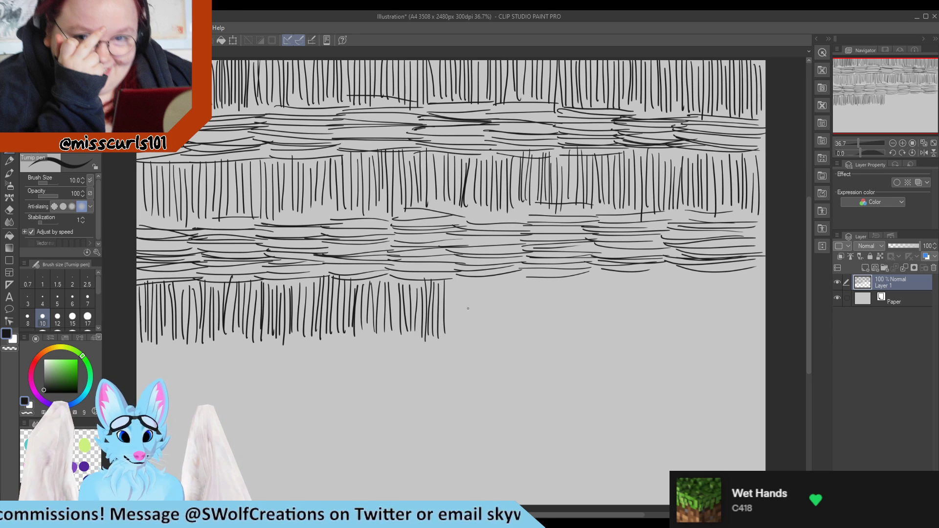
{"action": "left_click_drag", "start_coordinate": [452, 285], "coordinate": [453, 335]}
{"action": "left_click_drag", "start_coordinate": [456, 281], "coordinate": [459, 339]}
{"action": "mouse_move", "coordinate": [471, 289]}
{"action": "left_mouse_down"}
{"action": "mouse_move", "coordinate": [468, 338]}
{"action": "mouse_move", "coordinate": [483, 333]}
{"action": "left_mouse_up"}
{"action": "mouse_move", "coordinate": [489, 284]}
{"action": "left_mouse_down"}
{"action": "mouse_move", "coordinate": [486, 332]}
{"action": "mouse_move", "coordinate": [499, 331]}
{"action": "left_mouse_up"}
{"action": "mouse_move", "coordinate": [496, 275]}
{"action": "left_mouse_down"}
{"action": "mouse_move", "coordinate": [491, 325]}
{"action": "mouse_move", "coordinate": [505, 333]}
{"action": "left_mouse_up"}
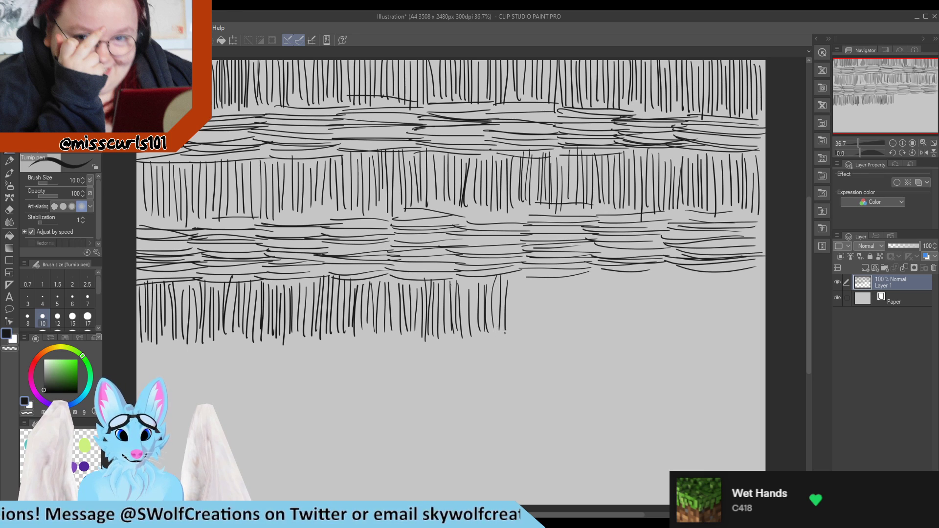
{"action": "mouse_move", "coordinate": [523, 284]}
{"action": "left_mouse_down"}
{"action": "mouse_move", "coordinate": [522, 330]}
{"action": "mouse_move", "coordinate": [526, 316]}
{"action": "mouse_move", "coordinate": [530, 325]}
{"action": "left_mouse_up"}
{"action": "mouse_move", "coordinate": [548, 272]}
{"action": "left_mouse_down"}
{"action": "mouse_move", "coordinate": [546, 333]}
{"action": "mouse_move", "coordinate": [538, 329]}
{"action": "mouse_move", "coordinate": [556, 333]}
{"action": "left_mouse_up"}
{"action": "left_click_drag", "start_coordinate": [563, 278], "coordinate": [561, 334]}
{"action": "left_click_drag", "start_coordinate": [570, 278], "coordinate": [568, 332]}
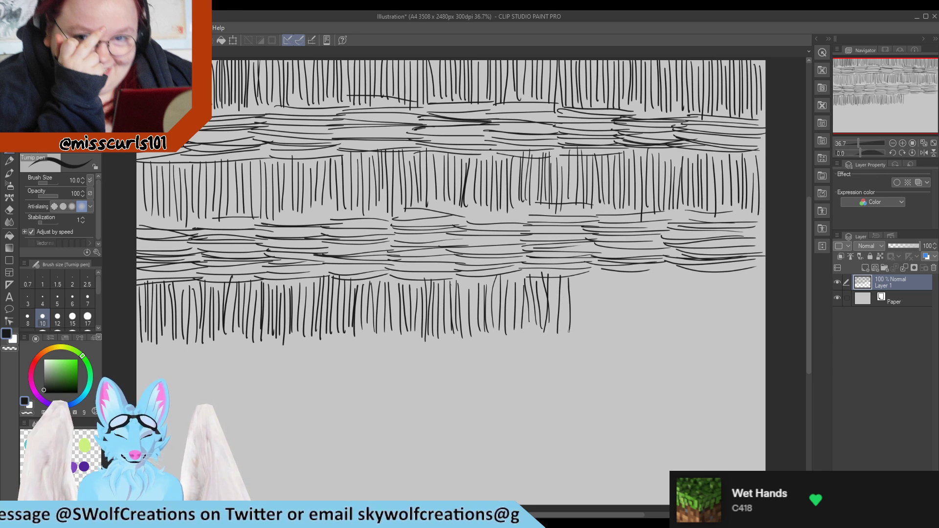
{"action": "left_click_drag", "start_coordinate": [575, 280], "coordinate": [572, 330]}
{"action": "left_click_drag", "start_coordinate": [582, 281], "coordinate": [582, 335]}
{"action": "left_click_drag", "start_coordinate": [594, 274], "coordinate": [593, 330]}
{"action": "left_click_drag", "start_coordinate": [604, 266], "coordinate": [604, 322]}
{"action": "left_click_drag", "start_coordinate": [611, 267], "coordinate": [620, 323]}
{"action": "left_click_drag", "start_coordinate": [622, 273], "coordinate": [627, 333]}
{"action": "left_click_drag", "start_coordinate": [630, 270], "coordinate": [638, 329]}
{"action": "left_click_drag", "start_coordinate": [641, 271], "coordinate": [642, 330]}
{"action": "left_click_drag", "start_coordinate": [651, 268], "coordinate": [659, 328]}
{"action": "left_click_drag", "start_coordinate": [659, 268], "coordinate": [661, 330]}
{"action": "mouse_move", "coordinate": [665, 272]}
{"action": "left_mouse_down"}
{"action": "mouse_move", "coordinate": [667, 329]}
{"action": "mouse_move", "coordinate": [684, 328]}
{"action": "left_mouse_up"}
{"action": "left_click_drag", "start_coordinate": [688, 266], "coordinate": [691, 328]}
{"action": "left_click_drag", "start_coordinate": [694, 272], "coordinate": [702, 325]}
{"action": "left_click_drag", "start_coordinate": [705, 274], "coordinate": [715, 331]}
{"action": "mouse_move", "coordinate": [719, 281]}
{"action": "left_mouse_down"}
{"action": "mouse_move", "coordinate": [722, 334]}
{"action": "mouse_move", "coordinate": [728, 329]}
{"action": "left_mouse_up"}
{"action": "left_click_drag", "start_coordinate": [729, 271], "coordinate": [739, 330]}
{"action": "mouse_move", "coordinate": [747, 271]}
{"action": "left_mouse_down"}
{"action": "mouse_move", "coordinate": [752, 328]}
{"action": "mouse_move", "coordinate": [751, 311]}
{"action": "left_mouse_up"}
{"action": "left_click_drag", "start_coordinate": [757, 264], "coordinate": [759, 284]}
{"action": "left_click_drag", "start_coordinate": [749, 314], "coordinate": [752, 327]}
{"action": "left_click_drag", "start_coordinate": [757, 283], "coordinate": [761, 322]}
{"action": "left_click_drag", "start_coordinate": [763, 262], "coordinate": [761, 315]}
Step: Add a third band of stacked, overlapping horizontal strokes directly below the third row of vertical strokes, across the full canvas width
{"action": "left_click_drag", "start_coordinate": [142, 342], "coordinate": [210, 348]}
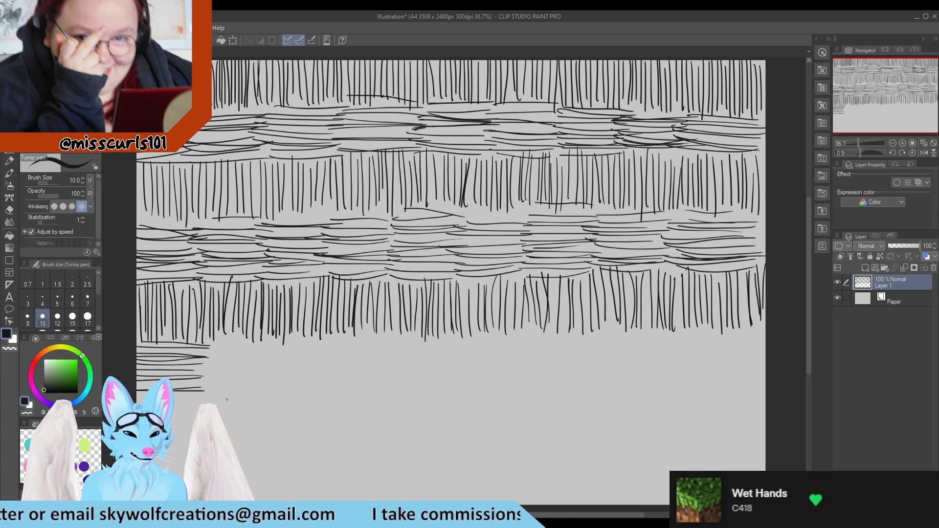
{"action": "mouse_move", "coordinate": [274, 335]}
{"action": "left_mouse_down"}
{"action": "mouse_move", "coordinate": [212, 344]}
{"action": "mouse_move", "coordinate": [276, 346]}
{"action": "left_mouse_up"}
{"action": "mouse_move", "coordinate": [201, 352]}
{"action": "left_mouse_down"}
{"action": "mouse_move", "coordinate": [273, 350]}
{"action": "mouse_move", "coordinate": [262, 355]}
{"action": "left_mouse_up"}
{"action": "left_click_drag", "start_coordinate": [272, 353], "coordinate": [287, 354]}
{"action": "left_click_drag", "start_coordinate": [212, 353], "coordinate": [282, 356]}
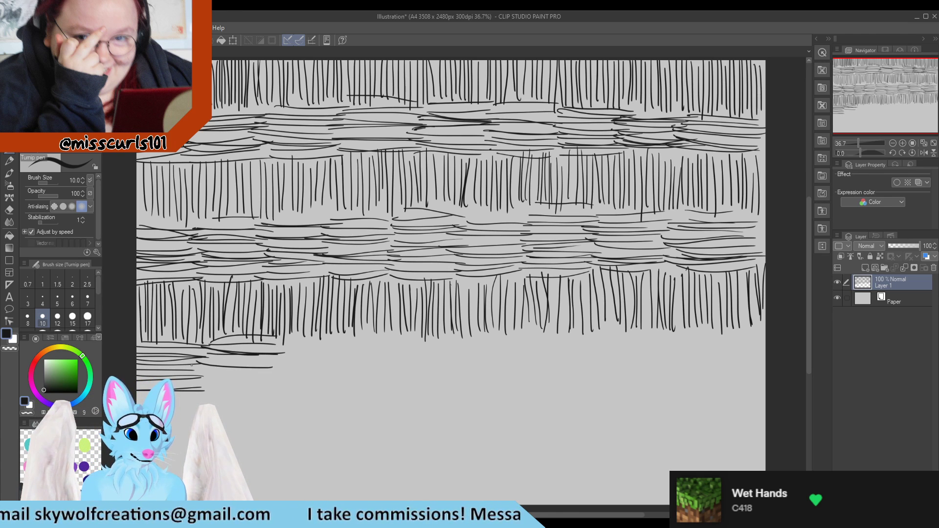
{"action": "left_click_drag", "start_coordinate": [211, 367], "coordinate": [284, 368]}
{"action": "mouse_move", "coordinate": [211, 374]}
{"action": "left_mouse_down"}
{"action": "mouse_move", "coordinate": [291, 375]}
{"action": "mouse_move", "coordinate": [269, 388]}
{"action": "left_mouse_up"}
{"action": "left_click_drag", "start_coordinate": [211, 393], "coordinate": [266, 388]}
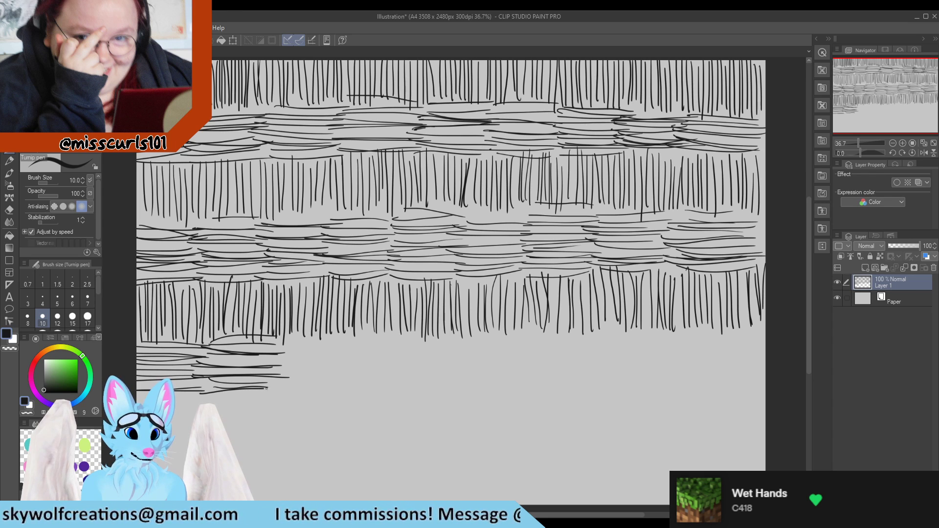
{"action": "left_click_drag", "start_coordinate": [283, 336], "coordinate": [356, 340]}
{"action": "mouse_move", "coordinate": [257, 348]}
{"action": "left_mouse_down"}
{"action": "mouse_move", "coordinate": [343, 346]}
{"action": "mouse_move", "coordinate": [366, 356]}
{"action": "mouse_move", "coordinate": [345, 363]}
{"action": "left_mouse_up"}
{"action": "mouse_move", "coordinate": [267, 361]}
{"action": "left_mouse_down"}
{"action": "mouse_move", "coordinate": [351, 360]}
{"action": "mouse_move", "coordinate": [350, 374]}
{"action": "left_mouse_up"}
{"action": "left_click_drag", "start_coordinate": [258, 379], "coordinate": [349, 377]}
{"action": "left_click_drag", "start_coordinate": [251, 391], "coordinate": [326, 385]}
{"action": "left_click_drag", "start_coordinate": [263, 396], "coordinate": [337, 392]}
{"action": "left_click_drag", "start_coordinate": [339, 331], "coordinate": [409, 327]}
{"action": "left_click_drag", "start_coordinate": [329, 342], "coordinate": [392, 340]}
{"action": "left_click_drag", "start_coordinate": [348, 344], "coordinate": [418, 350]}
{"action": "mouse_move", "coordinate": [327, 364]}
{"action": "left_mouse_down"}
{"action": "mouse_move", "coordinate": [421, 360]}
{"action": "mouse_move", "coordinate": [413, 373]}
{"action": "left_mouse_up"}
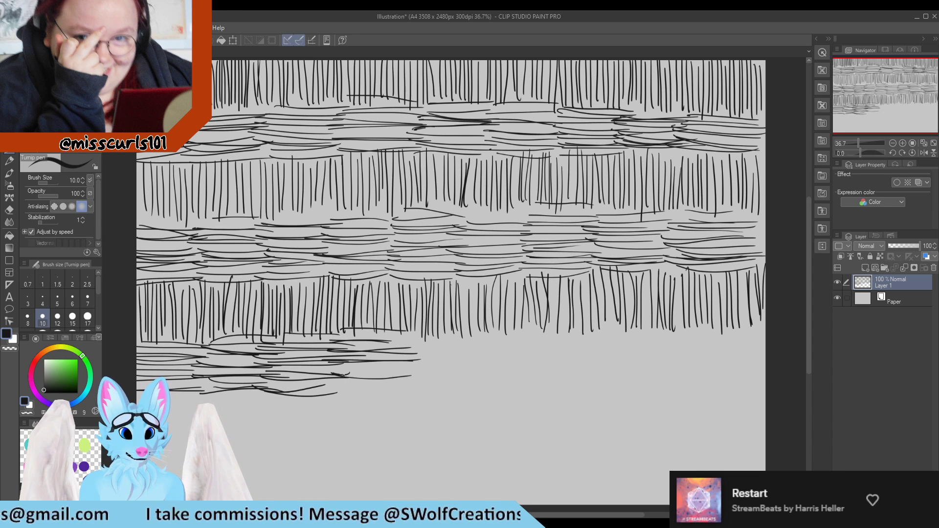
{"action": "left_click_drag", "start_coordinate": [339, 379], "coordinate": [424, 374]}
{"action": "left_click_drag", "start_coordinate": [334, 374], "coordinate": [415, 370]}
{"action": "left_click_drag", "start_coordinate": [333, 382], "coordinate": [411, 385]}
{"action": "left_click_drag", "start_coordinate": [341, 395], "coordinate": [426, 390]}
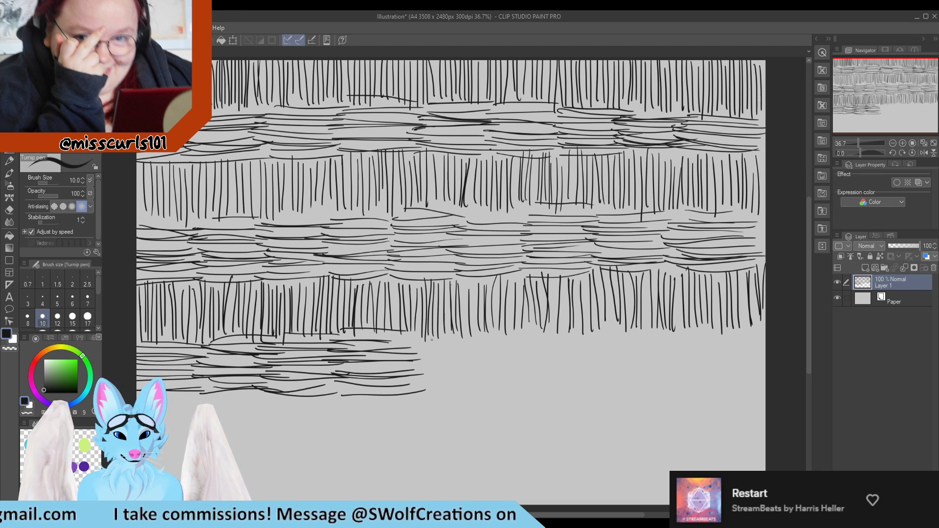
{"action": "left_click_drag", "start_coordinate": [407, 338], "coordinate": [503, 340]}
{"action": "left_click_drag", "start_coordinate": [413, 355], "coordinate": [505, 351]}
{"action": "mouse_move", "coordinate": [398, 355]}
{"action": "left_mouse_down"}
{"action": "mouse_move", "coordinate": [493, 352]}
{"action": "mouse_move", "coordinate": [504, 363]}
{"action": "left_mouse_up"}
{"action": "mouse_move", "coordinate": [406, 370]}
{"action": "left_mouse_down"}
{"action": "mouse_move", "coordinate": [467, 367]}
{"action": "mouse_move", "coordinate": [516, 380]}
{"action": "left_mouse_up"}
{"action": "left_click_drag", "start_coordinate": [417, 393], "coordinate": [498, 387]}
{"action": "left_click_drag", "start_coordinate": [424, 400], "coordinate": [514, 391]}
{"action": "left_click_drag", "start_coordinate": [500, 331], "coordinate": [580, 337]}
{"action": "left_click_drag", "start_coordinate": [509, 348], "coordinate": [582, 352]}
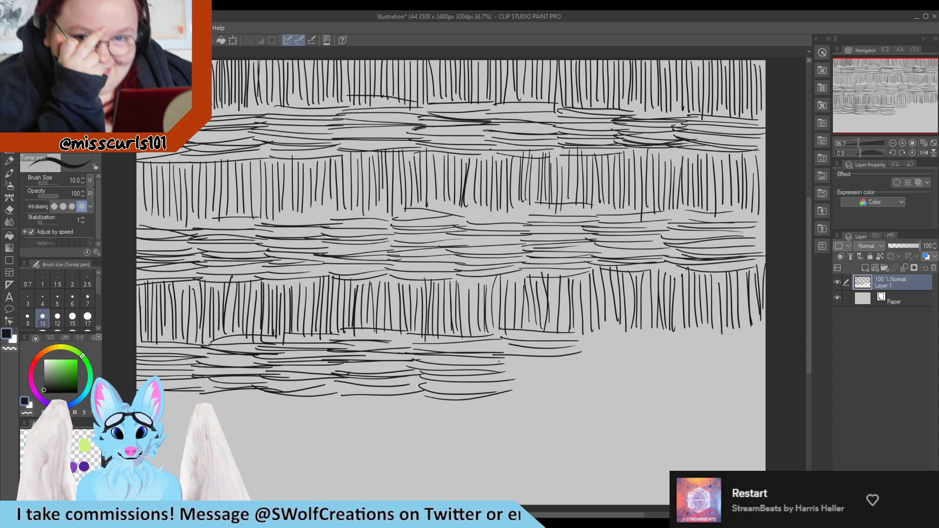
{"action": "left_click_drag", "start_coordinate": [494, 363], "coordinate": [590, 360]}
{"action": "mouse_move", "coordinate": [495, 372]}
{"action": "left_mouse_down"}
{"action": "mouse_move", "coordinate": [589, 369]}
{"action": "mouse_move", "coordinate": [518, 376]}
{"action": "left_mouse_up"}
{"action": "left_click_drag", "start_coordinate": [517, 382], "coordinate": [586, 383]}
{"action": "left_click_drag", "start_coordinate": [514, 393], "coordinate": [578, 393]}
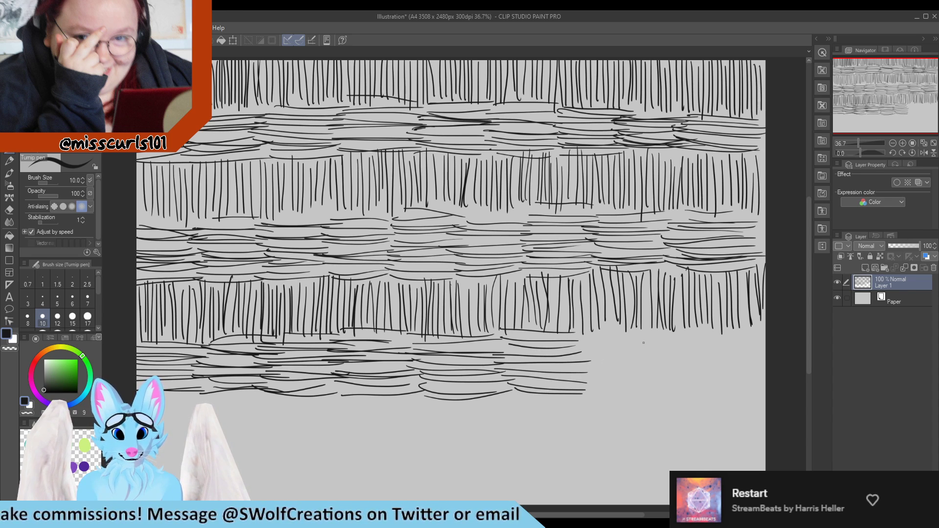
{"action": "mouse_move", "coordinate": [591, 335]}
{"action": "left_mouse_down"}
{"action": "mouse_move", "coordinate": [654, 329]}
{"action": "mouse_move", "coordinate": [596, 334]}
{"action": "left_mouse_up"}
{"action": "left_click_drag", "start_coordinate": [595, 338], "coordinate": [646, 336]}
{"action": "left_click_drag", "start_coordinate": [569, 347], "coordinate": [648, 343]}
{"action": "left_click_drag", "start_coordinate": [582, 352], "coordinate": [627, 353]}
{"action": "mouse_move", "coordinate": [573, 361]}
{"action": "left_mouse_down"}
{"action": "mouse_move", "coordinate": [649, 360]}
{"action": "mouse_move", "coordinate": [646, 371]}
{"action": "left_mouse_up"}
{"action": "left_click_drag", "start_coordinate": [569, 376], "coordinate": [653, 377]}
{"action": "mouse_move", "coordinate": [578, 383]}
{"action": "left_mouse_down"}
{"action": "mouse_move", "coordinate": [635, 380]}
{"action": "mouse_move", "coordinate": [652, 392]}
{"action": "left_mouse_up"}
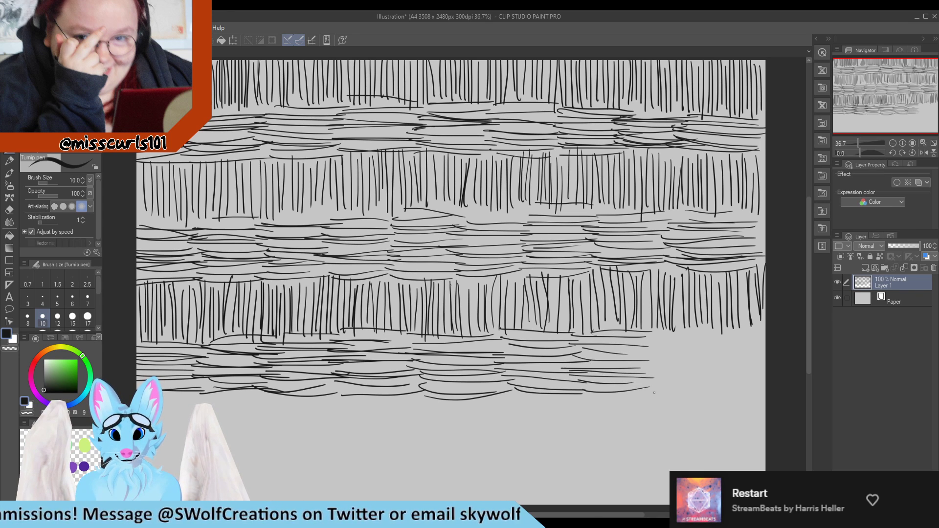
{"action": "left_click_drag", "start_coordinate": [642, 338], "coordinate": [718, 341]}
{"action": "mouse_move", "coordinate": [631, 347]}
{"action": "left_mouse_down"}
{"action": "mouse_move", "coordinate": [701, 352]}
{"action": "mouse_move", "coordinate": [654, 354]}
{"action": "left_mouse_up"}
{"action": "mouse_move", "coordinate": [653, 355]}
{"action": "left_mouse_down"}
{"action": "mouse_move", "coordinate": [724, 356]}
{"action": "mouse_move", "coordinate": [707, 361]}
{"action": "left_mouse_up"}
{"action": "mouse_move", "coordinate": [635, 368]}
{"action": "left_mouse_down"}
{"action": "mouse_move", "coordinate": [719, 369]}
{"action": "mouse_move", "coordinate": [673, 374]}
{"action": "left_mouse_up"}
{"action": "left_click_drag", "start_coordinate": [673, 375], "coordinate": [713, 372]}
{"action": "left_click_drag", "start_coordinate": [641, 377], "coordinate": [702, 382]}
{"action": "left_click_drag", "start_coordinate": [632, 384], "coordinate": [681, 393]}
{"action": "mouse_move", "coordinate": [698, 337]}
{"action": "left_mouse_down"}
{"action": "mouse_move", "coordinate": [765, 336]}
{"action": "mouse_move", "coordinate": [766, 351]}
{"action": "left_mouse_up"}
{"action": "left_click_drag", "start_coordinate": [693, 354], "coordinate": [766, 359]}
{"action": "left_click_drag", "start_coordinate": [708, 361], "coordinate": [767, 373]}
{"action": "left_click_drag", "start_coordinate": [679, 371], "coordinate": [766, 377]}
{"action": "left_click_drag", "start_coordinate": [721, 376], "coordinate": [766, 383]}
{"action": "left_click_drag", "start_coordinate": [679, 377], "coordinate": [724, 383]}
{"action": "left_click_drag", "start_coordinate": [722, 382], "coordinate": [766, 385]}
{"action": "left_click_drag", "start_coordinate": [690, 387], "coordinate": [737, 392]}
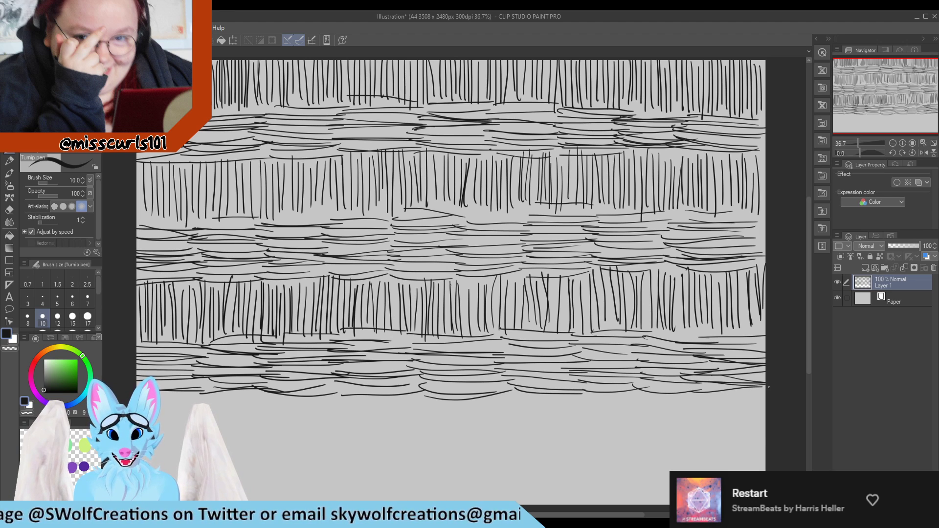
Step: Draw a fourth row of short, closely spaced vertical strokes beneath the third horizontal band, from the canvas's left edge to its right edge
{"action": "left_click_drag", "start_coordinate": [812, 363], "coordinate": [807, 380]}
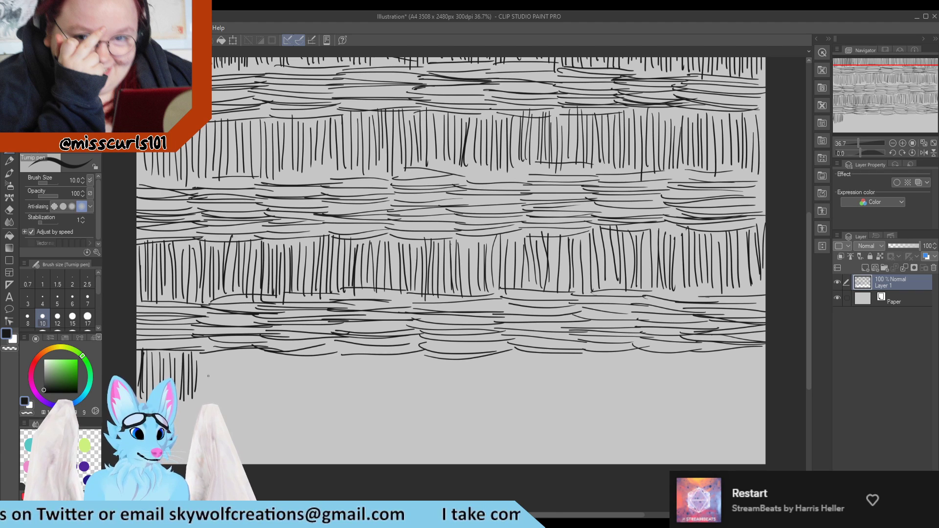
{"action": "left_click_drag", "start_coordinate": [205, 351], "coordinate": [205, 402]}
{"action": "left_click_drag", "start_coordinate": [213, 352], "coordinate": [217, 406]}
{"action": "left_click_drag", "start_coordinate": [225, 350], "coordinate": [229, 402]}
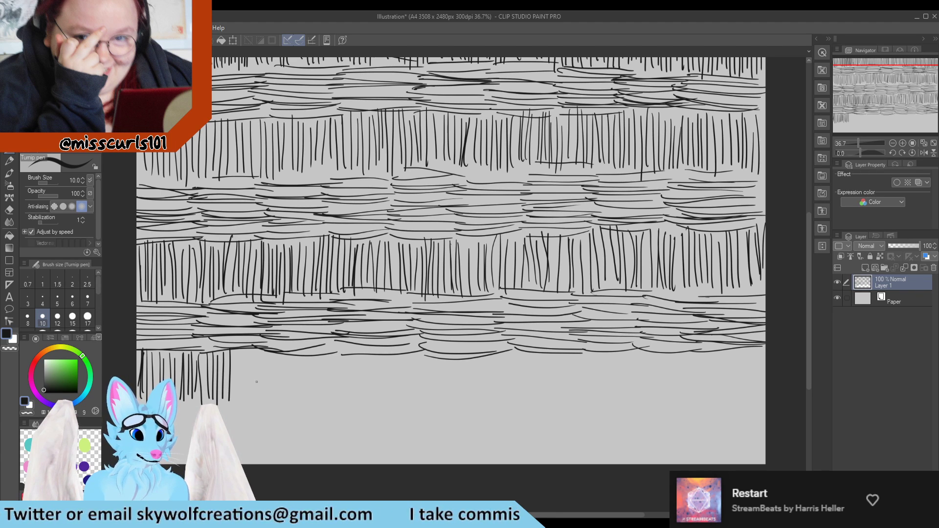
{"action": "left_click_drag", "start_coordinate": [238, 344], "coordinate": [242, 400]}
{"action": "mouse_move", "coordinate": [249, 348]}
{"action": "left_mouse_down"}
{"action": "mouse_move", "coordinate": [248, 404]}
{"action": "mouse_move", "coordinate": [253, 397]}
{"action": "left_mouse_up"}
{"action": "left_click_drag", "start_coordinate": [260, 350], "coordinate": [262, 407]}
{"action": "left_click_drag", "start_coordinate": [267, 353], "coordinate": [271, 411]}
{"action": "left_click_drag", "start_coordinate": [277, 359], "coordinate": [280, 405]}
{"action": "left_click_drag", "start_coordinate": [286, 356], "coordinate": [289, 407]}
{"action": "left_click_drag", "start_coordinate": [292, 356], "coordinate": [291, 403]}
{"action": "left_click_drag", "start_coordinate": [296, 354], "coordinate": [299, 399]}
{"action": "left_click_drag", "start_coordinate": [306, 360], "coordinate": [310, 399]}
{"action": "left_click_drag", "start_coordinate": [318, 346], "coordinate": [323, 401]}
{"action": "left_click_drag", "start_coordinate": [331, 348], "coordinate": [331, 404]}
{"action": "left_click_drag", "start_coordinate": [343, 346], "coordinate": [342, 398]}
{"action": "left_click_drag", "start_coordinate": [349, 347], "coordinate": [355, 391]}
{"action": "mouse_move", "coordinate": [362, 351]}
{"action": "left_mouse_down"}
{"action": "mouse_move", "coordinate": [361, 398]}
{"action": "mouse_move", "coordinate": [370, 396]}
{"action": "left_mouse_up"}
{"action": "mouse_move", "coordinate": [376, 352]}
{"action": "left_mouse_down"}
{"action": "mouse_move", "coordinate": [392, 389]}
{"action": "mouse_move", "coordinate": [397, 368]}
{"action": "mouse_move", "coordinate": [387, 358]}
{"action": "mouse_move", "coordinate": [393, 402]}
{"action": "left_mouse_up"}
{"action": "mouse_move", "coordinate": [401, 352]}
{"action": "left_mouse_down"}
{"action": "mouse_move", "coordinate": [400, 401]}
{"action": "mouse_move", "coordinate": [409, 402]}
{"action": "left_mouse_up"}
{"action": "left_click_drag", "start_coordinate": [417, 347], "coordinate": [424, 398]}
{"action": "mouse_move", "coordinate": [429, 356]}
{"action": "left_mouse_down"}
{"action": "mouse_move", "coordinate": [428, 400]}
{"action": "mouse_move", "coordinate": [434, 392]}
{"action": "left_mouse_up"}
{"action": "left_click_drag", "start_coordinate": [440, 353], "coordinate": [446, 391]}
{"action": "left_click_drag", "start_coordinate": [450, 348], "coordinate": [454, 394]}
{"action": "mouse_move", "coordinate": [461, 349]}
{"action": "left_mouse_down"}
{"action": "mouse_move", "coordinate": [460, 392]}
{"action": "mouse_move", "coordinate": [471, 396]}
{"action": "left_mouse_up"}
{"action": "left_click_drag", "start_coordinate": [478, 351], "coordinate": [483, 403]}
{"action": "left_click_drag", "start_coordinate": [490, 350], "coordinate": [494, 404]}
{"action": "left_click_drag", "start_coordinate": [499, 366], "coordinate": [503, 401]}
{"action": "mouse_move", "coordinate": [508, 352]}
{"action": "left_mouse_down"}
{"action": "mouse_move", "coordinate": [508, 403]}
{"action": "mouse_move", "coordinate": [518, 387]}
{"action": "mouse_move", "coordinate": [517, 404]}
{"action": "mouse_move", "coordinate": [522, 397]}
{"action": "left_mouse_up"}
{"action": "left_click_drag", "start_coordinate": [529, 356], "coordinate": [534, 404]}
{"action": "left_click_drag", "start_coordinate": [543, 352], "coordinate": [547, 396]}
{"action": "left_click_drag", "start_coordinate": [552, 353], "coordinate": [553, 391]}
{"action": "left_click_drag", "start_coordinate": [561, 355], "coordinate": [560, 386]}
{"action": "left_click_drag", "start_coordinate": [569, 351], "coordinate": [568, 389]}
{"action": "left_click_drag", "start_coordinate": [570, 347], "coordinate": [569, 397]}
{"action": "left_click_drag", "start_coordinate": [578, 352], "coordinate": [581, 404]}
{"action": "left_click_drag", "start_coordinate": [588, 357], "coordinate": [591, 399]}
{"action": "mouse_move", "coordinate": [602, 355]}
{"action": "left_mouse_down"}
{"action": "mouse_move", "coordinate": [601, 402]}
{"action": "mouse_move", "coordinate": [611, 389]}
{"action": "mouse_move", "coordinate": [616, 401]}
{"action": "left_mouse_up"}
{"action": "mouse_move", "coordinate": [626, 354]}
{"action": "left_mouse_down"}
{"action": "mouse_move", "coordinate": [609, 391]}
{"action": "mouse_move", "coordinate": [633, 397]}
{"action": "left_mouse_up"}
{"action": "left_click_drag", "start_coordinate": [641, 356], "coordinate": [643, 399]}
{"action": "left_click_drag", "start_coordinate": [649, 356], "coordinate": [659, 408]}
{"action": "left_click_drag", "start_coordinate": [667, 357], "coordinate": [670, 399]}
{"action": "left_click_drag", "start_coordinate": [677, 351], "coordinate": [682, 397]}
{"action": "left_click_drag", "start_coordinate": [690, 346], "coordinate": [694, 399]}
{"action": "mouse_move", "coordinate": [702, 344]}
{"action": "left_mouse_down"}
{"action": "mouse_move", "coordinate": [701, 400]}
{"action": "mouse_move", "coordinate": [707, 393]}
{"action": "left_mouse_up"}
{"action": "mouse_move", "coordinate": [715, 354]}
{"action": "left_mouse_down"}
{"action": "mouse_move", "coordinate": [714, 396]}
{"action": "mouse_move", "coordinate": [719, 390]}
{"action": "left_mouse_up"}
{"action": "left_click_drag", "start_coordinate": [723, 350], "coordinate": [728, 390]}
{"action": "left_click_drag", "start_coordinate": [734, 345], "coordinate": [737, 395]}
{"action": "left_click_drag", "start_coordinate": [743, 345], "coordinate": [747, 403]}
{"action": "mouse_move", "coordinate": [756, 343]}
{"action": "left_mouse_down"}
{"action": "mouse_move", "coordinate": [754, 400]}
{"action": "mouse_move", "coordinate": [759, 393]}
{"action": "left_mouse_up"}
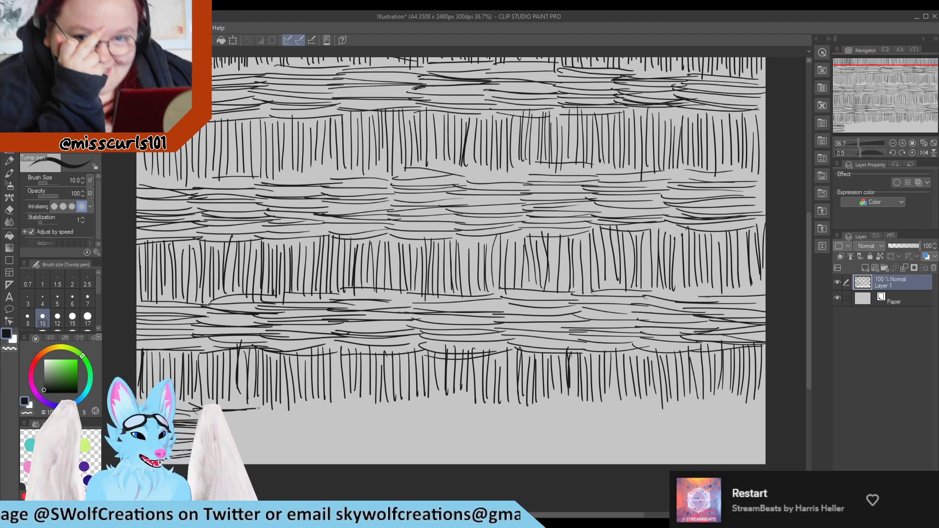
Step: Fill the remaining strip at the canvas's lower edge with a fourth band of stacked, overlapping horizontal strokes across the full width
{"action": "left_click_drag", "start_coordinate": [259, 415], "coordinate": [277, 419]}
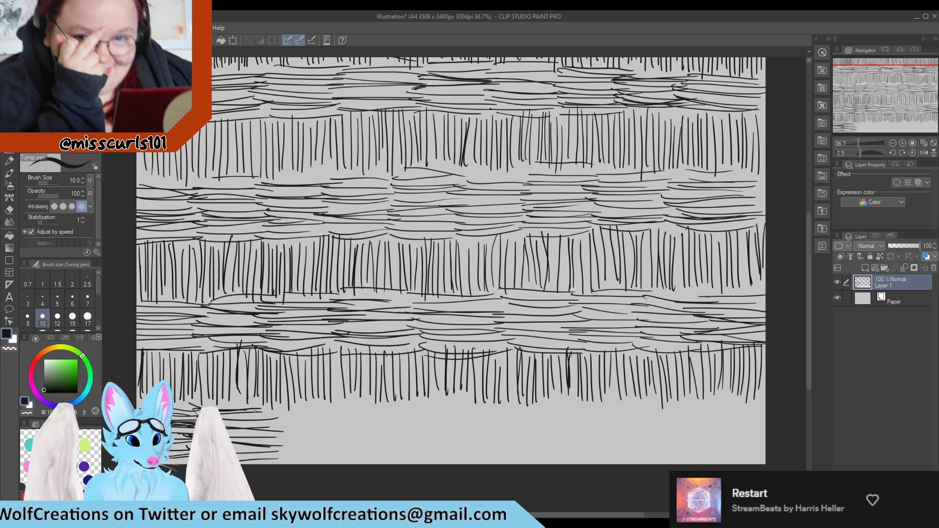
{"action": "left_click_drag", "start_coordinate": [259, 407], "coordinate": [327, 410]}
{"action": "left_click_drag", "start_coordinate": [258, 415], "coordinate": [351, 419]}
{"action": "left_click_drag", "start_coordinate": [259, 418], "coordinate": [347, 423]}
{"action": "left_click_drag", "start_coordinate": [281, 435], "coordinate": [355, 440]}
{"action": "left_click_drag", "start_coordinate": [282, 426], "coordinate": [358, 428]}
{"action": "left_click_drag", "start_coordinate": [311, 438], "coordinate": [355, 435]}
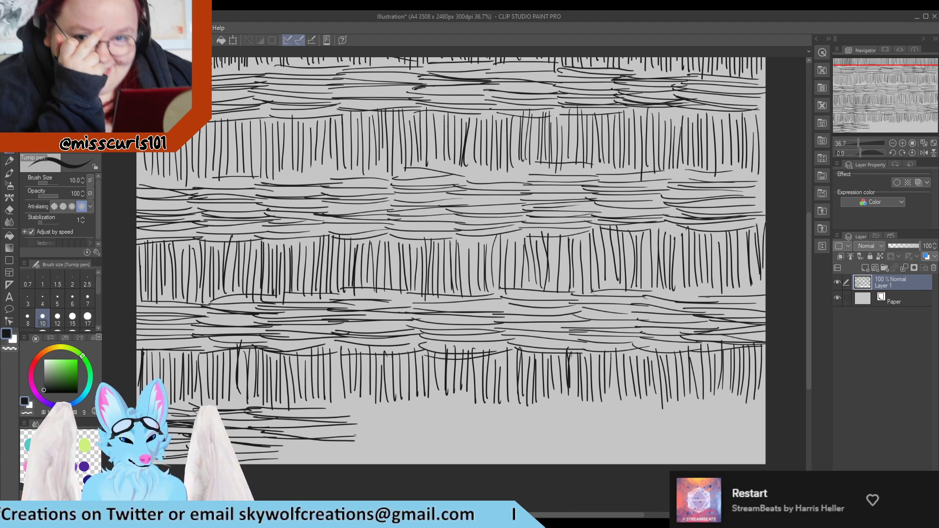
{"action": "left_click_drag", "start_coordinate": [282, 441], "coordinate": [354, 452]}
{"action": "left_click_drag", "start_coordinate": [282, 455], "coordinate": [347, 465]}
{"action": "left_click_drag", "start_coordinate": [322, 463], "coordinate": [359, 462]}
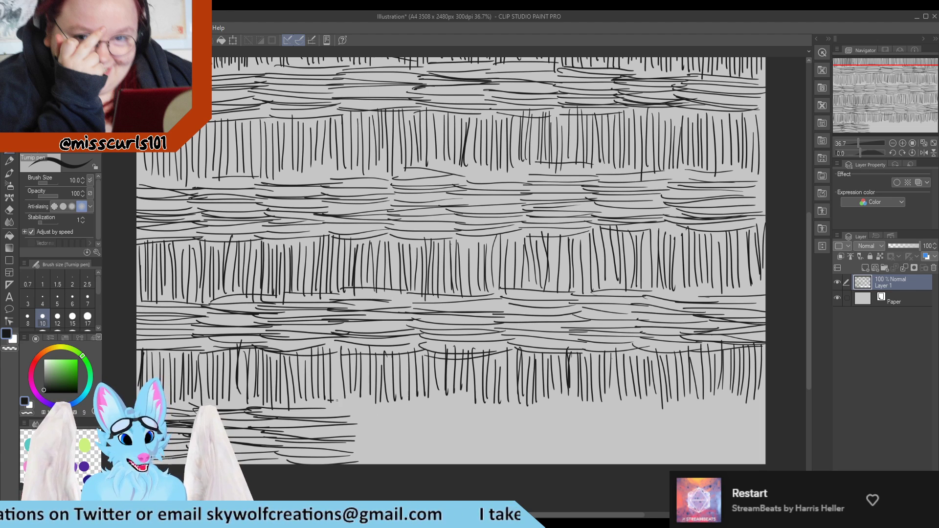
{"action": "left_click_drag", "start_coordinate": [334, 399], "coordinate": [429, 396]}
{"action": "mouse_move", "coordinate": [332, 402]}
{"action": "left_mouse_down"}
{"action": "mouse_move", "coordinate": [407, 401]}
{"action": "mouse_move", "coordinate": [421, 412]}
{"action": "left_mouse_up"}
{"action": "left_click_drag", "start_coordinate": [343, 425], "coordinate": [425, 426]}
{"action": "mouse_move", "coordinate": [333, 432]}
{"action": "left_mouse_down"}
{"action": "mouse_move", "coordinate": [428, 434]}
{"action": "mouse_move", "coordinate": [433, 447]}
{"action": "left_mouse_up"}
{"action": "left_click_drag", "start_coordinate": [336, 452], "coordinate": [424, 454]}
{"action": "left_click_drag", "start_coordinate": [336, 457], "coordinate": [423, 459]}
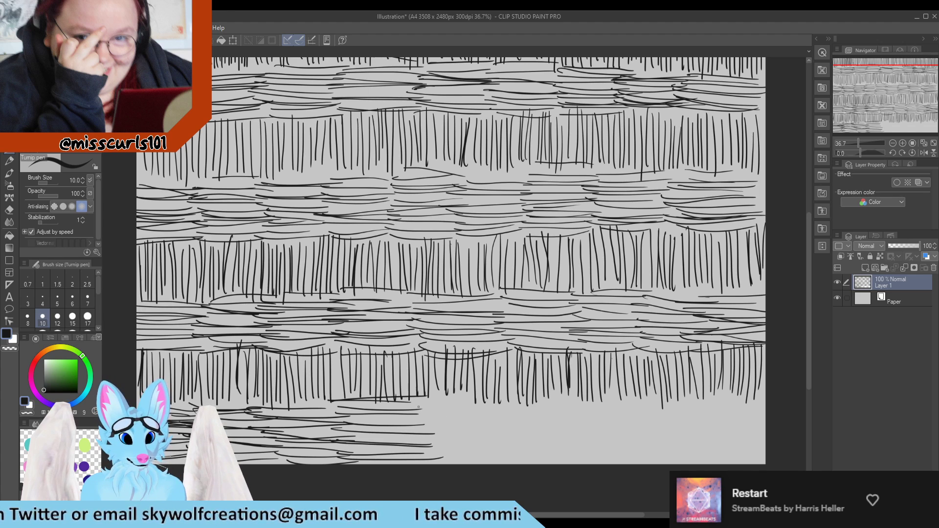
{"action": "left_click_drag", "start_coordinate": [419, 407], "coordinate": [494, 408]}
{"action": "mouse_move", "coordinate": [420, 404]}
{"action": "left_mouse_down"}
{"action": "mouse_move", "coordinate": [492, 402]}
{"action": "mouse_move", "coordinate": [411, 413]}
{"action": "left_mouse_up"}
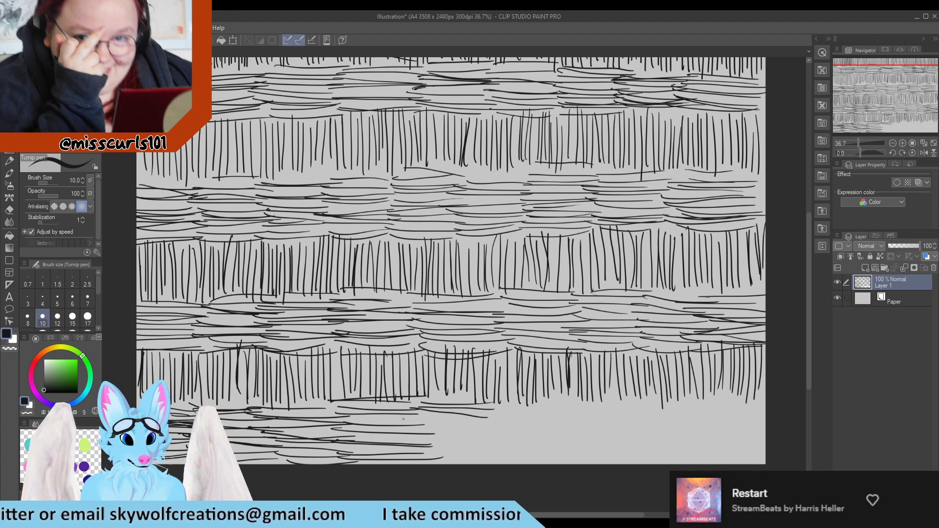
{"action": "left_click_drag", "start_coordinate": [496, 417], "coordinate": [403, 418]}
{"action": "mouse_move", "coordinate": [502, 423]}
{"action": "left_mouse_down"}
{"action": "mouse_move", "coordinate": [406, 425]}
{"action": "mouse_move", "coordinate": [417, 430]}
{"action": "left_mouse_up"}
{"action": "mouse_move", "coordinate": [503, 440]}
{"action": "left_mouse_down"}
{"action": "mouse_move", "coordinate": [409, 442]}
{"action": "mouse_move", "coordinate": [432, 454]}
{"action": "left_mouse_up"}
{"action": "left_click_drag", "start_coordinate": [516, 455], "coordinate": [425, 459]}
{"action": "mouse_move", "coordinate": [510, 407]}
{"action": "left_mouse_down"}
{"action": "mouse_move", "coordinate": [583, 403]}
{"action": "mouse_move", "coordinate": [565, 415]}
{"action": "left_mouse_up"}
{"action": "mouse_move", "coordinate": [482, 418]}
{"action": "left_mouse_down"}
{"action": "mouse_move", "coordinate": [554, 416]}
{"action": "mouse_move", "coordinate": [576, 432]}
{"action": "left_mouse_up"}
{"action": "left_click_drag", "start_coordinate": [489, 427], "coordinate": [540, 435]}
{"action": "mouse_move", "coordinate": [479, 435]}
{"action": "left_mouse_down"}
{"action": "mouse_move", "coordinate": [536, 444]}
{"action": "mouse_move", "coordinate": [585, 434]}
{"action": "mouse_move", "coordinate": [583, 443]}
{"action": "left_mouse_up"}
{"action": "left_click_drag", "start_coordinate": [531, 446], "coordinate": [592, 454]}
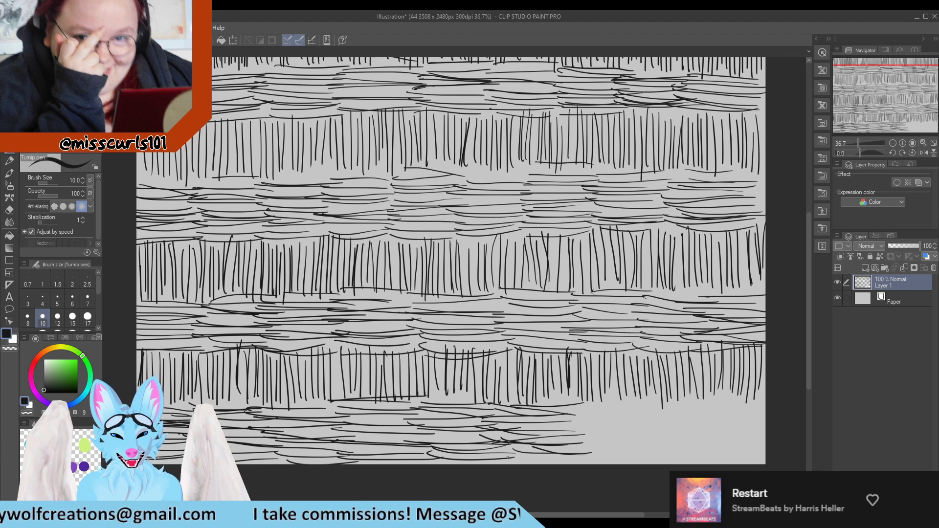
{"action": "left_click_drag", "start_coordinate": [503, 462], "coordinate": [585, 457]}
{"action": "left_click_drag", "start_coordinate": [565, 402], "coordinate": [644, 402]}
{"action": "mouse_move", "coordinate": [581, 405]}
{"action": "left_mouse_down"}
{"action": "mouse_move", "coordinate": [636, 404]}
{"action": "mouse_move", "coordinate": [653, 416]}
{"action": "left_mouse_up"}
{"action": "mouse_move", "coordinate": [558, 426]}
{"action": "left_mouse_down"}
{"action": "mouse_move", "coordinate": [640, 427]}
{"action": "mouse_move", "coordinate": [641, 419]}
{"action": "mouse_move", "coordinate": [637, 435]}
{"action": "left_mouse_up"}
{"action": "left_click_drag", "start_coordinate": [557, 436], "coordinate": [644, 434]}
{"action": "mouse_move", "coordinate": [577, 443]}
{"action": "left_mouse_down"}
{"action": "mouse_move", "coordinate": [646, 439]}
{"action": "mouse_move", "coordinate": [655, 449]}
{"action": "left_mouse_up"}
{"action": "left_click_drag", "start_coordinate": [566, 464], "coordinate": [653, 462]}
{"action": "mouse_move", "coordinate": [627, 398]}
{"action": "left_mouse_down"}
{"action": "mouse_move", "coordinate": [712, 401]}
{"action": "mouse_move", "coordinate": [704, 413]}
{"action": "left_mouse_up"}
{"action": "left_click_drag", "start_coordinate": [617, 417], "coordinate": [716, 430]}
{"action": "mouse_move", "coordinate": [638, 434]}
{"action": "left_mouse_down"}
{"action": "mouse_move", "coordinate": [707, 437]}
{"action": "mouse_move", "coordinate": [687, 446]}
{"action": "left_mouse_up"}
{"action": "left_click_drag", "start_coordinate": [645, 453], "coordinate": [701, 458]}
{"action": "mouse_move", "coordinate": [687, 410]}
{"action": "left_mouse_down"}
{"action": "mouse_move", "coordinate": [765, 404]}
{"action": "mouse_move", "coordinate": [766, 423]}
{"action": "mouse_move", "coordinate": [753, 410]}
{"action": "mouse_move", "coordinate": [766, 401]}
{"action": "mouse_move", "coordinate": [754, 425]}
{"action": "left_mouse_up"}
{"action": "mouse_move", "coordinate": [679, 429]}
{"action": "left_mouse_down"}
{"action": "mouse_move", "coordinate": [747, 433]}
{"action": "mouse_move", "coordinate": [766, 437]}
{"action": "mouse_move", "coordinate": [766, 446]}
{"action": "left_mouse_up"}
{"action": "mouse_move", "coordinate": [696, 450]}
{"action": "left_mouse_down"}
{"action": "mouse_move", "coordinate": [763, 444]}
{"action": "mouse_move", "coordinate": [766, 458]}
{"action": "left_mouse_up"}
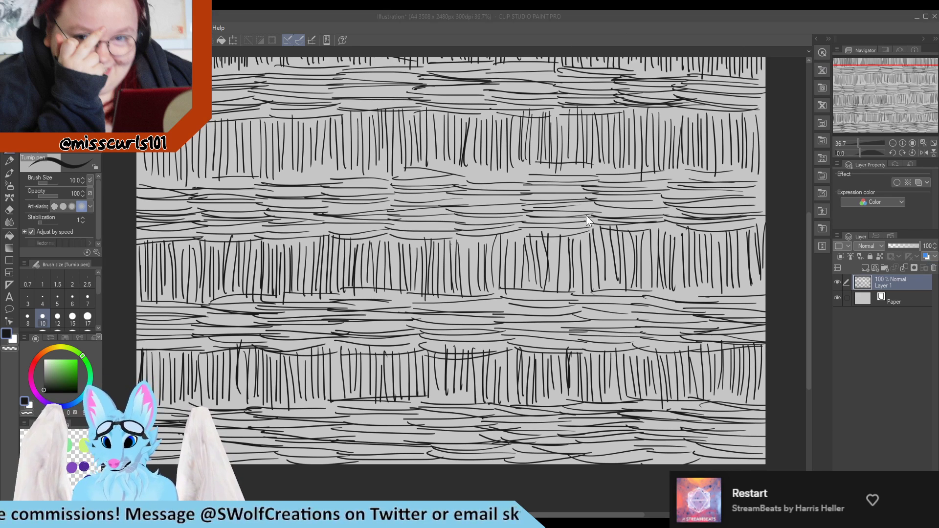
Step: Delete the layer holding the stroke exercises and add a fresh blank layer above the paper
{"action": "left_click", "coordinate": [485, 207]}
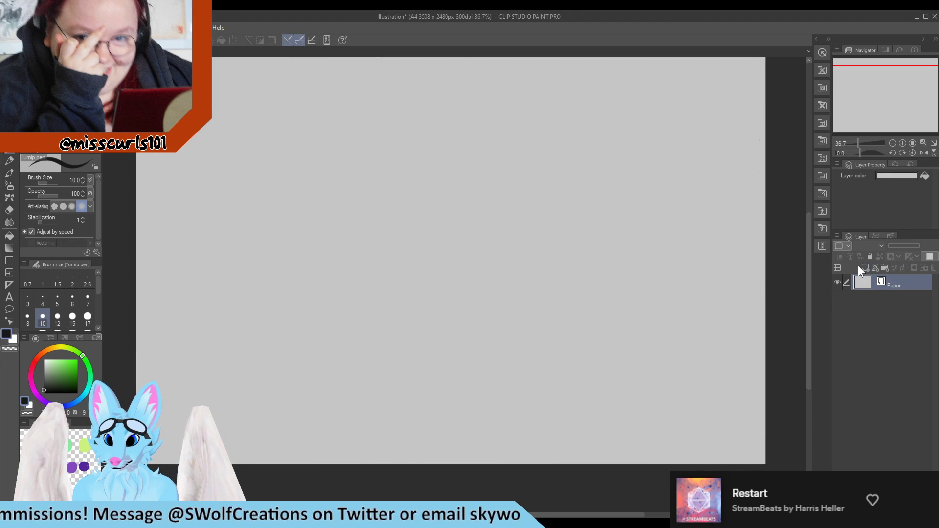
{"action": "left_click", "coordinate": [864, 267]}
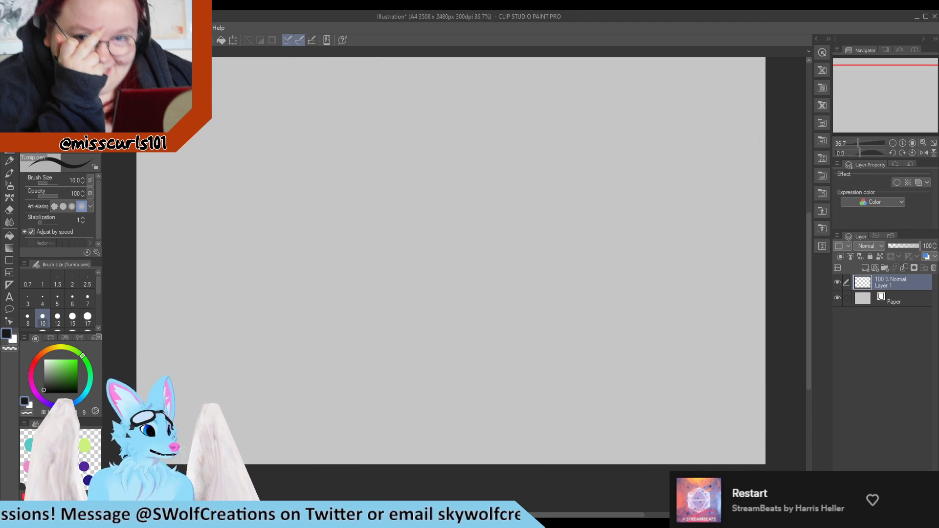
{"action": "scroll", "coordinate": [225, 337], "scroll_direction": "down", "scroll_amount": 2}
{"action": "scroll", "coordinate": [227, 139], "scroll_direction": "up", "scroll_amount": 1}
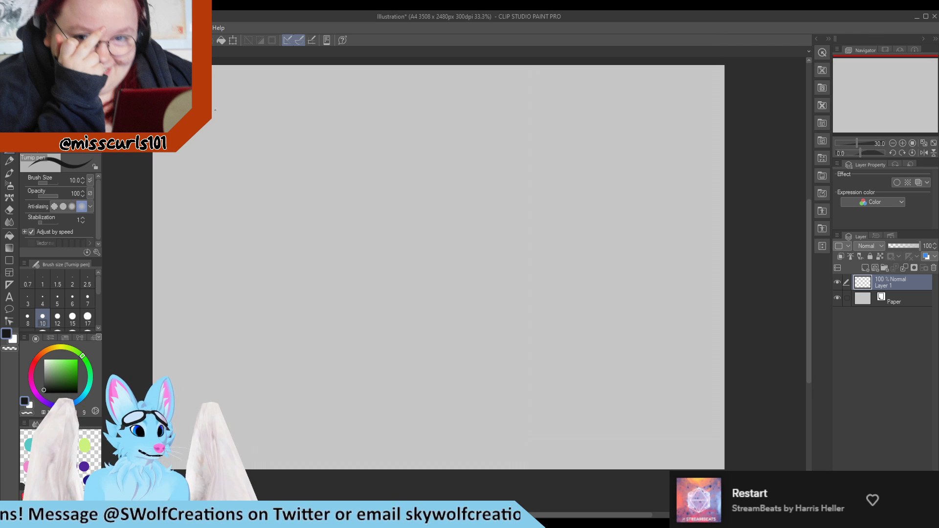
{"action": "scroll", "coordinate": [254, 186], "scroll_direction": "down", "scroll_amount": 2}
{"action": "scroll", "coordinate": [257, 162], "scroll_direction": "up", "scroll_amount": 2}
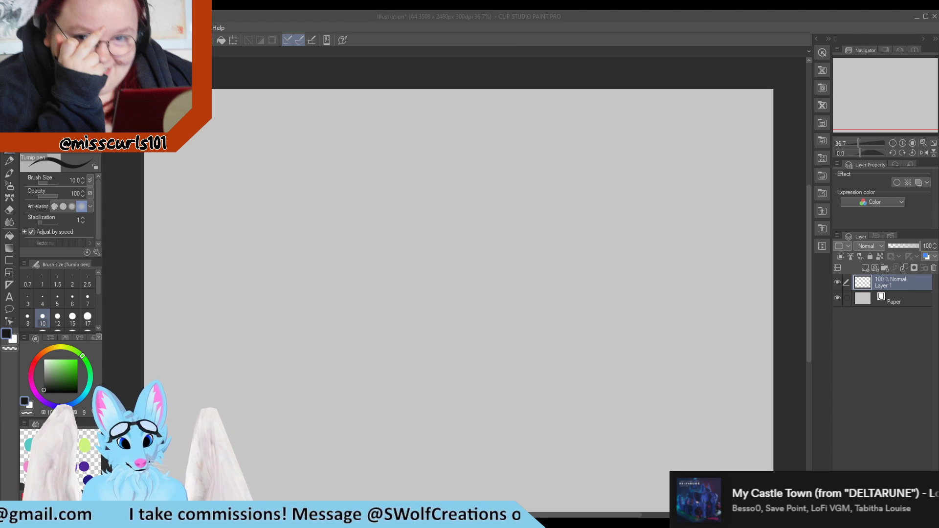
Step: Handwrite the title "Warm Up Steenee" near the upper edge of the canvas, centred
{"action": "left_click", "coordinate": [401, 152]}
{"action": "mouse_move", "coordinate": [368, 128]}
{"action": "left_mouse_down"}
{"action": "mouse_move", "coordinate": [386, 129]}
{"action": "mouse_move", "coordinate": [408, 147]}
{"action": "mouse_move", "coordinate": [431, 128]}
{"action": "mouse_move", "coordinate": [442, 146]}
{"action": "mouse_move", "coordinate": [461, 147]}
{"action": "left_mouse_up"}
{"action": "left_click_drag", "start_coordinate": [484, 118], "coordinate": [482, 147]}
{"action": "left_click_drag", "start_coordinate": [475, 131], "coordinate": [564, 153]}
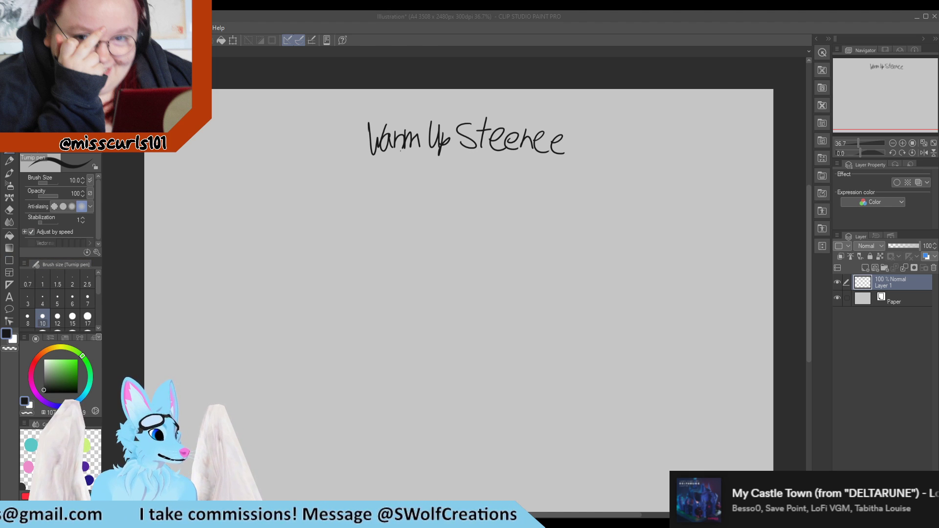
Step: Sketch a round head with overlapping circular strokes below the title, then rough in a large rounded body beneath it
{"action": "scroll", "coordinate": [462, 210], "scroll_direction": "down", "scroll_amount": 1}
{"action": "scroll", "coordinate": [511, 313], "scroll_direction": "up", "scroll_amount": 1}
{"action": "scroll", "coordinate": [350, 213], "scroll_direction": "down", "scroll_amount": 1}
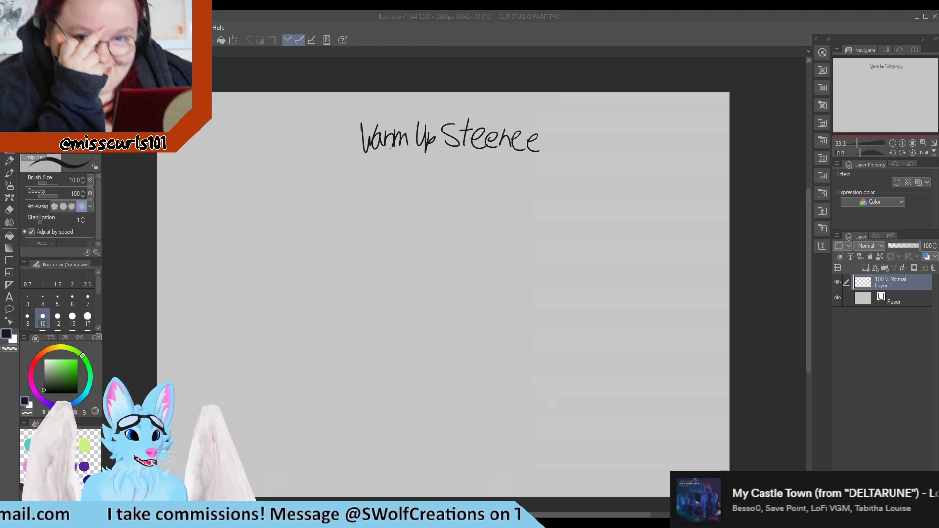
{"action": "scroll", "coordinate": [392, 353], "scroll_direction": "up", "scroll_amount": 2}
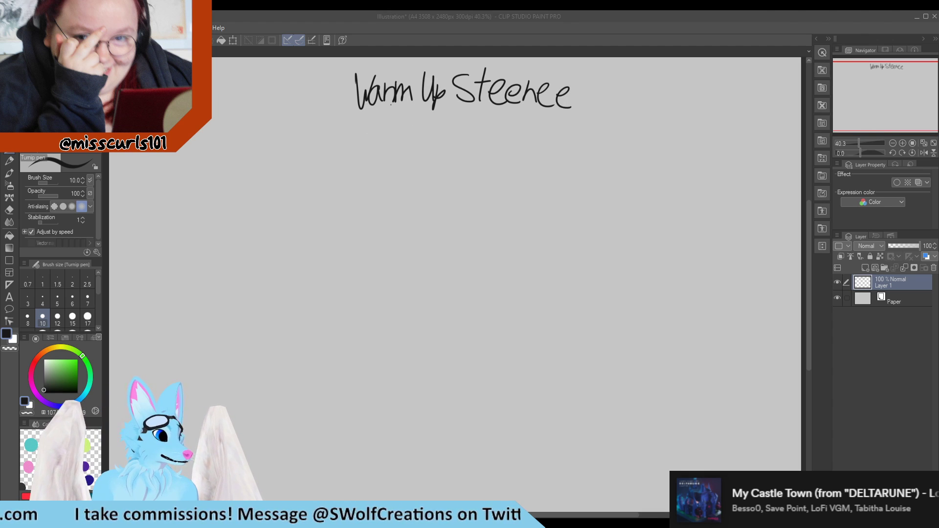
{"action": "scroll", "coordinate": [201, 194], "scroll_direction": "down", "scroll_amount": 1}
{"action": "scroll", "coordinate": [414, 298], "scroll_direction": "up", "scroll_amount": 1}
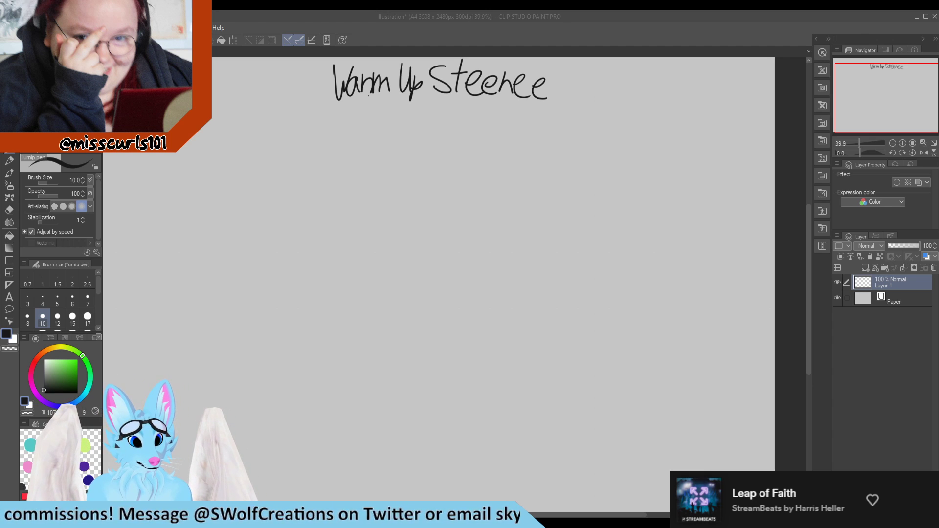
{"action": "mouse_move", "coordinate": [413, 244]}
{"action": "left_mouse_down"}
{"action": "mouse_move", "coordinate": [465, 220]}
{"action": "mouse_move", "coordinate": [406, 206]}
{"action": "mouse_move", "coordinate": [474, 241]}
{"action": "left_mouse_up"}
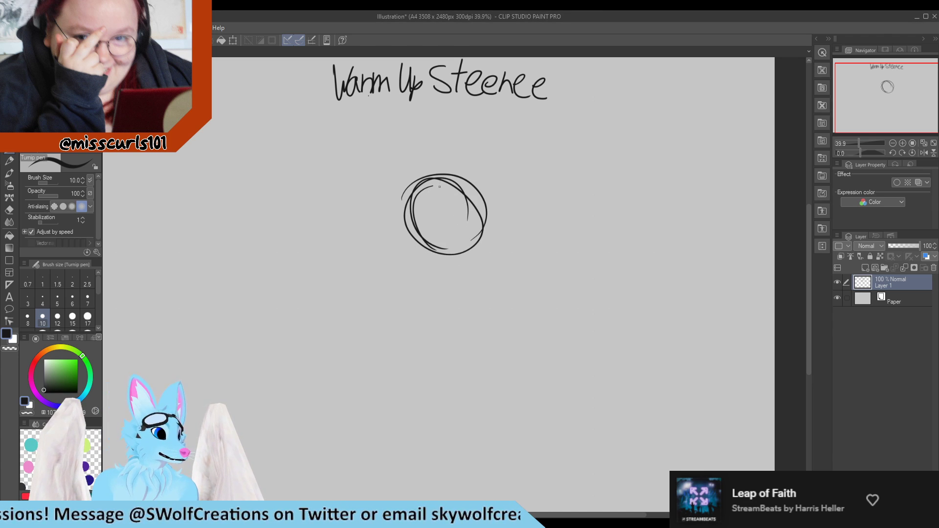
{"action": "mouse_move", "coordinate": [412, 179]}
{"action": "left_mouse_down"}
{"action": "mouse_move", "coordinate": [407, 230]}
{"action": "mouse_move", "coordinate": [450, 254]}
{"action": "mouse_move", "coordinate": [451, 277]}
{"action": "left_mouse_up"}
{"action": "mouse_move", "coordinate": [473, 242]}
{"action": "left_mouse_down"}
{"action": "mouse_move", "coordinate": [476, 268]}
{"action": "mouse_move", "coordinate": [388, 316]}
{"action": "mouse_move", "coordinate": [383, 358]}
{"action": "mouse_move", "coordinate": [454, 377]}
{"action": "mouse_move", "coordinate": [484, 346]}
{"action": "left_mouse_up"}
{"action": "left_click_drag", "start_coordinate": [485, 299], "coordinate": [484, 361]}
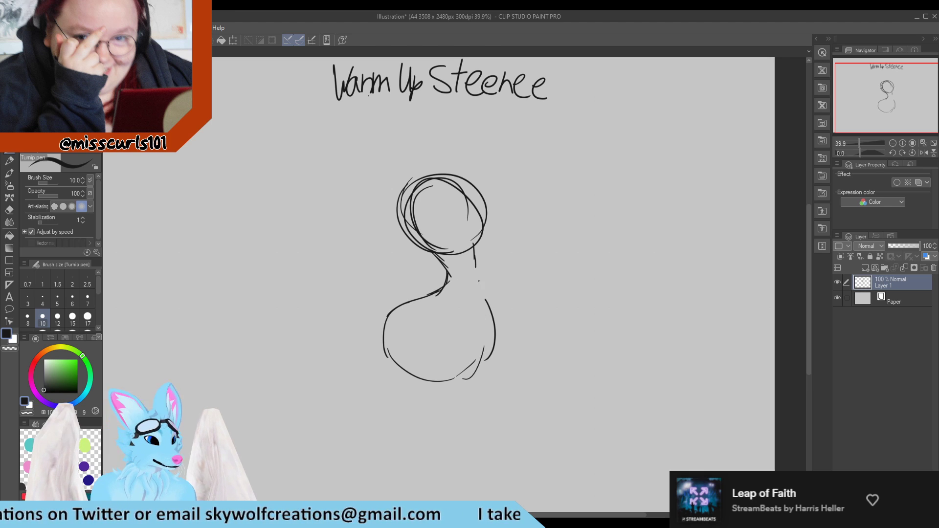
Step: Connect the right side of the head to the body with neck lines and add a shoulder stroke on the neck's left side
{"action": "left_click_drag", "start_coordinate": [475, 267], "coordinate": [474, 287]}
{"action": "mouse_move", "coordinate": [474, 246]}
{"action": "left_mouse_down"}
{"action": "mouse_move", "coordinate": [486, 297]}
{"action": "mouse_move", "coordinate": [477, 288]}
{"action": "mouse_move", "coordinate": [498, 310]}
{"action": "left_mouse_up"}
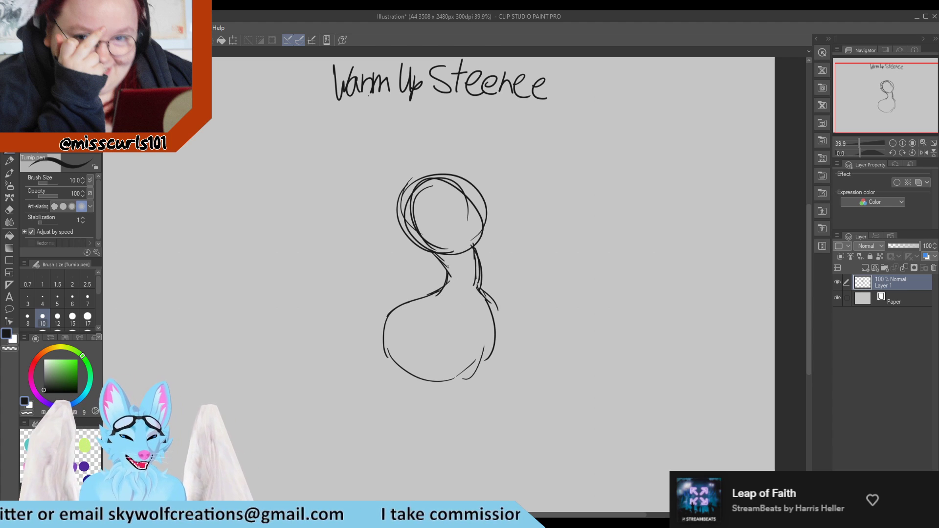
{"action": "mouse_move", "coordinate": [448, 267]}
{"action": "left_mouse_down"}
{"action": "mouse_move", "coordinate": [434, 287]}
{"action": "mouse_move", "coordinate": [405, 290]}
{"action": "left_mouse_up"}
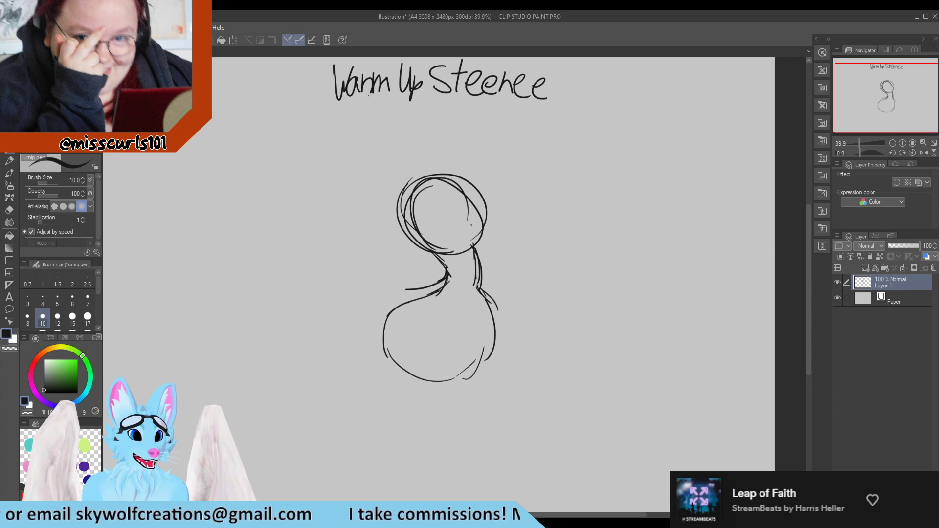
Step: Sketch a long curve sweeping outward and down from the head's upper left, and curved inner lines along the head's right side
{"action": "mouse_move", "coordinate": [414, 191]}
{"action": "left_mouse_down"}
{"action": "mouse_move", "coordinate": [363, 224]}
{"action": "mouse_move", "coordinate": [403, 198]}
{"action": "mouse_move", "coordinate": [348, 256]}
{"action": "left_mouse_up"}
{"action": "left_click_drag", "start_coordinate": [457, 201], "coordinate": [468, 225]}
{"action": "left_click_drag", "start_coordinate": [446, 182], "coordinate": [471, 247]}
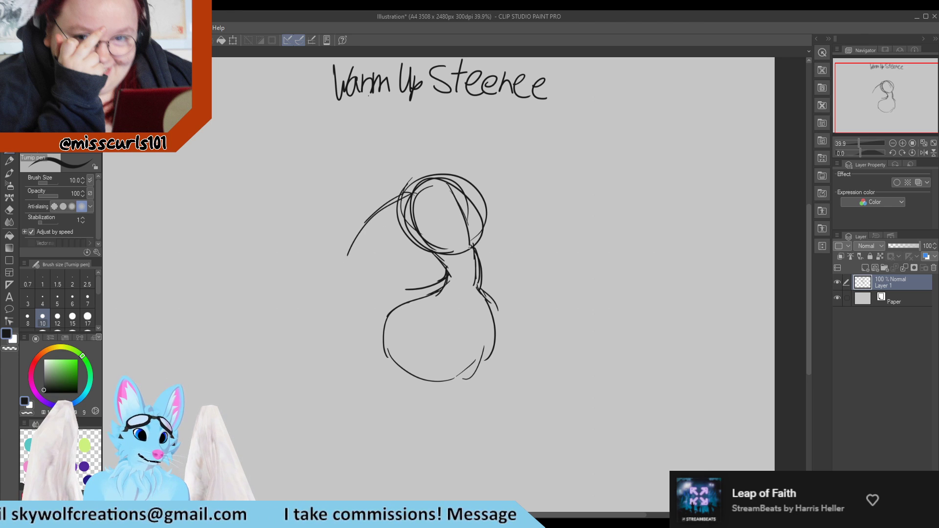
{"action": "mouse_move", "coordinate": [439, 187]}
{"action": "left_mouse_down"}
{"action": "mouse_move", "coordinate": [469, 198]}
{"action": "mouse_move", "coordinate": [448, 190]}
{"action": "mouse_move", "coordinate": [481, 234]}
{"action": "left_mouse_up"}
{"action": "left_click_drag", "start_coordinate": [468, 200], "coordinate": [484, 250]}
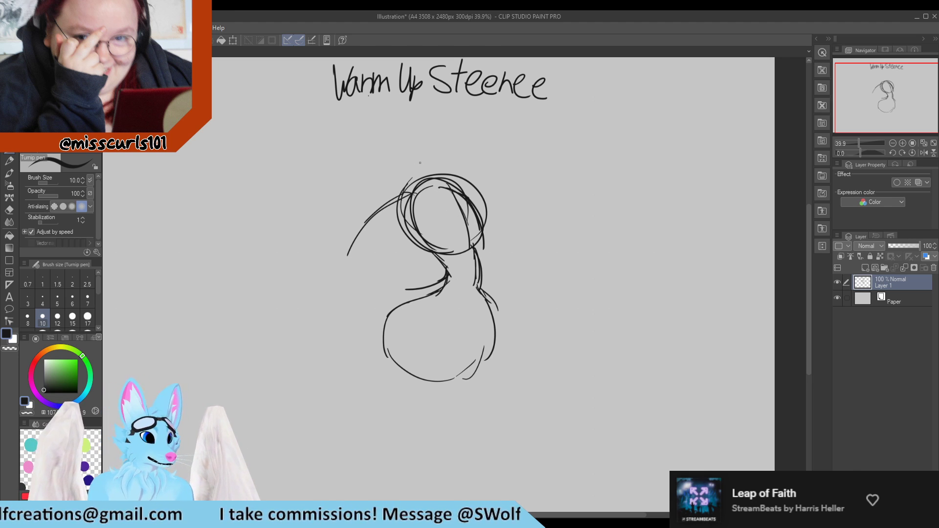
Step: Add two rounded loops on top of the head and erase stray lines at the head's upper right
{"action": "mouse_move", "coordinate": [422, 179]}
{"action": "left_mouse_down"}
{"action": "mouse_move", "coordinate": [388, 171]}
{"action": "mouse_move", "coordinate": [399, 169]}
{"action": "mouse_move", "coordinate": [396, 186]}
{"action": "mouse_move", "coordinate": [414, 187]}
{"action": "mouse_move", "coordinate": [407, 181]}
{"action": "mouse_move", "coordinate": [419, 186]}
{"action": "mouse_move", "coordinate": [441, 154]}
{"action": "mouse_move", "coordinate": [428, 159]}
{"action": "mouse_move", "coordinate": [449, 156]}
{"action": "mouse_move", "coordinate": [443, 177]}
{"action": "left_mouse_up"}
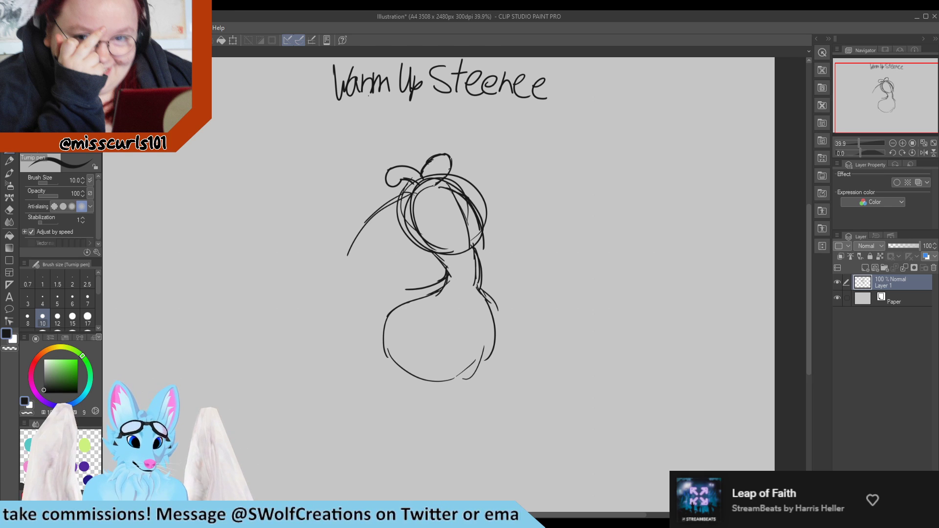
{"action": "mouse_move", "coordinate": [447, 176]}
{"action": "left_mouse_down"}
{"action": "mouse_move", "coordinate": [475, 190]}
{"action": "mouse_move", "coordinate": [477, 211]}
{"action": "left_mouse_up"}
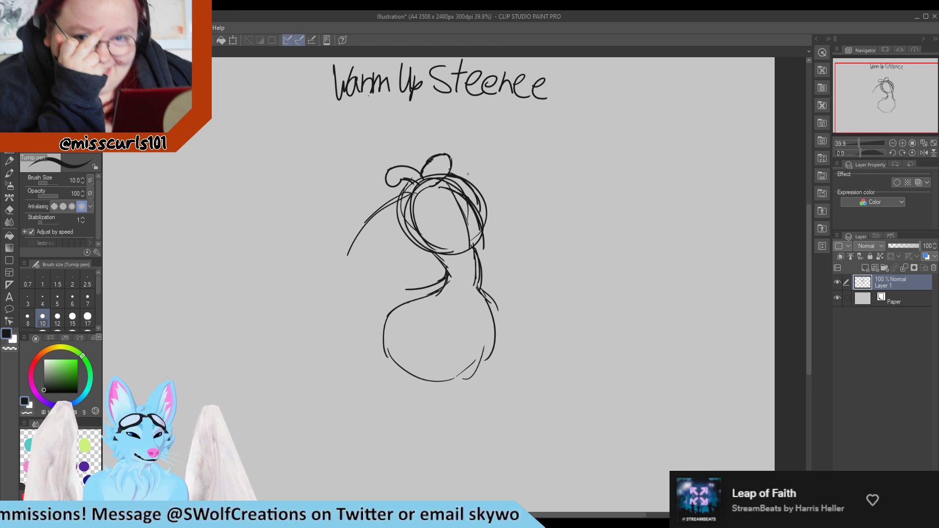
{"action": "key", "text": "e"}
{"action": "key", "text": "p"}
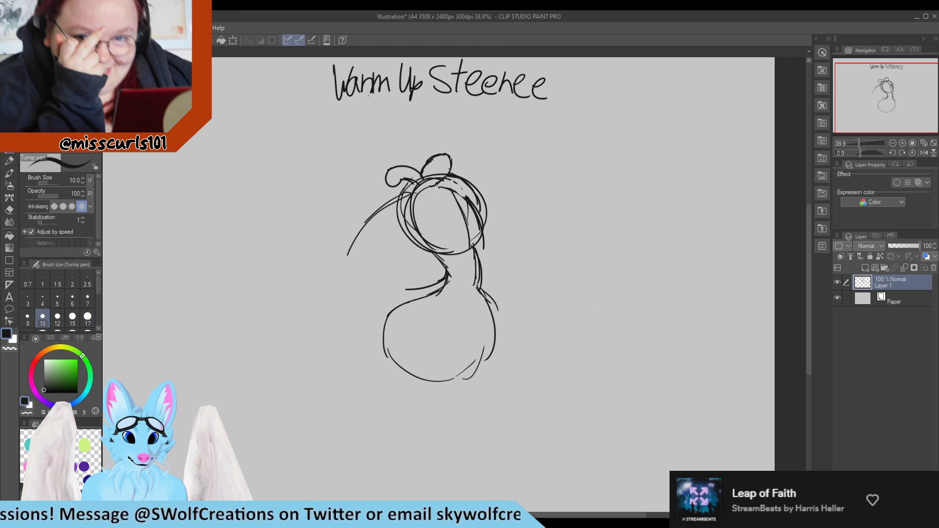
Step: Redraw the curve across the forehead and down the head's right side to the neck, and add an inner curve on the left
{"action": "left_click_drag", "start_coordinate": [438, 185], "coordinate": [465, 198]}
{"action": "mouse_move", "coordinate": [449, 186]}
{"action": "left_mouse_down"}
{"action": "mouse_move", "coordinate": [474, 209]}
{"action": "mouse_move", "coordinate": [481, 255]}
{"action": "mouse_move", "coordinate": [483, 227]}
{"action": "mouse_move", "coordinate": [477, 283]}
{"action": "left_mouse_up"}
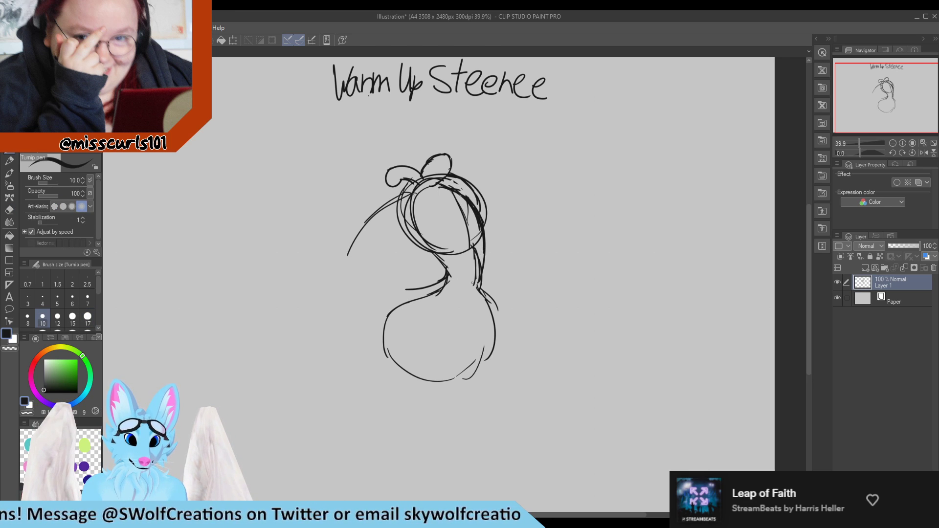
{"action": "mouse_move", "coordinate": [428, 200]}
{"action": "left_mouse_down"}
{"action": "mouse_move", "coordinate": [425, 234]}
{"action": "mouse_move", "coordinate": [430, 223]}
{"action": "mouse_move", "coordinate": [451, 263]}
{"action": "left_mouse_up"}
Step: Erase the overlapping construction lines inside the upper and right parts of the head
{"action": "key", "text": "e"}
{"action": "mouse_move", "coordinate": [450, 180]}
{"action": "left_mouse_down"}
{"action": "mouse_move", "coordinate": [485, 211]}
{"action": "mouse_move", "coordinate": [479, 194]}
{"action": "left_mouse_up"}
{"action": "mouse_move", "coordinate": [479, 200]}
{"action": "left_mouse_down"}
{"action": "mouse_move", "coordinate": [449, 190]}
{"action": "mouse_move", "coordinate": [464, 193]}
{"action": "mouse_move", "coordinate": [457, 189]}
{"action": "mouse_move", "coordinate": [470, 243]}
{"action": "left_mouse_up"}
{"action": "left_click_drag", "start_coordinate": [453, 194], "coordinate": [466, 228]}
Step: Redraw the forehead edge and add a small flower-like mark at the head's upper right, refining it with the eraser
{"action": "key", "text": "p"}
{"action": "mouse_move", "coordinate": [445, 187]}
{"action": "left_mouse_down"}
{"action": "mouse_move", "coordinate": [466, 206]}
{"action": "mouse_move", "coordinate": [442, 179]}
{"action": "mouse_move", "coordinate": [471, 184]}
{"action": "mouse_move", "coordinate": [448, 181]}
{"action": "mouse_move", "coordinate": [454, 174]}
{"action": "mouse_move", "coordinate": [472, 186]}
{"action": "mouse_move", "coordinate": [452, 170]}
{"action": "mouse_move", "coordinate": [476, 186]}
{"action": "mouse_move", "coordinate": [484, 223]}
{"action": "mouse_move", "coordinate": [484, 203]}
{"action": "mouse_move", "coordinate": [450, 177]}
{"action": "mouse_move", "coordinate": [472, 188]}
{"action": "left_mouse_up"}
{"action": "key", "text": "e"}
{"action": "key", "text": "p"}
{"action": "key", "text": "e"}
{"action": "key", "text": "p"}
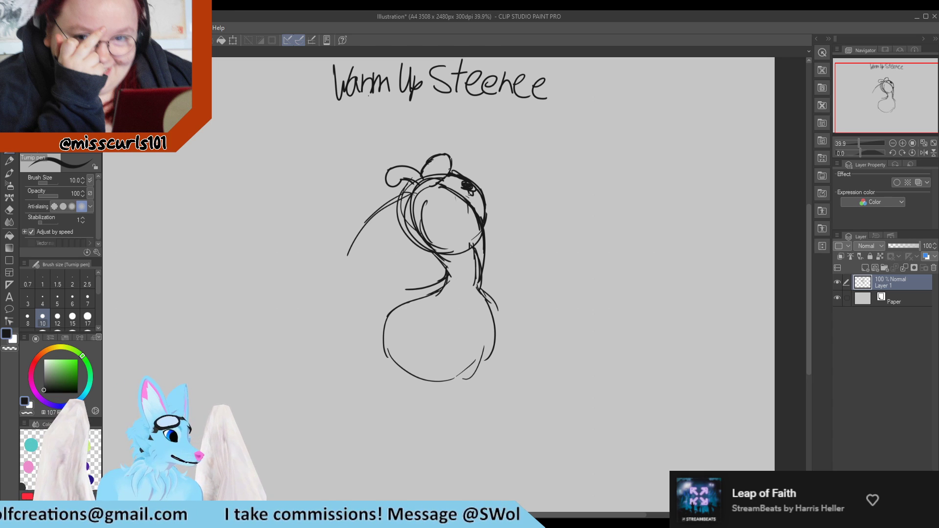
{"action": "key", "text": "e"}
{"action": "left_click_drag", "start_coordinate": [467, 188], "coordinate": [465, 186]}
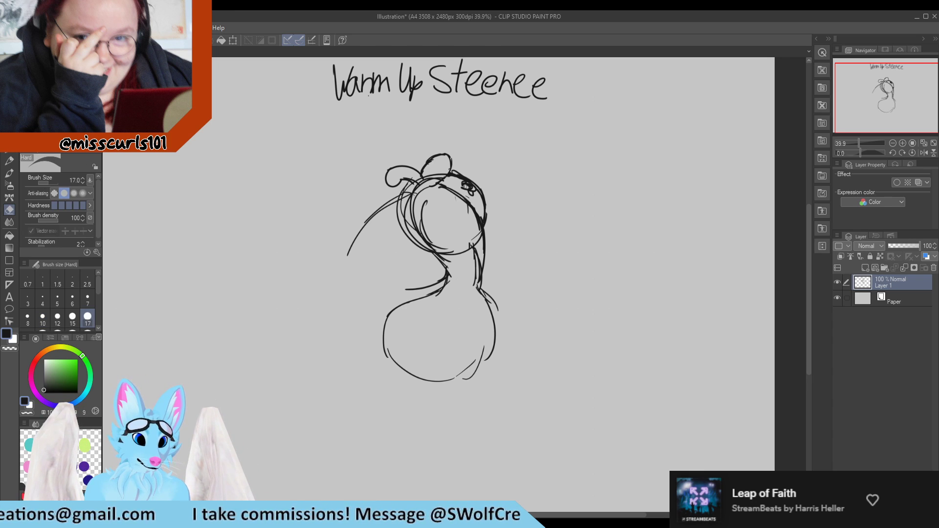
{"action": "key", "text": "p"}
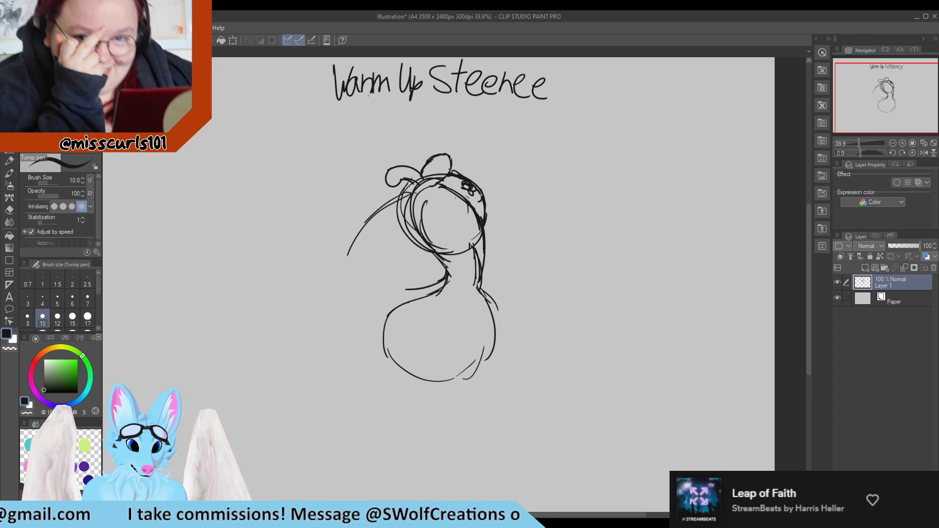
Step: Erase the head circle's lines at the base of the top loops and along the chin where it meets the neck
{"action": "key", "text": "e"}
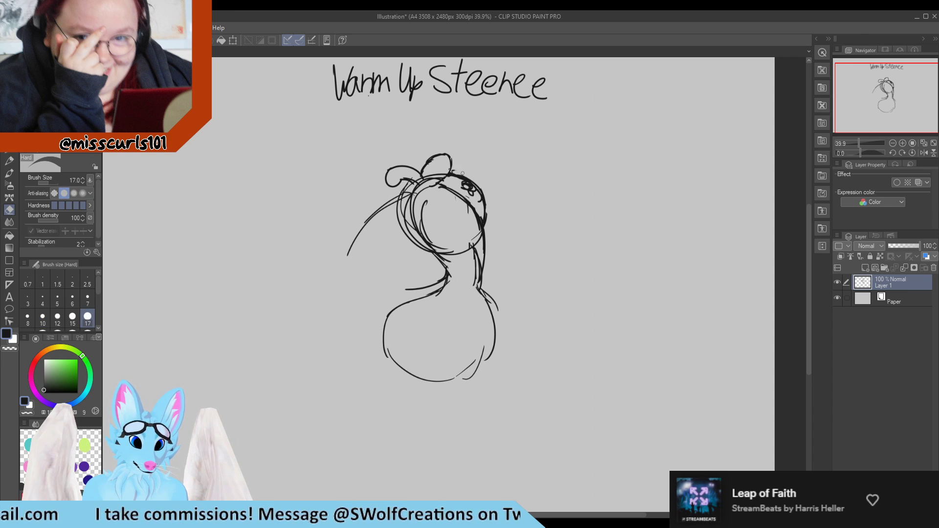
{"action": "left_click_drag", "start_coordinate": [443, 175], "coordinate": [421, 181]}
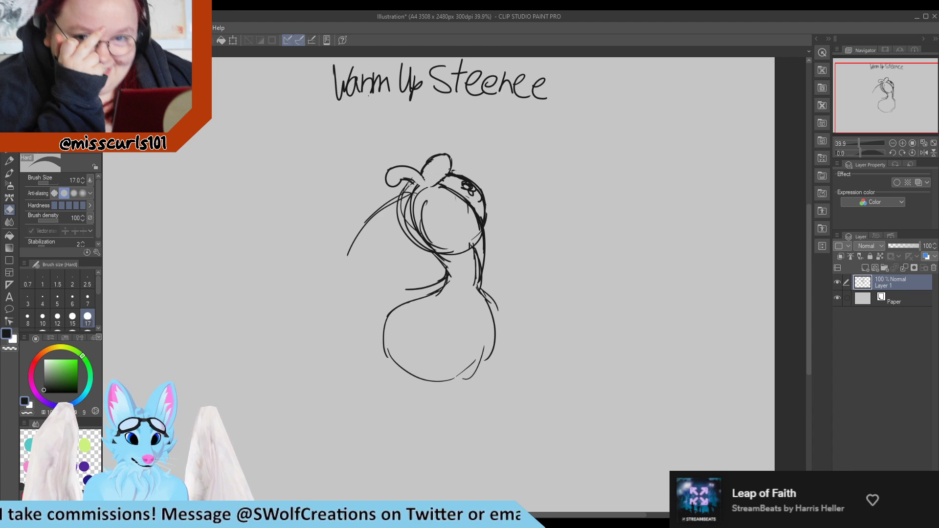
{"action": "key", "text": "p"}
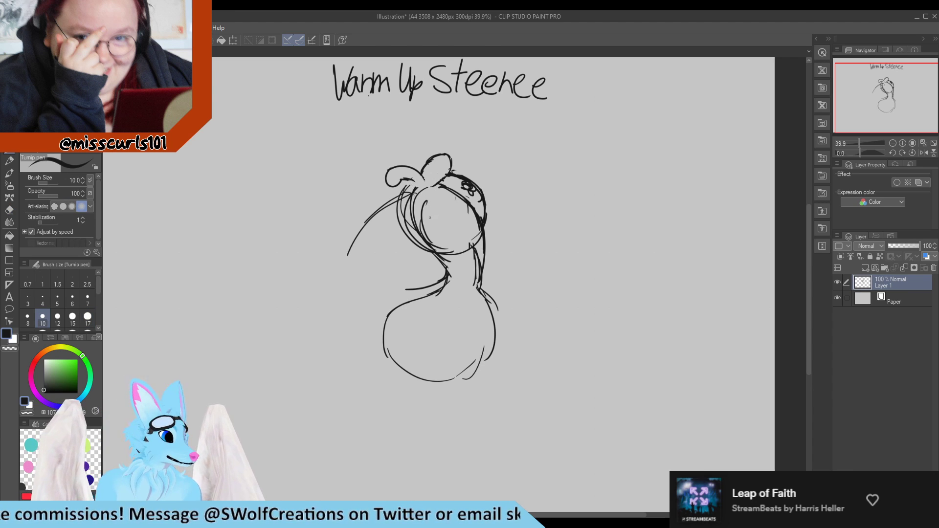
{"action": "key", "text": "e"}
{"action": "mouse_move", "coordinate": [440, 242]}
{"action": "left_mouse_down"}
{"action": "mouse_move", "coordinate": [453, 264]}
{"action": "mouse_move", "coordinate": [460, 229]}
{"action": "mouse_move", "coordinate": [477, 269]}
{"action": "left_mouse_up"}
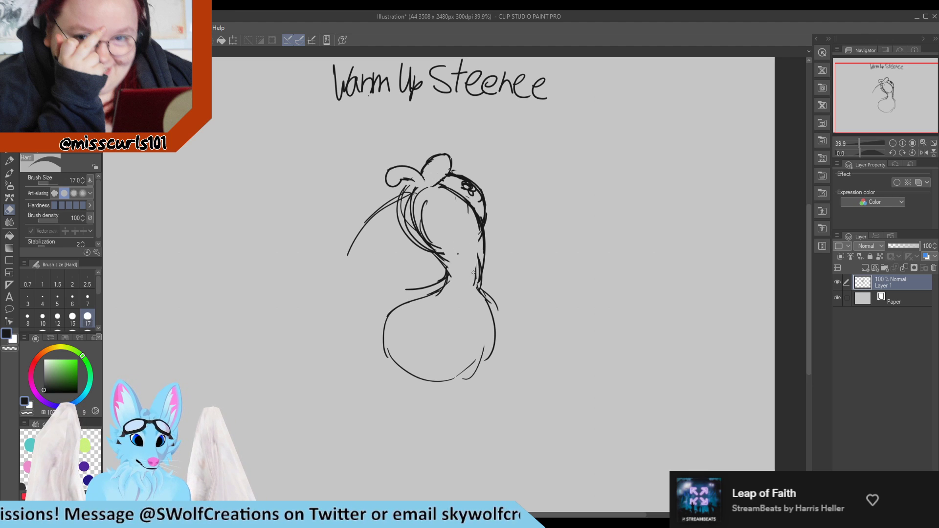
Step: Erase the doubled line inside the neck's right edge and extend the neck down into a hooked, tapering tip over the body
{"action": "left_click_drag", "start_coordinate": [480, 229], "coordinate": [478, 287]}
{"action": "left_click_drag", "start_coordinate": [479, 248], "coordinate": [474, 252]}
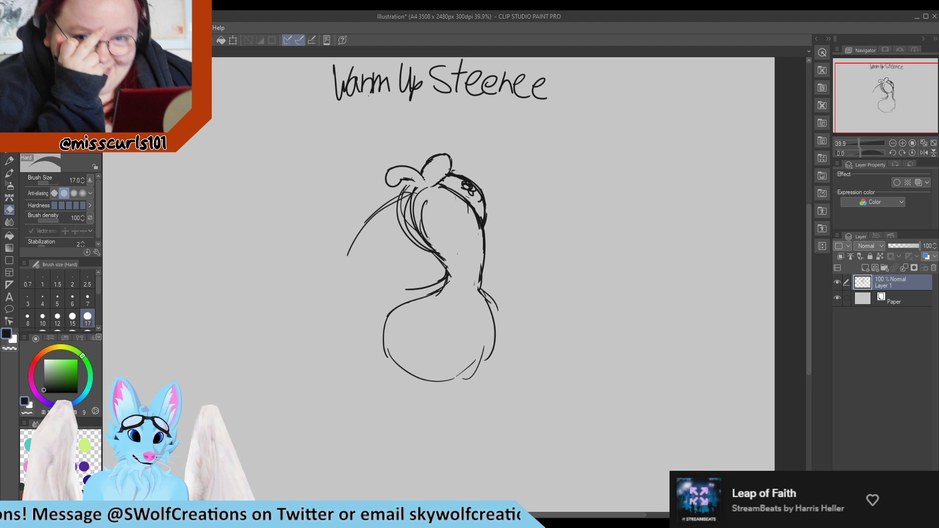
{"action": "key", "text": "p"}
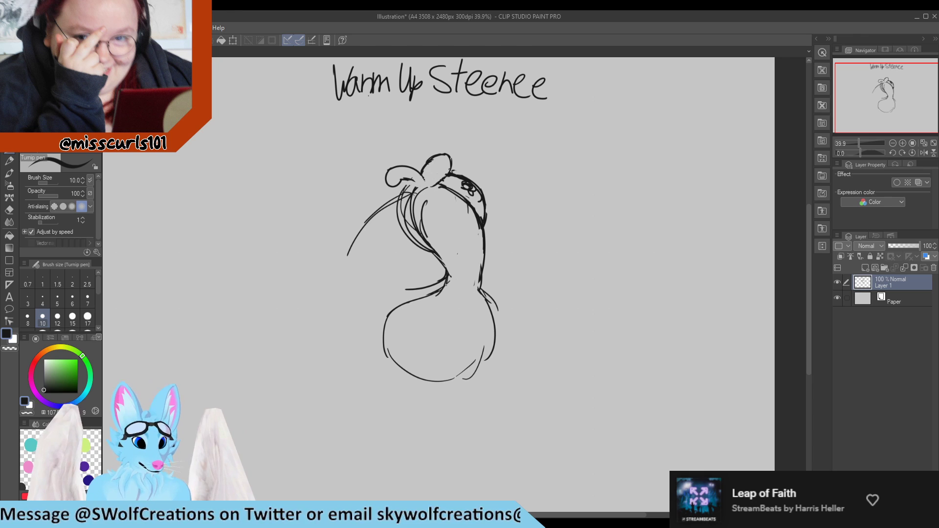
{"action": "mouse_move", "coordinate": [420, 236]}
{"action": "left_mouse_down"}
{"action": "mouse_move", "coordinate": [448, 276]}
{"action": "mouse_move", "coordinate": [421, 250]}
{"action": "mouse_move", "coordinate": [457, 287]}
{"action": "mouse_move", "coordinate": [455, 313]}
{"action": "mouse_move", "coordinate": [479, 314]}
{"action": "left_mouse_up"}
{"action": "left_click_drag", "start_coordinate": [482, 278], "coordinate": [464, 326]}
Step: Erase the overlapping lines around the hooked tip and the left of the neck, and redraw the tip's edges more cleanly
{"action": "key", "text": "e"}
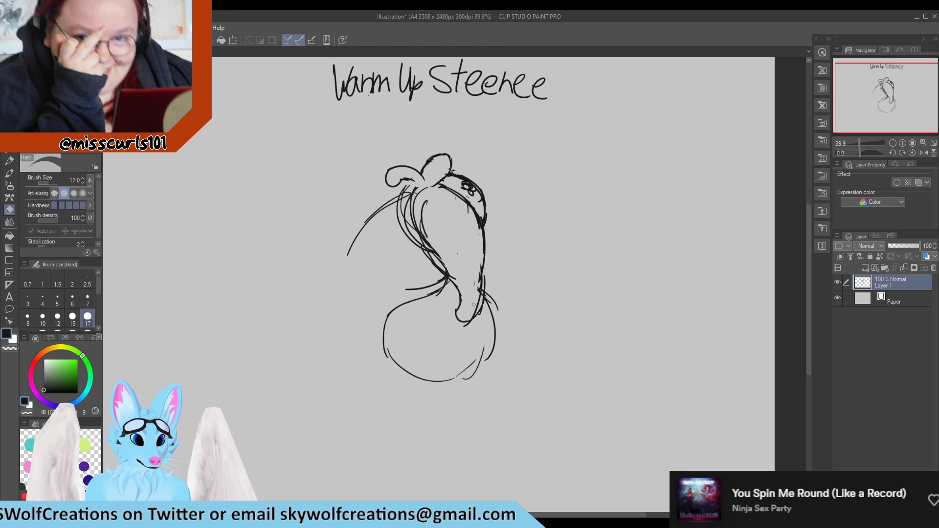
{"action": "mouse_move", "coordinate": [480, 280]}
{"action": "left_mouse_down"}
{"action": "mouse_move", "coordinate": [473, 320]}
{"action": "mouse_move", "coordinate": [481, 314]}
{"action": "left_mouse_up"}
{"action": "key", "text": "p"}
{"action": "mouse_move", "coordinate": [482, 269]}
{"action": "left_mouse_down"}
{"action": "mouse_move", "coordinate": [465, 325]}
{"action": "mouse_move", "coordinate": [453, 279]}
{"action": "left_mouse_up"}
{"action": "key", "text": "e"}
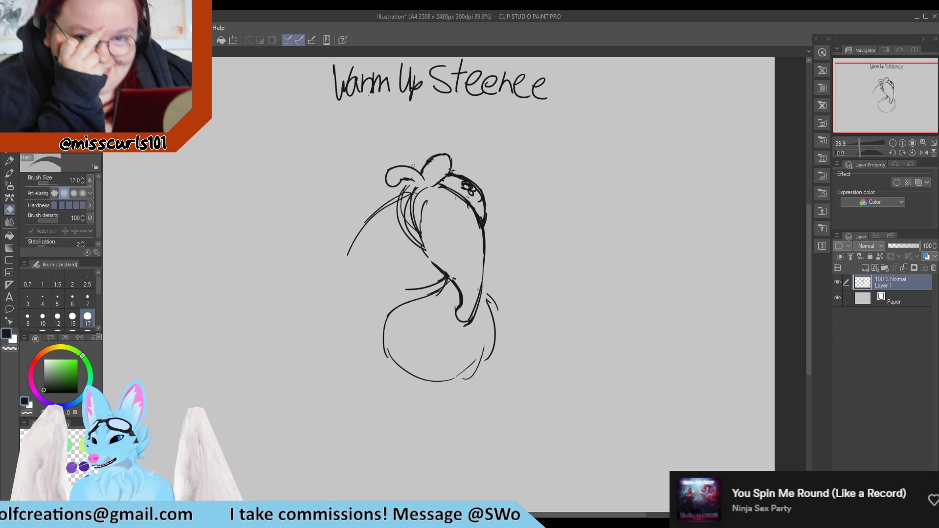
Step: Redraw the inner curve on the head's left side with a darker line and erase the thin duplicate beside it
{"action": "key", "text": "p"}
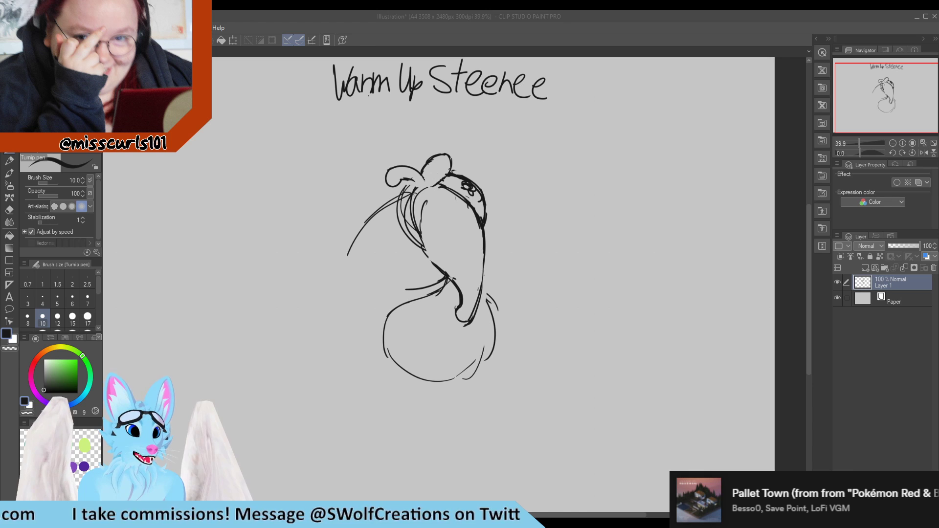
{"action": "left_click_drag", "start_coordinate": [422, 198], "coordinate": [421, 236]}
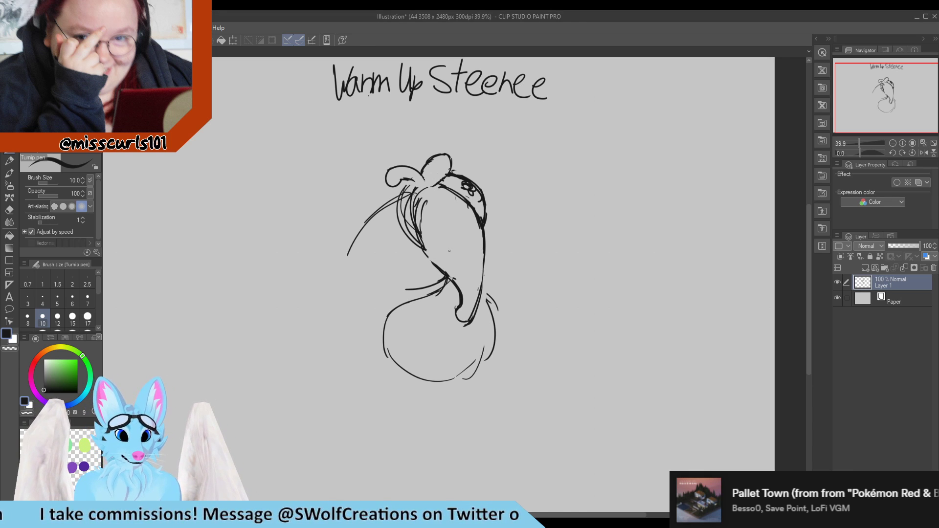
{"action": "key", "text": "e"}
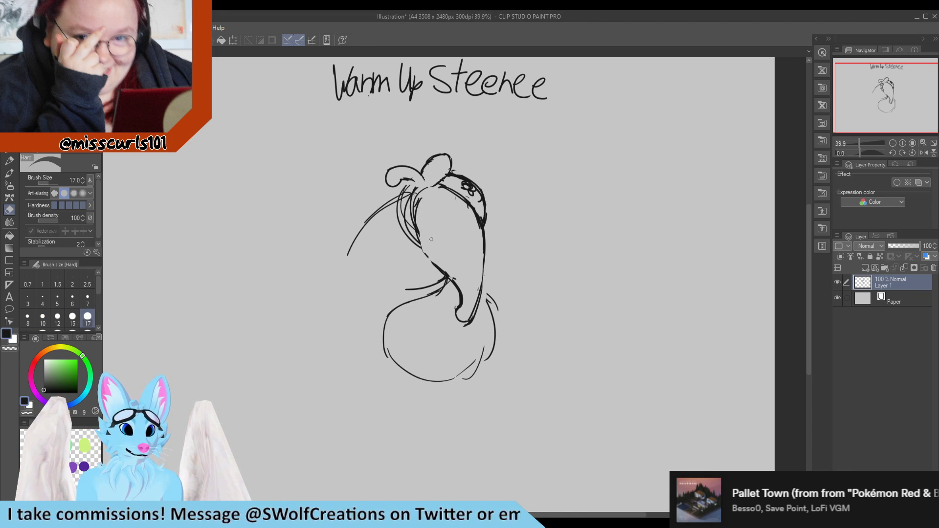
{"action": "key", "text": "p"}
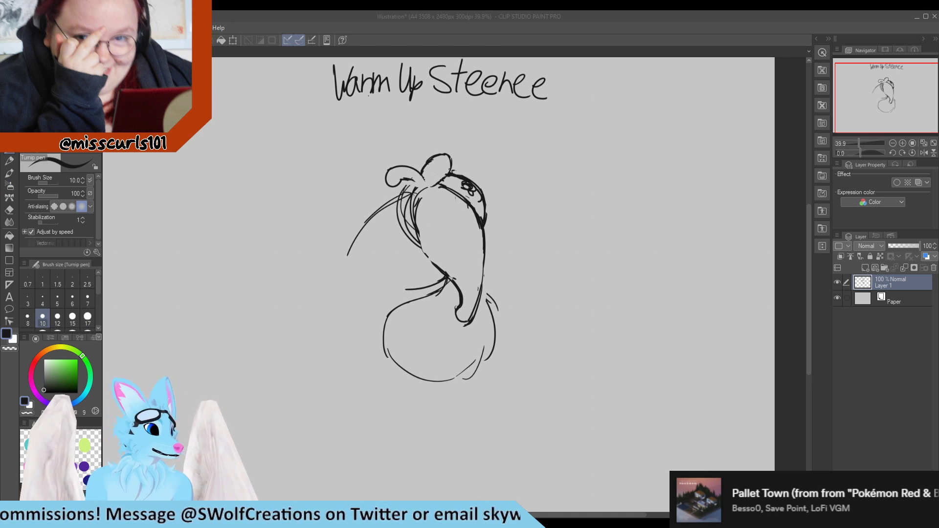
Step: Erase the bundle of overlapping construction curves outside the head's left edge
{"action": "key", "text": "e"}
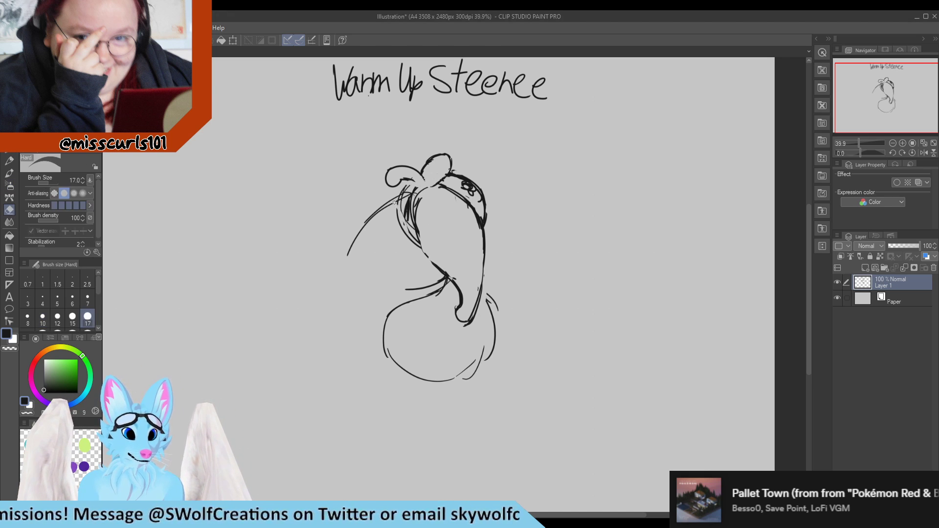
{"action": "left_click_drag", "start_coordinate": [394, 202], "coordinate": [400, 233]}
{"action": "left_click_drag", "start_coordinate": [409, 198], "coordinate": [405, 225]}
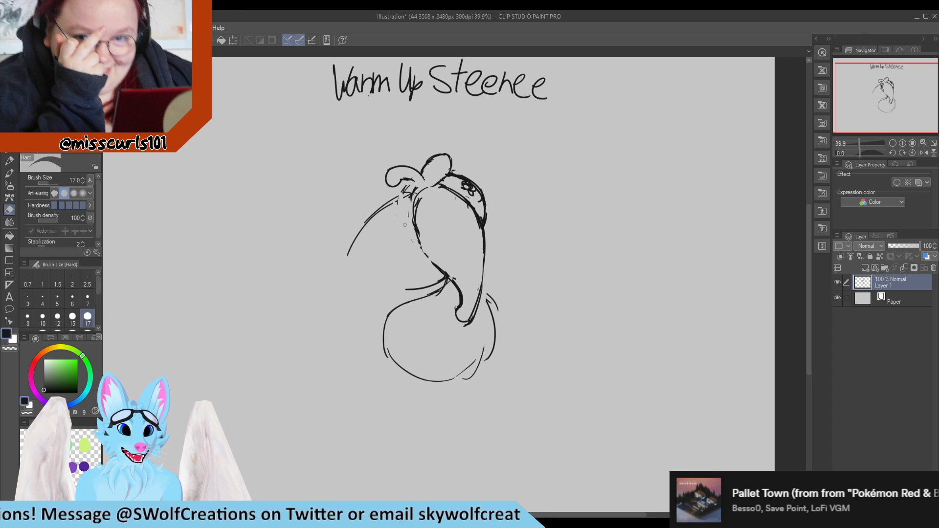
Step: Redraw the head's left edge as one continuous curve from the top loops to the neck, erasing leftover inner strokes
{"action": "key", "text": "p"}
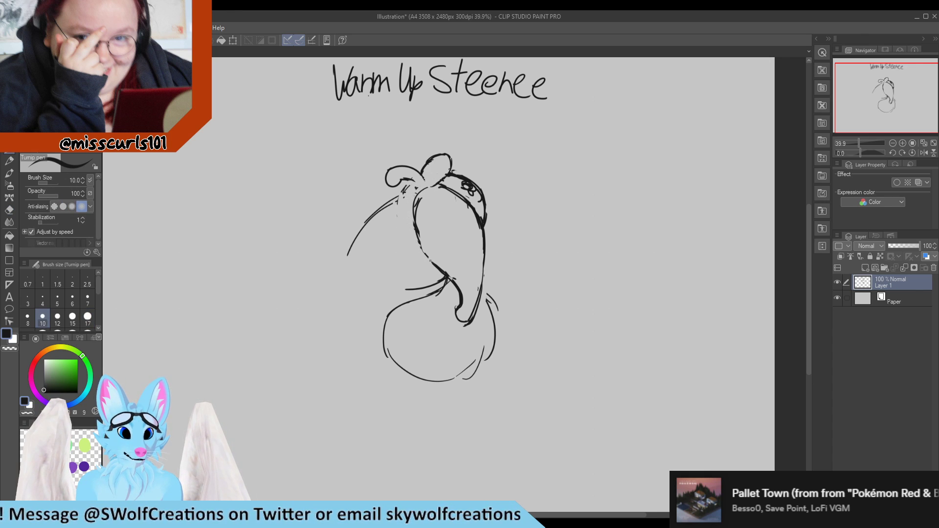
{"action": "left_click_drag", "start_coordinate": [411, 223], "coordinate": [432, 262]}
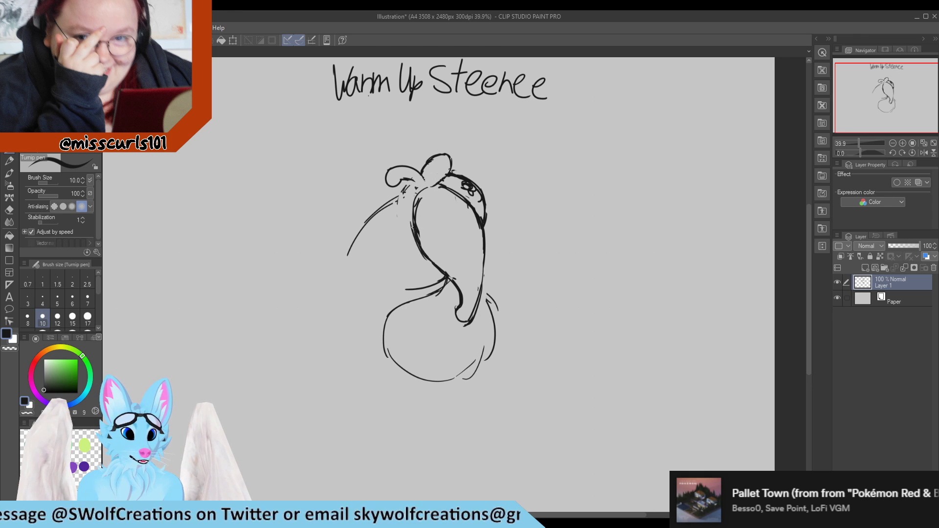
{"action": "key", "text": "e"}
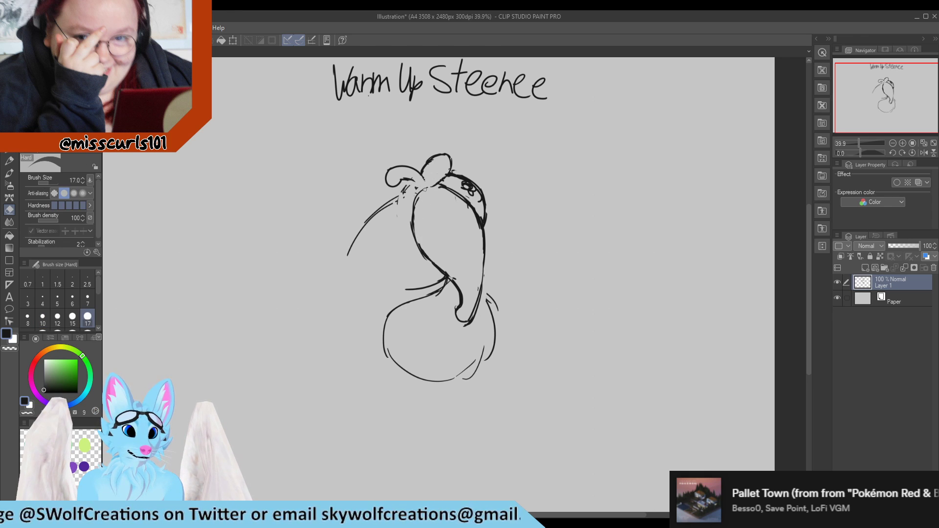
{"action": "key", "text": "p"}
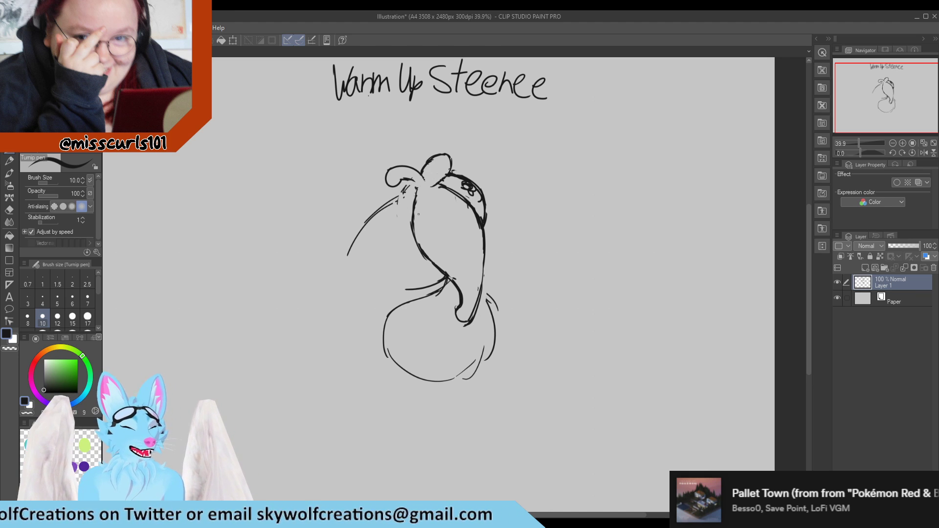
{"action": "key", "text": "e"}
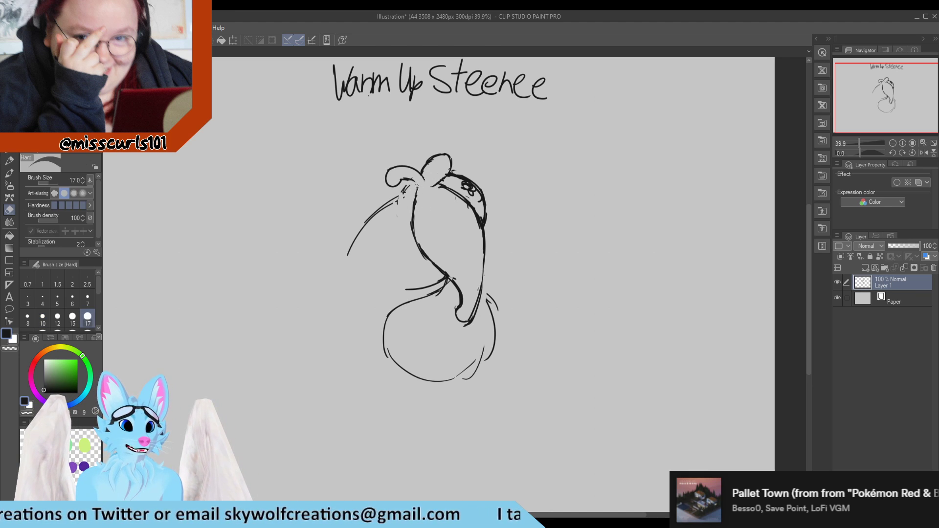
Step: Draw a curved outline below the top-left loop, bending down to the head's left edge, and erase the stray strokes around it
{"action": "key", "text": "p"}
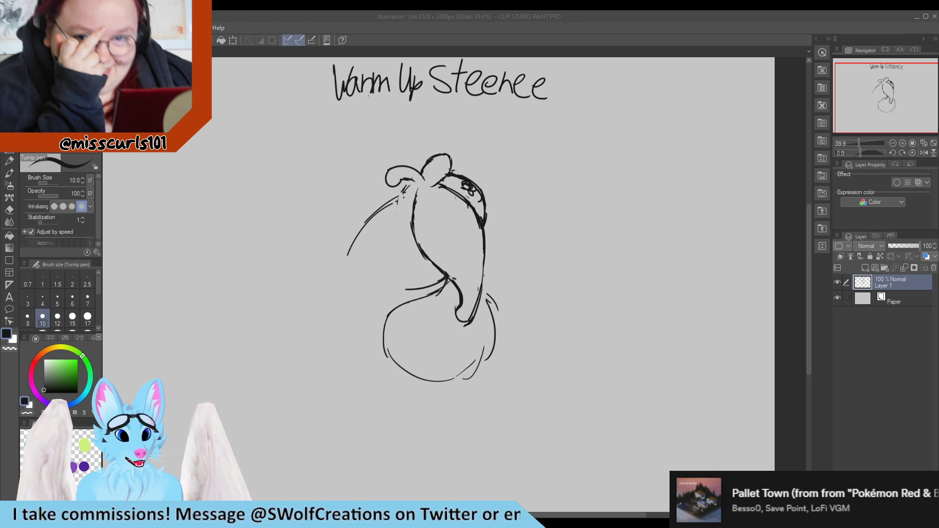
{"action": "left_click_drag", "start_coordinate": [402, 192], "coordinate": [401, 221]}
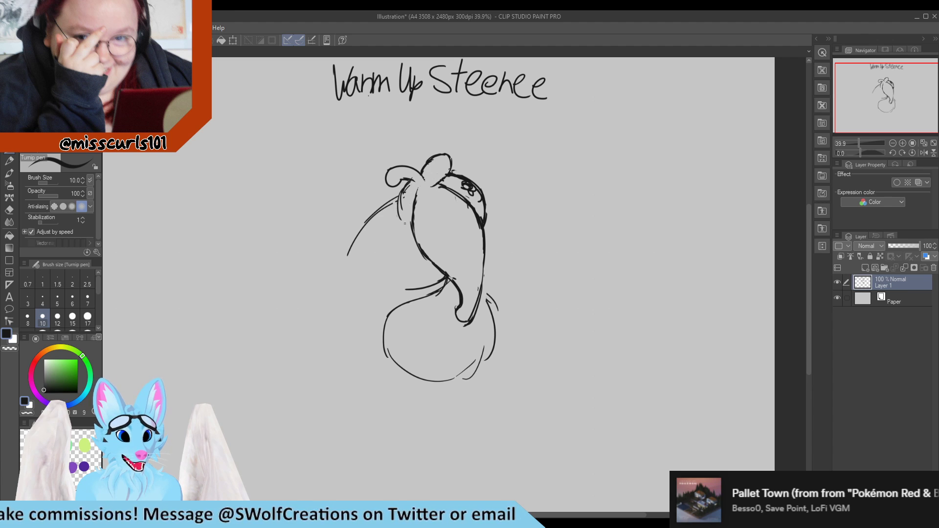
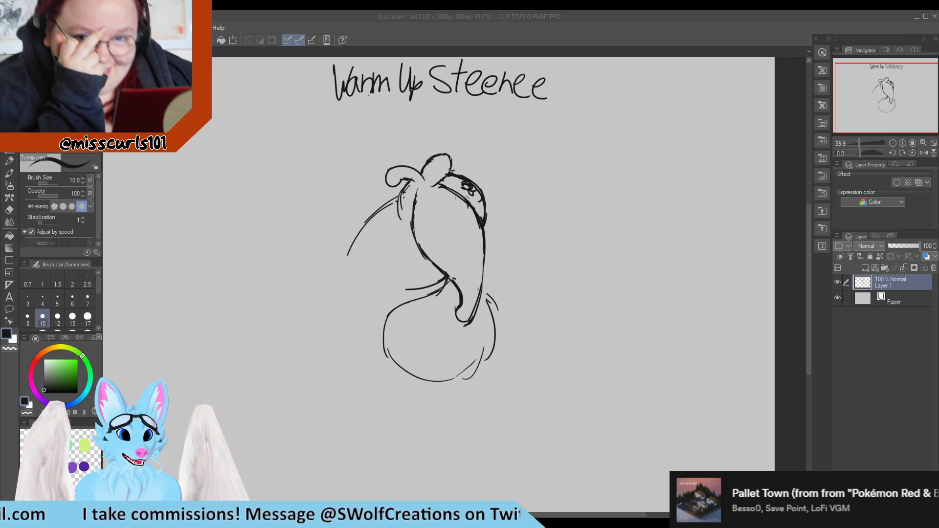
{"action": "left_click_drag", "start_coordinate": [402, 189], "coordinate": [400, 219]}
{"action": "key", "text": "e"}
{"action": "key", "text": "p"}
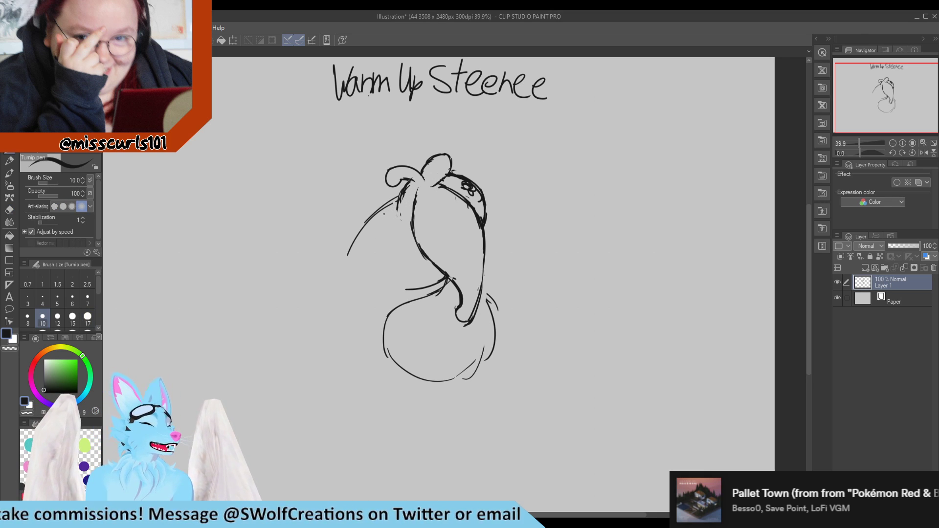
{"action": "left_click_drag", "start_coordinate": [394, 194], "coordinate": [412, 236]}
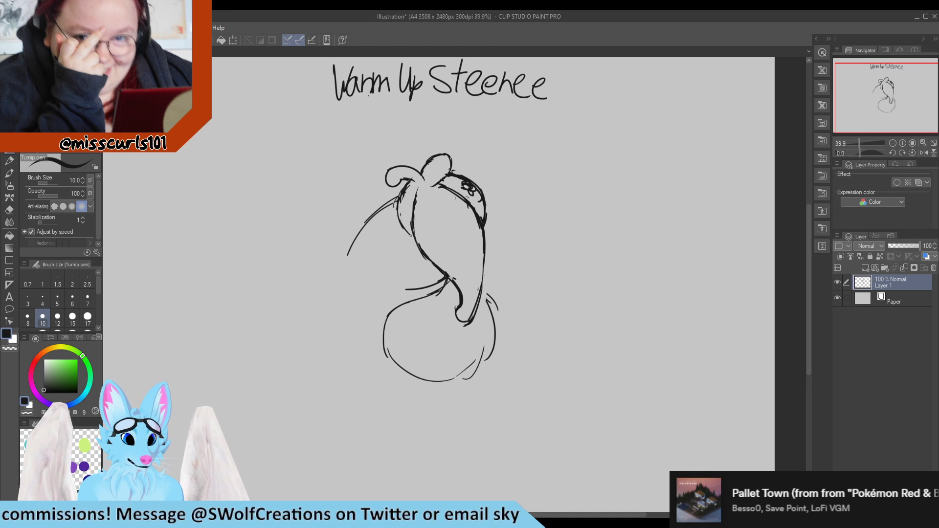
{"action": "key", "text": "e"}
{"action": "mouse_move", "coordinate": [403, 196]}
{"action": "left_mouse_down"}
{"action": "mouse_move", "coordinate": [402, 204]}
{"action": "mouse_move", "coordinate": [411, 183]}
{"action": "mouse_move", "coordinate": [397, 211]}
{"action": "mouse_move", "coordinate": [401, 191]}
{"action": "left_mouse_up"}
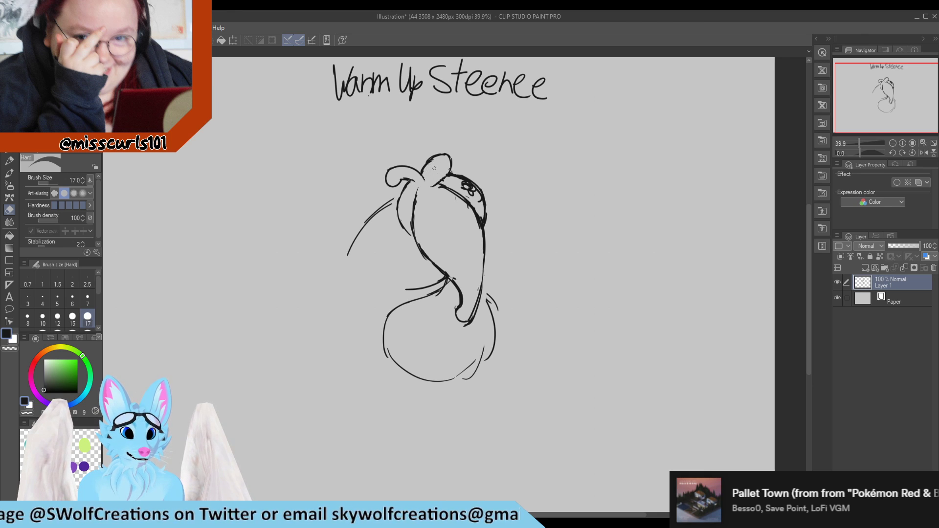
Step: Replace the long arching line left of the head with a shorter, steeper strand starting below the top-left loop
{"action": "key", "text": "p"}
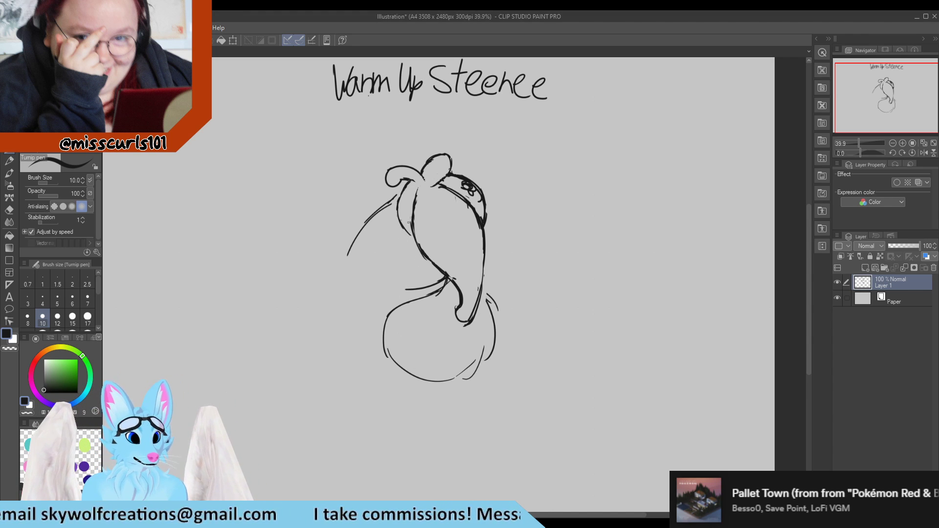
{"action": "mouse_move", "coordinate": [404, 190]}
{"action": "left_mouse_down"}
{"action": "mouse_move", "coordinate": [379, 211]}
{"action": "mouse_move", "coordinate": [394, 213]}
{"action": "mouse_move", "coordinate": [387, 192]}
{"action": "mouse_move", "coordinate": [370, 215]}
{"action": "mouse_move", "coordinate": [386, 207]}
{"action": "mouse_move", "coordinate": [391, 194]}
{"action": "mouse_move", "coordinate": [368, 215]}
{"action": "mouse_move", "coordinate": [351, 258]}
{"action": "left_mouse_up"}
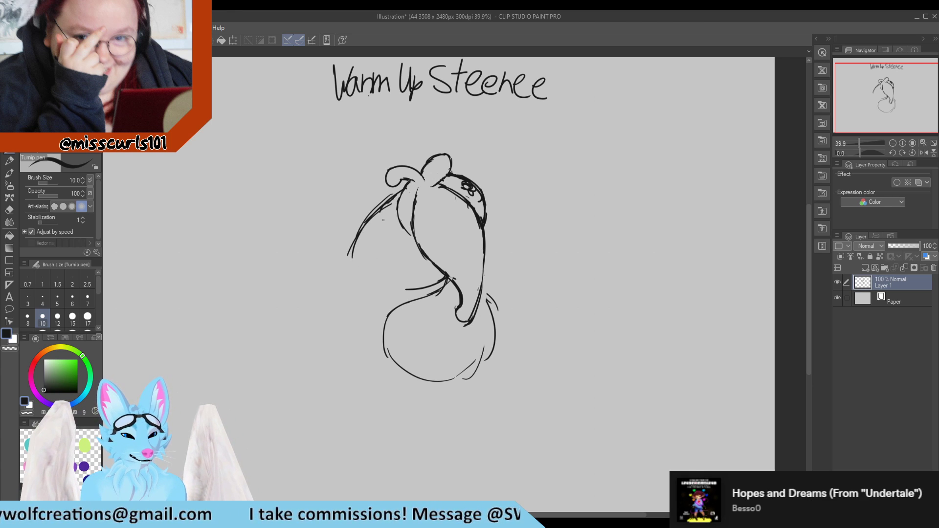
{"action": "key", "text": "e"}
{"action": "mouse_move", "coordinate": [389, 197]}
{"action": "left_mouse_down"}
{"action": "mouse_move", "coordinate": [342, 249]}
{"action": "mouse_move", "coordinate": [390, 197]}
{"action": "mouse_move", "coordinate": [353, 239]}
{"action": "mouse_move", "coordinate": [345, 291]}
{"action": "mouse_move", "coordinate": [352, 256]}
{"action": "left_mouse_up"}
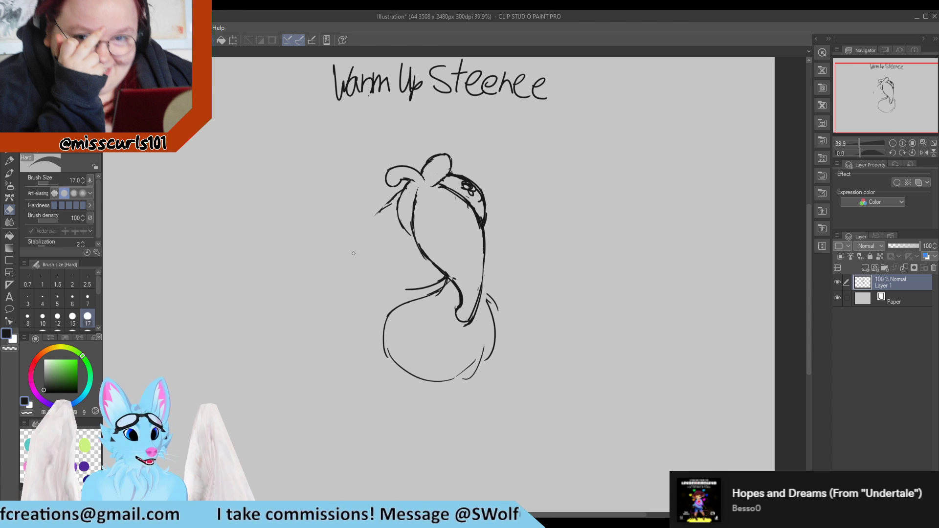
{"action": "key", "text": "p"}
{"action": "left_click_drag", "start_coordinate": [399, 197], "coordinate": [367, 250]}
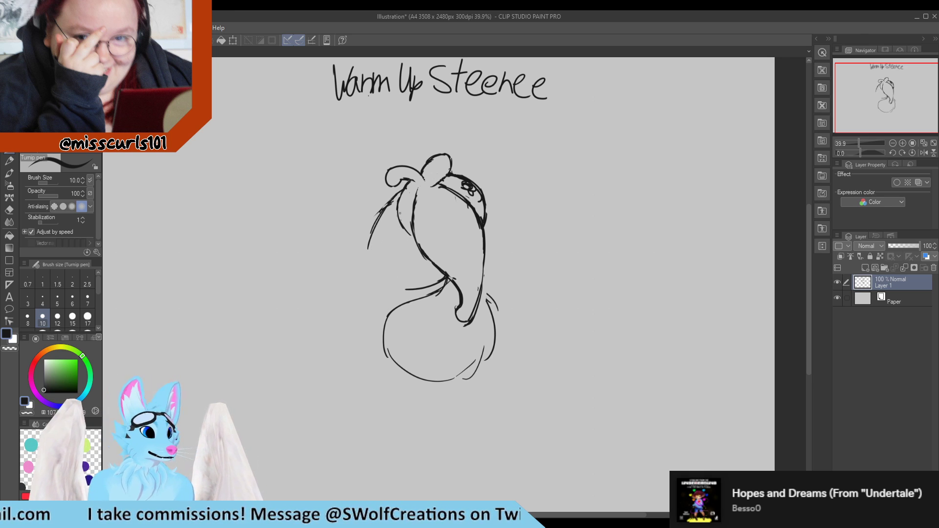
Step: Close the small petal shape against the head's left edge with a rounded lower end and refine its outer outline
{"action": "left_click_drag", "start_coordinate": [397, 206], "coordinate": [405, 221]}
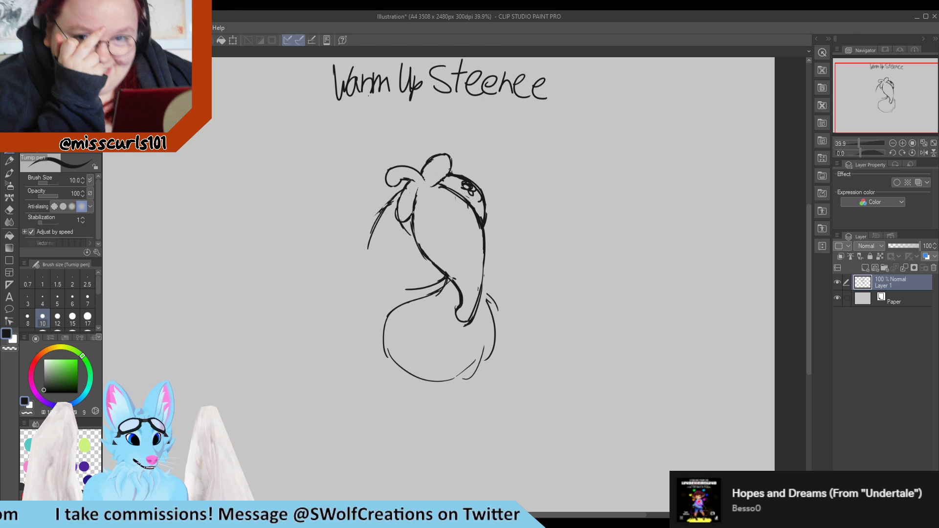
{"action": "left_click_drag", "start_coordinate": [404, 188], "coordinate": [396, 200]}
{"action": "key", "text": "e"}
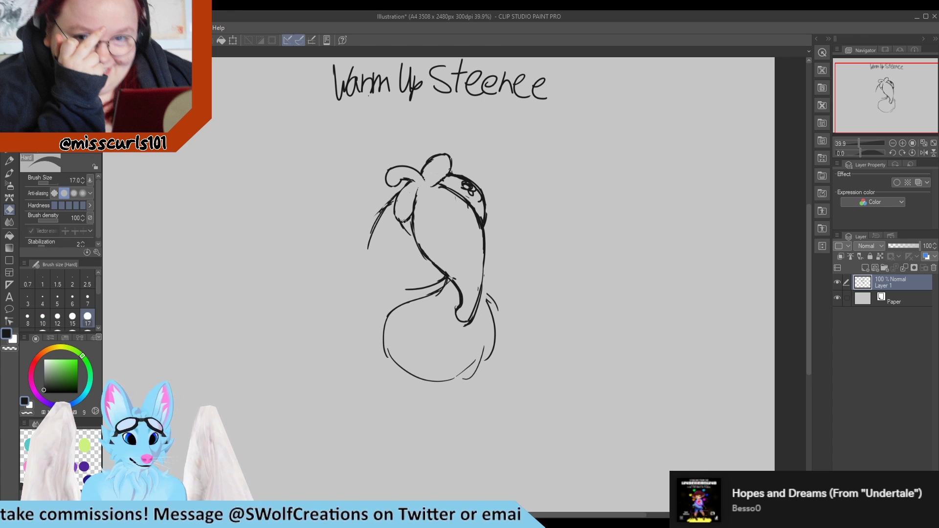
{"action": "key", "text": "p"}
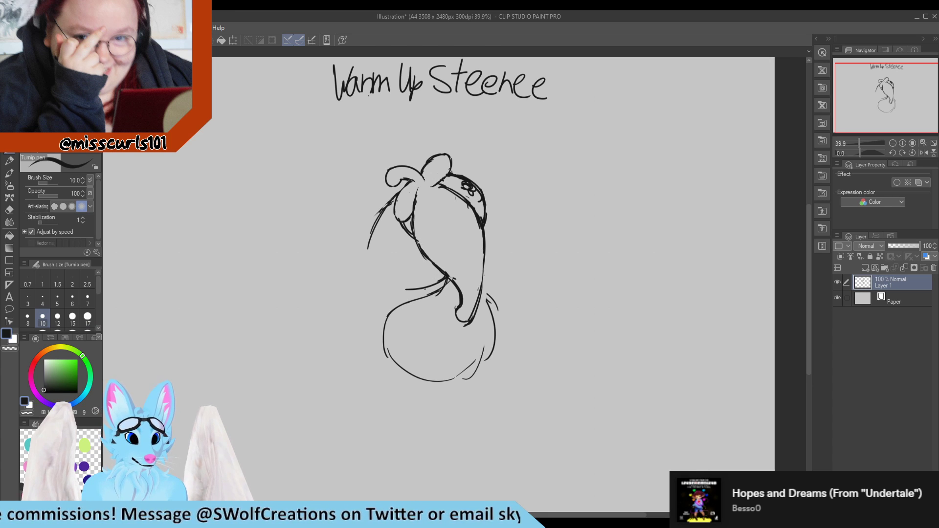
Step: Redraw the neck's left line down to the body and sketch the body's upper-left slope, cleaning up with the eraser
{"action": "mouse_move", "coordinate": [430, 265]}
{"action": "left_mouse_down"}
{"action": "mouse_move", "coordinate": [444, 287]}
{"action": "mouse_move", "coordinate": [455, 279]}
{"action": "mouse_move", "coordinate": [428, 293]}
{"action": "left_mouse_up"}
{"action": "key", "text": "e"}
{"action": "key", "text": "p"}
{"action": "key", "text": "e"}
{"action": "key", "text": "p"}
{"action": "key", "text": "e"}
{"action": "key", "text": "p"}
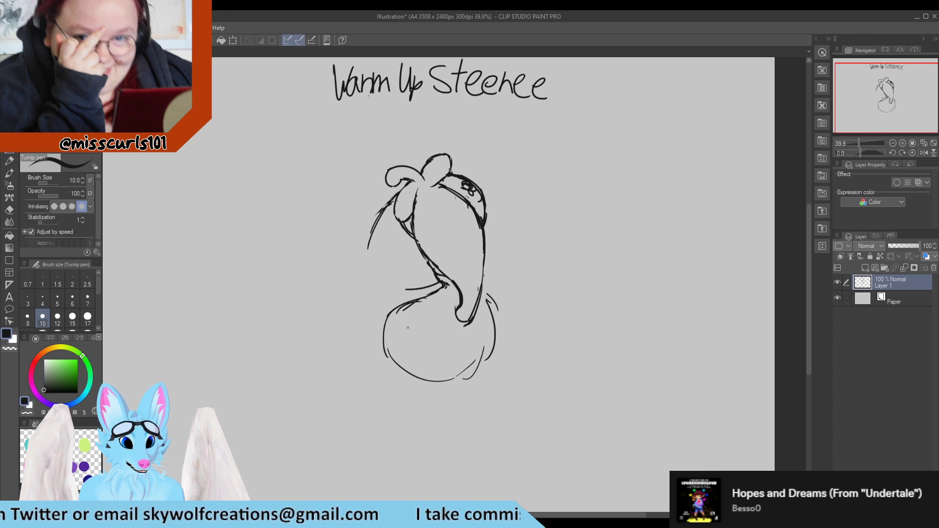
Step: Redraw the body as a slightly narrower, bolder round outline and add the slope joining it to the neck's right side
{"action": "key", "text": "ctrl+z"}
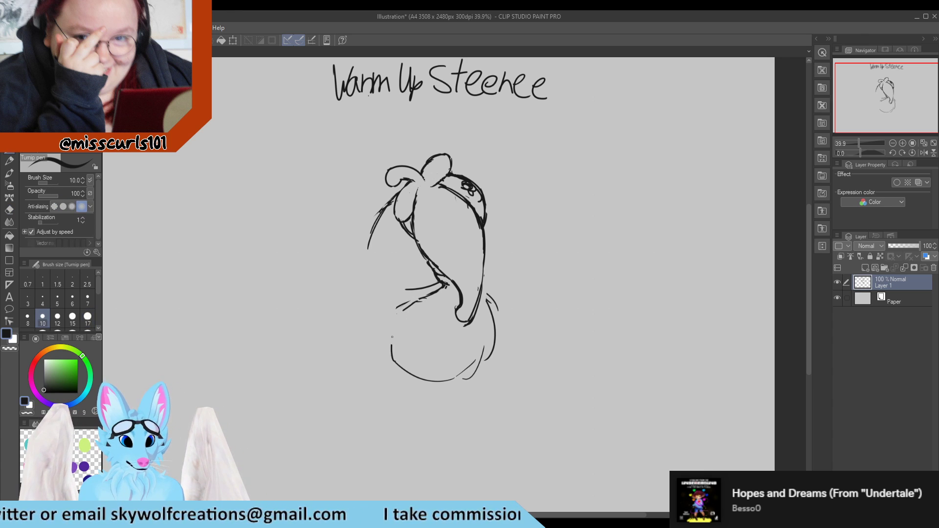
{"action": "mouse_move", "coordinate": [397, 304]}
{"action": "left_mouse_down"}
{"action": "mouse_move", "coordinate": [430, 378]}
{"action": "mouse_move", "coordinate": [463, 374]}
{"action": "mouse_move", "coordinate": [492, 351]}
{"action": "mouse_move", "coordinate": [478, 363]}
{"action": "left_mouse_up"}
{"action": "left_click_drag", "start_coordinate": [482, 286], "coordinate": [497, 314]}
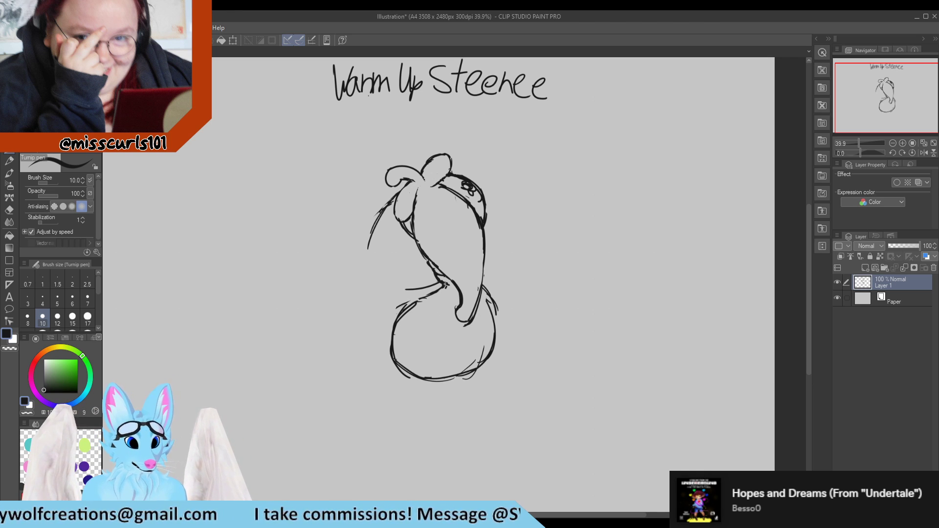
Step: Clean up the junction of the neck's left side and the body, erasing most of the stray horizontal line beside it
{"action": "key", "text": "e"}
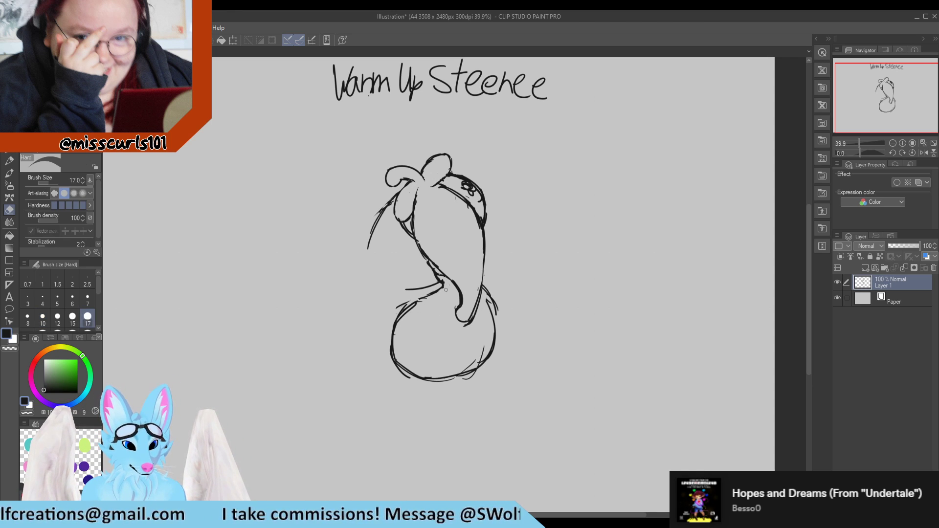
{"action": "key", "text": "p"}
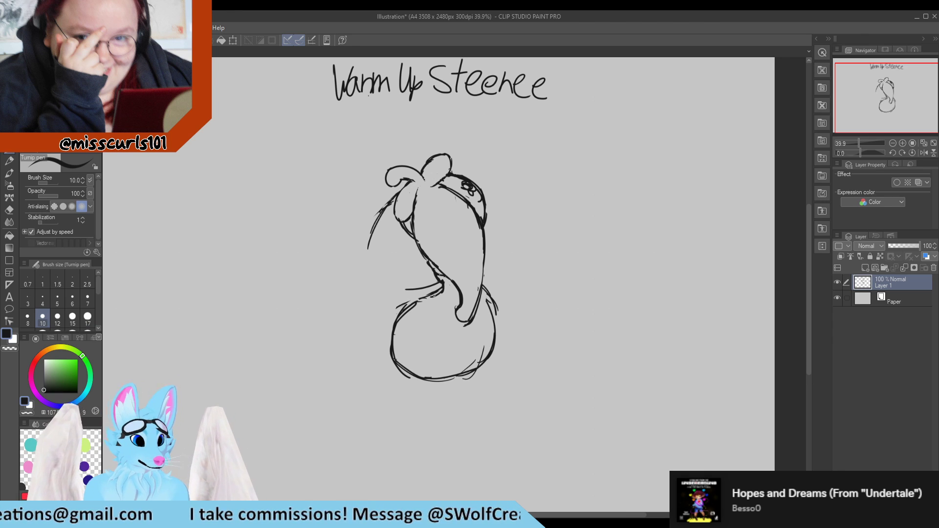
{"action": "key", "text": "e"}
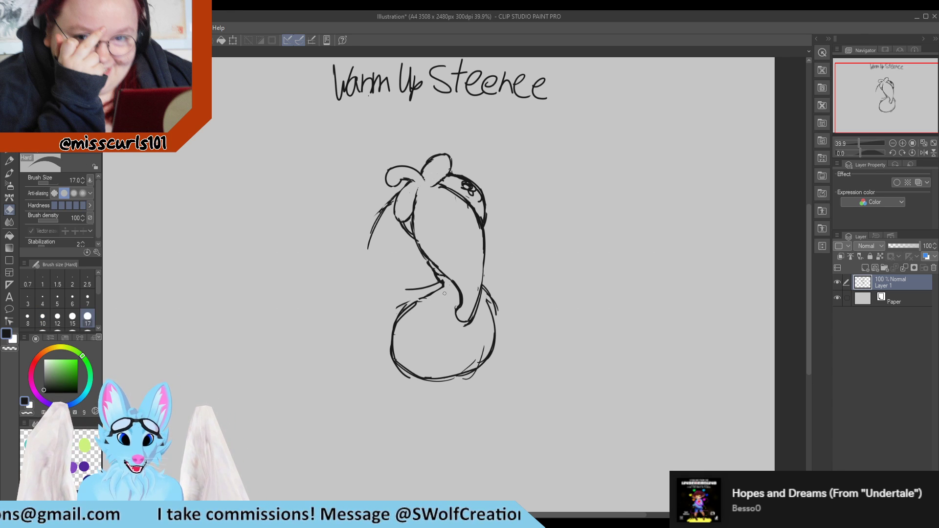
{"action": "left_click_drag", "start_coordinate": [440, 284], "coordinate": [424, 289]}
{"action": "key", "text": "p"}
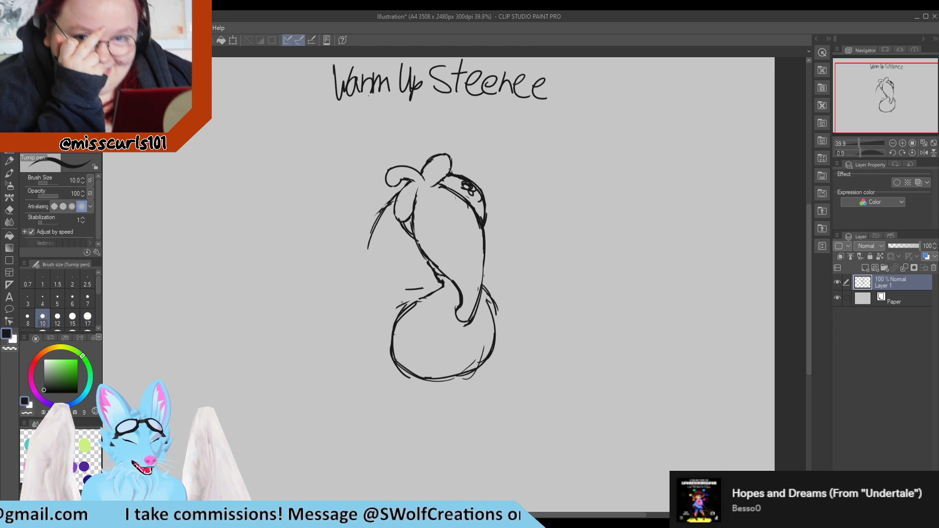
Step: Clean up the line at the head's left side and extend it down into a long drooping leaf with a rounded tip
{"action": "key", "text": "e"}
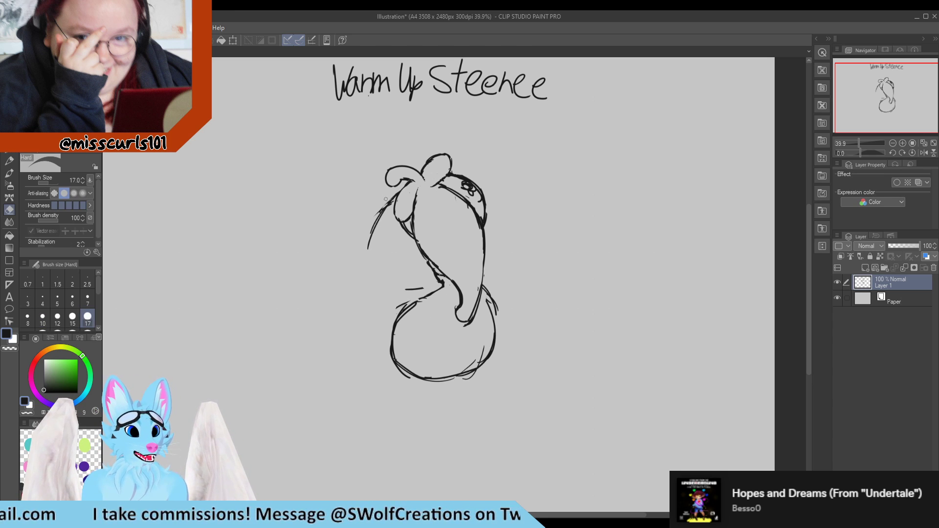
{"action": "key", "text": "p"}
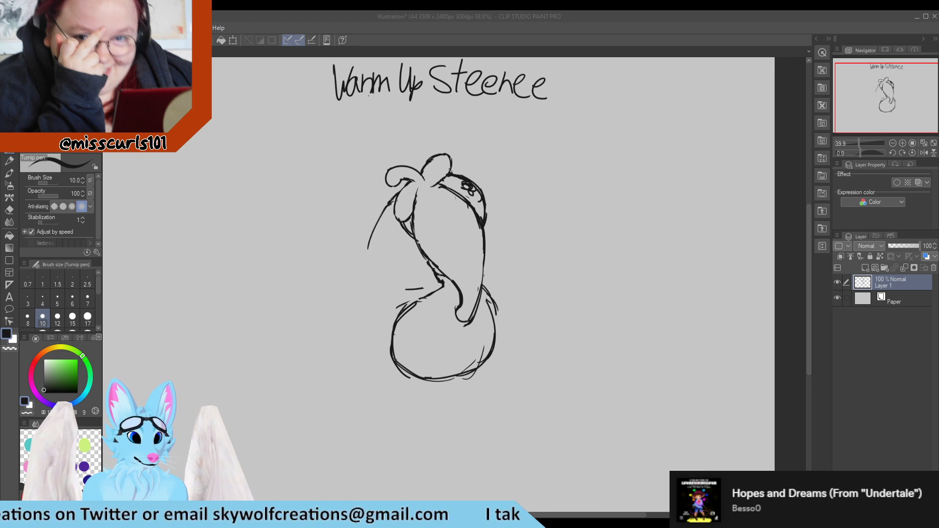
{"action": "left_click_drag", "start_coordinate": [370, 236], "coordinate": [361, 275]}
{"action": "mouse_move", "coordinate": [373, 235]}
{"action": "left_mouse_down"}
{"action": "mouse_move", "coordinate": [373, 294]}
{"action": "mouse_move", "coordinate": [387, 303]}
{"action": "mouse_move", "coordinate": [384, 273]}
{"action": "mouse_move", "coordinate": [398, 262]}
{"action": "left_mouse_up"}
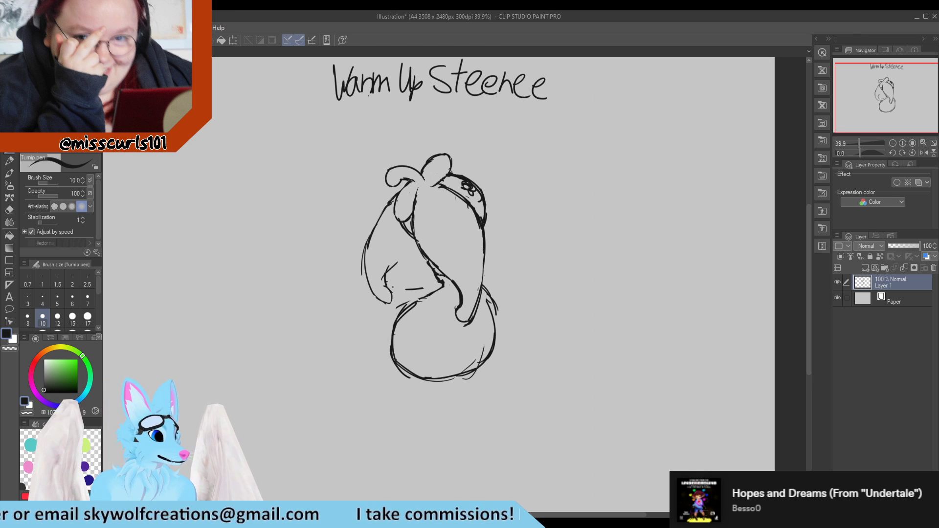
{"action": "mouse_move", "coordinate": [384, 295]}
{"action": "left_mouse_down"}
{"action": "mouse_move", "coordinate": [374, 274]}
{"action": "mouse_move", "coordinate": [381, 228]}
{"action": "mouse_move", "coordinate": [363, 285]}
{"action": "mouse_move", "coordinate": [364, 246]}
{"action": "mouse_move", "coordinate": [371, 286]}
{"action": "left_mouse_up"}
{"action": "key", "text": "ctrl+z"}
Step: Add an inner contour line along the drooping leaf's left side and clean up its right edge with the eraser
{"action": "key", "text": "e"}
{"action": "key", "text": "p"}
{"action": "left_click_drag", "start_coordinate": [365, 244], "coordinate": [367, 278]}
{"action": "left_click_drag", "start_coordinate": [366, 274], "coordinate": [376, 222]}
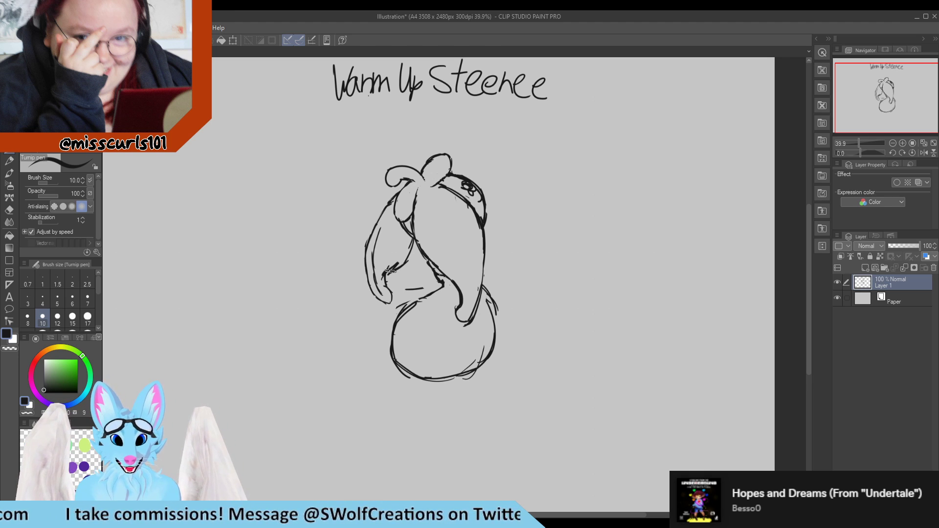
{"action": "key", "text": "e"}
{"action": "mouse_move", "coordinate": [402, 255]}
{"action": "left_mouse_down"}
{"action": "mouse_move", "coordinate": [384, 274]}
{"action": "mouse_move", "coordinate": [387, 266]}
{"action": "left_mouse_up"}
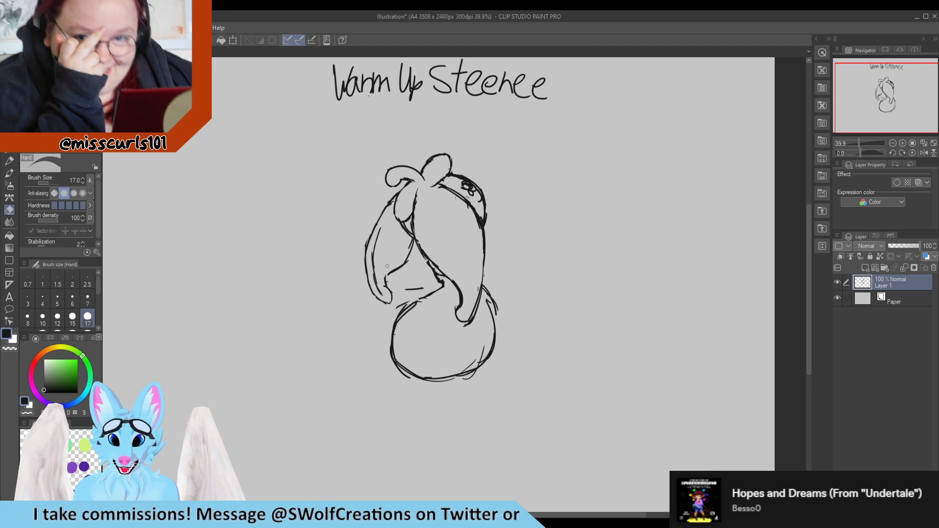
Step: Refine the drooping leaf's right edge, then erase and redraw its upper outline where it meets the small petal
{"action": "key", "text": "p"}
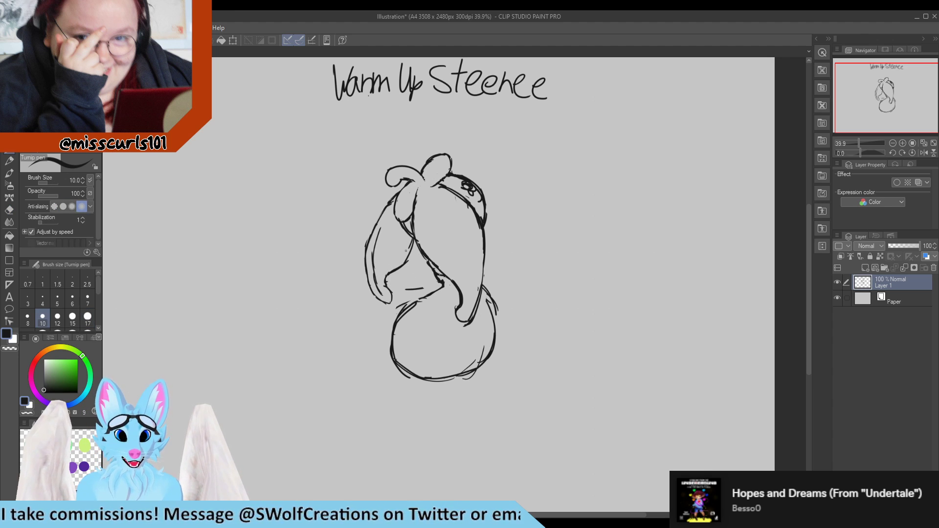
{"action": "key", "text": "e"}
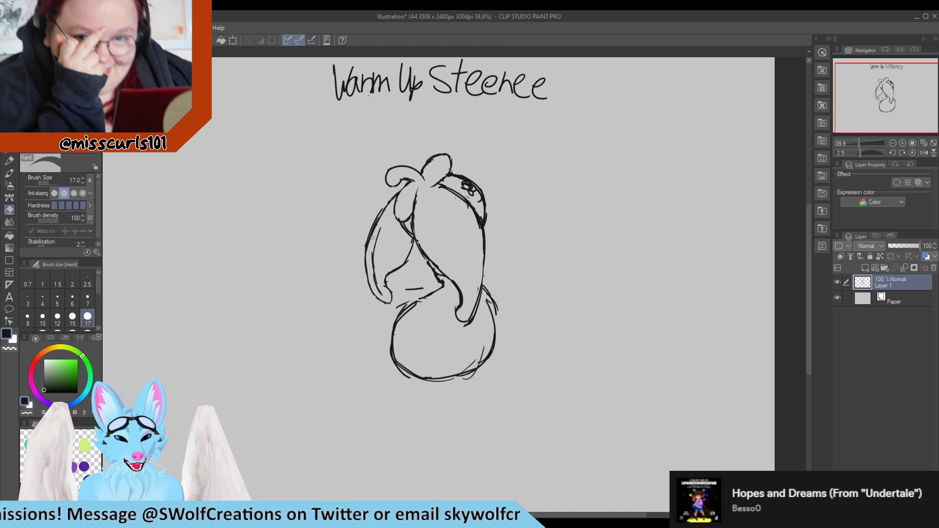
{"action": "key", "text": "p"}
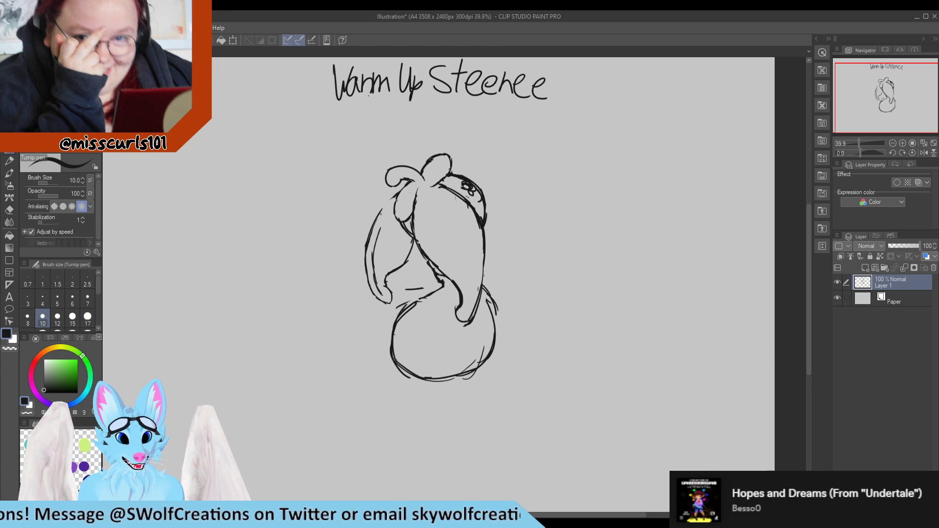
{"action": "left_click_drag", "start_coordinate": [381, 213], "coordinate": [393, 198]}
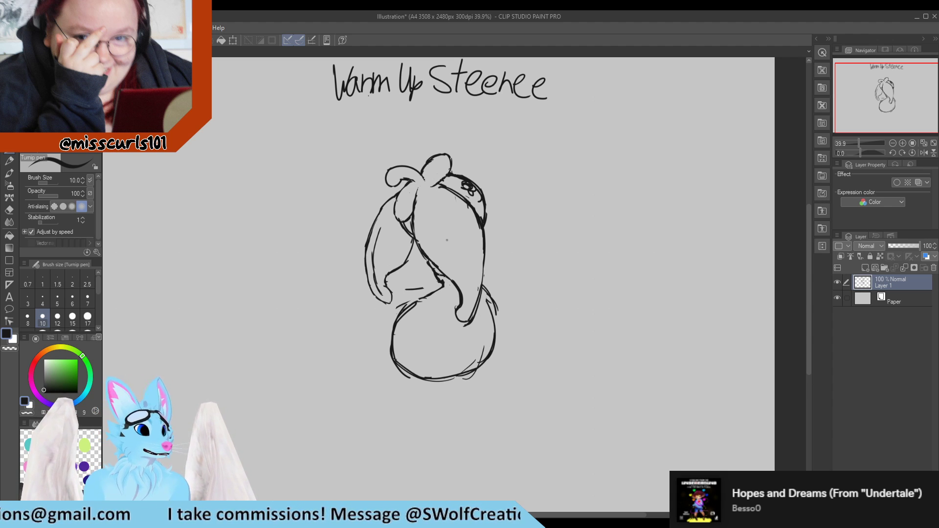
Step: Redraw the body's left edge slightly further inward, from the upper slope down to the bottom
{"action": "scroll", "coordinate": [458, 277], "scroll_direction": "up", "scroll_amount": 3}
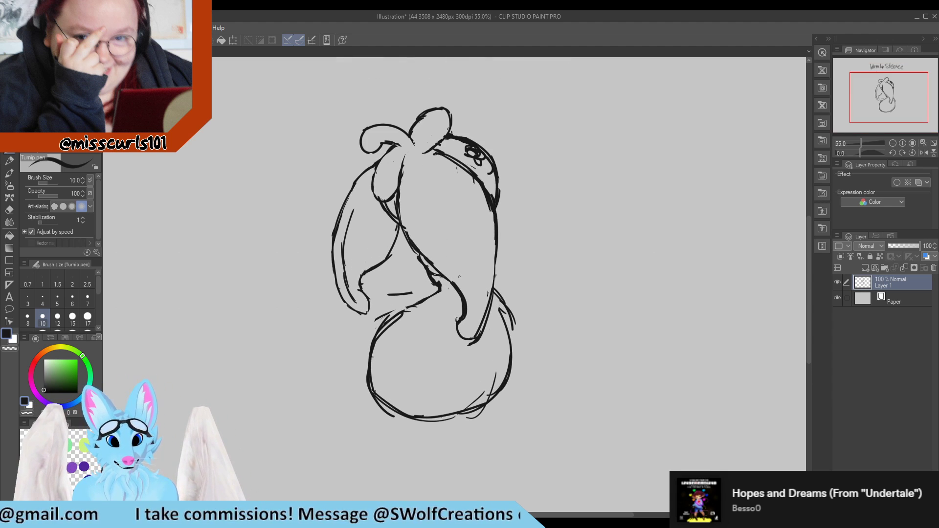
{"action": "scroll", "coordinate": [431, 314], "scroll_direction": "down", "scroll_amount": 3}
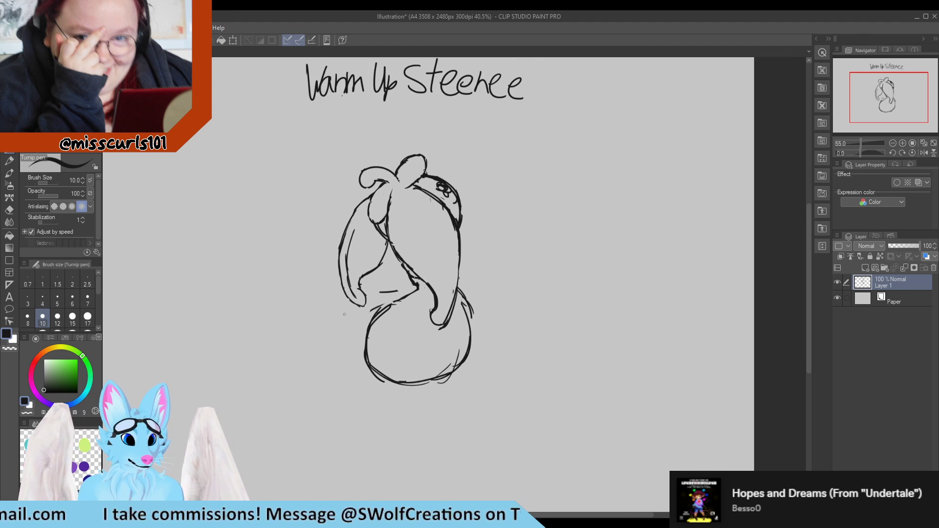
{"action": "scroll", "coordinate": [397, 367], "scroll_direction": "up", "scroll_amount": 2}
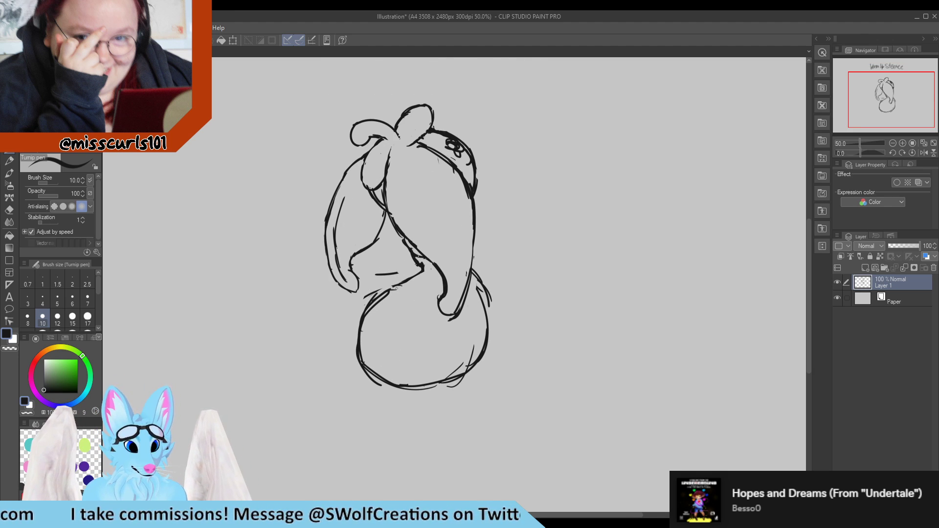
{"action": "mouse_move", "coordinate": [374, 309]}
{"action": "left_mouse_down"}
{"action": "mouse_move", "coordinate": [360, 343]}
{"action": "mouse_move", "coordinate": [375, 363]}
{"action": "mouse_move", "coordinate": [366, 328]}
{"action": "left_mouse_up"}
{"action": "left_click_drag", "start_coordinate": [367, 367], "coordinate": [379, 298]}
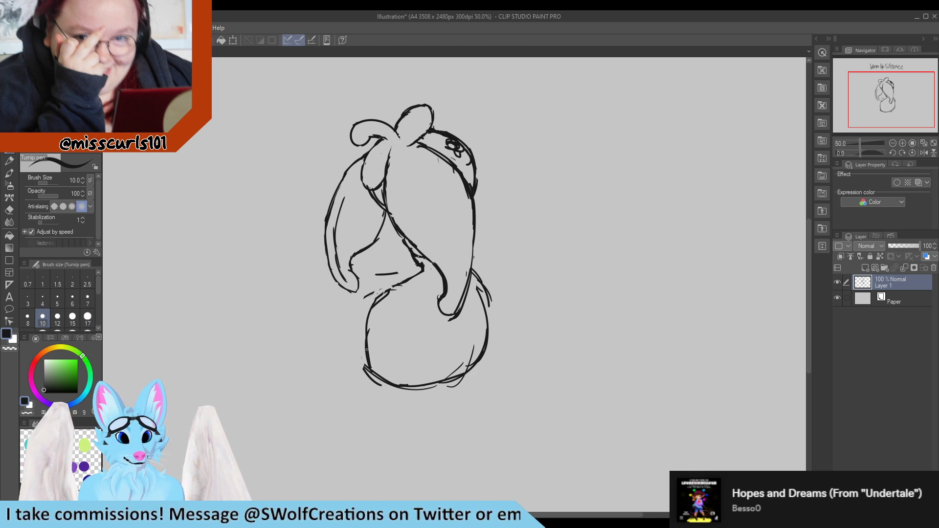
{"action": "mouse_move", "coordinate": [369, 330]}
{"action": "left_mouse_down"}
{"action": "mouse_move", "coordinate": [389, 289]}
{"action": "mouse_move", "coordinate": [362, 369]}
{"action": "left_mouse_up"}
{"action": "mouse_move", "coordinate": [373, 373]}
{"action": "left_mouse_down"}
{"action": "mouse_move", "coordinate": [382, 391]}
{"action": "mouse_move", "coordinate": [366, 370]}
{"action": "mouse_move", "coordinate": [376, 314]}
{"action": "left_mouse_up"}
Step: Round the body's upper-left outline into a lobe that curves in toward the neck, cleaning up with the eraser
{"action": "key", "text": "e"}
{"action": "key", "text": "p"}
{"action": "left_click_drag", "start_coordinate": [413, 275], "coordinate": [366, 319]}
{"action": "key", "text": "e"}
{"action": "key", "text": "p"}
Step: Draw two curved lines down the body from below the neck to the bottom edge to form a central segment
{"action": "mouse_move", "coordinate": [376, 298]}
{"action": "left_mouse_down"}
{"action": "mouse_move", "coordinate": [402, 282]}
{"action": "mouse_move", "coordinate": [413, 292]}
{"action": "mouse_move", "coordinate": [419, 313]}
{"action": "mouse_move", "coordinate": [400, 335]}
{"action": "left_mouse_up"}
{"action": "mouse_move", "coordinate": [415, 298]}
{"action": "left_mouse_down"}
{"action": "mouse_move", "coordinate": [422, 313]}
{"action": "mouse_move", "coordinate": [413, 310]}
{"action": "left_mouse_up"}
{"action": "key", "text": "e"}
{"action": "key", "text": "p"}
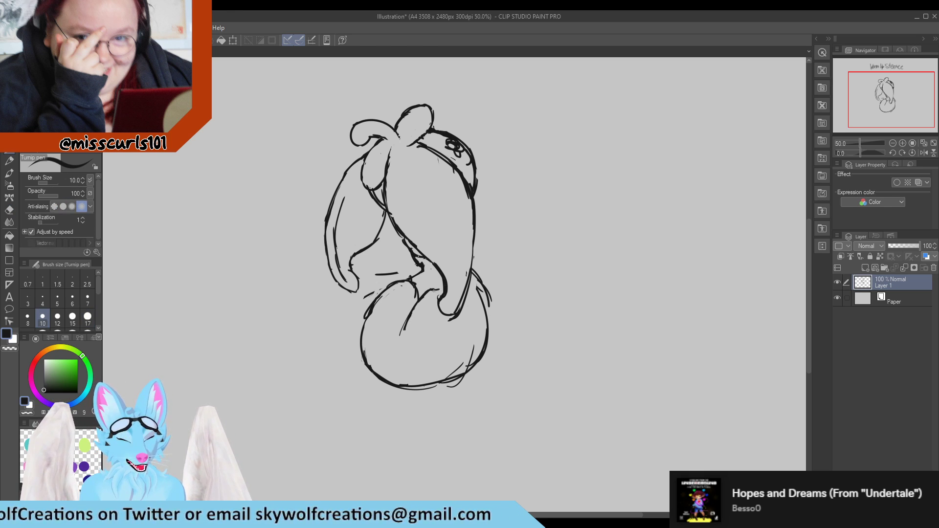
{"action": "mouse_move", "coordinate": [402, 352]}
{"action": "left_mouse_down"}
{"action": "mouse_move", "coordinate": [400, 371]}
{"action": "mouse_move", "coordinate": [399, 358]}
{"action": "mouse_move", "coordinate": [412, 386]}
{"action": "mouse_move", "coordinate": [432, 384]}
{"action": "mouse_move", "coordinate": [444, 357]}
{"action": "mouse_move", "coordinate": [435, 387]}
{"action": "mouse_move", "coordinate": [448, 331]}
{"action": "mouse_move", "coordinate": [432, 380]}
{"action": "mouse_move", "coordinate": [412, 378]}
{"action": "mouse_move", "coordinate": [434, 372]}
{"action": "mouse_move", "coordinate": [424, 385]}
{"action": "mouse_move", "coordinate": [409, 382]}
{"action": "mouse_move", "coordinate": [429, 379]}
{"action": "mouse_move", "coordinate": [403, 383]}
{"action": "left_mouse_up"}
{"action": "key", "text": "e"}
{"action": "key", "text": "p"}
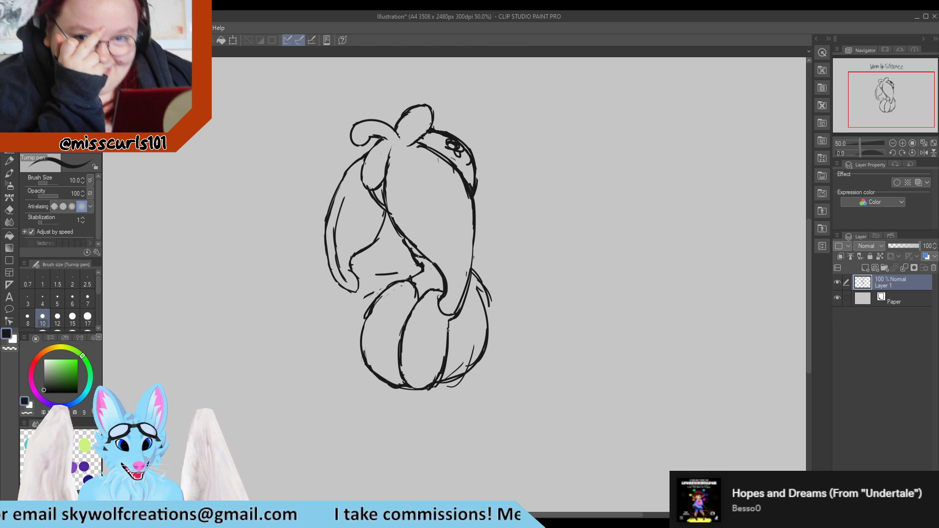
Step: Clean up the central segment's right line, add another curved segment line to its right, and tidy the body's lower-right outline
{"action": "key", "text": "e"}
{"action": "mouse_move", "coordinate": [448, 330]}
{"action": "left_mouse_down"}
{"action": "mouse_move", "coordinate": [458, 319]}
{"action": "mouse_move", "coordinate": [451, 337]}
{"action": "left_mouse_up"}
{"action": "key", "text": "p"}
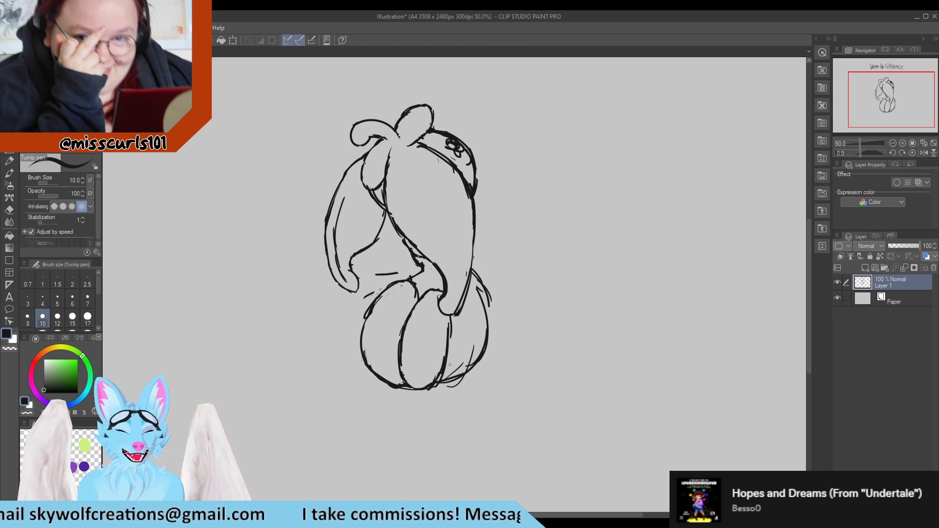
{"action": "mouse_move", "coordinate": [442, 381]}
{"action": "left_mouse_down"}
{"action": "mouse_move", "coordinate": [468, 359]}
{"action": "mouse_move", "coordinate": [470, 333]}
{"action": "mouse_move", "coordinate": [470, 356]}
{"action": "mouse_move", "coordinate": [470, 309]}
{"action": "left_mouse_up"}
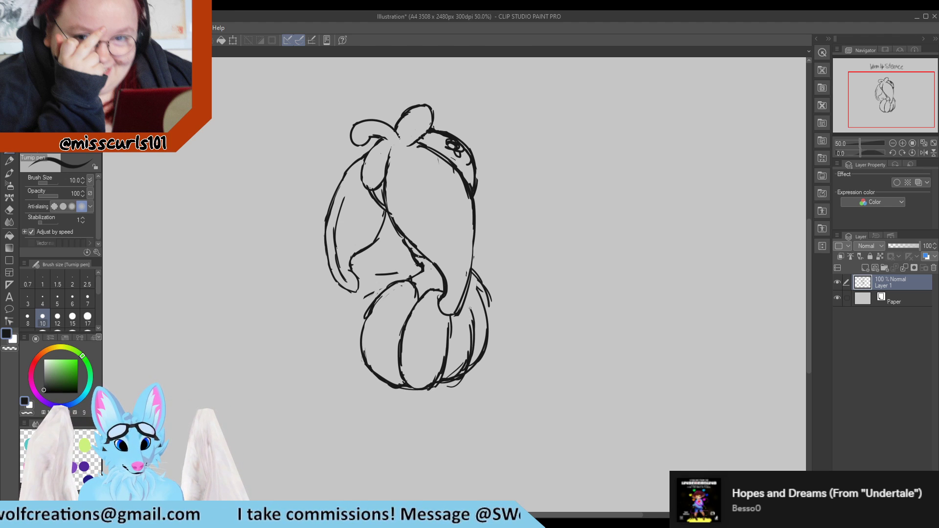
{"action": "key", "text": "e"}
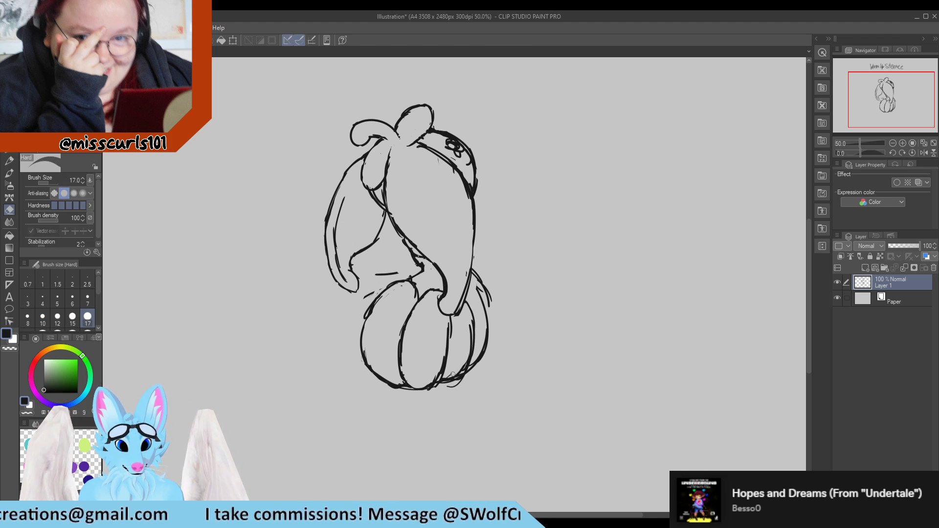
{"action": "mouse_move", "coordinate": [453, 374]}
{"action": "left_mouse_down"}
{"action": "mouse_move", "coordinate": [462, 381]}
{"action": "mouse_move", "coordinate": [480, 352]}
{"action": "left_mouse_up"}
{"action": "key", "text": "p"}
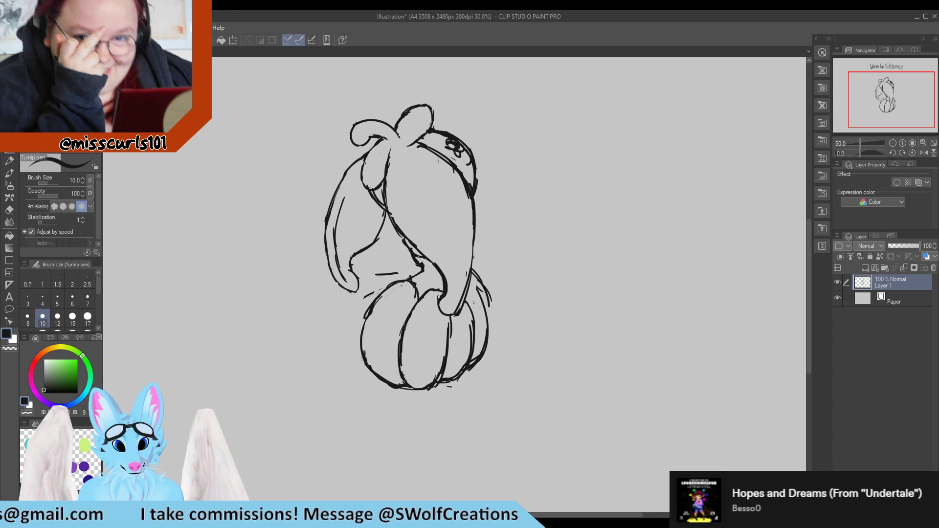
Step: Redraw the body's upper-right edge as a rounded lobe under the neck, erasing the stray lines outside it
{"action": "mouse_move", "coordinate": [468, 296]}
{"action": "left_mouse_down"}
{"action": "mouse_move", "coordinate": [475, 285]}
{"action": "mouse_move", "coordinate": [488, 335]}
{"action": "mouse_move", "coordinate": [481, 282]}
{"action": "mouse_move", "coordinate": [483, 309]}
{"action": "left_mouse_up"}
{"action": "key", "text": "e"}
{"action": "key", "text": "p"}
Step: Erase the stray strokes above the body's left lobe and thin the upper outline of the head's cap
{"action": "key", "text": "e"}
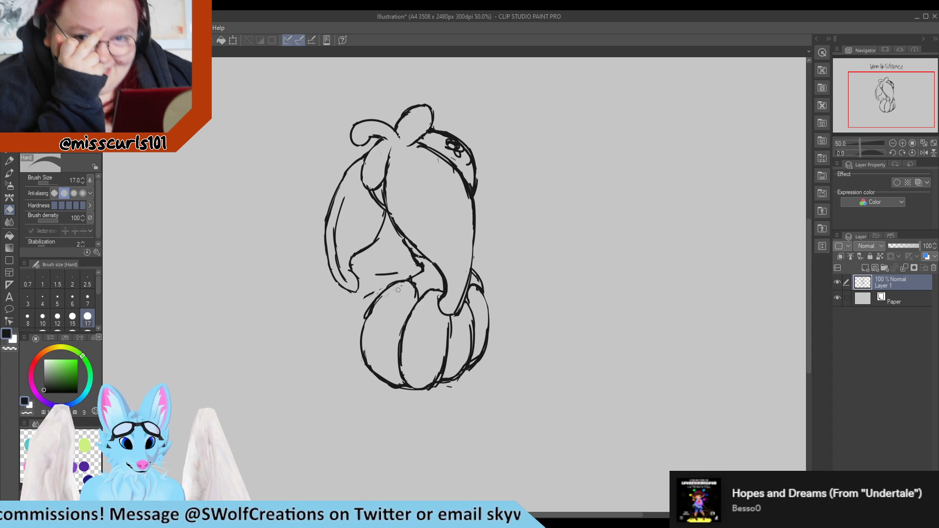
{"action": "mouse_move", "coordinate": [399, 285]}
{"action": "left_mouse_down"}
{"action": "mouse_move", "coordinate": [377, 292]}
{"action": "mouse_move", "coordinate": [394, 272]}
{"action": "left_mouse_up"}
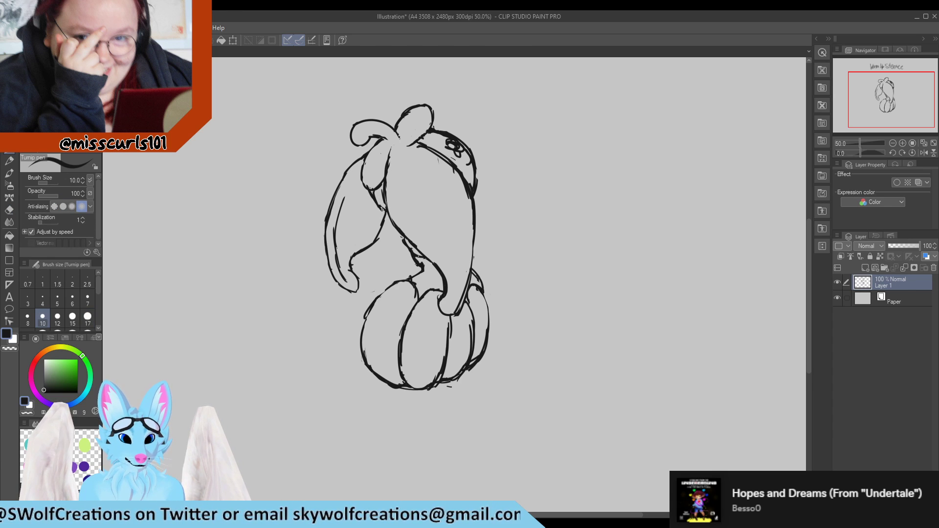
{"action": "key", "text": "p"}
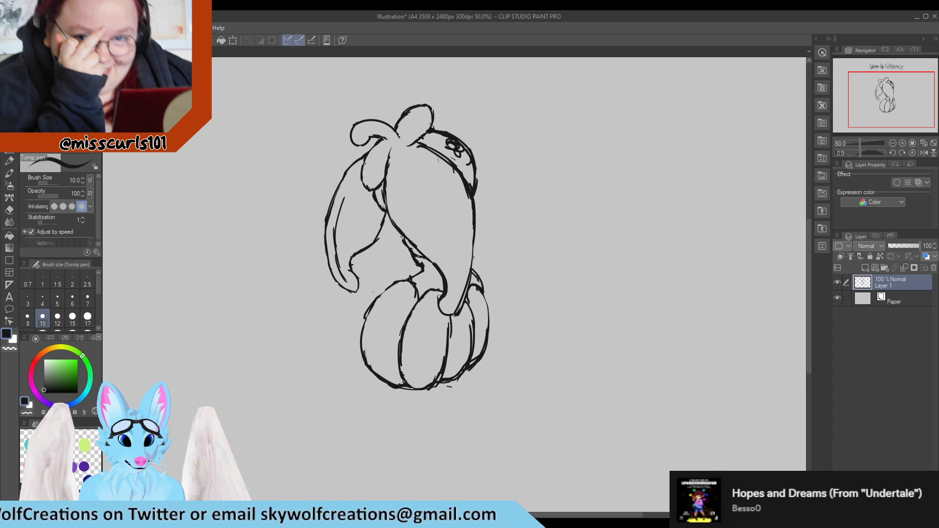
{"action": "key", "text": "e"}
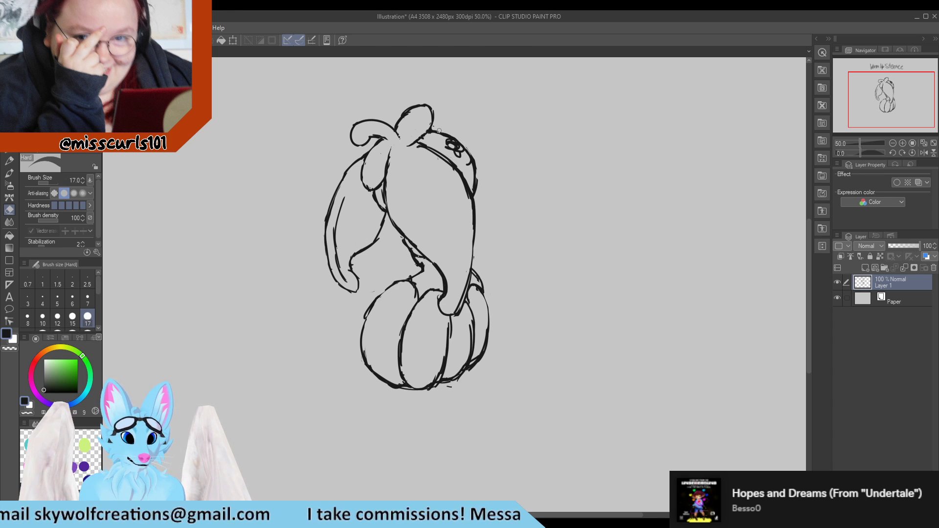
{"action": "key", "text": "p"}
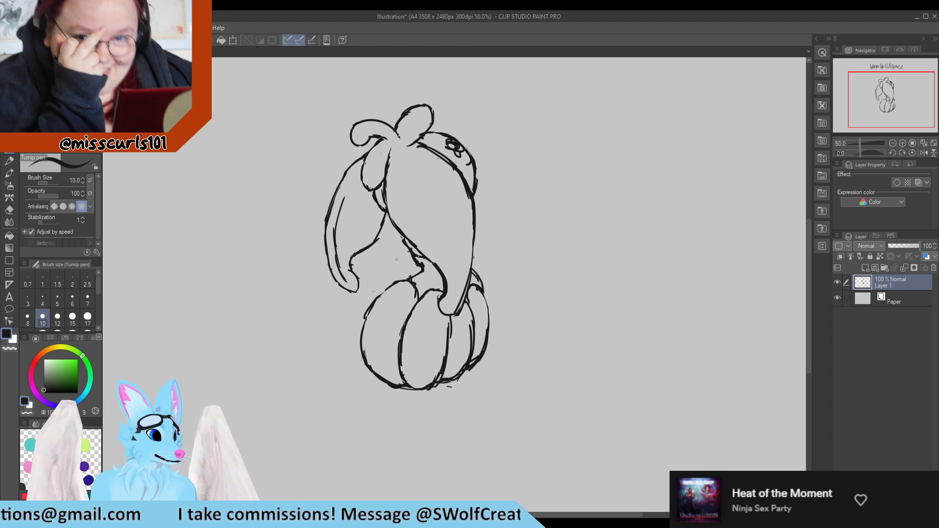
Step: Draw the left arm curving out from the neck over the drooping leaf's tip, ending in a rounded hand
{"action": "mouse_move", "coordinate": [408, 248]}
{"action": "left_mouse_down"}
{"action": "mouse_move", "coordinate": [386, 253]}
{"action": "mouse_move", "coordinate": [347, 289]}
{"action": "left_mouse_up"}
{"action": "key", "text": "e"}
{"action": "mouse_move", "coordinate": [349, 286]}
{"action": "left_mouse_down"}
{"action": "mouse_move", "coordinate": [356, 280]}
{"action": "mouse_move", "coordinate": [345, 296]}
{"action": "mouse_move", "coordinate": [410, 256]}
{"action": "left_mouse_up"}
{"action": "key", "text": "p"}
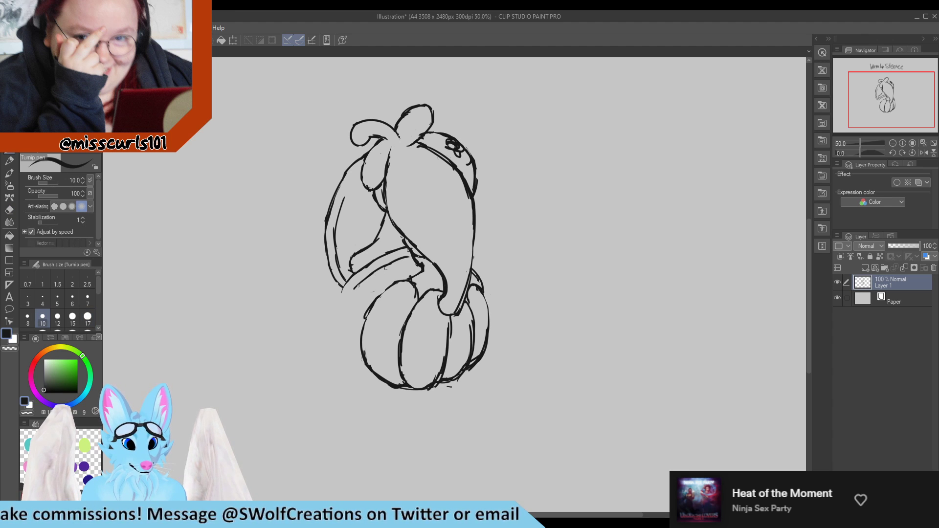
{"action": "mouse_move", "coordinate": [343, 288]}
{"action": "left_mouse_down"}
{"action": "mouse_move", "coordinate": [344, 316]}
{"action": "mouse_move", "coordinate": [359, 309]}
{"action": "mouse_move", "coordinate": [355, 294]}
{"action": "left_mouse_up"}
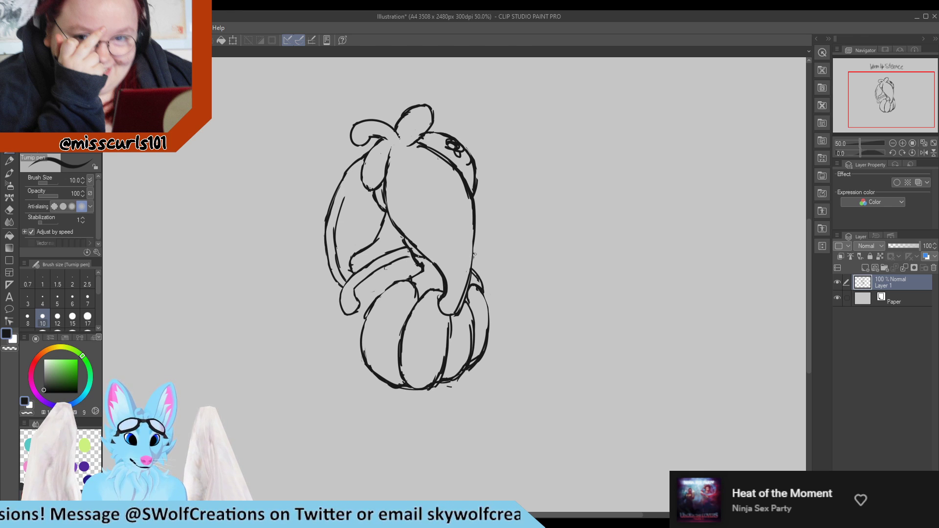
Step: Draw the right arm arching out from the neck and down to a rounded hand, erasing its doubled upper line
{"action": "mouse_move", "coordinate": [472, 254]}
{"action": "left_mouse_down"}
{"action": "mouse_move", "coordinate": [510, 287]}
{"action": "mouse_move", "coordinate": [528, 320]}
{"action": "left_mouse_up"}
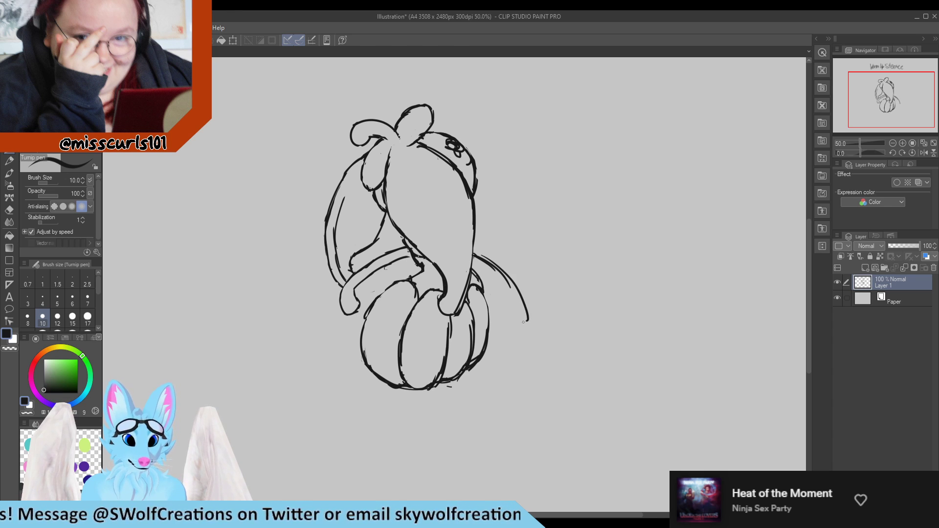
{"action": "mouse_move", "coordinate": [482, 273]}
{"action": "left_mouse_down"}
{"action": "mouse_move", "coordinate": [518, 323]}
{"action": "mouse_move", "coordinate": [513, 342]}
{"action": "mouse_move", "coordinate": [528, 350]}
{"action": "mouse_move", "coordinate": [530, 318]}
{"action": "left_mouse_up"}
{"action": "key", "text": "e"}
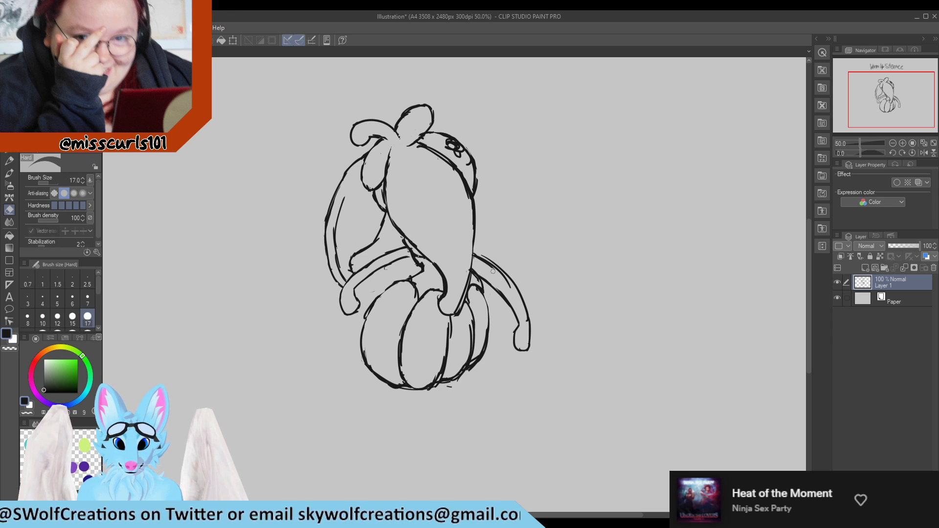
{"action": "left_click_drag", "start_coordinate": [481, 255], "coordinate": [509, 273]}
{"action": "key", "text": "p"}
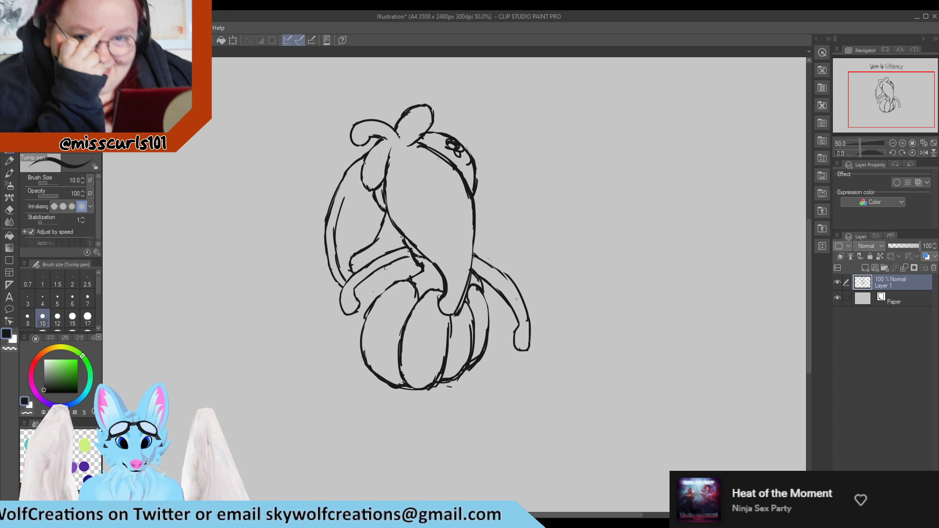
{"action": "key", "text": "e"}
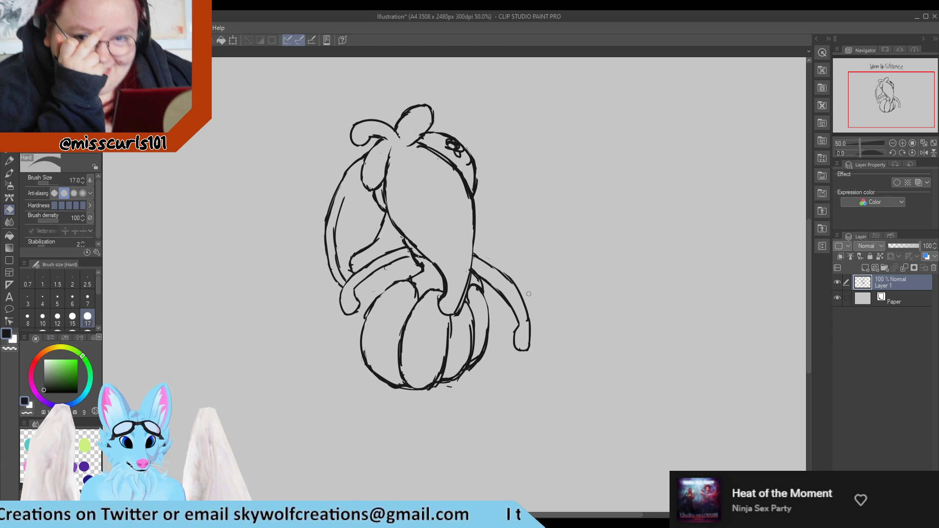
{"action": "key", "text": "p"}
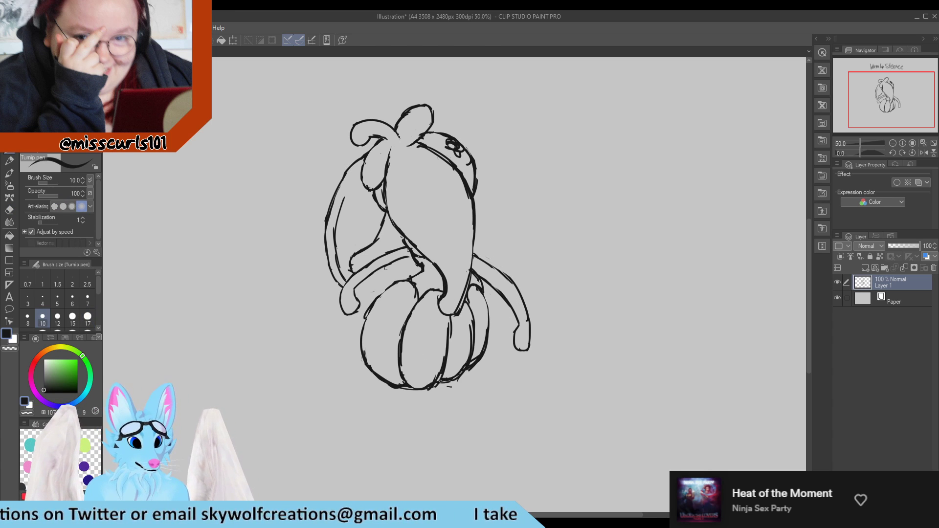
Step: Redraw the bottom edge of the body's central segment and clean up the lower outline around it
{"action": "mouse_move", "coordinate": [405, 387]}
{"action": "left_mouse_down"}
{"action": "mouse_move", "coordinate": [376, 431]}
{"action": "mouse_move", "coordinate": [404, 391]}
{"action": "mouse_move", "coordinate": [450, 384]}
{"action": "mouse_move", "coordinate": [424, 388]}
{"action": "mouse_move", "coordinate": [442, 381]}
{"action": "left_mouse_up"}
{"action": "key", "text": "e"}
{"action": "key", "text": "p"}
{"action": "key", "text": "e"}
{"action": "key", "text": "p"}
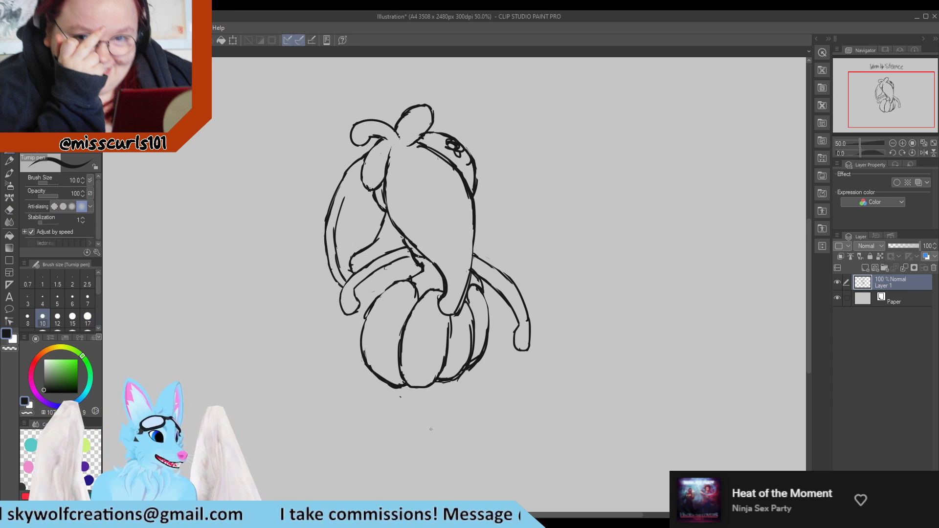
Step: Erase the trial leg strokes beneath the body and thin the outline along its lower right segments
{"action": "left_click_drag", "start_coordinate": [404, 386], "coordinate": [406, 398]}
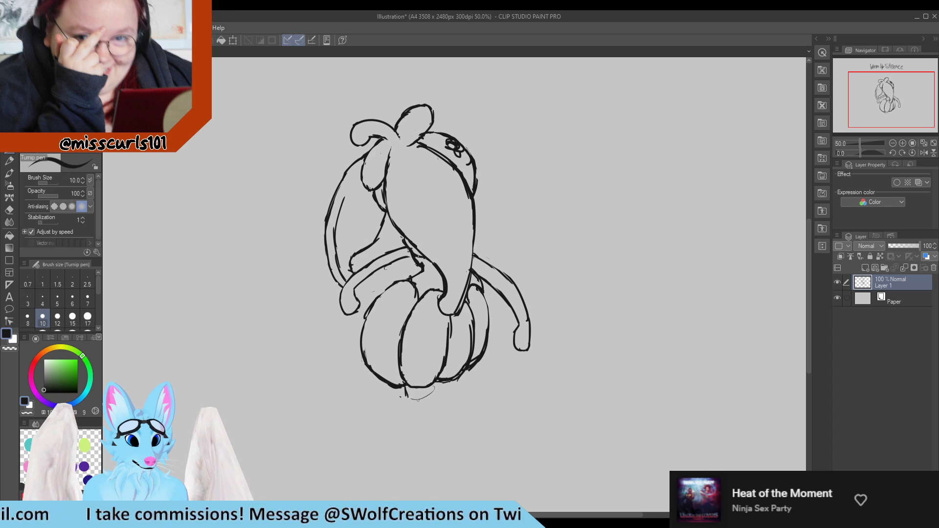
{"action": "key", "text": "e"}
{"action": "left_click_drag", "start_coordinate": [414, 400], "coordinate": [433, 390]}
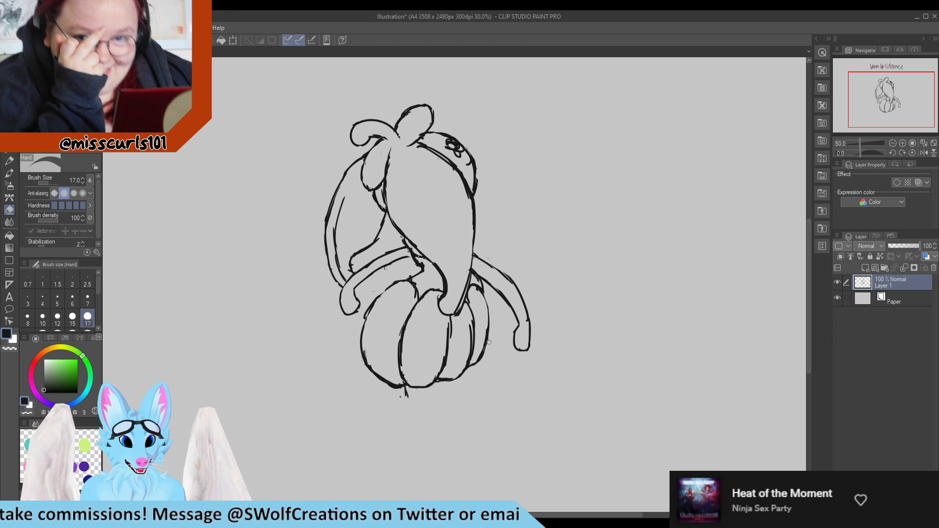
{"action": "key", "text": "p"}
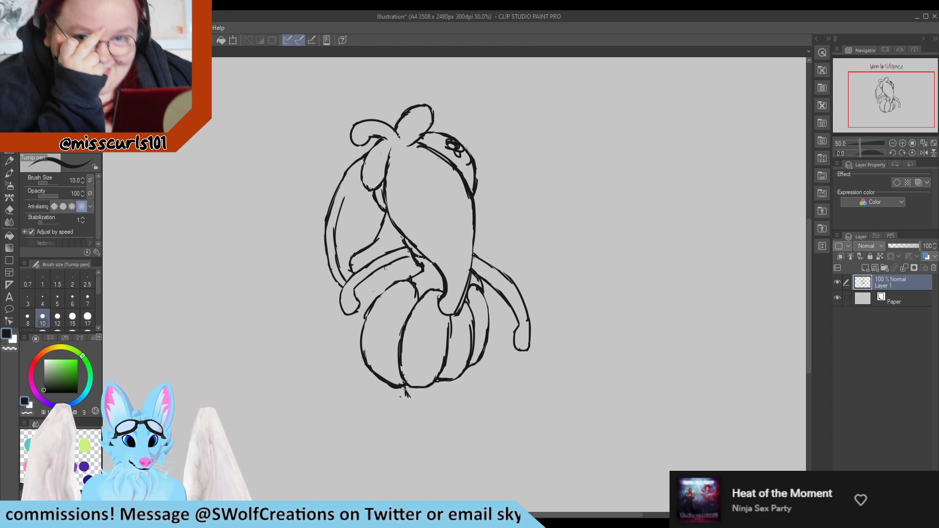
{"action": "key", "text": "e"}
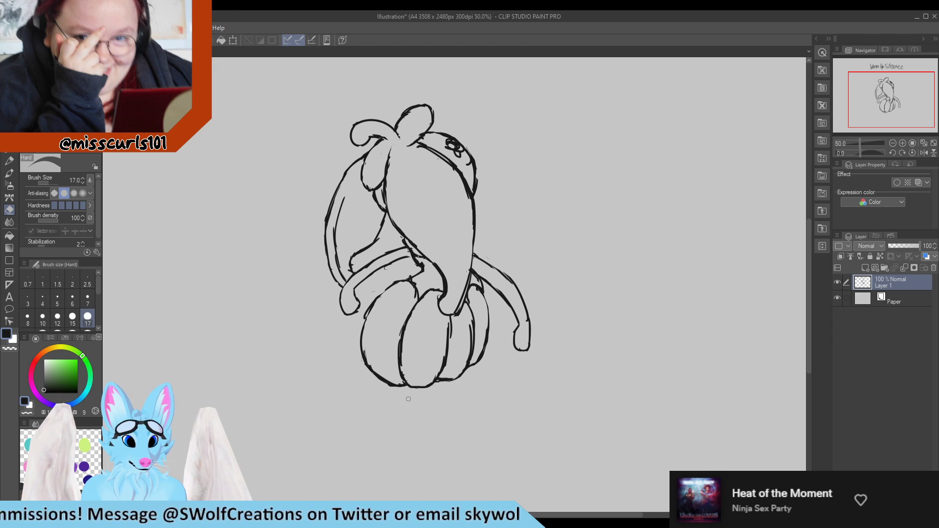
Step: Draw a straight leg slanting down from the body's central segment and tapering to a point
{"action": "key", "text": "p"}
{"action": "mouse_move", "coordinate": [412, 387]}
{"action": "left_mouse_down"}
{"action": "mouse_move", "coordinate": [382, 455]}
{"action": "mouse_move", "coordinate": [409, 409]}
{"action": "mouse_move", "coordinate": [401, 433]}
{"action": "mouse_move", "coordinate": [426, 396]}
{"action": "left_mouse_up"}
{"action": "key", "text": "e"}
{"action": "key", "text": "p"}
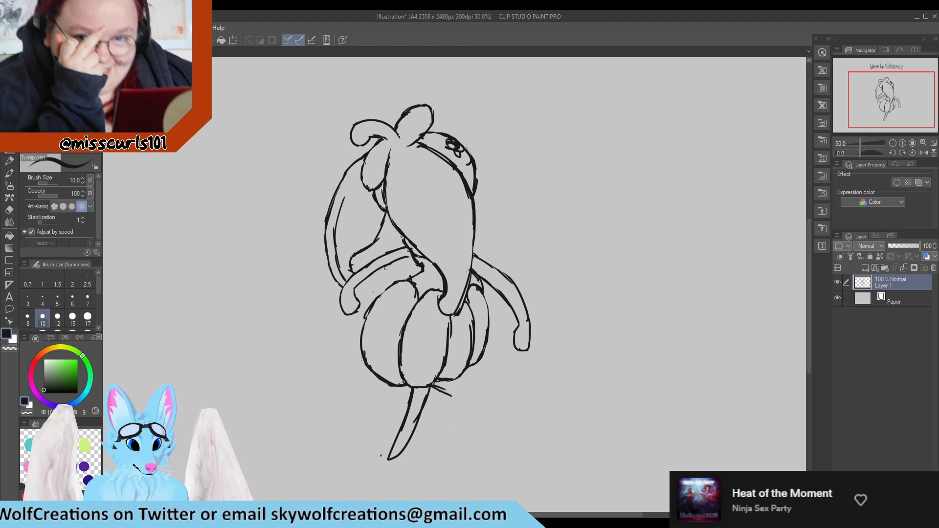
Step: Draw the second leg bent at the knee beneath the body's right side, erasing and redrawing its lower edge to a pointed foot
{"action": "mouse_move", "coordinate": [452, 408]}
{"action": "left_mouse_down"}
{"action": "mouse_move", "coordinate": [421, 427]}
{"action": "mouse_move", "coordinate": [455, 411]}
{"action": "mouse_move", "coordinate": [429, 425]}
{"action": "left_mouse_up"}
{"action": "key", "text": "e"}
{"action": "key", "text": "p"}
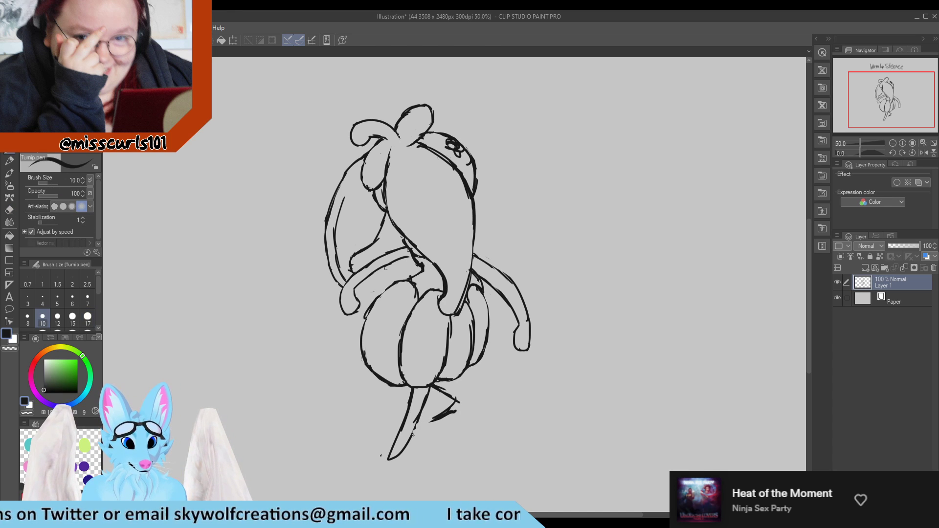
{"action": "key", "text": "e"}
{"action": "mouse_move", "coordinate": [421, 421]}
{"action": "left_mouse_down"}
{"action": "mouse_move", "coordinate": [410, 438]}
{"action": "mouse_move", "coordinate": [439, 419]}
{"action": "left_mouse_up"}
{"action": "key", "text": "p"}
{"action": "key", "text": "e"}
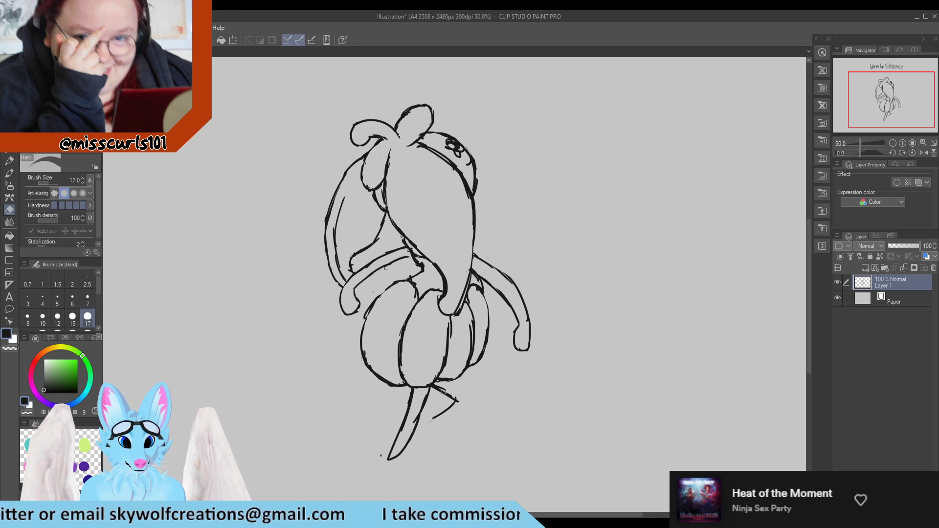
{"action": "key", "text": "p"}
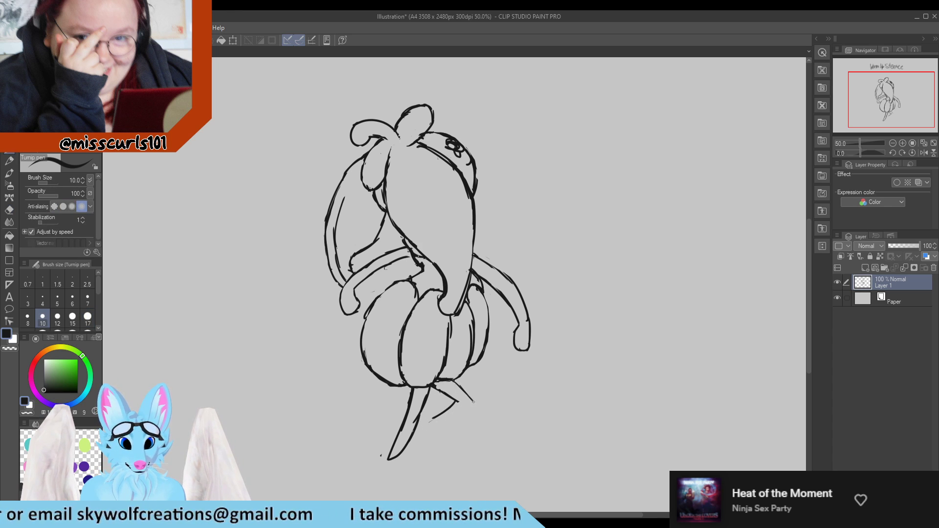
{"action": "left_click_drag", "start_coordinate": [441, 416], "coordinate": [470, 407]}
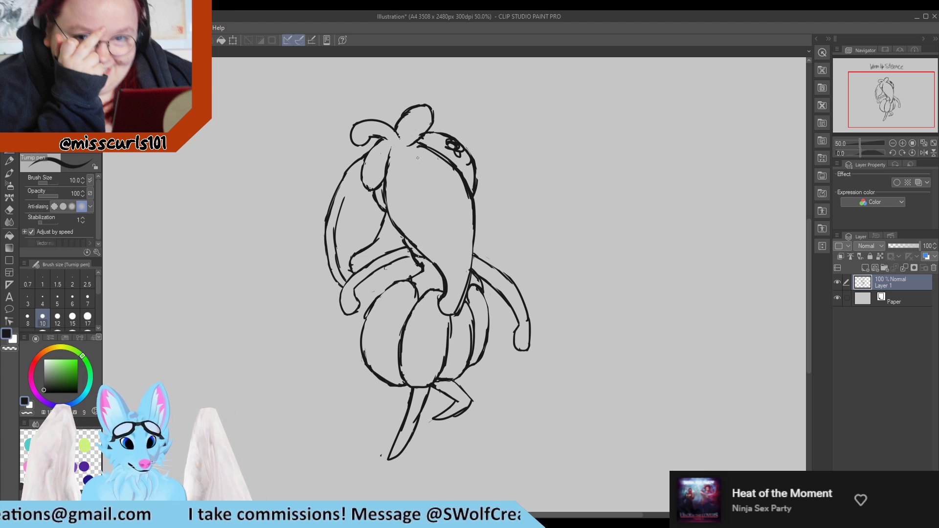
Step: Draw two rounded spots near the top of the large central leaf and add a new layer beneath the line art
{"action": "left_click_drag", "start_coordinate": [417, 158], "coordinate": [418, 155]}
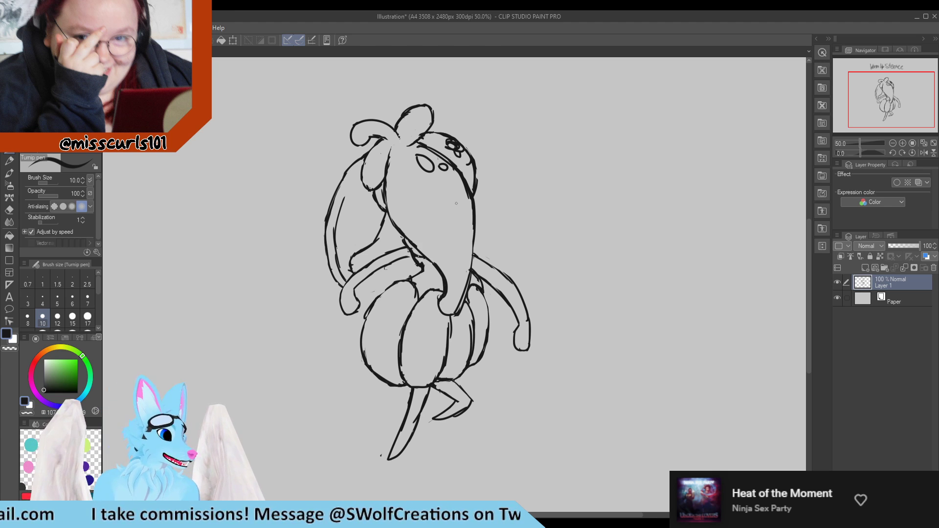
{"action": "left_click", "coordinate": [865, 268]}
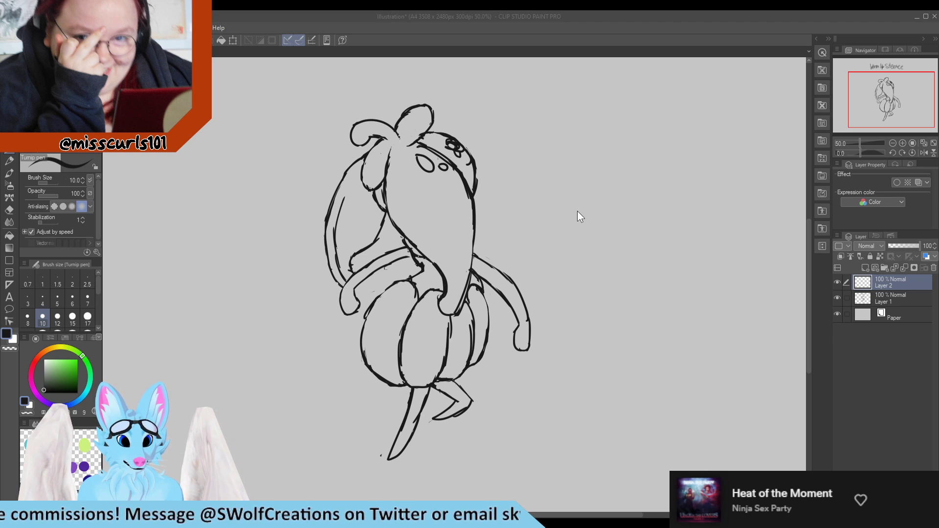
{"action": "scroll", "coordinate": [528, 282], "scroll_direction": "down", "scroll_amount": 2}
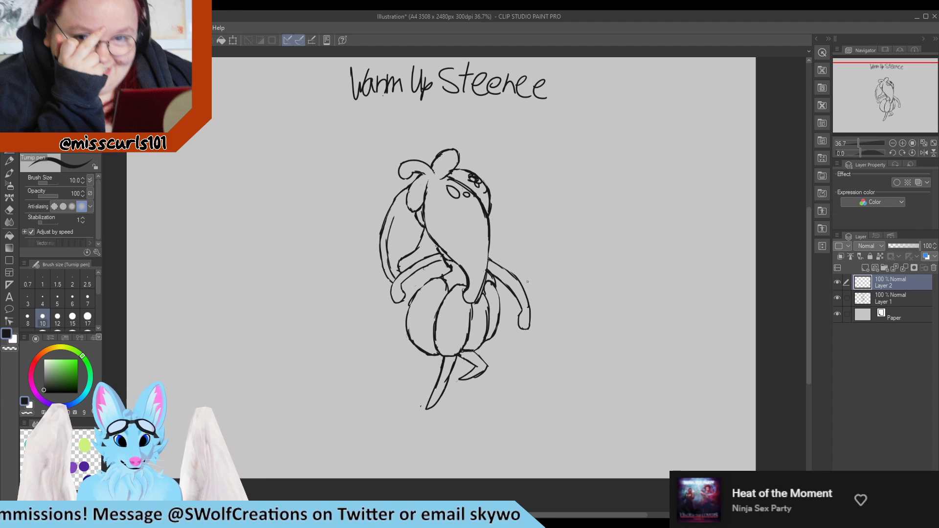
{"action": "left_click_drag", "start_coordinate": [870, 292], "coordinate": [876, 314]}
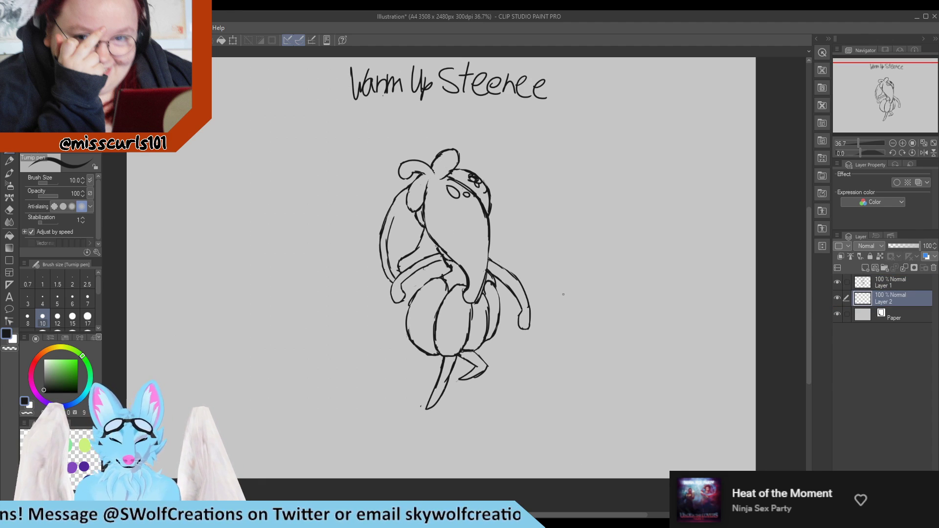
Step: Paint the drooping left leaf and the curled leaves on top of the head light green with a size 50 brush
{"action": "double_click", "coordinate": [2, 338]}
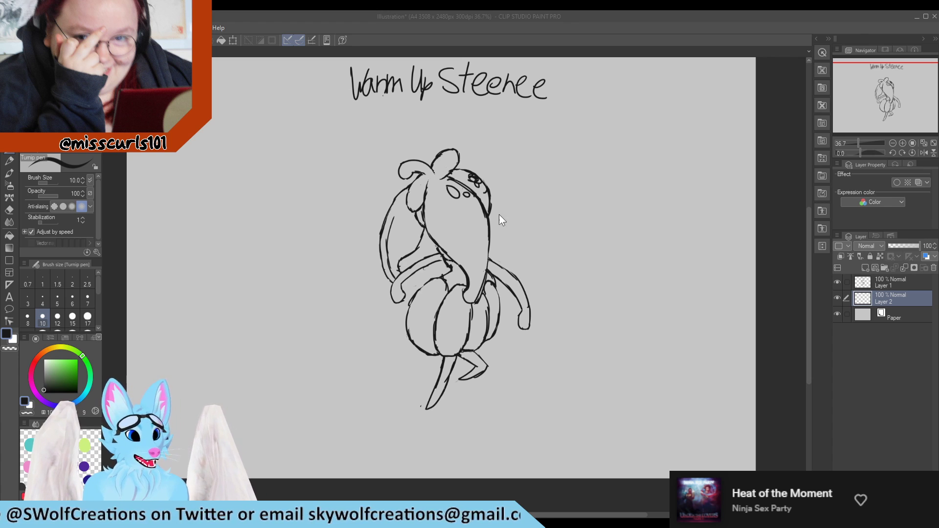
{"action": "left_click", "coordinate": [603, 196]}
{"action": "scroll", "coordinate": [508, 359], "scroll_direction": "up", "scroll_amount": 2}
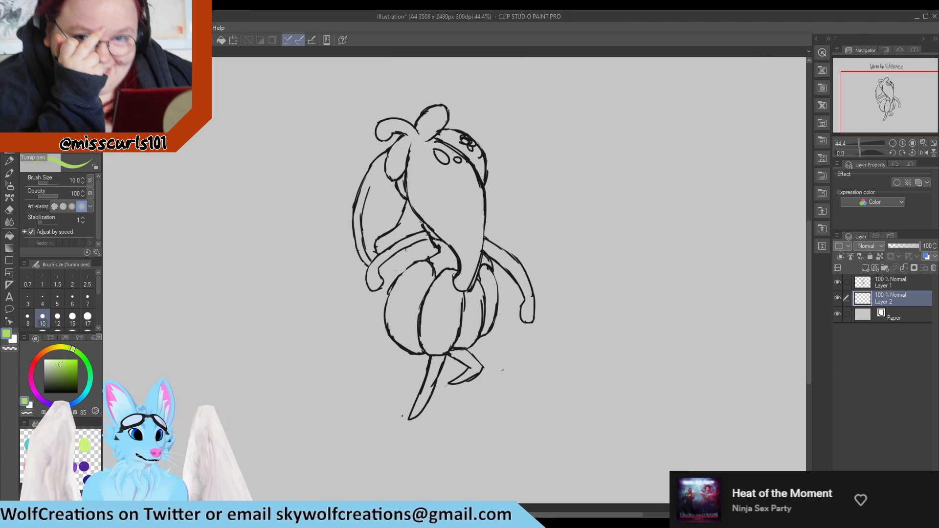
{"action": "left_click", "coordinate": [91, 318]}
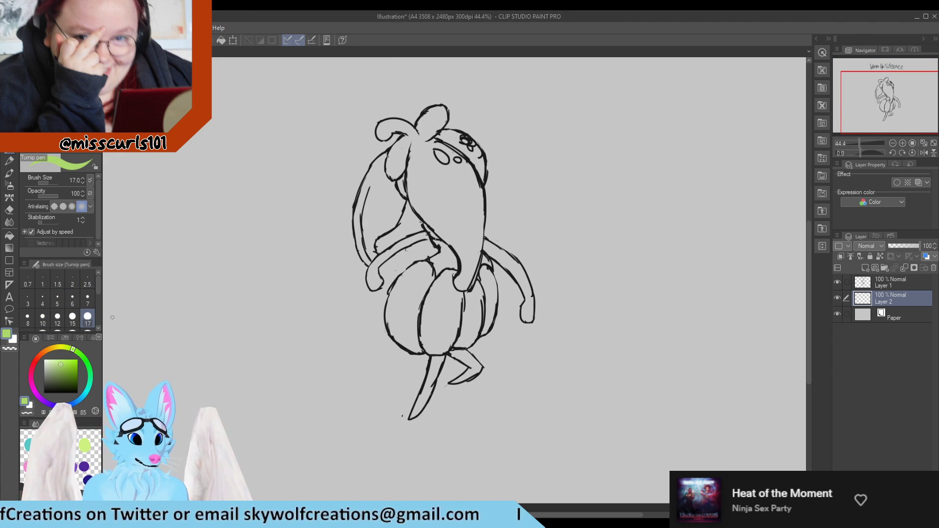
{"action": "scroll", "coordinate": [95, 302], "scroll_direction": "down", "scroll_amount": 2}
{"action": "left_click", "coordinate": [94, 302]}
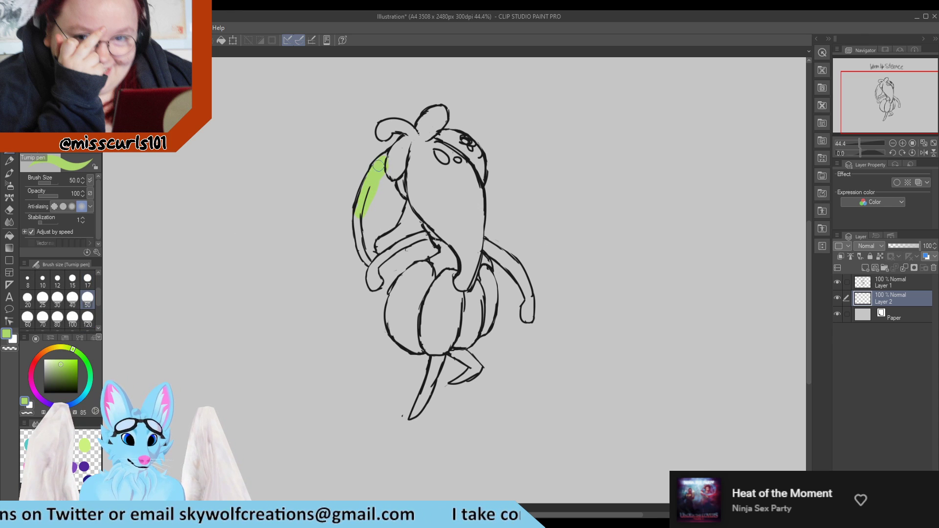
{"action": "mouse_move", "coordinate": [378, 167]}
{"action": "left_mouse_down"}
{"action": "mouse_move", "coordinate": [380, 206]}
{"action": "mouse_move", "coordinate": [367, 190]}
{"action": "mouse_move", "coordinate": [373, 208]}
{"action": "mouse_move", "coordinate": [368, 200]}
{"action": "mouse_move", "coordinate": [360, 208]}
{"action": "mouse_move", "coordinate": [369, 257]}
{"action": "mouse_move", "coordinate": [371, 226]}
{"action": "mouse_move", "coordinate": [372, 236]}
{"action": "mouse_move", "coordinate": [398, 206]}
{"action": "mouse_move", "coordinate": [382, 224]}
{"action": "mouse_move", "coordinate": [394, 205]}
{"action": "left_mouse_up"}
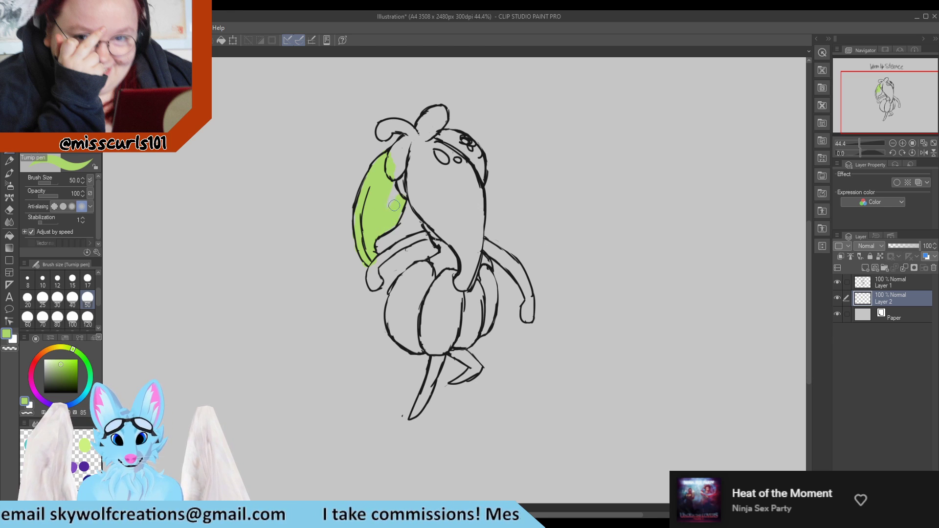
{"action": "left_click_drag", "start_coordinate": [404, 154], "coordinate": [400, 159]}
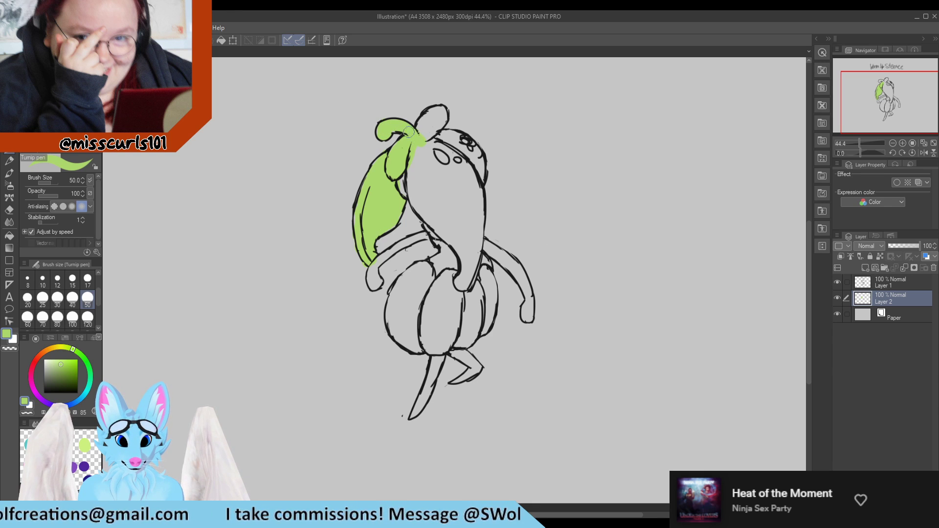
{"action": "left_click_drag", "start_coordinate": [409, 132], "coordinate": [428, 116]}
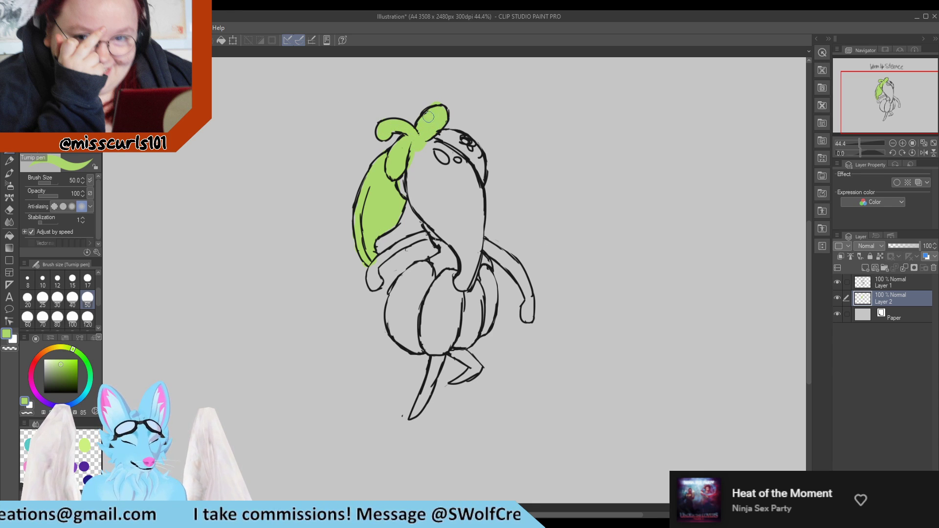
{"action": "key", "text": "e"}
{"action": "key", "text": "p"}
Step: Fill the large central leaf with the same light green and clean up the colour along its edges
{"action": "mouse_move", "coordinate": [422, 147]}
{"action": "left_mouse_down"}
{"action": "mouse_move", "coordinate": [424, 207]}
{"action": "mouse_move", "coordinate": [428, 171]}
{"action": "mouse_move", "coordinate": [467, 191]}
{"action": "mouse_move", "coordinate": [455, 160]}
{"action": "mouse_move", "coordinate": [468, 170]}
{"action": "mouse_move", "coordinate": [481, 239]}
{"action": "mouse_move", "coordinate": [462, 283]}
{"action": "mouse_move", "coordinate": [463, 254]}
{"action": "mouse_move", "coordinate": [443, 211]}
{"action": "mouse_move", "coordinate": [474, 218]}
{"action": "mouse_move", "coordinate": [475, 210]}
{"action": "left_mouse_up"}
{"action": "key", "text": "e"}
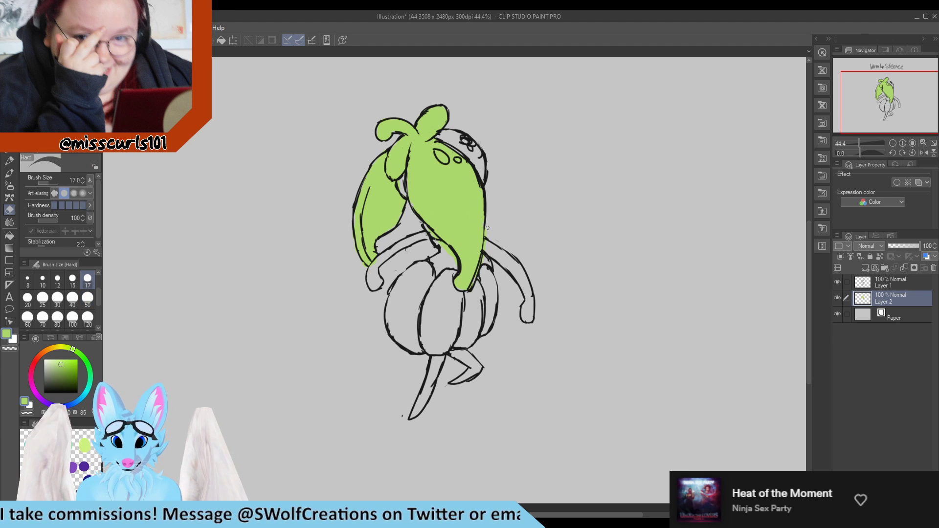
{"action": "key", "text": "p"}
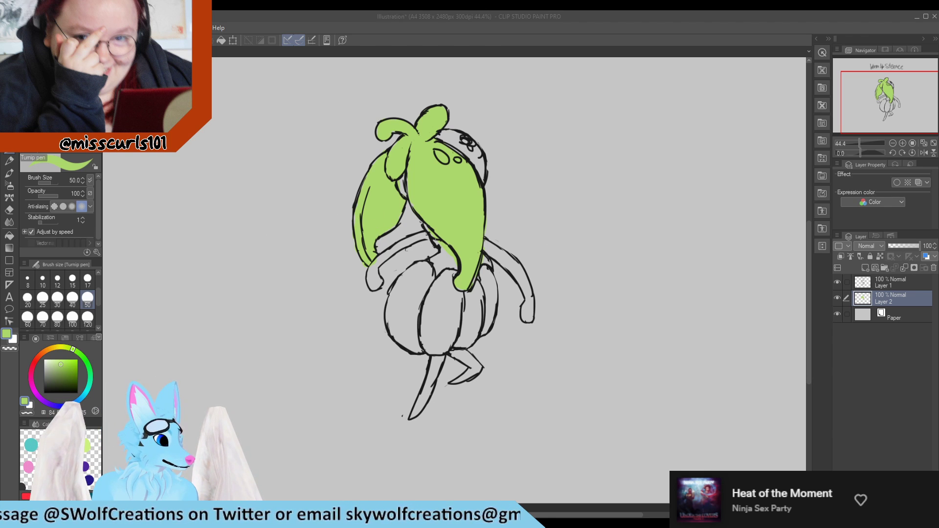
Step: Paint the head's cap and the sliver of head showing between the two leaves white
{"action": "left_click", "coordinate": [602, 209]}
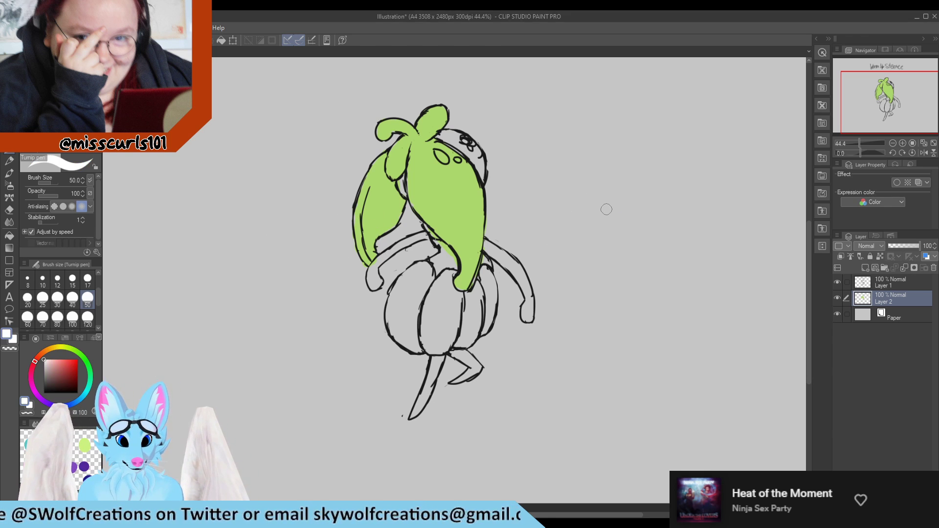
{"action": "mouse_move", "coordinate": [400, 183]}
{"action": "left_mouse_down"}
{"action": "mouse_move", "coordinate": [406, 192]}
{"action": "mouse_move", "coordinate": [403, 181]}
{"action": "left_mouse_up"}
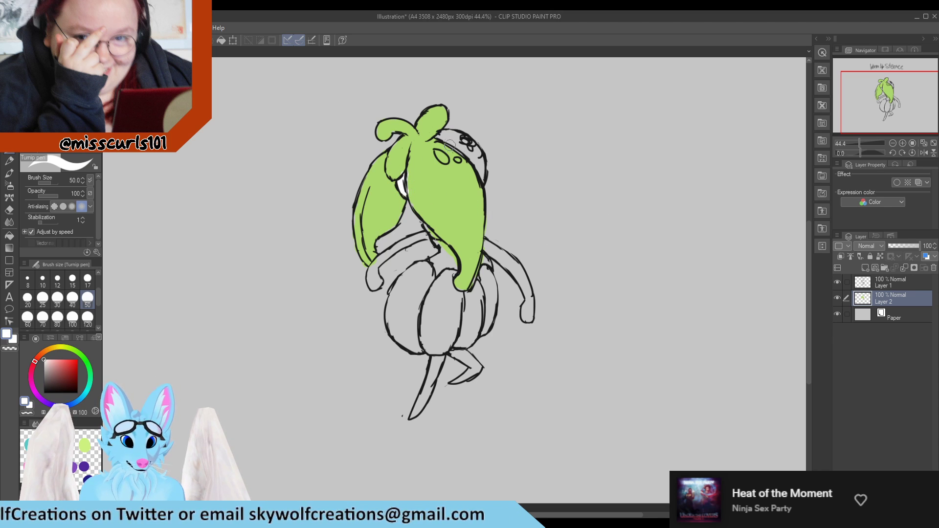
{"action": "mouse_move", "coordinate": [450, 145]}
{"action": "left_mouse_down"}
{"action": "mouse_move", "coordinate": [442, 134]}
{"action": "mouse_move", "coordinate": [468, 151]}
{"action": "mouse_move", "coordinate": [482, 179]}
{"action": "left_mouse_up"}
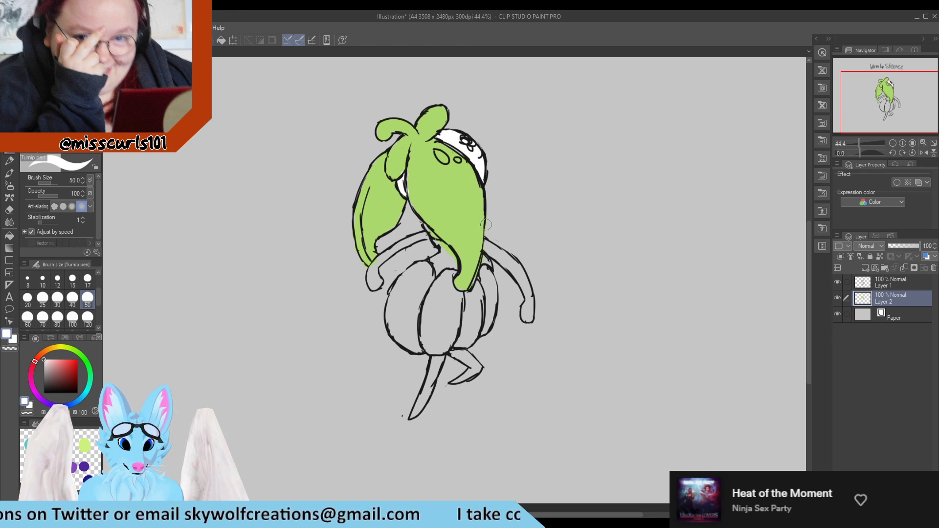
Step: Paint both arms white and repaint the central leaf's edge green where the white spilled over
{"action": "mouse_move", "coordinate": [384, 277]}
{"action": "left_mouse_down"}
{"action": "mouse_move", "coordinate": [375, 283]}
{"action": "mouse_move", "coordinate": [375, 267]}
{"action": "mouse_move", "coordinate": [434, 235]}
{"action": "left_mouse_up"}
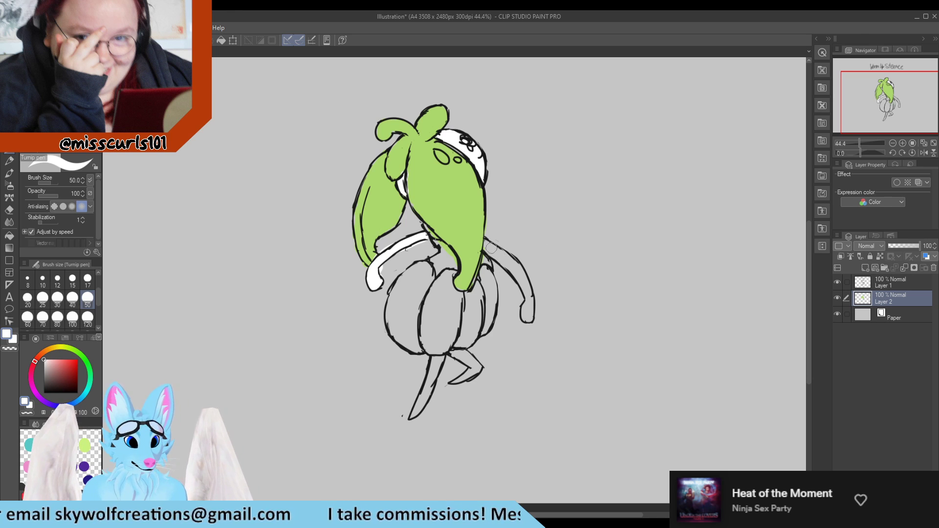
{"action": "mouse_move", "coordinate": [518, 268]}
{"action": "left_mouse_down"}
{"action": "mouse_move", "coordinate": [485, 245]}
{"action": "mouse_move", "coordinate": [515, 270]}
{"action": "mouse_move", "coordinate": [525, 312]}
{"action": "left_mouse_up"}
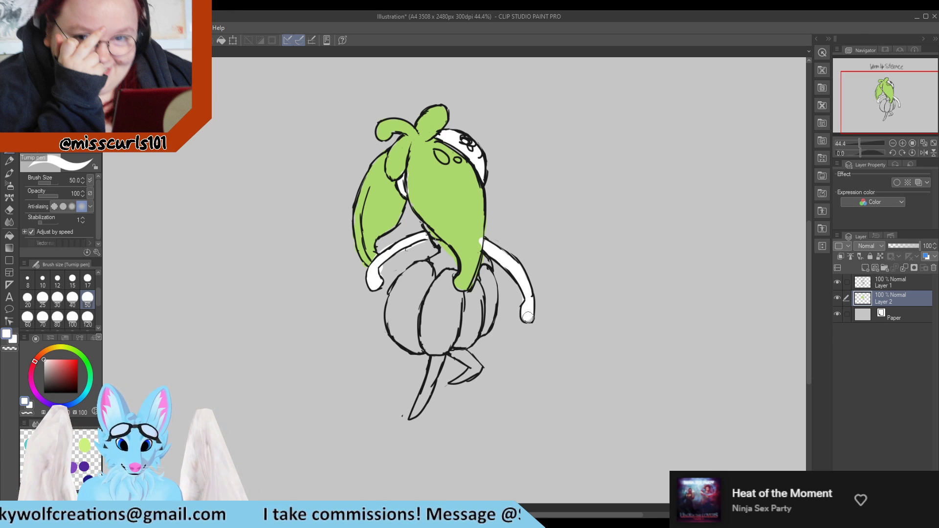
{"action": "key", "text": "e"}
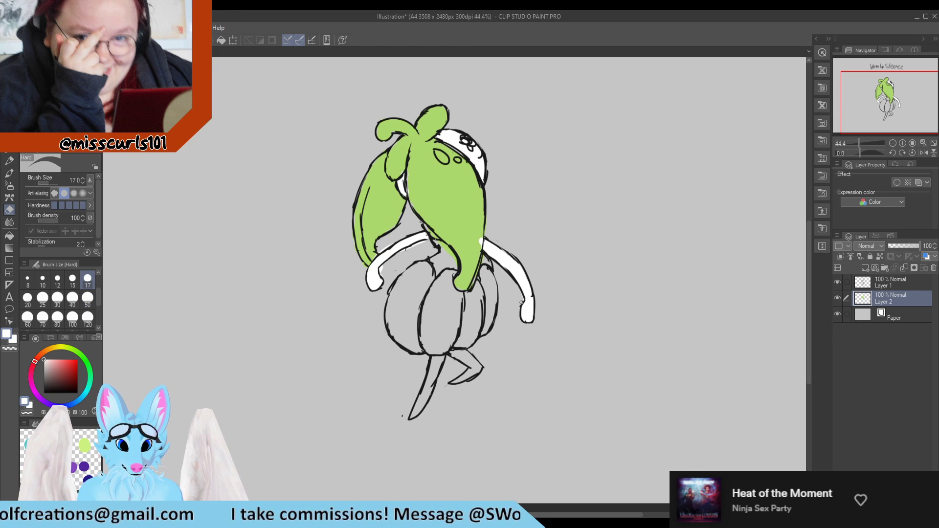
{"action": "key", "text": "p"}
{"action": "left_click", "coordinate": [476, 244], "text": "alt"}
{"action": "left_click_drag", "start_coordinate": [475, 244], "coordinate": [479, 240]}
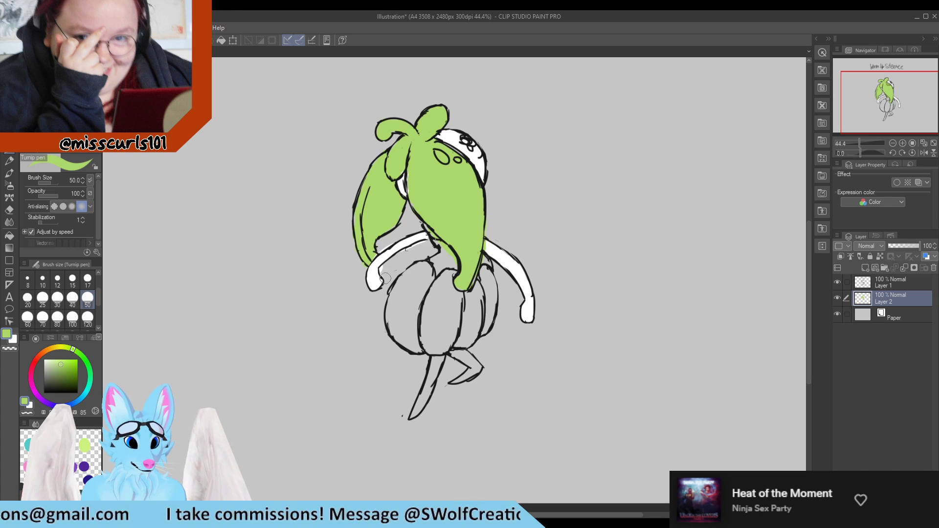
Step: Tidy the colour edges around the left hand and the drooping leaf's tip
{"action": "left_click_drag", "start_coordinate": [386, 275], "coordinate": [382, 272]}
{"action": "key", "text": "e"}
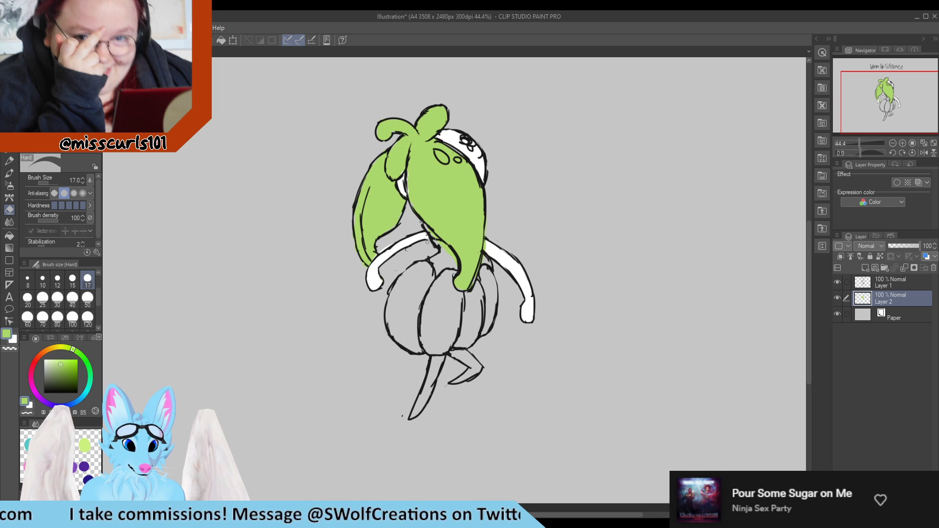
{"action": "key", "text": "p"}
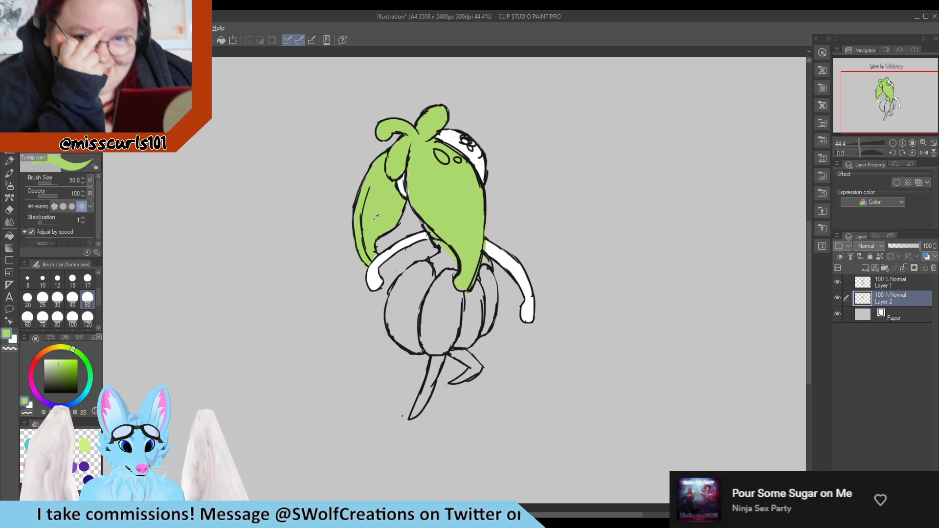
{"action": "key", "text": "e"}
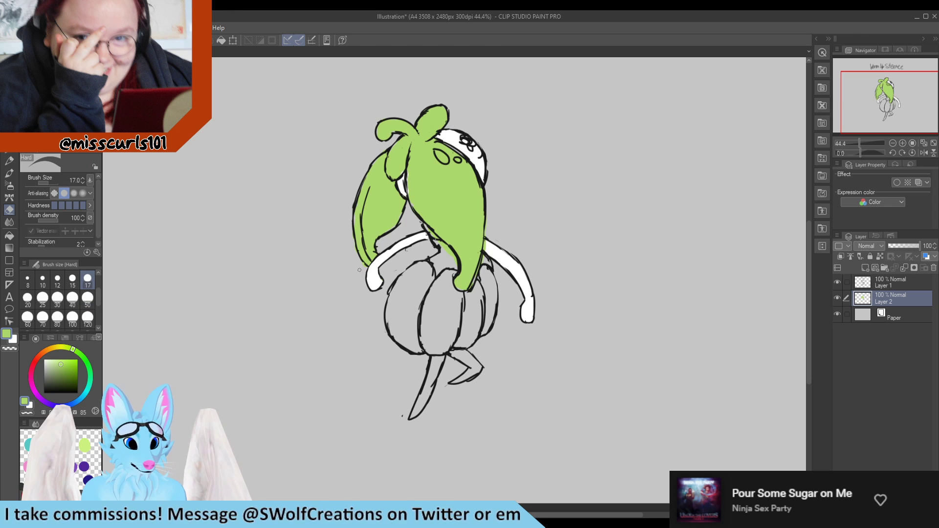
{"action": "key", "text": "p"}
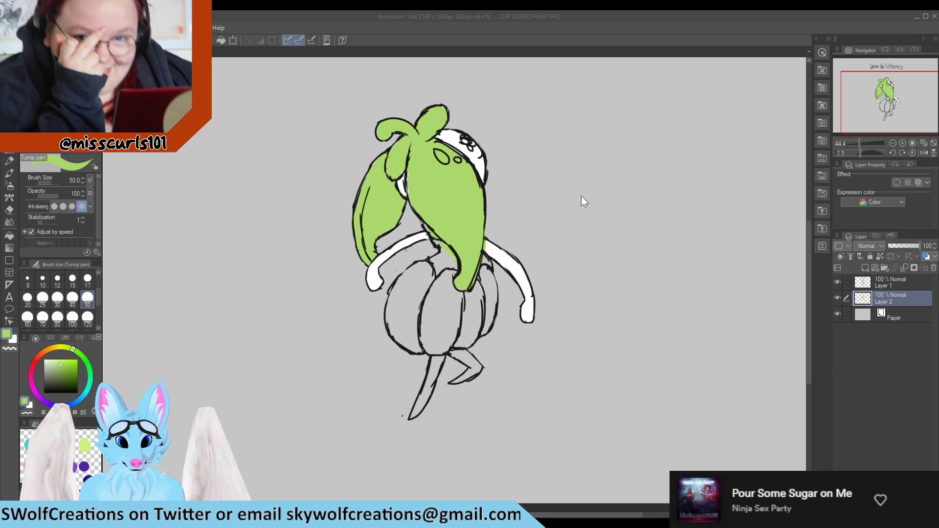
Step: Colour the two rounded spots on the central leaf bright yellow
{"action": "left_click", "coordinate": [60, 347]}
{"action": "left_click", "coordinate": [71, 362]}
{"action": "left_click_drag", "start_coordinate": [439, 153], "coordinate": [445, 159]}
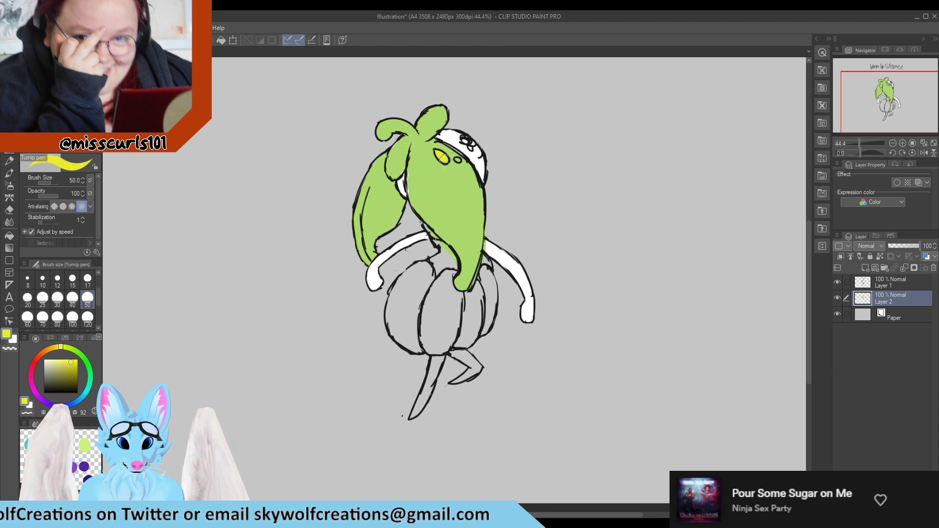
{"action": "left_click", "coordinate": [458, 160]}
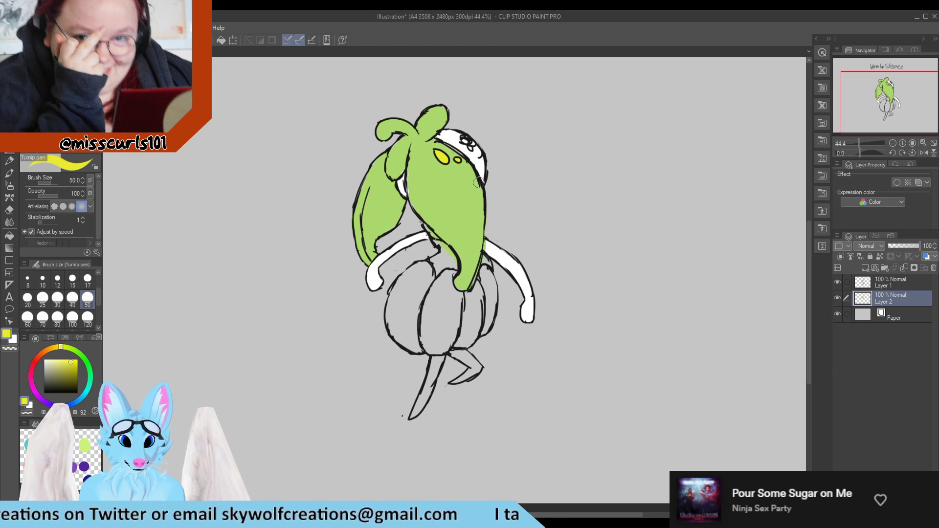
Step: Paint the upper torso showing behind the central leaf's tip magenta on Layer 2
{"action": "double_click", "coordinate": [25, 397]}
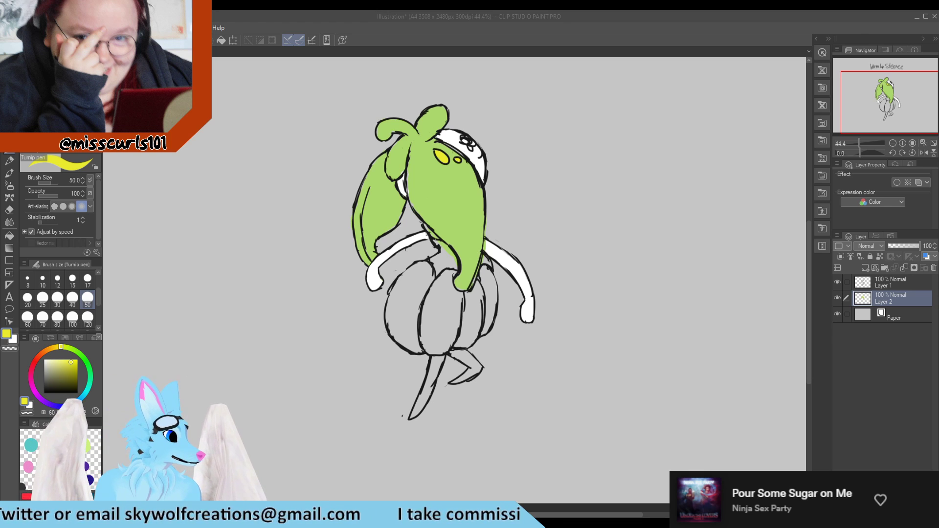
{"action": "left_click", "coordinate": [578, 196]}
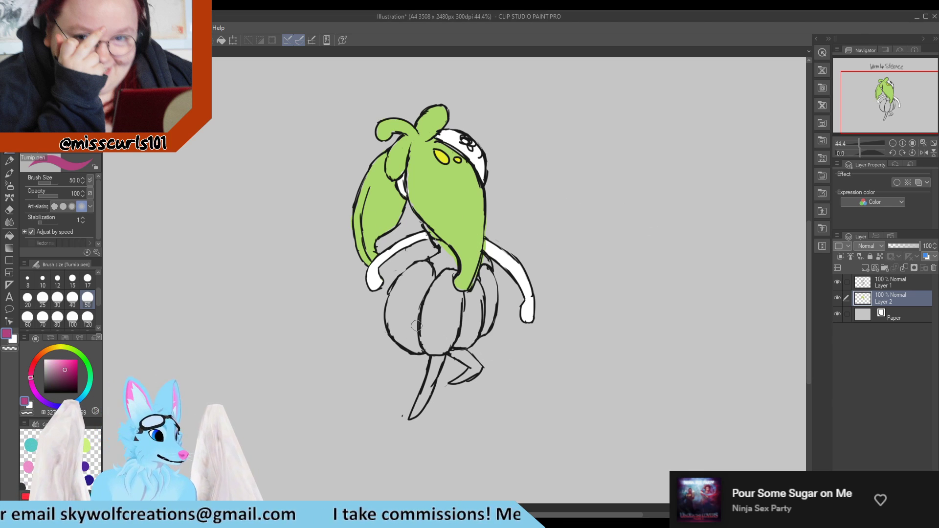
{"action": "mouse_move", "coordinate": [438, 263]}
{"action": "left_mouse_down"}
{"action": "mouse_move", "coordinate": [450, 265]}
{"action": "mouse_move", "coordinate": [444, 256]}
{"action": "mouse_move", "coordinate": [487, 260]}
{"action": "left_mouse_up"}
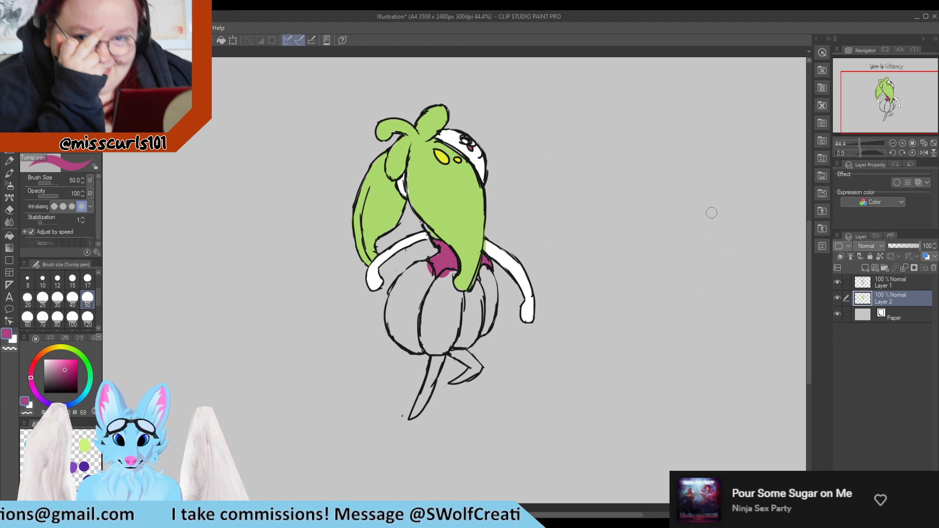
Step: Fill the eye and the small shape beneath it with magenta, and erase the extra line art inside the eye on Layer 1
{"action": "scroll", "coordinate": [452, 118], "scroll_direction": "up", "scroll_amount": 3}
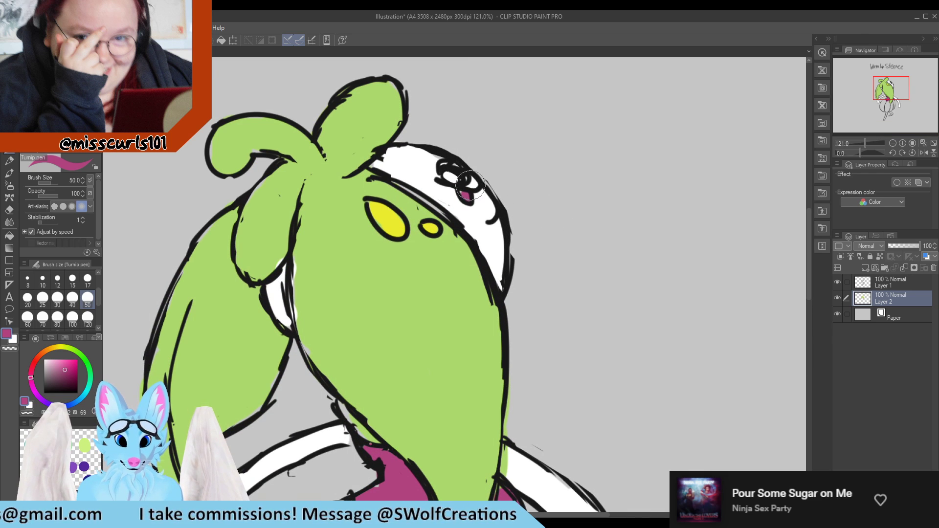
{"action": "mouse_move", "coordinate": [470, 186]}
{"action": "left_mouse_down"}
{"action": "mouse_move", "coordinate": [450, 167]}
{"action": "mouse_move", "coordinate": [465, 174]}
{"action": "left_mouse_up"}
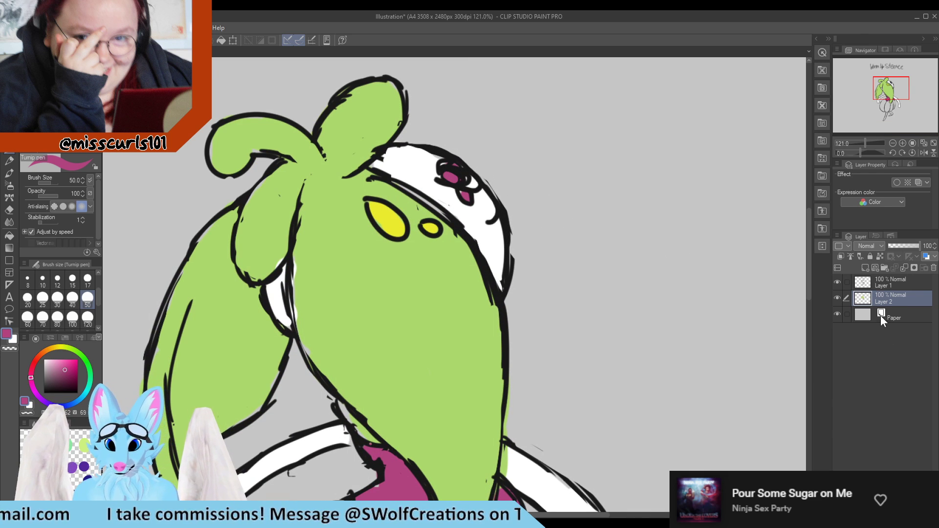
{"action": "left_click", "coordinate": [890, 285]}
{"action": "key", "text": "e"}
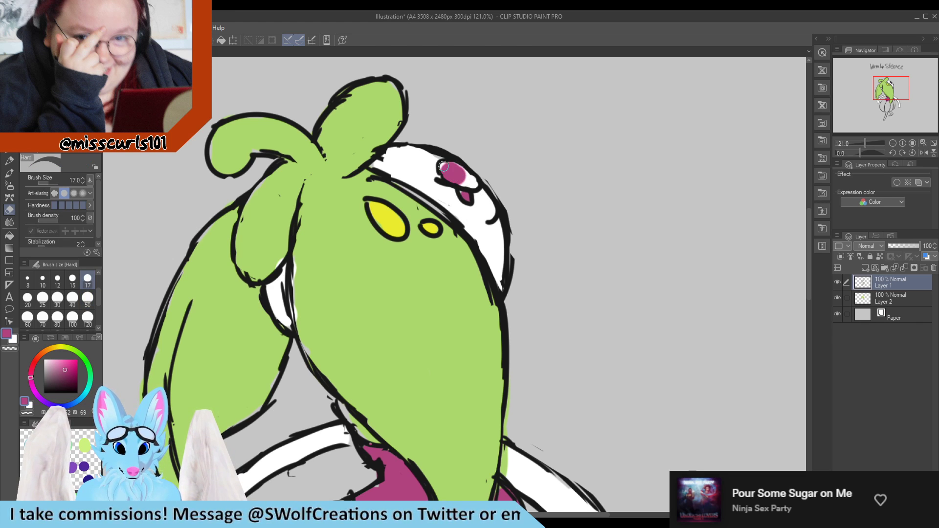
{"action": "left_click_drag", "start_coordinate": [450, 193], "coordinate": [438, 186]}
{"action": "key", "text": "p"}
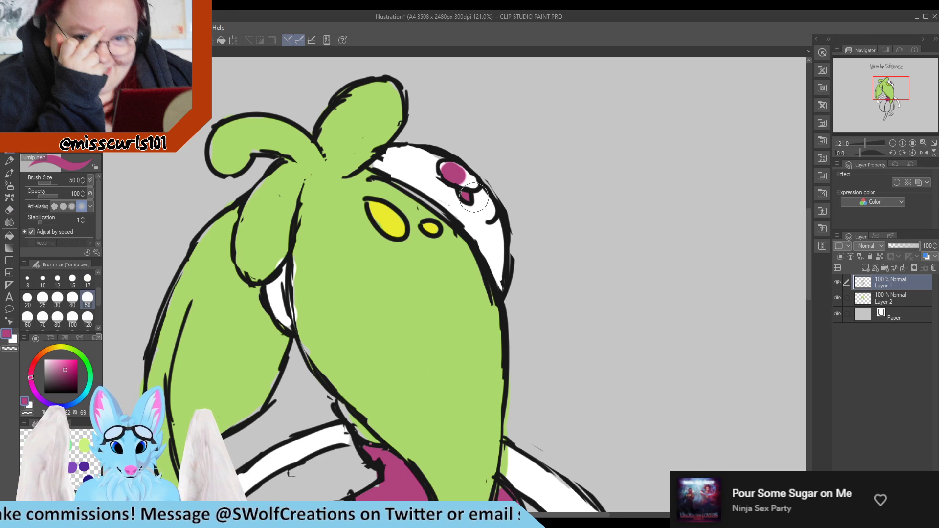
Step: On Layer 2, fill the eye's remaining gaps magenta and add a white highlight with a size 17 brush
{"action": "left_click", "coordinate": [866, 298]}
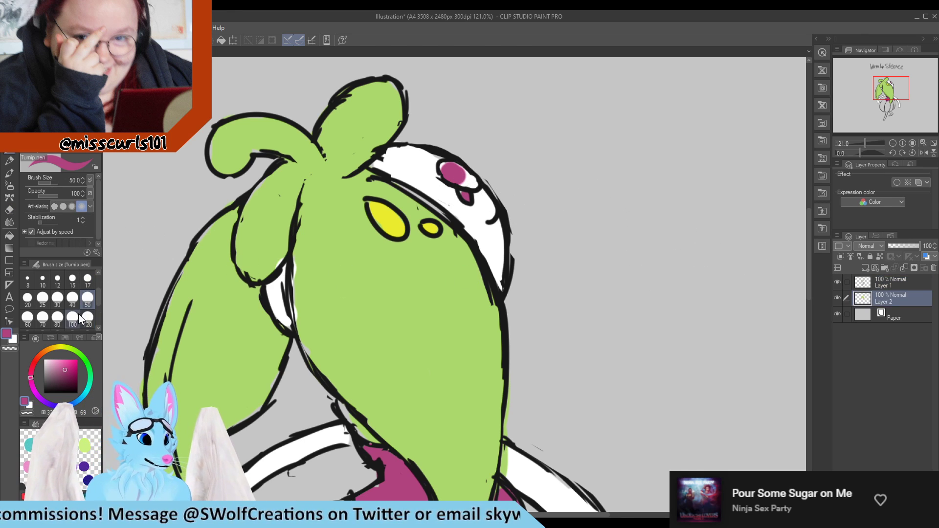
{"action": "left_click", "coordinate": [89, 281]}
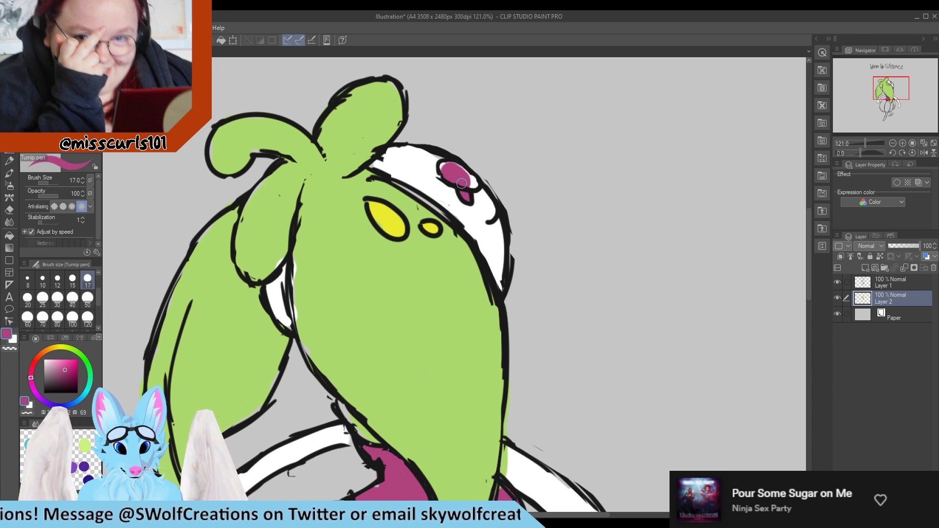
{"action": "key", "text": "x"}
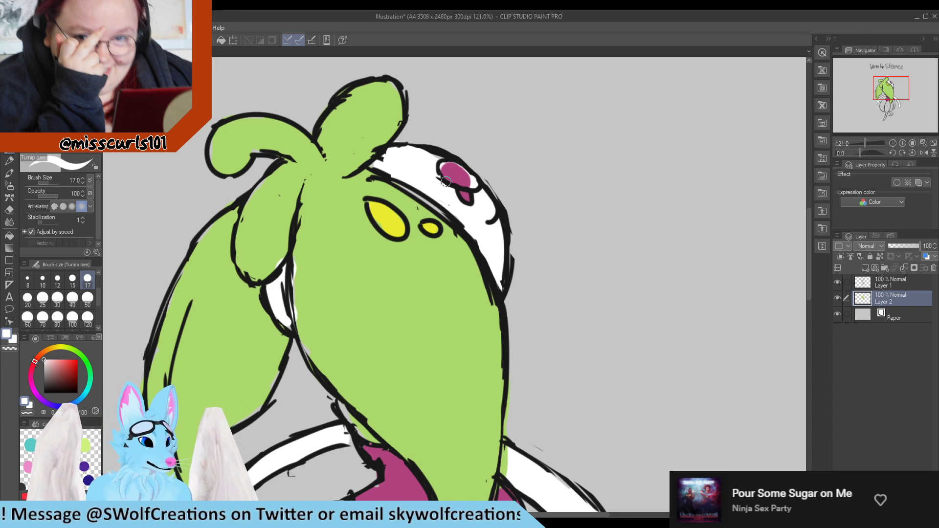
{"action": "left_click_drag", "start_coordinate": [450, 177], "coordinate": [449, 171]}
{"action": "left_click", "coordinate": [459, 172], "text": "alt"}
{"action": "left_click", "coordinate": [462, 163], "text": "alt"}
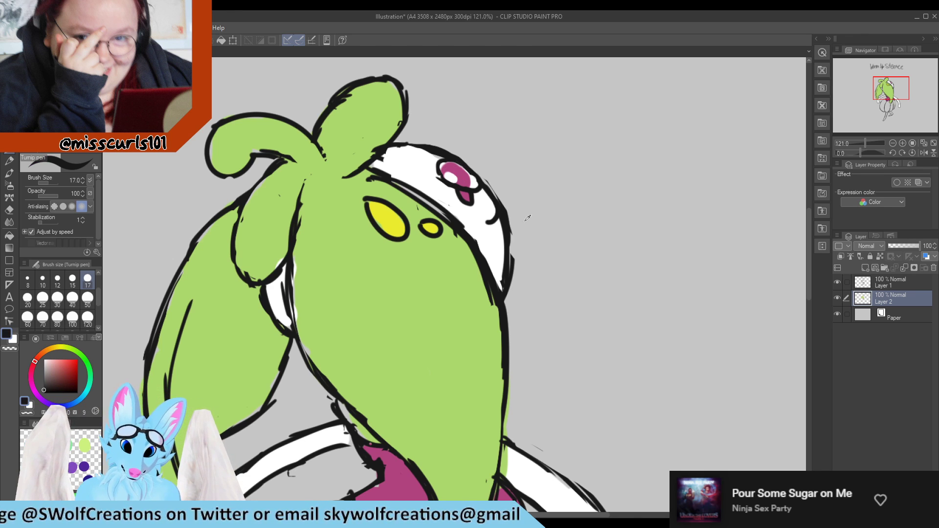
Step: Paint the sliver of neck above the left shoulder dusty pink and touch up the upper torso in magenta
{"action": "scroll", "coordinate": [303, 249], "scroll_direction": "down", "scroll_amount": 6}
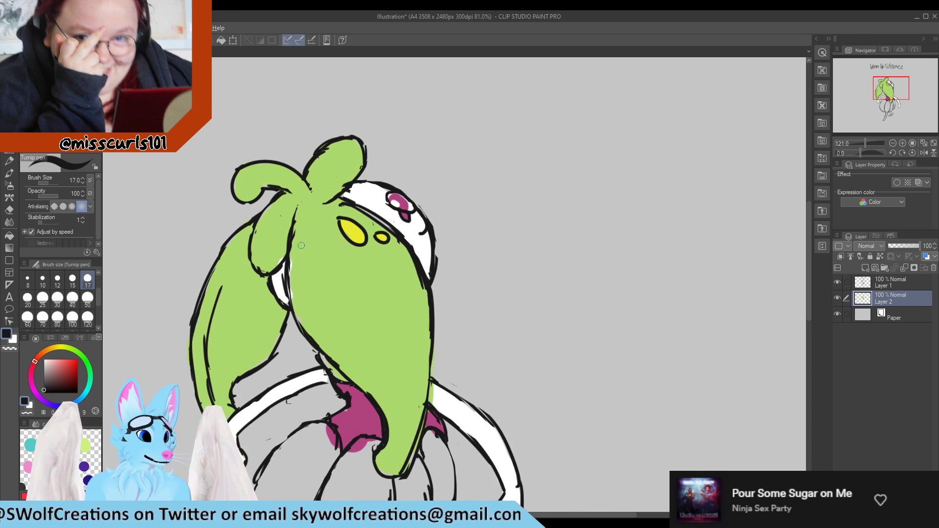
{"action": "scroll", "coordinate": [248, 411], "scroll_direction": "up", "scroll_amount": 3}
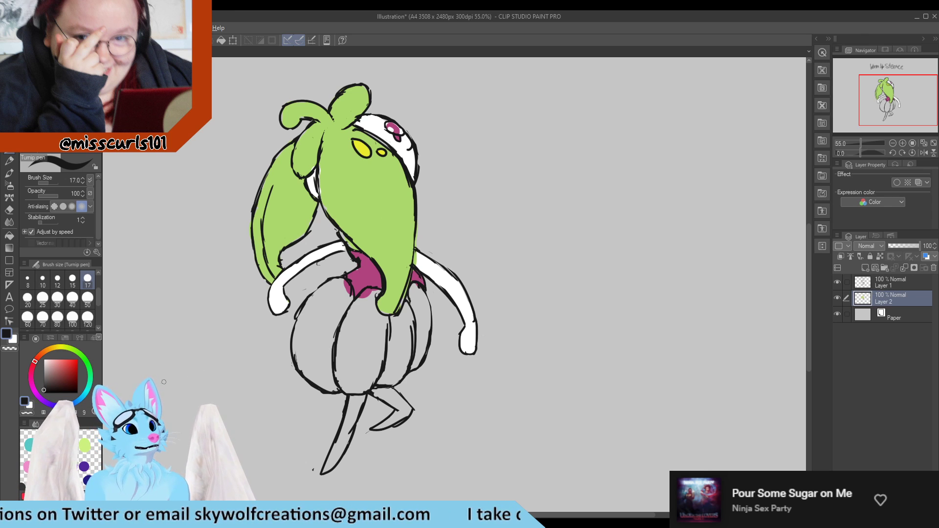
{"action": "double_click", "coordinate": [24, 400]}
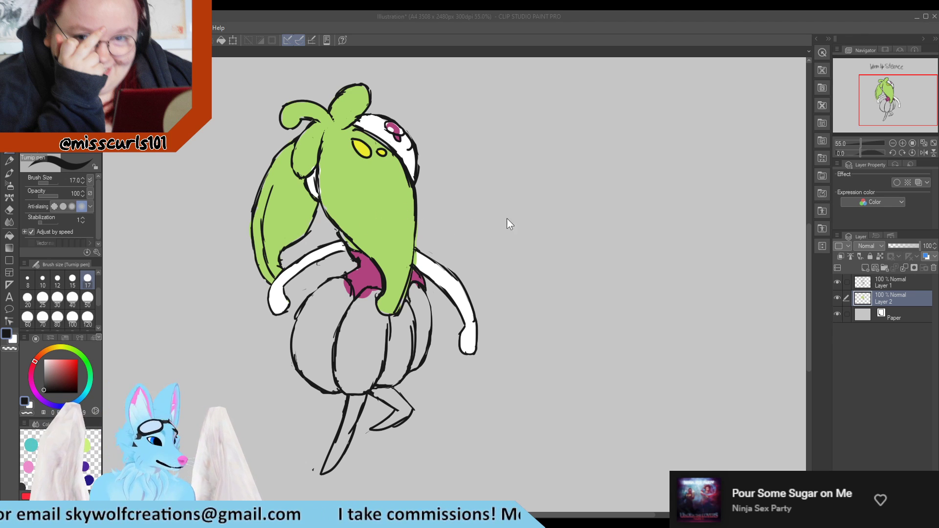
{"action": "left_click", "coordinate": [576, 198]}
{"action": "scroll", "coordinate": [343, 175], "scroll_direction": "up", "scroll_amount": 1}
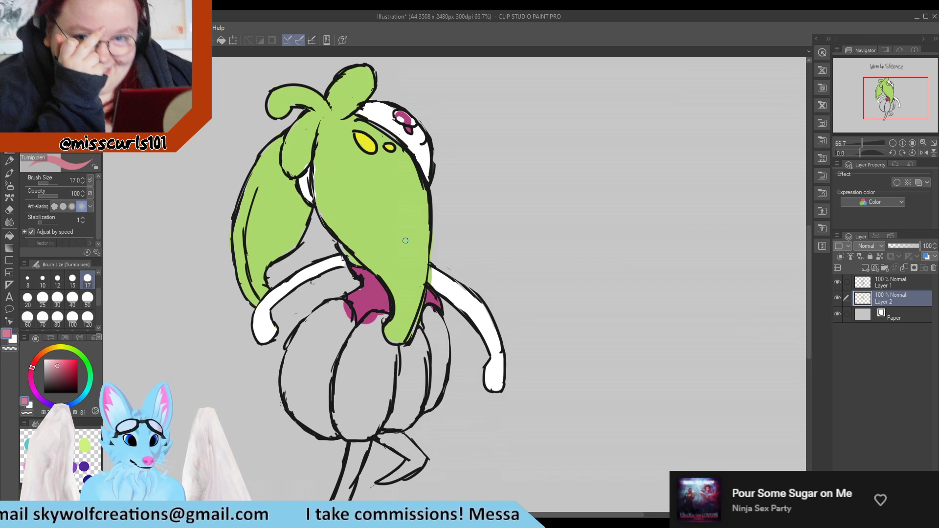
{"action": "left_click_drag", "start_coordinate": [361, 261], "coordinate": [340, 243]}
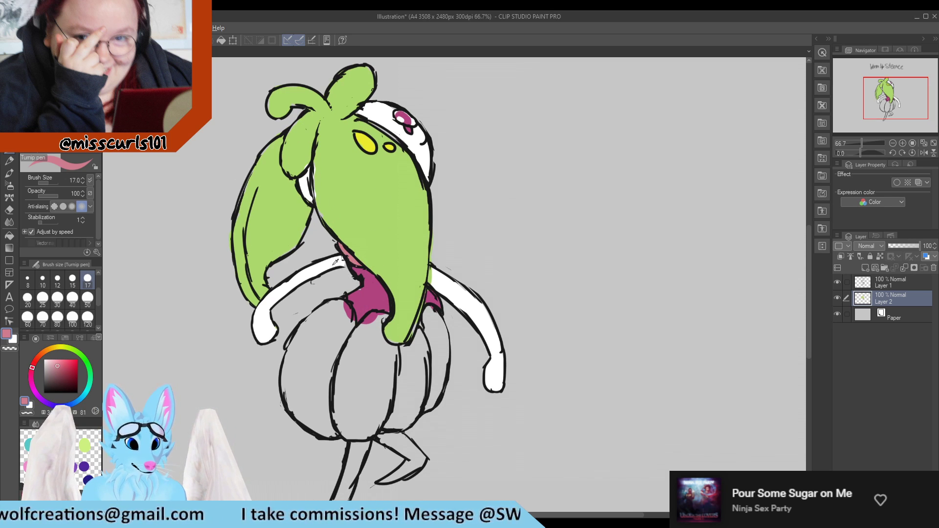
{"action": "left_click", "coordinate": [374, 292], "text": "alt"}
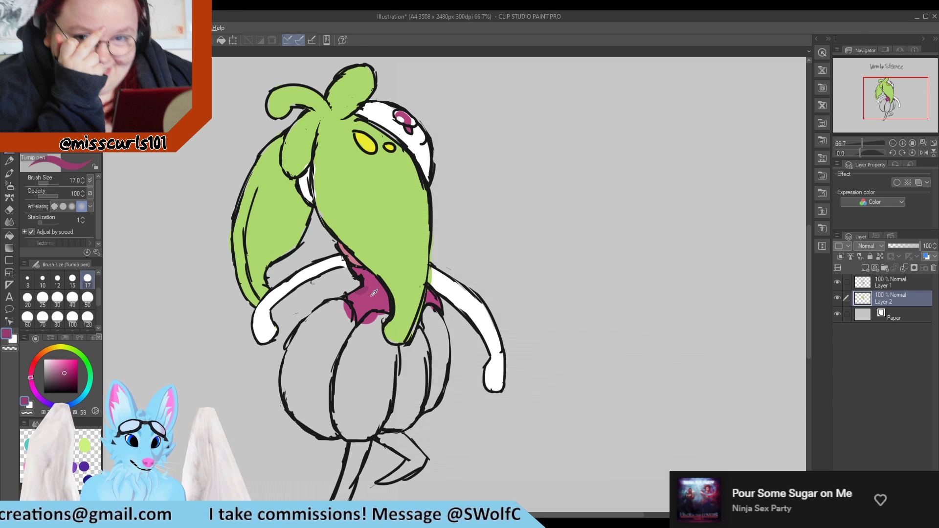
{"action": "left_click", "coordinate": [374, 292], "text": "alt"}
{"action": "left_click_drag", "start_coordinate": [355, 296], "coordinate": [359, 292]}
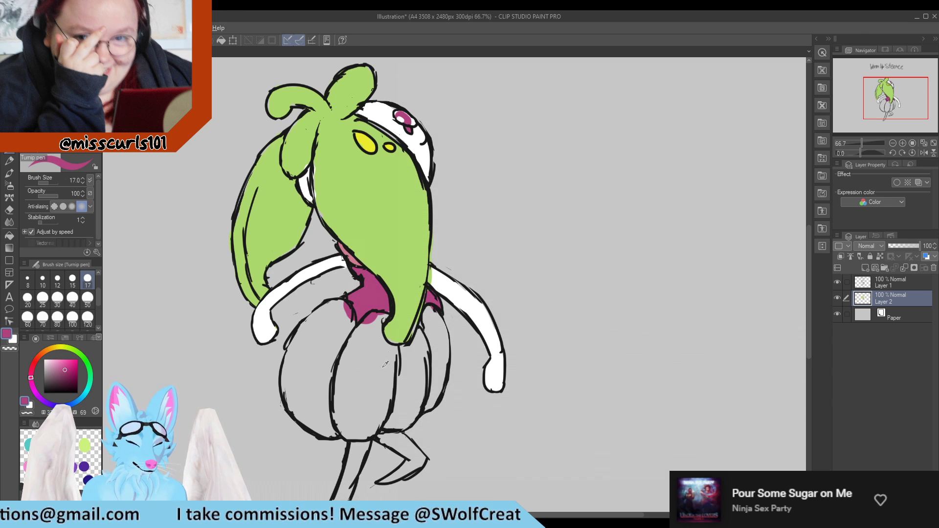
Step: Paint both the straight leg and the bent leg magenta
{"action": "scroll", "coordinate": [343, 124], "scroll_direction": "down", "scroll_amount": 3}
{"action": "scroll", "coordinate": [360, 398], "scroll_direction": "up", "scroll_amount": 2}
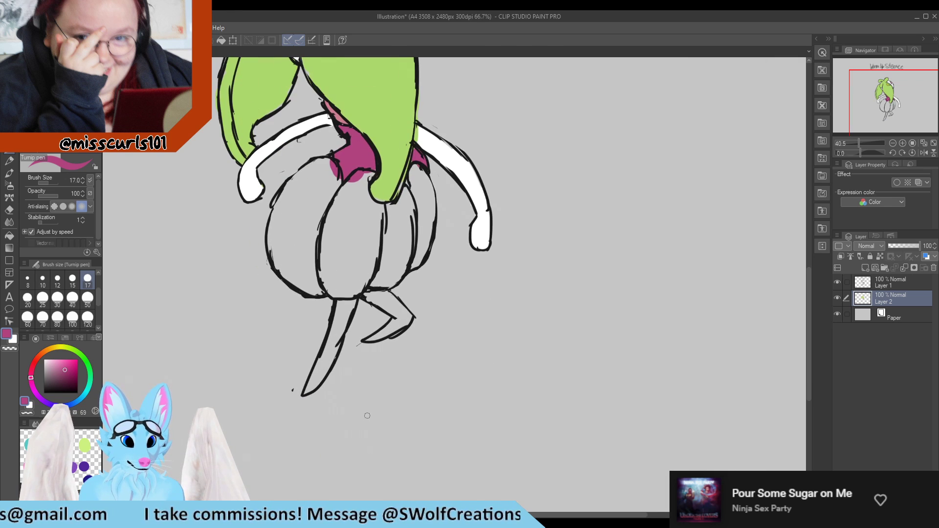
{"action": "mouse_move", "coordinate": [317, 374]}
{"action": "left_mouse_down"}
{"action": "mouse_move", "coordinate": [307, 392]}
{"action": "mouse_move", "coordinate": [354, 301]}
{"action": "mouse_move", "coordinate": [320, 372]}
{"action": "mouse_move", "coordinate": [340, 301]}
{"action": "mouse_move", "coordinate": [342, 310]}
{"action": "left_mouse_up"}
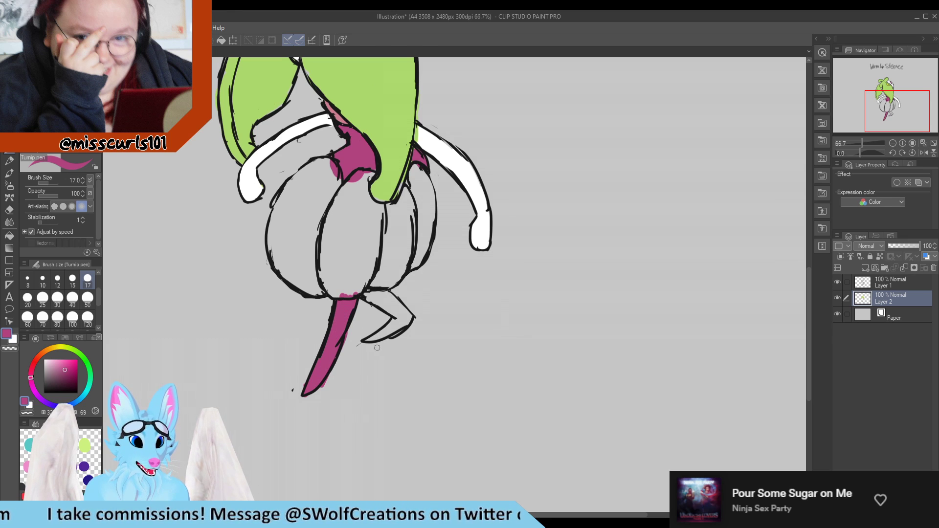
{"action": "mouse_move", "coordinate": [368, 339]}
{"action": "left_mouse_down"}
{"action": "mouse_move", "coordinate": [395, 318]}
{"action": "mouse_move", "coordinate": [393, 331]}
{"action": "mouse_move", "coordinate": [406, 322]}
{"action": "mouse_move", "coordinate": [393, 336]}
{"action": "mouse_move", "coordinate": [389, 311]}
{"action": "mouse_move", "coordinate": [398, 317]}
{"action": "mouse_move", "coordinate": [365, 298]}
{"action": "mouse_move", "coordinate": [367, 285]}
{"action": "mouse_move", "coordinate": [411, 318]}
{"action": "mouse_move", "coordinate": [389, 296]}
{"action": "left_mouse_up"}
Step: Fill all the segments of the rounded body white with a size 120 brush
{"action": "key", "text": "x"}
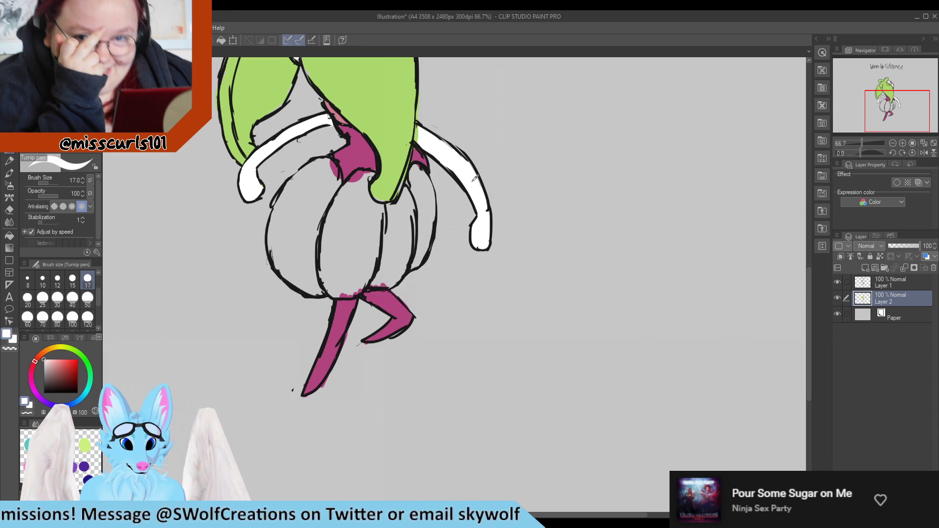
{"action": "left_click", "coordinate": [91, 318]}
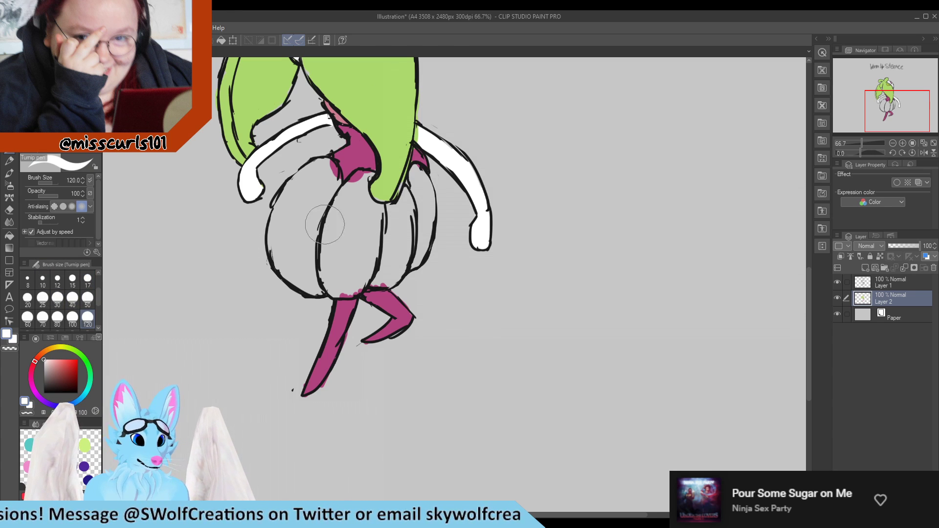
{"action": "mouse_move", "coordinate": [324, 225]}
{"action": "left_mouse_down"}
{"action": "mouse_move", "coordinate": [307, 238]}
{"action": "mouse_move", "coordinate": [325, 270]}
{"action": "mouse_move", "coordinate": [345, 279]}
{"action": "mouse_move", "coordinate": [352, 232]}
{"action": "mouse_move", "coordinate": [333, 215]}
{"action": "mouse_move", "coordinate": [323, 176]}
{"action": "mouse_move", "coordinate": [288, 246]}
{"action": "mouse_move", "coordinate": [308, 188]}
{"action": "mouse_move", "coordinate": [288, 253]}
{"action": "mouse_move", "coordinate": [310, 276]}
{"action": "mouse_move", "coordinate": [331, 216]}
{"action": "mouse_move", "coordinate": [372, 268]}
{"action": "mouse_move", "coordinate": [399, 227]}
{"action": "mouse_move", "coordinate": [381, 269]}
{"action": "mouse_move", "coordinate": [402, 229]}
{"action": "mouse_move", "coordinate": [408, 250]}
{"action": "mouse_move", "coordinate": [415, 207]}
{"action": "mouse_move", "coordinate": [369, 251]}
{"action": "mouse_move", "coordinate": [405, 213]}
{"action": "mouse_move", "coordinate": [419, 170]}
{"action": "mouse_move", "coordinate": [425, 220]}
{"action": "mouse_move", "coordinate": [421, 210]}
{"action": "mouse_move", "coordinate": [350, 201]}
{"action": "mouse_move", "coordinate": [368, 177]}
{"action": "mouse_move", "coordinate": [361, 206]}
{"action": "left_mouse_up"}
Step: Tidy the colour edges around the central leaf's tip, upper torso and right arm with a size 17 brush in the matching colours
{"action": "left_click", "coordinate": [87, 297]}
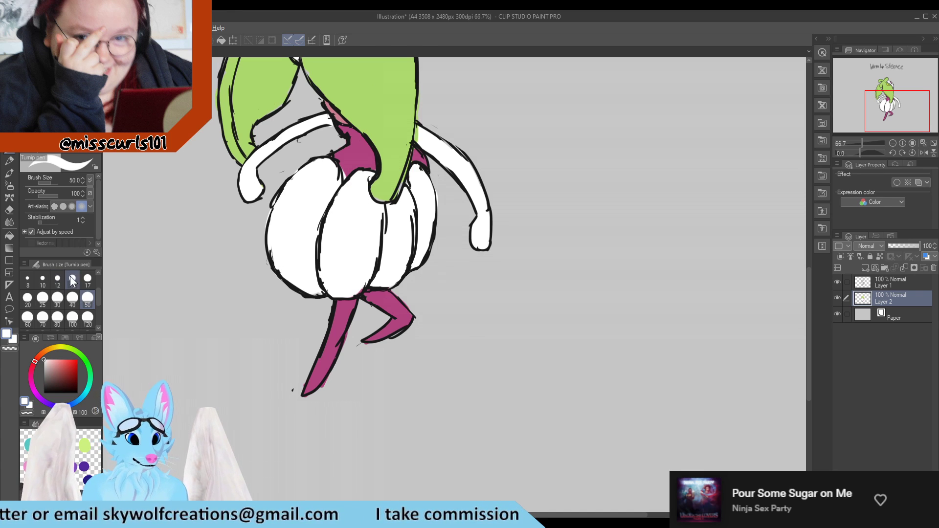
{"action": "left_click", "coordinate": [87, 278]}
{"action": "left_click", "coordinate": [373, 158], "text": "alt"}
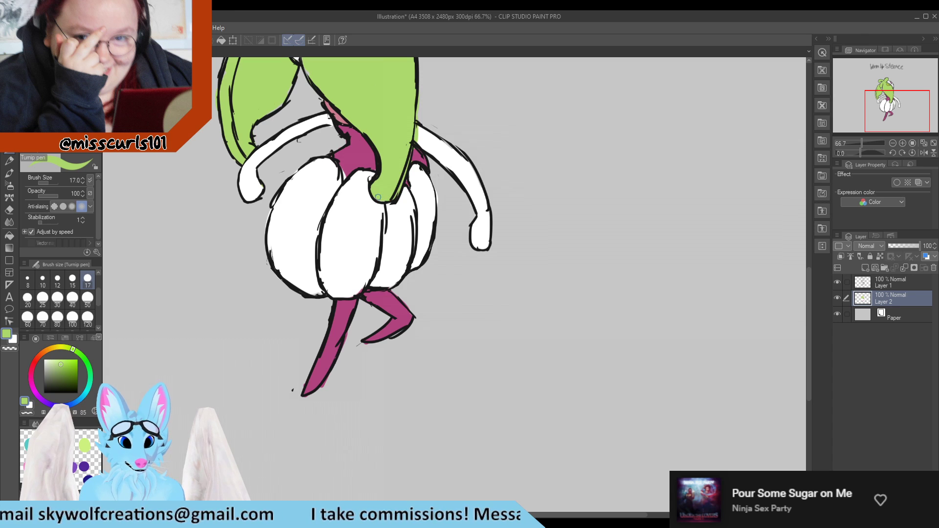
{"action": "mouse_move", "coordinate": [345, 166]}
{"action": "left_mouse_down"}
{"action": "mouse_move", "coordinate": [343, 178]}
{"action": "mouse_move", "coordinate": [357, 173]}
{"action": "left_mouse_up"}
{"action": "scroll", "coordinate": [365, 151], "scroll_direction": "down", "scroll_amount": 3}
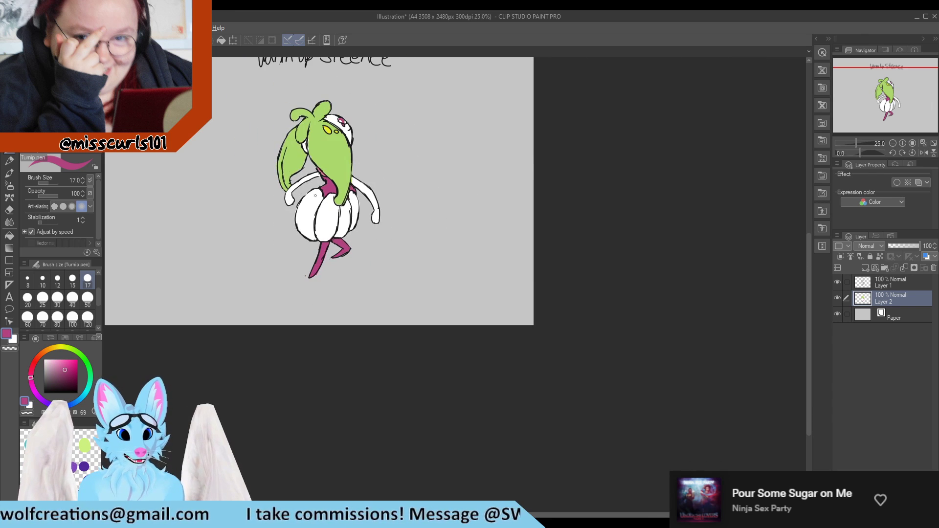
{"action": "scroll", "coordinate": [329, 162], "scroll_direction": "up", "scroll_amount": 2}
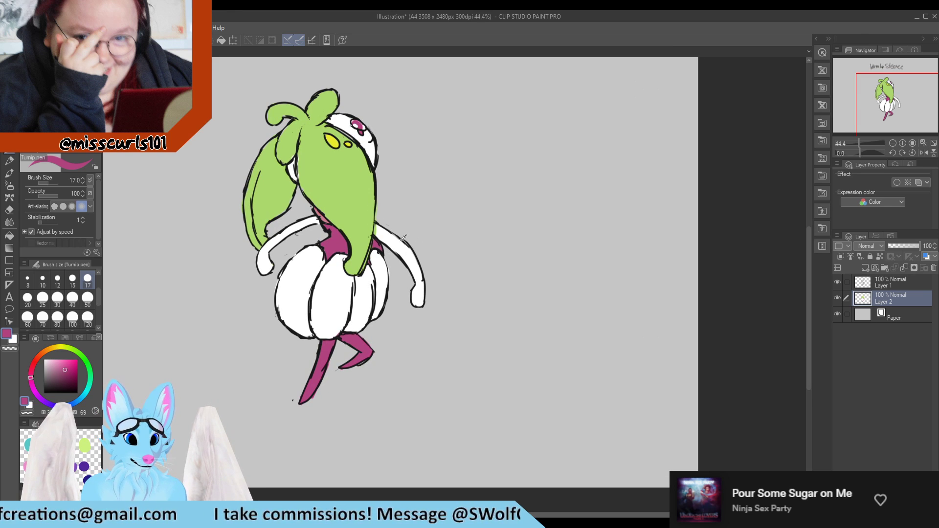
{"action": "left_click", "coordinate": [397, 236], "text": "alt"}
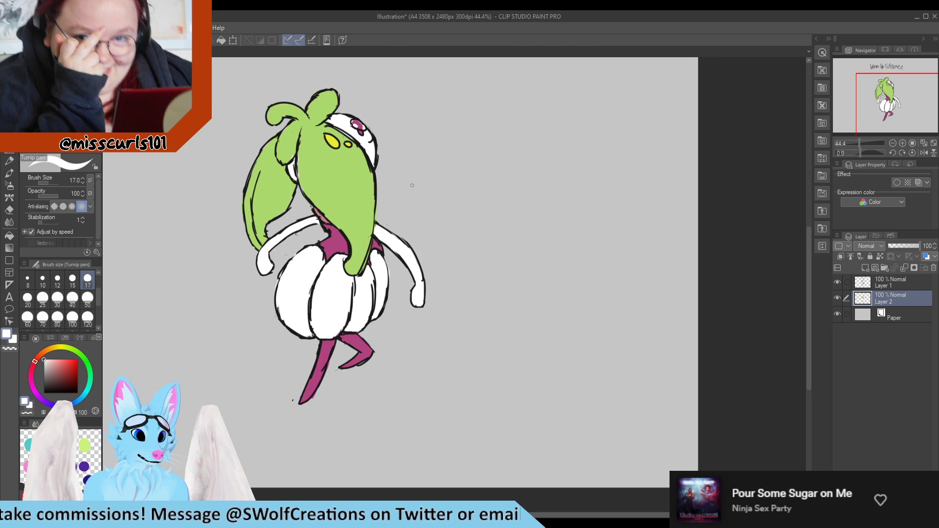
{"action": "scroll", "coordinate": [414, 183], "scroll_direction": "down", "scroll_amount": 5}
{"action": "scroll", "coordinate": [346, 120], "scroll_direction": "up", "scroll_amount": 6}
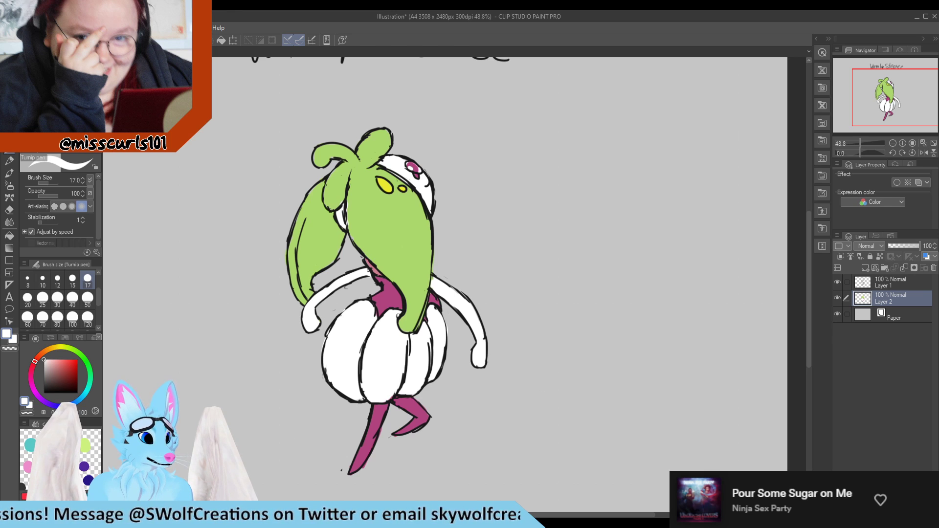
Step: Paint the inner surface of the rear drooping leaf a darker, muted green
{"action": "double_click", "coordinate": [27, 401]}
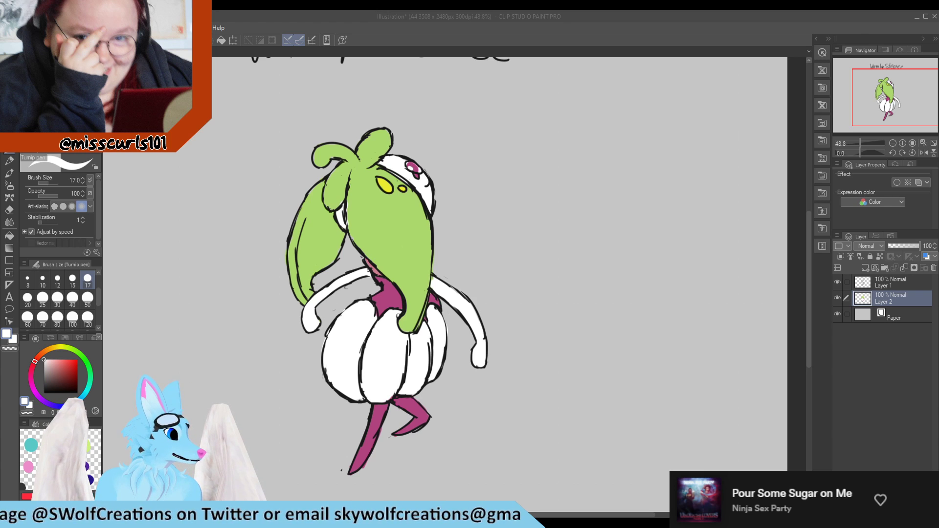
{"action": "left_click", "coordinate": [579, 195]}
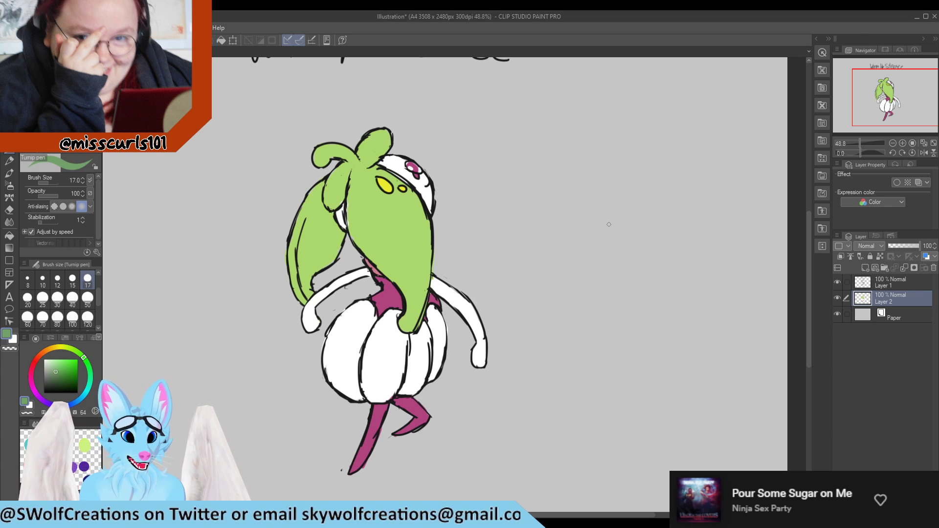
{"action": "left_click_drag", "start_coordinate": [316, 206], "coordinate": [304, 233]}
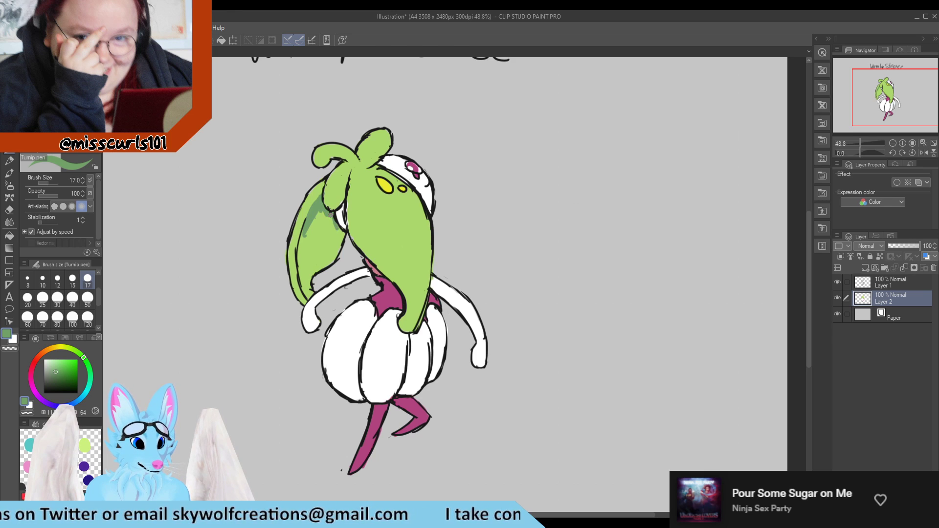
{"action": "mouse_move", "coordinate": [334, 247]}
{"action": "left_mouse_down"}
{"action": "mouse_move", "coordinate": [315, 253]}
{"action": "mouse_move", "coordinate": [312, 221]}
{"action": "mouse_move", "coordinate": [308, 248]}
{"action": "mouse_move", "coordinate": [316, 252]}
{"action": "mouse_move", "coordinate": [317, 210]}
{"action": "mouse_move", "coordinate": [318, 250]}
{"action": "mouse_move", "coordinate": [325, 217]}
{"action": "mouse_move", "coordinate": [333, 223]}
{"action": "left_mouse_up"}
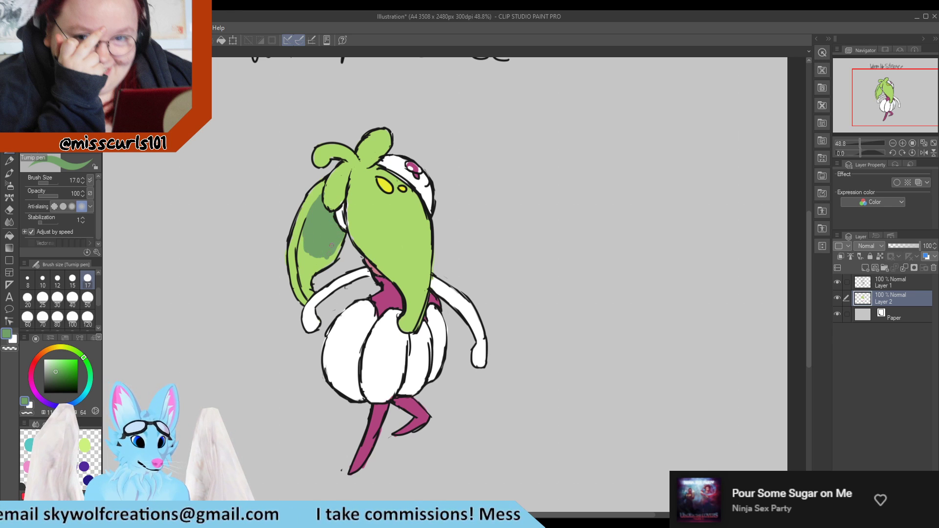
{"action": "left_click_drag", "start_coordinate": [310, 256], "coordinate": [344, 236]}
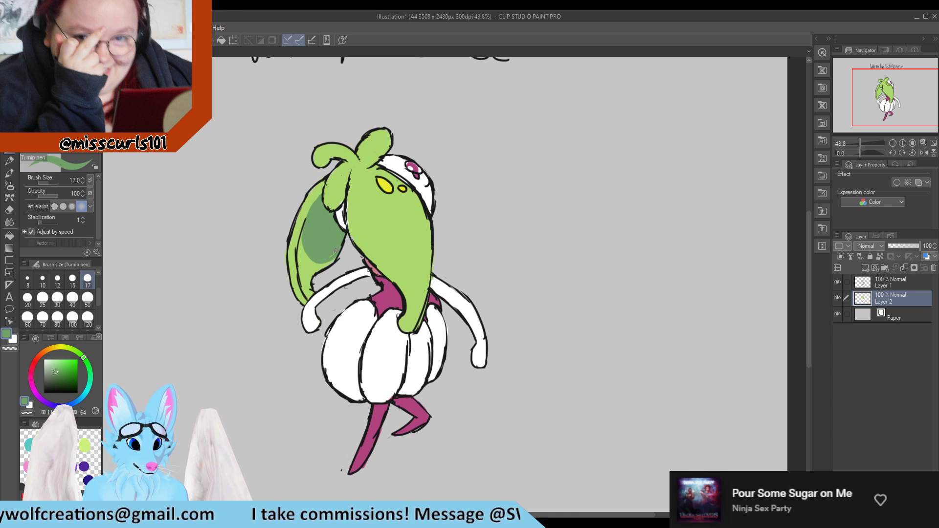
Step: Shade the white face beside the central leaf and the top of the forehead with a pale lavender-blue
{"action": "left_click", "coordinate": [361, 213], "text": "alt"}
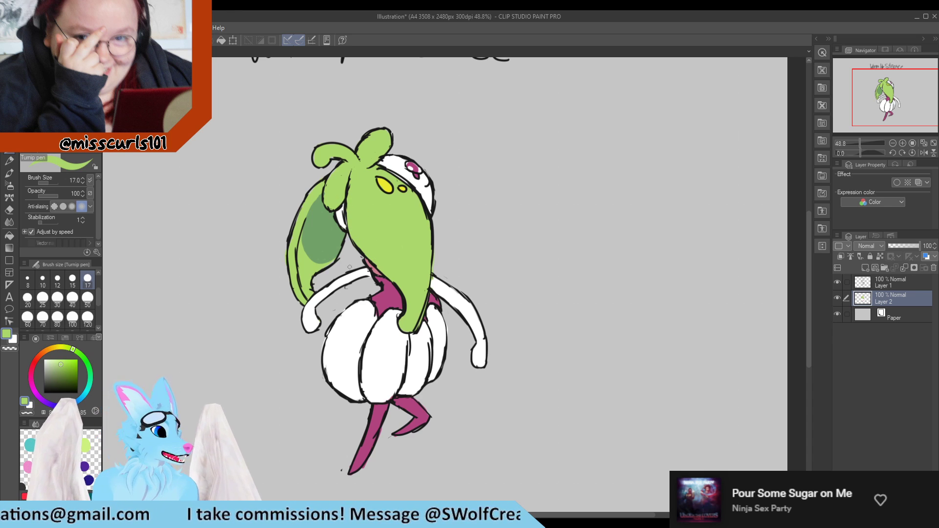
{"action": "double_click", "coordinate": [27, 401]}
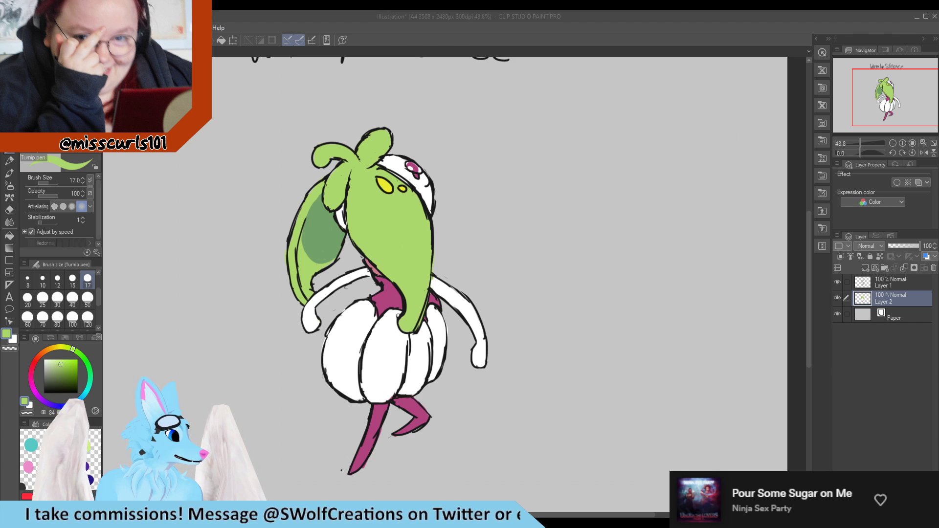
{"action": "left_click", "coordinate": [575, 195]}
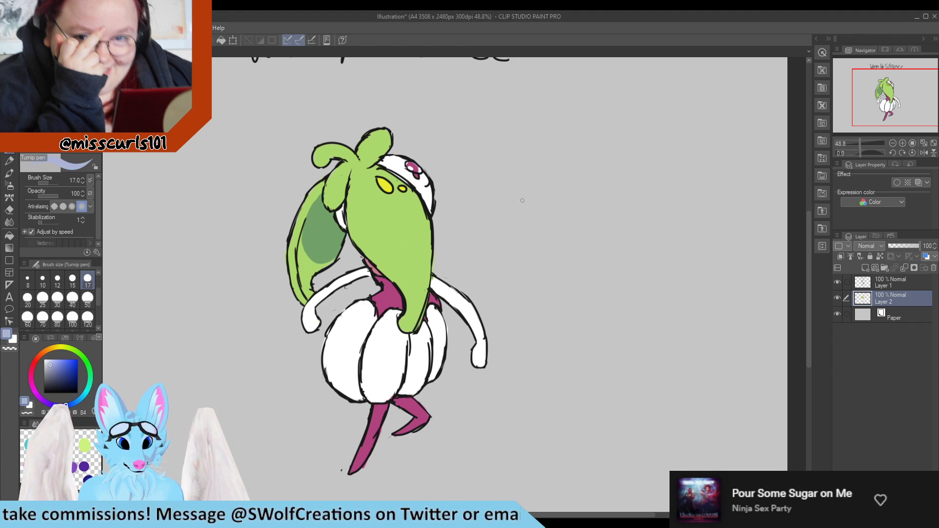
{"action": "scroll", "coordinate": [369, 190], "scroll_direction": "up", "scroll_amount": 2}
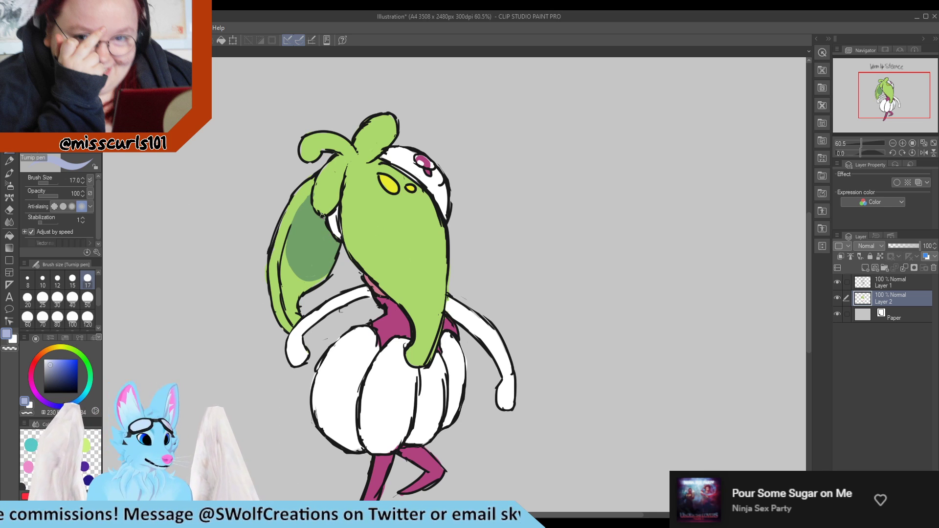
{"action": "mouse_move", "coordinate": [322, 215]}
{"action": "left_mouse_down"}
{"action": "mouse_move", "coordinate": [334, 238]}
{"action": "mouse_move", "coordinate": [340, 230]}
{"action": "left_mouse_up"}
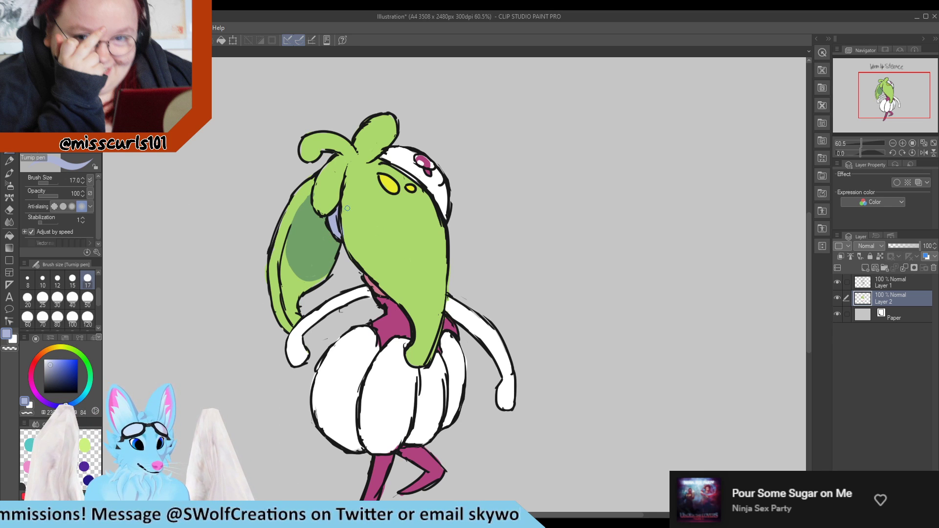
{"action": "left_click_drag", "start_coordinate": [383, 155], "coordinate": [382, 156]}
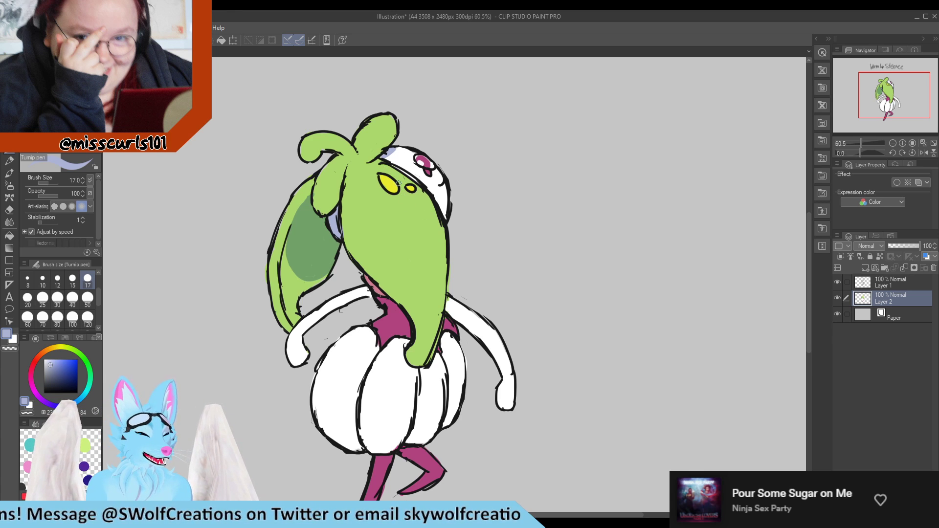
{"action": "left_click", "coordinate": [399, 156], "text": "alt"}
{"action": "left_click_drag", "start_coordinate": [394, 151], "coordinate": [388, 154]}
{"action": "left_click", "coordinate": [392, 148], "text": "alt"}
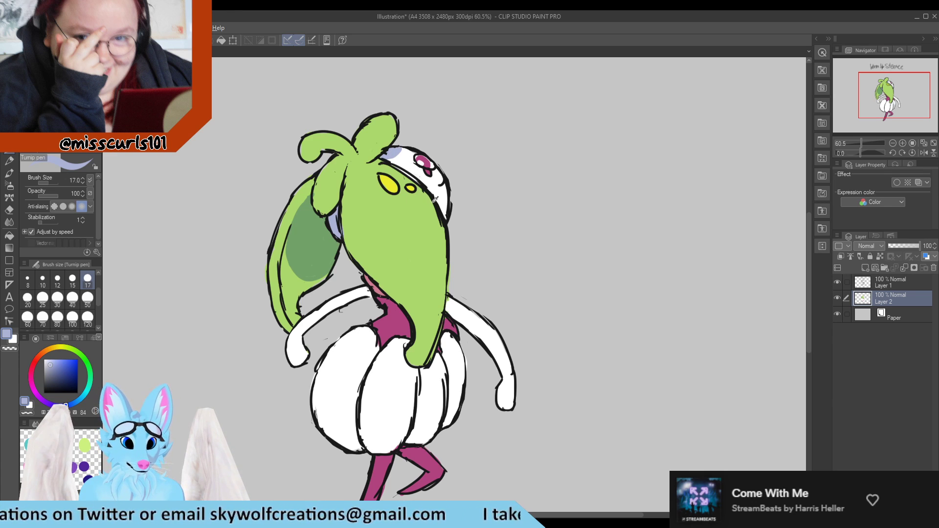
Step: Add lavender-blue shadows to the upper parts of both white arms and trim the left arm's shadow with white
{"action": "left_click", "coordinate": [455, 306], "text": "alt"}
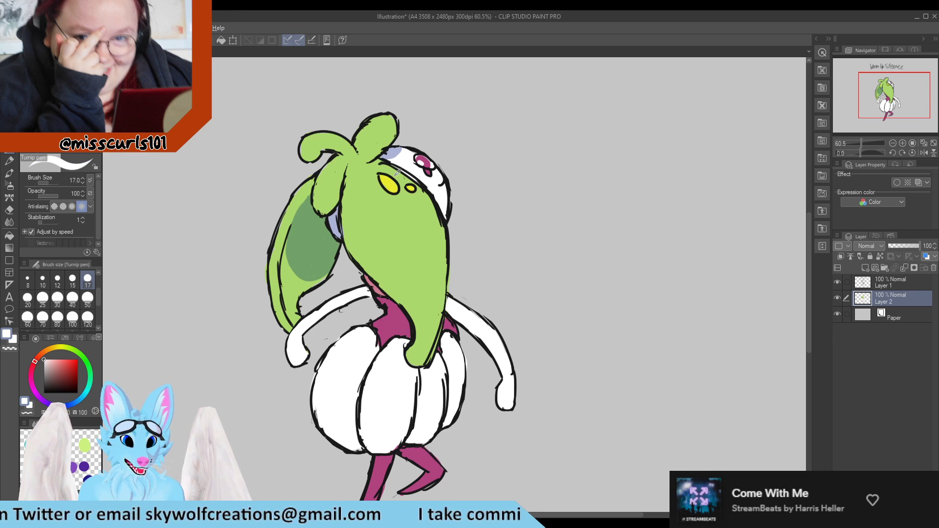
{"action": "left_click", "coordinate": [396, 153], "text": "alt"}
{"action": "left_click_drag", "start_coordinate": [446, 309], "coordinate": [470, 335]}
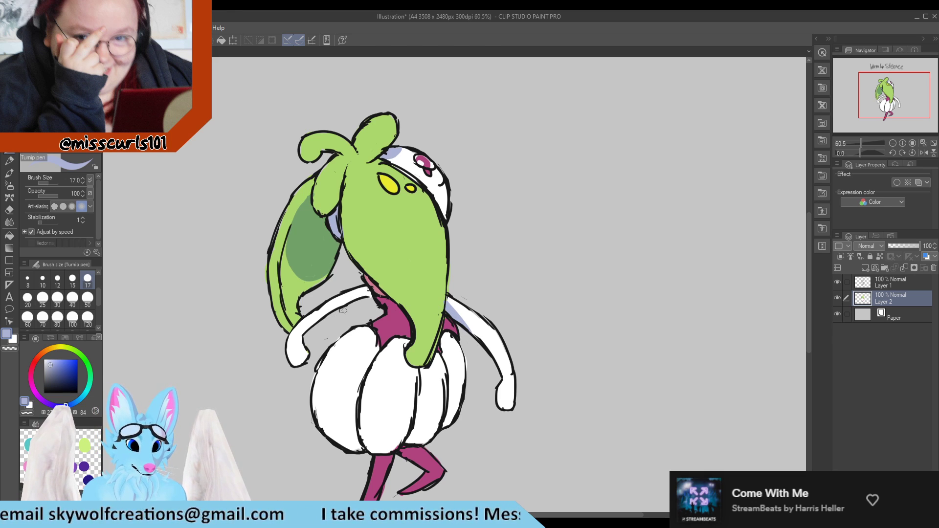
{"action": "left_click_drag", "start_coordinate": [366, 290], "coordinate": [343, 303]}
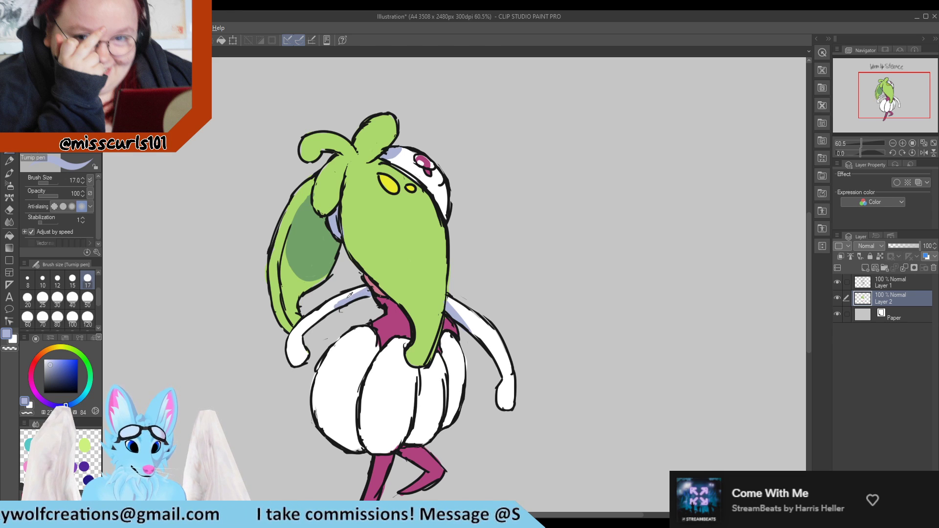
{"action": "left_click", "coordinate": [326, 305], "text": "alt"}
{"action": "left_click_drag", "start_coordinate": [334, 306], "coordinate": [350, 296]}
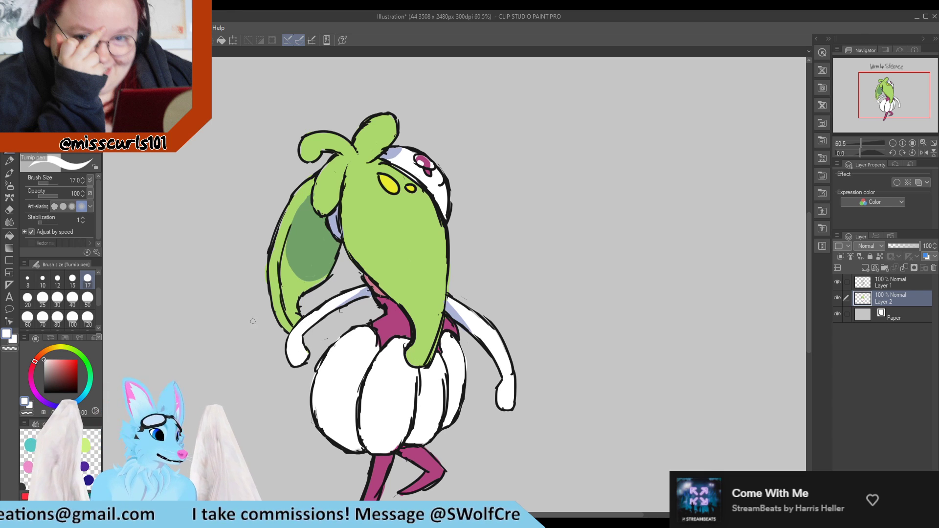
Step: Paint a darker magenta-purple shadow on the upper torso beside the central leaf, refining its edge with the base magenta
{"action": "scroll", "coordinate": [64, 300], "scroll_direction": "down", "scroll_amount": 1}
{"action": "scroll", "coordinate": [374, 313], "scroll_direction": "up", "scroll_amount": 4}
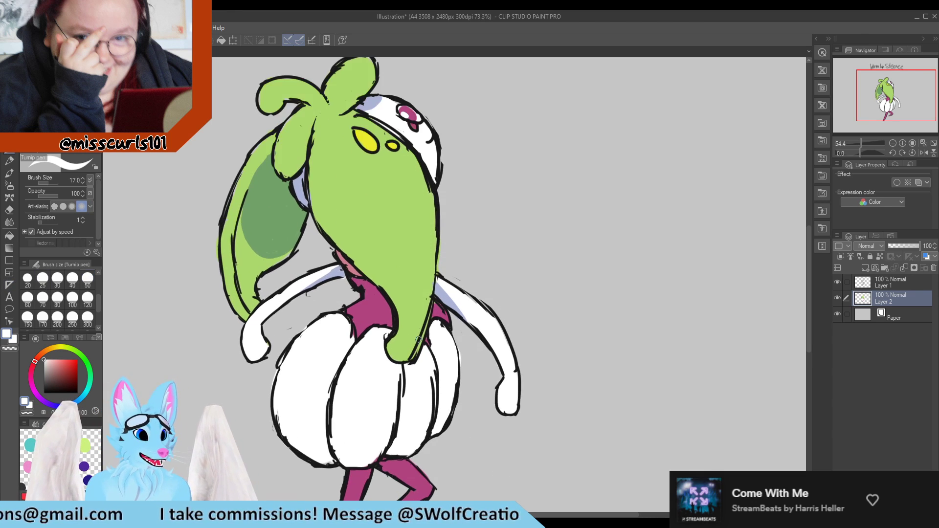
{"action": "left_click", "coordinate": [374, 313], "text": "alt"}
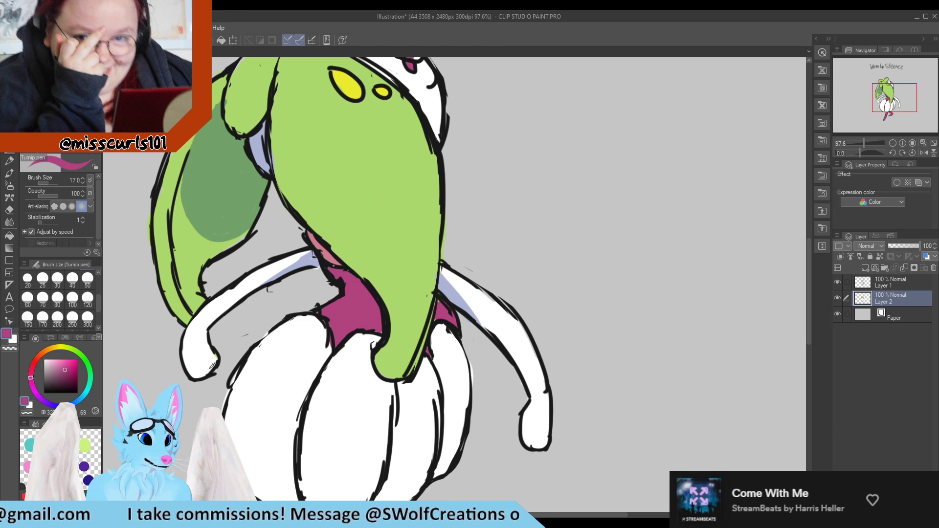
{"action": "left_click", "coordinate": [32, 384]}
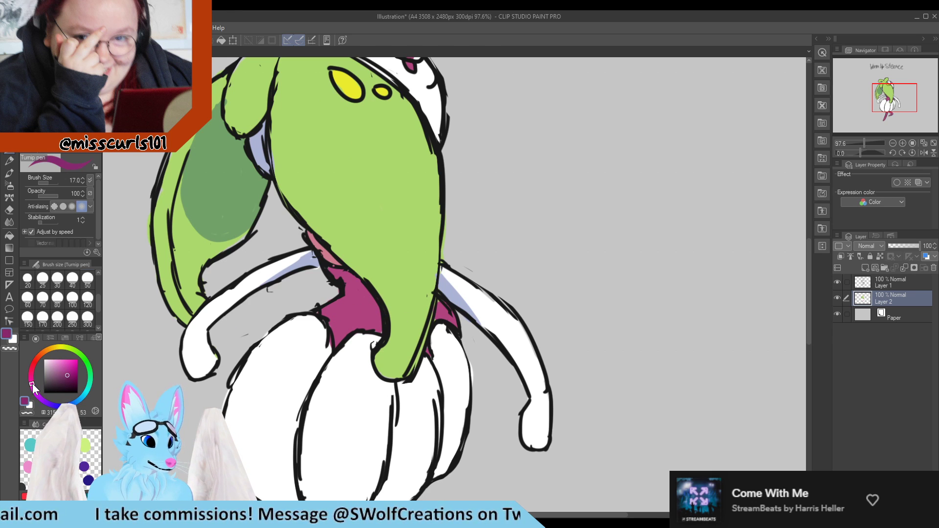
{"action": "mouse_move", "coordinate": [345, 297]}
{"action": "left_mouse_down"}
{"action": "mouse_move", "coordinate": [376, 296]}
{"action": "mouse_move", "coordinate": [350, 302]}
{"action": "mouse_move", "coordinate": [361, 294]}
{"action": "mouse_move", "coordinate": [341, 290]}
{"action": "mouse_move", "coordinate": [364, 293]}
{"action": "mouse_move", "coordinate": [337, 301]}
{"action": "mouse_move", "coordinate": [344, 310]}
{"action": "mouse_move", "coordinate": [368, 298]}
{"action": "mouse_move", "coordinate": [341, 304]}
{"action": "left_mouse_up"}
{"action": "left_click", "coordinate": [345, 310], "text": "alt"}
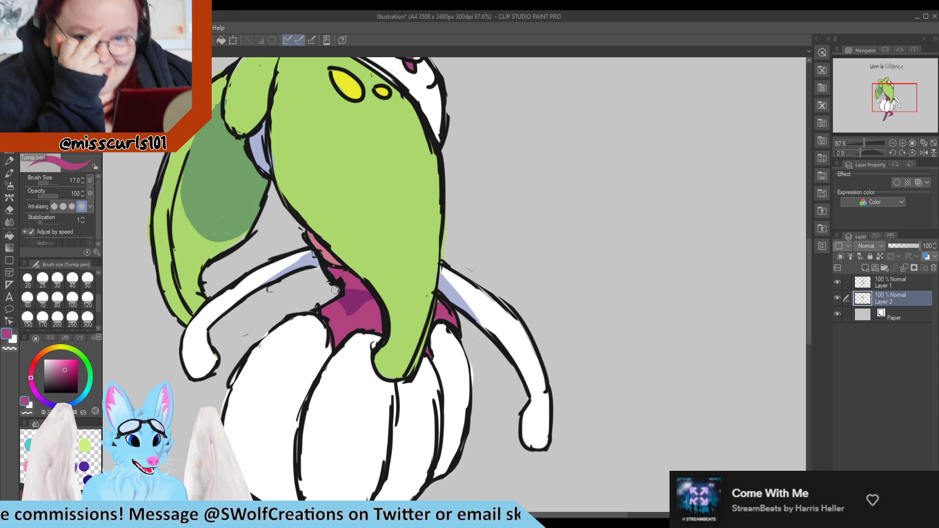
{"action": "key", "text": "e"}
{"action": "key", "text": "p"}
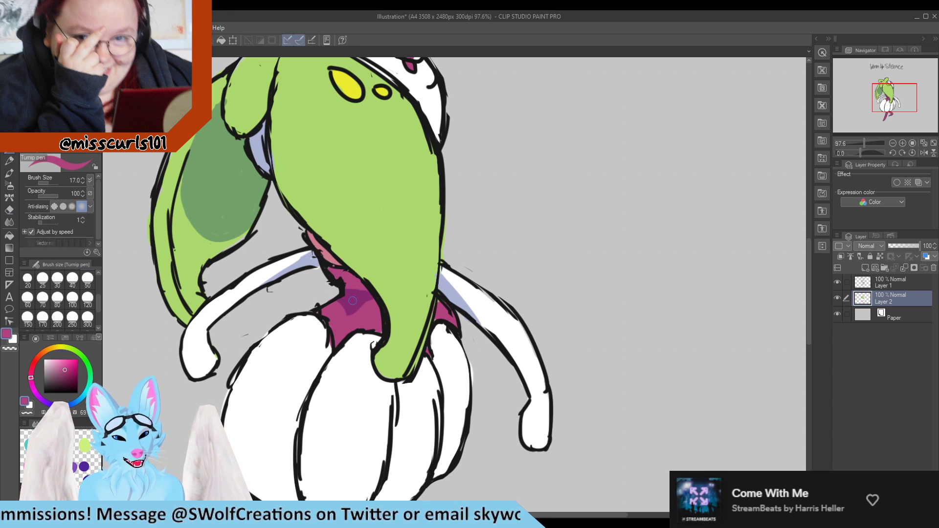
{"action": "left_click", "coordinate": [355, 304], "text": "alt"}
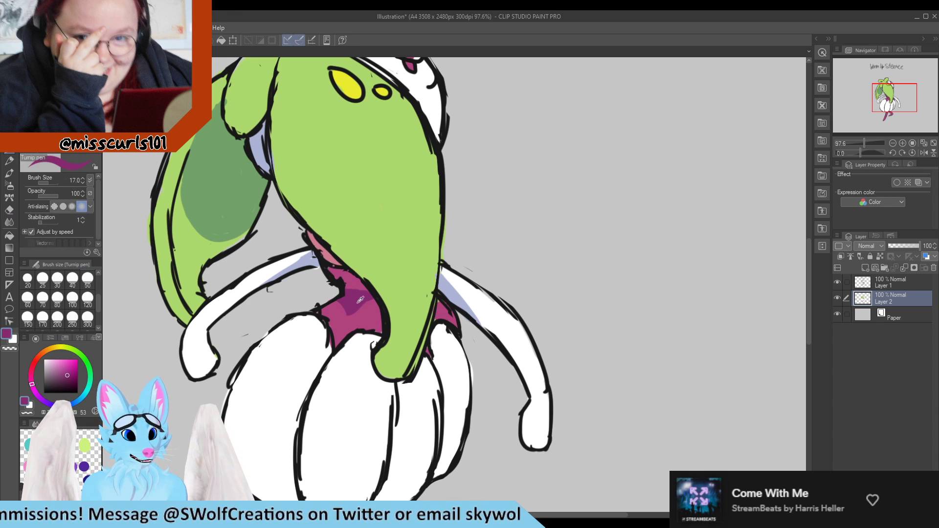
{"action": "left_click", "coordinate": [438, 314], "text": "alt"}
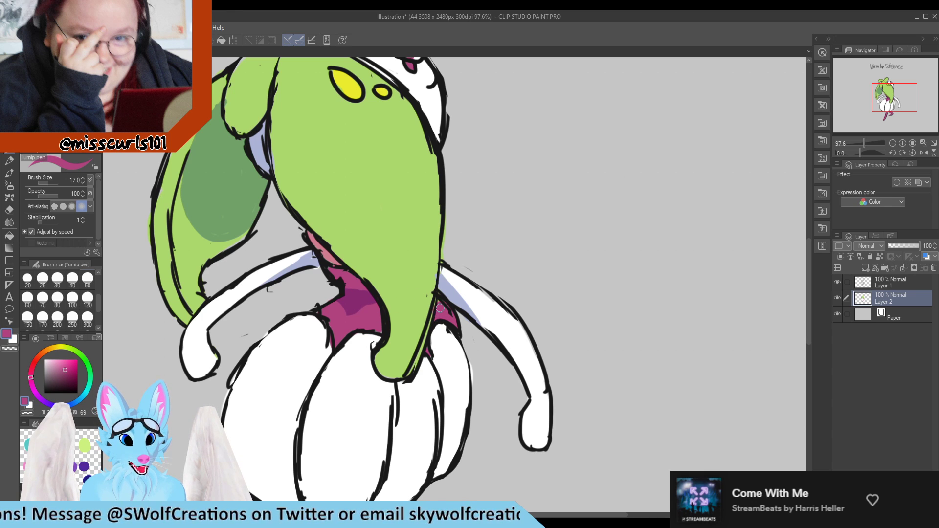
Step: Repaint the torso shadow a deeper purple and reshape its lower edge
{"action": "left_click", "coordinate": [359, 299], "text": "alt"}
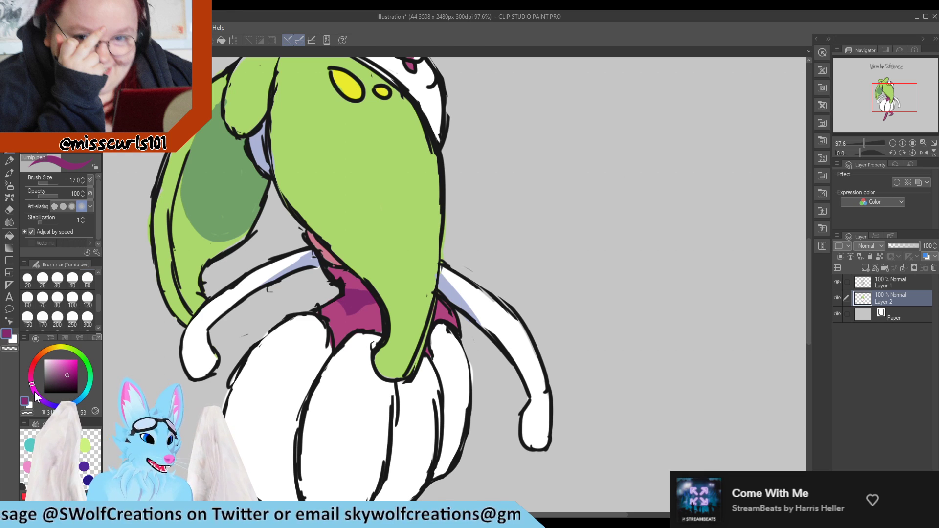
{"action": "left_click", "coordinate": [73, 376]}
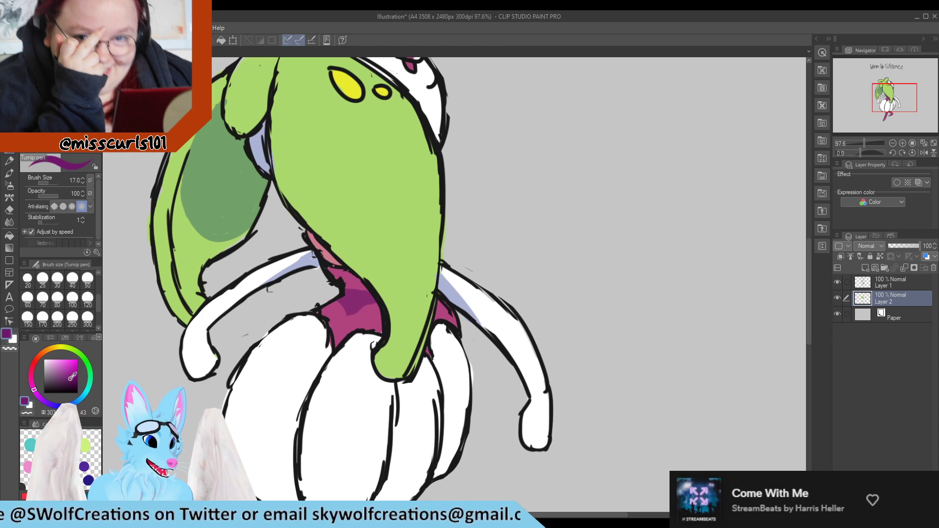
{"action": "mouse_move", "coordinate": [344, 299]}
{"action": "left_mouse_down"}
{"action": "mouse_move", "coordinate": [346, 309]}
{"action": "mouse_move", "coordinate": [348, 294]}
{"action": "mouse_move", "coordinate": [371, 293]}
{"action": "mouse_move", "coordinate": [362, 306]}
{"action": "mouse_move", "coordinate": [369, 313]}
{"action": "mouse_move", "coordinate": [372, 301]}
{"action": "left_mouse_up"}
{"action": "scroll", "coordinate": [367, 240], "scroll_direction": "down", "scroll_amount": 9}
{"action": "scroll", "coordinate": [386, 226], "scroll_direction": "up", "scroll_amount": 8}
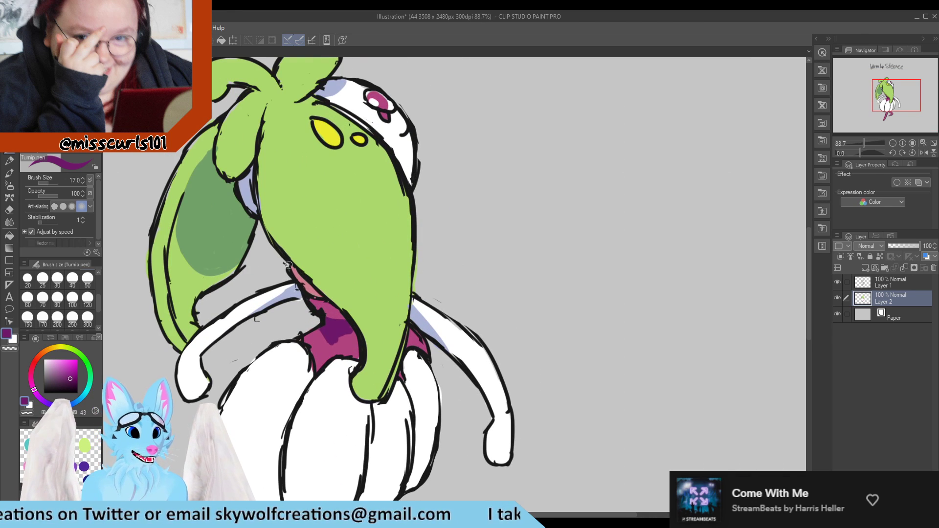
{"action": "left_click", "coordinate": [312, 343], "text": "alt"}
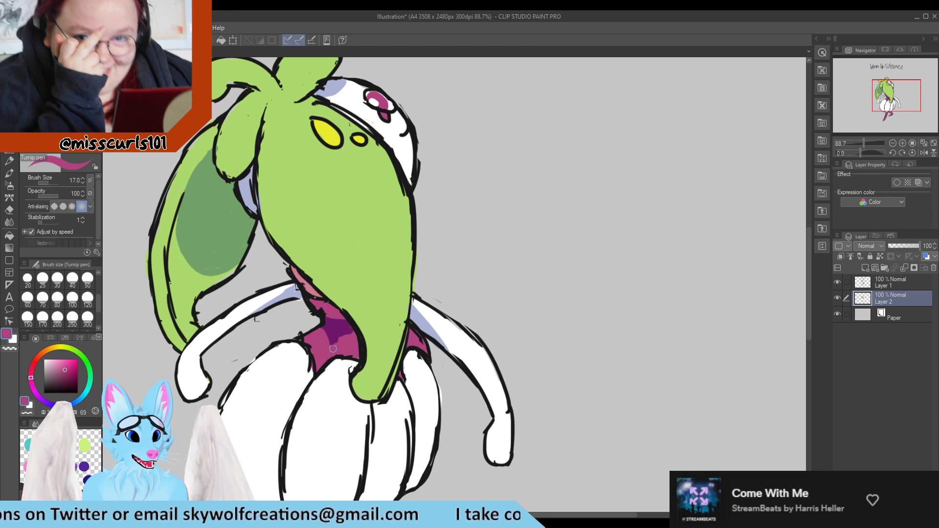
{"action": "left_click", "coordinate": [340, 329], "text": "alt"}
{"action": "mouse_move", "coordinate": [326, 329]}
{"action": "left_mouse_down"}
{"action": "mouse_move", "coordinate": [329, 339]}
{"action": "mouse_move", "coordinate": [356, 330]}
{"action": "left_mouse_up"}
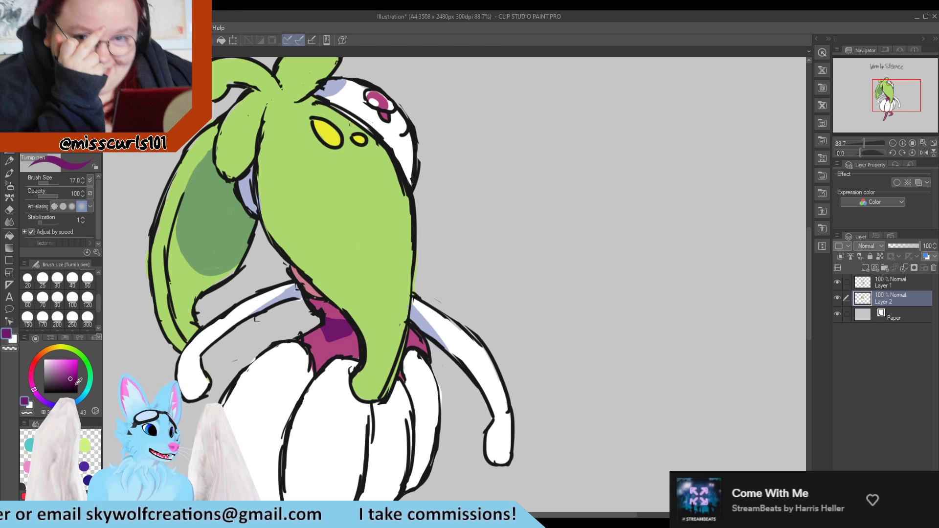
Step: Recolour the torso shadow with a slightly lighter, bluer purple
{"action": "left_click", "coordinate": [72, 374]}
{"action": "left_click_drag", "start_coordinate": [66, 377], "coordinate": [66, 376]}
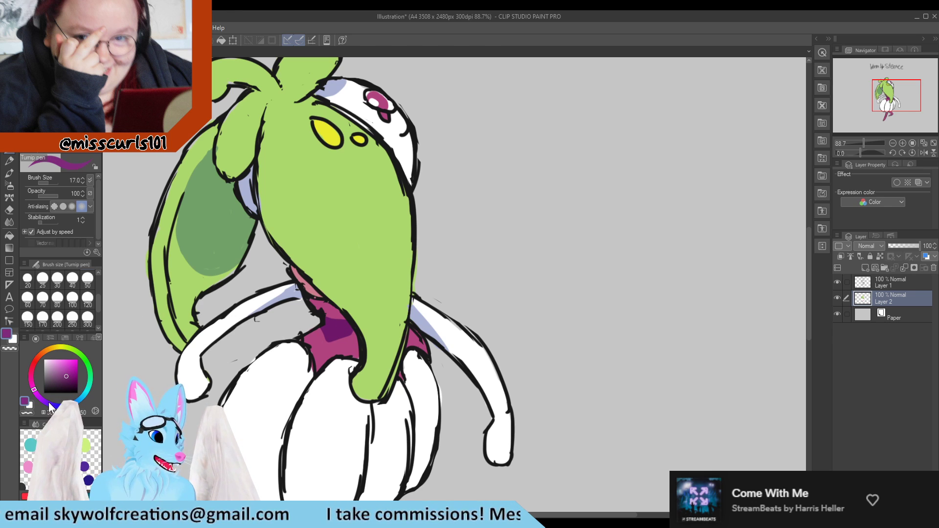
{"action": "mouse_move", "coordinate": [337, 328]}
{"action": "left_mouse_down"}
{"action": "mouse_move", "coordinate": [329, 339]}
{"action": "mouse_move", "coordinate": [345, 334]}
{"action": "mouse_move", "coordinate": [344, 325]}
{"action": "mouse_move", "coordinate": [327, 324]}
{"action": "mouse_move", "coordinate": [355, 329]}
{"action": "left_mouse_up"}
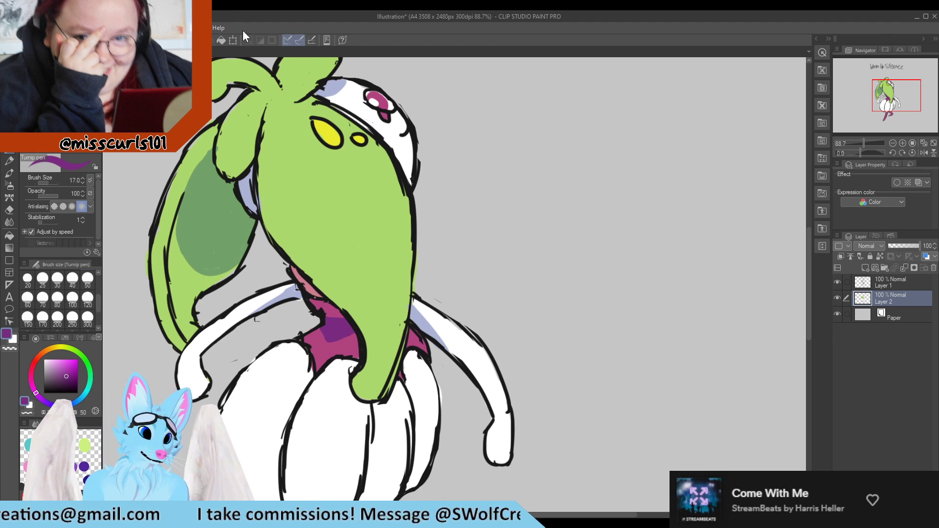
Step: Add purple shadows at the tops of both legs and along the bent leg's lower section
{"action": "scroll", "coordinate": [399, 169], "scroll_direction": "down", "scroll_amount": 10}
{"action": "scroll", "coordinate": [397, 382], "scroll_direction": "up", "scroll_amount": 9}
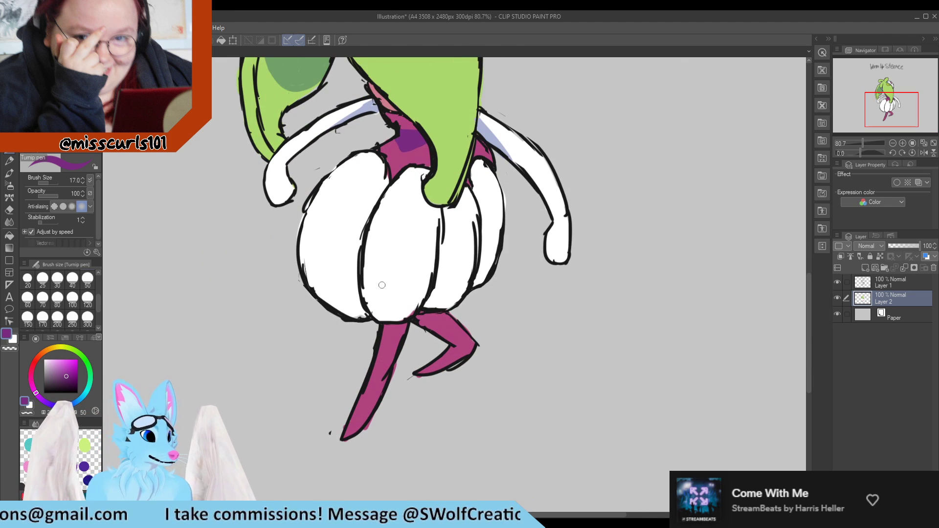
{"action": "mouse_move", "coordinate": [425, 317]}
{"action": "left_mouse_down"}
{"action": "mouse_move", "coordinate": [443, 317]}
{"action": "mouse_move", "coordinate": [377, 331]}
{"action": "mouse_move", "coordinate": [454, 347]}
{"action": "mouse_move", "coordinate": [432, 360]}
{"action": "mouse_move", "coordinate": [453, 367]}
{"action": "mouse_move", "coordinate": [434, 363]}
{"action": "left_mouse_up"}
{"action": "left_click", "coordinate": [446, 365], "text": "alt"}
{"action": "left_click", "coordinate": [435, 319], "text": "alt"}
Step: Erase stray colour outside the leg outlines and touch up the edges in matching magenta and white
{"action": "key", "text": "e"}
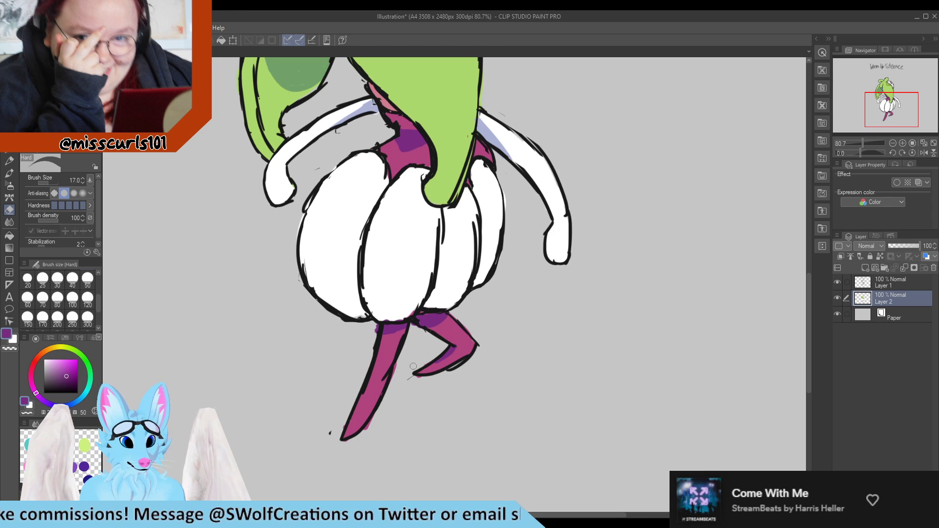
{"action": "left_click_drag", "start_coordinate": [385, 337], "coordinate": [376, 334]}
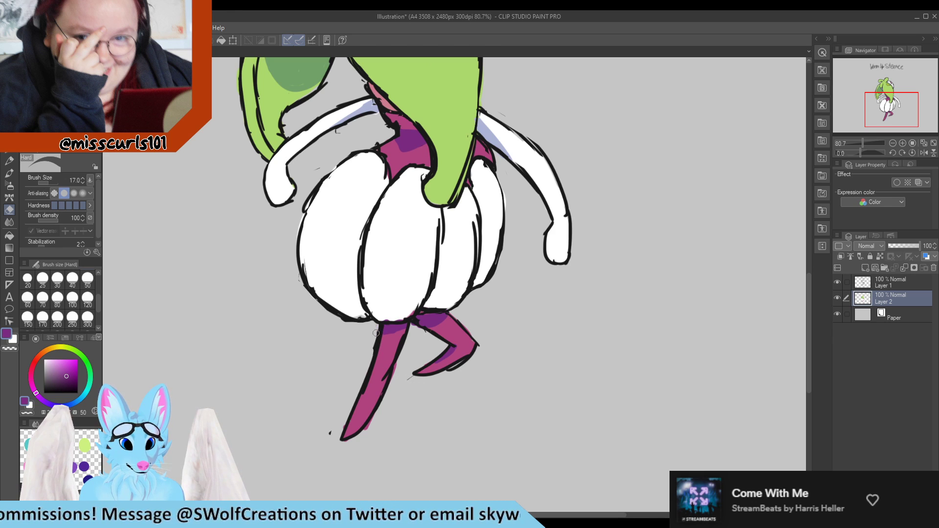
{"action": "left_click_drag", "start_coordinate": [362, 433], "coordinate": [349, 446]}
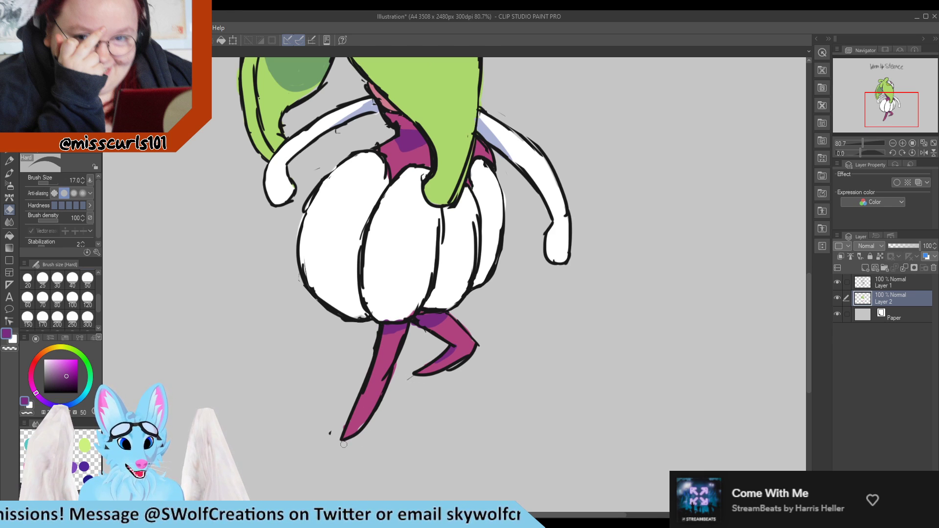
{"action": "key", "text": "p"}
{"action": "left_click", "coordinate": [353, 426], "text": "alt"}
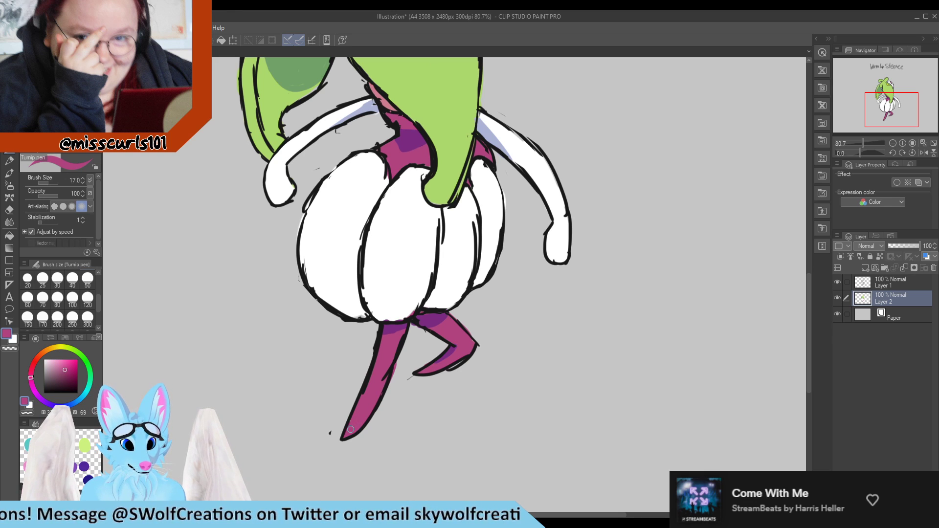
{"action": "key", "text": "e"}
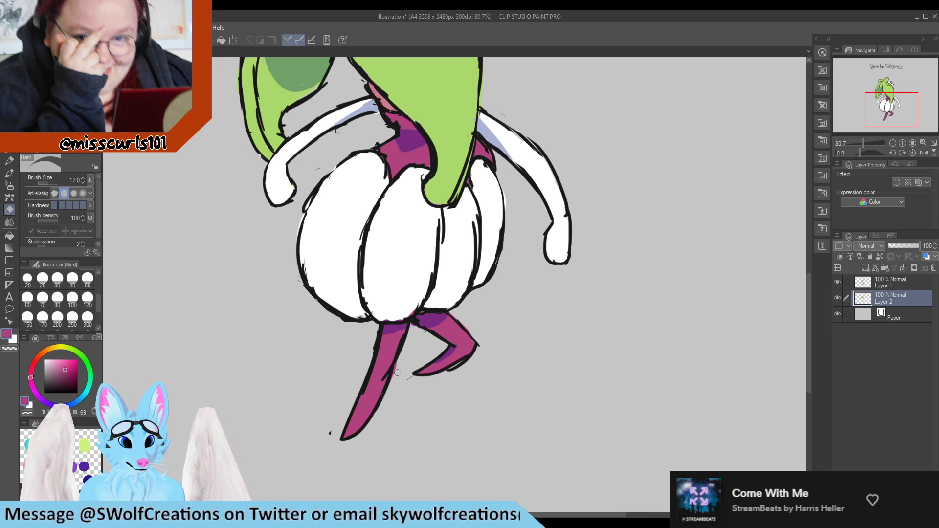
{"action": "key", "text": "p"}
{"action": "left_click", "coordinate": [401, 291], "text": "alt"}
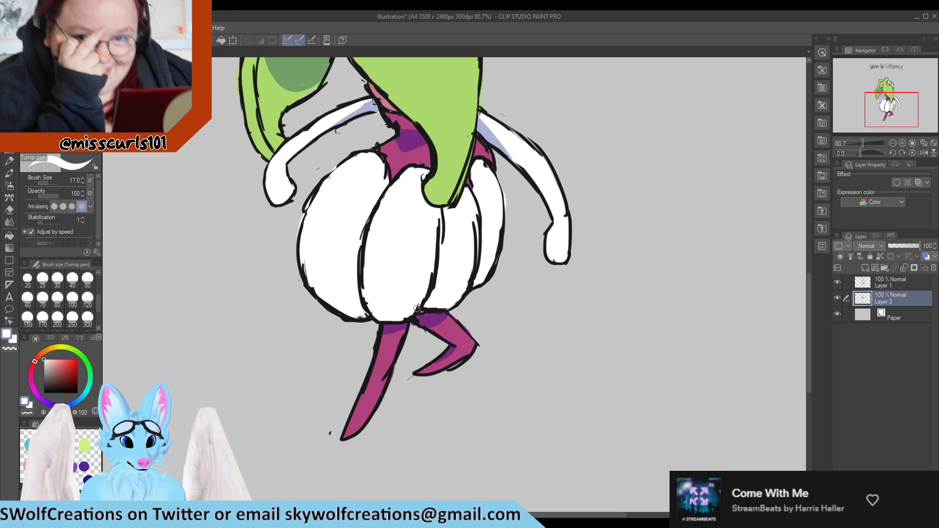
Step: Shade the lower edge of the small hanging leaf beside the head in darker green, trimming it with the leaf's light green
{"action": "scroll", "coordinate": [394, 232], "scroll_direction": "down", "scroll_amount": 3}
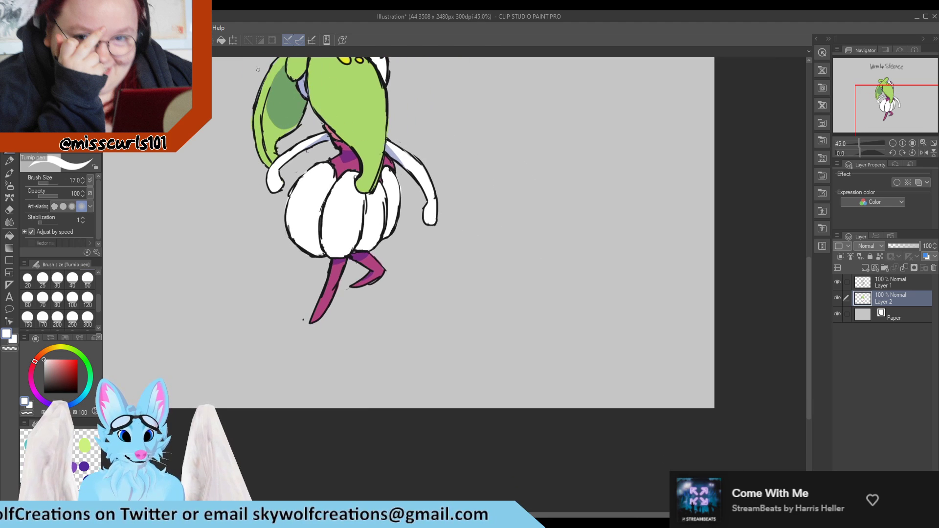
{"action": "scroll", "coordinate": [394, 232], "scroll_direction": "up", "scroll_amount": 1}
{"action": "scroll", "coordinate": [394, 232], "scroll_direction": "down", "scroll_amount": 4}
{"action": "scroll", "coordinate": [336, 220], "scroll_direction": "up", "scroll_amount": 2}
{"action": "scroll", "coordinate": [431, 242], "scroll_direction": "up", "scroll_amount": 2}
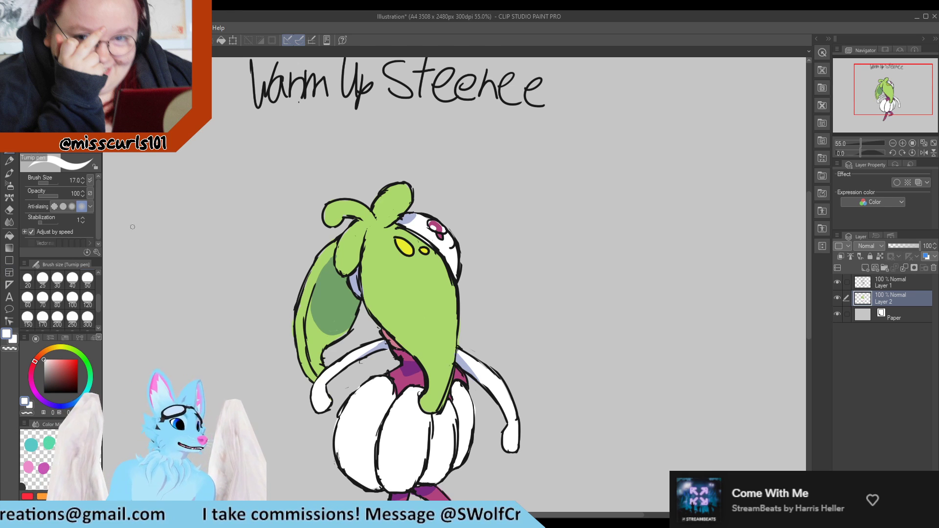
{"action": "left_click", "coordinate": [338, 295], "text": "alt"}
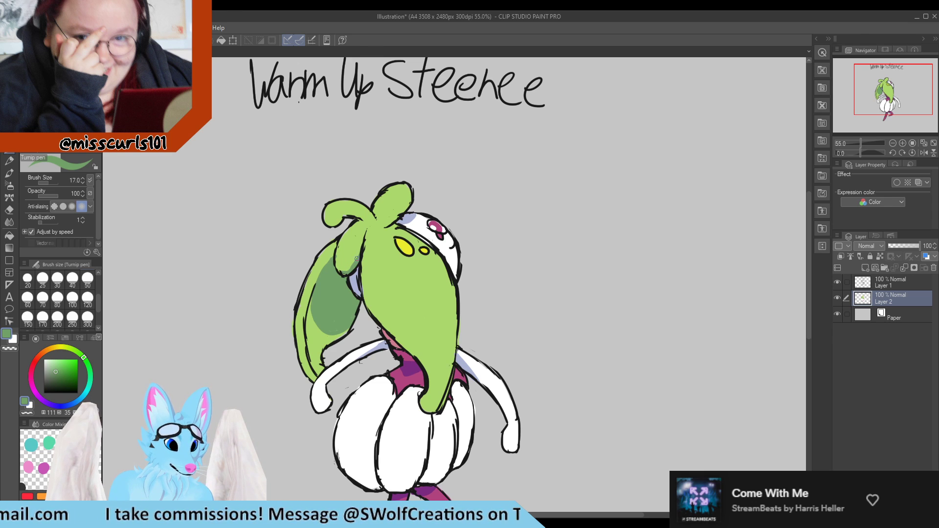
{"action": "left_click", "coordinate": [361, 249], "text": "alt"}
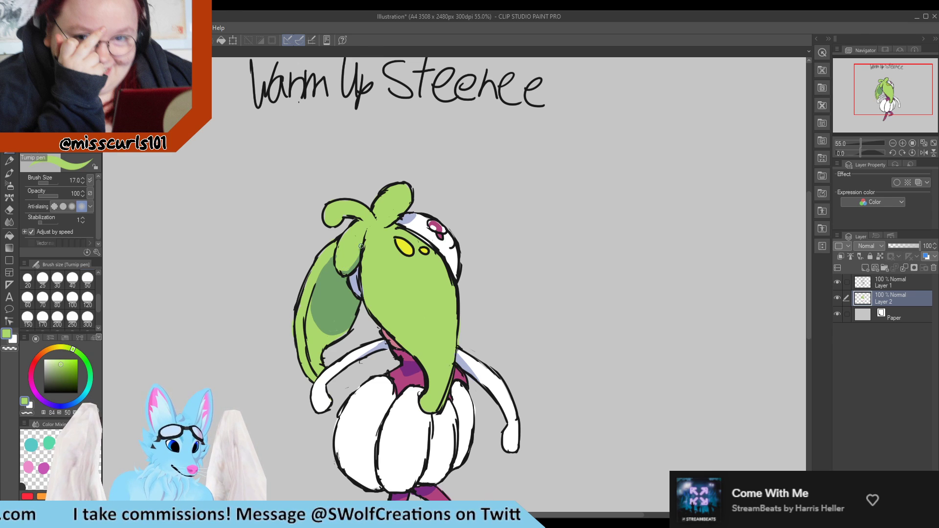
{"action": "left_click", "coordinate": [343, 280], "text": "alt"}
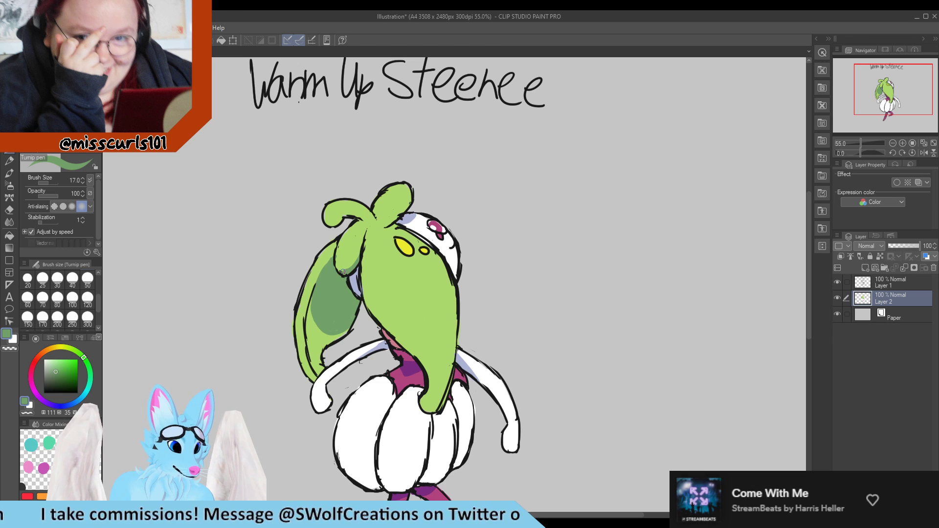
{"action": "left_click", "coordinate": [340, 264], "text": "alt"}
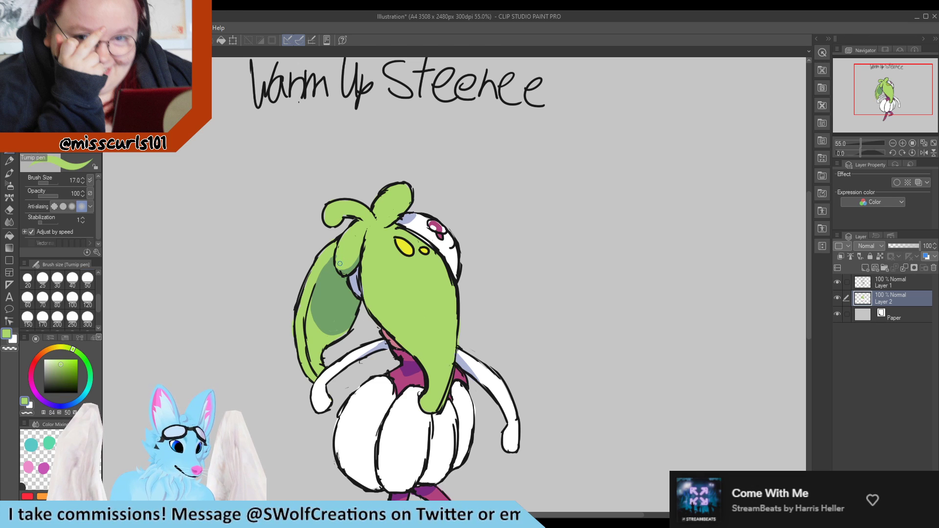
{"action": "left_click", "coordinate": [329, 291], "text": "alt"}
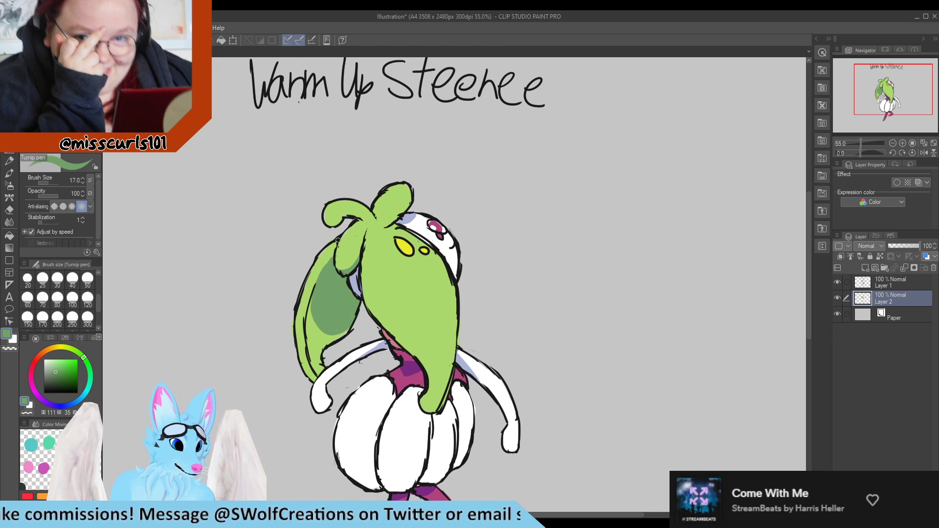
Step: Add a darker green shadow inside the curve near the long front leaf's tip and trim its edge with light green
{"action": "left_click_drag", "start_coordinate": [389, 228], "coordinate": [402, 228]}
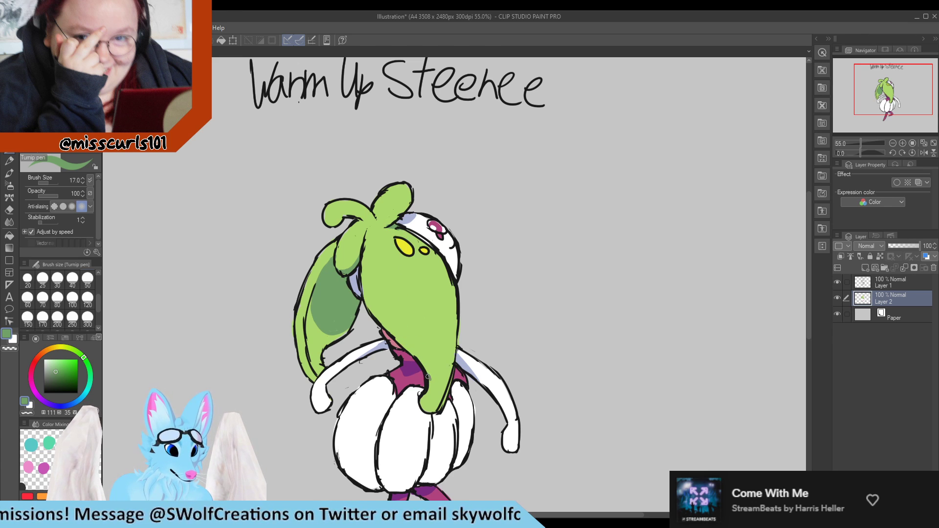
{"action": "mouse_move", "coordinate": [428, 376]}
{"action": "left_mouse_down"}
{"action": "mouse_move", "coordinate": [427, 389]}
{"action": "mouse_move", "coordinate": [432, 377]}
{"action": "left_mouse_up"}
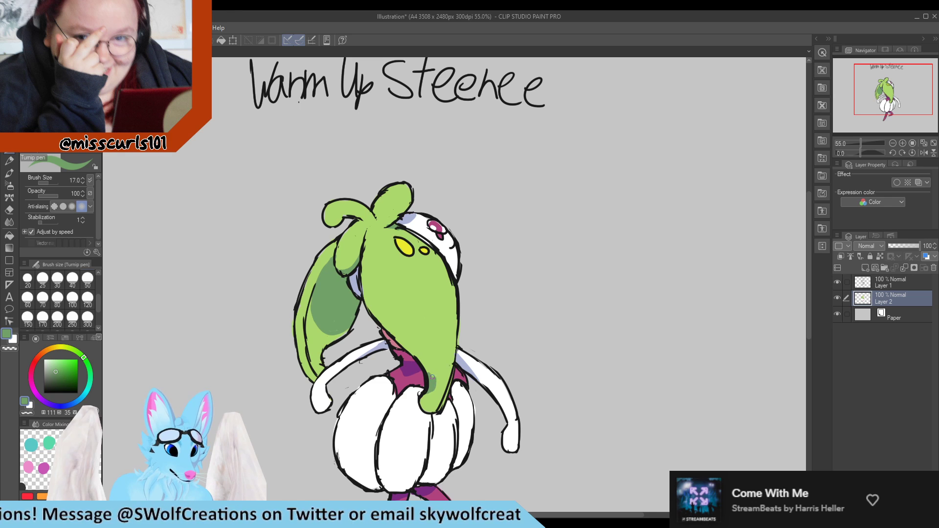
{"action": "left_click", "coordinate": [438, 374], "text": "alt"}
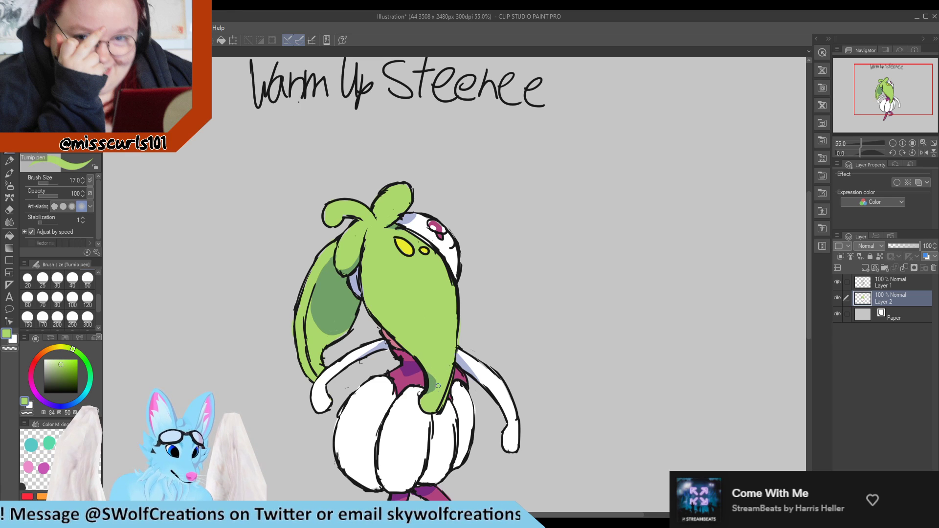
Step: Shade the underside of the curled leaf on top of the head in darker green, refining it with light green
{"action": "left_click", "coordinate": [351, 258], "text": "alt"}
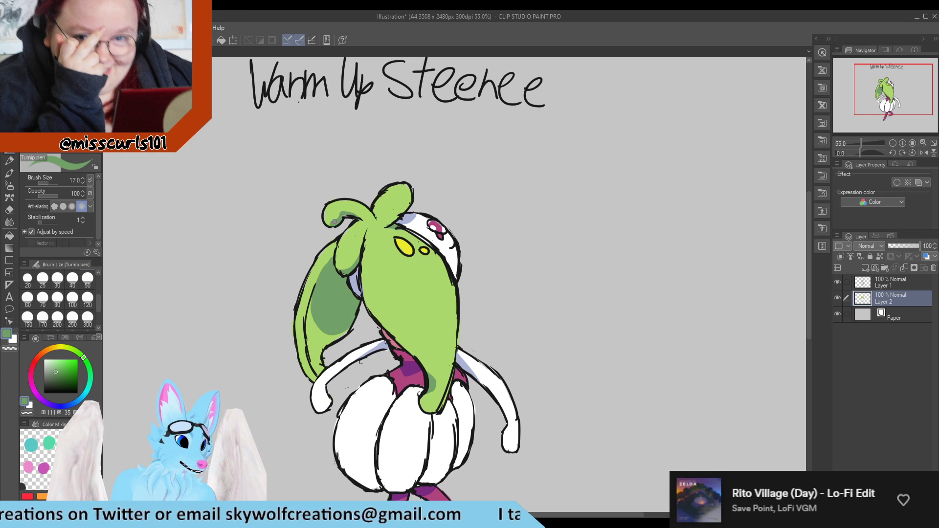
{"action": "left_click", "coordinate": [334, 222], "text": "alt"}
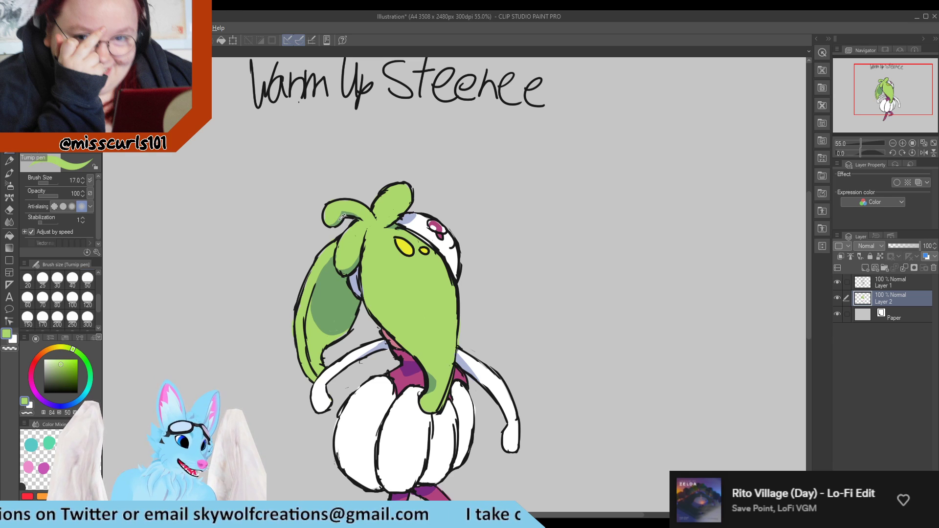
{"action": "left_click", "coordinate": [343, 215], "text": "alt"}
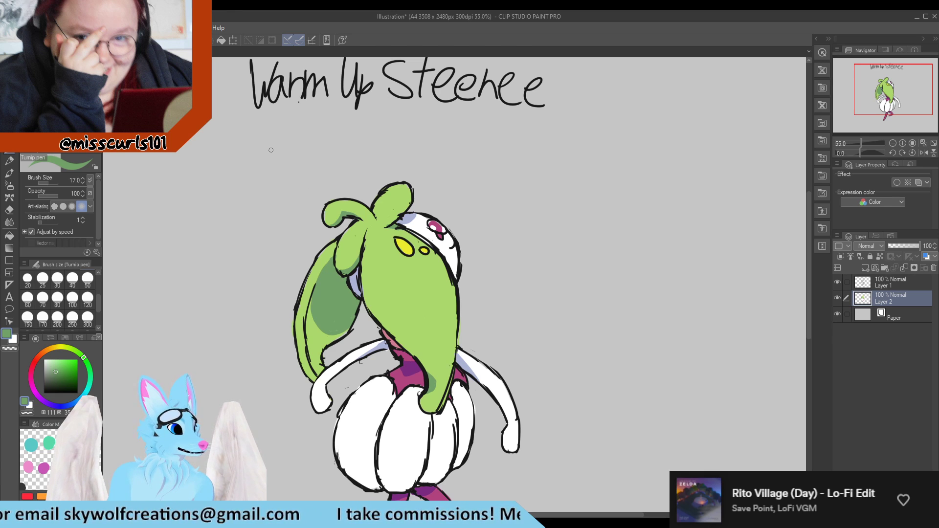
Step: Paint lavender shadows, sampled from the arm shading, along the bottoms of the two largest white skirt segments
{"action": "scroll", "coordinate": [323, 204], "scroll_direction": "down", "scroll_amount": 3}
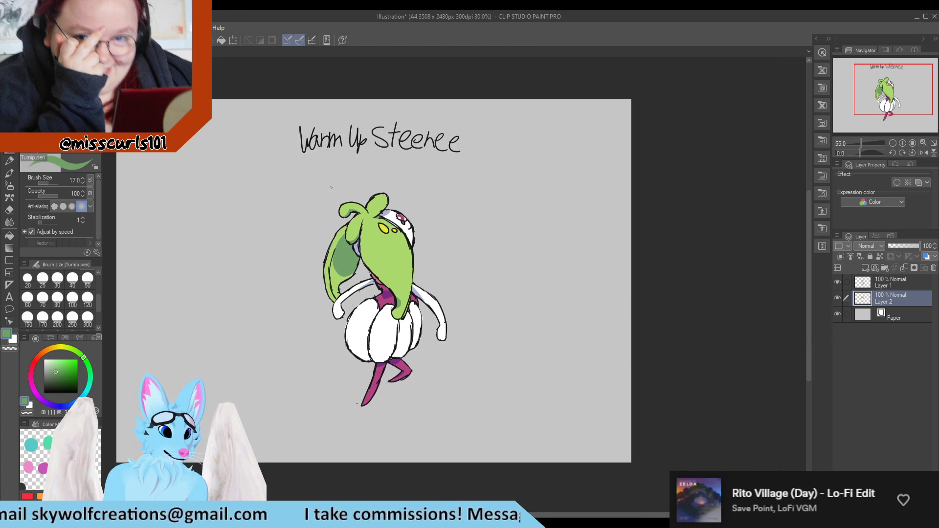
{"action": "scroll", "coordinate": [388, 313], "scroll_direction": "up", "scroll_amount": 4}
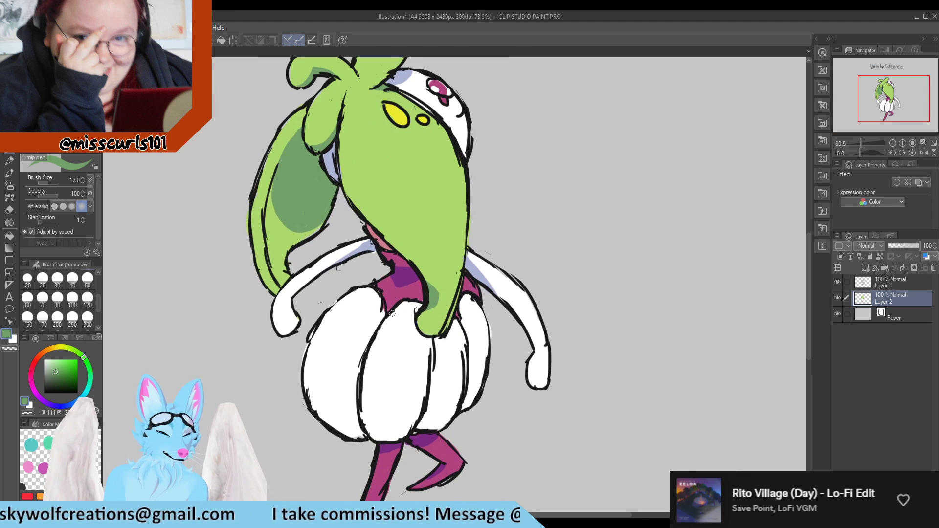
{"action": "left_click", "coordinate": [370, 247], "text": "alt"}
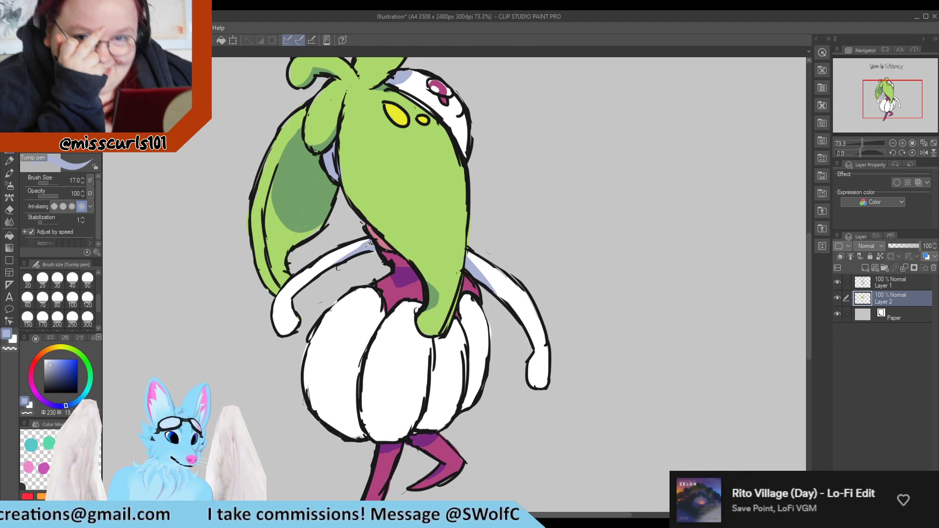
{"action": "mouse_move", "coordinate": [319, 425]}
{"action": "left_mouse_down"}
{"action": "mouse_move", "coordinate": [363, 433]}
{"action": "mouse_move", "coordinate": [354, 404]}
{"action": "mouse_move", "coordinate": [358, 429]}
{"action": "mouse_move", "coordinate": [318, 410]}
{"action": "mouse_move", "coordinate": [345, 432]}
{"action": "mouse_move", "coordinate": [354, 428]}
{"action": "mouse_move", "coordinate": [315, 414]}
{"action": "mouse_move", "coordinate": [353, 411]}
{"action": "mouse_move", "coordinate": [330, 424]}
{"action": "mouse_move", "coordinate": [354, 419]}
{"action": "mouse_move", "coordinate": [310, 404]}
{"action": "mouse_move", "coordinate": [331, 419]}
{"action": "mouse_move", "coordinate": [349, 407]}
{"action": "mouse_move", "coordinate": [354, 397]}
{"action": "mouse_move", "coordinate": [337, 421]}
{"action": "mouse_move", "coordinate": [310, 394]}
{"action": "mouse_move", "coordinate": [321, 409]}
{"action": "mouse_move", "coordinate": [345, 410]}
{"action": "mouse_move", "coordinate": [338, 365]}
{"action": "mouse_move", "coordinate": [347, 408]}
{"action": "mouse_move", "coordinate": [355, 400]}
{"action": "mouse_move", "coordinate": [369, 433]}
{"action": "left_mouse_up"}
{"action": "left_click", "coordinate": [334, 398], "text": "alt"}
{"action": "left_click", "coordinate": [356, 405], "text": "alt"}
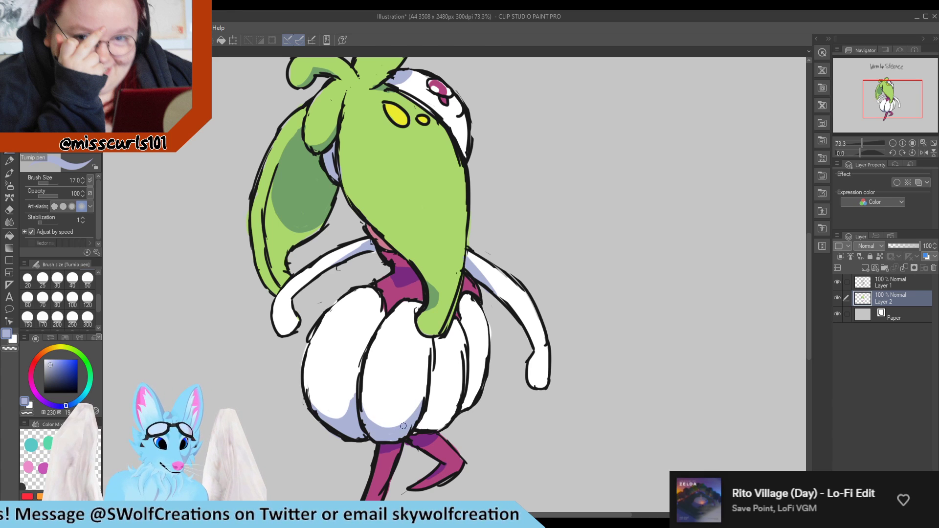
Step: Extend the lavender shading along the bottoms of the remaining skirt segments and clean up its edge with white
{"action": "mouse_move", "coordinate": [426, 412]}
{"action": "left_mouse_down"}
{"action": "mouse_move", "coordinate": [429, 425]}
{"action": "mouse_move", "coordinate": [427, 410]}
{"action": "mouse_move", "coordinate": [441, 422]}
{"action": "mouse_move", "coordinate": [456, 403]}
{"action": "mouse_move", "coordinate": [430, 430]}
{"action": "left_mouse_up"}
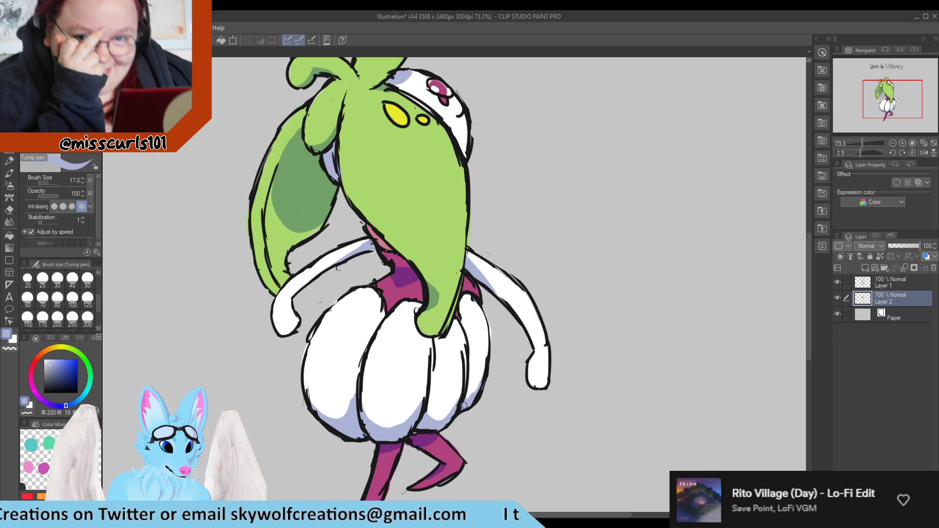
{"action": "left_click_drag", "start_coordinate": [479, 386], "coordinate": [472, 394]}
{"action": "left_click", "coordinate": [479, 371], "text": "alt"}
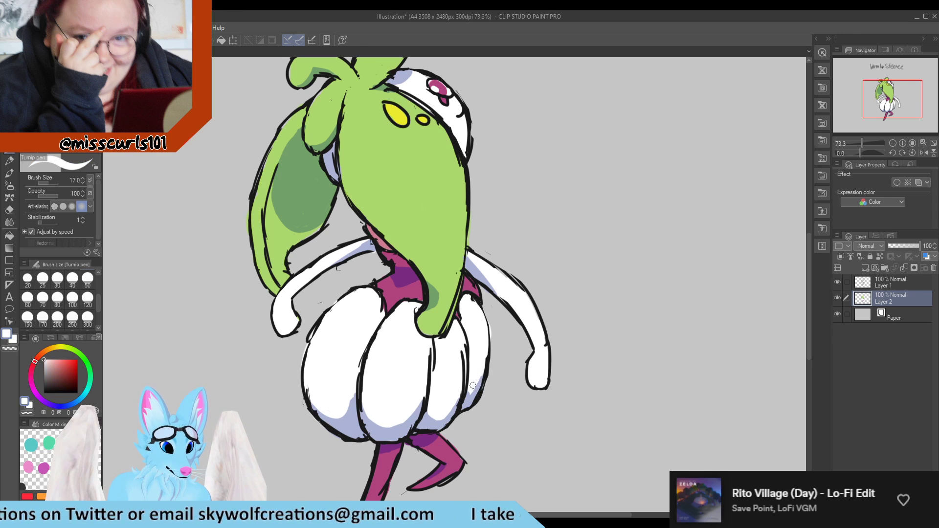
{"action": "left_click", "coordinate": [394, 433], "text": "alt"}
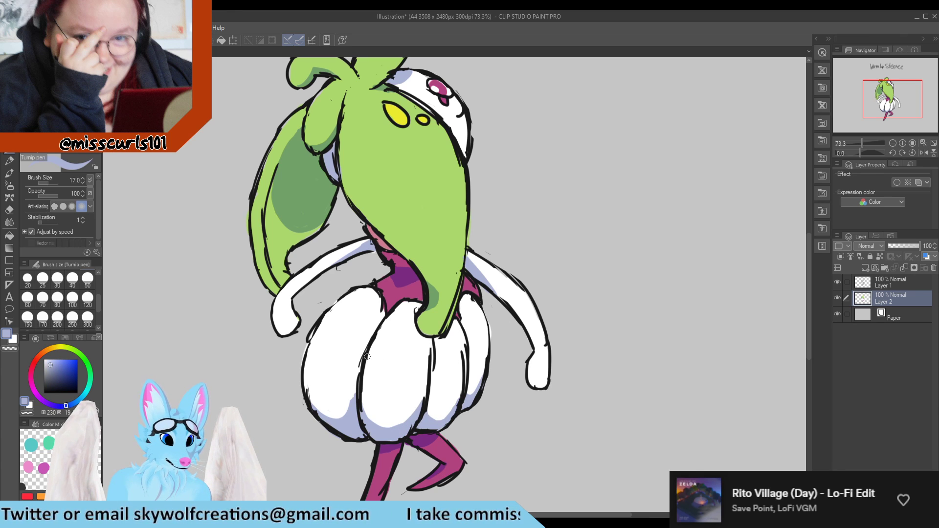
Step: Check the whole drawing, save it as "Steenee Warm Up" and close the file
{"action": "scroll", "coordinate": [327, 307], "scroll_direction": "down", "scroll_amount": 10}
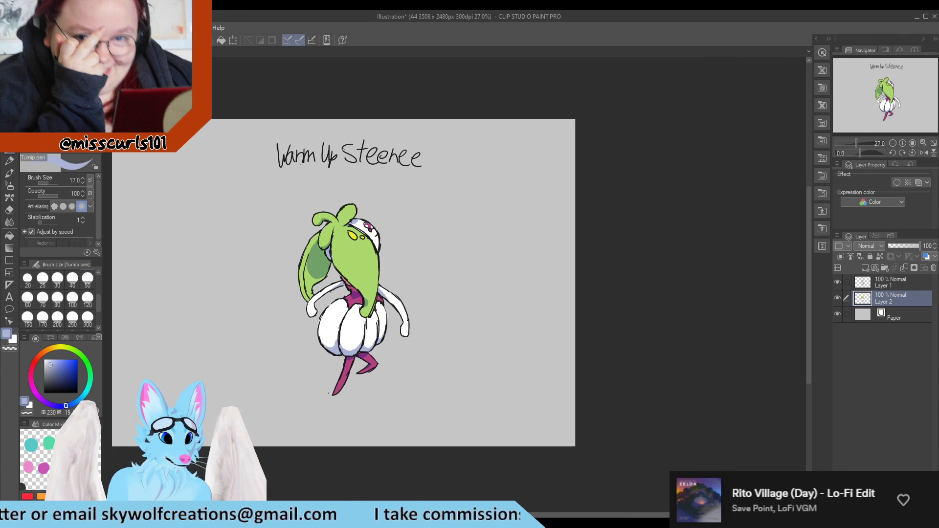
{"action": "scroll", "coordinate": [329, 393], "scroll_direction": "up", "scroll_amount": 5}
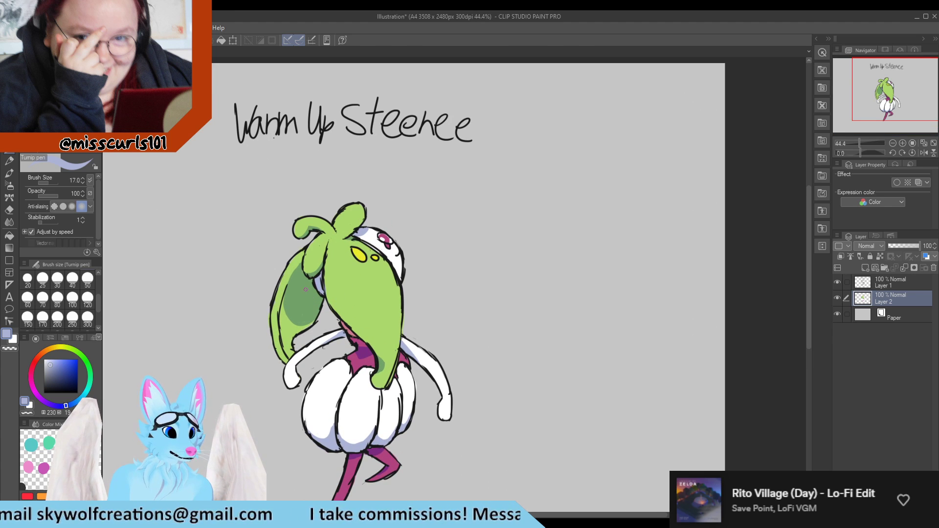
{"action": "scroll", "coordinate": [315, 307], "scroll_direction": "down", "scroll_amount": 1}
{"action": "scroll", "coordinate": [314, 306], "scroll_direction": "up", "scroll_amount": 1}
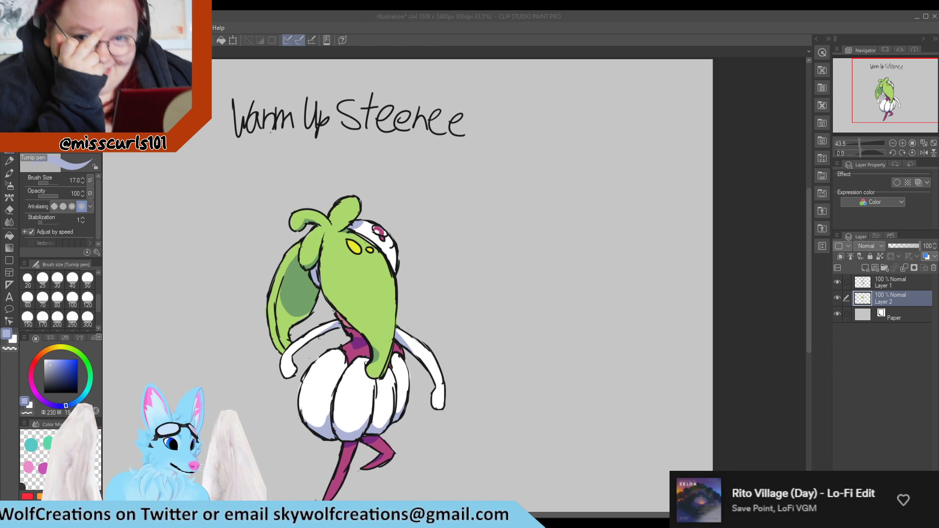
{"action": "key", "text": "Return"}
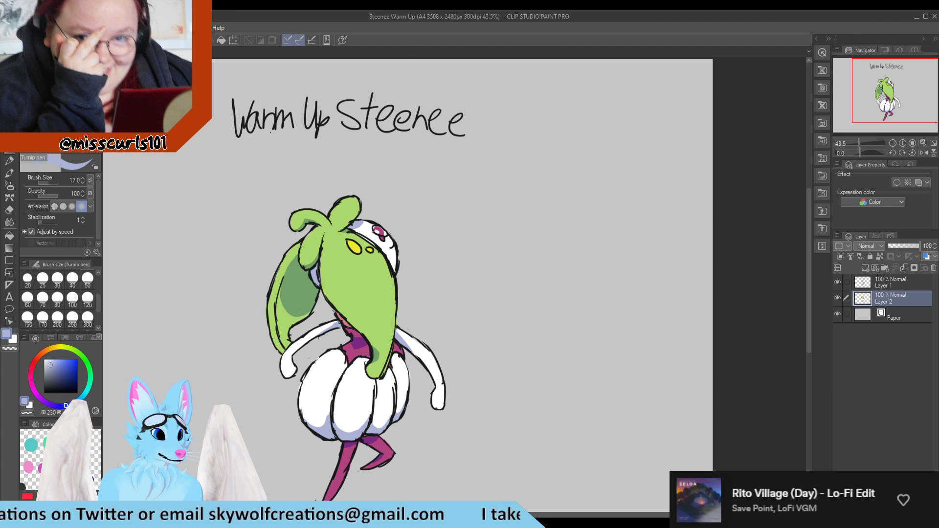
{"action": "key", "text": "ctrl+w"}
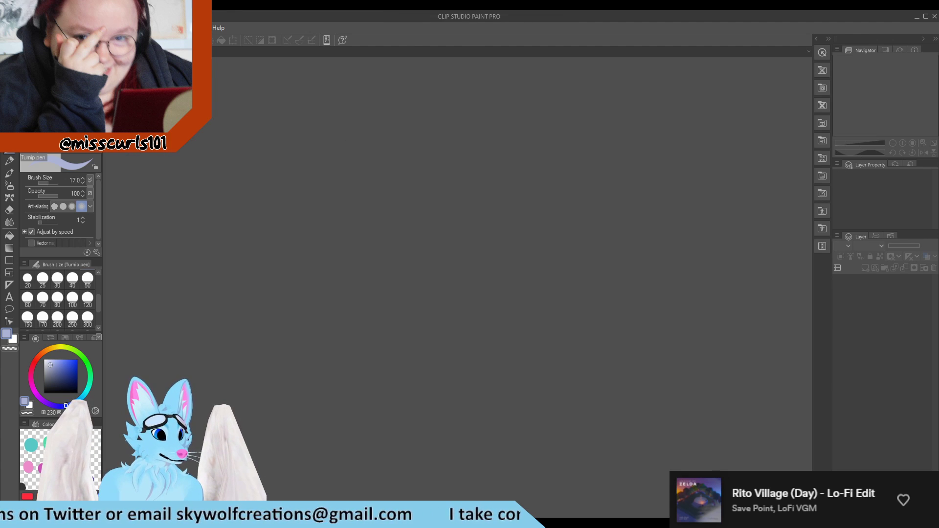
Step: Create a new A4 illustration of 3508 x 2480 px at 300 dpi and choose a dark blue-grey drawing colour
{"action": "key", "text": "ctrl+n"}
{"action": "left_click", "coordinate": [619, 154]}
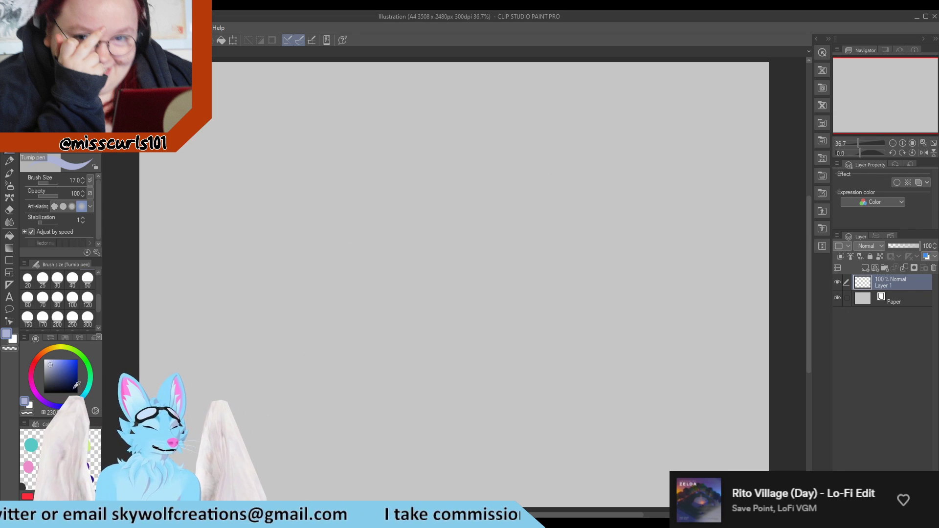
{"action": "left_click", "coordinate": [43, 386]}
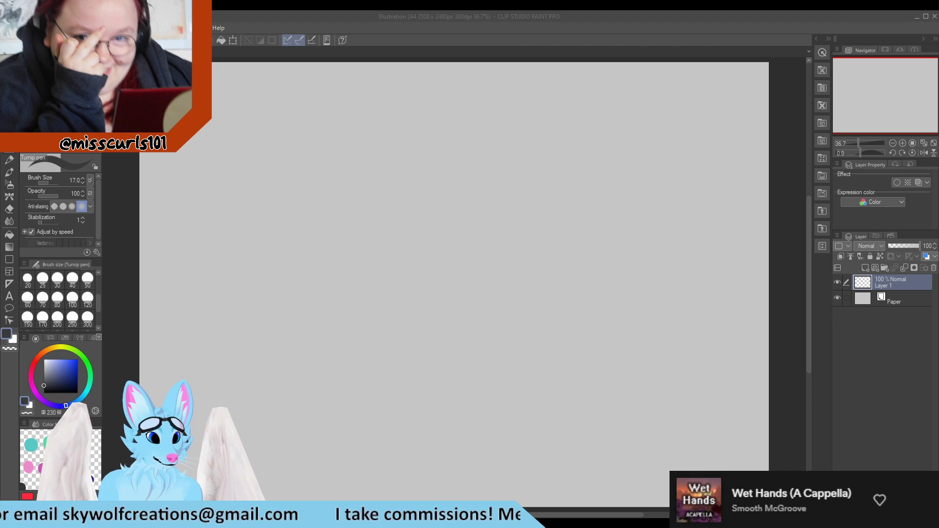
Step: Sketch a tall rectangle in the canvas's upper-left area and start a wider boxy outline around it with a long base line
{"action": "mouse_move", "coordinate": [269, 99]}
{"action": "left_mouse_down"}
{"action": "mouse_move", "coordinate": [277, 209]}
{"action": "mouse_move", "coordinate": [350, 196]}
{"action": "mouse_move", "coordinate": [291, 93]}
{"action": "mouse_move", "coordinate": [339, 102]}
{"action": "mouse_move", "coordinate": [324, 162]}
{"action": "left_mouse_up"}
{"action": "left_click_drag", "start_coordinate": [327, 98], "coordinate": [331, 206]}
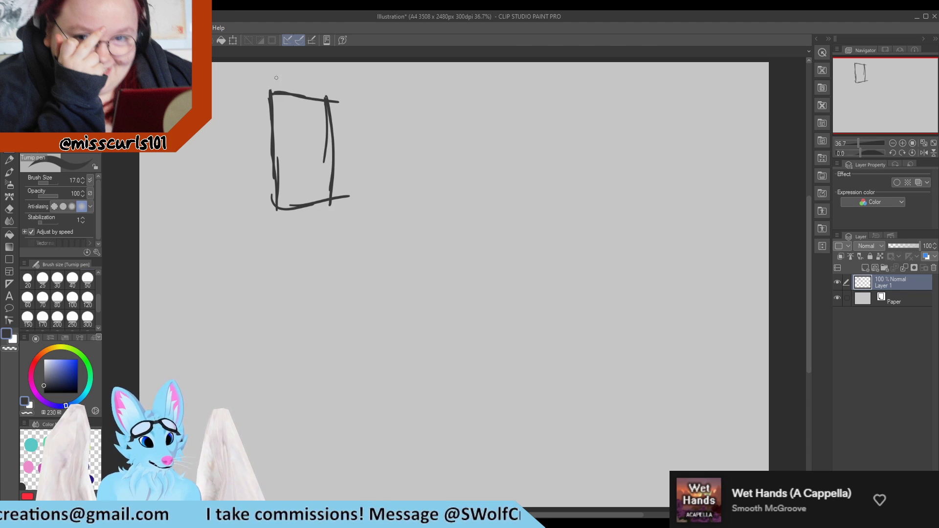
{"action": "left_click_drag", "start_coordinate": [208, 89], "coordinate": [268, 91]}
{"action": "mouse_move", "coordinate": [173, 152]}
{"action": "left_mouse_down"}
{"action": "mouse_move", "coordinate": [174, 193]}
{"action": "mouse_move", "coordinate": [252, 215]}
{"action": "mouse_move", "coordinate": [363, 216]}
{"action": "left_mouse_up"}
{"action": "left_click_drag", "start_coordinate": [282, 211], "coordinate": [391, 210]}
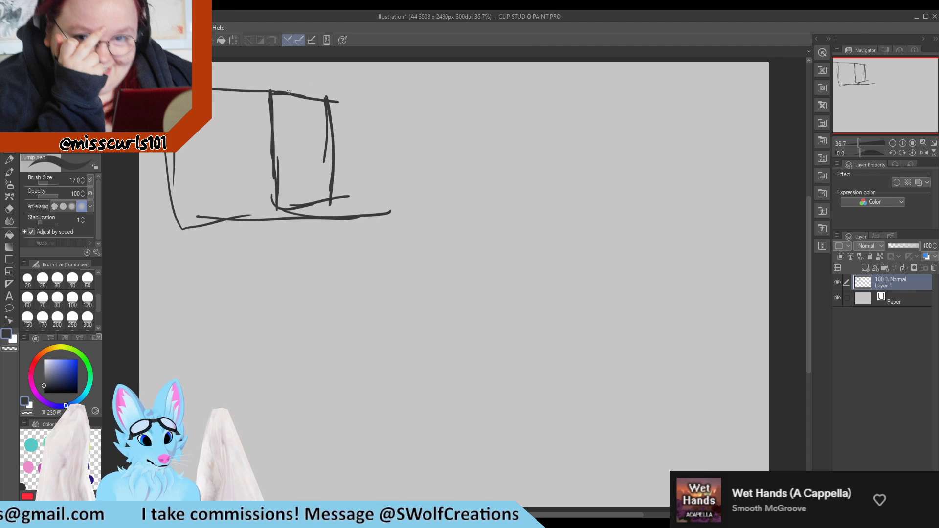
Step: Extend the top edge past the tall rectangle and close the box with a vertical side down to the base line
{"action": "mouse_move", "coordinate": [283, 90]}
{"action": "left_mouse_down"}
{"action": "mouse_move", "coordinate": [346, 88]}
{"action": "mouse_move", "coordinate": [390, 112]}
{"action": "mouse_move", "coordinate": [395, 98]}
{"action": "left_mouse_up"}
{"action": "mouse_move", "coordinate": [344, 92]}
{"action": "left_mouse_down"}
{"action": "mouse_move", "coordinate": [362, 92]}
{"action": "mouse_move", "coordinate": [386, 177]}
{"action": "left_mouse_up"}
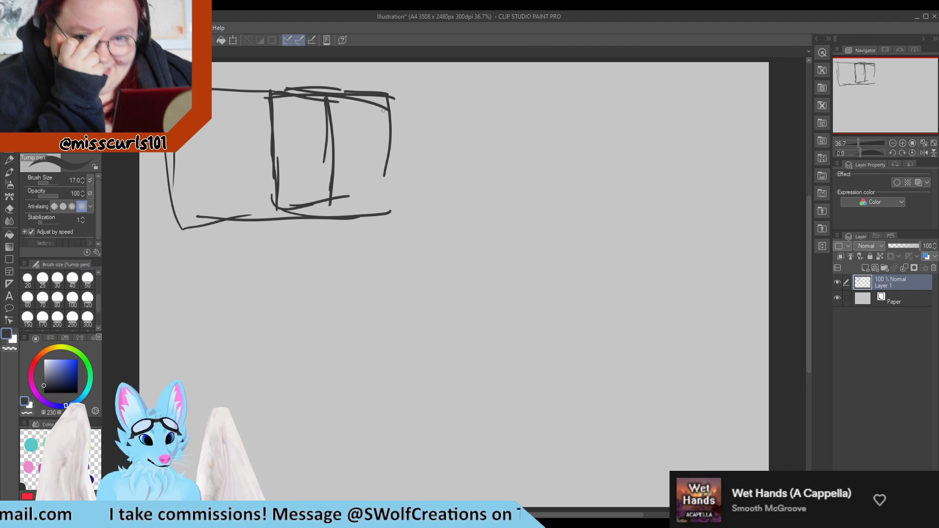
{"action": "left_click_drag", "start_coordinate": [386, 109], "coordinate": [384, 210]}
{"action": "left_click_drag", "start_coordinate": [389, 164], "coordinate": [389, 214]}
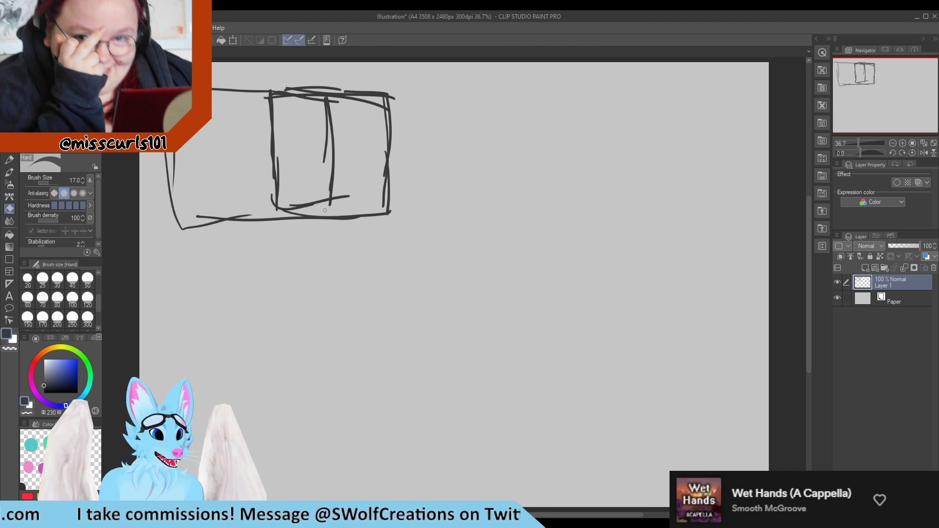
Step: Erase the short line along the tall rectangle's bottom and extend the middle divider down to the base line
{"action": "key", "text": "e"}
{"action": "mouse_move", "coordinate": [329, 212]}
{"action": "left_mouse_down"}
{"action": "mouse_move", "coordinate": [330, 202]}
{"action": "mouse_move", "coordinate": [277, 206]}
{"action": "mouse_move", "coordinate": [296, 208]}
{"action": "left_mouse_up"}
{"action": "left_click_drag", "start_coordinate": [337, 195], "coordinate": [328, 225]}
{"action": "key", "text": "p"}
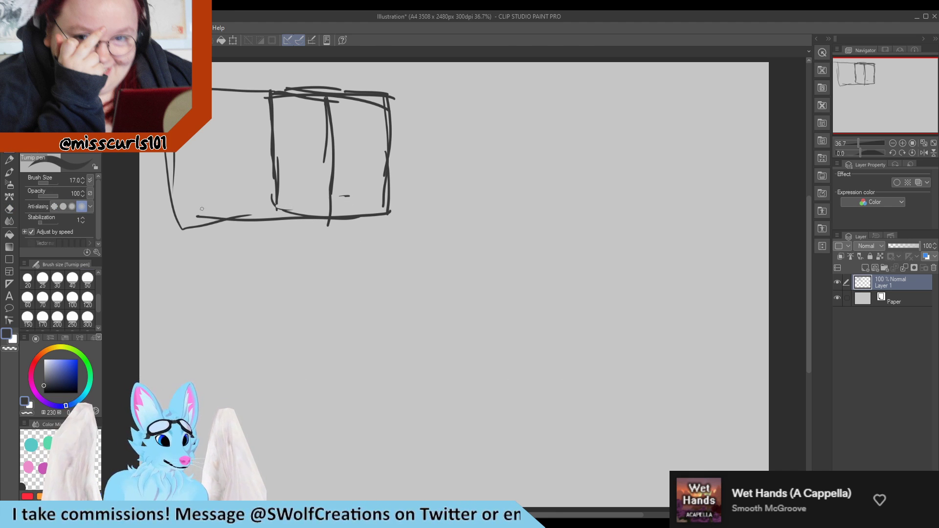
Step: Sketch a rounded arch at the base, a window-like box above it, and divider and base lines beside the tall panel
{"action": "mouse_move", "coordinate": [183, 223]}
{"action": "left_mouse_down"}
{"action": "mouse_move", "coordinate": [189, 184]}
{"action": "mouse_move", "coordinate": [217, 185]}
{"action": "mouse_move", "coordinate": [240, 221]}
{"action": "left_mouse_up"}
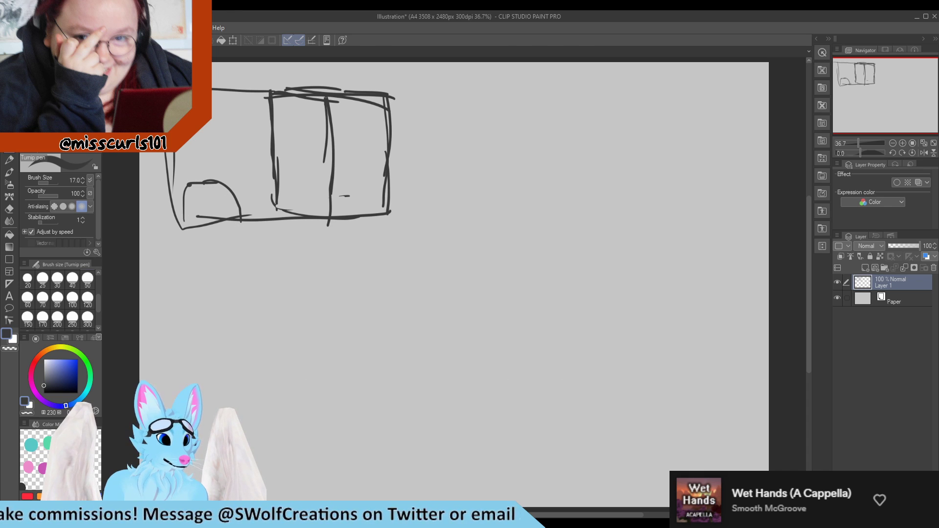
{"action": "left_click_drag", "start_coordinate": [178, 128], "coordinate": [236, 129]}
{"action": "left_click_drag", "start_coordinate": [195, 132], "coordinate": [235, 129]}
{"action": "mouse_move", "coordinate": [232, 129]}
{"action": "left_mouse_down"}
{"action": "mouse_move", "coordinate": [236, 103]}
{"action": "mouse_move", "coordinate": [234, 123]}
{"action": "mouse_move", "coordinate": [253, 146]}
{"action": "left_mouse_up"}
{"action": "mouse_move", "coordinate": [229, 98]}
{"action": "left_mouse_down"}
{"action": "mouse_move", "coordinate": [247, 217]}
{"action": "mouse_move", "coordinate": [270, 214]}
{"action": "left_mouse_up"}
{"action": "left_click_drag", "start_coordinate": [248, 211], "coordinate": [364, 198]}
{"action": "left_click_drag", "start_coordinate": [276, 113], "coordinate": [279, 208]}
Step: Erase part of the doubled line along the tall panel's side and return to the Turnip pen
{"action": "key", "text": "e"}
{"action": "mouse_move", "coordinate": [273, 121]}
{"action": "left_mouse_down"}
{"action": "mouse_move", "coordinate": [274, 205]}
{"action": "mouse_move", "coordinate": [277, 114]}
{"action": "mouse_move", "coordinate": [281, 141]}
{"action": "left_mouse_up"}
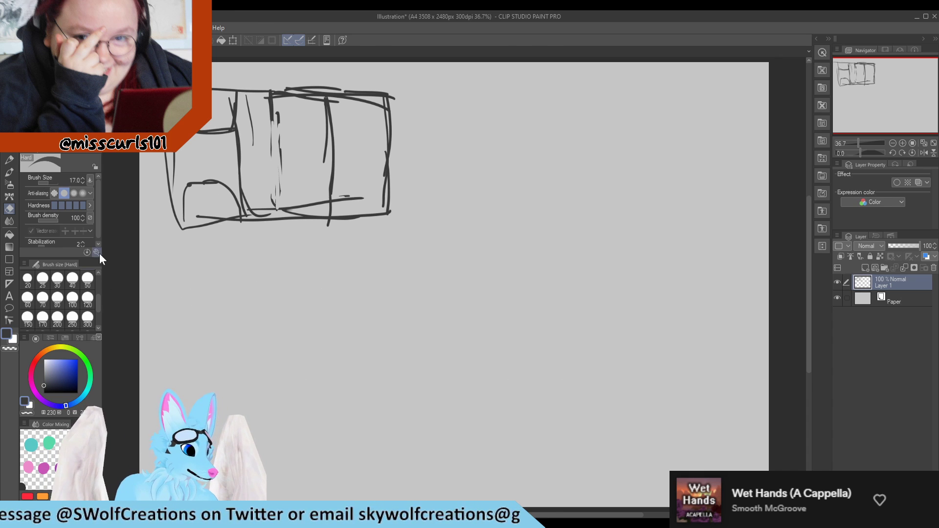
{"action": "left_click", "coordinate": [13, 158]}
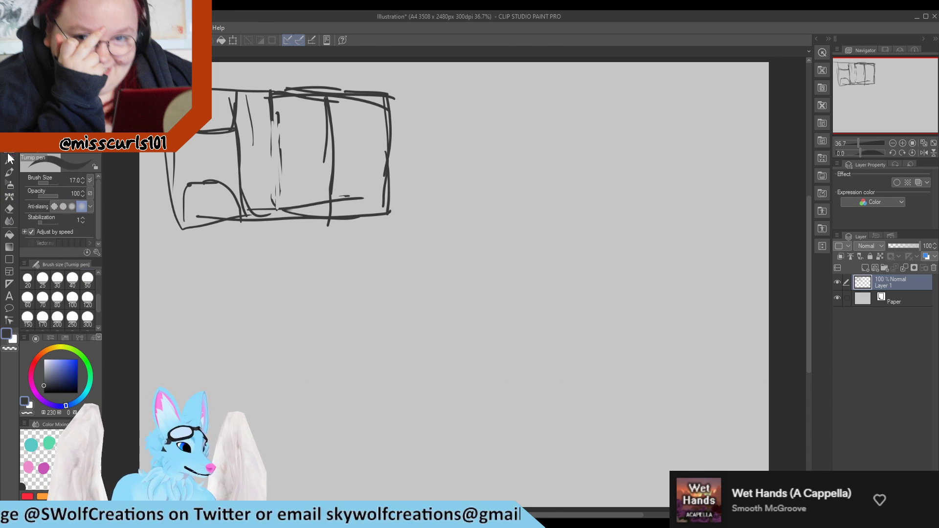
Step: Sketch a small creature below the panelled box, with a round head, pointed ears, two feet, a curved body and a pointed tail
{"action": "scroll", "coordinate": [242, 393], "scroll_direction": "down", "scroll_amount": 1}
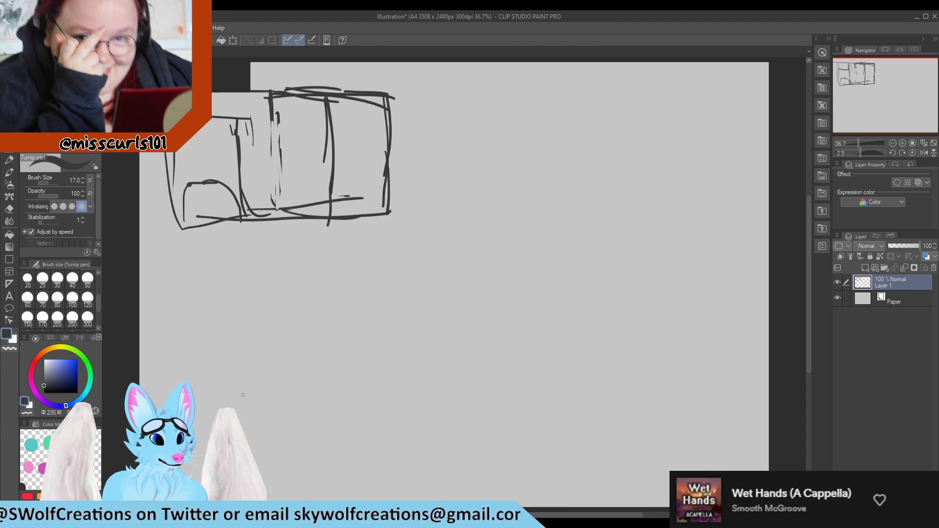
{"action": "scroll", "coordinate": [182, 341], "scroll_direction": "up", "scroll_amount": 1}
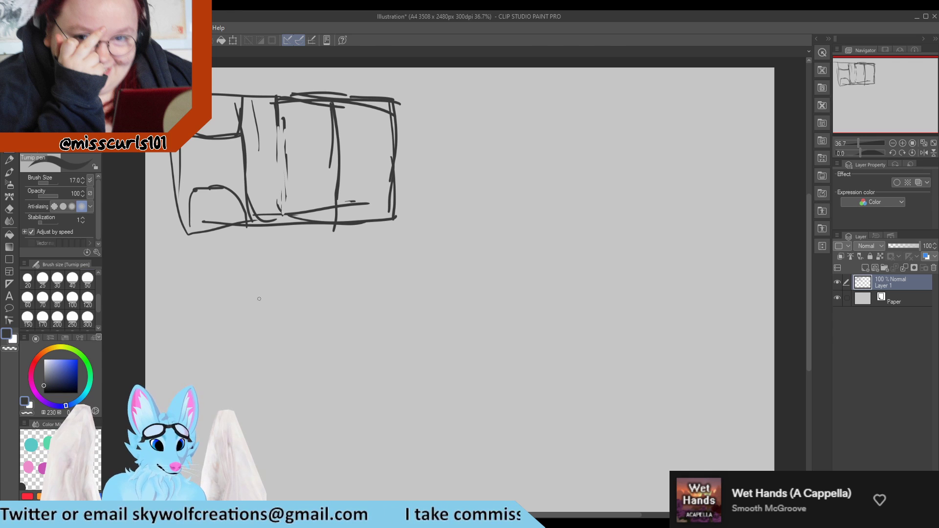
{"action": "mouse_move", "coordinate": [244, 306]}
{"action": "left_mouse_down"}
{"action": "mouse_move", "coordinate": [239, 342]}
{"action": "mouse_move", "coordinate": [244, 321]}
{"action": "mouse_move", "coordinate": [218, 302]}
{"action": "mouse_move", "coordinate": [236, 272]}
{"action": "mouse_move", "coordinate": [230, 294]}
{"action": "mouse_move", "coordinate": [242, 303]}
{"action": "mouse_move", "coordinate": [254, 278]}
{"action": "mouse_move", "coordinate": [246, 330]}
{"action": "mouse_move", "coordinate": [223, 345]}
{"action": "mouse_move", "coordinate": [239, 352]}
{"action": "mouse_move", "coordinate": [214, 332]}
{"action": "mouse_move", "coordinate": [244, 343]}
{"action": "mouse_move", "coordinate": [226, 361]}
{"action": "mouse_move", "coordinate": [251, 353]}
{"action": "left_mouse_up"}
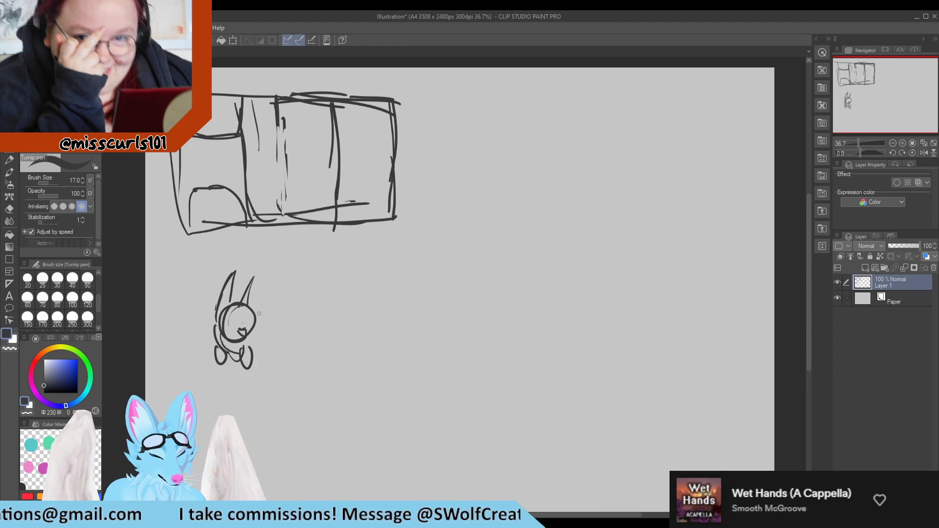
{"action": "mouse_move", "coordinate": [255, 312]}
{"action": "left_mouse_down"}
{"action": "mouse_move", "coordinate": [265, 305]}
{"action": "mouse_move", "coordinate": [252, 344]}
{"action": "mouse_move", "coordinate": [269, 307]}
{"action": "mouse_move", "coordinate": [251, 300]}
{"action": "mouse_move", "coordinate": [278, 308]}
{"action": "mouse_move", "coordinate": [267, 322]}
{"action": "mouse_move", "coordinate": [284, 316]}
{"action": "mouse_move", "coordinate": [279, 333]}
{"action": "mouse_move", "coordinate": [281, 319]}
{"action": "left_mouse_up"}
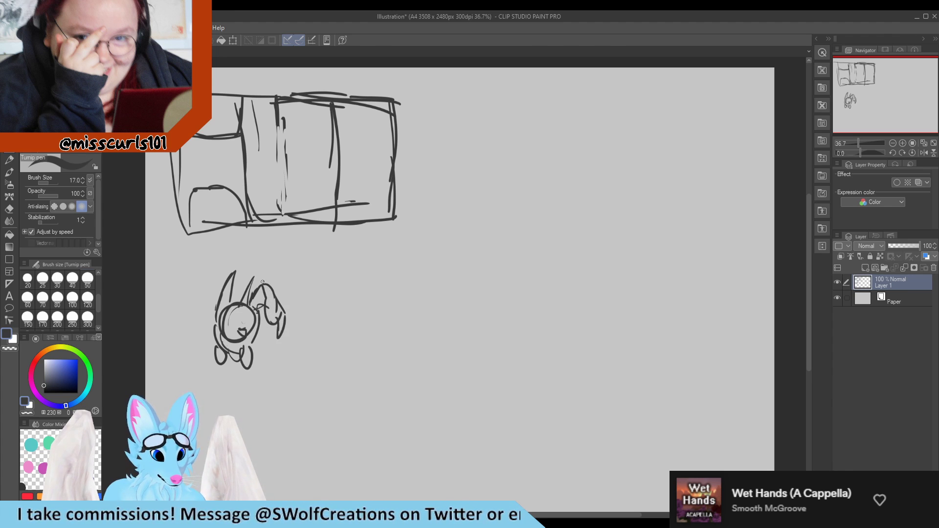
{"action": "mouse_move", "coordinate": [265, 284]}
{"action": "left_mouse_down"}
{"action": "mouse_move", "coordinate": [249, 268]}
{"action": "mouse_move", "coordinate": [272, 234]}
{"action": "mouse_move", "coordinate": [283, 269]}
{"action": "mouse_move", "coordinate": [284, 250]}
{"action": "mouse_move", "coordinate": [282, 289]}
{"action": "left_mouse_up"}
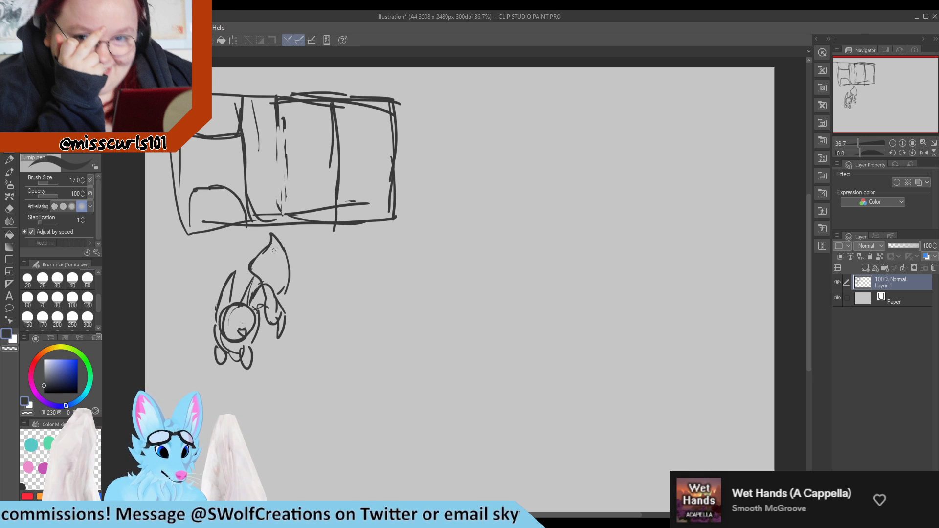
{"action": "mouse_move", "coordinate": [272, 245]}
{"action": "left_mouse_down"}
{"action": "mouse_move", "coordinate": [270, 257]}
{"action": "mouse_move", "coordinate": [284, 250]}
{"action": "left_mouse_up"}
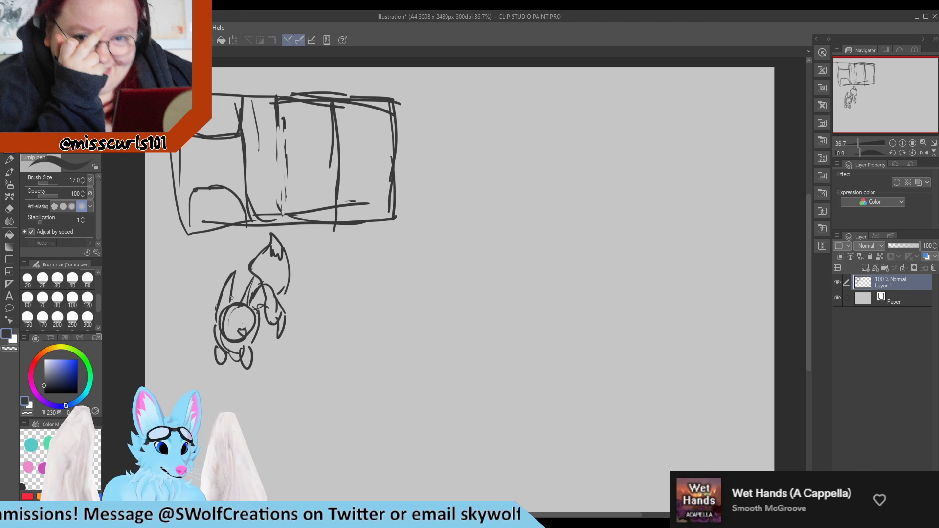
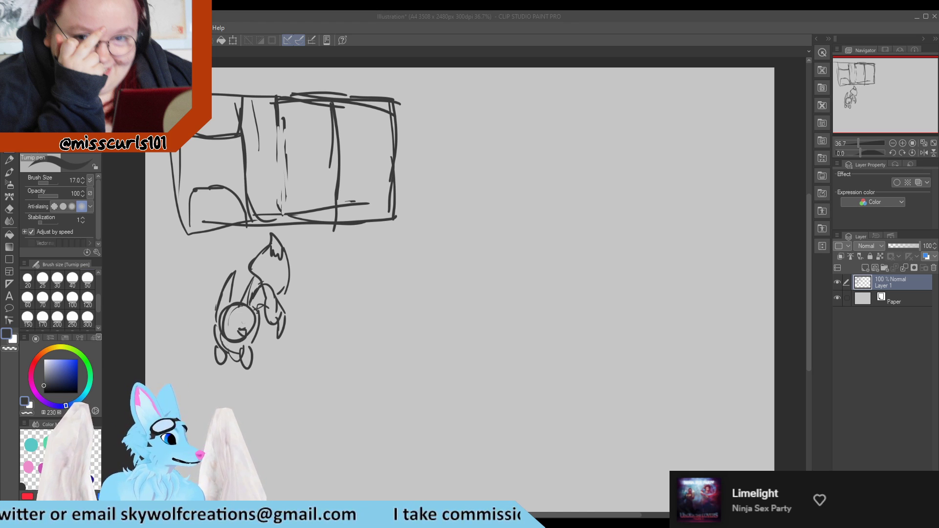
{"action": "scroll", "coordinate": [283, 241], "scroll_direction": "down", "scroll_amount": 2}
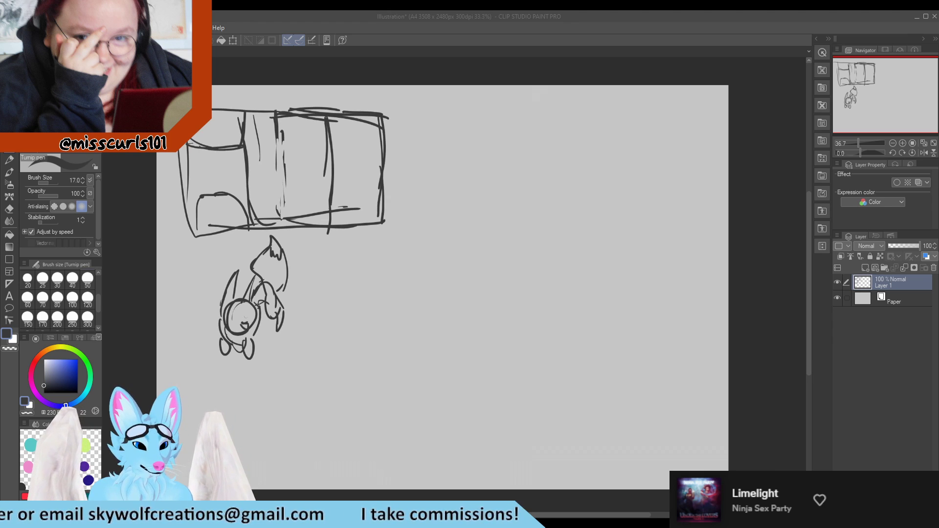
{"action": "scroll", "coordinate": [188, 417], "scroll_direction": "up", "scroll_amount": 2}
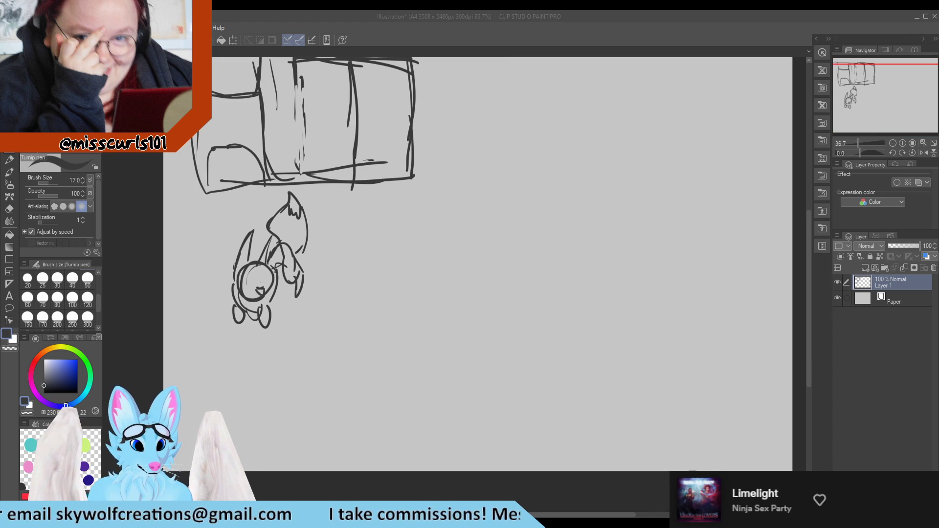
{"action": "scroll", "coordinate": [312, 285], "scroll_direction": "down", "scroll_amount": 5}
{"action": "scroll", "coordinate": [301, 370], "scroll_direction": "up", "scroll_amount": 6}
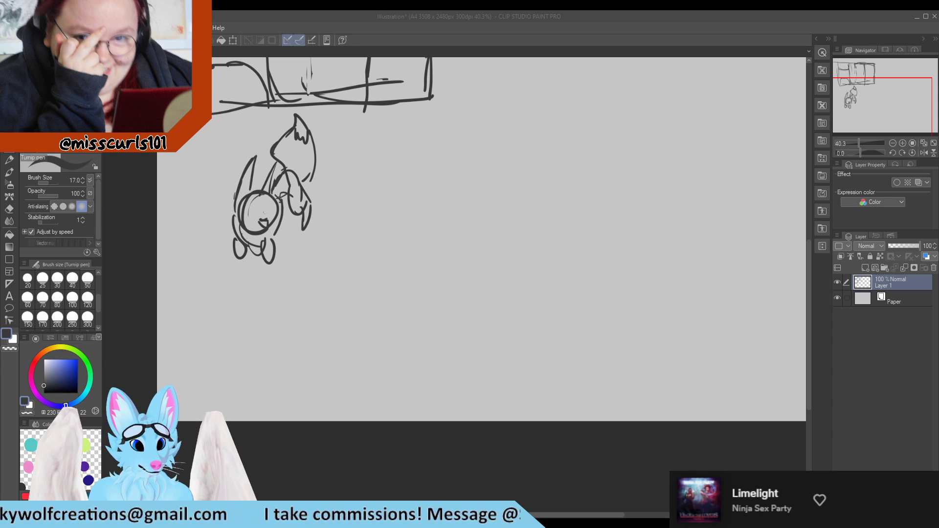
{"action": "left_click", "coordinate": [295, 265]}
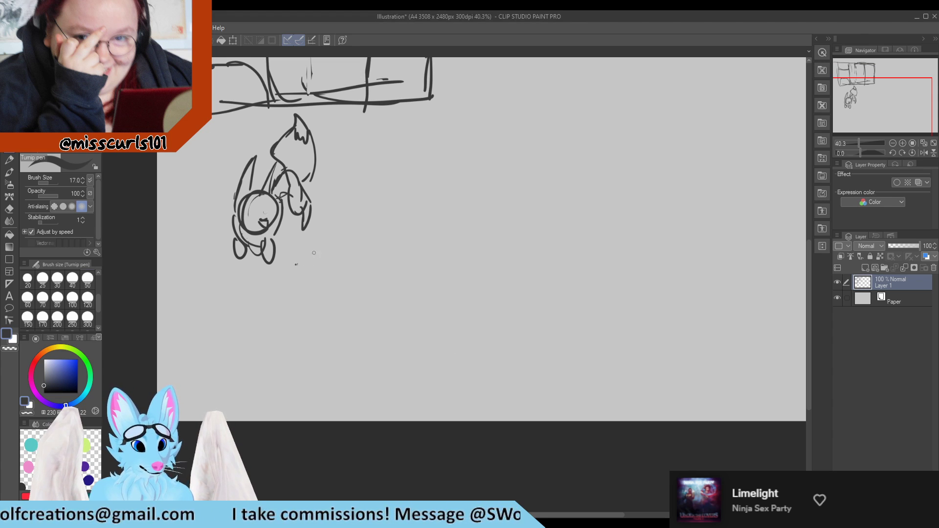
{"action": "left_click_drag", "start_coordinate": [314, 253], "coordinate": [315, 272]}
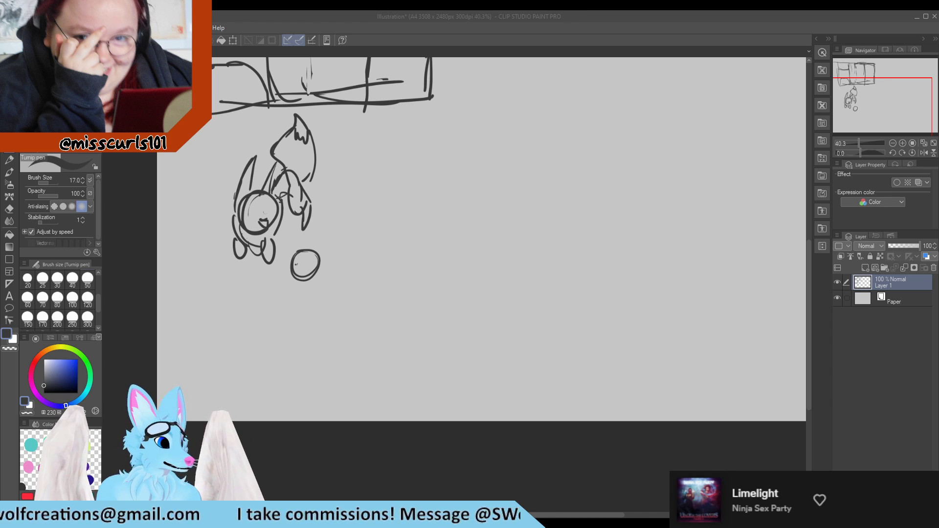
{"action": "mouse_move", "coordinate": [300, 250]}
{"action": "left_mouse_down"}
{"action": "mouse_move", "coordinate": [286, 279]}
{"action": "mouse_move", "coordinate": [293, 249]}
{"action": "mouse_move", "coordinate": [319, 266]}
{"action": "mouse_move", "coordinate": [327, 258]}
{"action": "left_mouse_up"}
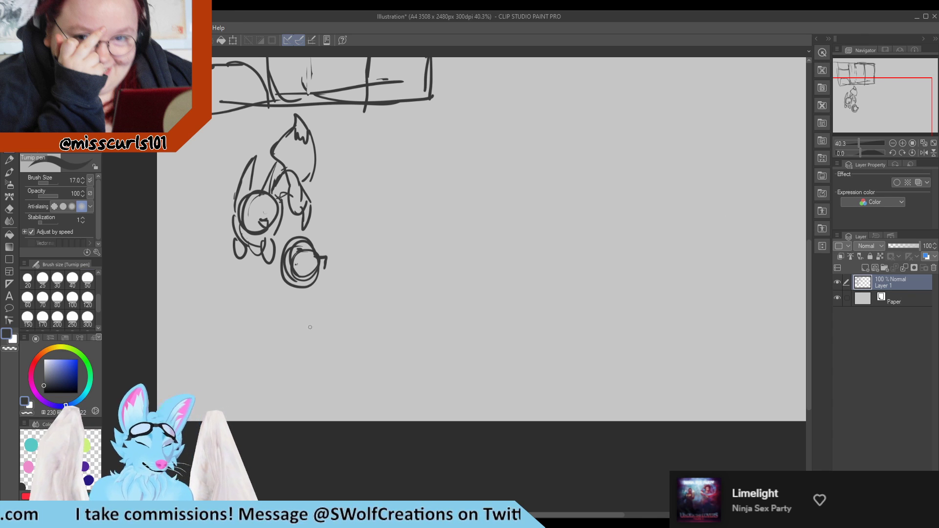
{"action": "left_click", "coordinate": [88, 318]}
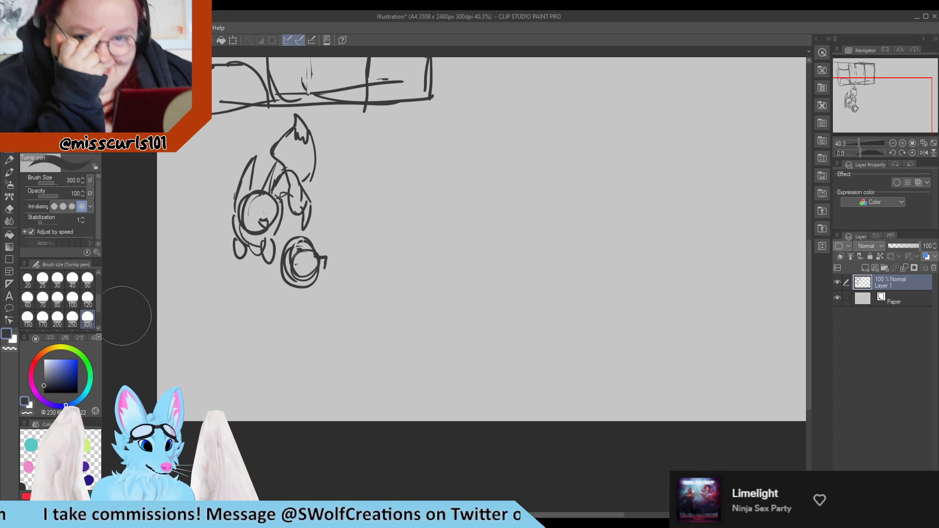
{"action": "key", "text": "e"}
{"action": "left_click", "coordinate": [87, 297]}
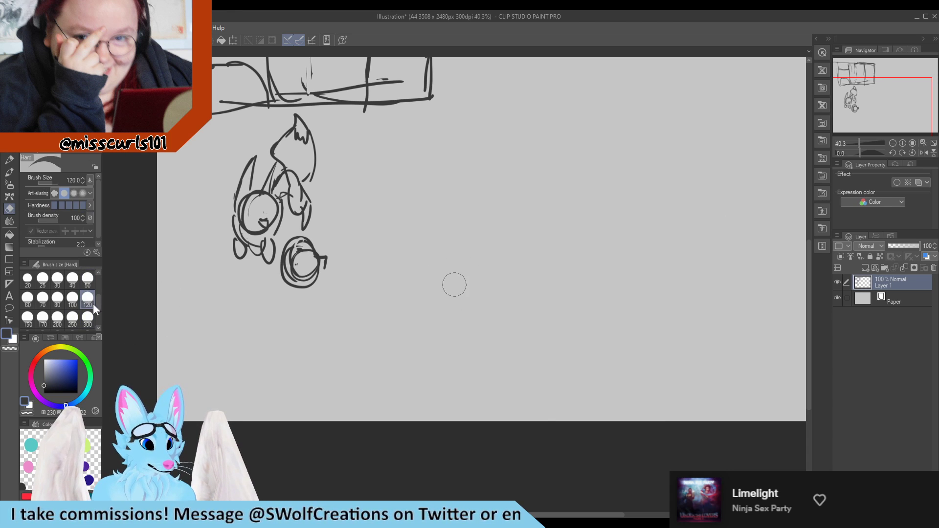
{"action": "mouse_move", "coordinate": [287, 273]}
{"action": "left_mouse_down"}
{"action": "mouse_move", "coordinate": [301, 244]}
{"action": "mouse_move", "coordinate": [315, 275]}
{"action": "left_mouse_up"}
Step: Switch back to the Turnip pen and set its brush size to 25
{"action": "key", "text": "p"}
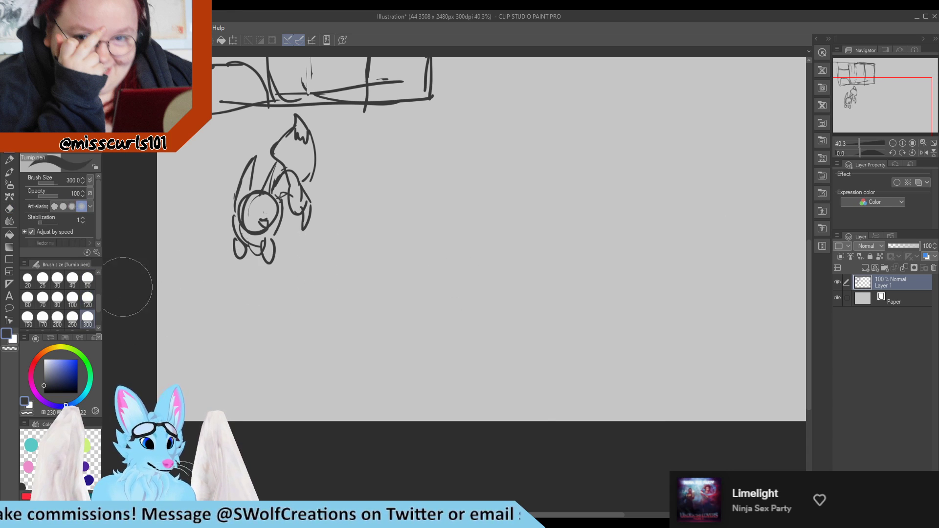
{"action": "left_click", "coordinate": [87, 279]}
{"action": "left_click", "coordinate": [44, 278]}
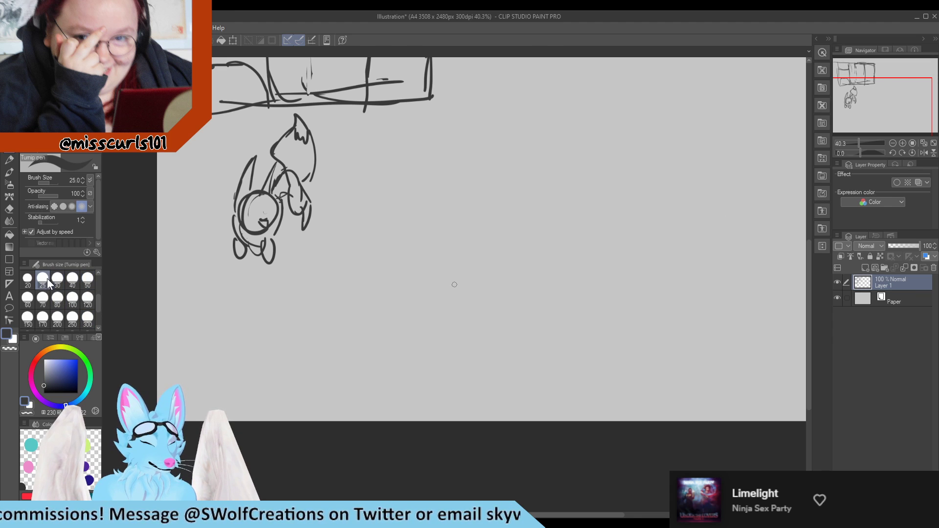
Step: Erase the inner divider and slanted base lines from the box's wide panel to leave one open area
{"action": "scroll", "coordinate": [307, 345], "scroll_direction": "down", "scroll_amount": 3}
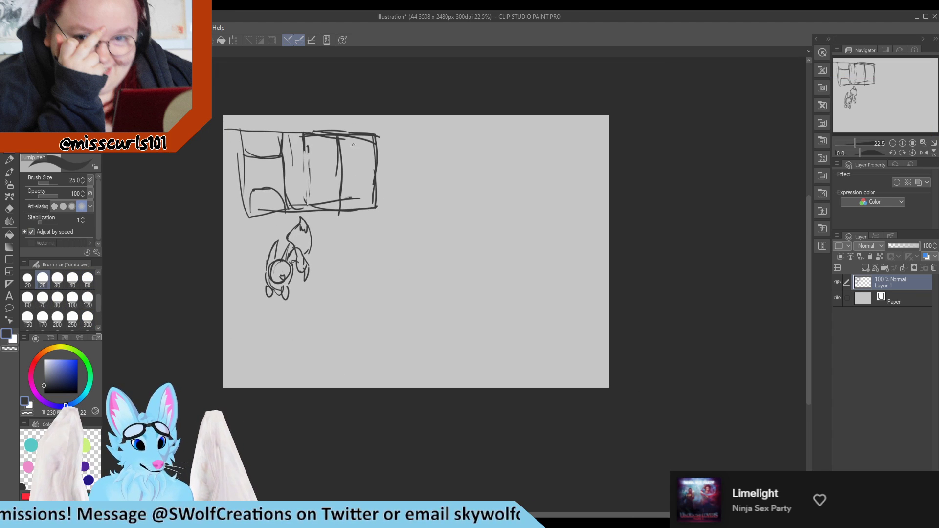
{"action": "scroll", "coordinate": [284, 267], "scroll_direction": "up", "scroll_amount": 4}
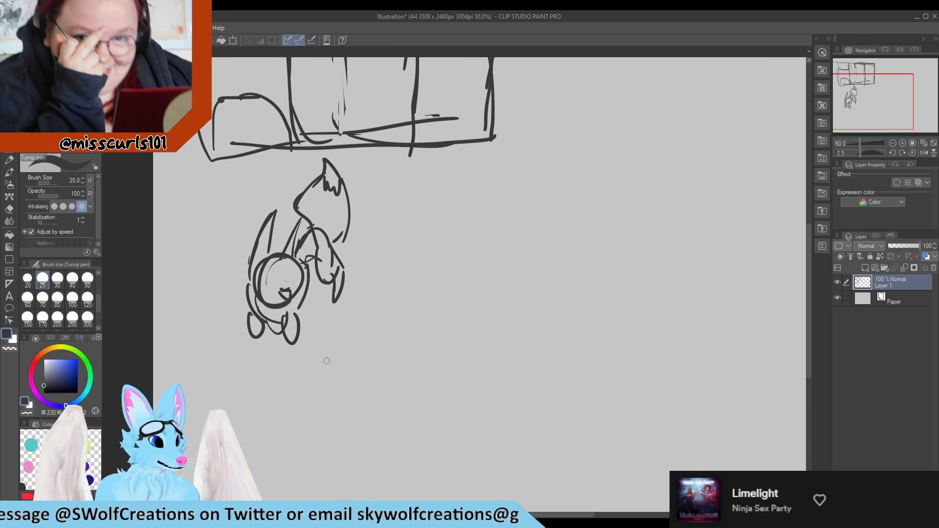
{"action": "scroll", "coordinate": [286, 305], "scroll_direction": "down", "scroll_amount": 1}
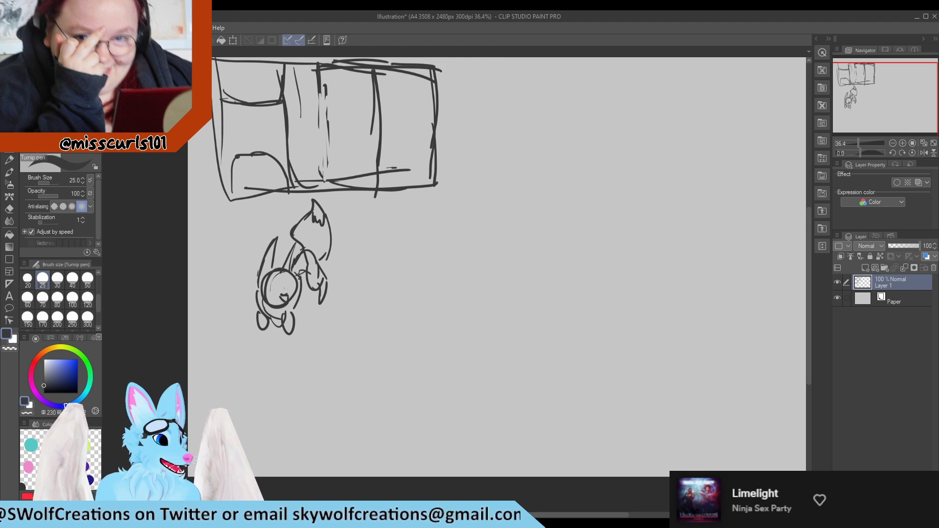
{"action": "scroll", "coordinate": [499, 168], "scroll_direction": "down", "scroll_amount": 1}
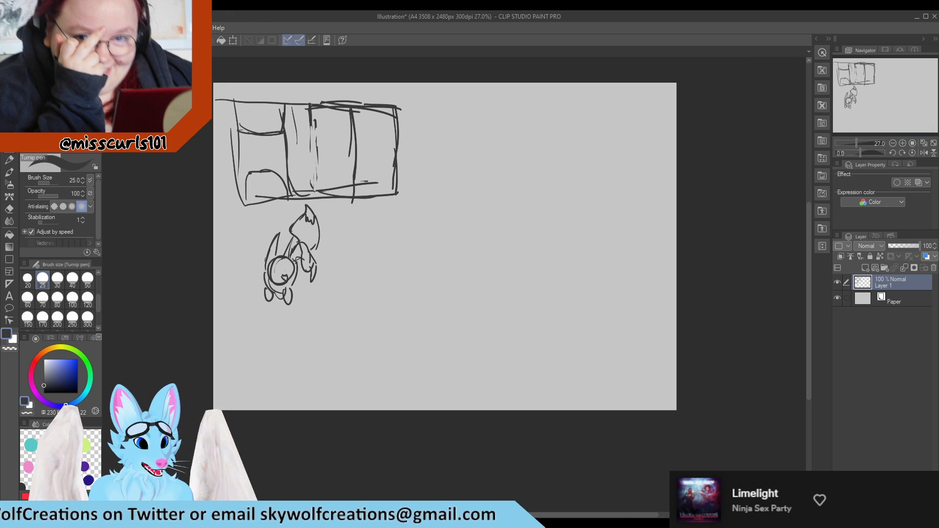
{"action": "scroll", "coordinate": [295, 185], "scroll_direction": "up", "scroll_amount": 3}
{"action": "key", "text": "e"}
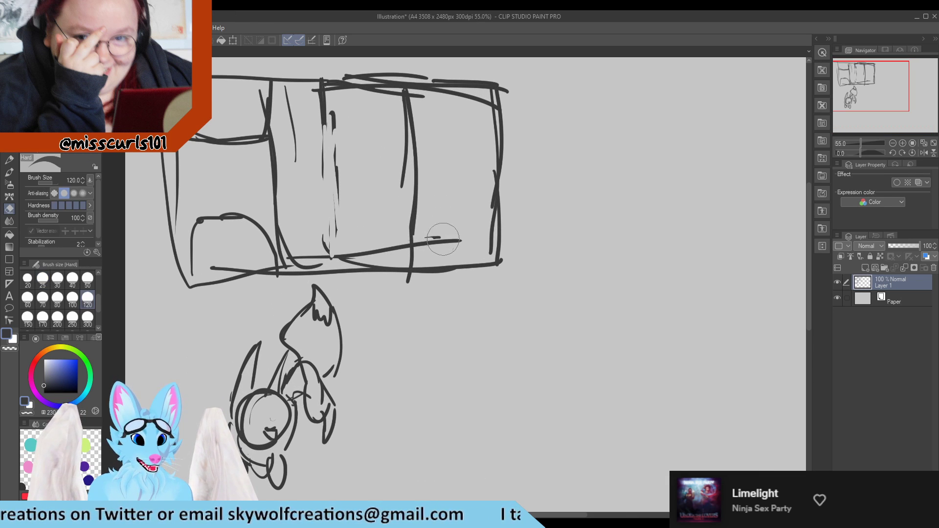
{"action": "mouse_move", "coordinate": [440, 237]}
{"action": "left_mouse_down"}
{"action": "mouse_move", "coordinate": [370, 240]}
{"action": "mouse_move", "coordinate": [348, 141]}
{"action": "mouse_move", "coordinate": [321, 110]}
{"action": "mouse_move", "coordinate": [370, 121]}
{"action": "mouse_move", "coordinate": [386, 176]}
{"action": "mouse_move", "coordinate": [406, 173]}
{"action": "mouse_move", "coordinate": [412, 126]}
{"action": "mouse_move", "coordinate": [401, 118]}
{"action": "mouse_move", "coordinate": [398, 185]}
{"action": "mouse_move", "coordinate": [361, 142]}
{"action": "mouse_move", "coordinate": [375, 179]}
{"action": "left_mouse_up"}
Step: Letter MS in the wide panel, SS in the small upper box and VSF inside the arch with the Turnip pen
{"action": "key", "text": "p"}
{"action": "left_click_drag", "start_coordinate": [400, 147], "coordinate": [380, 184]}
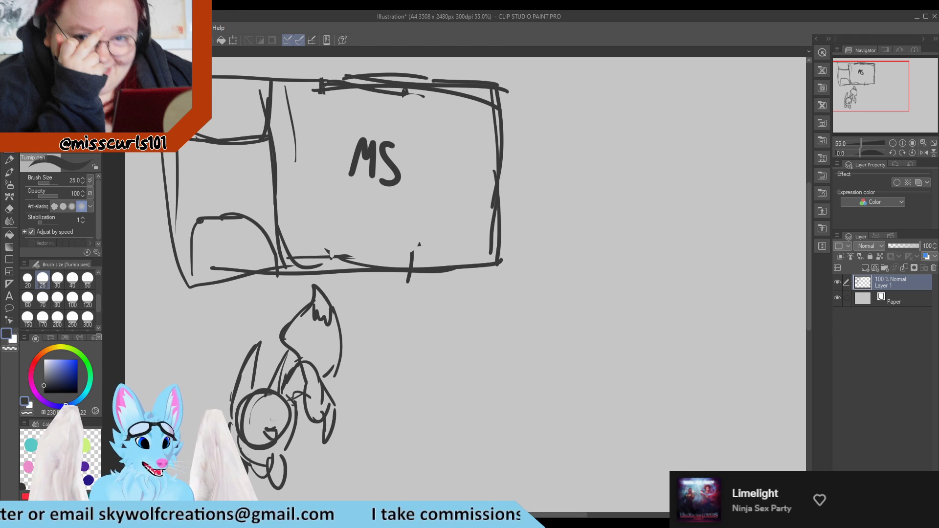
{"action": "left_click_drag", "start_coordinate": [213, 101], "coordinate": [219, 116]}
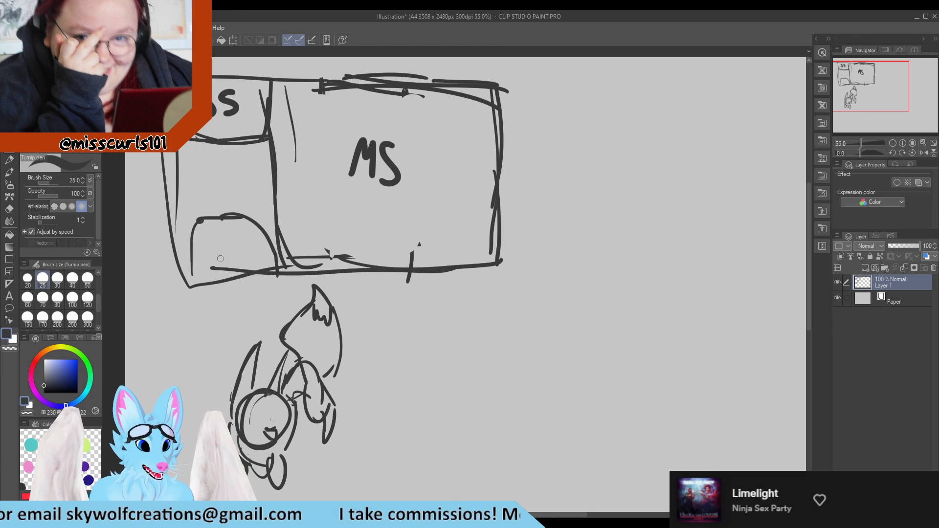
{"action": "mouse_move", "coordinate": [206, 232]}
{"action": "left_mouse_down"}
{"action": "mouse_move", "coordinate": [209, 244]}
{"action": "mouse_move", "coordinate": [218, 233]}
{"action": "left_mouse_up"}
{"action": "left_click_drag", "start_coordinate": [230, 235], "coordinate": [220, 255]}
{"action": "mouse_move", "coordinate": [242, 234]}
{"action": "left_mouse_down"}
{"action": "mouse_move", "coordinate": [244, 253]}
{"action": "mouse_move", "coordinate": [257, 233]}
{"action": "mouse_move", "coordinate": [253, 241]}
{"action": "left_mouse_up"}
{"action": "mouse_move", "coordinate": [192, 161]}
{"action": "left_mouse_down"}
{"action": "mouse_move", "coordinate": [208, 179]}
{"action": "mouse_move", "coordinate": [227, 163]}
{"action": "mouse_move", "coordinate": [267, 157]}
{"action": "left_mouse_up"}
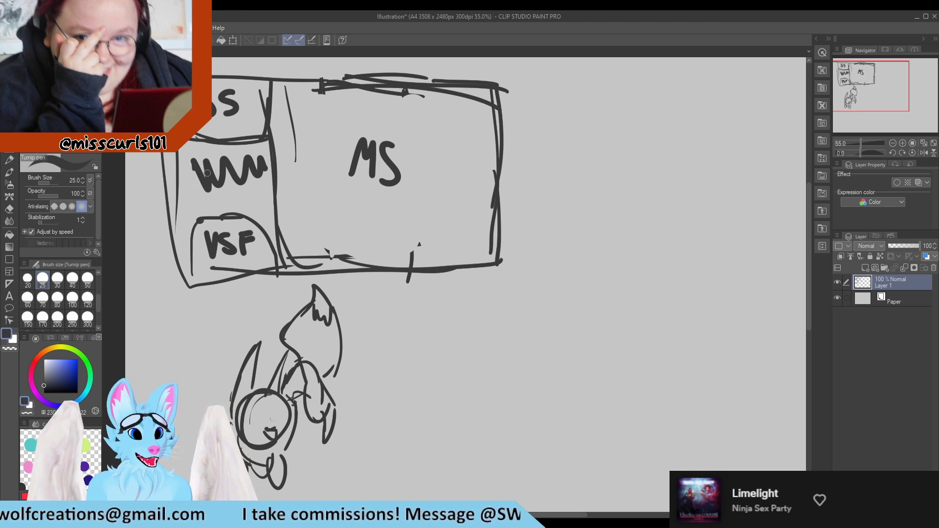
{"action": "key", "text": "e"}
{"action": "mouse_move", "coordinate": [203, 178]}
{"action": "left_mouse_down"}
{"action": "mouse_move", "coordinate": [212, 161]}
{"action": "mouse_move", "coordinate": [254, 172]}
{"action": "mouse_move", "coordinate": [246, 178]}
{"action": "left_mouse_up"}
{"action": "key", "text": "p"}
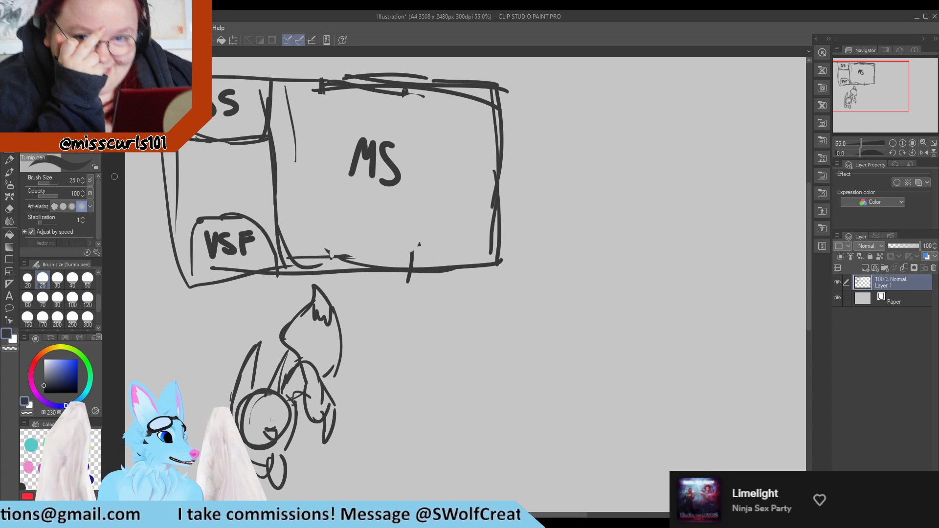
{"action": "scroll", "coordinate": [116, 177], "scroll_direction": "down", "scroll_amount": 2}
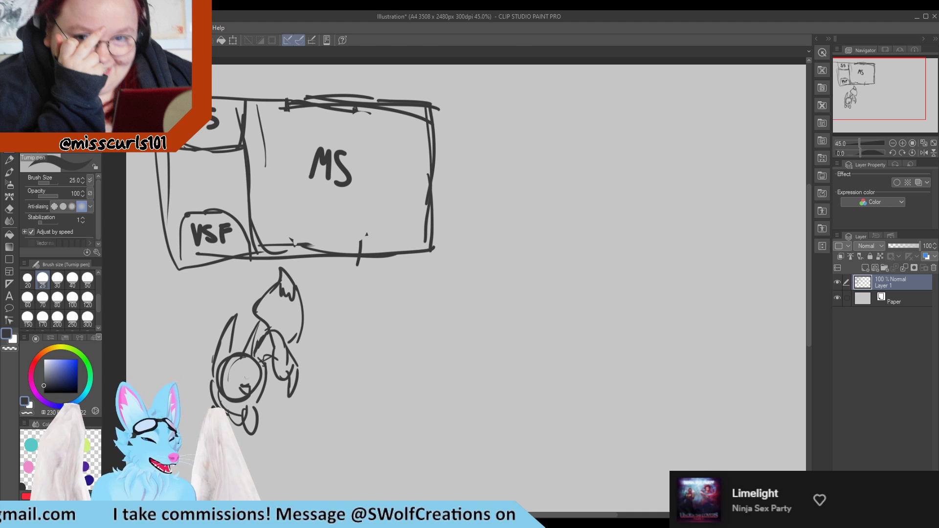
{"action": "scroll", "coordinate": [364, 250], "scroll_direction": "down", "scroll_amount": 2}
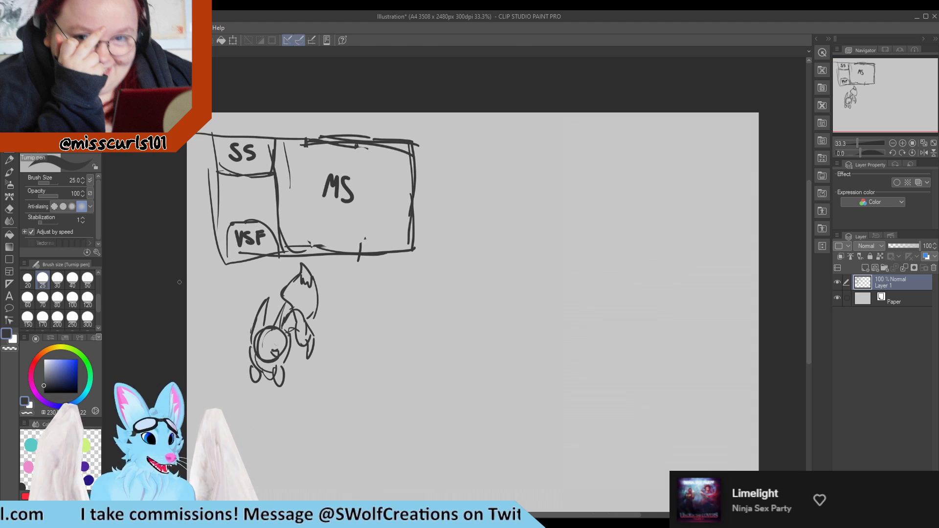
{"action": "scroll", "coordinate": [272, 297], "scroll_direction": "down", "scroll_amount": 2}
{"action": "scroll", "coordinate": [264, 288], "scroll_direction": "up", "scroll_amount": 2}
{"action": "scroll", "coordinate": [358, 297], "scroll_direction": "down", "scroll_amount": 1}
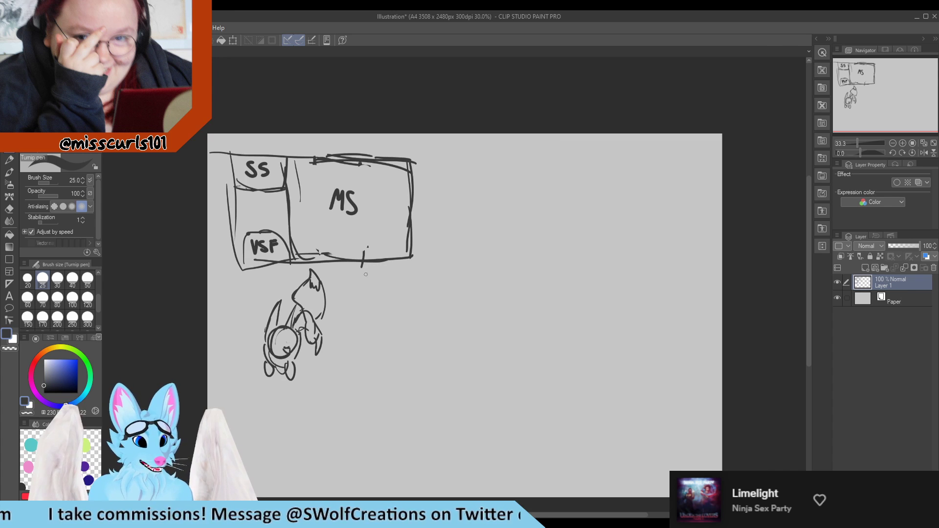
{"action": "scroll", "coordinate": [205, 430], "scroll_direction": "up", "scroll_amount": 1}
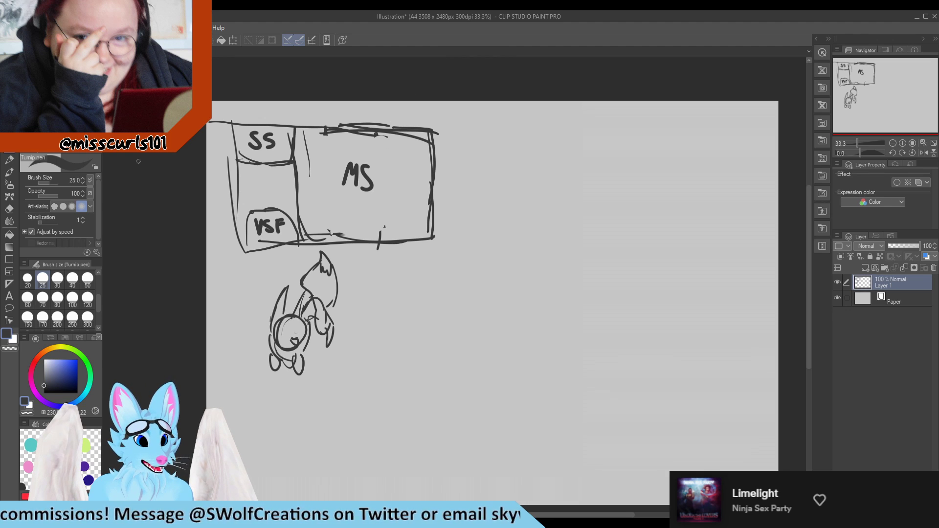
{"action": "scroll", "coordinate": [342, 439], "scroll_direction": "up", "scroll_amount": 1}
{"action": "scroll", "coordinate": [195, 205], "scroll_direction": "down", "scroll_amount": 3}
{"action": "scroll", "coordinate": [249, 368], "scroll_direction": "up", "scroll_amount": 5}
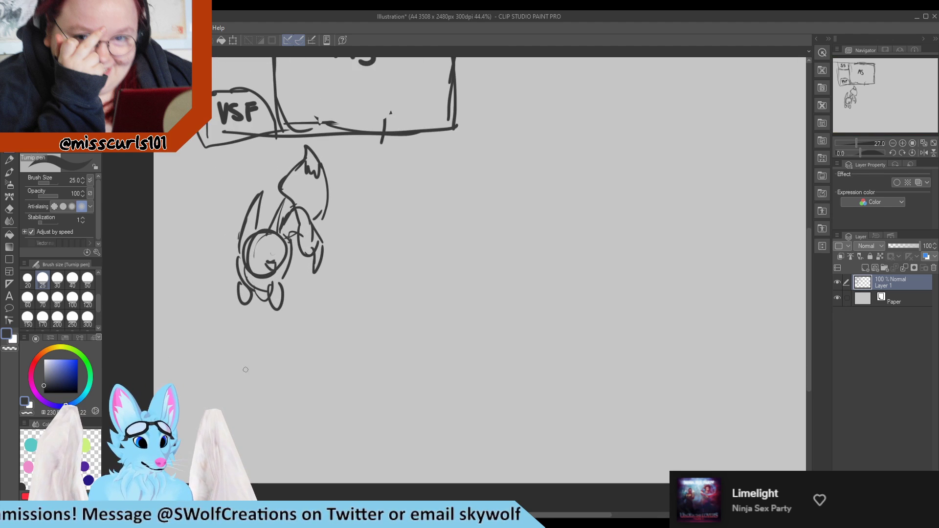
{"action": "scroll", "coordinate": [245, 370], "scroll_direction": "down", "scroll_amount": 4}
{"action": "scroll", "coordinate": [318, 332], "scroll_direction": "up", "scroll_amount": 3}
{"action": "scroll", "coordinate": [344, 321], "scroll_direction": "down", "scroll_amount": 1}
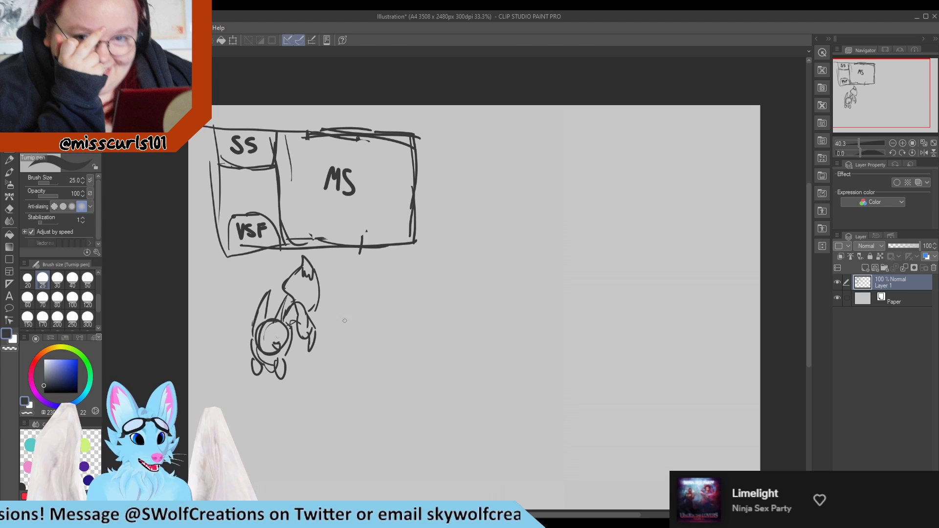
{"action": "scroll", "coordinate": [294, 447], "scroll_direction": "up", "scroll_amount": 1}
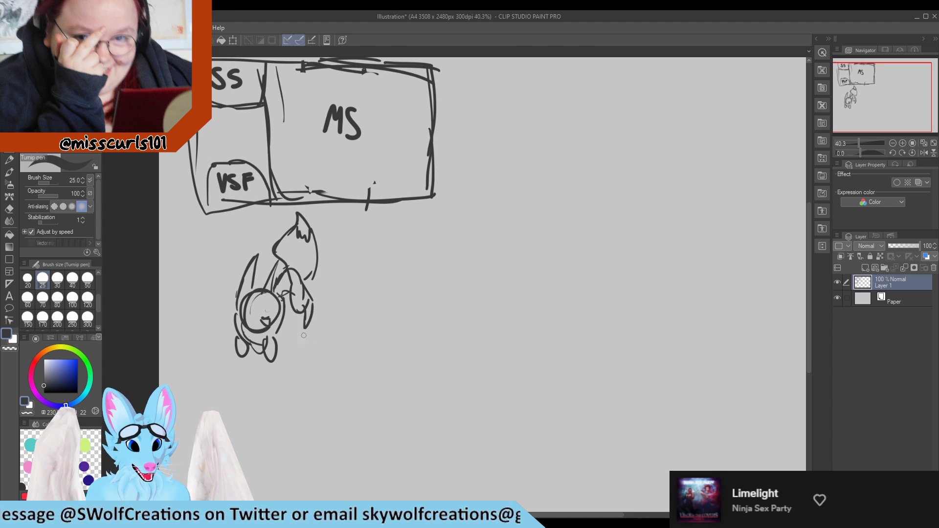
{"action": "left_click_drag", "start_coordinate": [298, 338], "coordinate": [326, 353]}
{"action": "key", "text": "w"}
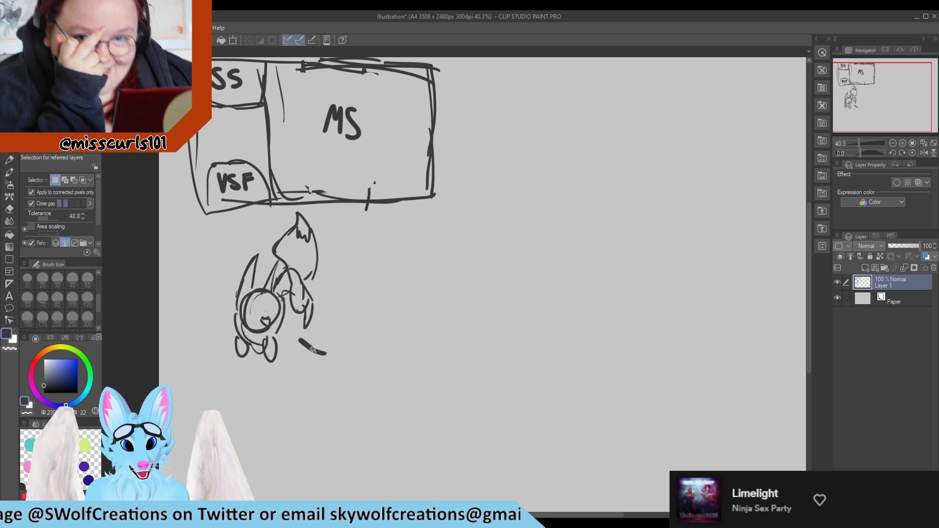
{"action": "left_click", "coordinate": [332, 366]}
{"action": "key", "text": "e"}
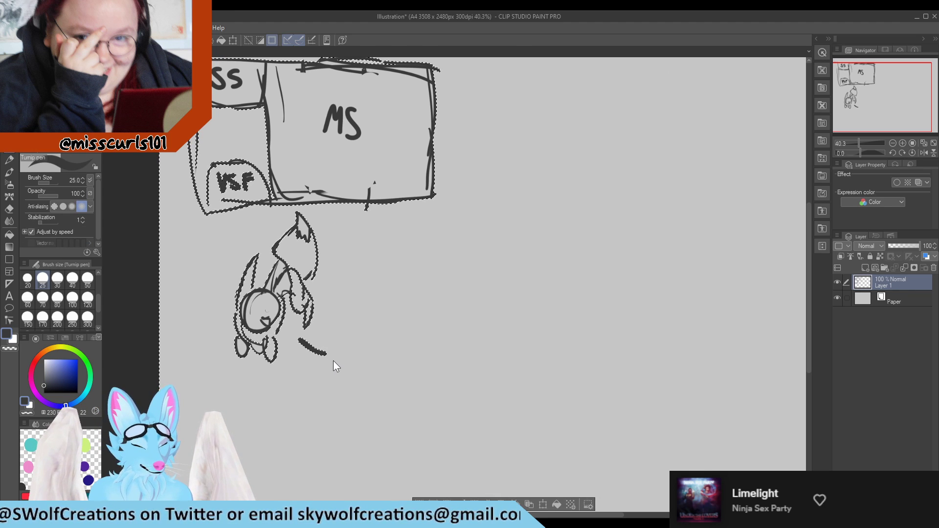
{"action": "key", "text": "ctrl+d"}
{"action": "left_click_drag", "start_coordinate": [327, 357], "coordinate": [310, 350]}
Step: Sketch a rounded tail with curved stripes below the small eared creature, using the Turnip pen
{"action": "key", "text": "p"}
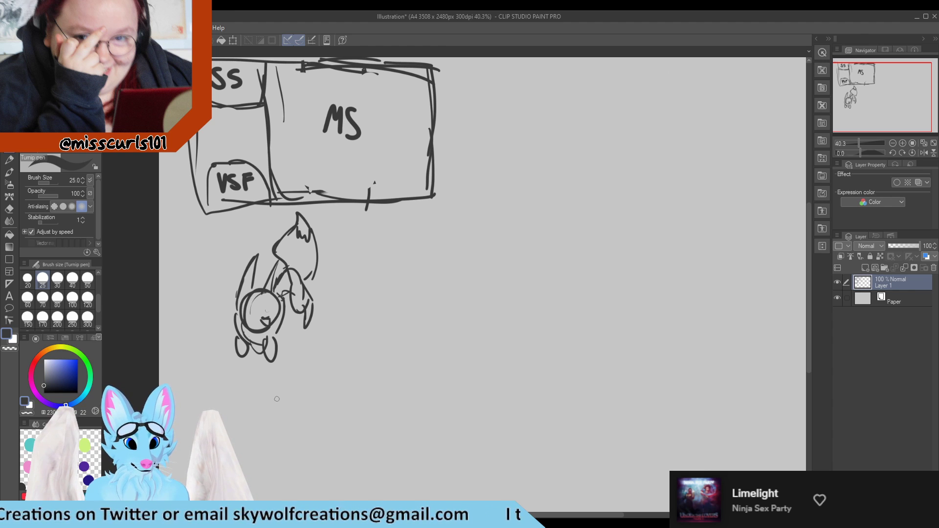
{"action": "mouse_move", "coordinate": [294, 379]}
{"action": "left_mouse_down"}
{"action": "mouse_move", "coordinate": [279, 413]}
{"action": "mouse_move", "coordinate": [289, 382]}
{"action": "mouse_move", "coordinate": [306, 374]}
{"action": "mouse_move", "coordinate": [341, 414]}
{"action": "mouse_move", "coordinate": [326, 402]}
{"action": "mouse_move", "coordinate": [319, 432]}
{"action": "left_mouse_up"}
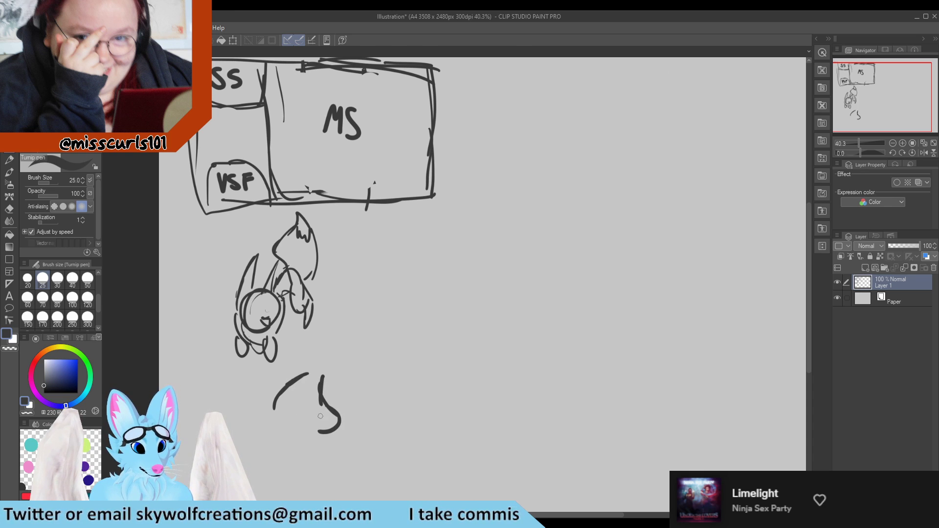
{"action": "mouse_move", "coordinate": [313, 380]}
{"action": "left_mouse_down"}
{"action": "mouse_move", "coordinate": [318, 428]}
{"action": "mouse_move", "coordinate": [293, 392]}
{"action": "mouse_move", "coordinate": [300, 425]}
{"action": "left_mouse_up"}
{"action": "left_click_drag", "start_coordinate": [304, 377], "coordinate": [288, 427]}
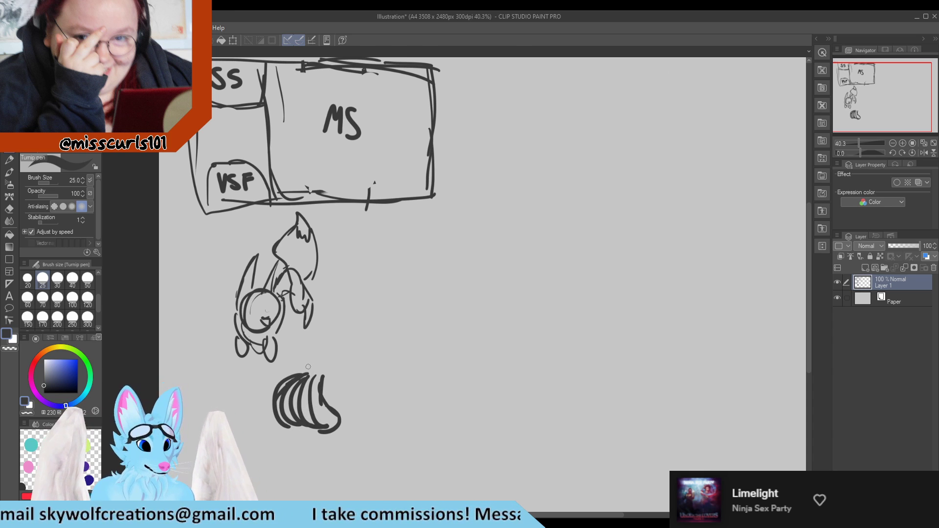
Step: Sketch a second creature's curved back rising from the striped tail, plus its small arm, leg and foot
{"action": "mouse_move", "coordinate": [303, 374]}
{"action": "left_mouse_down"}
{"action": "mouse_move", "coordinate": [330, 378]}
{"action": "mouse_move", "coordinate": [313, 364]}
{"action": "mouse_move", "coordinate": [321, 338]}
{"action": "mouse_move", "coordinate": [345, 364]}
{"action": "mouse_move", "coordinate": [346, 383]}
{"action": "mouse_move", "coordinate": [361, 382]}
{"action": "mouse_move", "coordinate": [336, 388]}
{"action": "mouse_move", "coordinate": [360, 334]}
{"action": "mouse_move", "coordinate": [363, 340]}
{"action": "mouse_move", "coordinate": [356, 351]}
{"action": "mouse_move", "coordinate": [356, 336]}
{"action": "mouse_move", "coordinate": [324, 337]}
{"action": "mouse_move", "coordinate": [324, 286]}
{"action": "mouse_move", "coordinate": [332, 299]}
{"action": "mouse_move", "coordinate": [324, 291]}
{"action": "mouse_move", "coordinate": [323, 306]}
{"action": "mouse_move", "coordinate": [318, 295]}
{"action": "mouse_move", "coordinate": [329, 300]}
{"action": "left_mouse_up"}
{"action": "key", "text": "ctrl+z"}
{"action": "key", "text": "e"}
{"action": "key", "text": "p"}
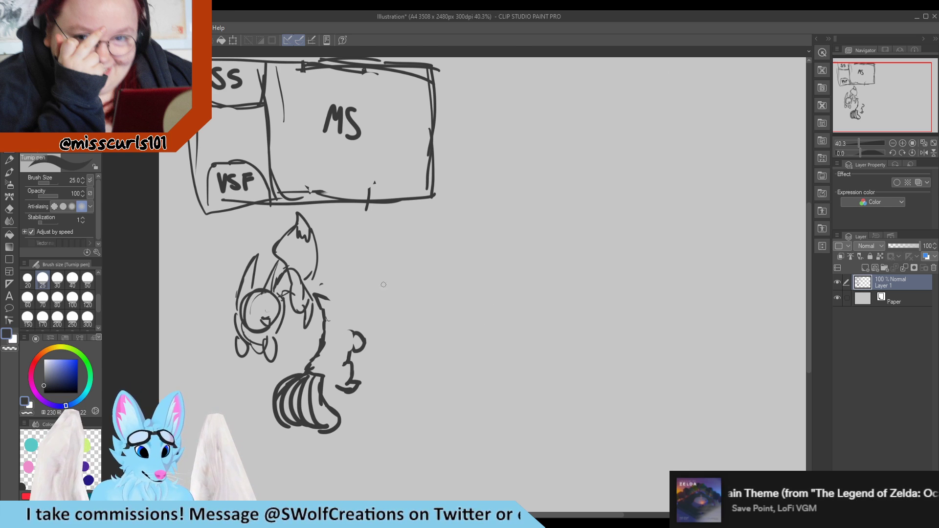
Step: Sketch the second creature's head with a pointed snout, rounded shapes on top and rough face markings
{"action": "mouse_move", "coordinate": [327, 303]}
{"action": "left_mouse_down"}
{"action": "mouse_move", "coordinate": [327, 288]}
{"action": "mouse_move", "coordinate": [335, 300]}
{"action": "mouse_move", "coordinate": [346, 292]}
{"action": "mouse_move", "coordinate": [349, 306]}
{"action": "mouse_move", "coordinate": [338, 295]}
{"action": "mouse_move", "coordinate": [347, 299]}
{"action": "mouse_move", "coordinate": [331, 303]}
{"action": "mouse_move", "coordinate": [332, 317]}
{"action": "mouse_move", "coordinate": [361, 305]}
{"action": "mouse_move", "coordinate": [356, 321]}
{"action": "mouse_move", "coordinate": [363, 304]}
{"action": "mouse_move", "coordinate": [365, 312]}
{"action": "mouse_move", "coordinate": [339, 304]}
{"action": "mouse_move", "coordinate": [348, 319]}
{"action": "mouse_move", "coordinate": [361, 306]}
{"action": "mouse_move", "coordinate": [353, 307]}
{"action": "mouse_move", "coordinate": [360, 319]}
{"action": "left_mouse_up"}
{"action": "key", "text": "e"}
{"action": "key", "text": "p"}
{"action": "key", "text": "ctrl+z"}
{"action": "left_click_drag", "start_coordinate": [361, 319], "coordinate": [346, 328]}
{"action": "key", "text": "ctrl+z"}
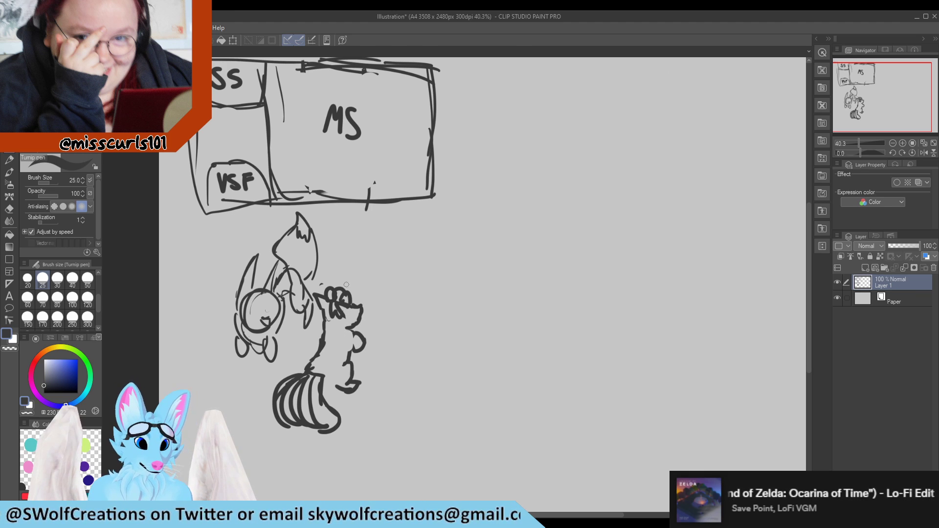
Step: Set the Turnip pen's brush size to 20 and draw a round head for a third creature in the empty area beside the sketches
{"action": "scroll", "coordinate": [243, 323], "scroll_direction": "down", "scroll_amount": 4}
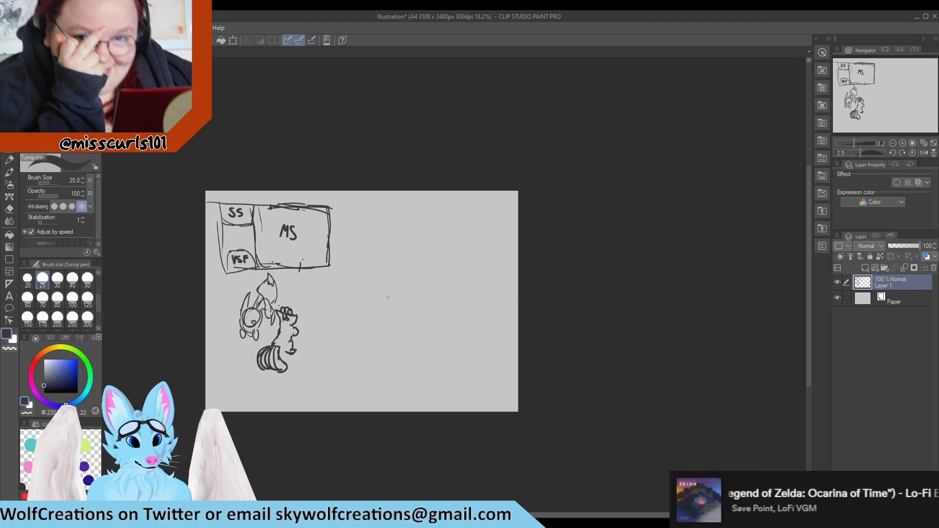
{"action": "scroll", "coordinate": [347, 352], "scroll_direction": "up", "scroll_amount": 3}
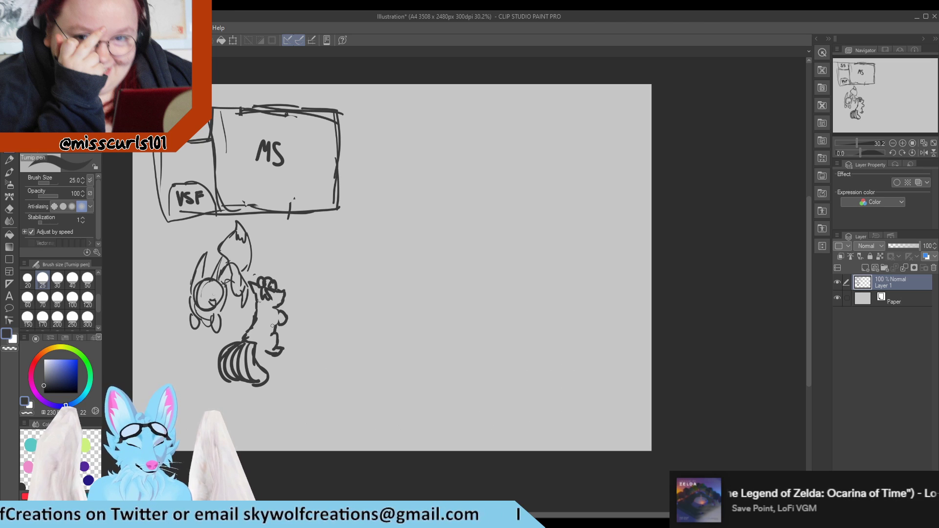
{"action": "scroll", "coordinate": [341, 282], "scroll_direction": "down", "scroll_amount": 1}
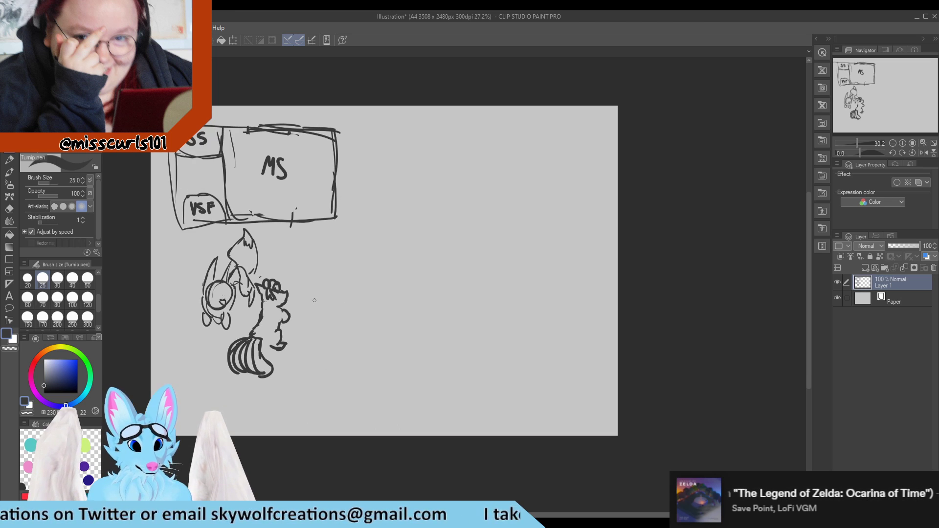
{"action": "scroll", "coordinate": [345, 289], "scroll_direction": "up", "scroll_amount": 2}
{"action": "scroll", "coordinate": [352, 299], "scroll_direction": "up", "scroll_amount": 2}
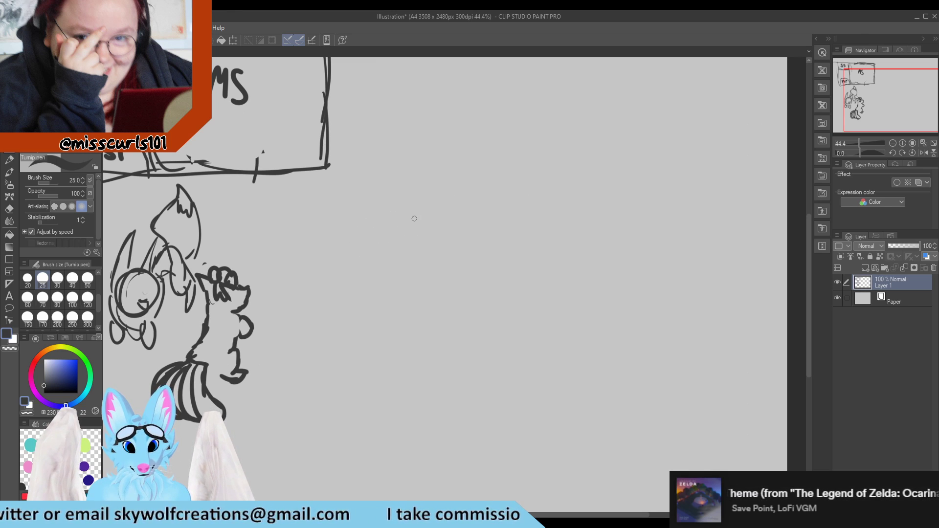
{"action": "mouse_move", "coordinate": [417, 210]}
{"action": "left_mouse_down"}
{"action": "mouse_move", "coordinate": [388, 230]}
{"action": "mouse_move", "coordinate": [420, 250]}
{"action": "left_mouse_up"}
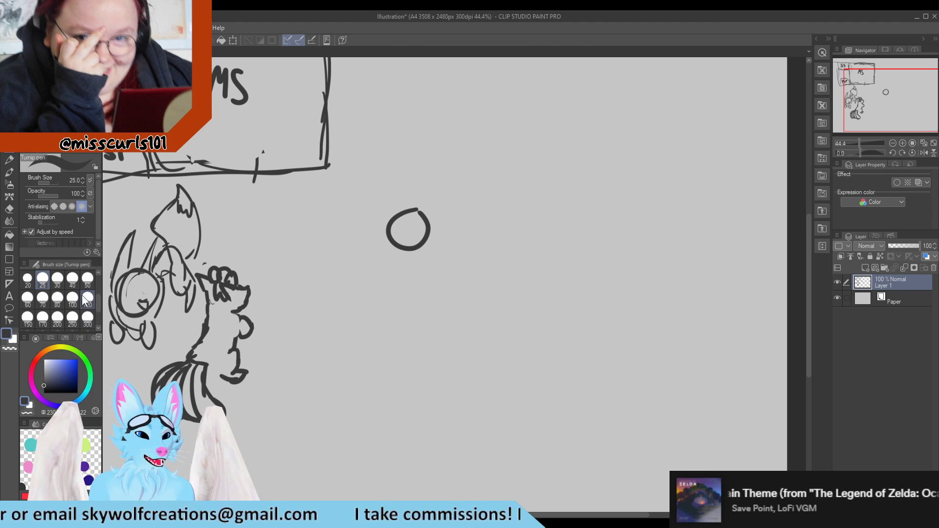
{"action": "left_click", "coordinate": [27, 278]}
{"action": "key", "text": "ctrl+z"}
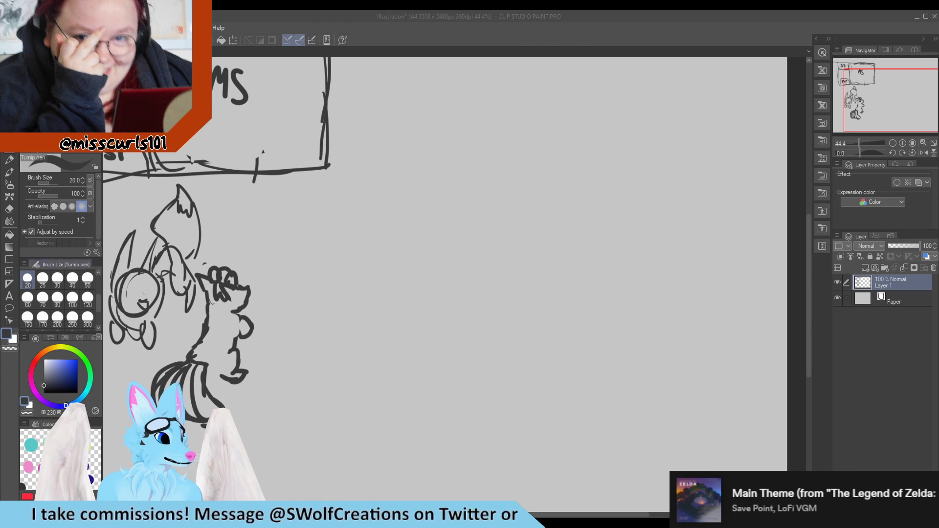
{"action": "scroll", "coordinate": [342, 313], "scroll_direction": "up", "scroll_amount": 1}
{"action": "scroll", "coordinate": [343, 313], "scroll_direction": "down", "scroll_amount": 2}
{"action": "scroll", "coordinate": [274, 294], "scroll_direction": "up", "scroll_amount": 2}
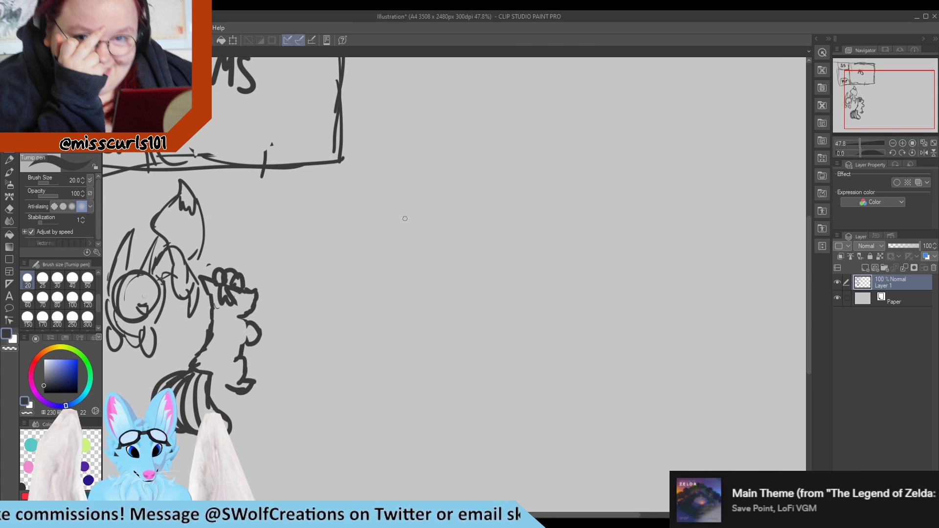
{"action": "left_click_drag", "start_coordinate": [413, 203], "coordinate": [390, 214]}
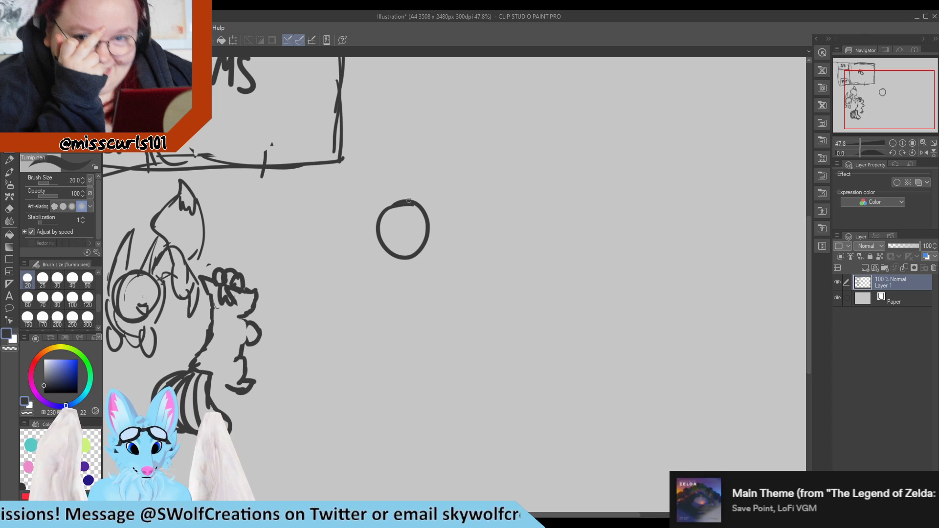
Step: Draw two long pointed ears on the third creature's head, one upright and one slanting to the left
{"action": "mouse_move", "coordinate": [400, 201]}
{"action": "left_mouse_down"}
{"action": "mouse_move", "coordinate": [399, 160]}
{"action": "mouse_move", "coordinate": [398, 199]}
{"action": "left_mouse_up"}
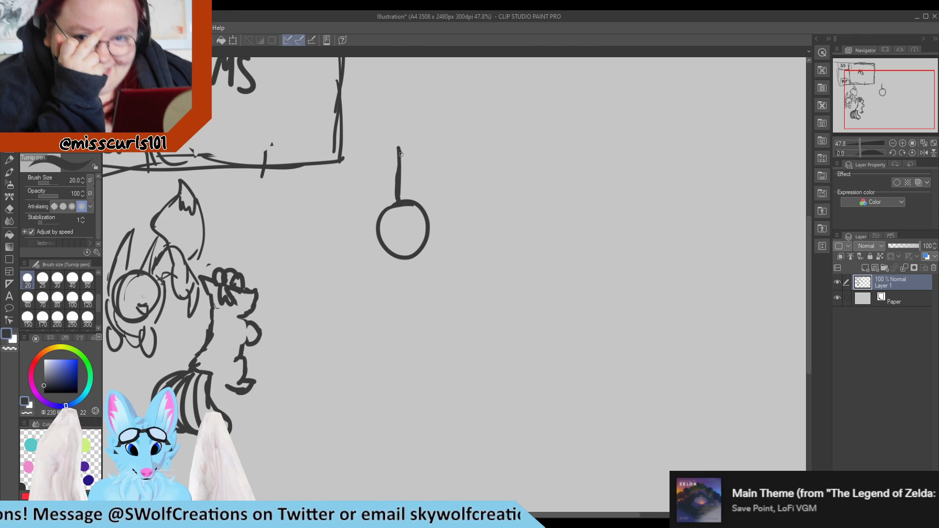
{"action": "mouse_move", "coordinate": [398, 147]}
{"action": "left_mouse_down"}
{"action": "mouse_move", "coordinate": [409, 194]}
{"action": "mouse_move", "coordinate": [403, 160]}
{"action": "mouse_move", "coordinate": [407, 197]}
{"action": "mouse_move", "coordinate": [394, 197]}
{"action": "mouse_move", "coordinate": [408, 203]}
{"action": "mouse_move", "coordinate": [387, 201]}
{"action": "mouse_move", "coordinate": [385, 212]}
{"action": "mouse_move", "coordinate": [367, 176]}
{"action": "left_mouse_up"}
{"action": "mouse_move", "coordinate": [381, 213]}
{"action": "left_mouse_down"}
{"action": "mouse_move", "coordinate": [364, 171]}
{"action": "mouse_move", "coordinate": [359, 226]}
{"action": "mouse_move", "coordinate": [381, 234]}
{"action": "left_mouse_up"}
{"action": "mouse_move", "coordinate": [370, 198]}
{"action": "left_mouse_down"}
{"action": "mouse_move", "coordinate": [353, 175]}
{"action": "mouse_move", "coordinate": [374, 211]}
{"action": "left_mouse_up"}
{"action": "left_click_drag", "start_coordinate": [349, 174], "coordinate": [382, 234]}
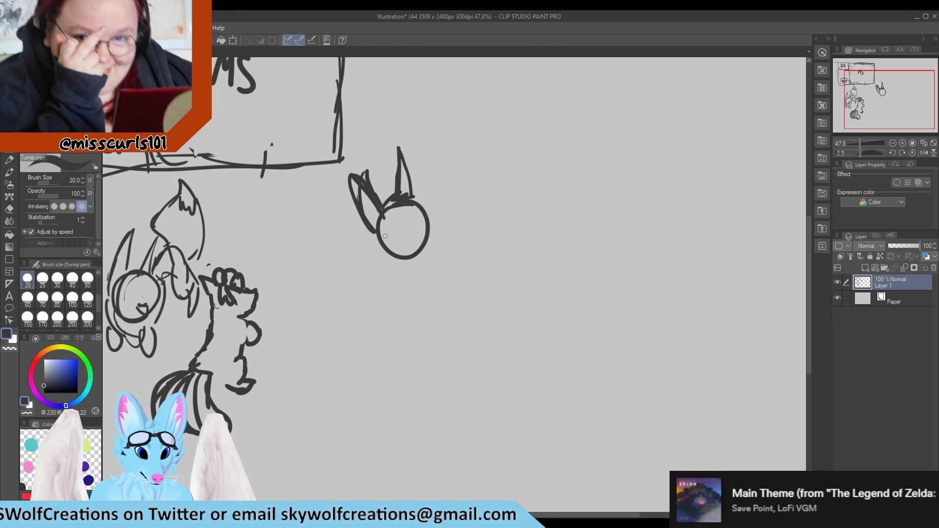
Step: Erase part of the slanted left ear with a size 50 eraser and redraw it longer and more pointed
{"action": "key", "text": "e"}
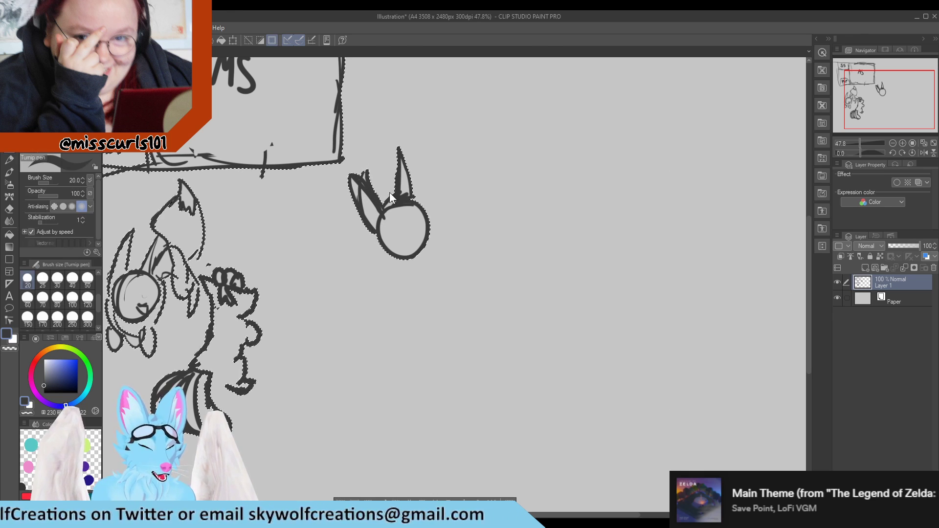
{"action": "mouse_move", "coordinate": [383, 184]}
{"action": "left_mouse_down"}
{"action": "mouse_move", "coordinate": [352, 177]}
{"action": "mouse_move", "coordinate": [372, 201]}
{"action": "left_mouse_up"}
{"action": "left_click", "coordinate": [88, 277]}
{"action": "key", "text": "p"}
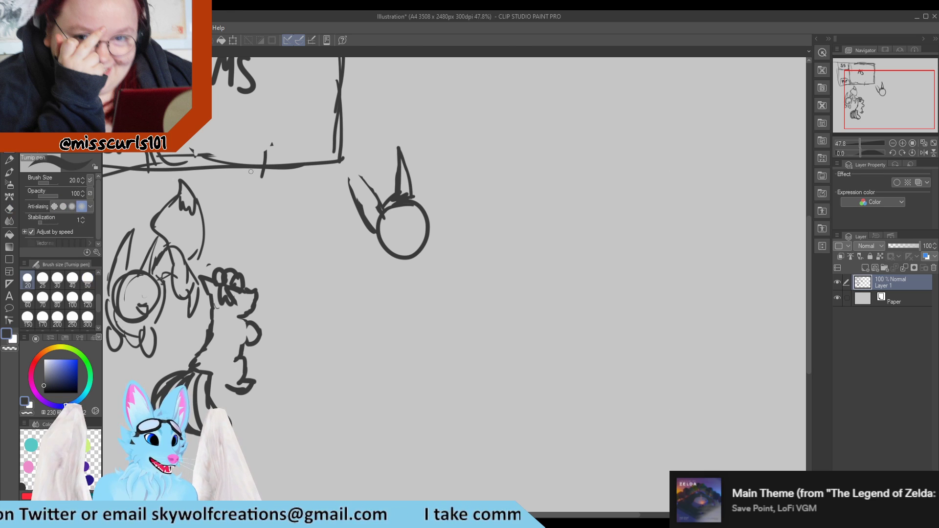
{"action": "mouse_move", "coordinate": [344, 161]}
{"action": "left_mouse_down"}
{"action": "mouse_move", "coordinate": [376, 209]}
{"action": "mouse_move", "coordinate": [366, 225]}
{"action": "mouse_move", "coordinate": [380, 243]}
{"action": "mouse_move", "coordinate": [412, 250]}
{"action": "mouse_move", "coordinate": [393, 258]}
{"action": "left_mouse_up"}
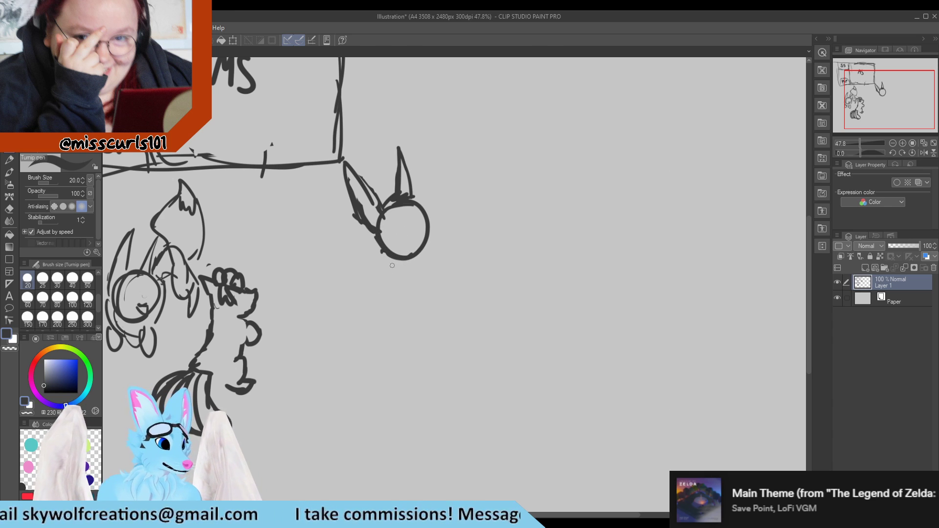
Step: Refine the third creature's head outline along its lower edge and add a small cheek bump on the right side
{"action": "key", "text": "e"}
{"action": "left_click_drag", "start_coordinate": [389, 256], "coordinate": [428, 247]}
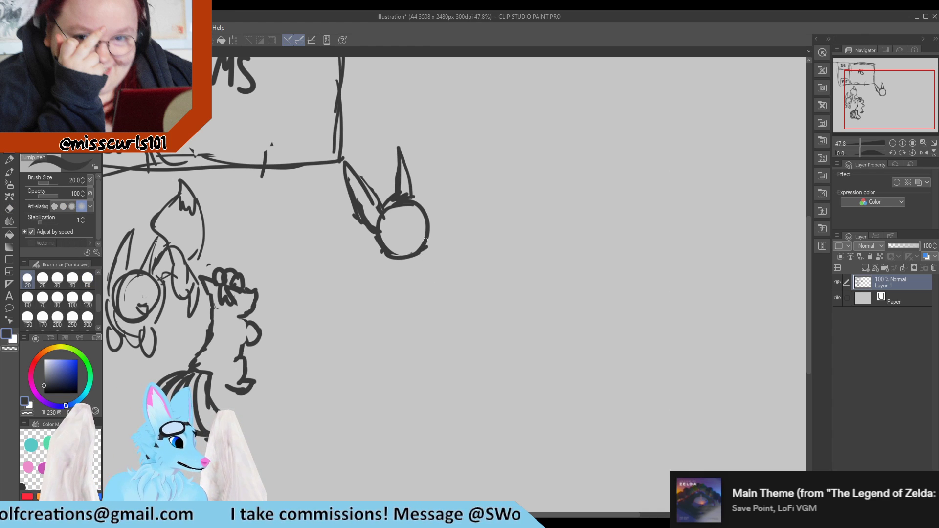
{"action": "mouse_move", "coordinate": [428, 224]}
{"action": "left_mouse_down"}
{"action": "mouse_move", "coordinate": [423, 252]}
{"action": "mouse_move", "coordinate": [425, 236]}
{"action": "left_mouse_up"}
{"action": "key", "text": "e"}
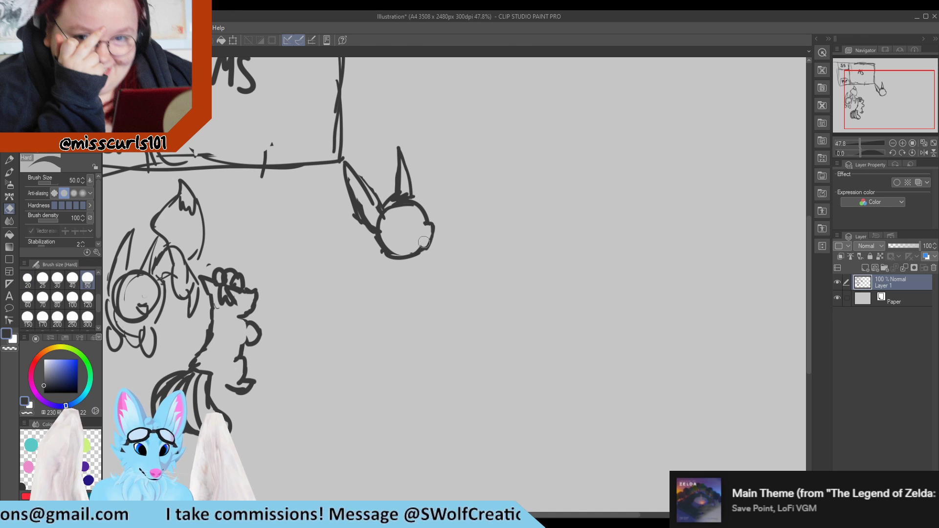
{"action": "key", "text": "p"}
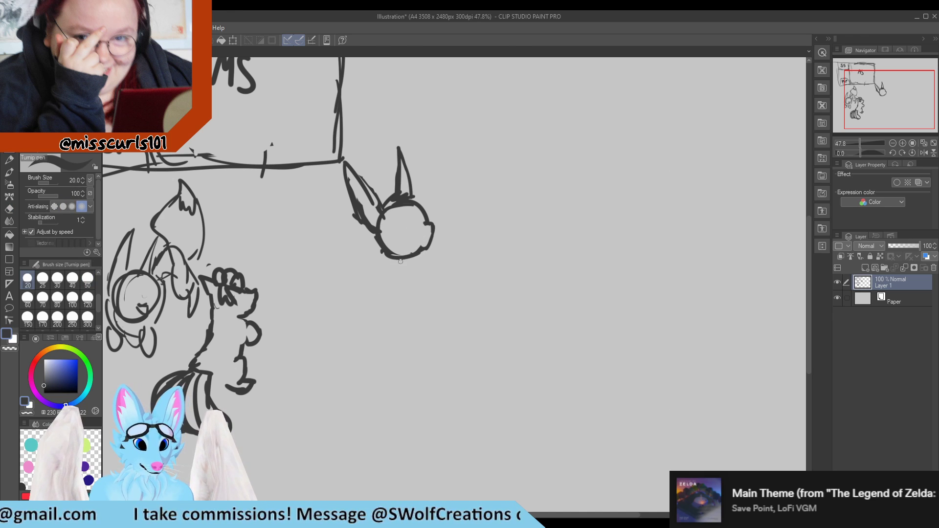
Step: Sketch a fluffy, pointed neck ruff beneath the third creature's head and a curved line for the left side of its body
{"action": "left_click_drag", "start_coordinate": [381, 252], "coordinate": [379, 261]}
{"action": "mouse_move", "coordinate": [376, 262]}
{"action": "left_mouse_down"}
{"action": "mouse_move", "coordinate": [377, 252]}
{"action": "mouse_move", "coordinate": [384, 282]}
{"action": "mouse_move", "coordinate": [405, 284]}
{"action": "left_mouse_up"}
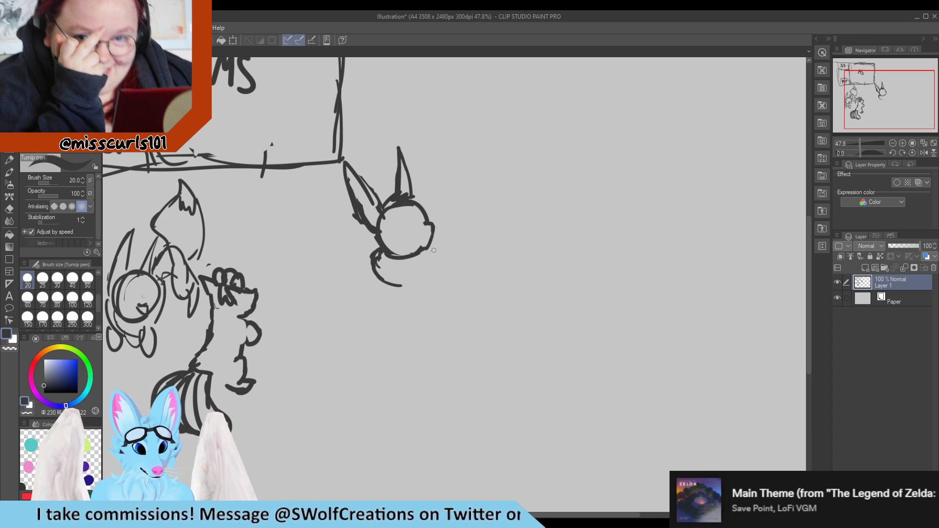
{"action": "left_click_drag", "start_coordinate": [431, 250], "coordinate": [439, 247]}
{"action": "left_click_drag", "start_coordinate": [394, 280], "coordinate": [443, 281]}
{"action": "mouse_move", "coordinate": [431, 246]}
{"action": "left_mouse_down"}
{"action": "mouse_move", "coordinate": [453, 274]}
{"action": "mouse_move", "coordinate": [451, 289]}
{"action": "left_mouse_up"}
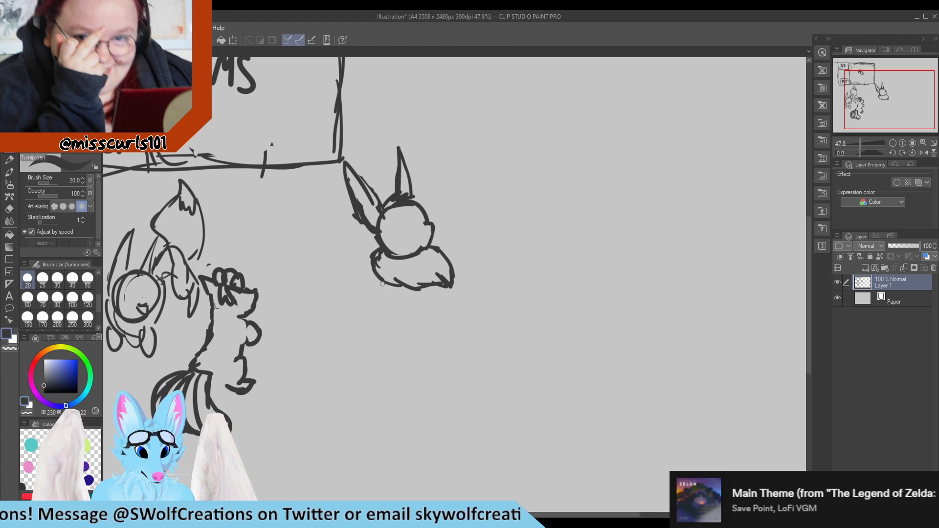
{"action": "left_click_drag", "start_coordinate": [382, 283], "coordinate": [392, 290]}
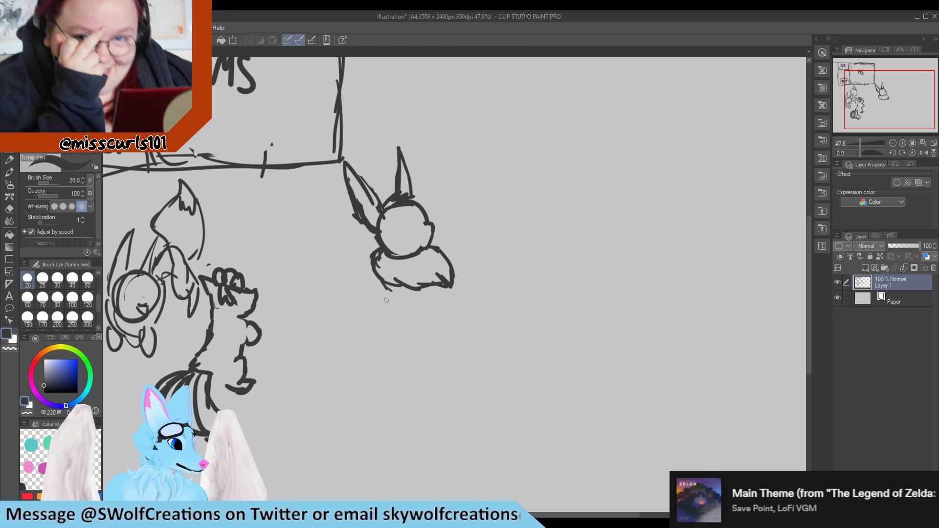
{"action": "left_click_drag", "start_coordinate": [379, 277], "coordinate": [396, 346]}
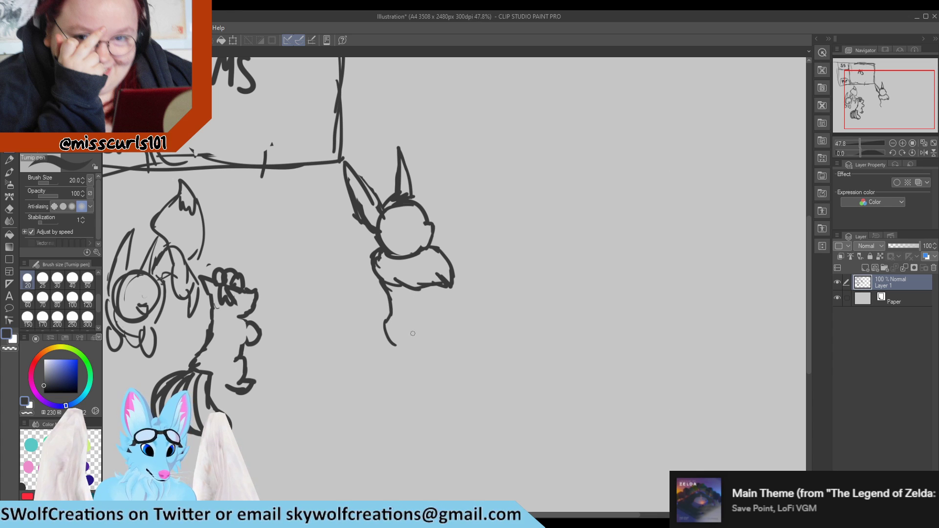
Step: Sketch the front legs, hind leg and bushy curled tail of the seated long-eared animal, erasing stray lines between strokes
{"action": "mouse_move", "coordinate": [402, 311]}
{"action": "left_mouse_down"}
{"action": "mouse_move", "coordinate": [413, 335]}
{"action": "mouse_move", "coordinate": [417, 307]}
{"action": "mouse_move", "coordinate": [424, 333]}
{"action": "mouse_move", "coordinate": [414, 337]}
{"action": "mouse_move", "coordinate": [419, 307]}
{"action": "mouse_move", "coordinate": [428, 324]}
{"action": "mouse_move", "coordinate": [437, 308]}
{"action": "mouse_move", "coordinate": [439, 325]}
{"action": "mouse_move", "coordinate": [440, 298]}
{"action": "mouse_move", "coordinate": [437, 328]}
{"action": "mouse_move", "coordinate": [449, 311]}
{"action": "mouse_move", "coordinate": [419, 285]}
{"action": "mouse_move", "coordinate": [437, 296]}
{"action": "left_mouse_up"}
{"action": "key", "text": "e"}
{"action": "key", "text": "p"}
{"action": "key", "text": "e"}
{"action": "key", "text": "p"}
{"action": "mouse_move", "coordinate": [442, 303]}
{"action": "left_mouse_down"}
{"action": "mouse_move", "coordinate": [449, 289]}
{"action": "mouse_move", "coordinate": [443, 297]}
{"action": "left_mouse_up"}
{"action": "key", "text": "e"}
{"action": "key", "text": "p"}
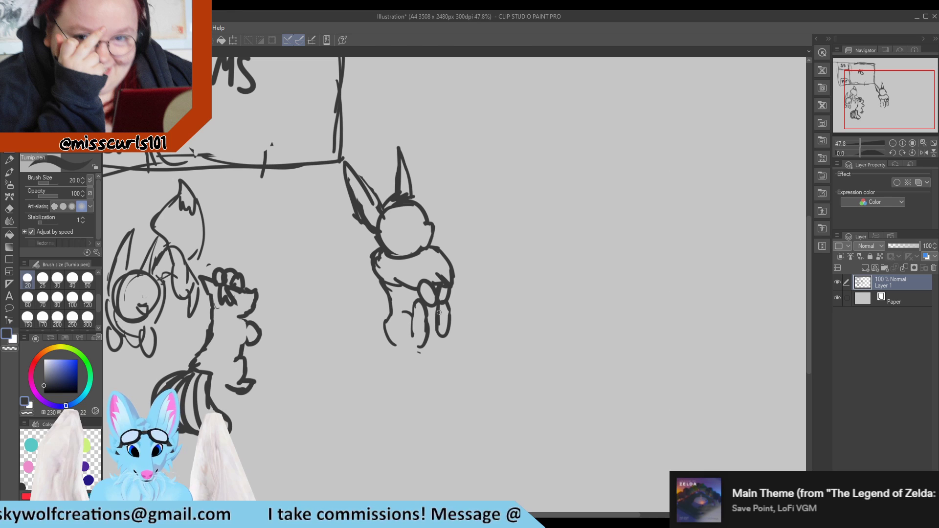
{"action": "mouse_move", "coordinate": [420, 345]}
{"action": "left_mouse_down"}
{"action": "mouse_move", "coordinate": [393, 325]}
{"action": "mouse_move", "coordinate": [390, 341]}
{"action": "mouse_move", "coordinate": [423, 335]}
{"action": "mouse_move", "coordinate": [387, 319]}
{"action": "mouse_move", "coordinate": [381, 341]}
{"action": "mouse_move", "coordinate": [387, 325]}
{"action": "mouse_move", "coordinate": [389, 357]}
{"action": "mouse_move", "coordinate": [403, 370]}
{"action": "mouse_move", "coordinate": [452, 370]}
{"action": "mouse_move", "coordinate": [485, 316]}
{"action": "mouse_move", "coordinate": [466, 337]}
{"action": "mouse_move", "coordinate": [424, 333]}
{"action": "left_mouse_up"}
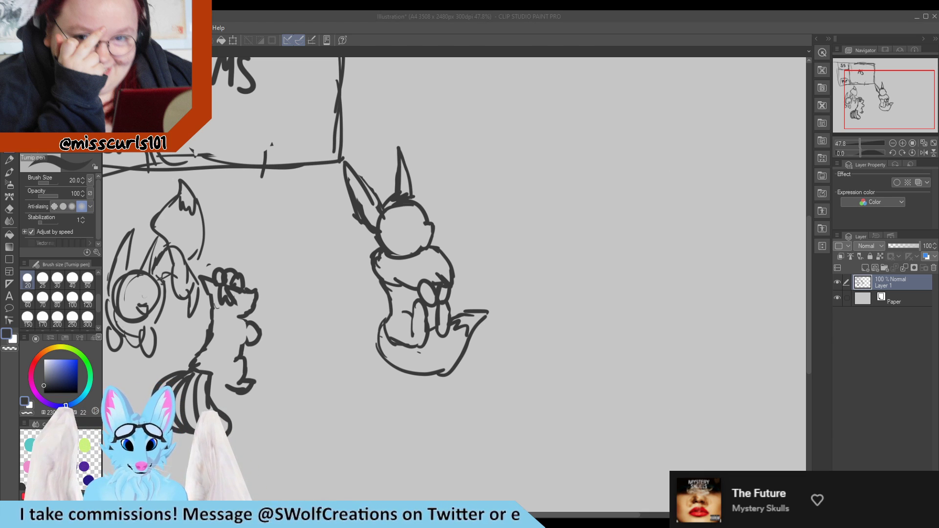
{"action": "scroll", "coordinate": [587, 313], "scroll_direction": "down", "scroll_amount": 3}
{"action": "scroll", "coordinate": [660, 440], "scroll_direction": "up", "scroll_amount": 1}
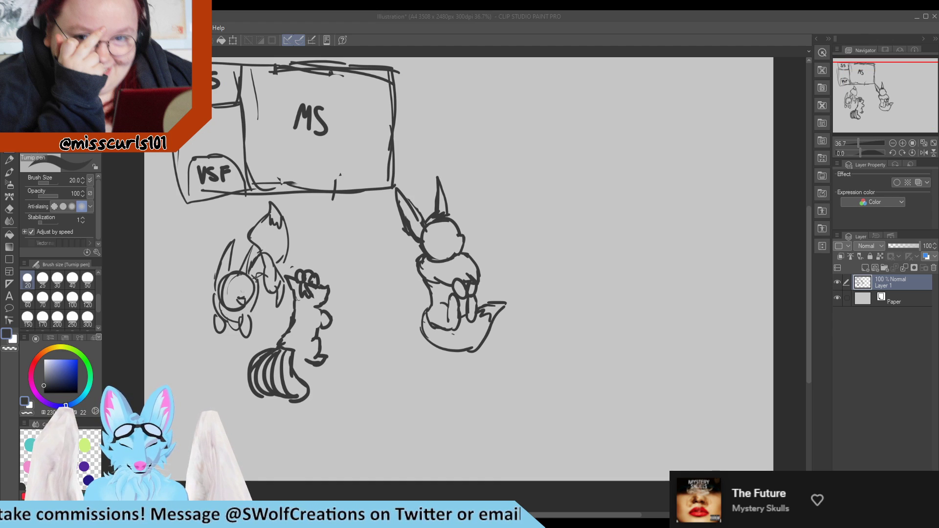
{"action": "scroll", "coordinate": [468, 423], "scroll_direction": "up", "scroll_amount": 1}
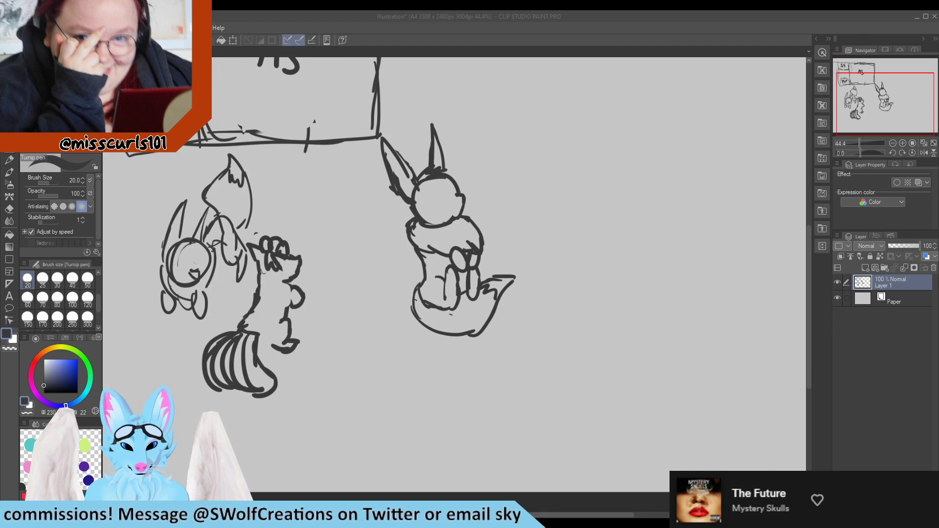
{"action": "scroll", "coordinate": [504, 433], "scroll_direction": "up", "scroll_amount": 1}
{"action": "scroll", "coordinate": [504, 433], "scroll_direction": "up", "scroll_amount": 1}
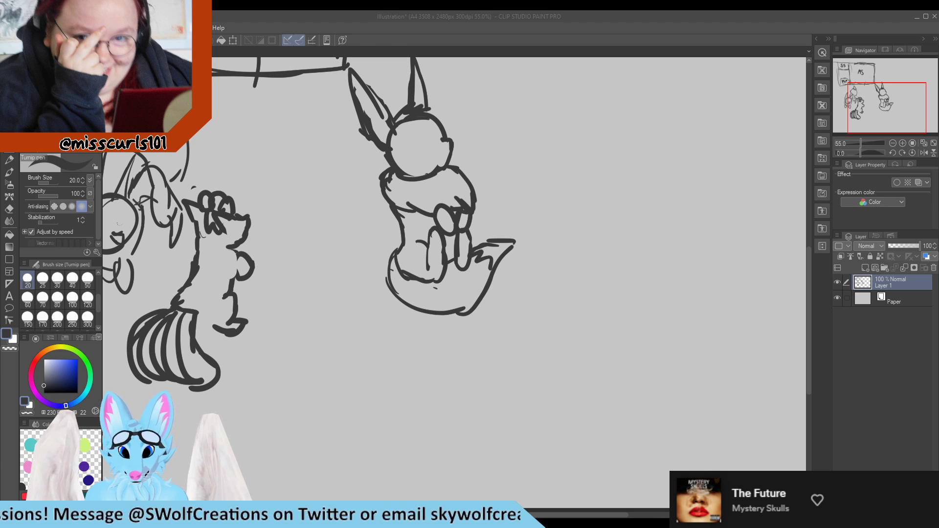
{"action": "left_click", "coordinate": [394, 339]}
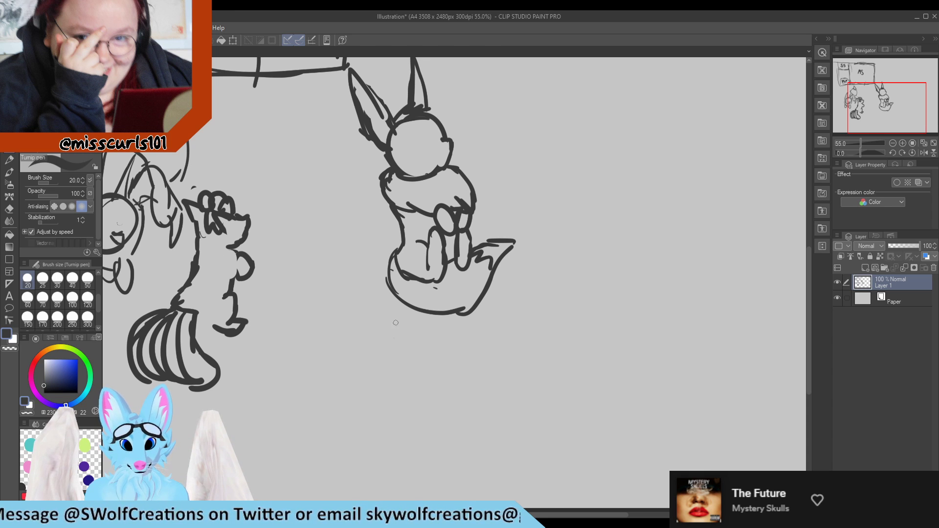
{"action": "scroll", "coordinate": [369, 303], "scroll_direction": "down", "scroll_amount": 5}
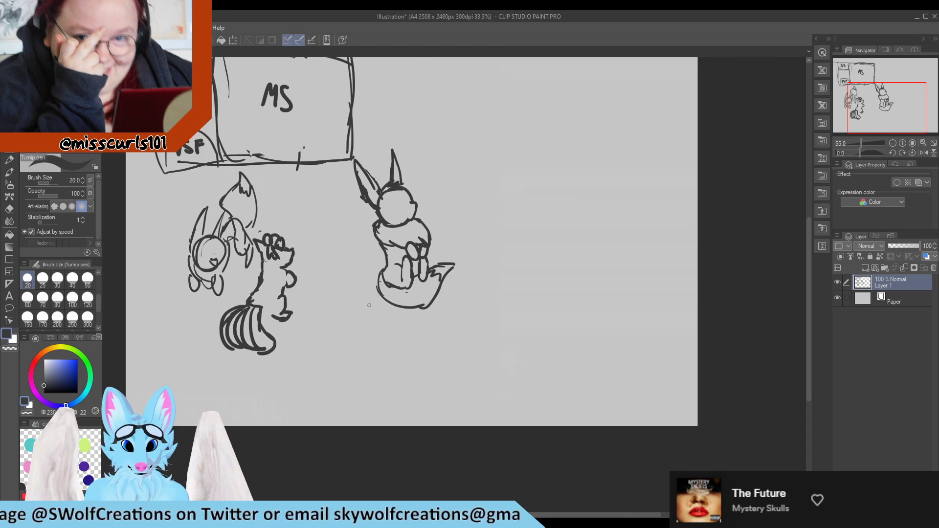
{"action": "scroll", "coordinate": [621, 345], "scroll_direction": "up", "scroll_amount": 2}
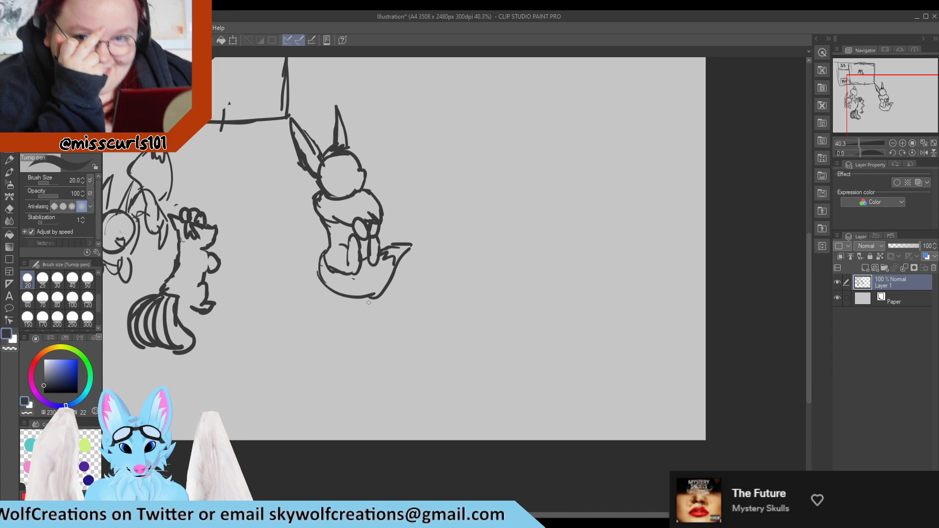
{"action": "scroll", "coordinate": [356, 321], "scroll_direction": "down", "scroll_amount": 1}
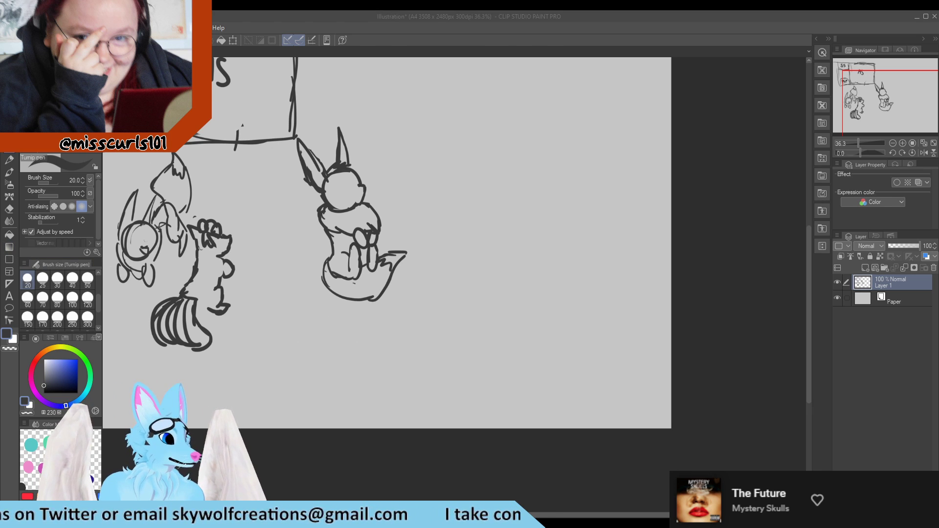
{"action": "scroll", "coordinate": [598, 258], "scroll_direction": "down", "scroll_amount": 2}
{"action": "scroll", "coordinate": [586, 252], "scroll_direction": "up", "scroll_amount": 2}
{"action": "scroll", "coordinate": [582, 220], "scroll_direction": "up", "scroll_amount": 2}
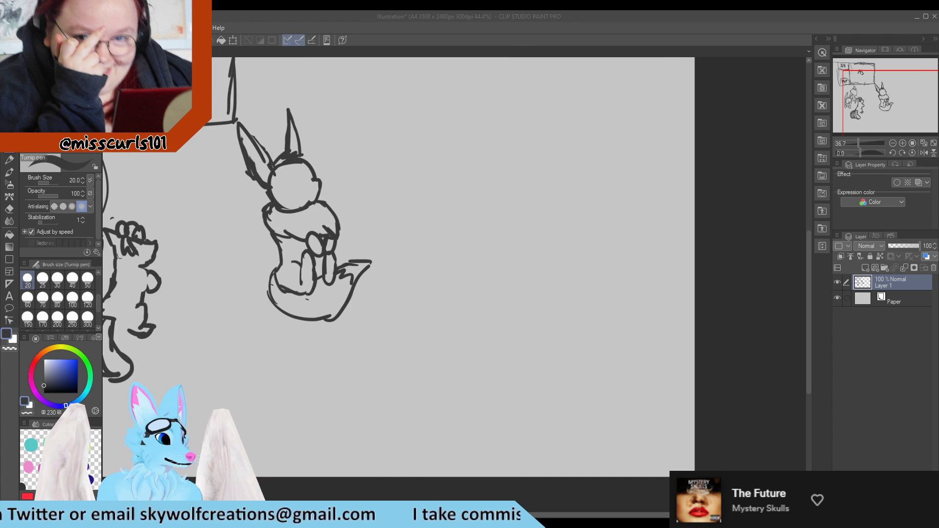
{"action": "scroll", "coordinate": [332, 332], "scroll_direction": "down", "scroll_amount": 1}
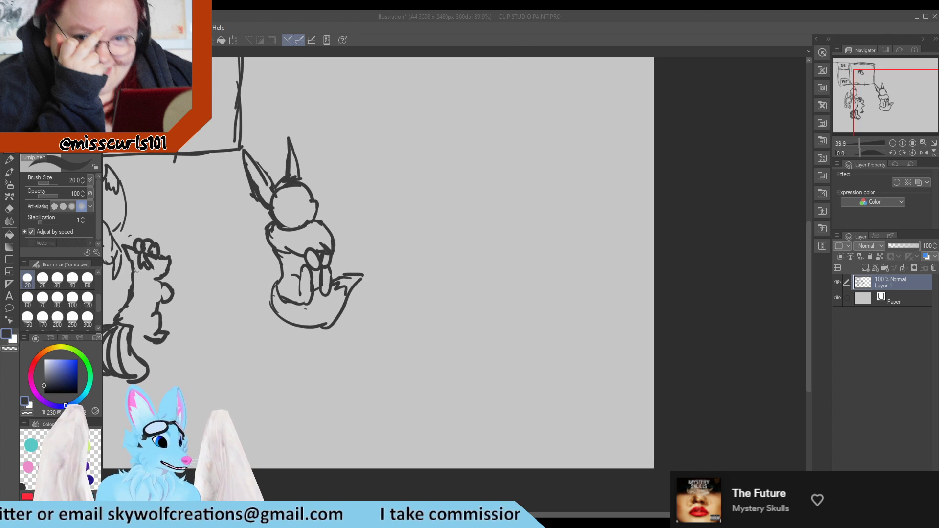
{"action": "scroll", "coordinate": [332, 303], "scroll_direction": "up", "scroll_amount": 1}
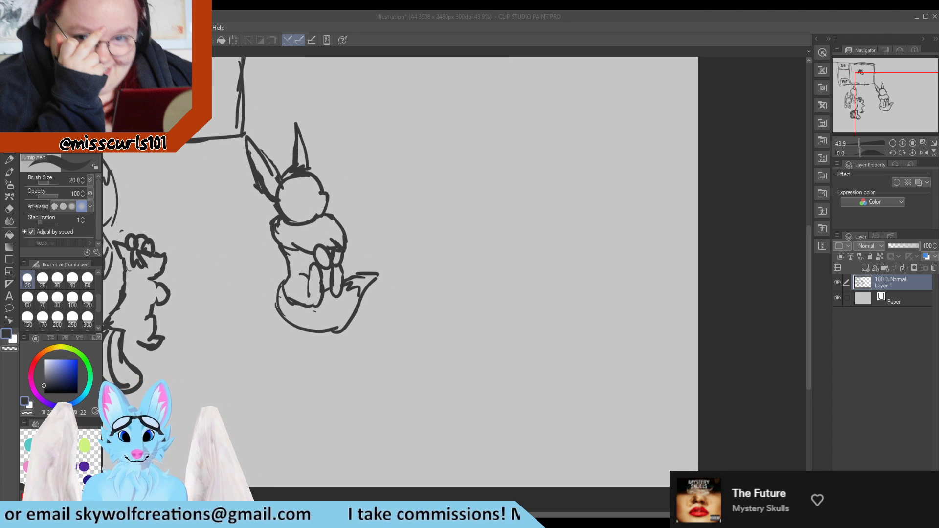
Step: Draw two eyes, a small nose and a smiling mouth on the seated long-eared animal's head
{"action": "left_click_drag", "start_coordinate": [871, 99], "coordinate": [862, 93]}
{"action": "left_click_drag", "start_coordinate": [863, 94], "coordinate": [861, 102]}
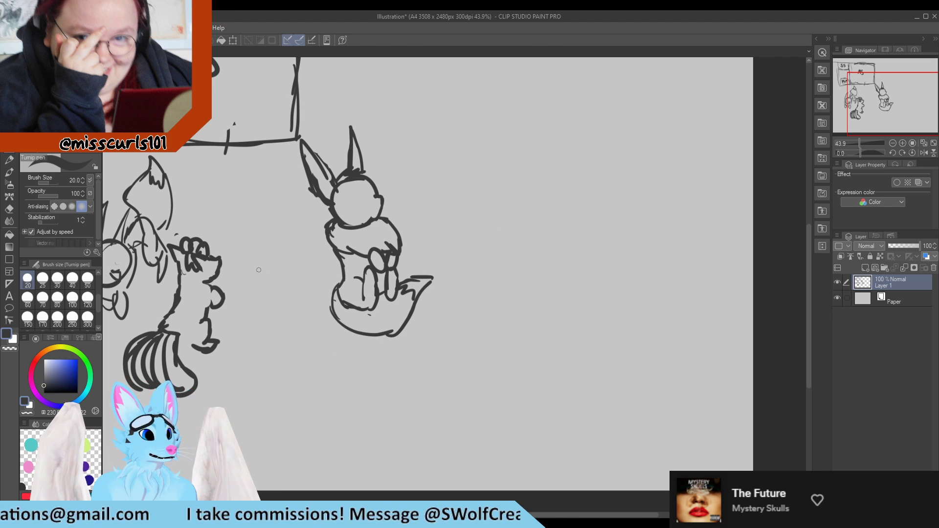
{"action": "scroll", "coordinate": [431, 325], "scroll_direction": "up", "scroll_amount": 1}
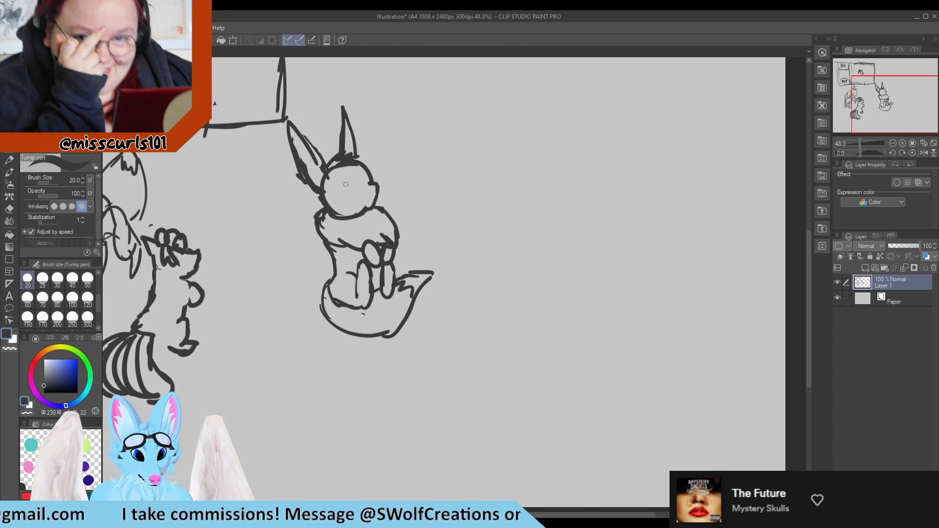
{"action": "mouse_move", "coordinate": [340, 186]}
{"action": "left_mouse_down"}
{"action": "mouse_move", "coordinate": [342, 173]}
{"action": "mouse_move", "coordinate": [349, 186]}
{"action": "left_mouse_up"}
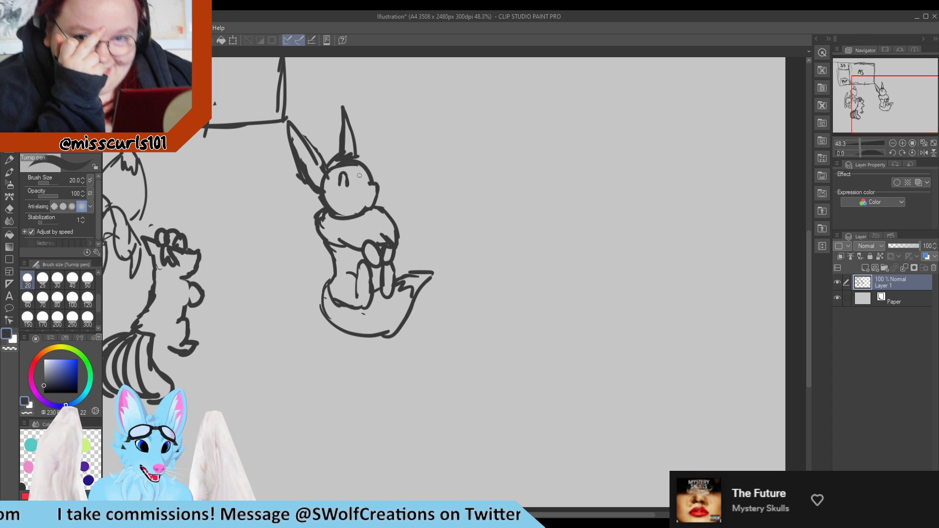
{"action": "mouse_move", "coordinate": [360, 183]}
{"action": "left_mouse_down"}
{"action": "mouse_move", "coordinate": [345, 189]}
{"action": "mouse_move", "coordinate": [347, 177]}
{"action": "mouse_move", "coordinate": [368, 172]}
{"action": "mouse_move", "coordinate": [370, 202]}
{"action": "left_mouse_up"}
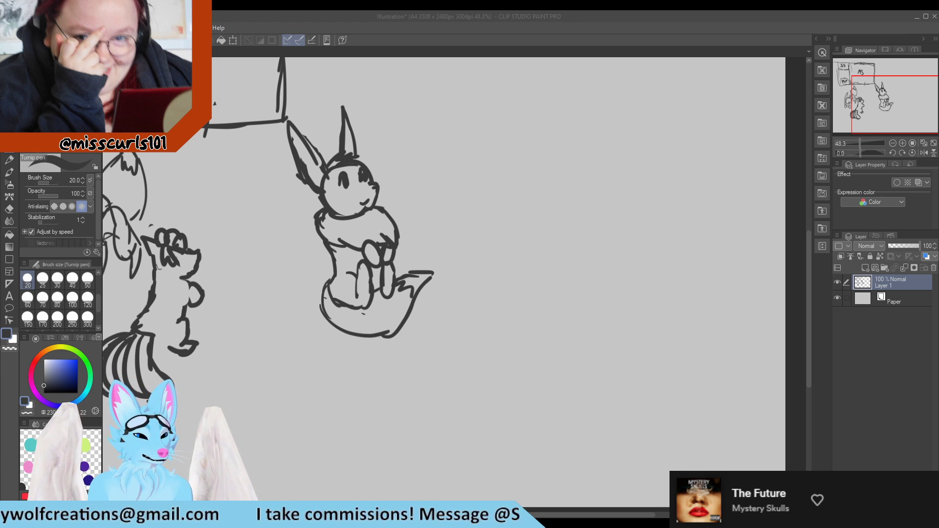
Step: Sketch a small round head with pointed ears, a hair tuft and a muzzle below the seated animal
{"action": "scroll", "coordinate": [414, 293], "scroll_direction": "down", "scroll_amount": 3}
{"action": "scroll", "coordinate": [338, 340], "scroll_direction": "up", "scroll_amount": 4}
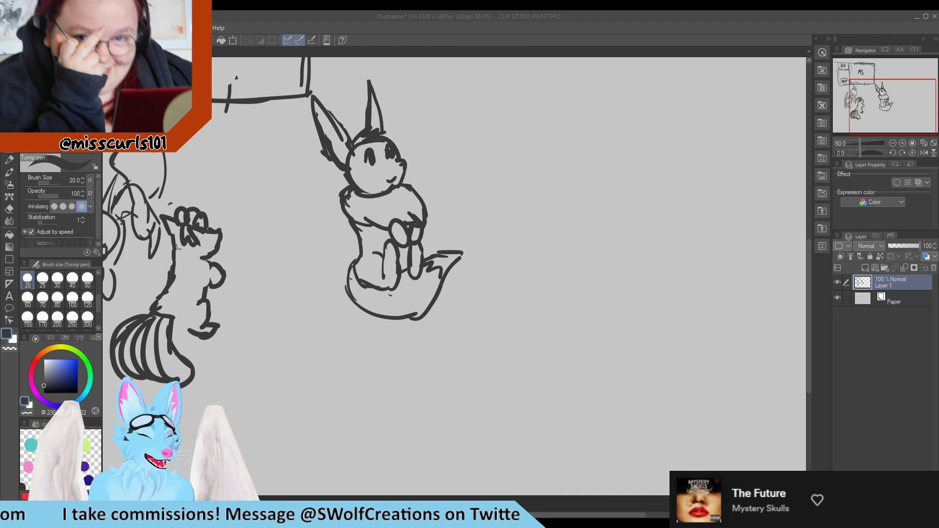
{"action": "mouse_move", "coordinate": [335, 333]}
{"action": "left_mouse_down"}
{"action": "mouse_move", "coordinate": [327, 365]}
{"action": "mouse_move", "coordinate": [346, 368]}
{"action": "left_mouse_up"}
{"action": "left_click_drag", "start_coordinate": [348, 333], "coordinate": [355, 349]}
{"action": "mouse_move", "coordinate": [336, 333]}
{"action": "left_mouse_down"}
{"action": "mouse_move", "coordinate": [362, 353]}
{"action": "mouse_move", "coordinate": [344, 380]}
{"action": "mouse_move", "coordinate": [317, 336]}
{"action": "mouse_move", "coordinate": [335, 341]}
{"action": "mouse_move", "coordinate": [361, 330]}
{"action": "mouse_move", "coordinate": [361, 346]}
{"action": "mouse_move", "coordinate": [328, 323]}
{"action": "mouse_move", "coordinate": [345, 334]}
{"action": "mouse_move", "coordinate": [344, 350]}
{"action": "mouse_move", "coordinate": [350, 329]}
{"action": "left_mouse_up"}
{"action": "key", "text": "ctrl+z"}
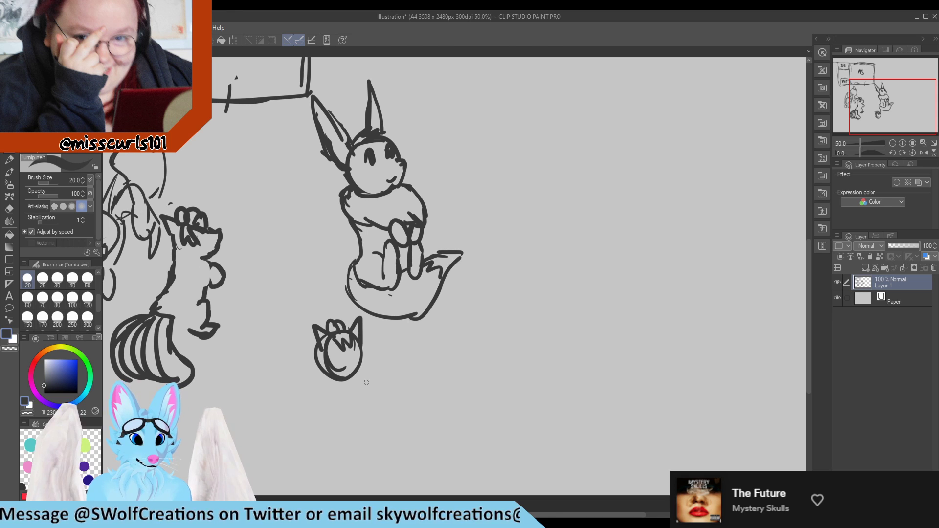
{"action": "left_click", "coordinate": [363, 359]}
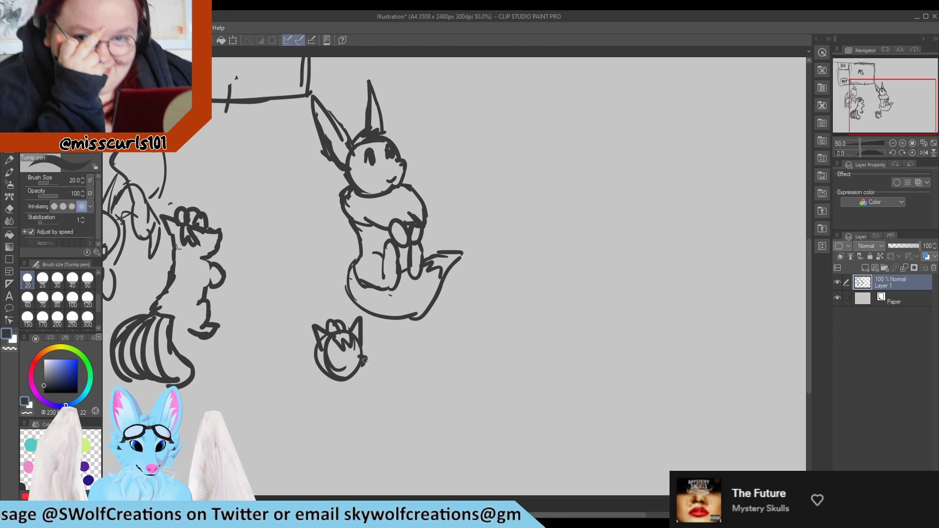
{"action": "left_click_drag", "start_coordinate": [364, 361], "coordinate": [360, 365]}
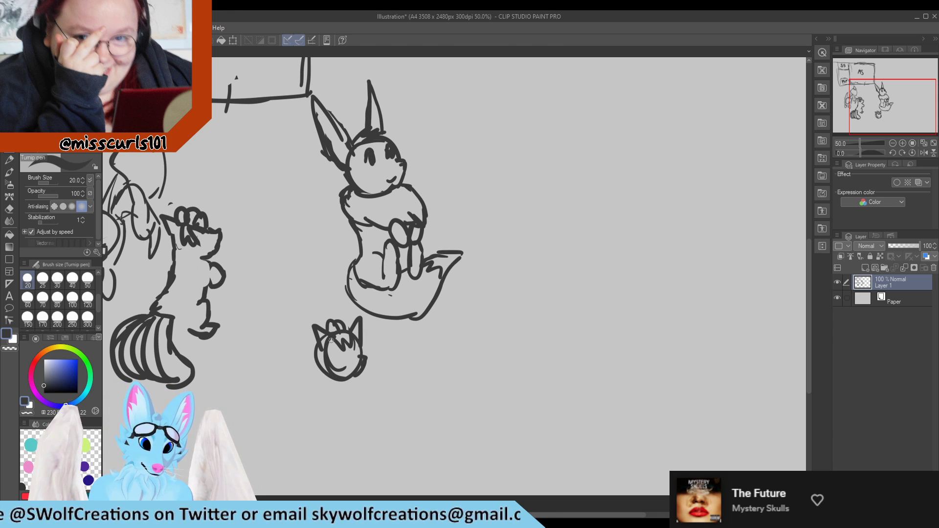
Step: Rework the small head by erasing parts of its outline, redrawing the ear and side, and adding eyes
{"action": "key", "text": "e"}
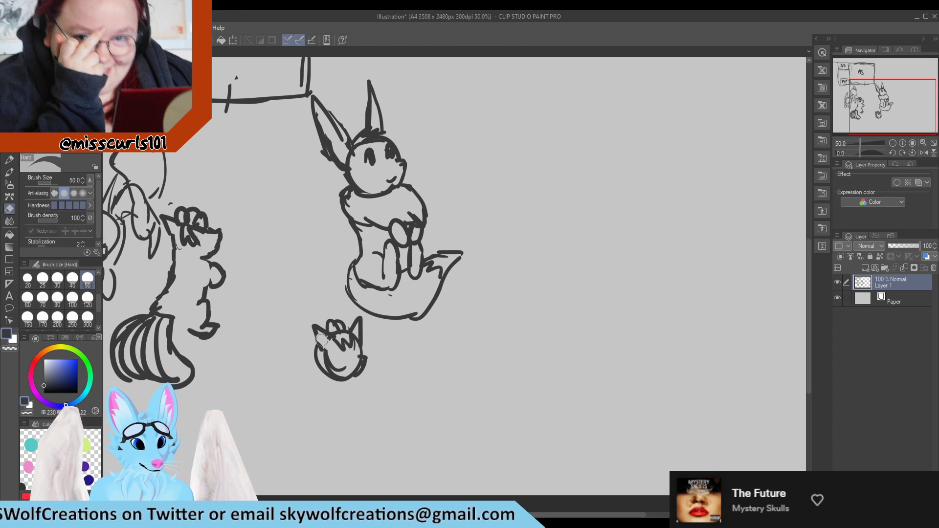
{"action": "mouse_move", "coordinate": [322, 339]}
{"action": "left_mouse_down"}
{"action": "mouse_move", "coordinate": [322, 359]}
{"action": "mouse_move", "coordinate": [310, 330]}
{"action": "mouse_move", "coordinate": [326, 363]}
{"action": "mouse_move", "coordinate": [314, 336]}
{"action": "mouse_move", "coordinate": [368, 362]}
{"action": "left_mouse_up"}
{"action": "key", "text": "p"}
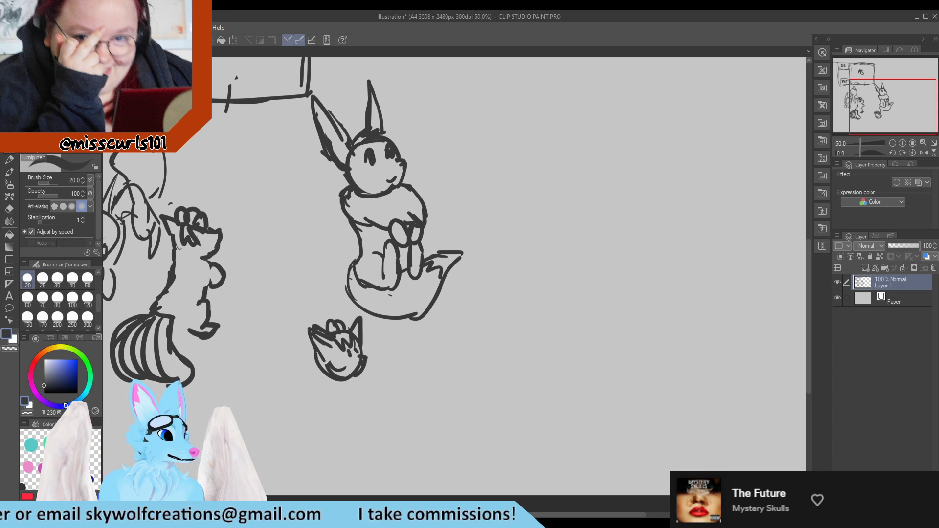
{"action": "left_click", "coordinate": [460, 52]}
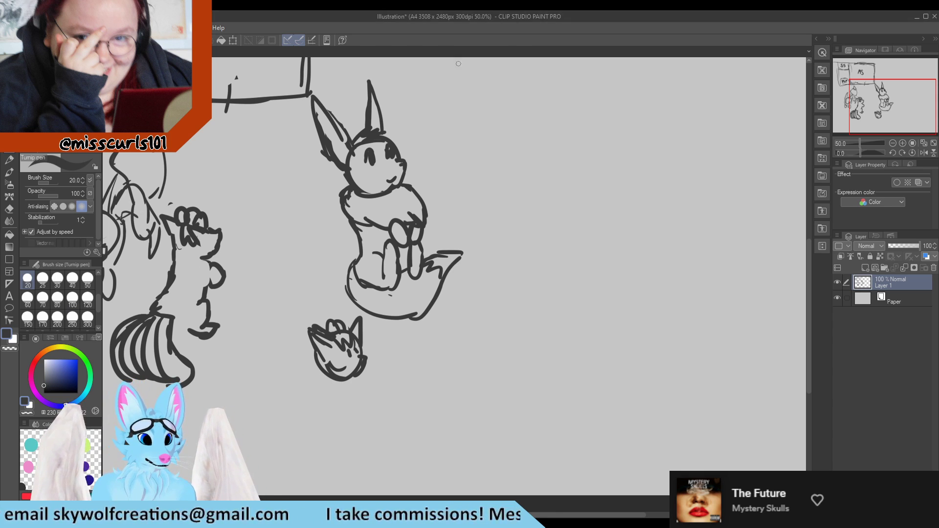
Step: Erase the entire small head sketch below the seated animal
{"action": "scroll", "coordinate": [393, 321], "scroll_direction": "down", "scroll_amount": 3}
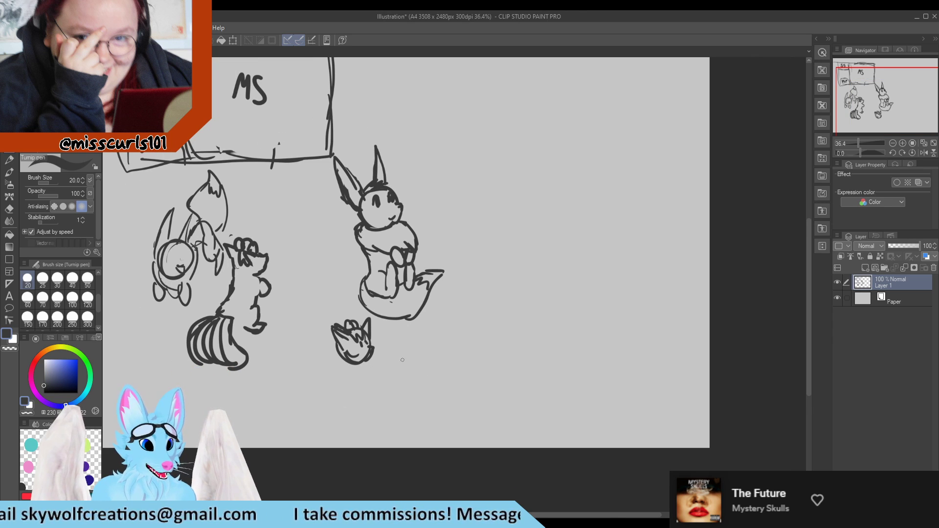
{"action": "scroll", "coordinate": [403, 360], "scroll_direction": "up", "scroll_amount": 2}
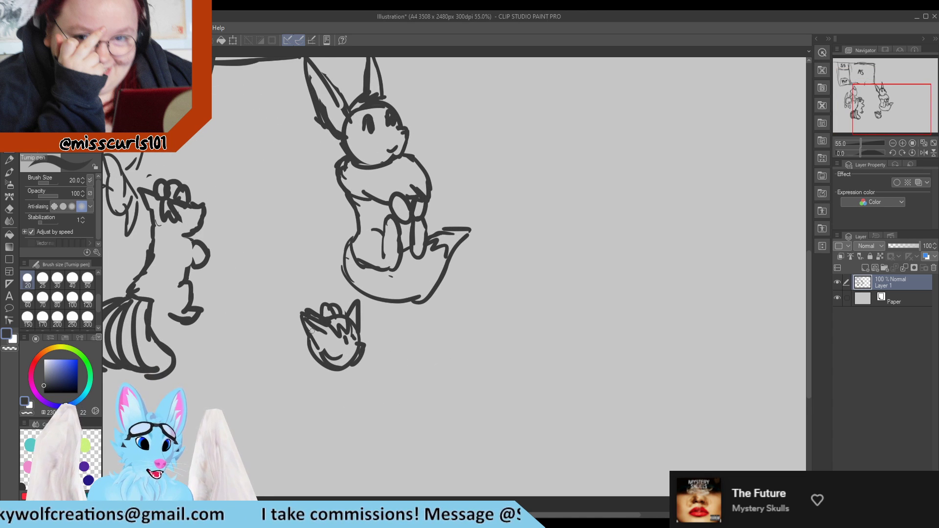
{"action": "key", "text": "e"}
{"action": "mouse_move", "coordinate": [311, 331]}
{"action": "left_mouse_down"}
{"action": "mouse_move", "coordinate": [314, 350]}
{"action": "mouse_move", "coordinate": [318, 299]}
{"action": "mouse_move", "coordinate": [320, 332]}
{"action": "mouse_move", "coordinate": [339, 366]}
{"action": "mouse_move", "coordinate": [353, 308]}
{"action": "mouse_move", "coordinate": [362, 311]}
{"action": "mouse_move", "coordinate": [329, 364]}
{"action": "left_mouse_up"}
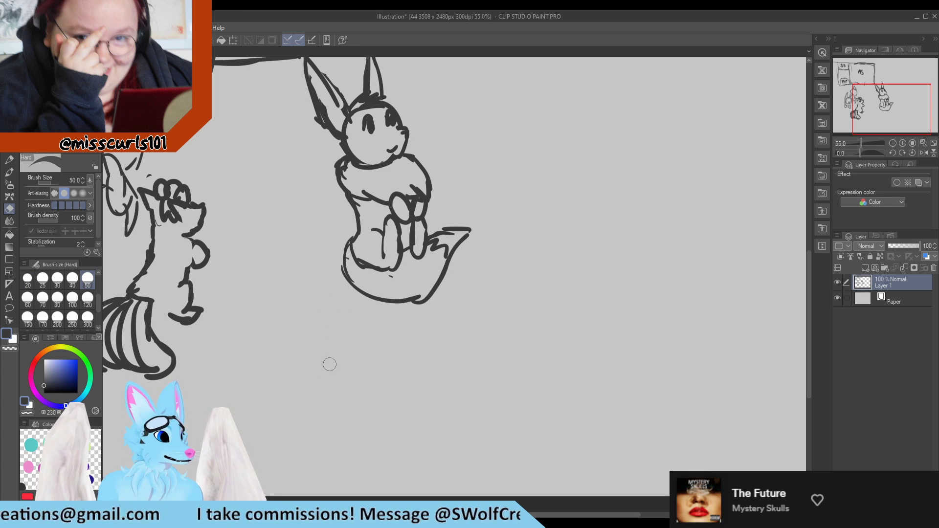
Step: Sketch a larger round head with the Turnip pen in the empty space below the seated animal, adding a small muzzle bump
{"action": "key", "text": "p"}
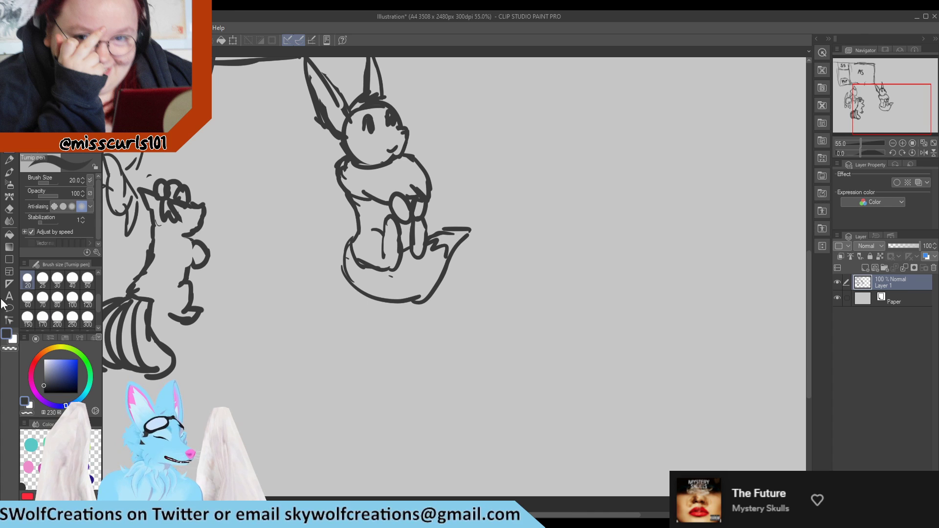
{"action": "scroll", "coordinate": [248, 337], "scroll_direction": "up", "scroll_amount": 1}
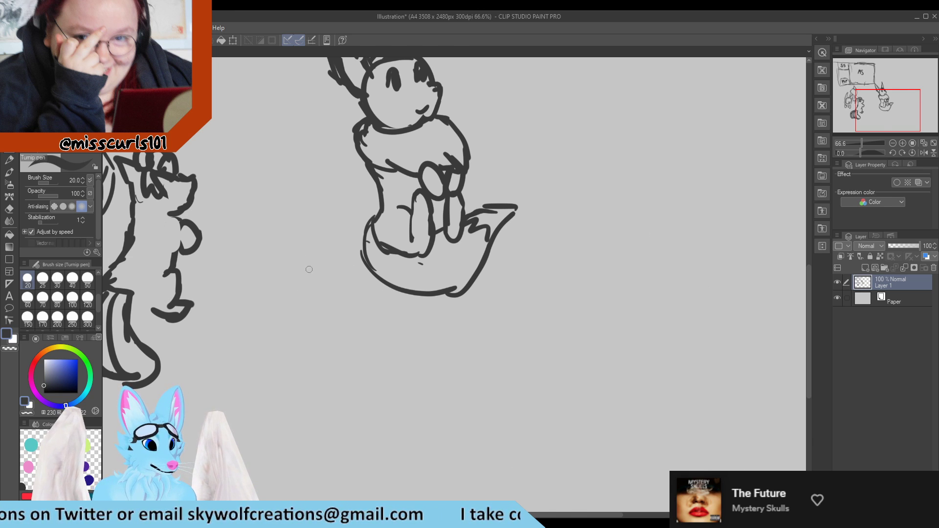
{"action": "mouse_move", "coordinate": [314, 303]}
{"action": "left_mouse_down"}
{"action": "mouse_move", "coordinate": [302, 302]}
{"action": "mouse_move", "coordinate": [317, 303]}
{"action": "mouse_move", "coordinate": [279, 362]}
{"action": "mouse_move", "coordinate": [309, 298]}
{"action": "left_mouse_up"}
{"action": "key", "text": "ctrl+z"}
{"action": "left_click_drag", "start_coordinate": [267, 348], "coordinate": [271, 346]}
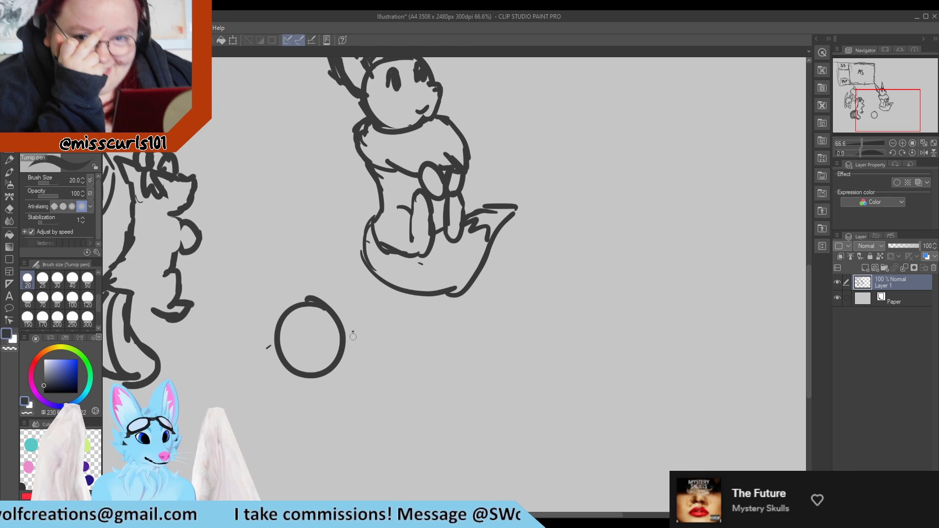
{"action": "mouse_move", "coordinate": [341, 339]}
{"action": "left_mouse_down"}
{"action": "mouse_move", "coordinate": [344, 355]}
{"action": "mouse_move", "coordinate": [333, 350]}
{"action": "left_mouse_up"}
{"action": "key", "text": "e"}
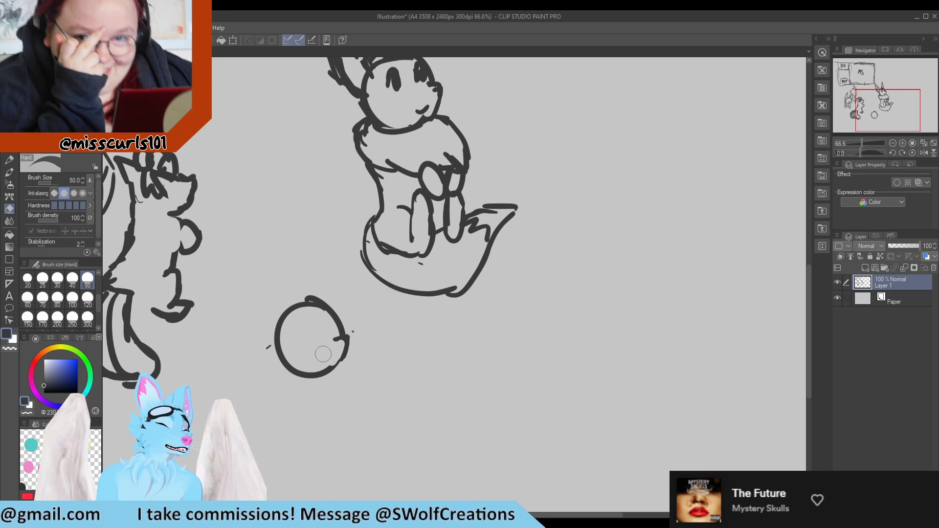
{"action": "key", "text": "p"}
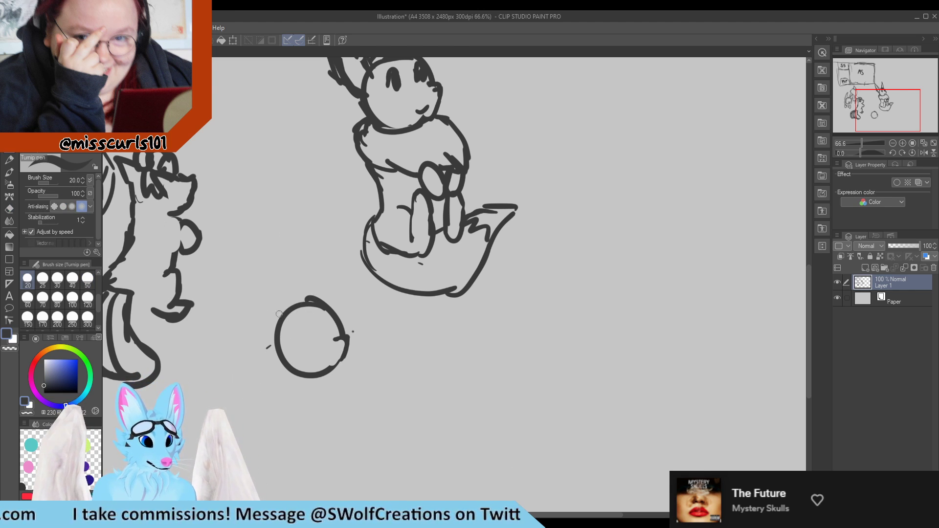
Step: Add two pointed ears, rounded hair tufts and a jagged fringe to the new round head
{"action": "mouse_move", "coordinate": [267, 331]}
{"action": "left_mouse_down"}
{"action": "mouse_move", "coordinate": [273, 337]}
{"action": "mouse_move", "coordinate": [247, 289]}
{"action": "mouse_move", "coordinate": [289, 306]}
{"action": "left_mouse_up"}
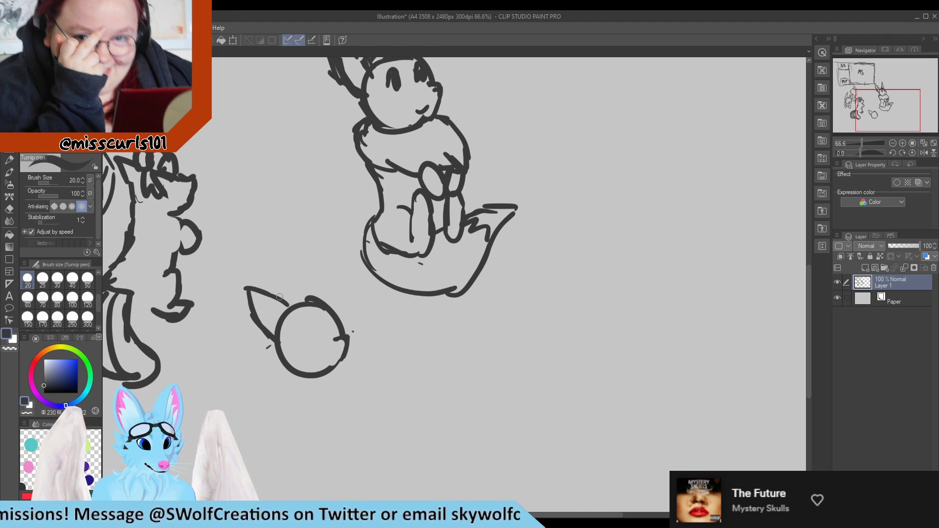
{"action": "mouse_move", "coordinate": [280, 299]}
{"action": "left_mouse_down"}
{"action": "mouse_move", "coordinate": [299, 308]}
{"action": "mouse_move", "coordinate": [316, 300]}
{"action": "mouse_move", "coordinate": [292, 312]}
{"action": "mouse_move", "coordinate": [314, 301]}
{"action": "mouse_move", "coordinate": [305, 310]}
{"action": "mouse_move", "coordinate": [328, 288]}
{"action": "mouse_move", "coordinate": [314, 307]}
{"action": "left_mouse_up"}
{"action": "key", "text": "e"}
{"action": "key", "text": "p"}
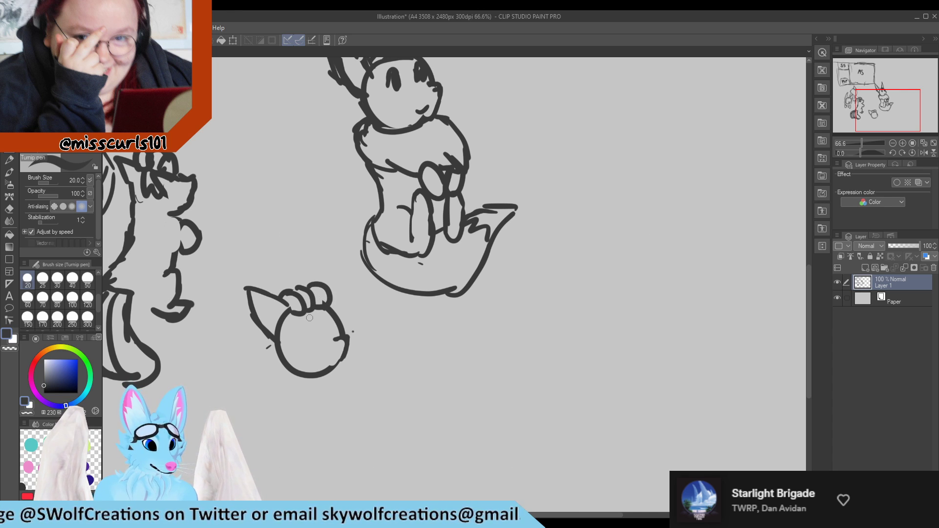
{"action": "mouse_move", "coordinate": [310, 319]}
{"action": "left_mouse_down"}
{"action": "mouse_move", "coordinate": [321, 328]}
{"action": "mouse_move", "coordinate": [331, 308]}
{"action": "mouse_move", "coordinate": [316, 263]}
{"action": "mouse_move", "coordinate": [337, 313]}
{"action": "left_mouse_up"}
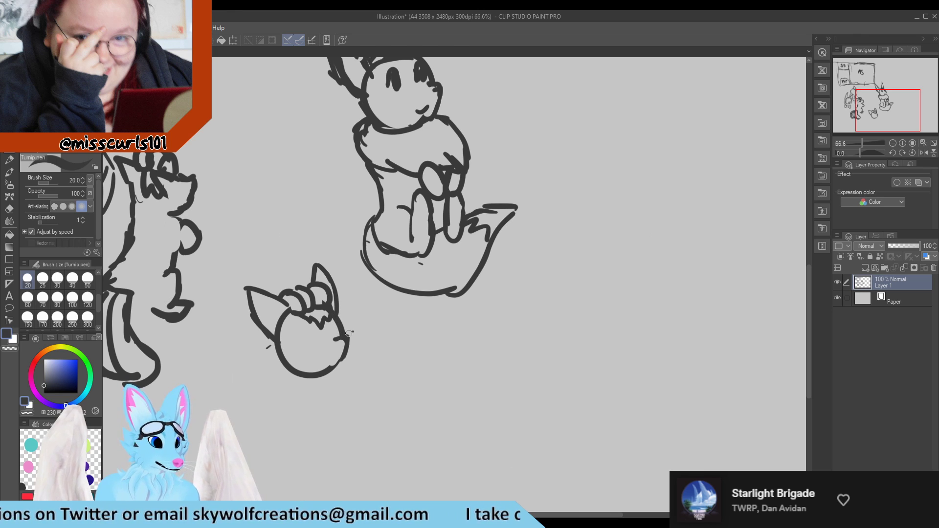
Step: Erase the lower section of the new head's outline and return to the pen
{"action": "key", "text": "e"}
{"action": "mouse_move", "coordinate": [283, 356]}
{"action": "left_mouse_down"}
{"action": "mouse_move", "coordinate": [315, 374]}
{"action": "mouse_move", "coordinate": [341, 362]}
{"action": "mouse_move", "coordinate": [322, 372]}
{"action": "left_mouse_up"}
{"action": "key", "text": "p"}
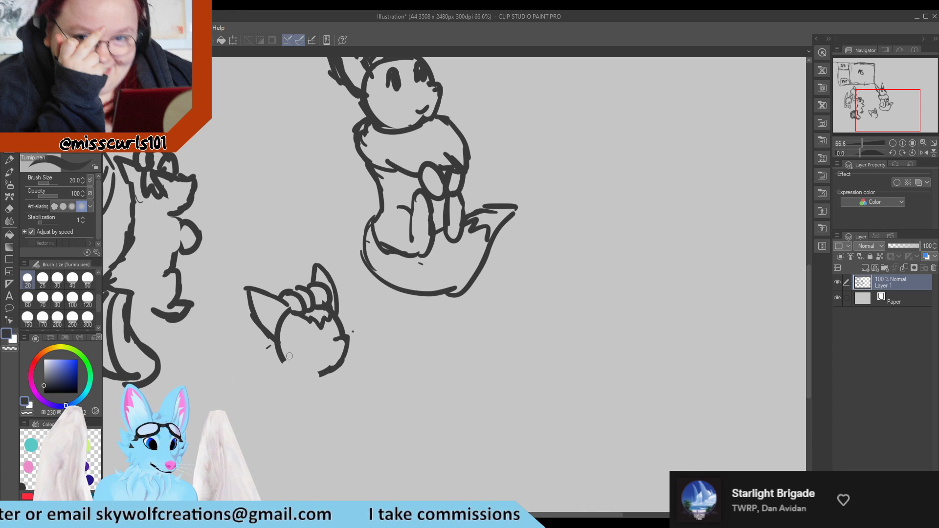
Step: Erase the head outline beside the new head's left ear and draw an inner ear line with a fur tuft
{"action": "key", "text": "e"}
{"action": "left_click_drag", "start_coordinate": [278, 337], "coordinate": [282, 325]}
{"action": "key", "text": "p"}
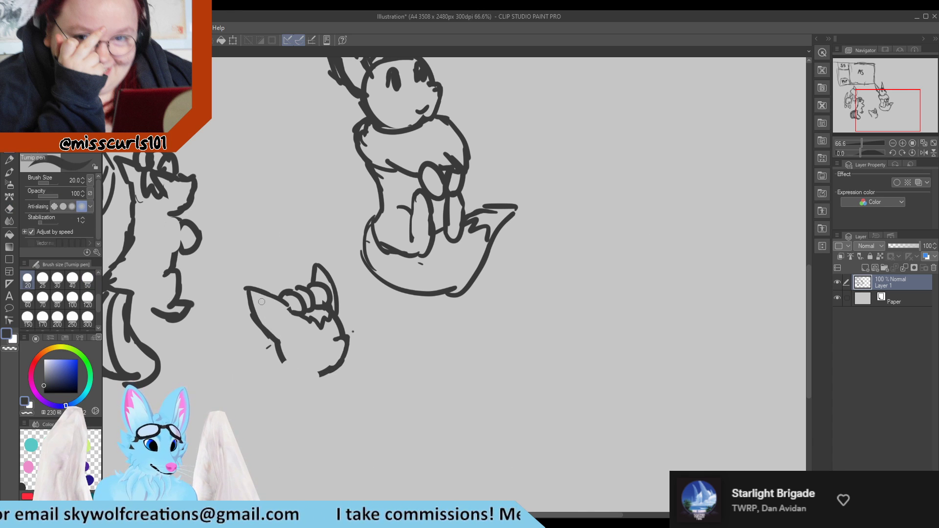
{"action": "left_click_drag", "start_coordinate": [256, 298], "coordinate": [281, 318]}
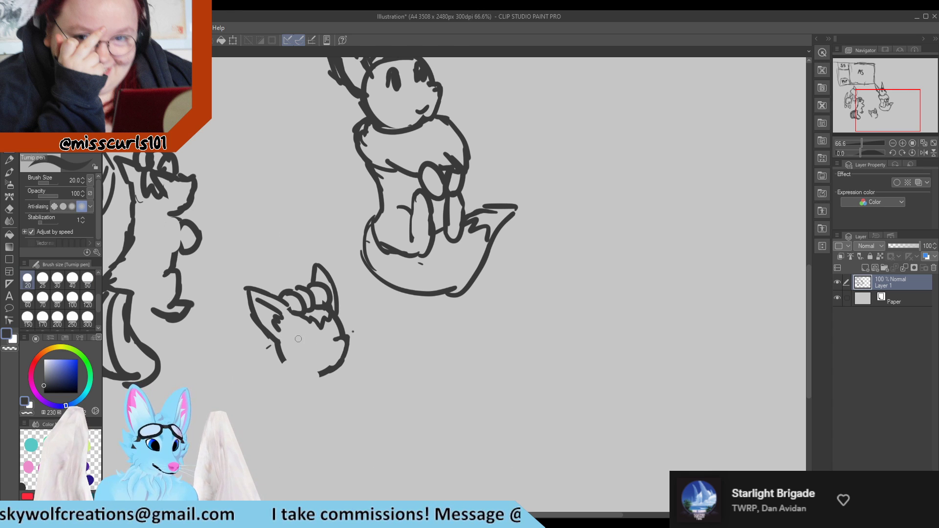
Step: Draw two round eyes, a small nose and an open smiling mouth on the new head
{"action": "mouse_move", "coordinate": [298, 340]}
{"action": "left_mouse_down"}
{"action": "mouse_move", "coordinate": [298, 328]}
{"action": "mouse_move", "coordinate": [308, 340]}
{"action": "mouse_move", "coordinate": [299, 343]}
{"action": "mouse_move", "coordinate": [313, 339]}
{"action": "mouse_move", "coordinate": [311, 329]}
{"action": "mouse_move", "coordinate": [333, 324]}
{"action": "mouse_move", "coordinate": [331, 333]}
{"action": "mouse_move", "coordinate": [334, 319]}
{"action": "mouse_move", "coordinate": [343, 335]}
{"action": "mouse_move", "coordinate": [334, 324]}
{"action": "left_mouse_up"}
{"action": "key", "text": "e"}
{"action": "key", "text": "p"}
{"action": "key", "text": "e"}
{"action": "key", "text": "p"}
{"action": "key", "text": "e"}
{"action": "key", "text": "p"}
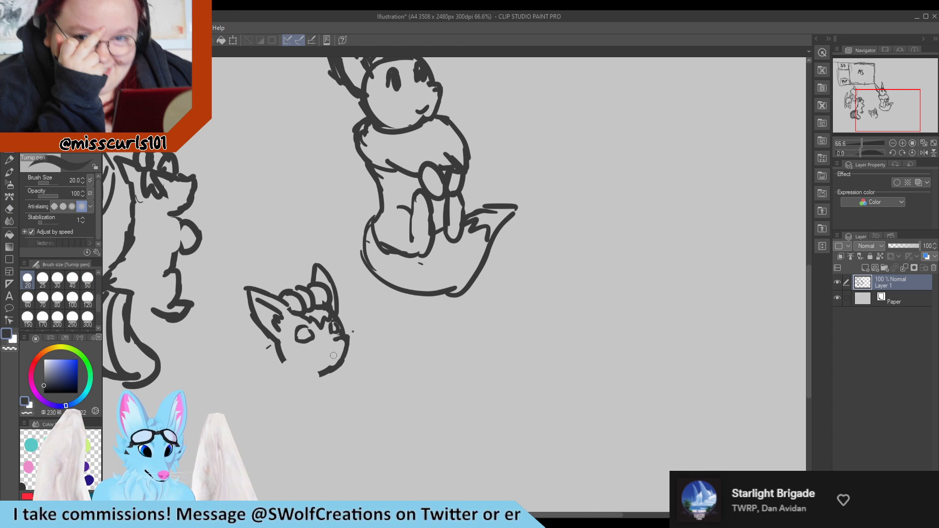
{"action": "mouse_move", "coordinate": [319, 353]}
{"action": "left_mouse_down"}
{"action": "mouse_move", "coordinate": [344, 350]}
{"action": "mouse_move", "coordinate": [332, 362]}
{"action": "mouse_move", "coordinate": [343, 358]}
{"action": "left_mouse_up"}
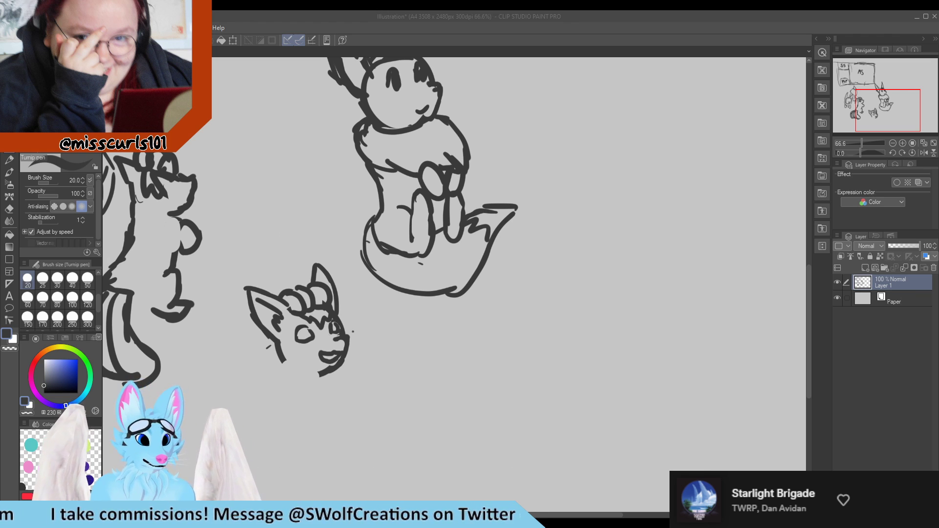
Step: Add cheek fur below the new head and draw the neck, chest and upper back lines
{"action": "scroll", "coordinate": [178, 294], "scroll_direction": "down", "scroll_amount": 1}
{"action": "scroll", "coordinate": [352, 342], "scroll_direction": "down", "scroll_amount": 2}
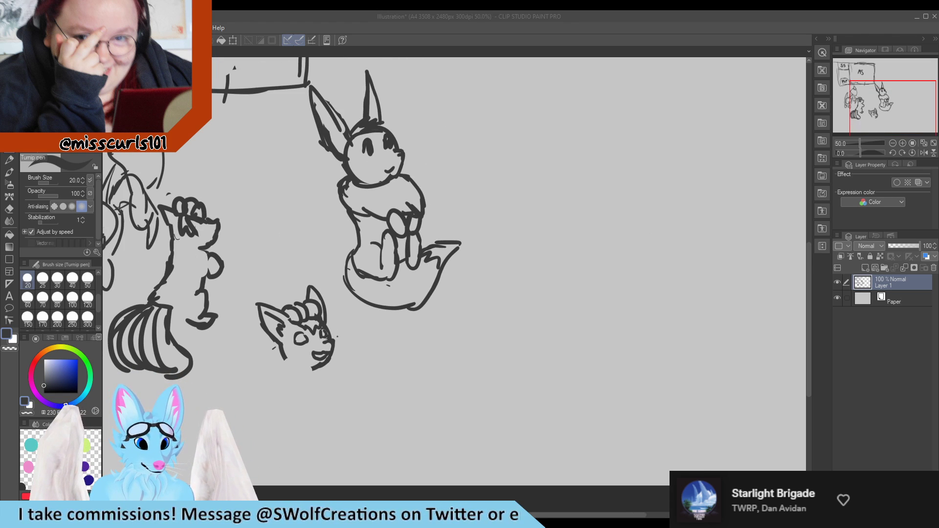
{"action": "scroll", "coordinate": [266, 363], "scroll_direction": "up", "scroll_amount": 4}
{"action": "mouse_move", "coordinate": [299, 340]}
{"action": "left_mouse_down"}
{"action": "mouse_move", "coordinate": [302, 359]}
{"action": "mouse_move", "coordinate": [348, 368]}
{"action": "mouse_move", "coordinate": [356, 384]}
{"action": "left_mouse_up"}
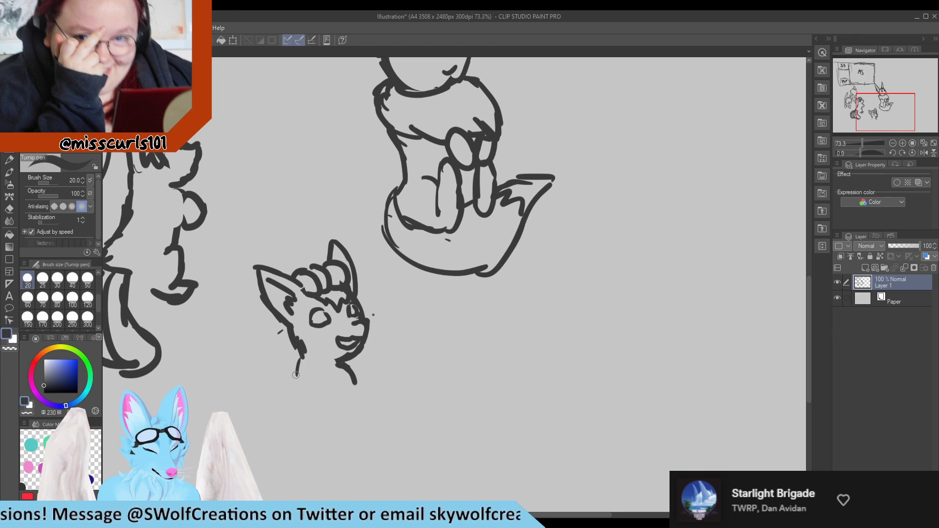
{"action": "left_click_drag", "start_coordinate": [300, 358], "coordinate": [291, 400]}
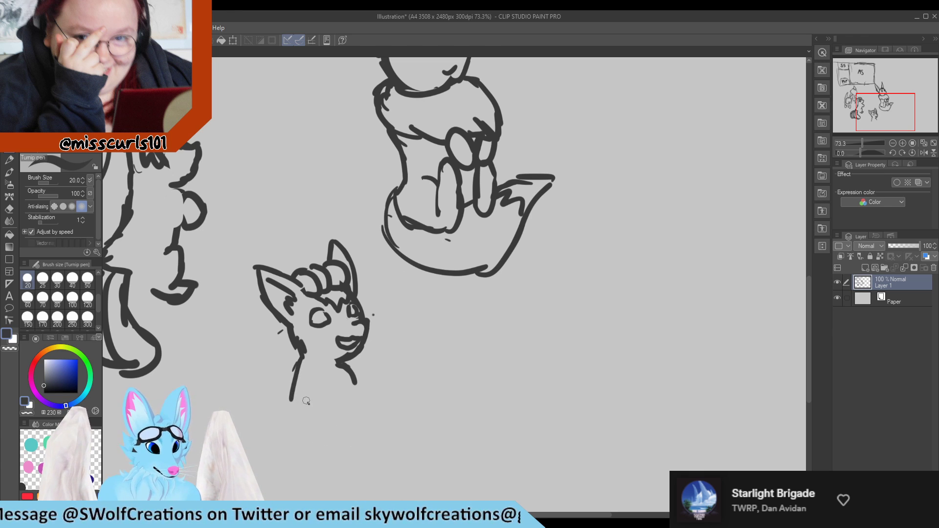
Step: Draw the two front legs of the new character, the far one shorter and bent
{"action": "left_click_drag", "start_coordinate": [301, 391], "coordinate": [312, 412]}
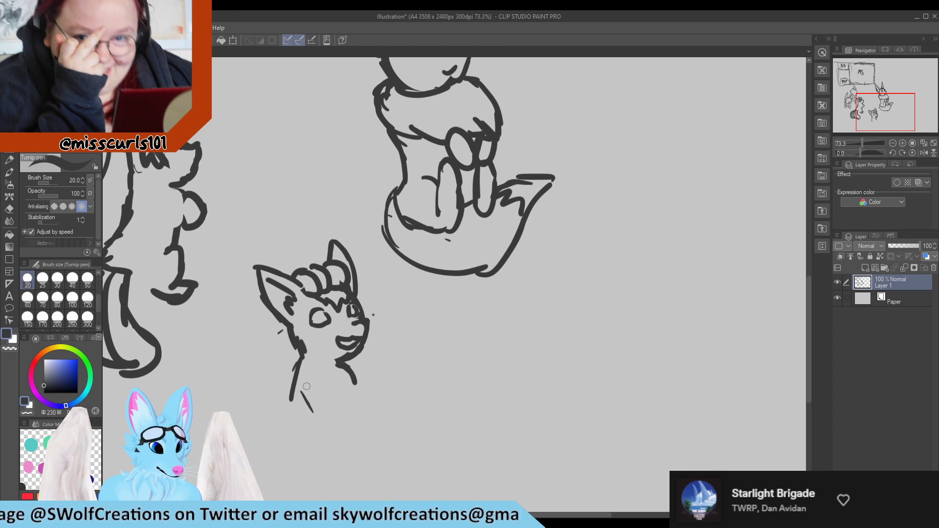
{"action": "left_click_drag", "start_coordinate": [302, 381], "coordinate": [323, 430]}
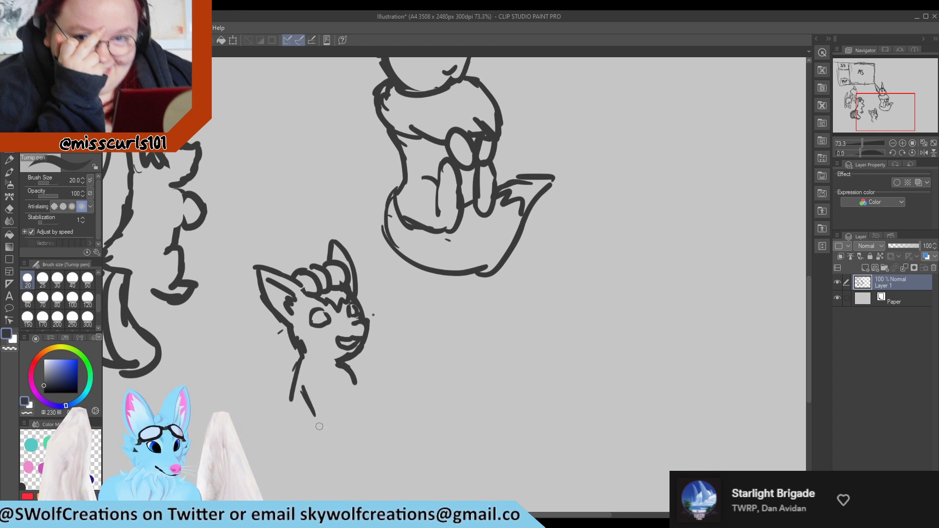
{"action": "mouse_move", "coordinate": [326, 385]}
{"action": "left_mouse_down"}
{"action": "mouse_move", "coordinate": [344, 421]}
{"action": "mouse_move", "coordinate": [333, 443]}
{"action": "mouse_move", "coordinate": [350, 438]}
{"action": "mouse_move", "coordinate": [347, 422]}
{"action": "mouse_move", "coordinate": [343, 442]}
{"action": "left_mouse_up"}
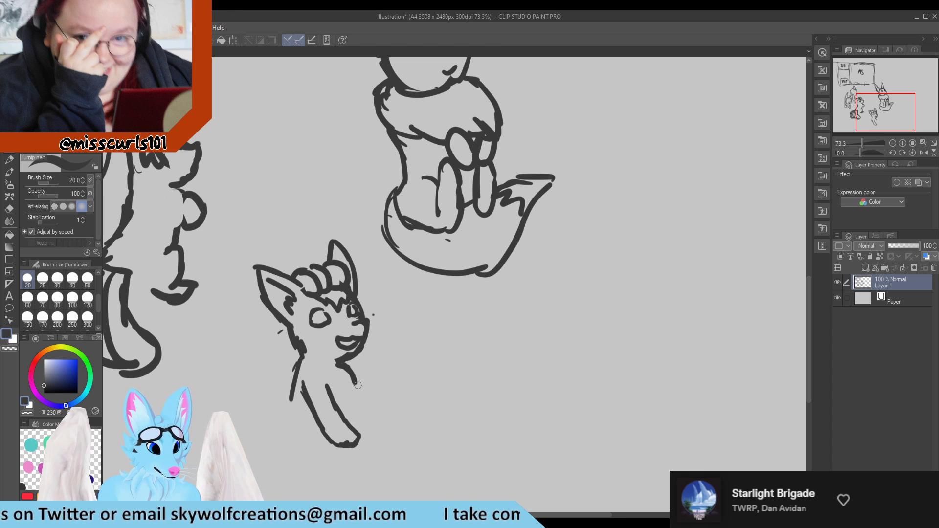
{"action": "mouse_move", "coordinate": [355, 382]}
{"action": "left_mouse_down"}
{"action": "mouse_move", "coordinate": [374, 395]}
{"action": "mouse_move", "coordinate": [376, 414]}
{"action": "mouse_move", "coordinate": [357, 418]}
{"action": "mouse_move", "coordinate": [354, 400]}
{"action": "mouse_move", "coordinate": [348, 418]}
{"action": "left_mouse_up"}
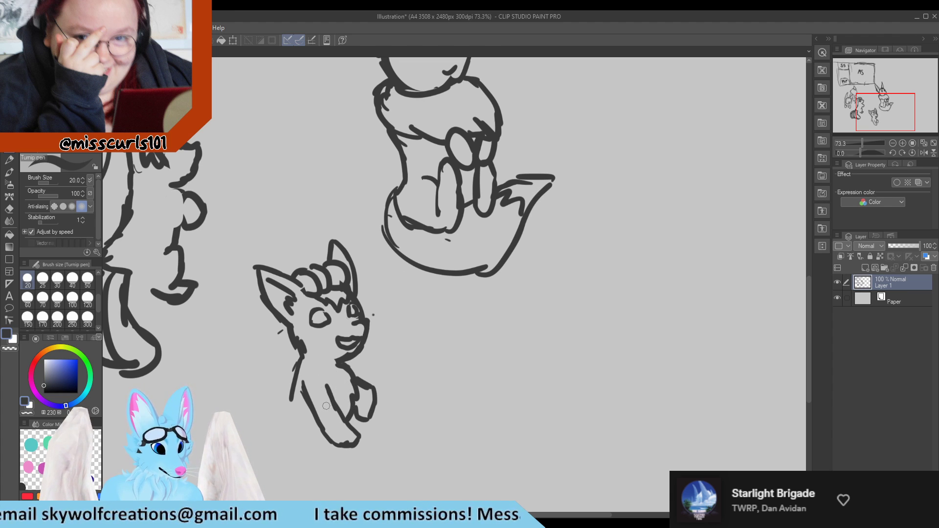
Step: Draw the rounded lower back and a hind leg behind the front legs of the new character
{"action": "scroll", "coordinate": [248, 351], "scroll_direction": "down", "scroll_amount": 3}
{"action": "scroll", "coordinate": [251, 448], "scroll_direction": "up", "scroll_amount": 1}
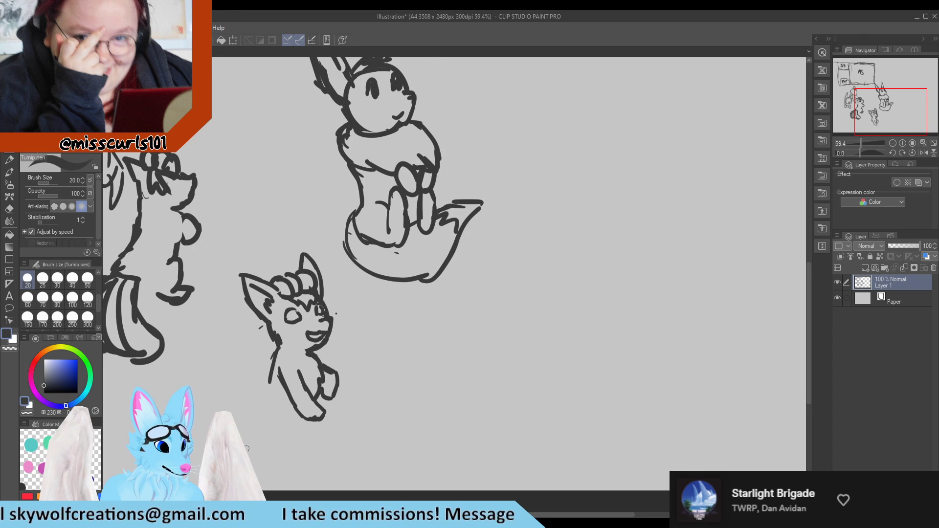
{"action": "scroll", "coordinate": [247, 448], "scroll_direction": "up", "scroll_amount": 1}
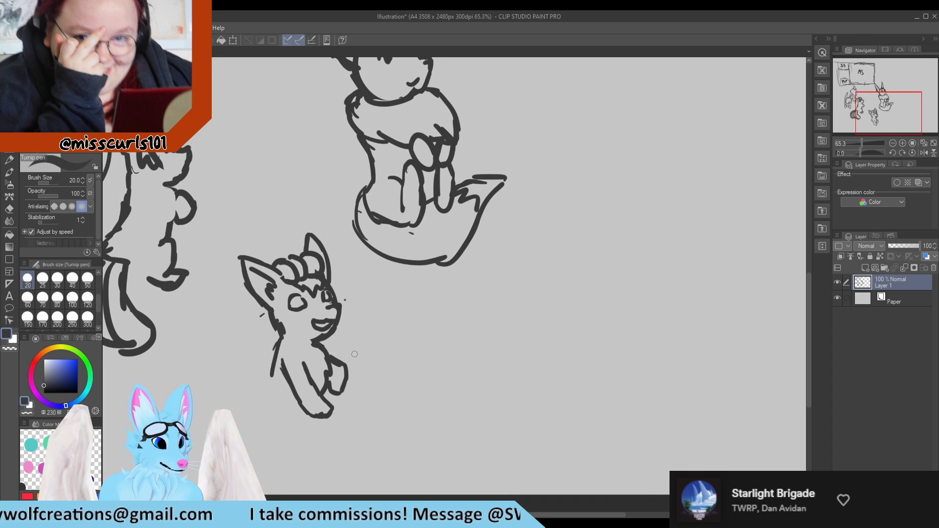
{"action": "mouse_move", "coordinate": [271, 374]}
{"action": "left_mouse_down"}
{"action": "mouse_move", "coordinate": [272, 410]}
{"action": "mouse_move", "coordinate": [272, 366]}
{"action": "mouse_move", "coordinate": [253, 399]}
{"action": "mouse_move", "coordinate": [271, 412]}
{"action": "mouse_move", "coordinate": [271, 381]}
{"action": "mouse_move", "coordinate": [255, 398]}
{"action": "mouse_move", "coordinate": [266, 389]}
{"action": "mouse_move", "coordinate": [272, 426]}
{"action": "left_mouse_up"}
{"action": "key", "text": "e"}
{"action": "key", "text": "p"}
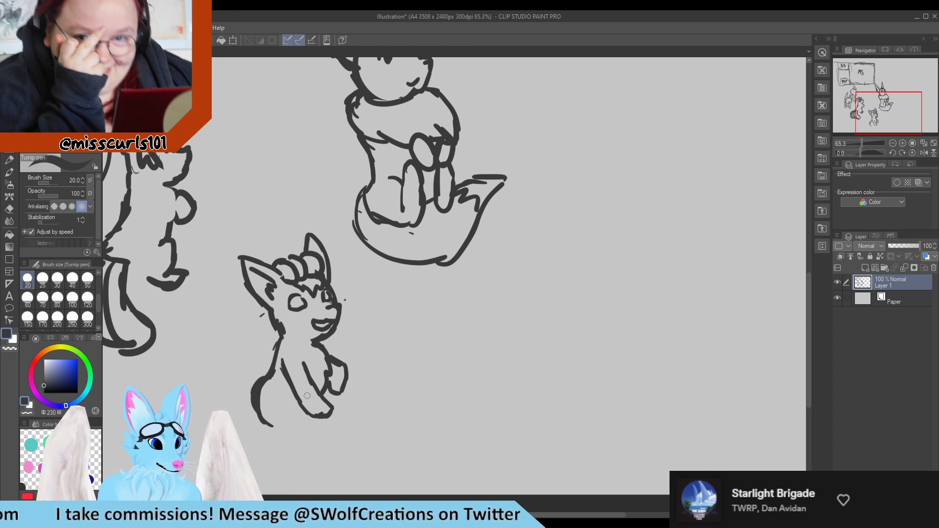
{"action": "mouse_move", "coordinate": [294, 400]}
{"action": "left_mouse_down"}
{"action": "mouse_move", "coordinate": [308, 417]}
{"action": "mouse_move", "coordinate": [297, 397]}
{"action": "mouse_move", "coordinate": [299, 409]}
{"action": "mouse_move", "coordinate": [305, 395]}
{"action": "mouse_move", "coordinate": [294, 425]}
{"action": "mouse_move", "coordinate": [292, 400]}
{"action": "left_mouse_up"}
{"action": "key", "text": "e"}
{"action": "key", "text": "p"}
Step: Draw large swirling tail curls wrapping around the new character's body and fill in both pupils
{"action": "mouse_move", "coordinate": [296, 410]}
{"action": "left_mouse_down"}
{"action": "mouse_move", "coordinate": [307, 422]}
{"action": "mouse_move", "coordinate": [269, 432]}
{"action": "mouse_move", "coordinate": [291, 446]}
{"action": "mouse_move", "coordinate": [331, 439]}
{"action": "mouse_move", "coordinate": [362, 405]}
{"action": "mouse_move", "coordinate": [350, 414]}
{"action": "mouse_move", "coordinate": [349, 392]}
{"action": "mouse_move", "coordinate": [389, 387]}
{"action": "mouse_move", "coordinate": [372, 369]}
{"action": "mouse_move", "coordinate": [379, 350]}
{"action": "mouse_move", "coordinate": [391, 362]}
{"action": "mouse_move", "coordinate": [387, 383]}
{"action": "left_mouse_up"}
{"action": "mouse_move", "coordinate": [375, 349]}
{"action": "left_mouse_down"}
{"action": "mouse_move", "coordinate": [357, 366]}
{"action": "mouse_move", "coordinate": [362, 355]}
{"action": "mouse_move", "coordinate": [365, 384]}
{"action": "mouse_move", "coordinate": [350, 387]}
{"action": "mouse_move", "coordinate": [354, 396]}
{"action": "mouse_move", "coordinate": [345, 389]}
{"action": "mouse_move", "coordinate": [353, 398]}
{"action": "mouse_move", "coordinate": [326, 427]}
{"action": "mouse_move", "coordinate": [349, 410]}
{"action": "left_mouse_up"}
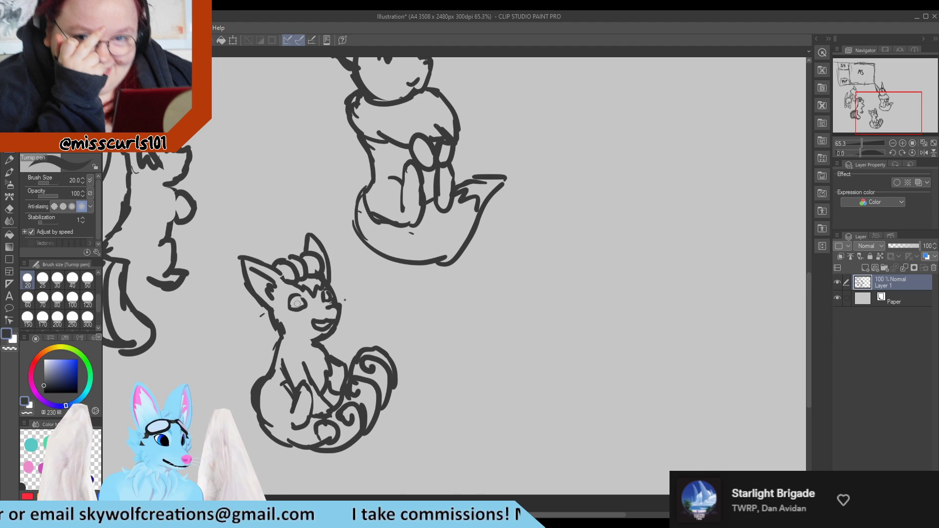
{"action": "left_click_drag", "start_coordinate": [297, 302], "coordinate": [329, 302]}
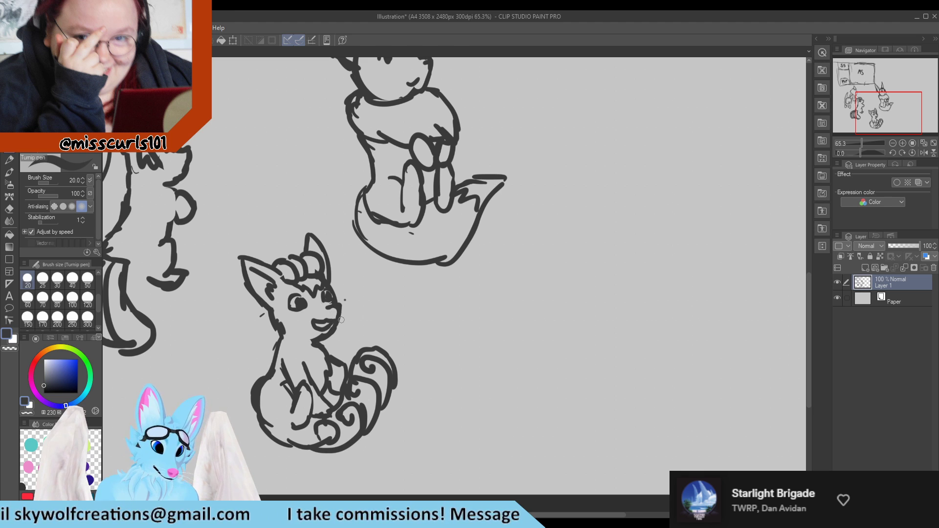
Step: Erase the lower swirls of the new character's tail and redraw the front curl beneath its feet
{"action": "scroll", "coordinate": [422, 266], "scroll_direction": "down", "scroll_amount": 8}
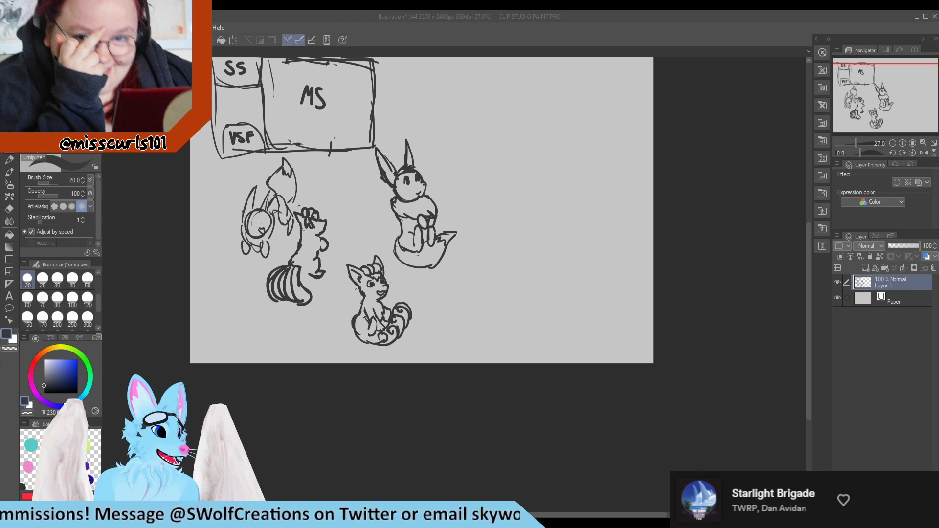
{"action": "scroll", "coordinate": [442, 211], "scroll_direction": "down", "scroll_amount": 1}
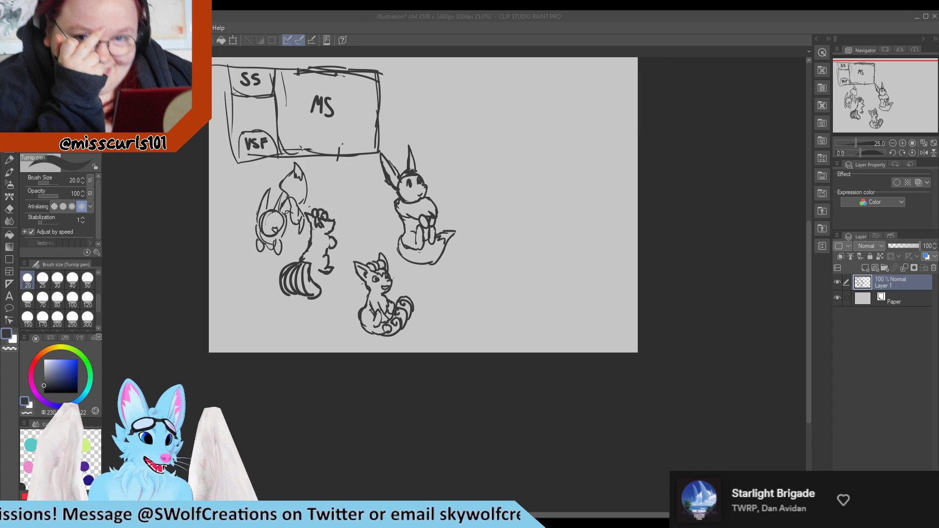
{"action": "scroll", "coordinate": [470, 203], "scroll_direction": "up", "scroll_amount": 2}
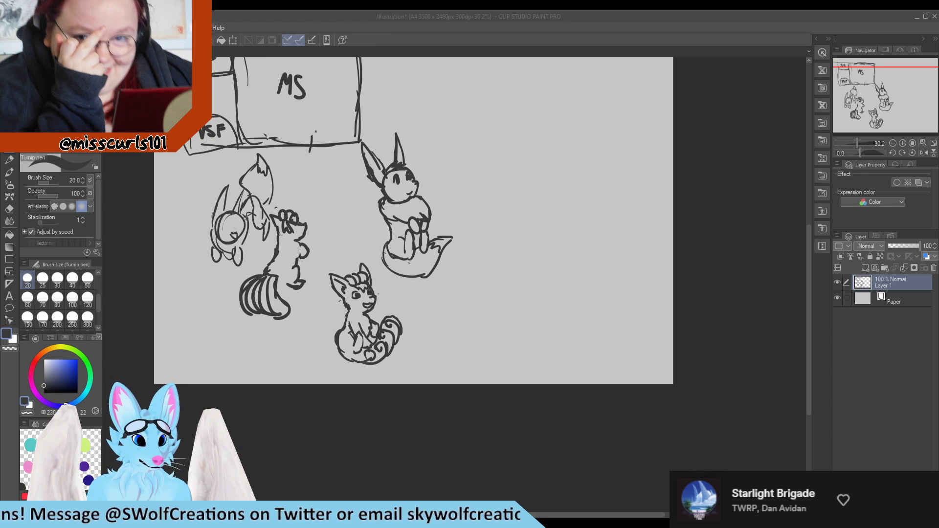
{"action": "scroll", "coordinate": [378, 317], "scroll_direction": "up", "scroll_amount": 1}
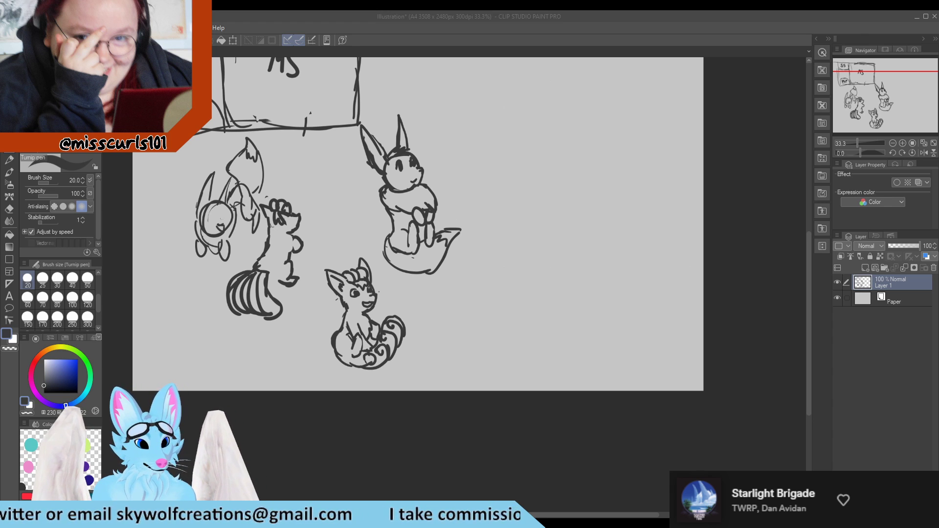
{"action": "scroll", "coordinate": [438, 233], "scroll_direction": "down", "scroll_amount": 1}
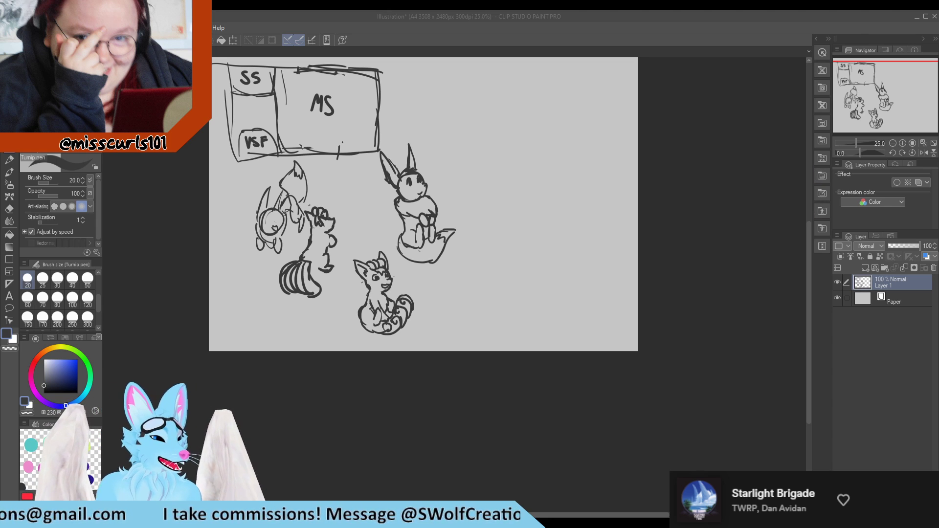
{"action": "scroll", "coordinate": [381, 331], "scroll_direction": "up", "scroll_amount": 2}
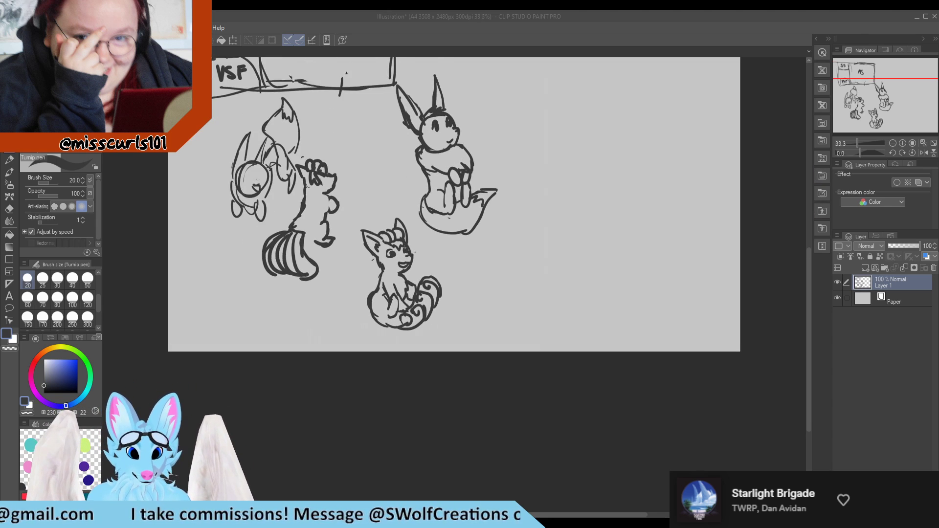
{"action": "scroll", "coordinate": [406, 342], "scroll_direction": "up", "scroll_amount": 2}
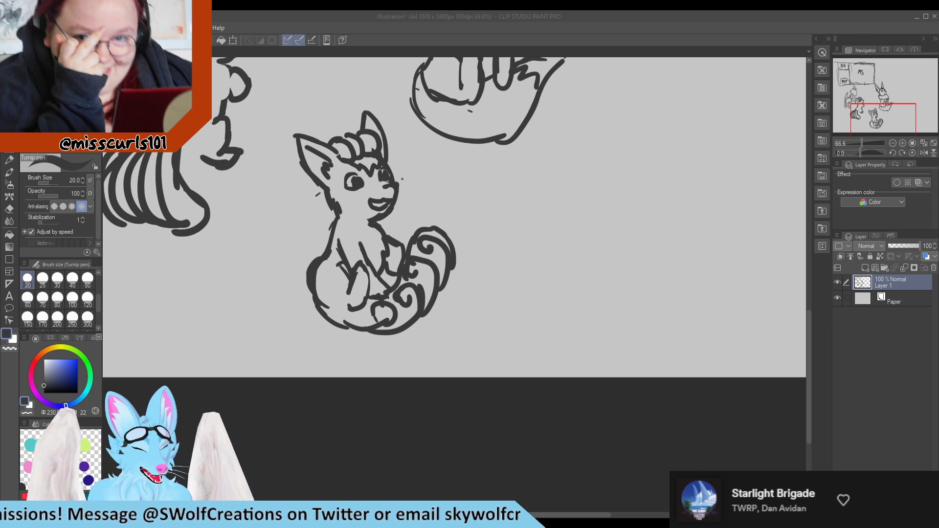
{"action": "key", "text": "e"}
{"action": "mouse_move", "coordinate": [387, 325]}
{"action": "left_mouse_down"}
{"action": "mouse_move", "coordinate": [336, 323]}
{"action": "mouse_move", "coordinate": [321, 343]}
{"action": "mouse_move", "coordinate": [321, 318]}
{"action": "mouse_move", "coordinate": [347, 337]}
{"action": "mouse_move", "coordinate": [378, 297]}
{"action": "mouse_move", "coordinate": [387, 313]}
{"action": "mouse_move", "coordinate": [373, 330]}
{"action": "mouse_move", "coordinate": [361, 308]}
{"action": "mouse_move", "coordinate": [387, 321]}
{"action": "mouse_move", "coordinate": [363, 338]}
{"action": "mouse_move", "coordinate": [339, 330]}
{"action": "mouse_move", "coordinate": [329, 322]}
{"action": "mouse_move", "coordinate": [339, 329]}
{"action": "mouse_move", "coordinate": [355, 312]}
{"action": "mouse_move", "coordinate": [322, 304]}
{"action": "mouse_move", "coordinate": [308, 284]}
{"action": "mouse_move", "coordinate": [331, 332]}
{"action": "mouse_move", "coordinate": [307, 312]}
{"action": "mouse_move", "coordinate": [392, 336]}
{"action": "mouse_move", "coordinate": [405, 304]}
{"action": "mouse_move", "coordinate": [416, 302]}
{"action": "mouse_move", "coordinate": [392, 299]}
{"action": "mouse_move", "coordinate": [391, 285]}
{"action": "mouse_move", "coordinate": [410, 297]}
{"action": "mouse_move", "coordinate": [410, 321]}
{"action": "mouse_move", "coordinate": [375, 328]}
{"action": "left_mouse_up"}
{"action": "key", "text": "p"}
{"action": "key", "text": "e"}
{"action": "key", "text": "p"}
{"action": "mouse_move", "coordinate": [390, 318]}
{"action": "left_mouse_down"}
{"action": "mouse_move", "coordinate": [427, 284]}
{"action": "mouse_move", "coordinate": [402, 288]}
{"action": "mouse_move", "coordinate": [405, 277]}
{"action": "mouse_move", "coordinate": [423, 302]}
{"action": "mouse_move", "coordinate": [404, 327]}
{"action": "left_mouse_up"}
Step: Replace the tall outer tail swirls with a compact row of curls beside the paws and erase the stray line above
{"action": "key", "text": "e"}
{"action": "key", "text": "p"}
{"action": "key", "text": "e"}
{"action": "mouse_move", "coordinate": [418, 280]}
{"action": "left_mouse_down"}
{"action": "mouse_move", "coordinate": [420, 235]}
{"action": "mouse_move", "coordinate": [431, 288]}
{"action": "mouse_move", "coordinate": [445, 278]}
{"action": "mouse_move", "coordinate": [449, 256]}
{"action": "mouse_move", "coordinate": [425, 274]}
{"action": "mouse_move", "coordinate": [419, 311]}
{"action": "left_mouse_up"}
{"action": "key", "text": "p"}
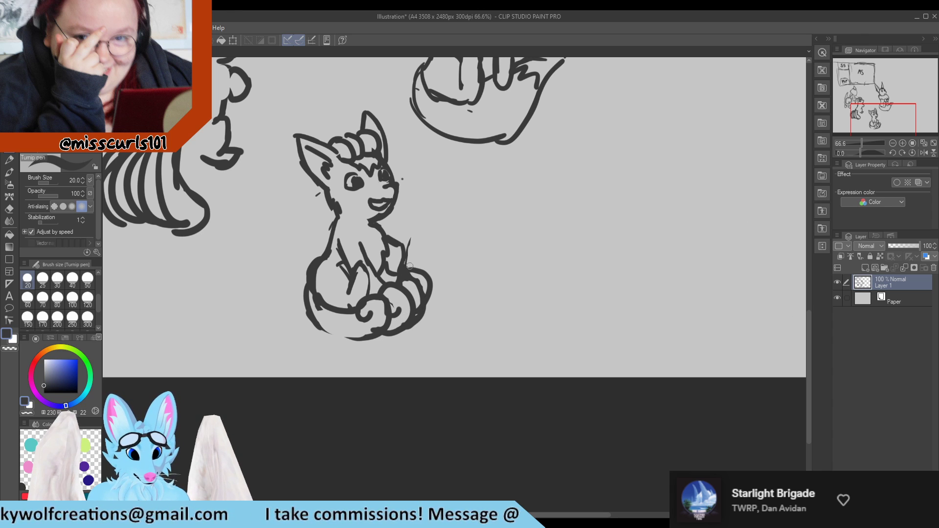
{"action": "mouse_move", "coordinate": [410, 266]}
{"action": "left_mouse_down"}
{"action": "mouse_move", "coordinate": [429, 285]}
{"action": "mouse_move", "coordinate": [412, 254]}
{"action": "mouse_move", "coordinate": [433, 275]}
{"action": "left_mouse_up"}
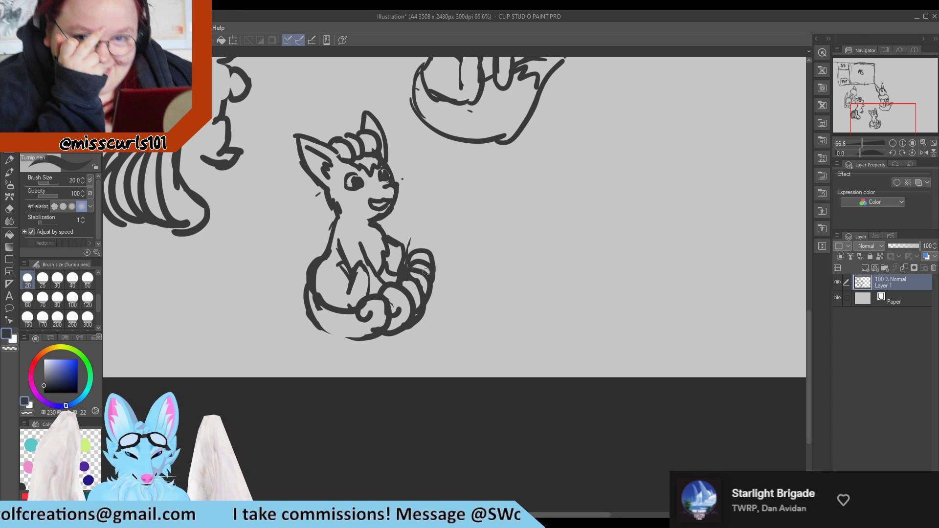
{"action": "key", "text": "e"}
{"action": "left_click_drag", "start_coordinate": [415, 241], "coordinate": [412, 243]}
{"action": "key", "text": "p"}
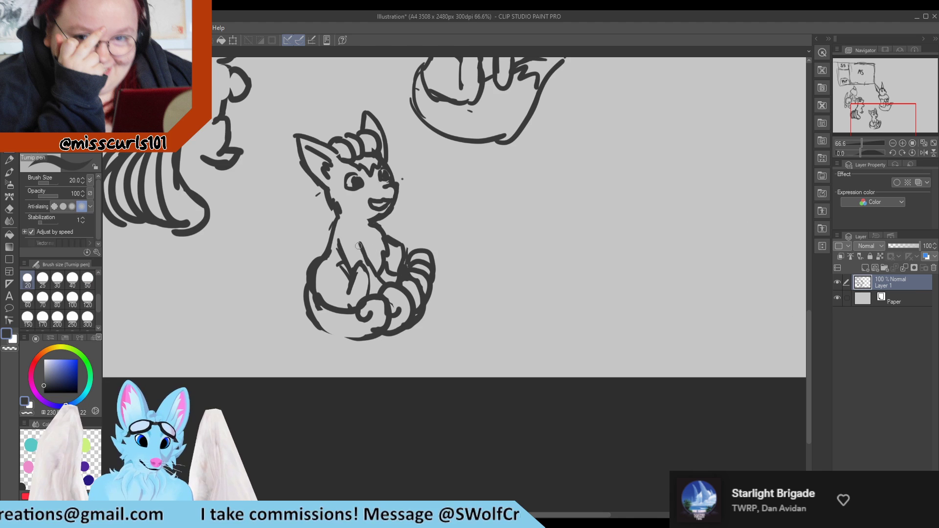
Step: Examine how the four character sketches are arranged below the labelled boxes on the canvas
{"action": "scroll", "coordinate": [359, 245], "scroll_direction": "down", "scroll_amount": 4}
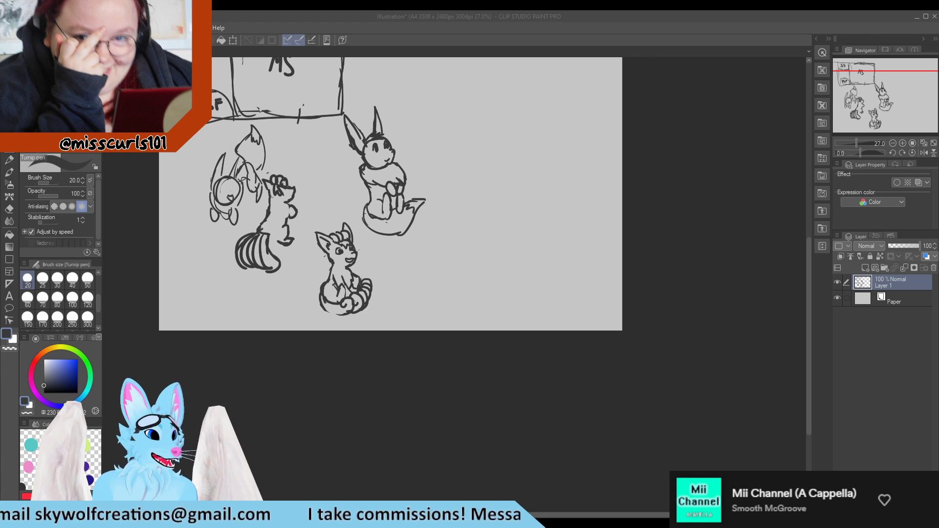
{"action": "left_click", "coordinate": [336, 430]}
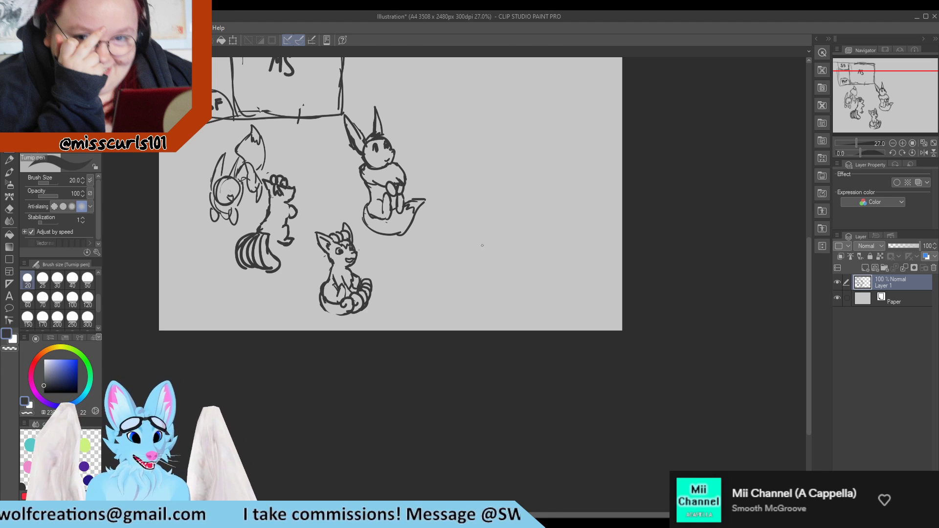
{"action": "scroll", "coordinate": [452, 297], "scroll_direction": "down", "scroll_amount": 1}
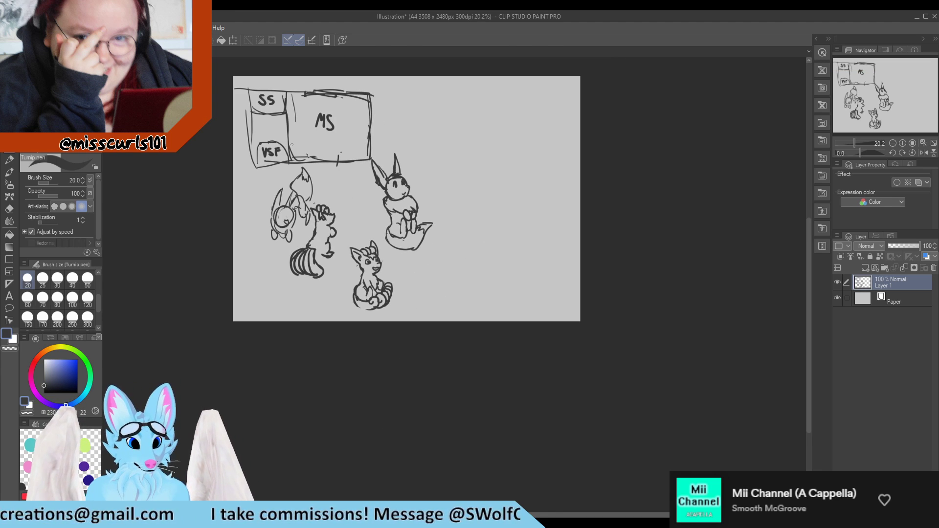
{"action": "scroll", "coordinate": [300, 142], "scroll_direction": "up", "scroll_amount": 1}
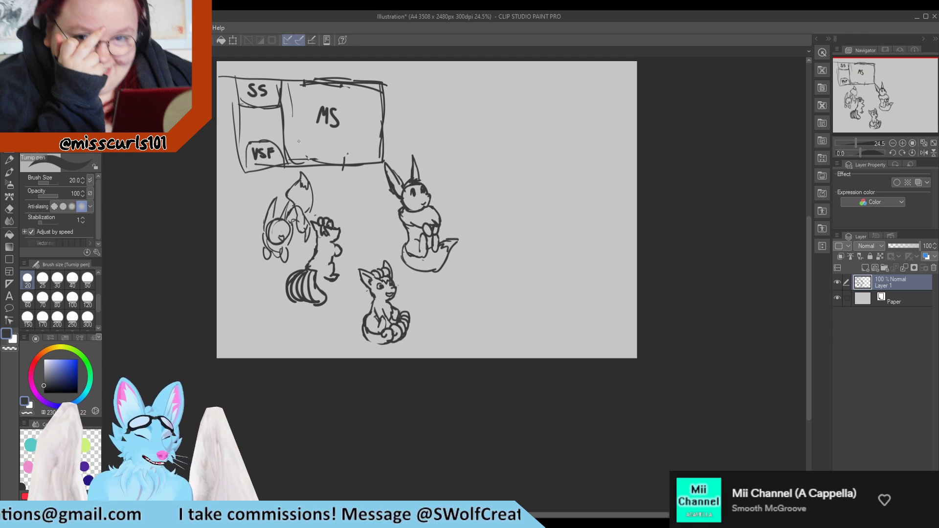
{"action": "scroll", "coordinate": [343, 216], "scroll_direction": "up", "scroll_amount": 3}
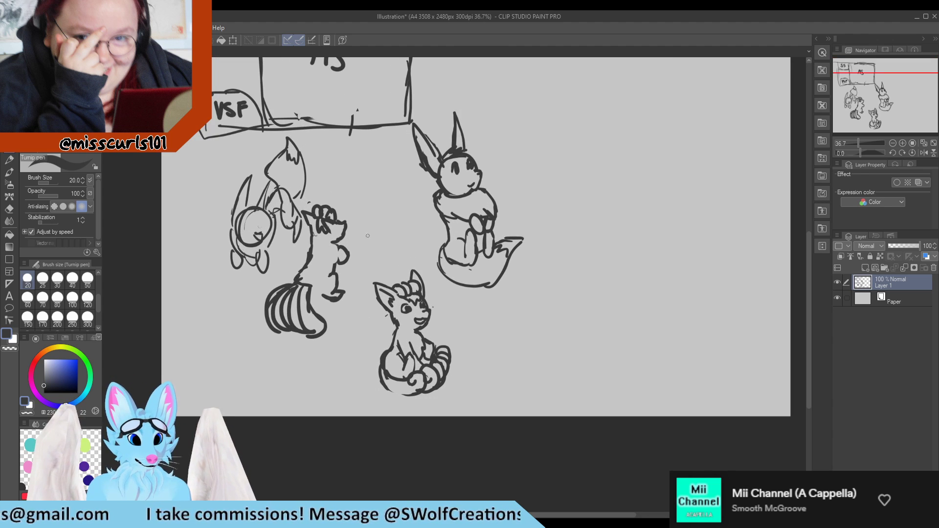
{"action": "scroll", "coordinate": [254, 220], "scroll_direction": "down", "scroll_amount": 1}
{"action": "scroll", "coordinate": [196, 233], "scroll_direction": "up", "scroll_amount": 2}
{"action": "scroll", "coordinate": [119, 225], "scroll_direction": "up", "scroll_amount": 1}
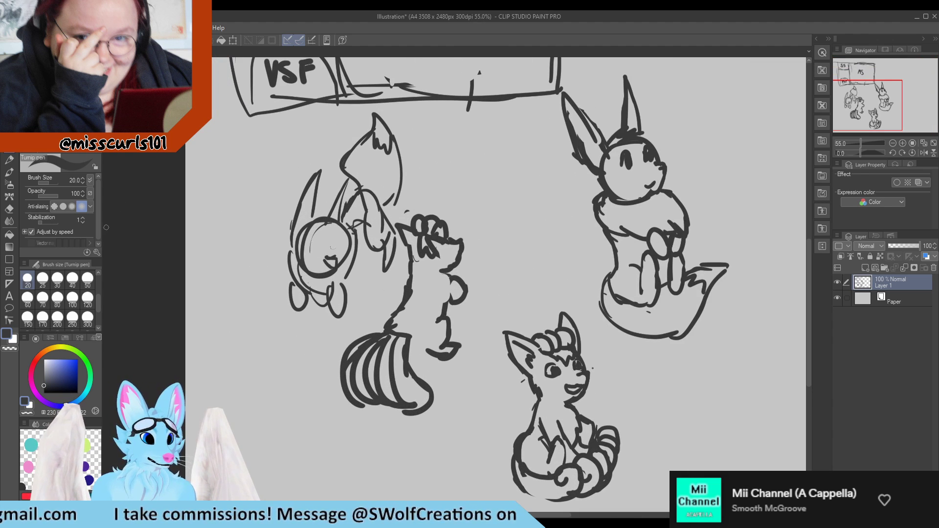
Step: Set the Turnip pen size to 10 and redraw the left ear of the crouching animal below the VSF box
{"action": "scroll", "coordinate": [99, 301], "scroll_direction": "up", "scroll_amount": 1}
{"action": "scroll", "coordinate": [99, 299], "scroll_direction": "up", "scroll_amount": 1}
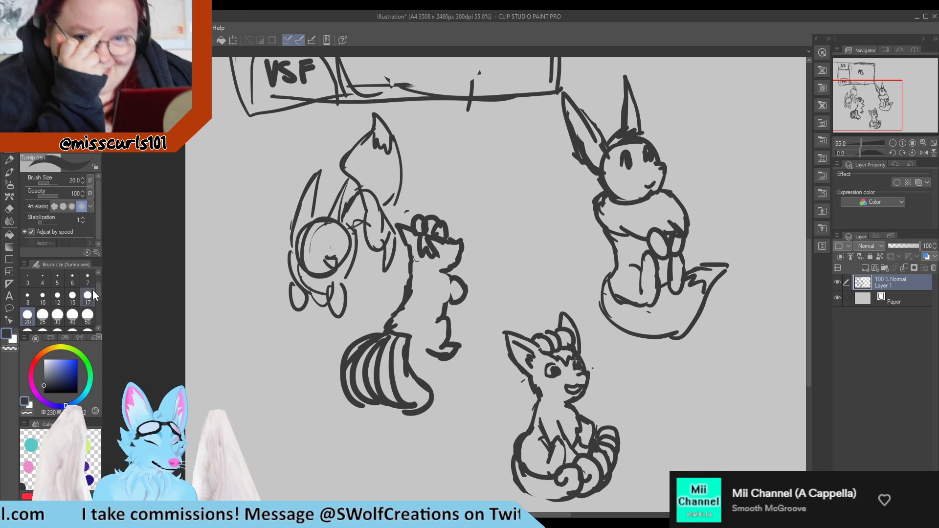
{"action": "left_click", "coordinate": [43, 295]}
{"action": "scroll", "coordinate": [220, 256], "scroll_direction": "down", "scroll_amount": 2}
{"action": "scroll", "coordinate": [245, 232], "scroll_direction": "up", "scroll_amount": 4}
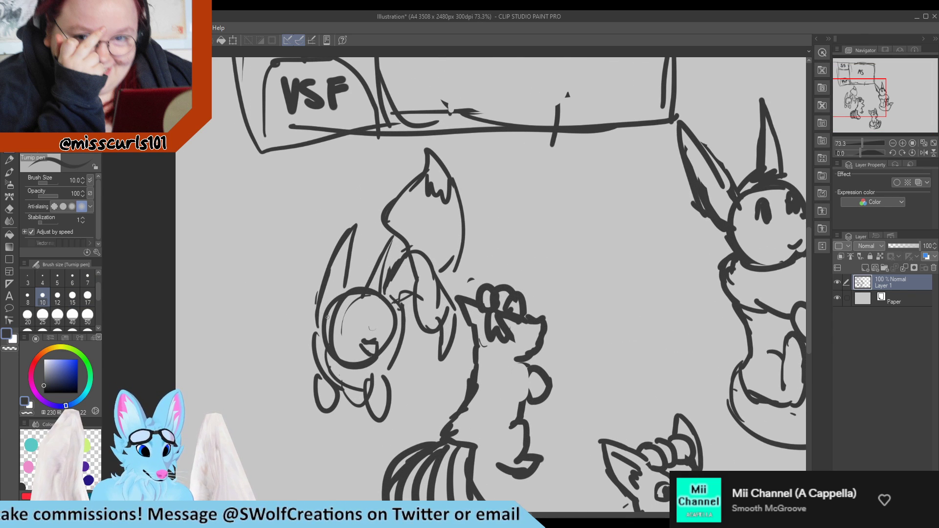
{"action": "mouse_move", "coordinate": [328, 317]}
{"action": "left_mouse_down"}
{"action": "mouse_move", "coordinate": [318, 279]}
{"action": "mouse_move", "coordinate": [328, 314]}
{"action": "mouse_move", "coordinate": [326, 265]}
{"action": "mouse_move", "coordinate": [322, 283]}
{"action": "mouse_move", "coordinate": [345, 230]}
{"action": "left_mouse_up"}
Step: Set the eraser size to 17, erase the crouching animal's old left ear and upper head lines, and refine the ear
{"action": "key", "text": "e"}
{"action": "mouse_move", "coordinate": [334, 275]}
{"action": "left_mouse_down"}
{"action": "mouse_move", "coordinate": [330, 305]}
{"action": "mouse_move", "coordinate": [337, 302]}
{"action": "mouse_move", "coordinate": [349, 241]}
{"action": "mouse_move", "coordinate": [313, 290]}
{"action": "mouse_move", "coordinate": [319, 260]}
{"action": "mouse_move", "coordinate": [316, 285]}
{"action": "mouse_move", "coordinate": [348, 221]}
{"action": "mouse_move", "coordinate": [322, 261]}
{"action": "mouse_move", "coordinate": [349, 221]}
{"action": "mouse_move", "coordinate": [338, 271]}
{"action": "mouse_move", "coordinate": [346, 293]}
{"action": "mouse_move", "coordinate": [340, 265]}
{"action": "mouse_move", "coordinate": [341, 275]}
{"action": "mouse_move", "coordinate": [356, 227]}
{"action": "mouse_move", "coordinate": [342, 275]}
{"action": "mouse_move", "coordinate": [347, 240]}
{"action": "mouse_move", "coordinate": [344, 250]}
{"action": "mouse_move", "coordinate": [341, 304]}
{"action": "mouse_move", "coordinate": [332, 262]}
{"action": "mouse_move", "coordinate": [340, 315]}
{"action": "mouse_move", "coordinate": [357, 283]}
{"action": "mouse_move", "coordinate": [353, 314]}
{"action": "mouse_move", "coordinate": [372, 284]}
{"action": "mouse_move", "coordinate": [346, 290]}
{"action": "mouse_move", "coordinate": [377, 289]}
{"action": "mouse_move", "coordinate": [379, 298]}
{"action": "mouse_move", "coordinate": [373, 275]}
{"action": "mouse_move", "coordinate": [391, 239]}
{"action": "mouse_move", "coordinate": [379, 271]}
{"action": "mouse_move", "coordinate": [373, 252]}
{"action": "left_mouse_up"}
{"action": "left_click", "coordinate": [87, 295]}
{"action": "key", "text": "p"}
{"action": "key", "text": "e"}
{"action": "key", "text": "p"}
{"action": "key", "text": "e"}
{"action": "key", "text": "p"}
Step: Redraw the crouching animal's right ear as a slim pointed shape and clean up its old line
{"action": "key", "text": "e"}
{"action": "key", "text": "p"}
{"action": "left_click_drag", "start_coordinate": [366, 283], "coordinate": [378, 225]}
{"action": "left_click_drag", "start_coordinate": [380, 240], "coordinate": [383, 291]}
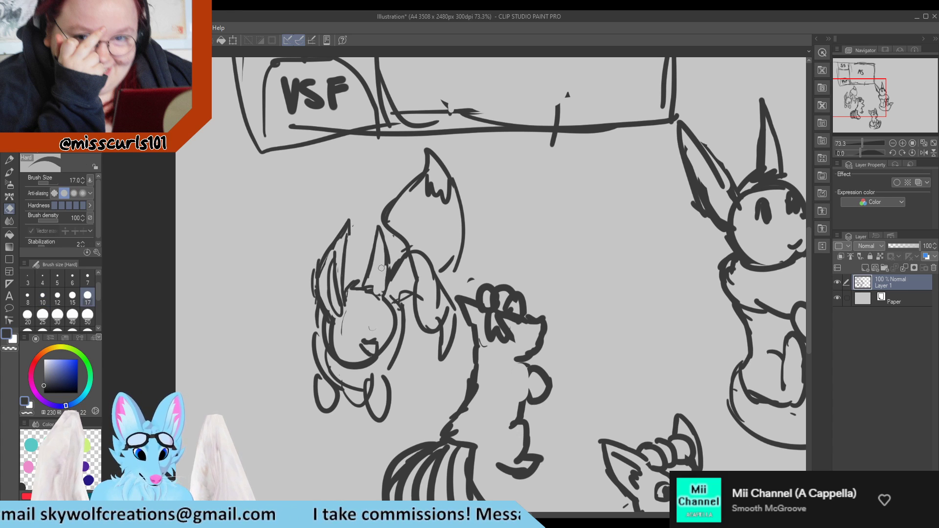
Step: Add the inner line to the crouching animal's right ear and erase the old mouth and marks inside its face
{"action": "mouse_move", "coordinate": [380, 255]}
{"action": "left_mouse_down"}
{"action": "mouse_move", "coordinate": [374, 300]}
{"action": "mouse_move", "coordinate": [371, 287]}
{"action": "left_mouse_up"}
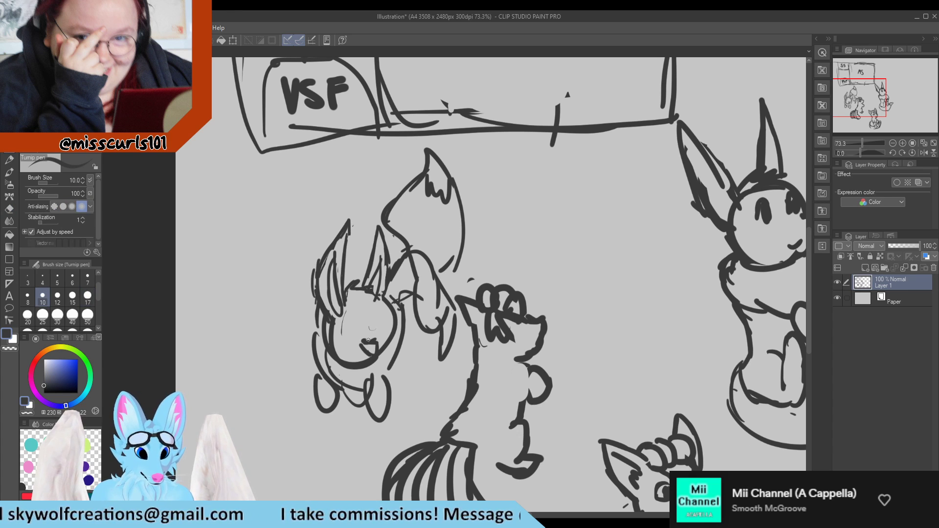
{"action": "key", "text": "e"}
{"action": "mouse_move", "coordinate": [368, 339]}
{"action": "left_mouse_down"}
{"action": "mouse_move", "coordinate": [375, 350]}
{"action": "mouse_move", "coordinate": [368, 325]}
{"action": "mouse_move", "coordinate": [383, 321]}
{"action": "mouse_move", "coordinate": [393, 337]}
{"action": "mouse_move", "coordinate": [380, 301]}
{"action": "mouse_move", "coordinate": [386, 336]}
{"action": "mouse_move", "coordinate": [327, 330]}
{"action": "left_mouse_up"}
{"action": "key", "text": "p"}
{"action": "key", "text": "e"}
{"action": "key", "text": "p"}
{"action": "key", "text": "e"}
{"action": "key", "text": "p"}
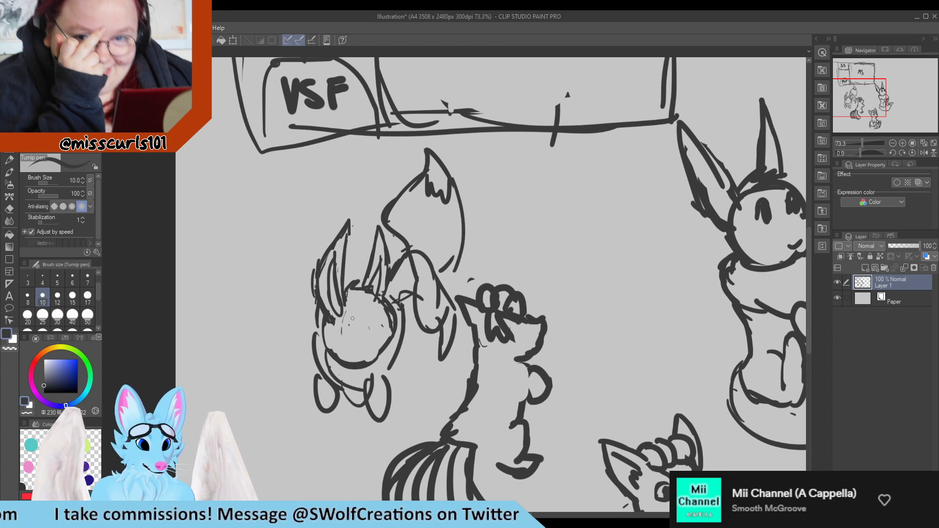
Step: Draw the crouching animal's two eyes, small nose and open smiling mouth with the Turnip pen
{"action": "left_click_drag", "start_coordinate": [352, 310], "coordinate": [364, 321]}
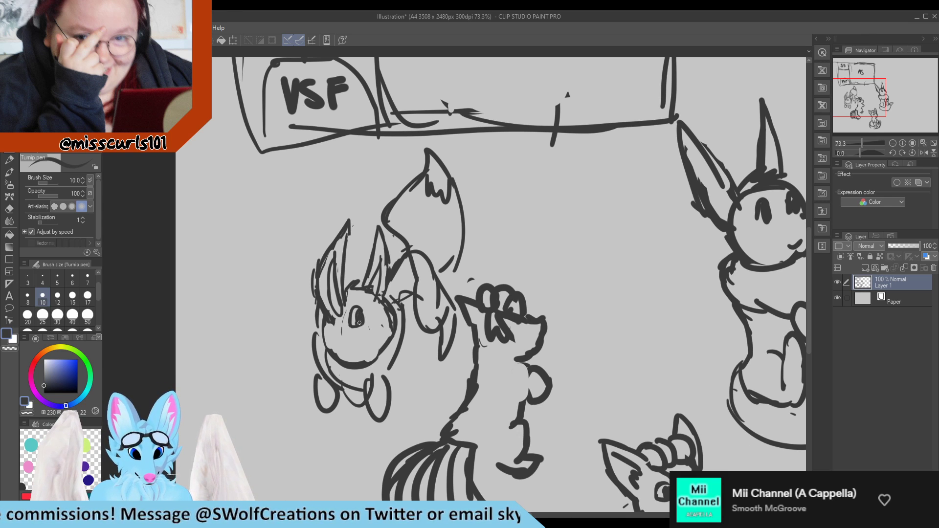
{"action": "left_click_drag", "start_coordinate": [377, 319], "coordinate": [380, 304]}
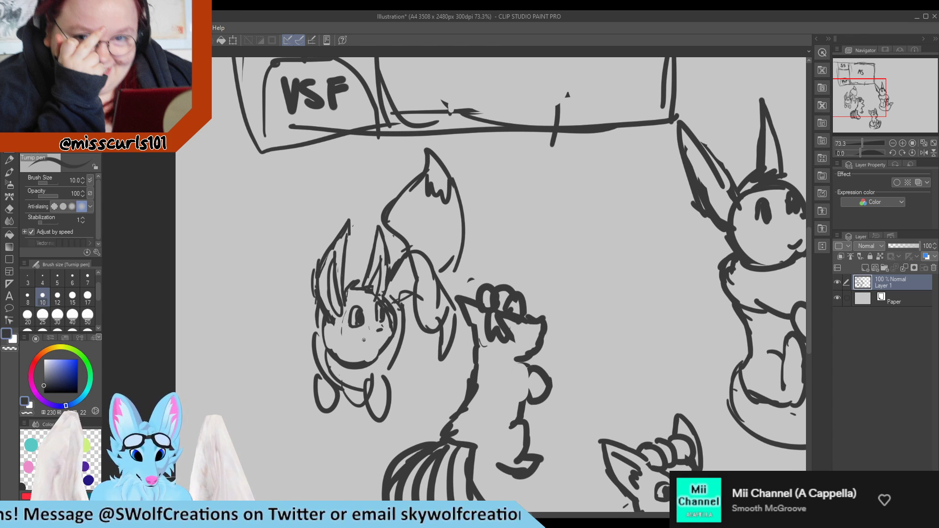
{"action": "left_click_drag", "start_coordinate": [363, 340], "coordinate": [369, 341]}
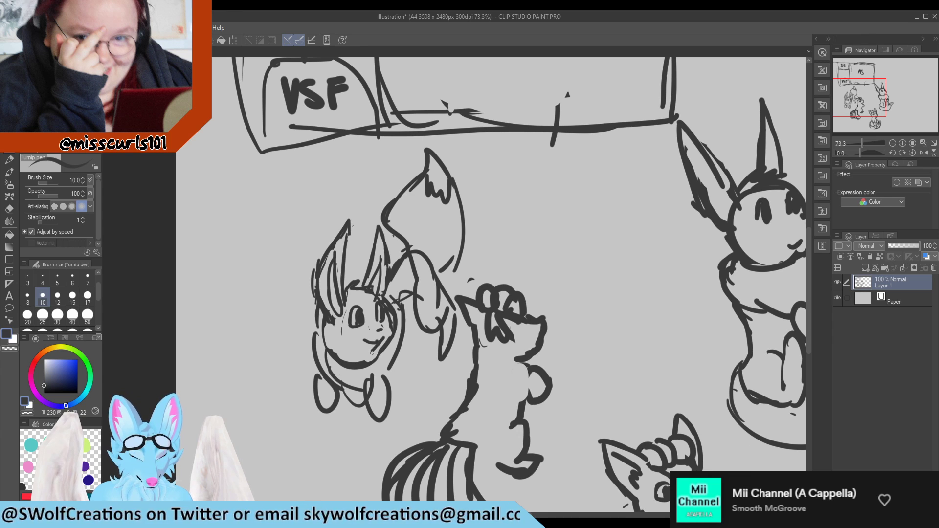
{"action": "key", "text": "e"}
{"action": "mouse_move", "coordinate": [372, 351]}
{"action": "left_mouse_down"}
{"action": "mouse_move", "coordinate": [397, 321]}
{"action": "mouse_move", "coordinate": [391, 304]}
{"action": "mouse_move", "coordinate": [391, 337]}
{"action": "mouse_move", "coordinate": [373, 358]}
{"action": "left_mouse_up"}
{"action": "key", "text": "p"}
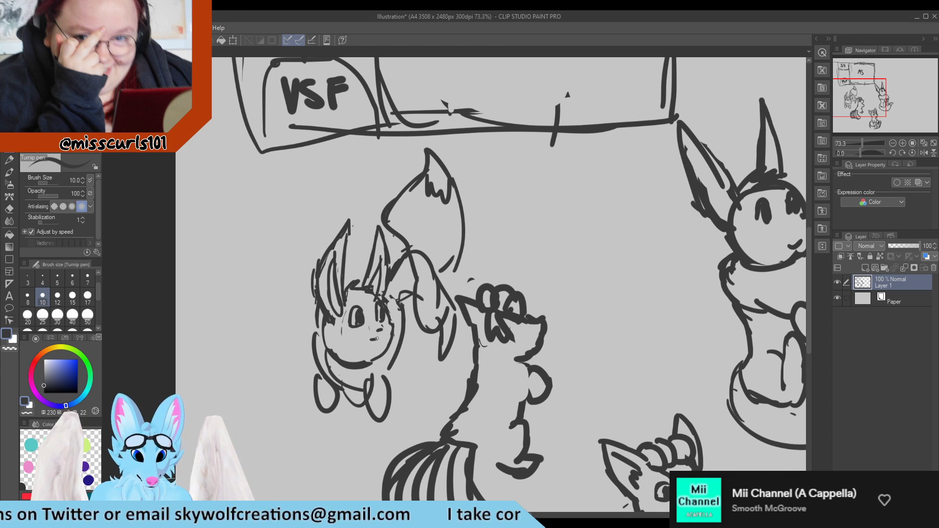
{"action": "left_click_drag", "start_coordinate": [383, 335], "coordinate": [374, 346]}
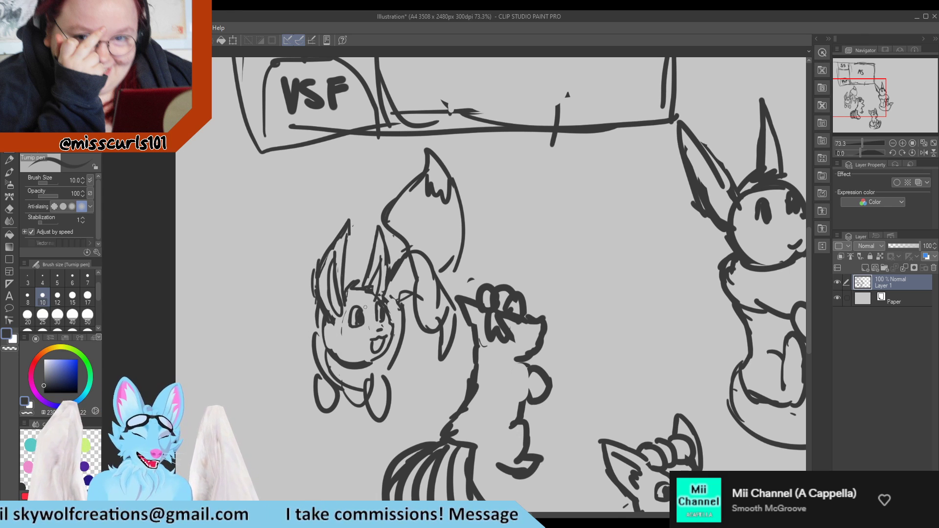
{"action": "key", "text": "e"}
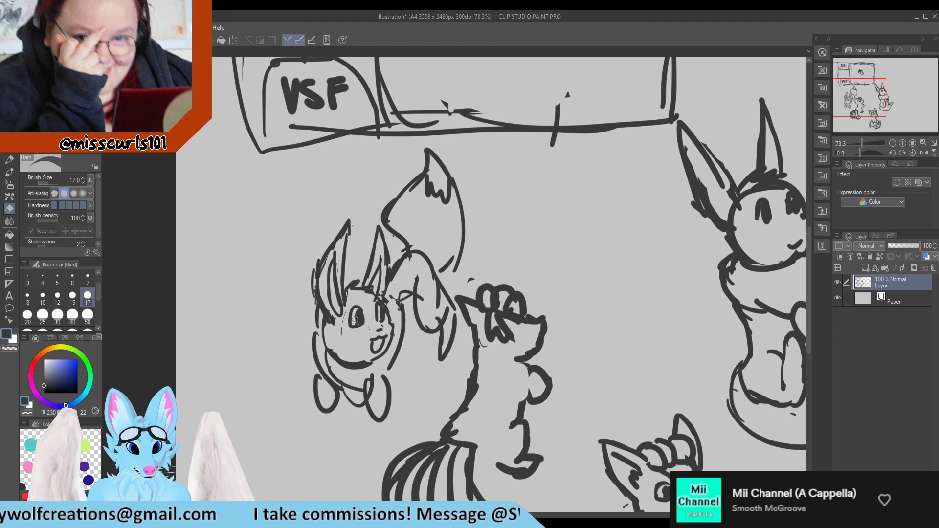
{"action": "key", "text": "p"}
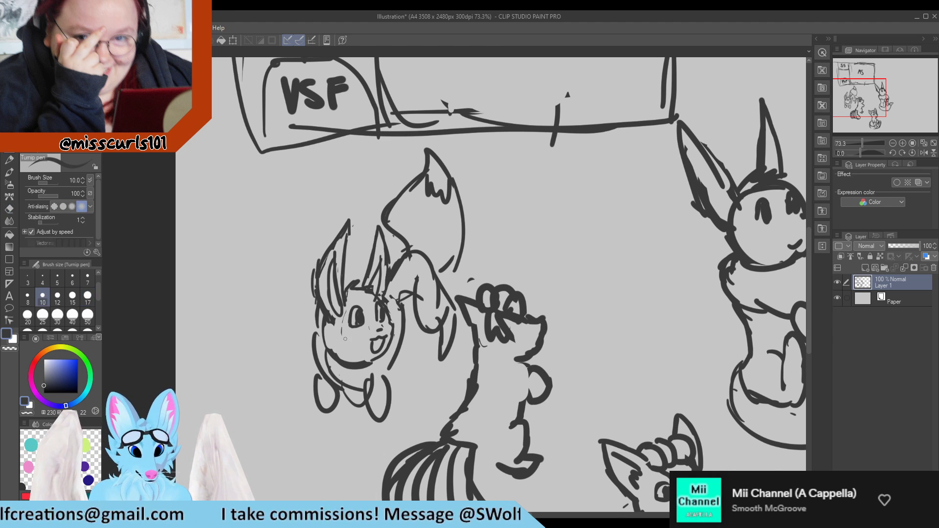
Step: Replace the crouching animal's round lower head outline with a fluffy cheek and an angular jawline
{"action": "scroll", "coordinate": [476, 279], "scroll_direction": "down", "scroll_amount": 4}
{"action": "scroll", "coordinate": [399, 364], "scroll_direction": "up", "scroll_amount": 2}
{"action": "scroll", "coordinate": [417, 263], "scroll_direction": "up", "scroll_amount": 1}
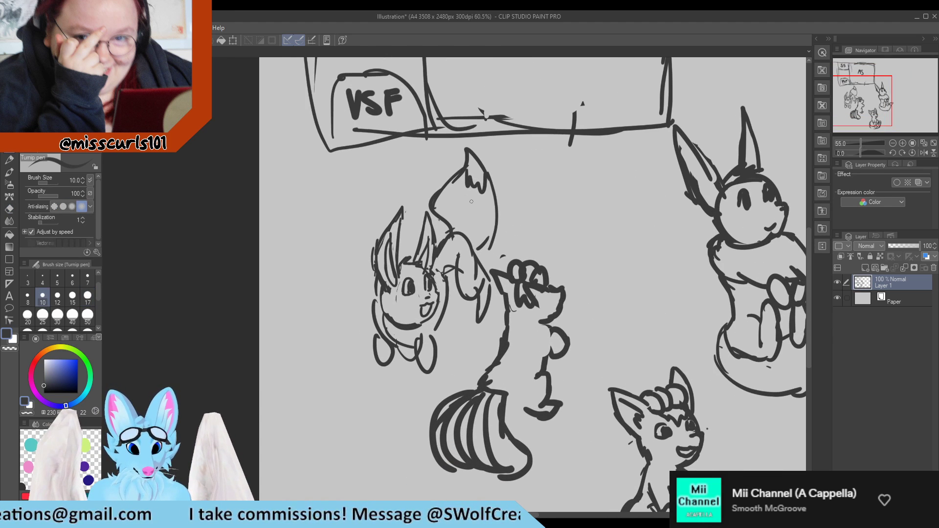
{"action": "scroll", "coordinate": [359, 264], "scroll_direction": "down", "scroll_amount": 2}
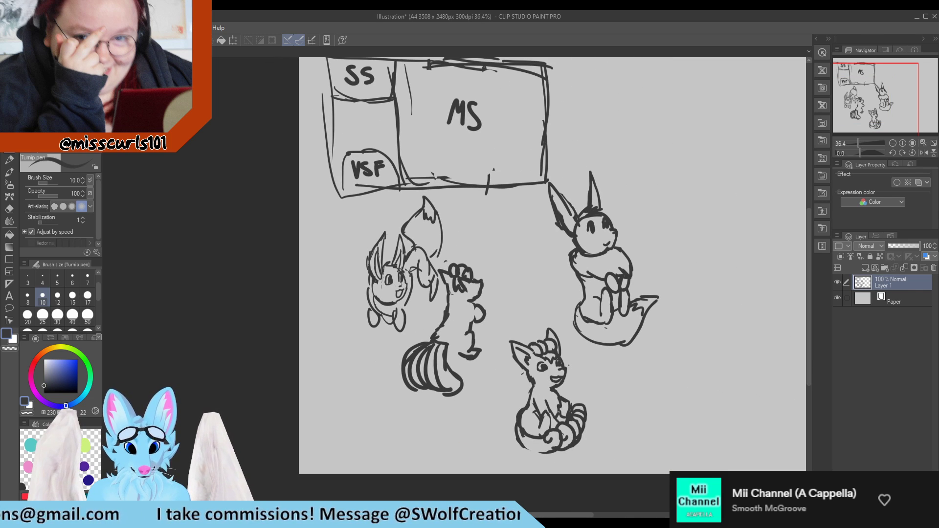
{"action": "scroll", "coordinate": [372, 301], "scroll_direction": "up", "scroll_amount": 5}
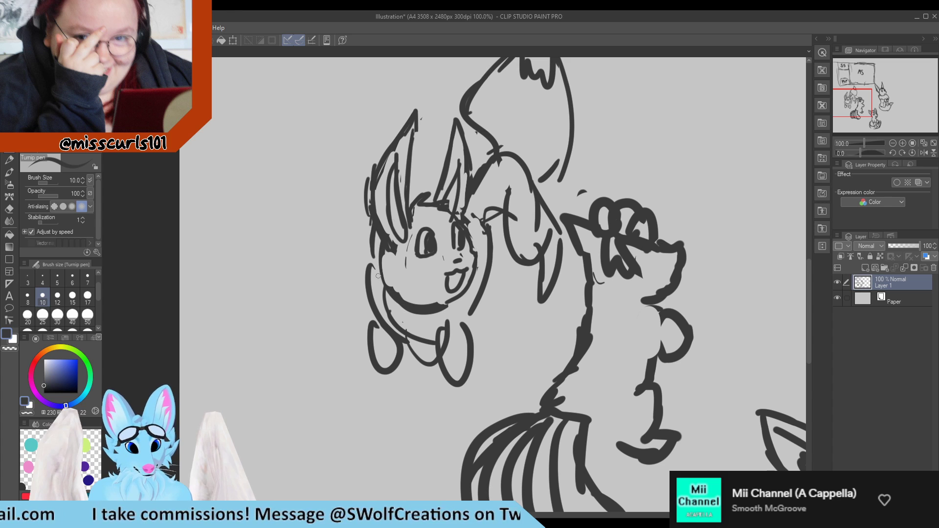
{"action": "mouse_move", "coordinate": [378, 276]}
{"action": "left_mouse_down"}
{"action": "mouse_move", "coordinate": [423, 309]}
{"action": "mouse_move", "coordinate": [384, 298]}
{"action": "mouse_move", "coordinate": [456, 301]}
{"action": "mouse_move", "coordinate": [421, 298]}
{"action": "left_mouse_up"}
{"action": "mouse_move", "coordinate": [387, 248]}
{"action": "left_mouse_down"}
{"action": "mouse_move", "coordinate": [379, 279]}
{"action": "mouse_move", "coordinate": [389, 286]}
{"action": "left_mouse_up"}
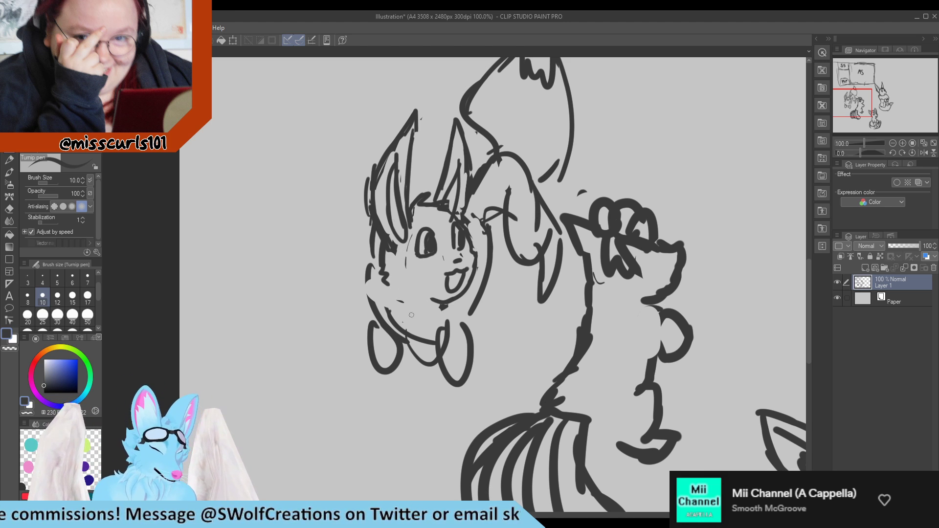
{"action": "mouse_move", "coordinate": [387, 282]}
{"action": "left_mouse_down"}
{"action": "mouse_move", "coordinate": [443, 301]}
{"action": "mouse_move", "coordinate": [458, 285]}
{"action": "left_mouse_up"}
Step: Erase the leftover lines beside the head and left ear, and draw the left part of the fur collar
{"action": "key", "text": "e"}
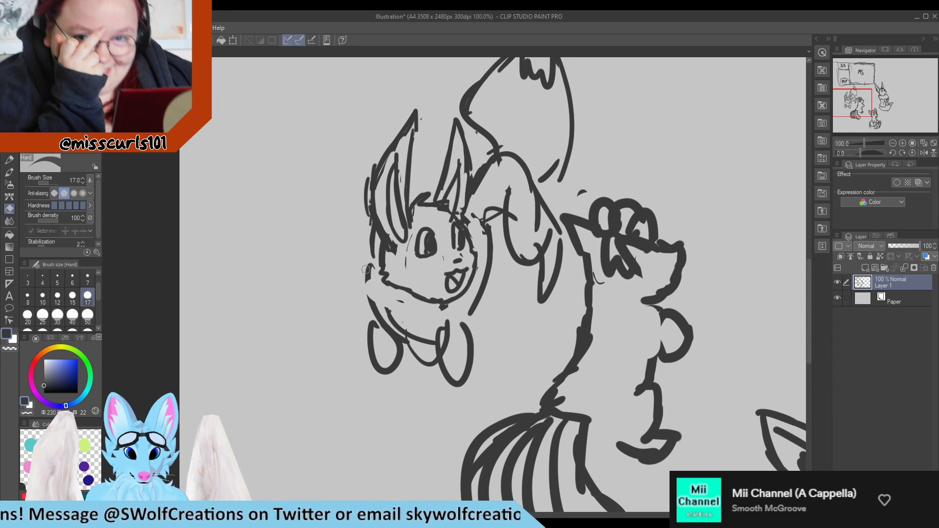
{"action": "mouse_move", "coordinate": [366, 291]}
{"action": "left_mouse_down"}
{"action": "mouse_move", "coordinate": [374, 256]}
{"action": "mouse_move", "coordinate": [364, 229]}
{"action": "mouse_move", "coordinate": [378, 283]}
{"action": "mouse_move", "coordinate": [363, 253]}
{"action": "mouse_move", "coordinate": [371, 228]}
{"action": "mouse_move", "coordinate": [362, 205]}
{"action": "mouse_move", "coordinate": [378, 159]}
{"action": "mouse_move", "coordinate": [381, 201]}
{"action": "left_mouse_up"}
{"action": "key", "text": "p"}
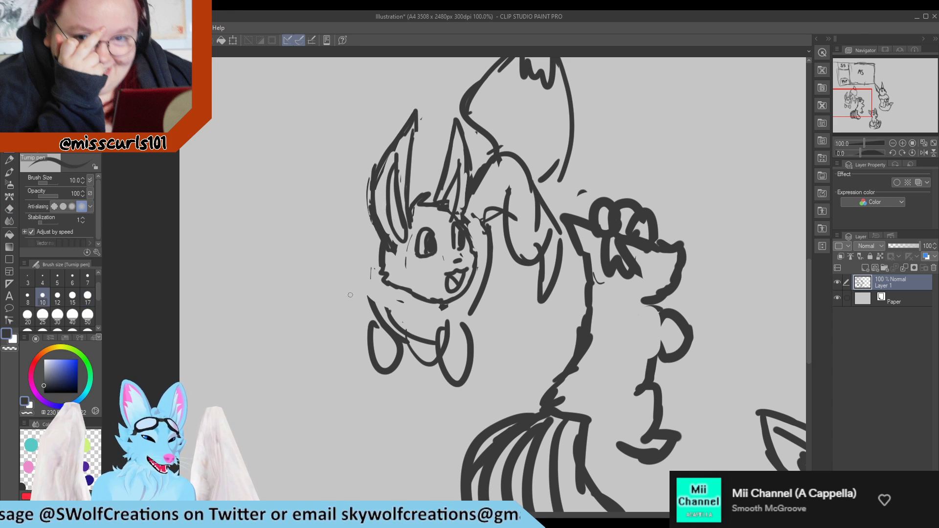
{"action": "mouse_move", "coordinate": [383, 266]}
{"action": "left_mouse_down"}
{"action": "mouse_move", "coordinate": [370, 274]}
{"action": "mouse_move", "coordinate": [367, 295]}
{"action": "mouse_move", "coordinate": [417, 345]}
{"action": "mouse_move", "coordinate": [367, 283]}
{"action": "mouse_move", "coordinate": [386, 318]}
{"action": "mouse_move", "coordinate": [422, 337]}
{"action": "mouse_move", "coordinate": [416, 332]}
{"action": "left_mouse_up"}
{"action": "key", "text": "e"}
{"action": "key", "text": "p"}
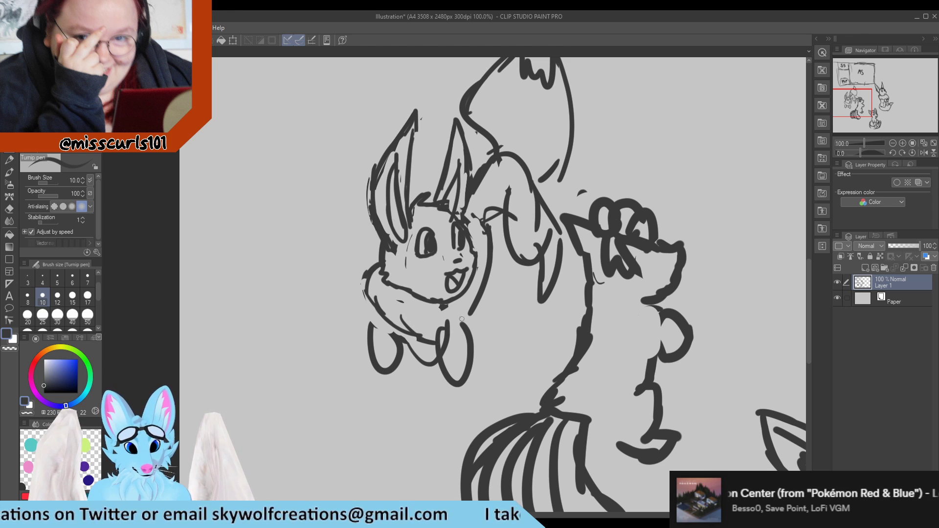
Step: Erase the right foreleg's old lines and redraw the right side of the fur collar and the right front paw with toes
{"action": "key", "text": "e"}
{"action": "mouse_move", "coordinate": [482, 286]}
{"action": "left_mouse_down"}
{"action": "mouse_move", "coordinate": [440, 337]}
{"action": "mouse_move", "coordinate": [462, 383]}
{"action": "mouse_move", "coordinate": [468, 326]}
{"action": "left_mouse_up"}
{"action": "key", "text": "p"}
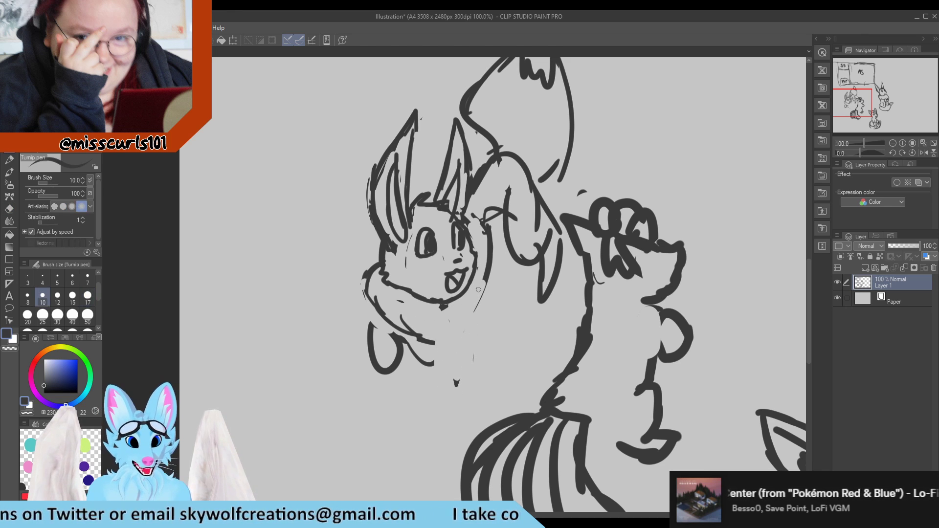
{"action": "mouse_move", "coordinate": [478, 283]}
{"action": "left_mouse_down"}
{"action": "mouse_move", "coordinate": [471, 319]}
{"action": "mouse_move", "coordinate": [431, 353]}
{"action": "mouse_move", "coordinate": [459, 339]}
{"action": "mouse_move", "coordinate": [437, 361]}
{"action": "mouse_move", "coordinate": [454, 376]}
{"action": "mouse_move", "coordinate": [446, 371]}
{"action": "mouse_move", "coordinate": [462, 359]}
{"action": "mouse_move", "coordinate": [462, 374]}
{"action": "mouse_move", "coordinate": [464, 331]}
{"action": "mouse_move", "coordinate": [456, 354]}
{"action": "mouse_move", "coordinate": [445, 345]}
{"action": "mouse_move", "coordinate": [461, 340]}
{"action": "mouse_move", "coordinate": [453, 333]}
{"action": "mouse_move", "coordinate": [436, 347]}
{"action": "mouse_move", "coordinate": [447, 332]}
{"action": "mouse_move", "coordinate": [461, 339]}
{"action": "mouse_move", "coordinate": [458, 348]}
{"action": "mouse_move", "coordinate": [451, 334]}
{"action": "mouse_move", "coordinate": [439, 351]}
{"action": "mouse_move", "coordinate": [437, 336]}
{"action": "mouse_move", "coordinate": [452, 327]}
{"action": "mouse_move", "coordinate": [465, 340]}
{"action": "mouse_move", "coordinate": [454, 352]}
{"action": "mouse_move", "coordinate": [437, 348]}
{"action": "mouse_move", "coordinate": [443, 362]}
{"action": "mouse_move", "coordinate": [432, 344]}
{"action": "mouse_move", "coordinate": [442, 376]}
{"action": "mouse_move", "coordinate": [438, 347]}
{"action": "mouse_move", "coordinate": [439, 370]}
{"action": "mouse_move", "coordinate": [449, 379]}
{"action": "mouse_move", "coordinate": [449, 363]}
{"action": "mouse_move", "coordinate": [464, 374]}
{"action": "left_mouse_up"}
{"action": "key", "text": "e"}
{"action": "key", "text": "p"}
{"action": "key", "text": "e"}
{"action": "key", "text": "p"}
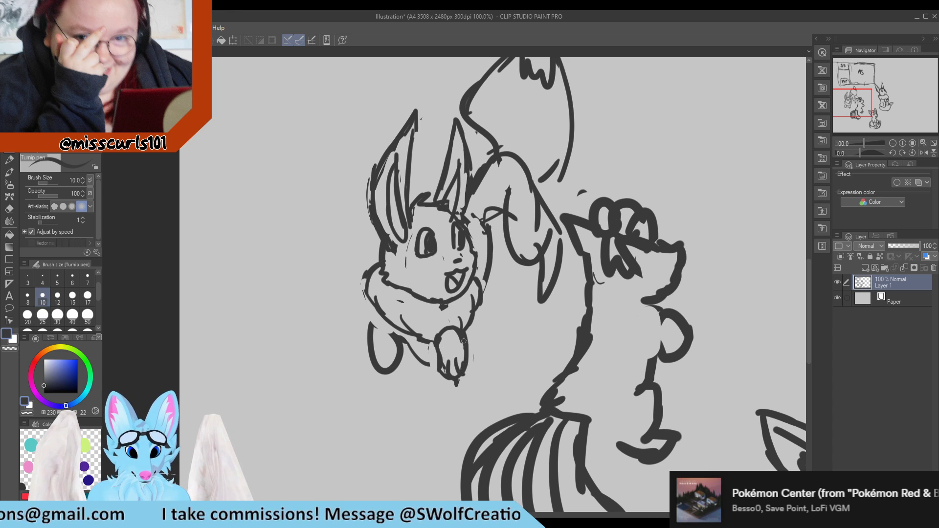
Step: Erase the crouching animal's old left front paw and redraw it smaller with toe lines below the collar
{"action": "key", "text": "e"}
{"action": "mouse_move", "coordinate": [405, 337]}
{"action": "left_mouse_down"}
{"action": "mouse_move", "coordinate": [425, 363]}
{"action": "mouse_move", "coordinate": [399, 353]}
{"action": "left_mouse_up"}
{"action": "key", "text": "p"}
{"action": "mouse_move", "coordinate": [383, 316]}
{"action": "left_mouse_down"}
{"action": "mouse_move", "coordinate": [381, 369]}
{"action": "mouse_move", "coordinate": [397, 363]}
{"action": "mouse_move", "coordinate": [380, 352]}
{"action": "mouse_move", "coordinate": [394, 366]}
{"action": "mouse_move", "coordinate": [397, 340]}
{"action": "mouse_move", "coordinate": [380, 349]}
{"action": "mouse_move", "coordinate": [373, 340]}
{"action": "mouse_move", "coordinate": [391, 366]}
{"action": "left_mouse_up"}
{"action": "key", "text": "e"}
{"action": "key", "text": "p"}
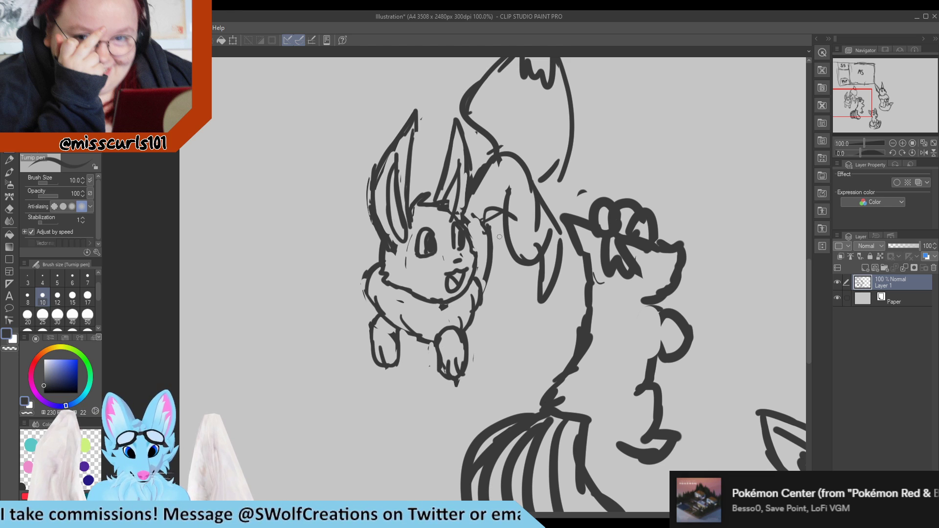
Step: Erase the old body and hind leg lines behind the head and sketch a rounded haunch in their place
{"action": "key", "text": "e"}
{"action": "mouse_move", "coordinate": [489, 210]}
{"action": "left_mouse_down"}
{"action": "mouse_move", "coordinate": [485, 274]}
{"action": "mouse_move", "coordinate": [480, 220]}
{"action": "mouse_move", "coordinate": [493, 289]}
{"action": "mouse_move", "coordinate": [487, 278]}
{"action": "left_mouse_up"}
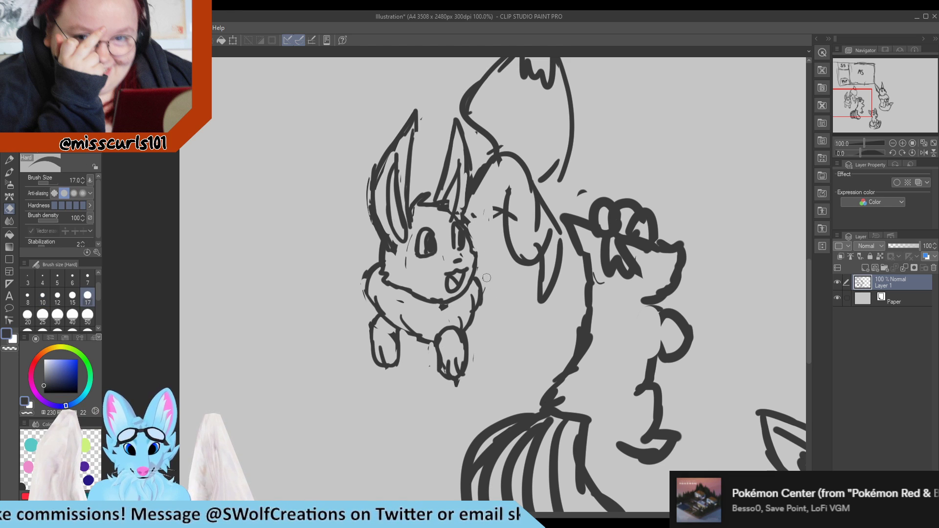
{"action": "mouse_move", "coordinate": [491, 205]}
{"action": "left_mouse_down"}
{"action": "mouse_move", "coordinate": [502, 228]}
{"action": "mouse_move", "coordinate": [507, 201]}
{"action": "mouse_move", "coordinate": [514, 259]}
{"action": "mouse_move", "coordinate": [538, 181]}
{"action": "mouse_move", "coordinate": [551, 214]}
{"action": "left_mouse_up"}
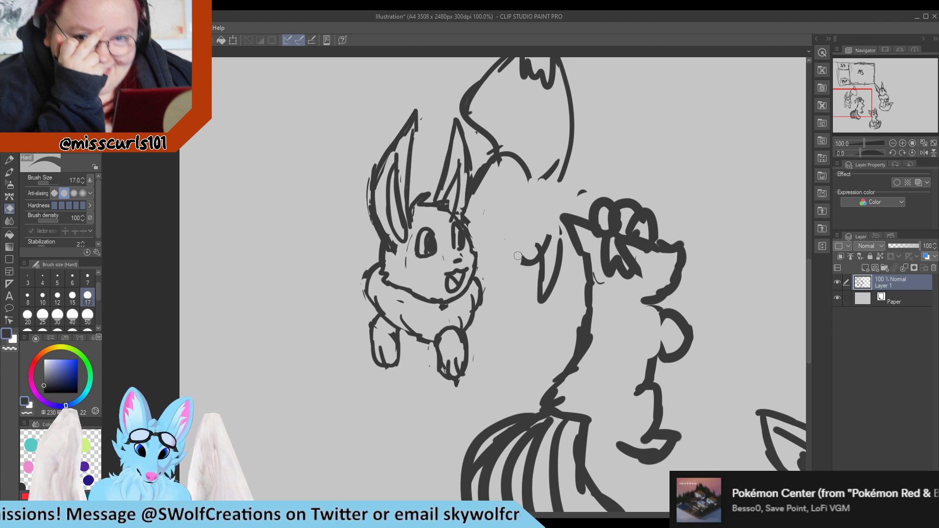
{"action": "key", "text": "p"}
{"action": "mouse_move", "coordinate": [492, 223]}
{"action": "left_mouse_down"}
{"action": "mouse_move", "coordinate": [525, 259]}
{"action": "mouse_move", "coordinate": [530, 230]}
{"action": "left_mouse_up"}
{"action": "left_click_drag", "start_coordinate": [521, 186], "coordinate": [535, 260]}
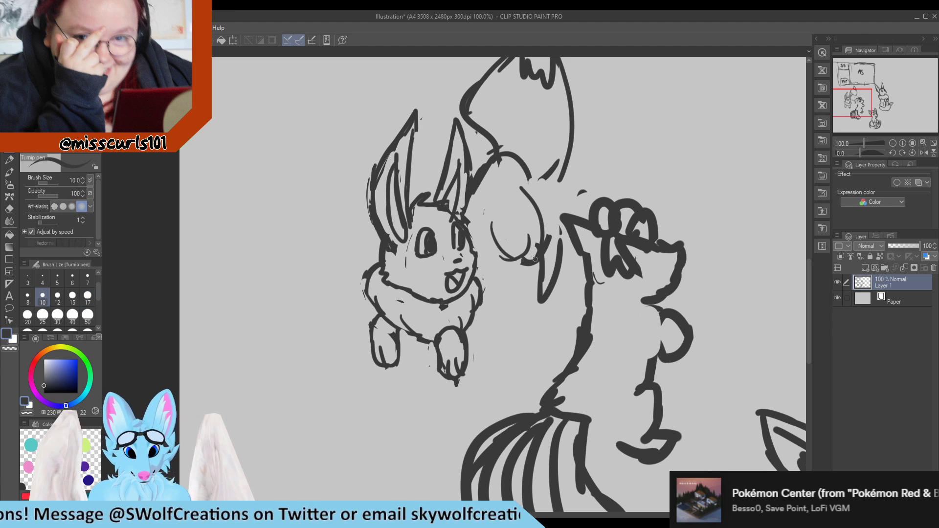
Step: Set the eraser size to 50, clear the haunch's outer lines and old hind foot, and redraw the haunch with a narrow foot
{"action": "scroll", "coordinate": [283, 210], "scroll_direction": "down", "scroll_amount": 6}
{"action": "scroll", "coordinate": [428, 114], "scroll_direction": "up", "scroll_amount": 1}
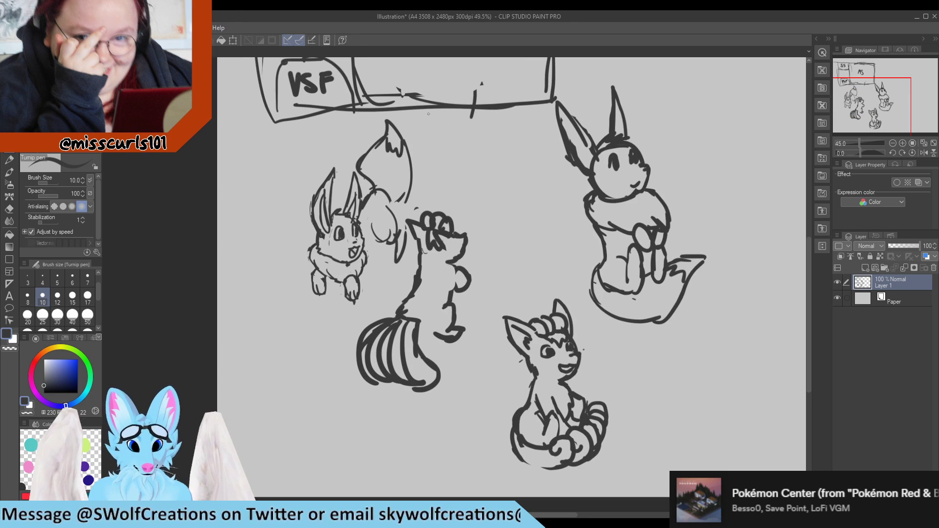
{"action": "scroll", "coordinate": [401, 159], "scroll_direction": "up", "scroll_amount": 2}
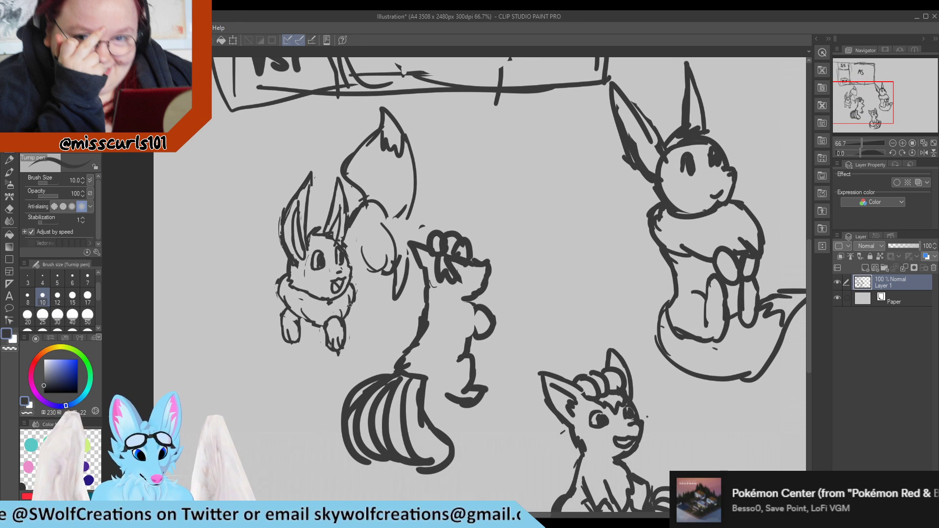
{"action": "key", "text": "e"}
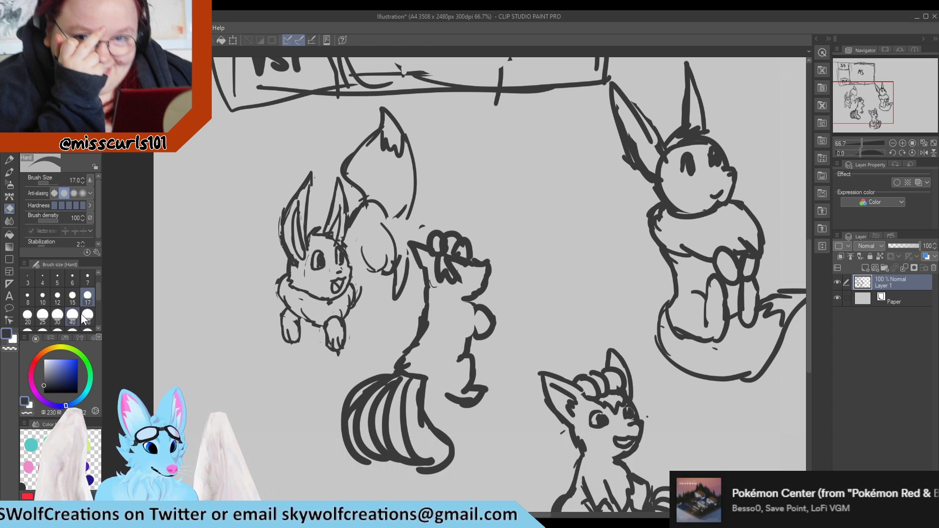
{"action": "mouse_move", "coordinate": [380, 264]}
{"action": "left_mouse_down"}
{"action": "mouse_move", "coordinate": [376, 282]}
{"action": "mouse_move", "coordinate": [397, 287]}
{"action": "mouse_move", "coordinate": [404, 253]}
{"action": "mouse_move", "coordinate": [380, 279]}
{"action": "left_mouse_up"}
{"action": "key", "text": "p"}
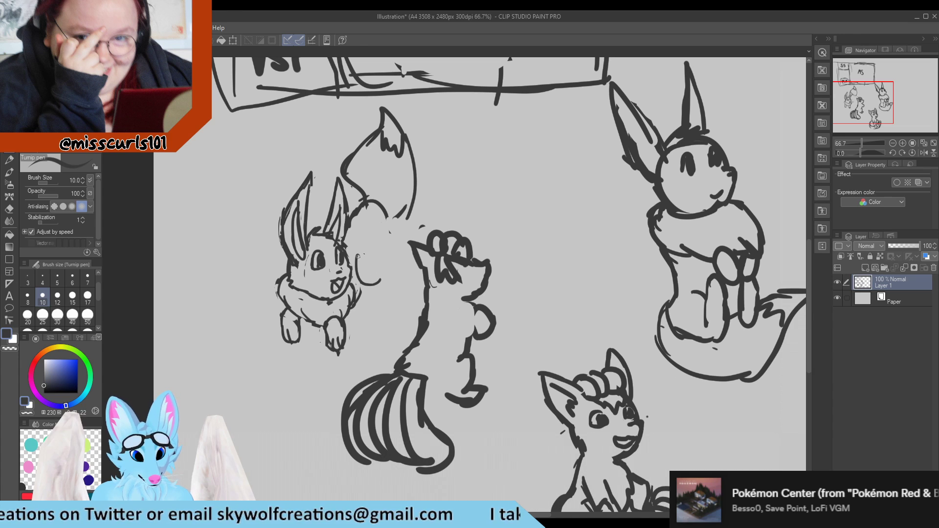
{"action": "mouse_move", "coordinate": [358, 247]}
{"action": "left_mouse_down"}
{"action": "mouse_move", "coordinate": [367, 280]}
{"action": "mouse_move", "coordinate": [360, 273]}
{"action": "mouse_move", "coordinate": [387, 271]}
{"action": "mouse_move", "coordinate": [389, 248]}
{"action": "mouse_move", "coordinate": [402, 266]}
{"action": "mouse_move", "coordinate": [404, 279]}
{"action": "mouse_move", "coordinate": [386, 277]}
{"action": "mouse_move", "coordinate": [396, 297]}
{"action": "mouse_move", "coordinate": [402, 268]}
{"action": "left_mouse_up"}
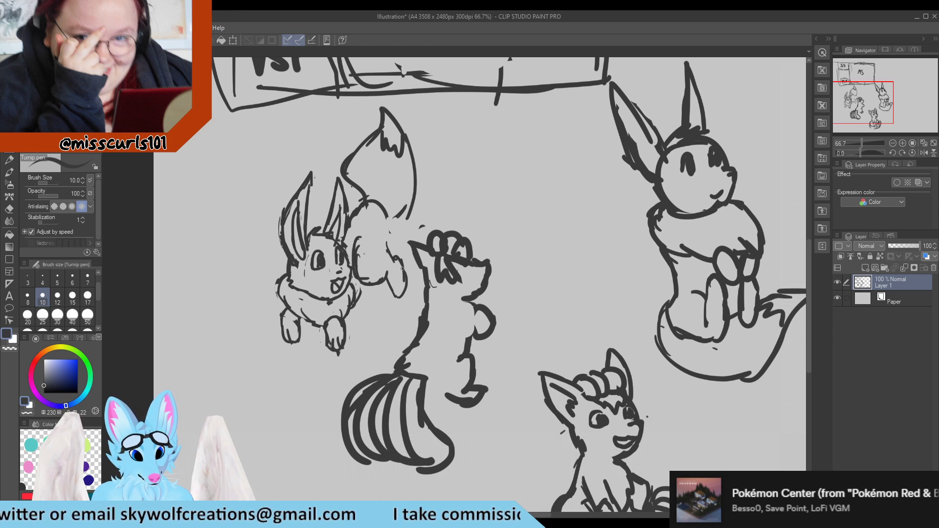
Step: Erase the crouching animal's old back line and sketch a short new back curve behind its right ear
{"action": "key", "text": "e"}
{"action": "left_click_drag", "start_coordinate": [372, 208], "coordinate": [368, 222]}
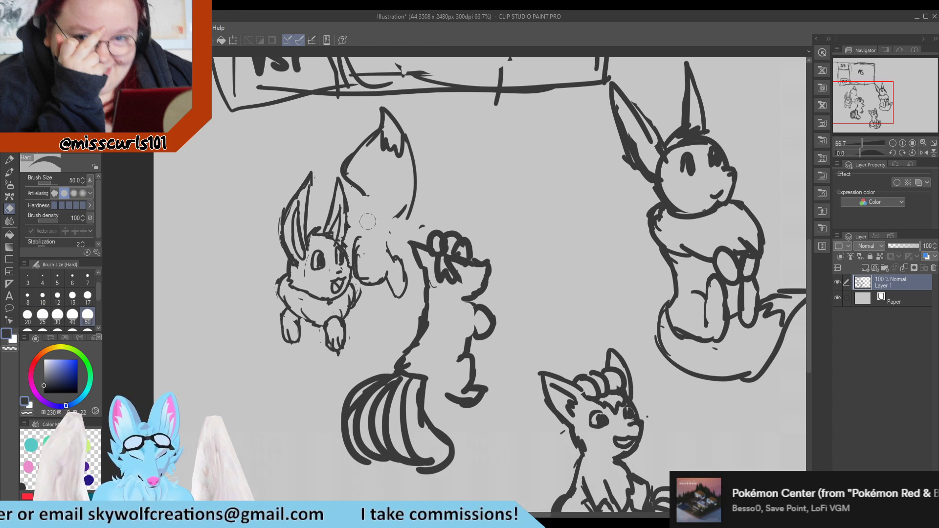
{"action": "key", "text": "p"}
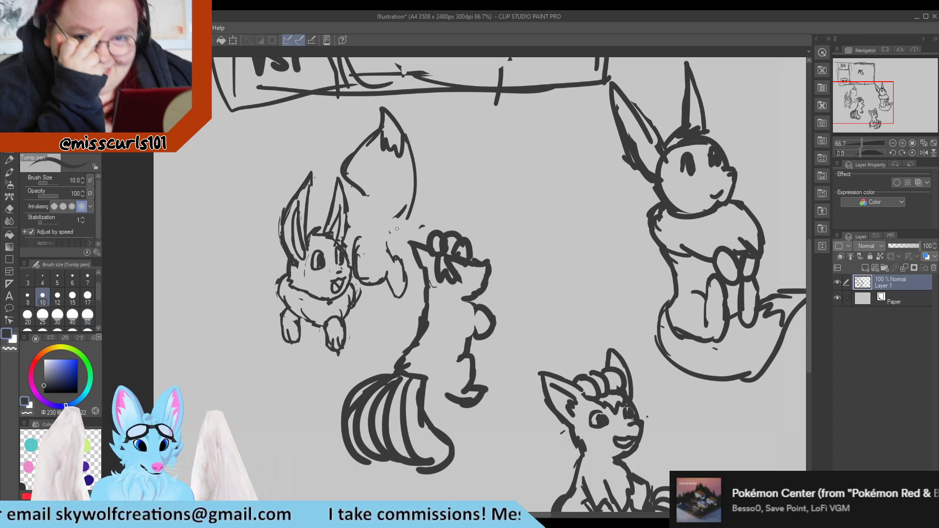
{"action": "left_click_drag", "start_coordinate": [374, 223], "coordinate": [356, 219]}
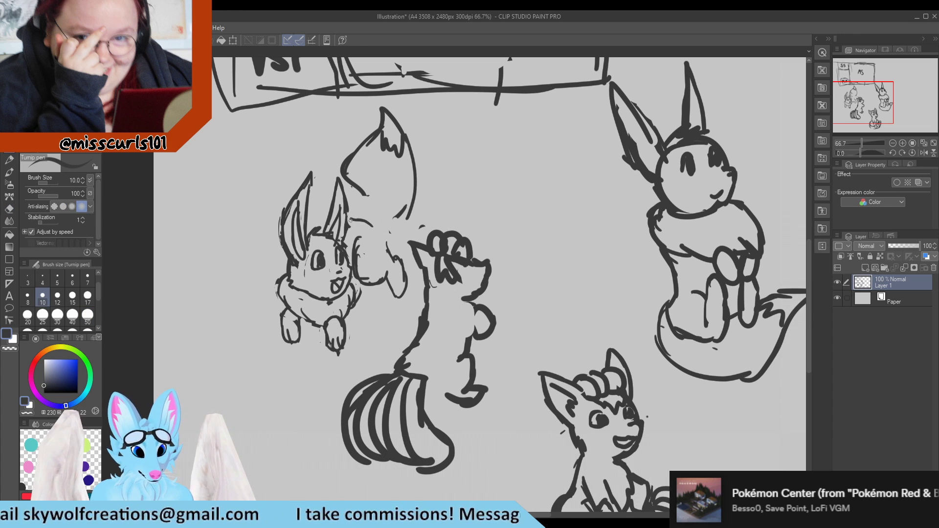
Step: Erase the large raised tail above the crouching animal
{"action": "key", "text": "e"}
{"action": "mouse_move", "coordinate": [345, 166]}
{"action": "left_mouse_down"}
{"action": "mouse_move", "coordinate": [367, 192]}
{"action": "mouse_move", "coordinate": [402, 189]}
{"action": "mouse_move", "coordinate": [358, 143]}
{"action": "mouse_move", "coordinate": [401, 138]}
{"action": "mouse_move", "coordinate": [404, 181]}
{"action": "left_mouse_up"}
{"action": "key", "text": "p"}
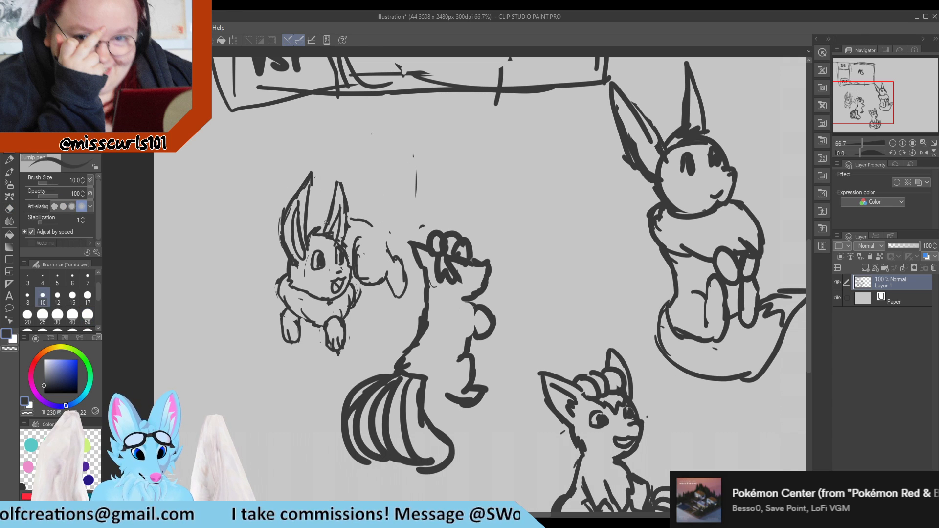
Step: Clear the remaining tail and back lines and redraw the haunch's upper edge as a line sloping down to the hind foot
{"action": "mouse_move", "coordinate": [325, 223]}
{"action": "left_mouse_down"}
{"action": "mouse_move", "coordinate": [329, 194]}
{"action": "mouse_move", "coordinate": [323, 208]}
{"action": "mouse_move", "coordinate": [336, 188]}
{"action": "mouse_move", "coordinate": [374, 178]}
{"action": "mouse_move", "coordinate": [395, 141]}
{"action": "mouse_move", "coordinate": [402, 212]}
{"action": "mouse_move", "coordinate": [370, 225]}
{"action": "mouse_move", "coordinate": [383, 244]}
{"action": "mouse_move", "coordinate": [385, 221]}
{"action": "mouse_move", "coordinate": [318, 202]}
{"action": "mouse_move", "coordinate": [329, 188]}
{"action": "mouse_move", "coordinate": [326, 221]}
{"action": "mouse_move", "coordinate": [357, 191]}
{"action": "mouse_move", "coordinate": [352, 185]}
{"action": "mouse_move", "coordinate": [355, 198]}
{"action": "mouse_move", "coordinate": [376, 198]}
{"action": "mouse_move", "coordinate": [393, 224]}
{"action": "mouse_move", "coordinate": [407, 210]}
{"action": "mouse_move", "coordinate": [417, 226]}
{"action": "mouse_move", "coordinate": [363, 183]}
{"action": "mouse_move", "coordinate": [385, 156]}
{"action": "left_mouse_up"}
{"action": "key", "text": "e"}
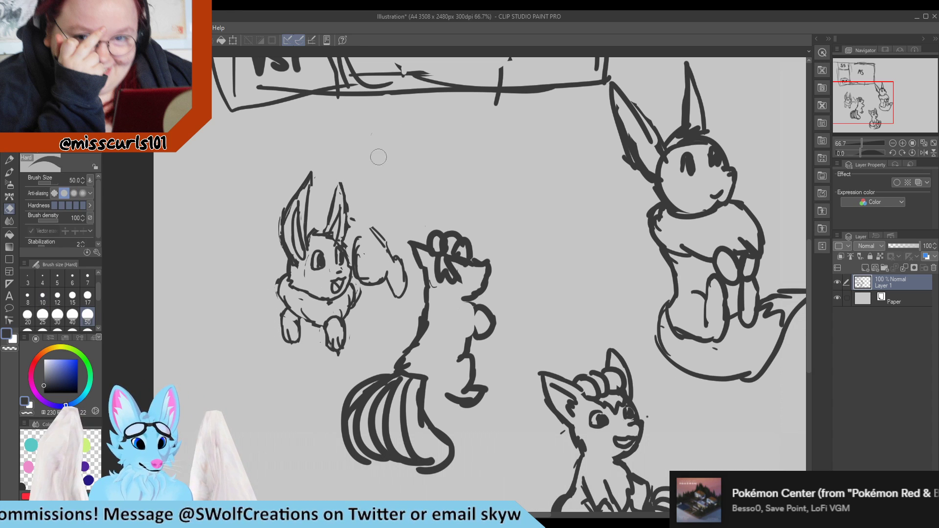
{"action": "key", "text": "p"}
{"action": "mouse_move", "coordinate": [348, 215]}
{"action": "left_mouse_down"}
{"action": "mouse_move", "coordinate": [378, 240]}
{"action": "mouse_move", "coordinate": [371, 234]}
{"action": "mouse_move", "coordinate": [380, 257]}
{"action": "mouse_move", "coordinate": [389, 254]}
{"action": "mouse_move", "coordinate": [353, 218]}
{"action": "left_mouse_up"}
{"action": "key", "text": "e"}
{"action": "key", "text": "p"}
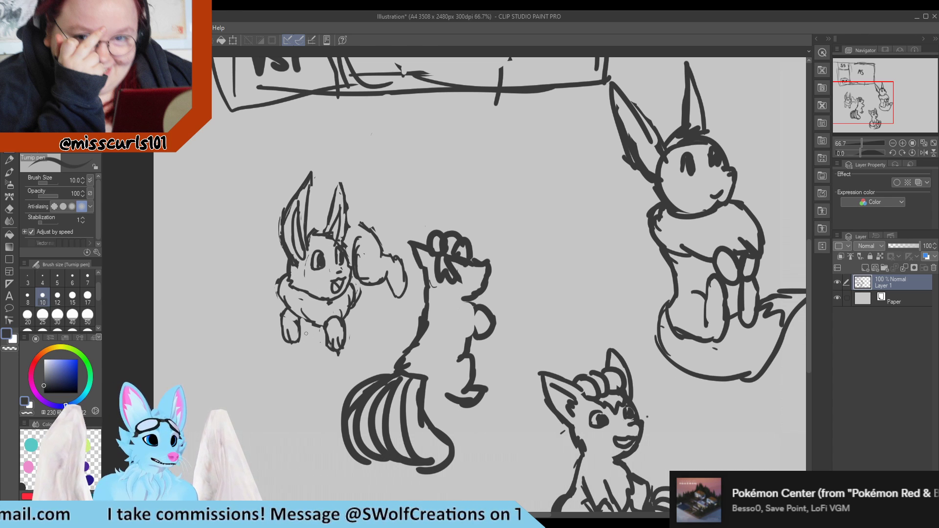
Step: Reshape the lower edge of the crouching animal's fur collar into a point between the front paws
{"action": "key", "text": "e"}
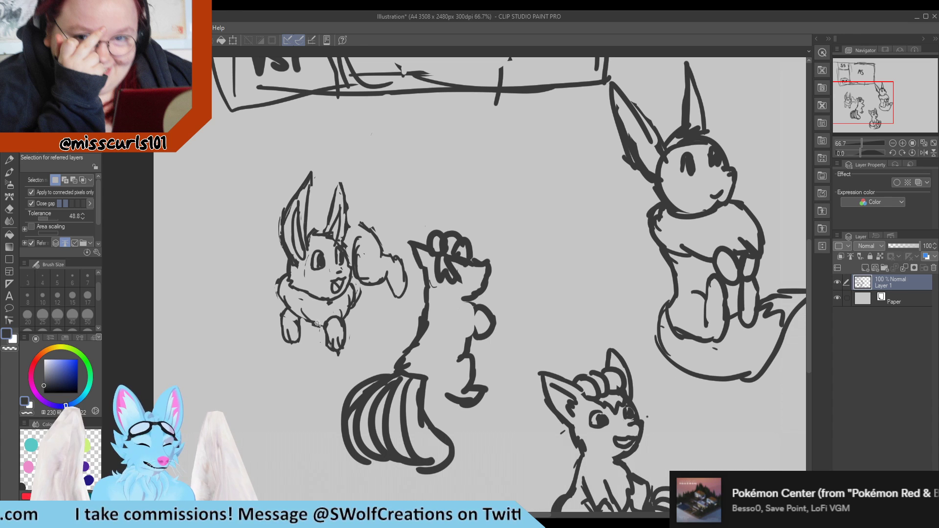
{"action": "mouse_move", "coordinate": [319, 323]}
{"action": "left_mouse_down"}
{"action": "mouse_move", "coordinate": [298, 311]}
{"action": "mouse_move", "coordinate": [321, 324]}
{"action": "left_mouse_up"}
{"action": "key", "text": "p"}
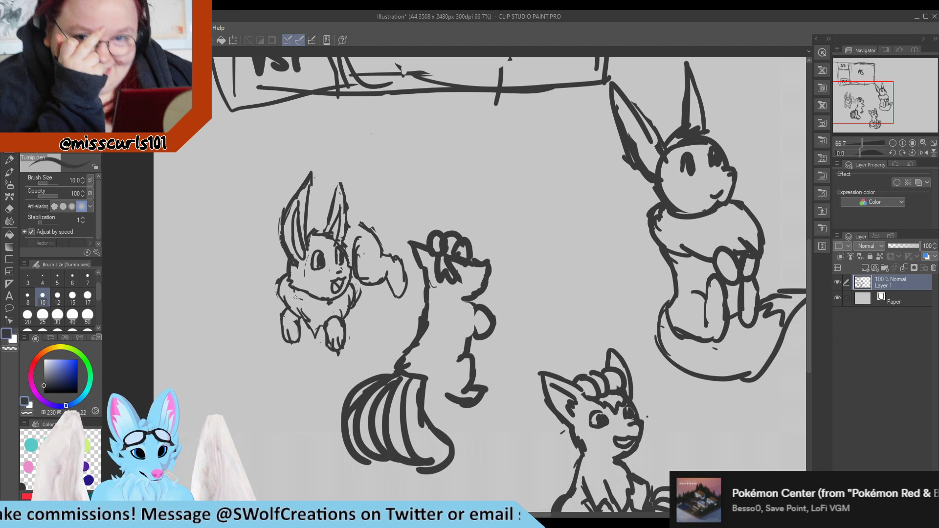
Step: Sketch the crouching animal's collar as a bandana, adding its upper edge and a knot with loose ends beside the cheek
{"action": "mouse_move", "coordinate": [296, 297]}
{"action": "left_mouse_down"}
{"action": "mouse_move", "coordinate": [310, 324]}
{"action": "mouse_move", "coordinate": [340, 321]}
{"action": "mouse_move", "coordinate": [320, 325]}
{"action": "mouse_move", "coordinate": [342, 293]}
{"action": "mouse_move", "coordinate": [305, 308]}
{"action": "left_mouse_up"}
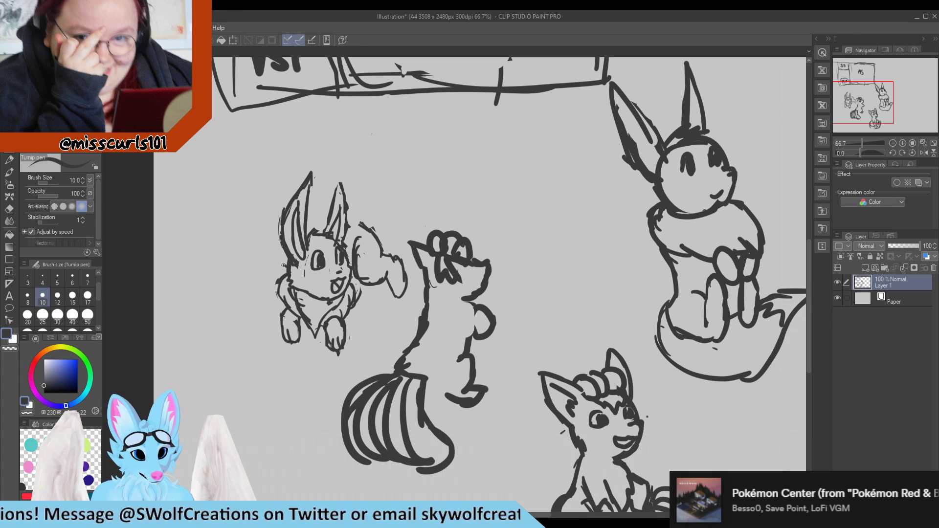
{"action": "mouse_move", "coordinate": [274, 257]}
{"action": "left_mouse_down"}
{"action": "mouse_move", "coordinate": [287, 272]}
{"action": "mouse_move", "coordinate": [270, 284]}
{"action": "mouse_move", "coordinate": [283, 279]}
{"action": "left_mouse_up"}
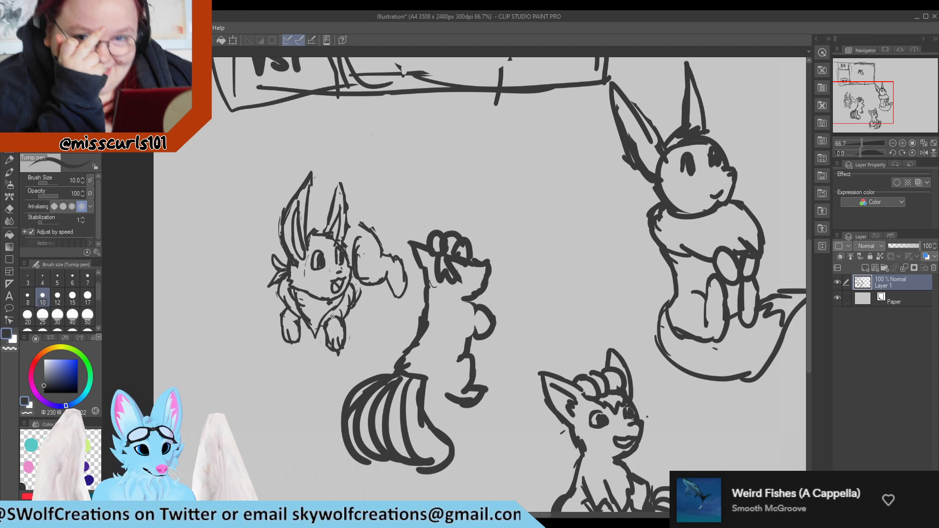
{"action": "key", "text": "w"}
{"action": "left_click", "coordinate": [316, 324]}
{"action": "key", "text": "p"}
{"action": "key", "text": "ctrl+d"}
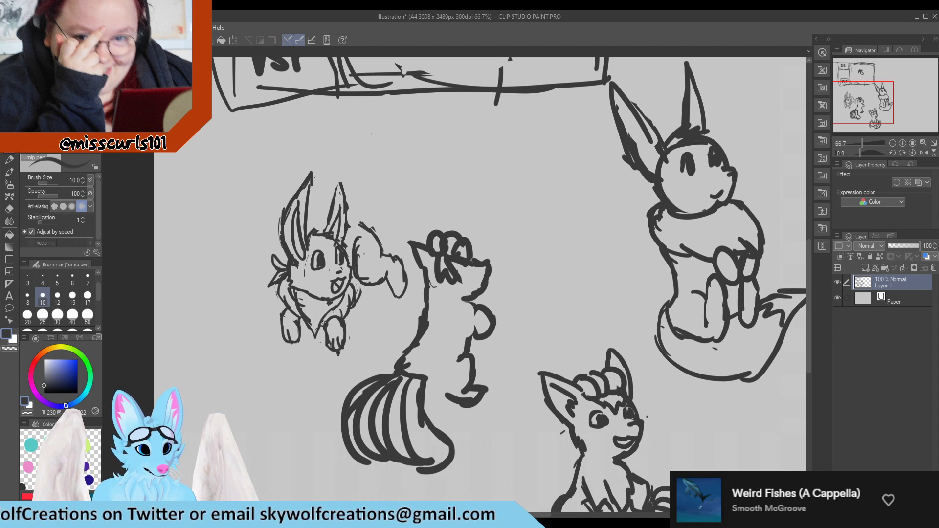
Step: Erase the front paw lines overlapping the crouching animal's bandana and tidy the bandana's point between the paws
{"action": "key", "text": "e"}
{"action": "mouse_move", "coordinate": [321, 324]}
{"action": "left_mouse_down"}
{"action": "mouse_move", "coordinate": [345, 305]}
{"action": "mouse_move", "coordinate": [313, 336]}
{"action": "mouse_move", "coordinate": [309, 325]}
{"action": "mouse_move", "coordinate": [318, 330]}
{"action": "mouse_move", "coordinate": [312, 322]}
{"action": "mouse_move", "coordinate": [325, 316]}
{"action": "mouse_move", "coordinate": [314, 319]}
{"action": "mouse_move", "coordinate": [291, 291]}
{"action": "mouse_move", "coordinate": [306, 299]}
{"action": "mouse_move", "coordinate": [293, 291]}
{"action": "mouse_move", "coordinate": [307, 332]}
{"action": "left_mouse_up"}
{"action": "key", "text": "p"}
{"action": "key", "text": "e"}
{"action": "key", "text": "p"}
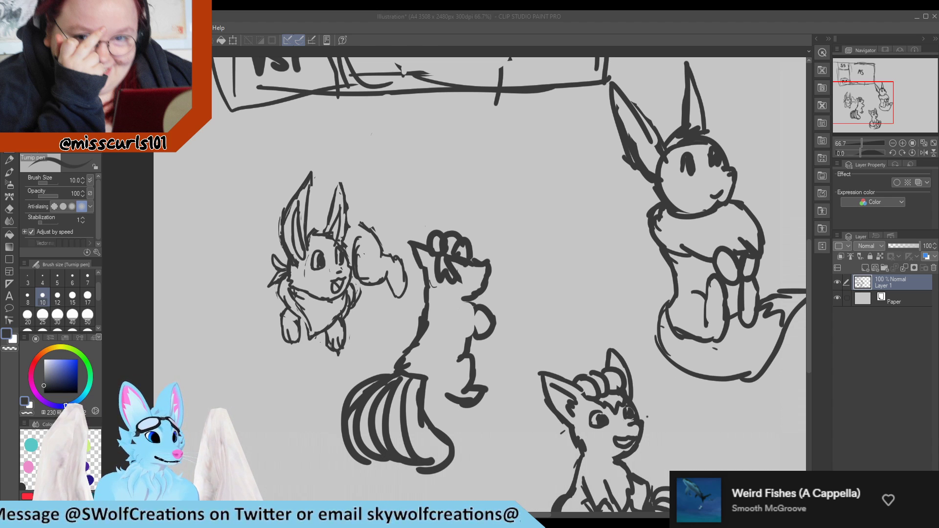
Step: Extend the crouching animal's back line up to the base of its right ear
{"action": "scroll", "coordinate": [381, 245], "scroll_direction": "down", "scroll_amount": 1}
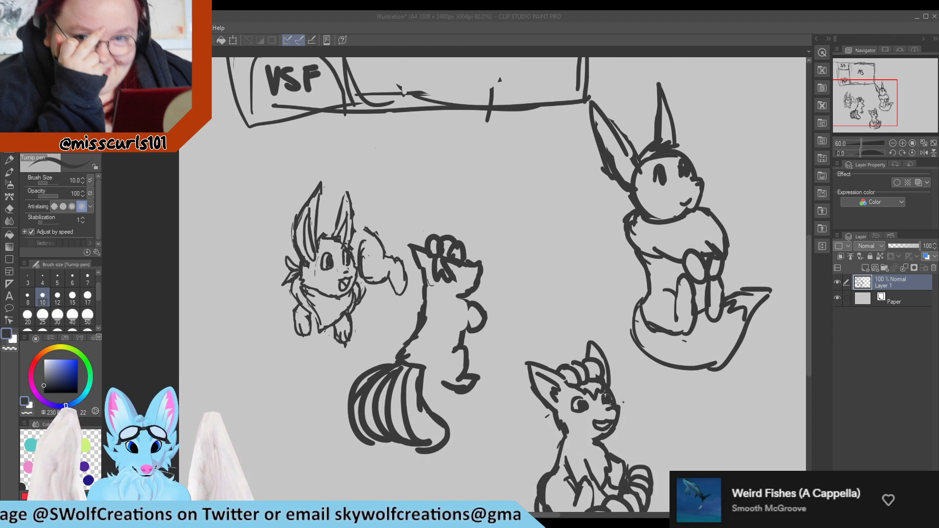
{"action": "scroll", "coordinate": [288, 230], "scroll_direction": "up", "scroll_amount": 5}
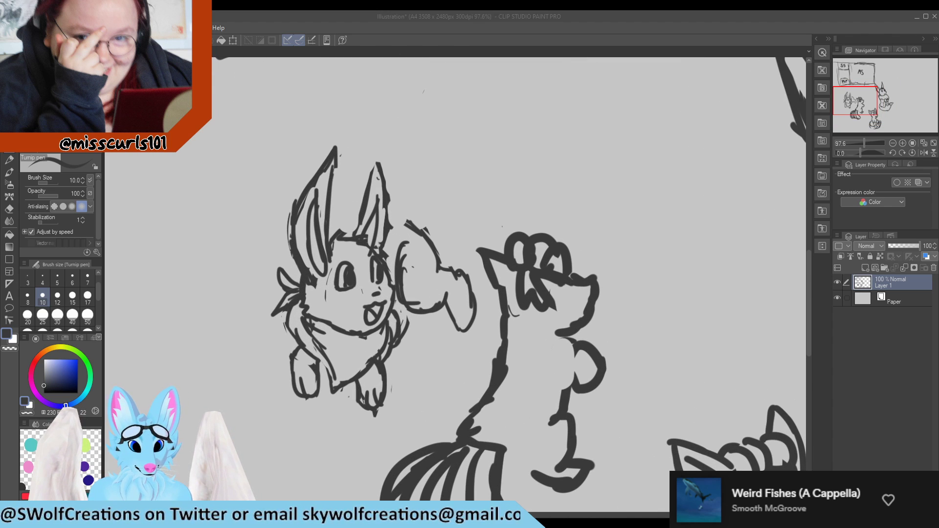
{"action": "left_click_drag", "start_coordinate": [407, 224], "coordinate": [392, 216]}
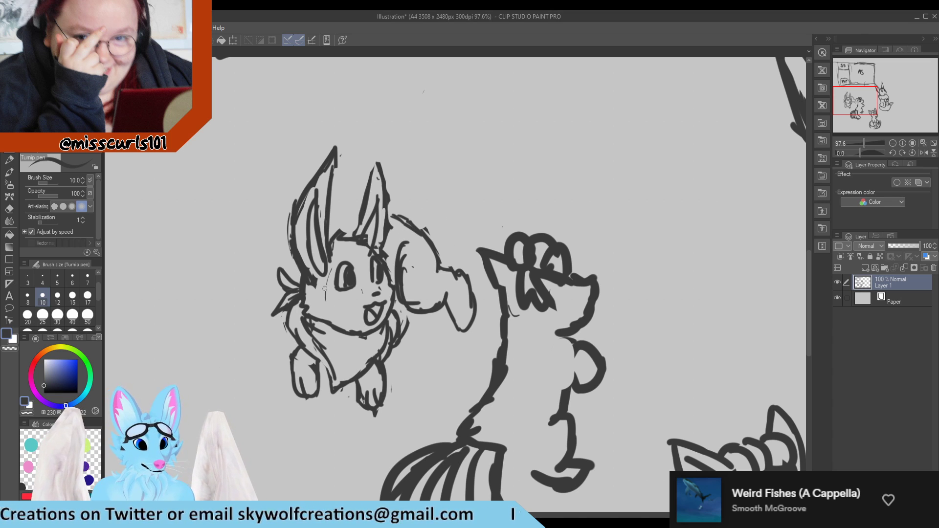
Step: Erase the crouching animal's slanted hind leg and redraw it as a narrow leg hanging straight down from the haunch
{"action": "scroll", "coordinate": [324, 281], "scroll_direction": "up", "scroll_amount": 1}
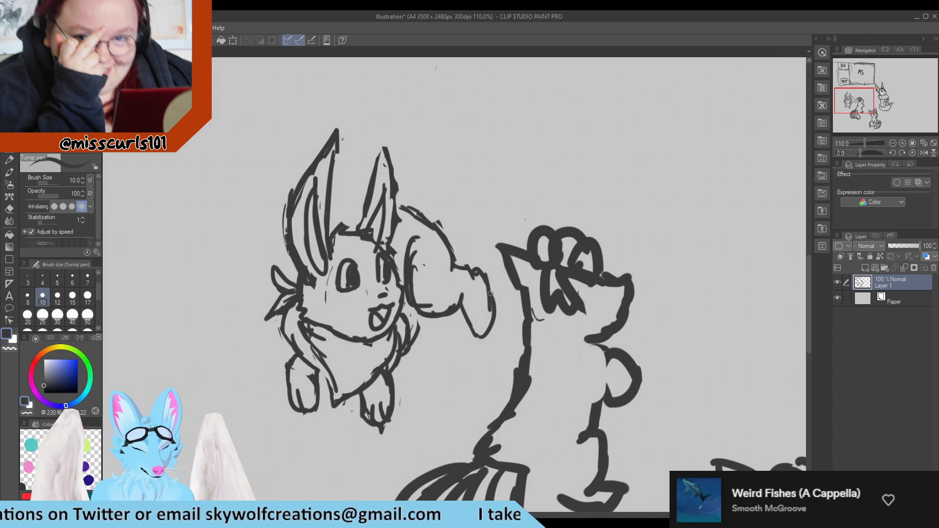
{"action": "key", "text": "e"}
{"action": "mouse_move", "coordinate": [487, 288]}
{"action": "left_mouse_down"}
{"action": "mouse_move", "coordinate": [482, 331]}
{"action": "mouse_move", "coordinate": [457, 306]}
{"action": "mouse_move", "coordinate": [445, 313]}
{"action": "left_mouse_up"}
{"action": "key", "text": "p"}
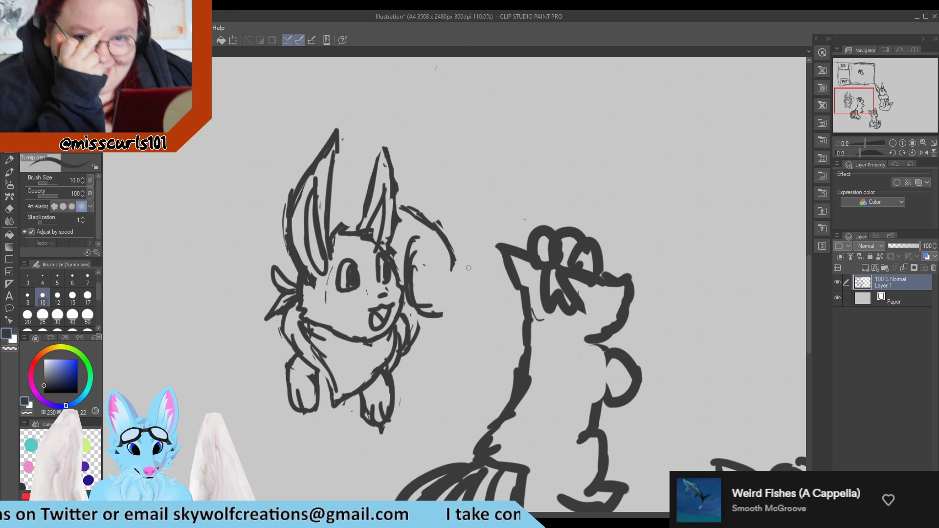
{"action": "left_click_drag", "start_coordinate": [457, 261], "coordinate": [465, 322]}
{"action": "mouse_move", "coordinate": [468, 284]}
{"action": "left_mouse_down"}
{"action": "mouse_move", "coordinate": [464, 337]}
{"action": "mouse_move", "coordinate": [442, 337]}
{"action": "mouse_move", "coordinate": [465, 333]}
{"action": "mouse_move", "coordinate": [450, 301]}
{"action": "left_mouse_up"}
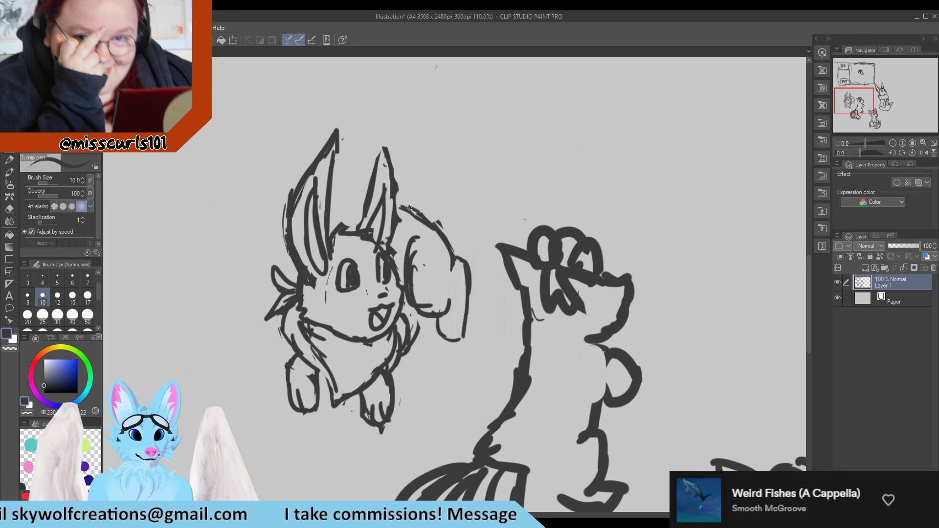
Step: Clean up the outer edge of the crouching animal's right ear and sketch a short tail line behind it
{"action": "key", "text": "e"}
{"action": "left_click_drag", "start_coordinate": [402, 222], "coordinate": [402, 169]}
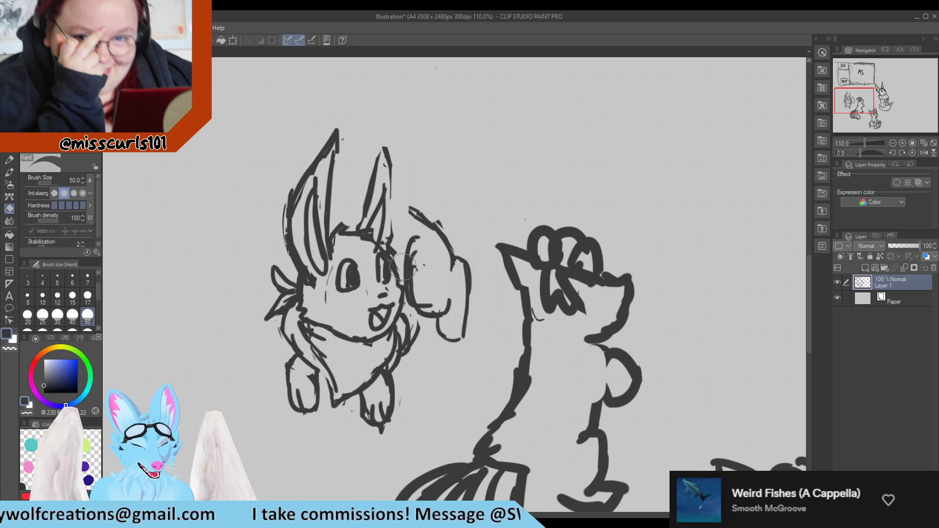
{"action": "key", "text": "p"}
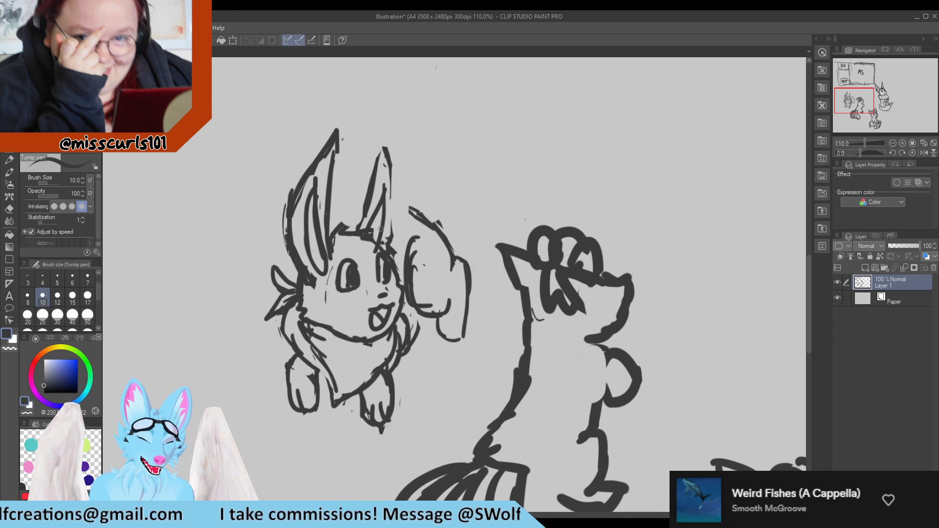
{"action": "mouse_move", "coordinate": [384, 251]}
{"action": "left_mouse_down"}
{"action": "mouse_move", "coordinate": [391, 164]}
{"action": "mouse_move", "coordinate": [396, 203]}
{"action": "mouse_move", "coordinate": [381, 148]}
{"action": "mouse_move", "coordinate": [362, 221]}
{"action": "mouse_move", "coordinate": [394, 214]}
{"action": "mouse_move", "coordinate": [416, 222]}
{"action": "mouse_move", "coordinate": [399, 211]}
{"action": "mouse_move", "coordinate": [415, 210]}
{"action": "mouse_move", "coordinate": [391, 197]}
{"action": "mouse_move", "coordinate": [417, 179]}
{"action": "left_mouse_up"}
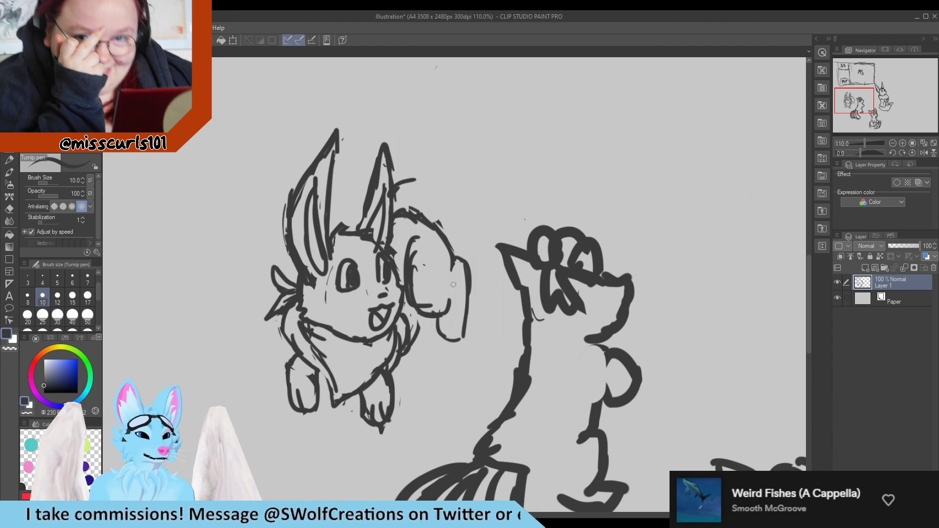
Step: Draw the crouching animal's raised bushy tail with a pointed tip, thin its upper base line and add a zigzag tip marking
{"action": "mouse_move", "coordinate": [449, 235]}
{"action": "left_mouse_down"}
{"action": "mouse_move", "coordinate": [477, 202]}
{"action": "mouse_move", "coordinate": [473, 171]}
{"action": "mouse_move", "coordinate": [436, 150]}
{"action": "mouse_move", "coordinate": [417, 172]}
{"action": "mouse_move", "coordinate": [425, 163]}
{"action": "mouse_move", "coordinate": [401, 166]}
{"action": "mouse_move", "coordinate": [420, 172]}
{"action": "mouse_move", "coordinate": [394, 177]}
{"action": "left_mouse_up"}
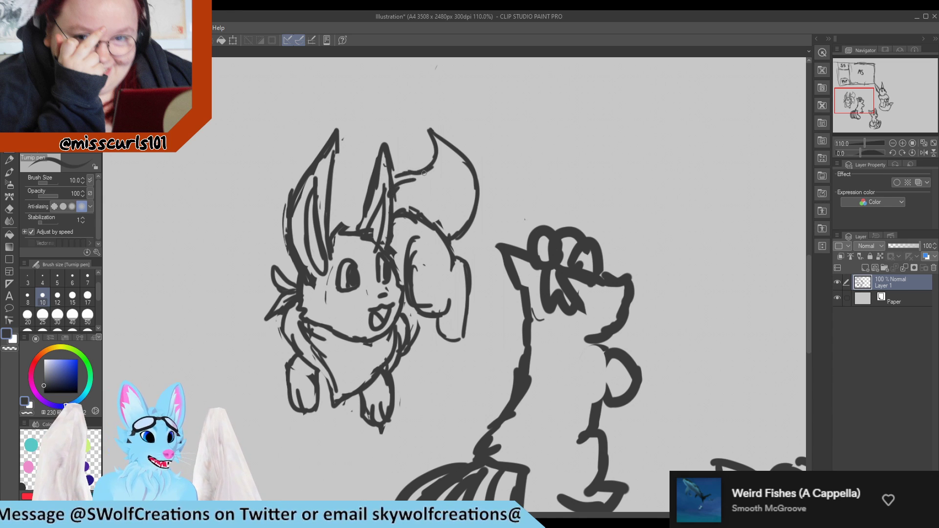
{"action": "key", "text": "e"}
{"action": "left_click_drag", "start_coordinate": [409, 186], "coordinate": [415, 197]}
{"action": "key", "text": "p"}
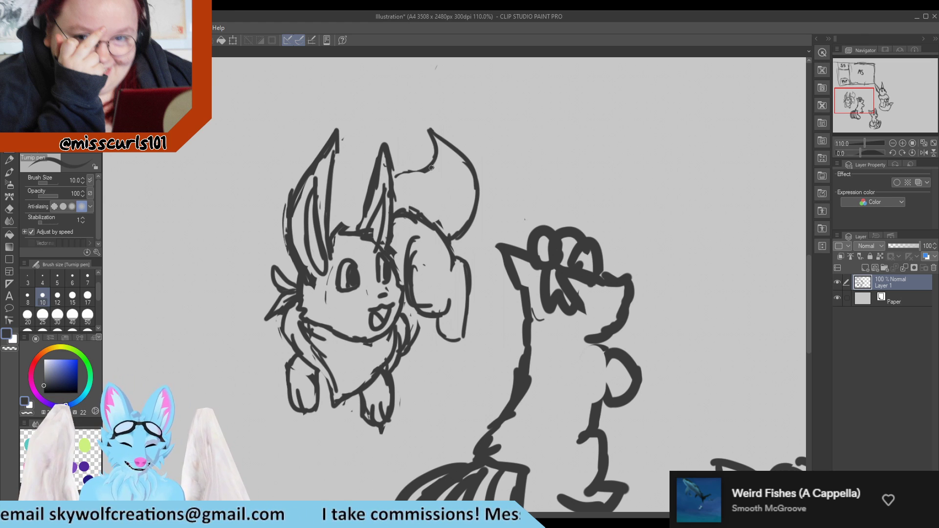
{"action": "mouse_move", "coordinate": [432, 167]}
{"action": "left_mouse_down"}
{"action": "mouse_move", "coordinate": [441, 166]}
{"action": "mouse_move", "coordinate": [436, 176]}
{"action": "mouse_move", "coordinate": [455, 163]}
{"action": "mouse_move", "coordinate": [475, 185]}
{"action": "mouse_move", "coordinate": [470, 195]}
{"action": "left_mouse_up"}
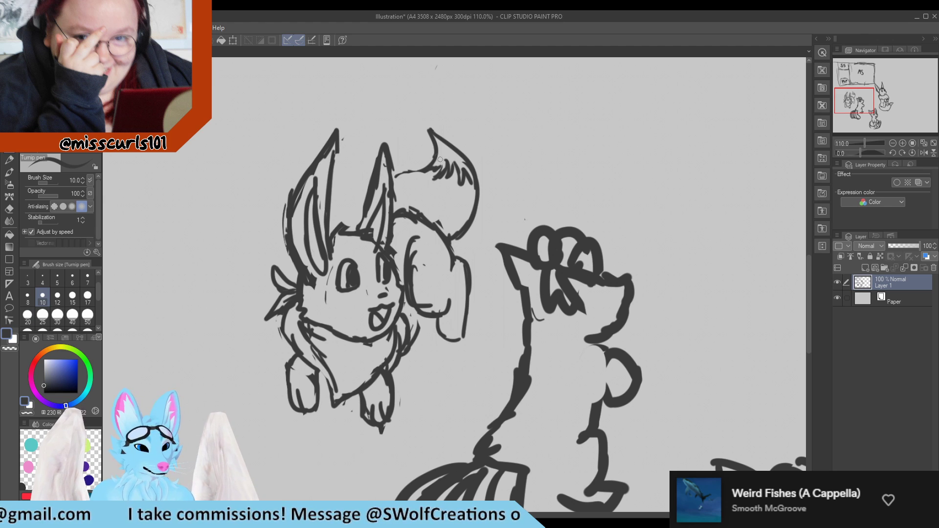
Step: Draw a bandana around the neck of the seated curly-tailed fox, with a knot and loose ends behind its neck
{"action": "scroll", "coordinate": [440, 159], "scroll_direction": "down", "scroll_amount": 6}
{"action": "scroll", "coordinate": [375, 66], "scroll_direction": "up", "scroll_amount": 1}
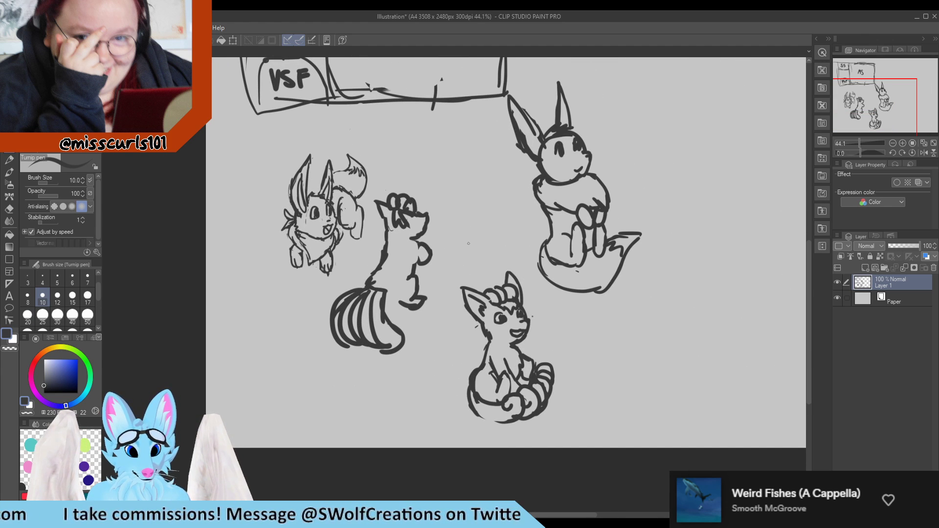
{"action": "scroll", "coordinate": [436, 282], "scroll_direction": "down", "scroll_amount": 2}
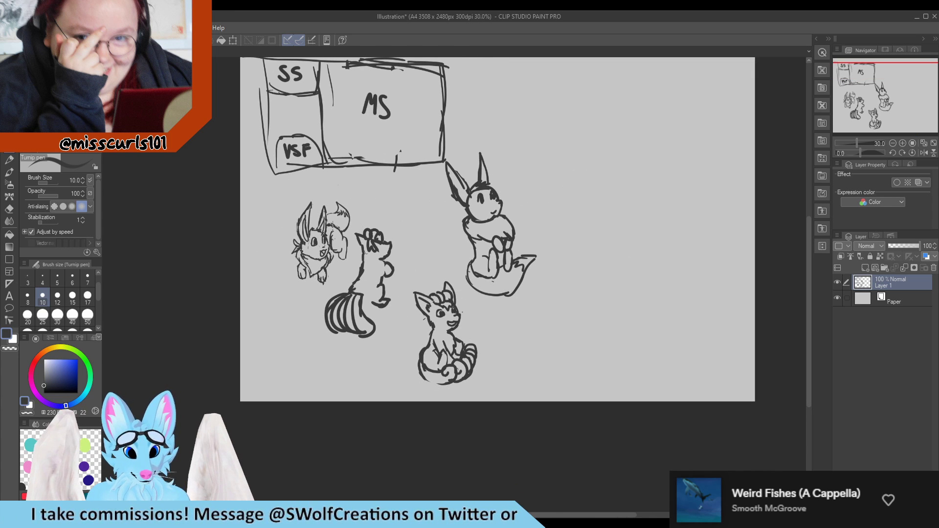
{"action": "scroll", "coordinate": [357, 216], "scroll_direction": "up", "scroll_amount": 1}
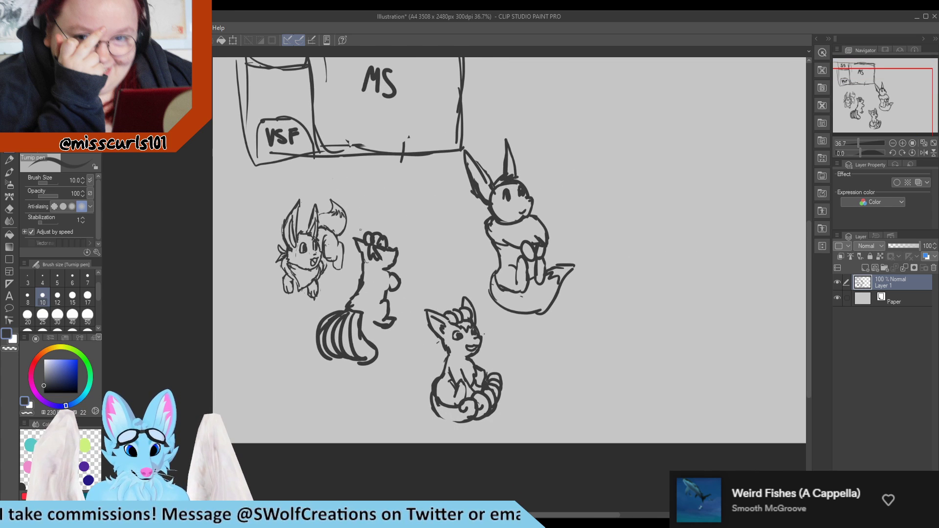
{"action": "scroll", "coordinate": [384, 319], "scroll_direction": "down", "scroll_amount": 2}
{"action": "scroll", "coordinate": [342, 279], "scroll_direction": "up", "scroll_amount": 2}
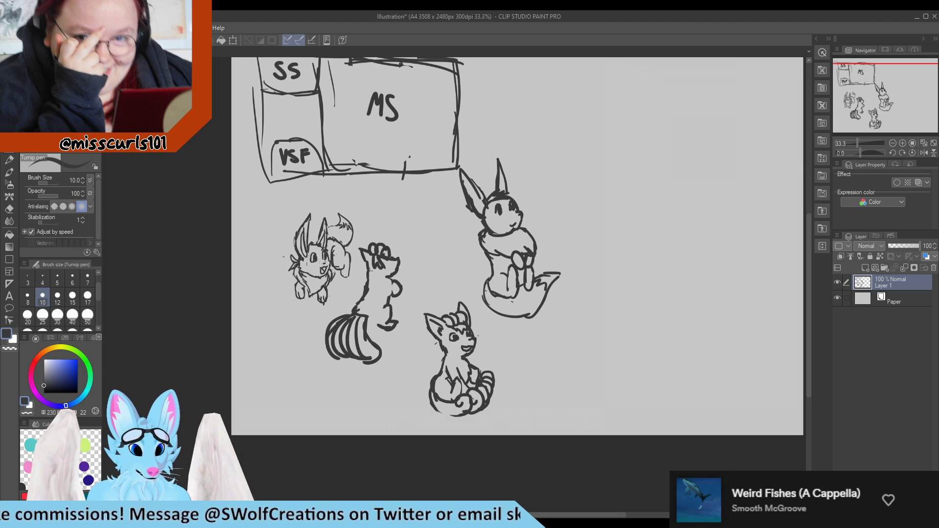
{"action": "scroll", "coordinate": [363, 338], "scroll_direction": "up", "scroll_amount": 5}
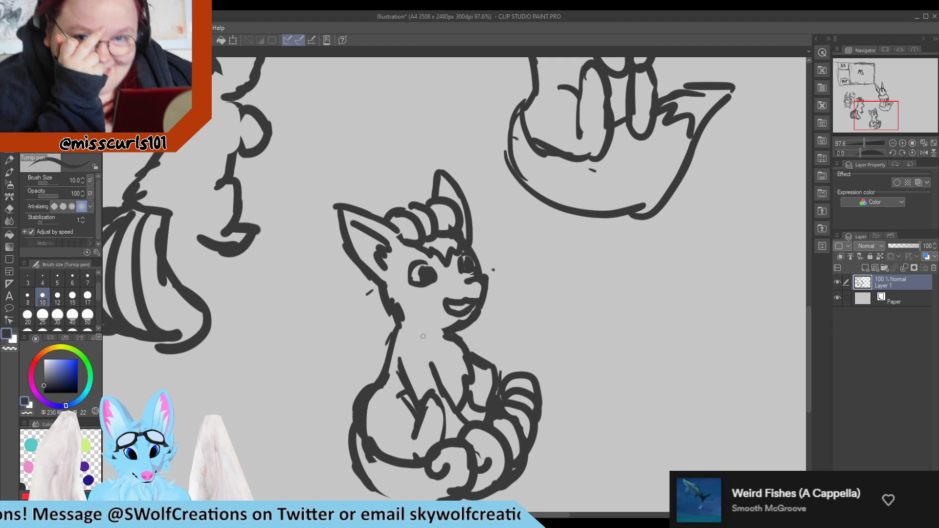
{"action": "scroll", "coordinate": [439, 335], "scroll_direction": "down", "scroll_amount": 3}
{"action": "scroll", "coordinate": [399, 361], "scroll_direction": "up", "scroll_amount": 5}
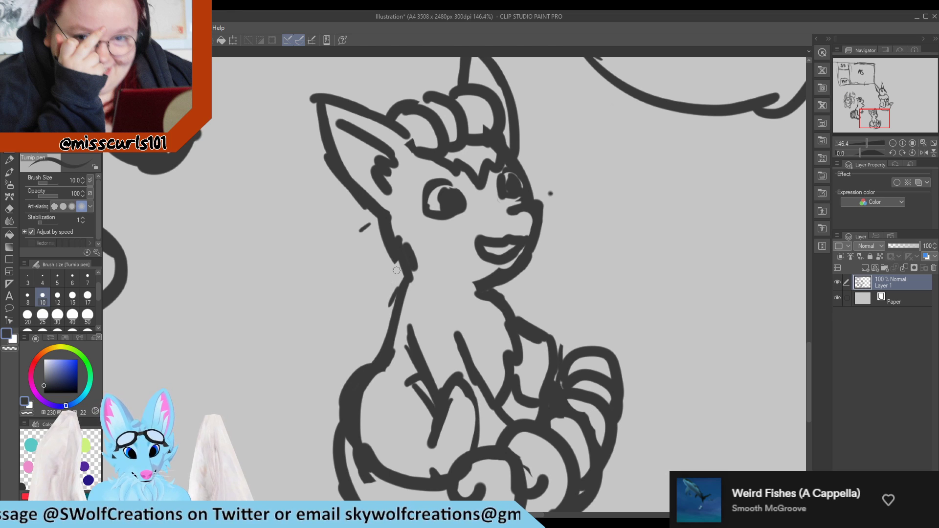
{"action": "mouse_move", "coordinate": [396, 270]}
{"action": "left_mouse_down"}
{"action": "mouse_move", "coordinate": [379, 236]}
{"action": "mouse_move", "coordinate": [373, 266]}
{"action": "mouse_move", "coordinate": [384, 272]}
{"action": "mouse_move", "coordinate": [358, 286]}
{"action": "mouse_move", "coordinate": [358, 297]}
{"action": "mouse_move", "coordinate": [391, 277]}
{"action": "mouse_move", "coordinate": [489, 294]}
{"action": "left_mouse_up"}
{"action": "mouse_move", "coordinate": [422, 316]}
{"action": "left_mouse_down"}
{"action": "mouse_move", "coordinate": [490, 312]}
{"action": "mouse_move", "coordinate": [459, 325]}
{"action": "mouse_move", "coordinate": [502, 307]}
{"action": "mouse_move", "coordinate": [486, 317]}
{"action": "mouse_move", "coordinate": [505, 292]}
{"action": "mouse_move", "coordinate": [501, 310]}
{"action": "mouse_move", "coordinate": [487, 304]}
{"action": "mouse_move", "coordinate": [498, 301]}
{"action": "mouse_move", "coordinate": [485, 315]}
{"action": "mouse_move", "coordinate": [501, 301]}
{"action": "mouse_move", "coordinate": [476, 321]}
{"action": "left_mouse_up"}
{"action": "key", "text": "e"}
{"action": "key", "text": "p"}
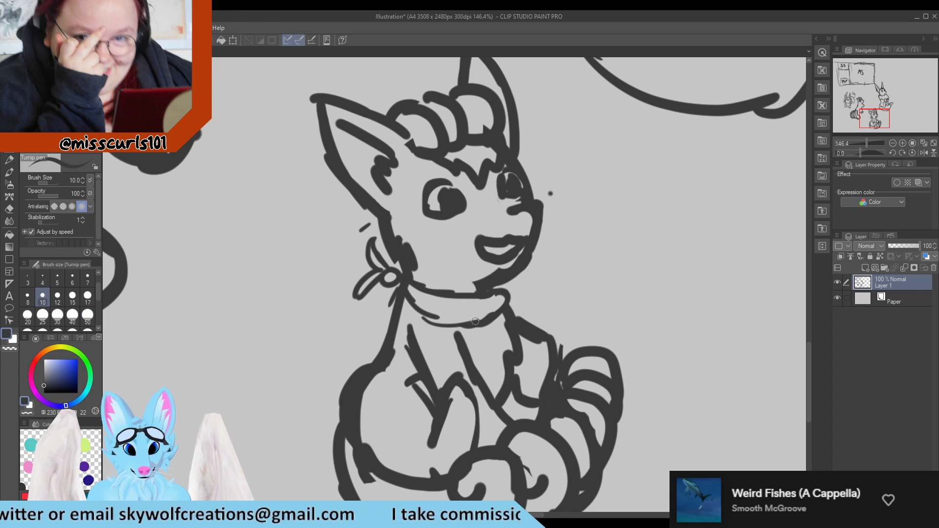
Step: Lasso the crouching animal, paste a copy on a new layer and move it to the empty area beyond the upright long-eared animal
{"action": "scroll", "coordinate": [578, 332], "scroll_direction": "down", "scroll_amount": 8}
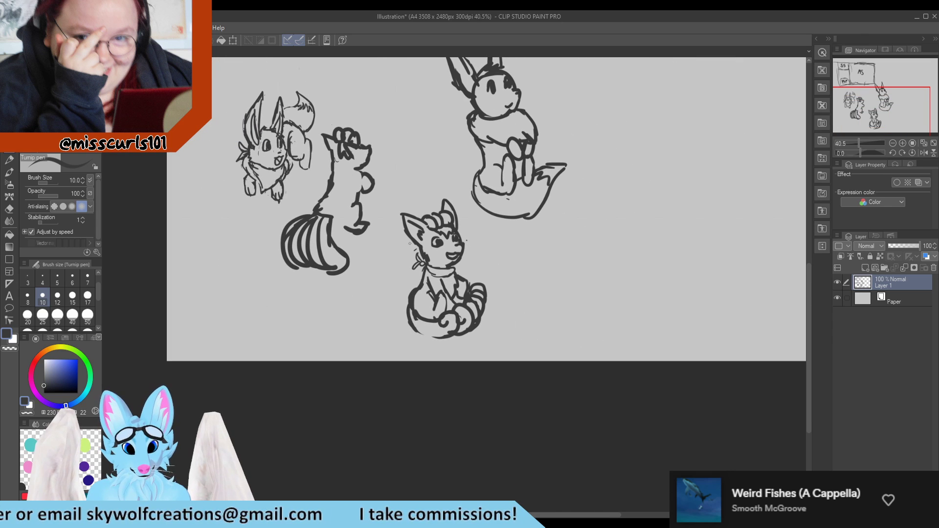
{"action": "scroll", "coordinate": [531, 365], "scroll_direction": "down", "scroll_amount": 3}
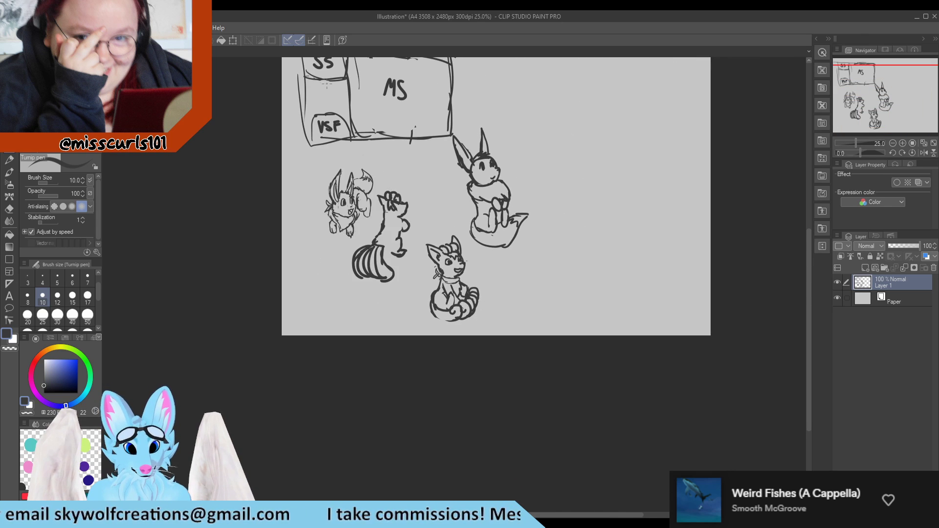
{"action": "scroll", "coordinate": [531, 364], "scroll_direction": "up", "scroll_amount": 2}
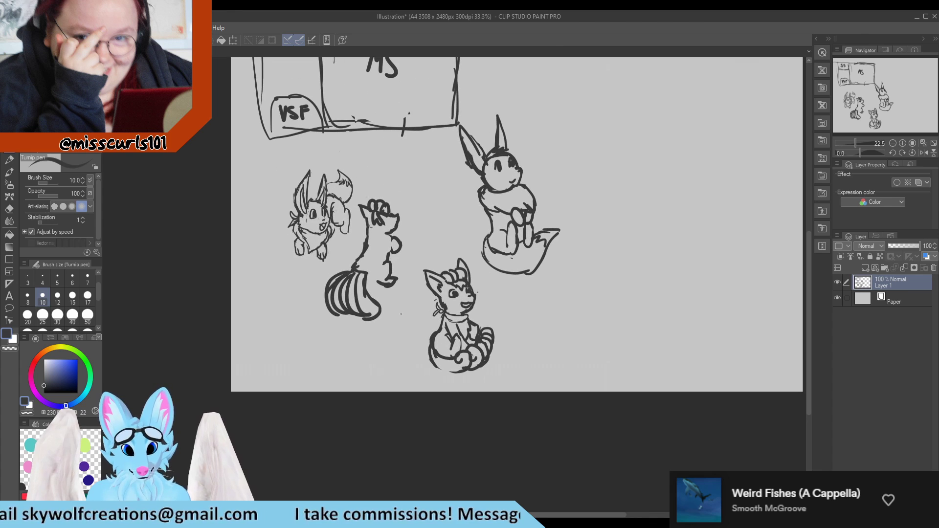
{"action": "scroll", "coordinate": [702, 291], "scroll_direction": "up", "scroll_amount": 2}
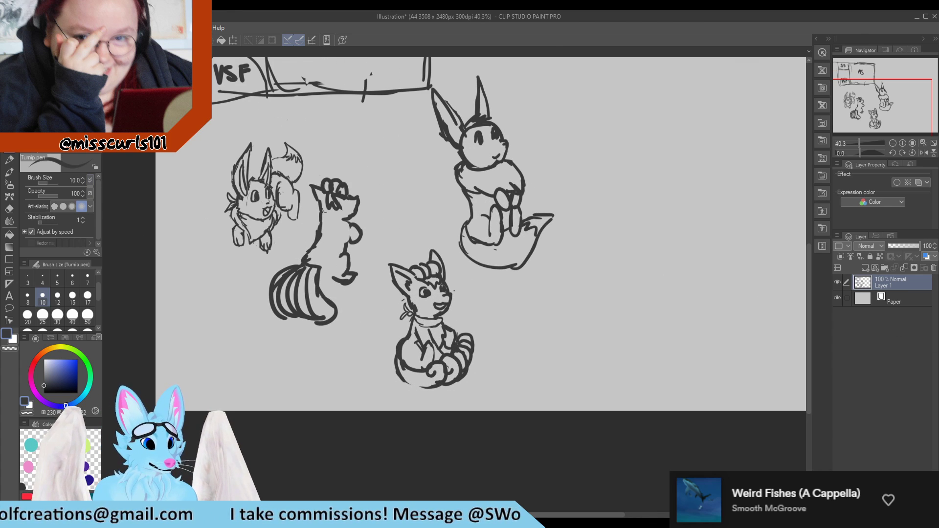
{"action": "key", "text": "m"}
{"action": "mouse_move", "coordinate": [265, 261]}
{"action": "left_mouse_down"}
{"action": "mouse_move", "coordinate": [302, 228]}
{"action": "mouse_move", "coordinate": [315, 163]}
{"action": "mouse_move", "coordinate": [279, 130]}
{"action": "mouse_move", "coordinate": [214, 137]}
{"action": "mouse_move", "coordinate": [185, 222]}
{"action": "mouse_move", "coordinate": [224, 253]}
{"action": "left_mouse_up"}
{"action": "key", "text": "ctrl+c"}
{"action": "key", "text": "ctrl+v"}
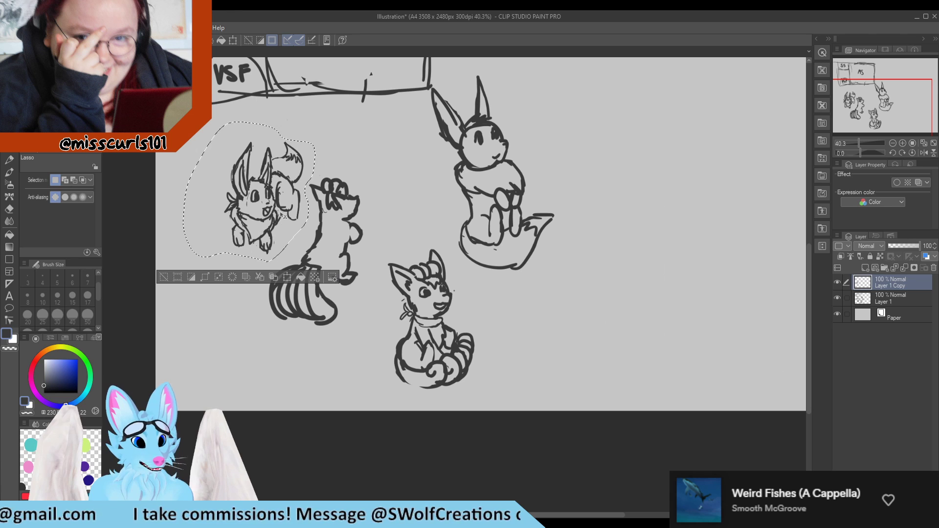
{"action": "mouse_move", "coordinate": [296, 213]}
{"action": "left_mouse_down"}
{"action": "mouse_move", "coordinate": [694, 185]}
{"action": "mouse_move", "coordinate": [676, 168]}
{"action": "left_mouse_up"}
{"action": "key", "text": "ctrl+d"}
Step: Lasso-select the seated curly-tailed fox, including its ear tips
{"action": "mouse_move", "coordinate": [469, 310]}
{"action": "left_mouse_down"}
{"action": "mouse_move", "coordinate": [488, 333]}
{"action": "mouse_move", "coordinate": [410, 416]}
{"action": "mouse_move", "coordinate": [379, 335]}
{"action": "mouse_move", "coordinate": [381, 288]}
{"action": "mouse_move", "coordinate": [427, 240]}
{"action": "mouse_move", "coordinate": [456, 260]}
{"action": "mouse_move", "coordinate": [469, 309]}
{"action": "left_mouse_up"}
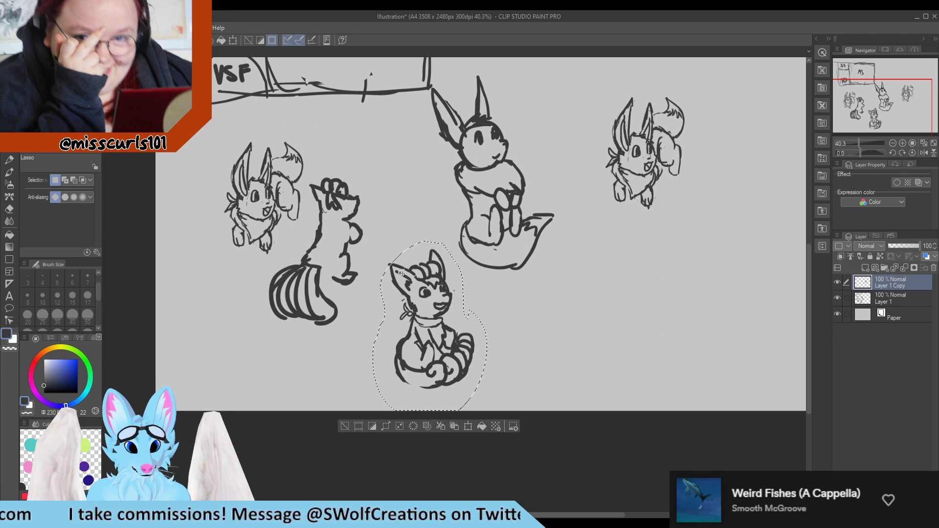
{"action": "left_click_drag", "start_coordinate": [402, 252], "coordinate": [377, 286]}
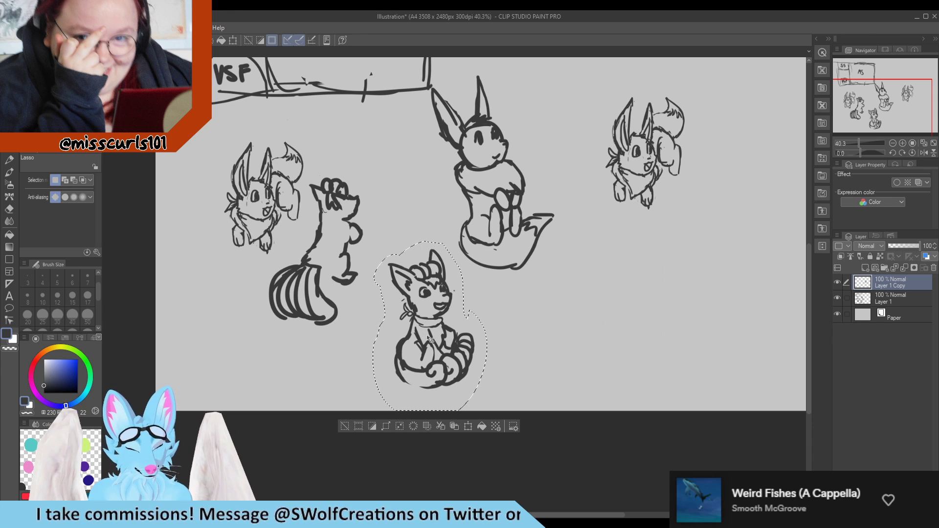
{"action": "key", "text": "ctrl+v"}
{"action": "left_click_drag", "start_coordinate": [430, 330], "coordinate": [532, 314]}
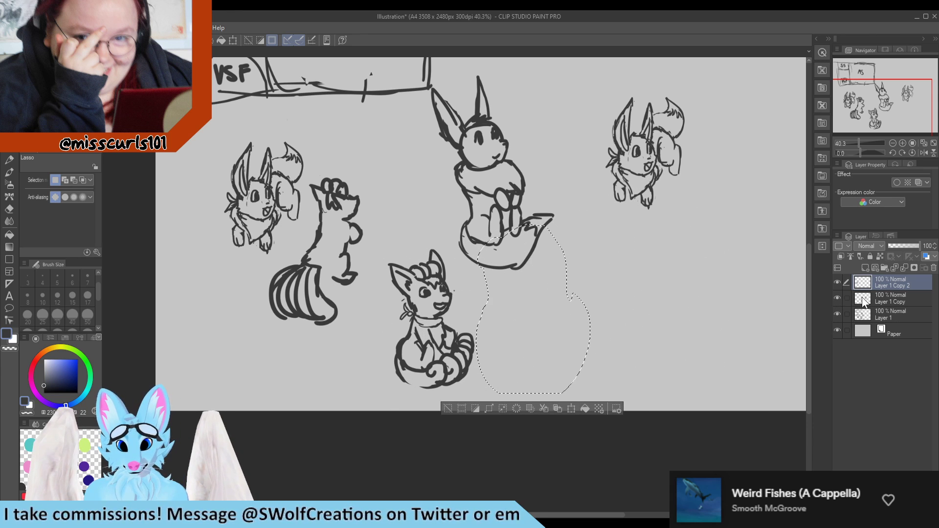
{"action": "key", "text": "ctrl+z"}
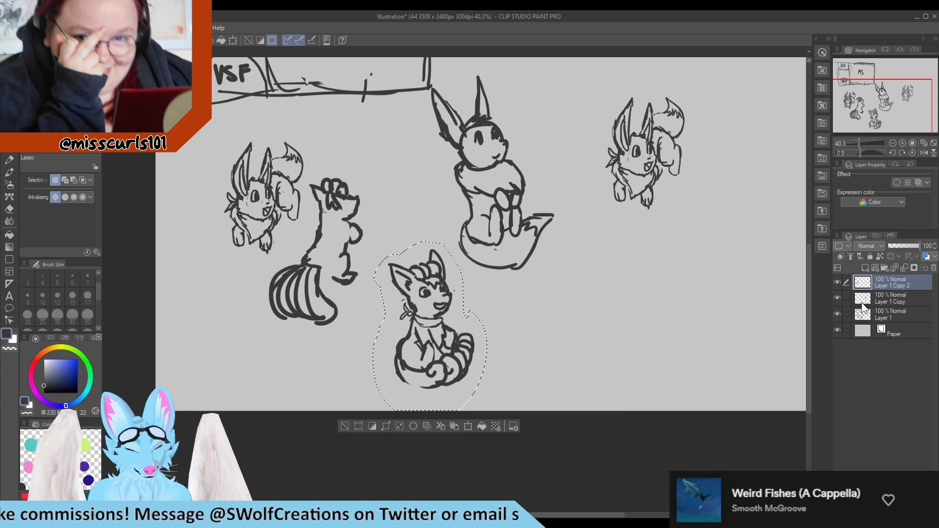
Step: Paste a copy of the seated fox from Layer 1, place it below the crouching animal's copy and select the Layer 1 Copy layer
{"action": "left_click", "coordinate": [887, 309]}
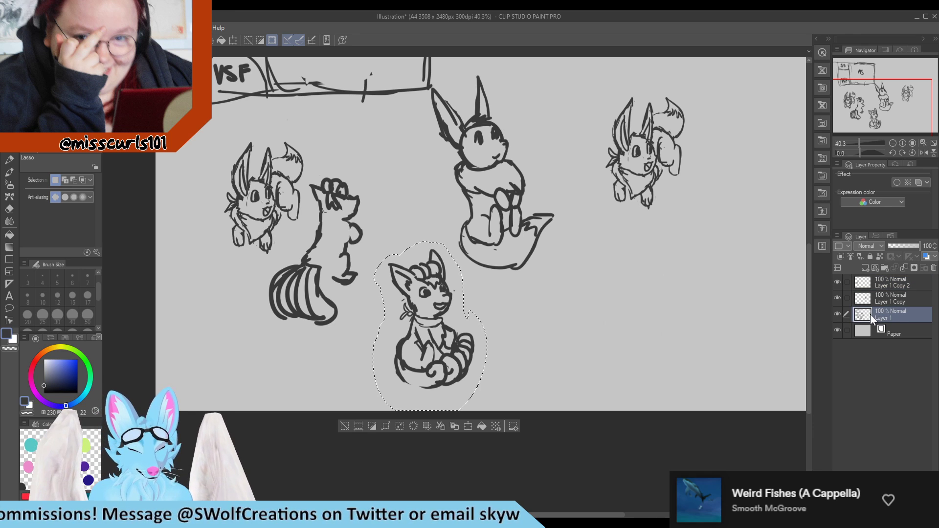
{"action": "key", "text": "ctrl+v"}
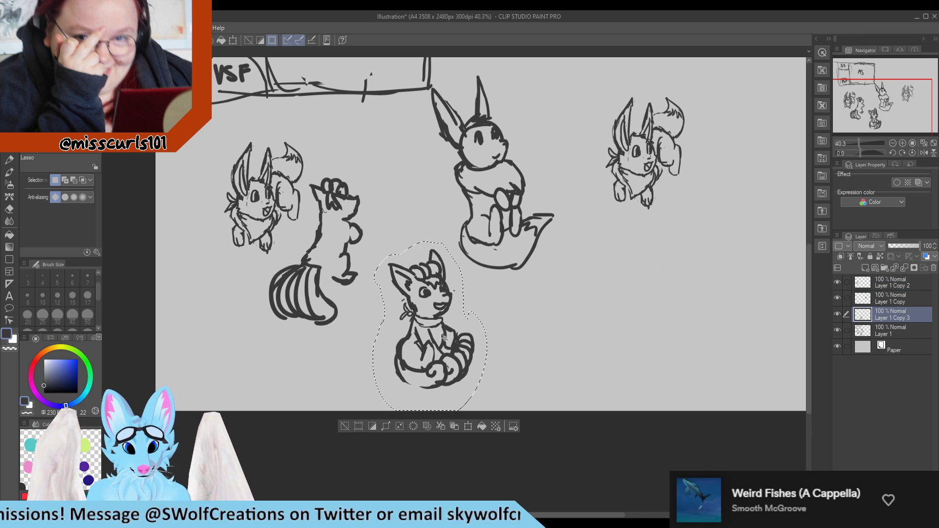
{"action": "left_click_drag", "start_coordinate": [444, 338], "coordinate": [733, 277]}
{"action": "left_click", "coordinate": [918, 300]}
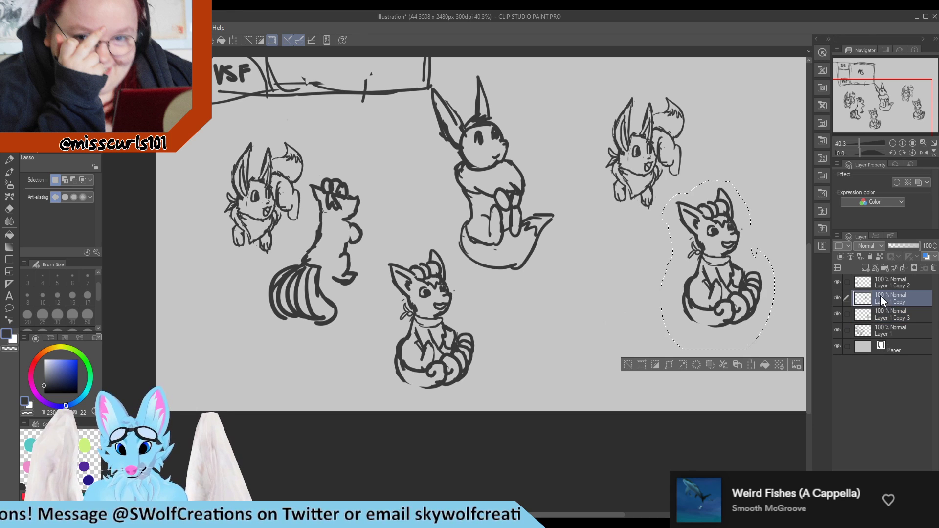
Step: Merge the layers holding the two pasted animals into Layer 1 Copy 3, clear the selection and hide Layer 1
{"action": "left_click", "coordinate": [922, 284]}
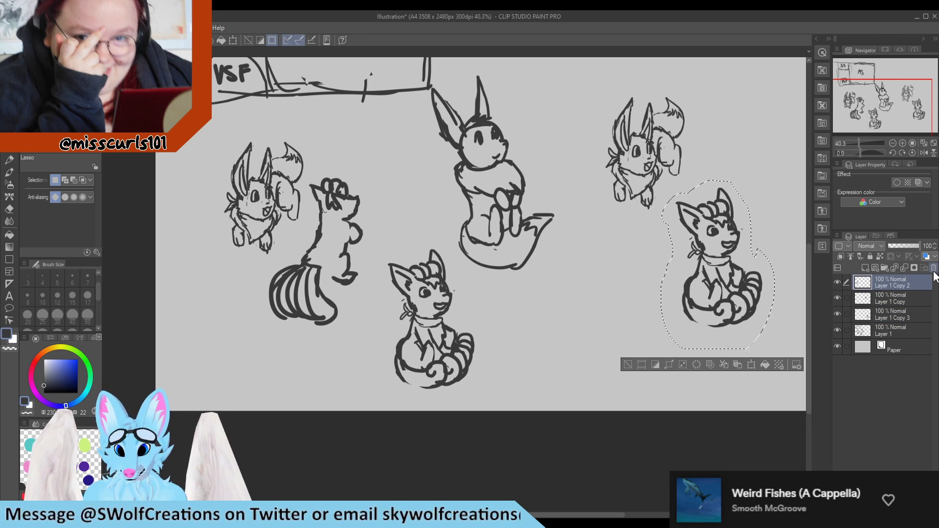
{"action": "key", "text": "ctrl+e"}
{"action": "scroll", "coordinate": [299, 362], "scroll_direction": "down", "scroll_amount": 3}
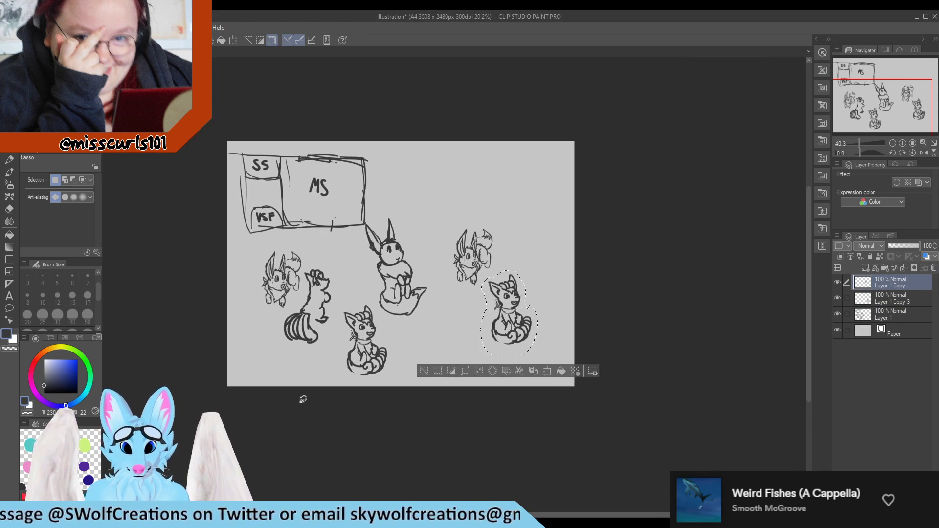
{"action": "scroll", "coordinate": [561, 262], "scroll_direction": "up", "scroll_amount": 2}
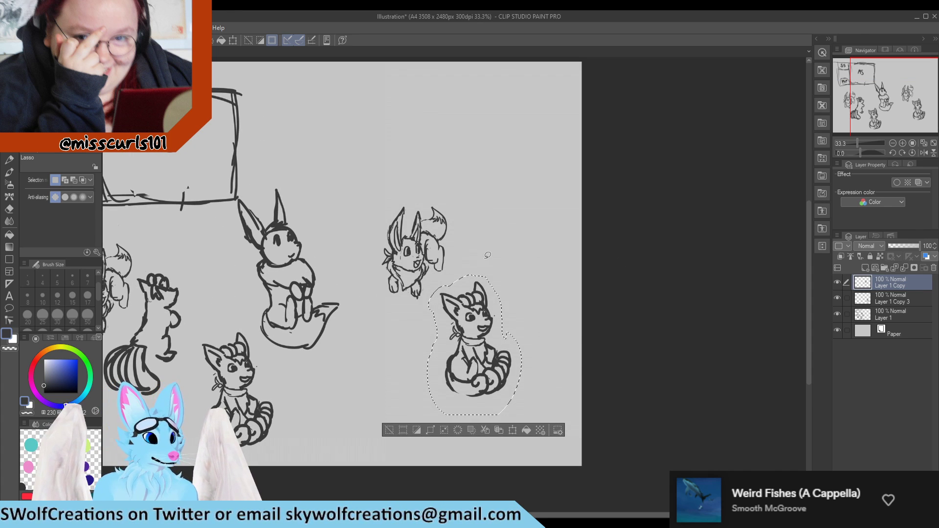
{"action": "left_click", "coordinate": [494, 264]}
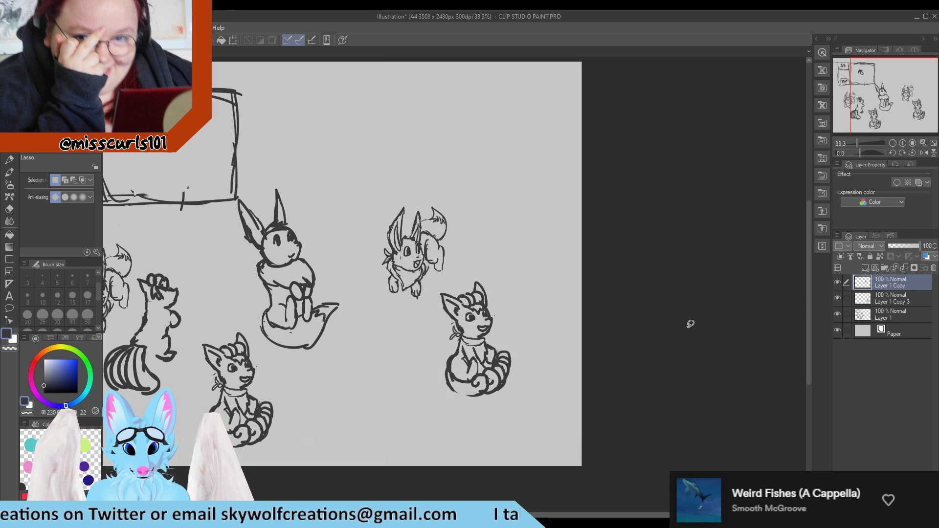
{"action": "left_click", "coordinate": [838, 314]}
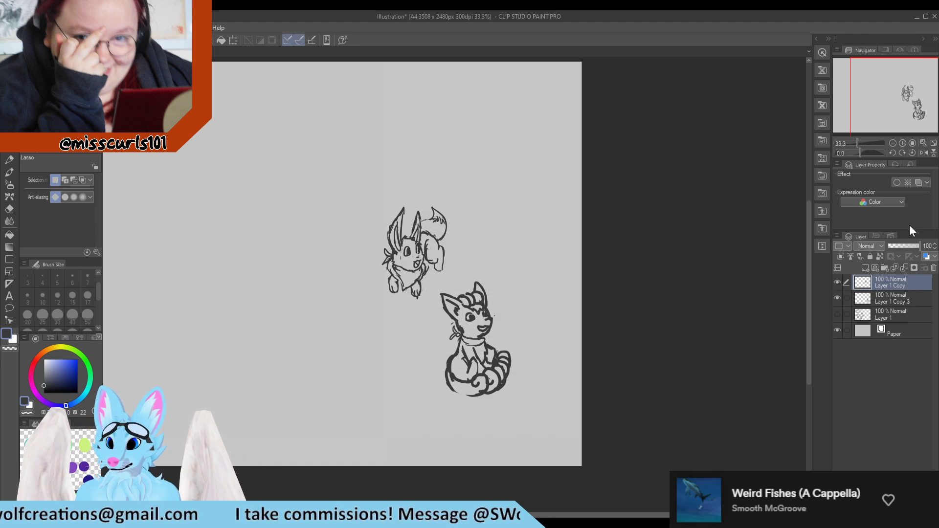
{"action": "key", "text": "ctrl+e"}
Step: Scale the merged pair of animals up to 180% and reposition them so both fit within the page
{"action": "key", "text": "ctrl+t"}
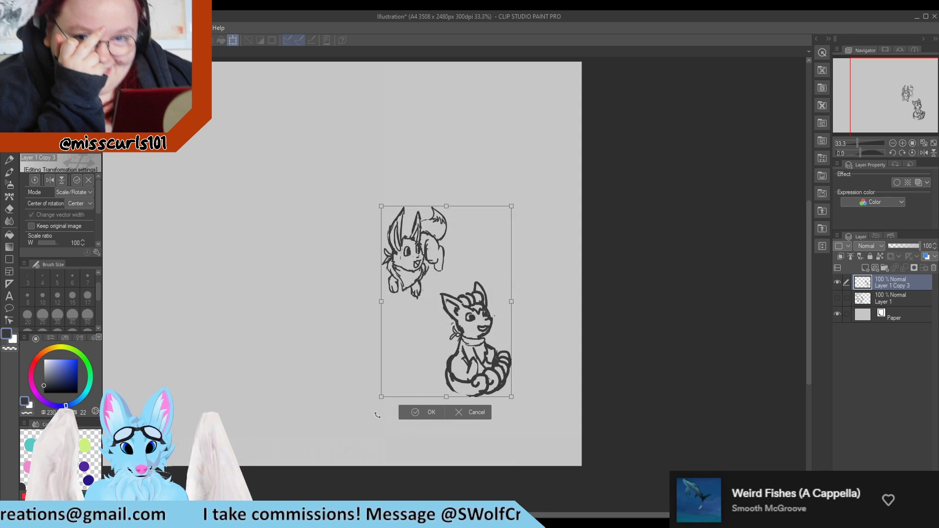
{"action": "left_click_drag", "start_coordinate": [387, 398], "coordinate": [257, 442]}
{"action": "scroll", "coordinate": [463, 261], "scroll_direction": "down", "scroll_amount": 2}
{"action": "mouse_move", "coordinate": [428, 324]}
{"action": "left_mouse_down"}
{"action": "mouse_move", "coordinate": [447, 302]}
{"action": "mouse_move", "coordinate": [425, 339]}
{"action": "mouse_move", "coordinate": [386, 367]}
{"action": "left_mouse_up"}
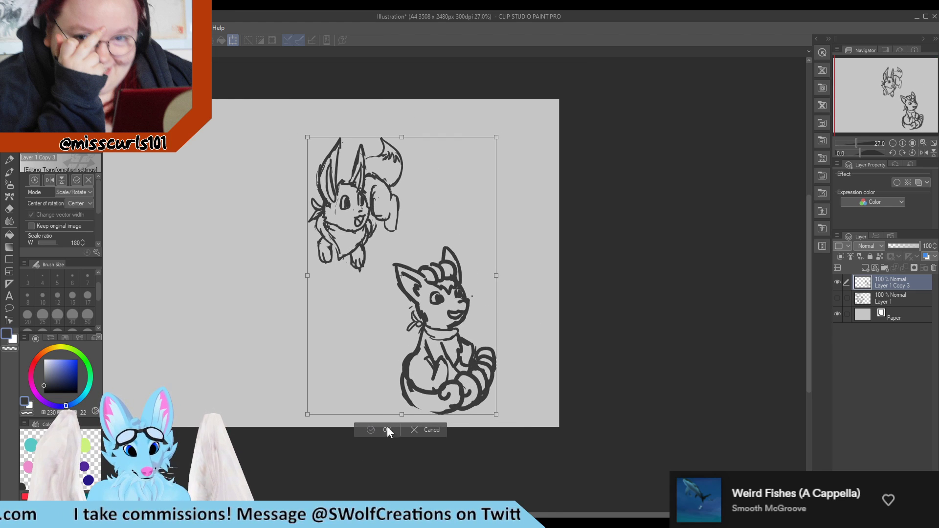
{"action": "left_click", "coordinate": [387, 427]}
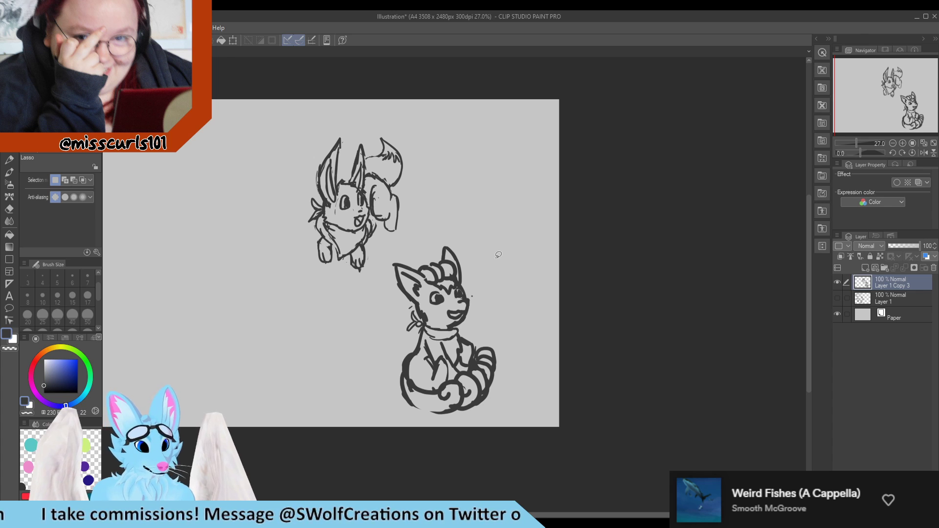
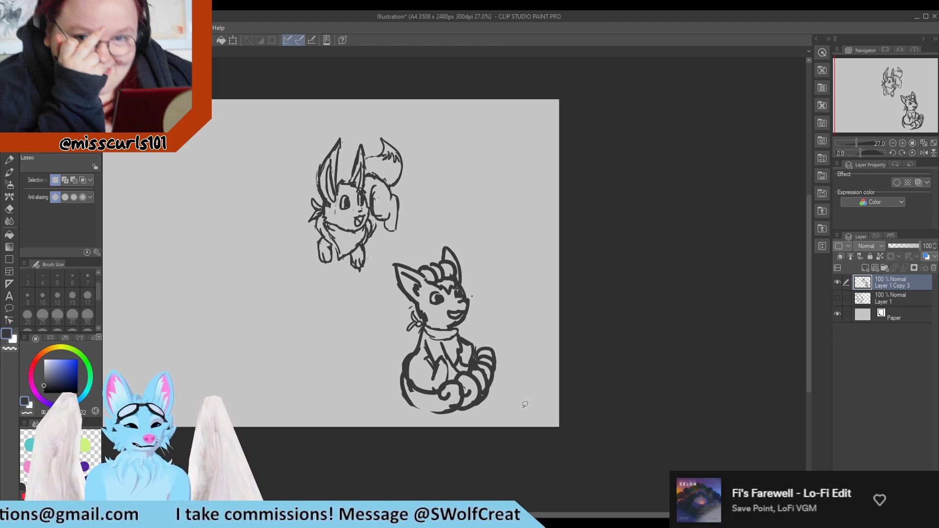
Step: Create a new layer folder above the merged sketch layer and name it Eevee
{"action": "scroll", "coordinate": [399, 244], "scroll_direction": "down", "scroll_amount": 2}
{"action": "scroll", "coordinate": [307, 264], "scroll_direction": "up", "scroll_amount": 2}
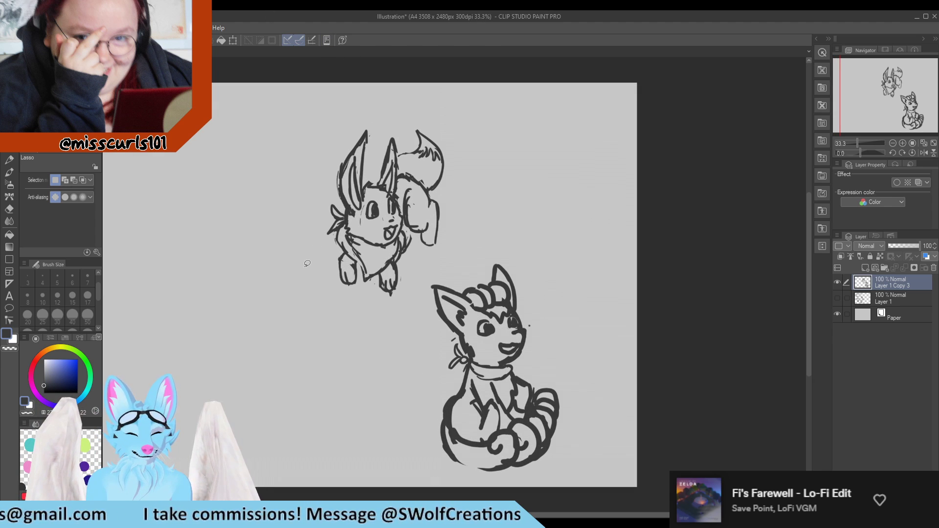
{"action": "left_click", "coordinate": [884, 269]}
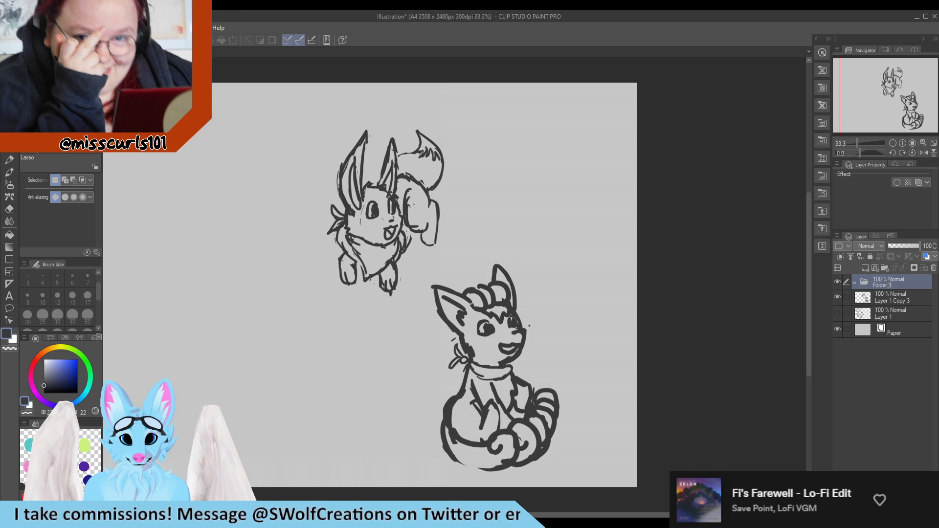
{"action": "type", "text": "Eevee"}
{"action": "key", "text": "Return"}
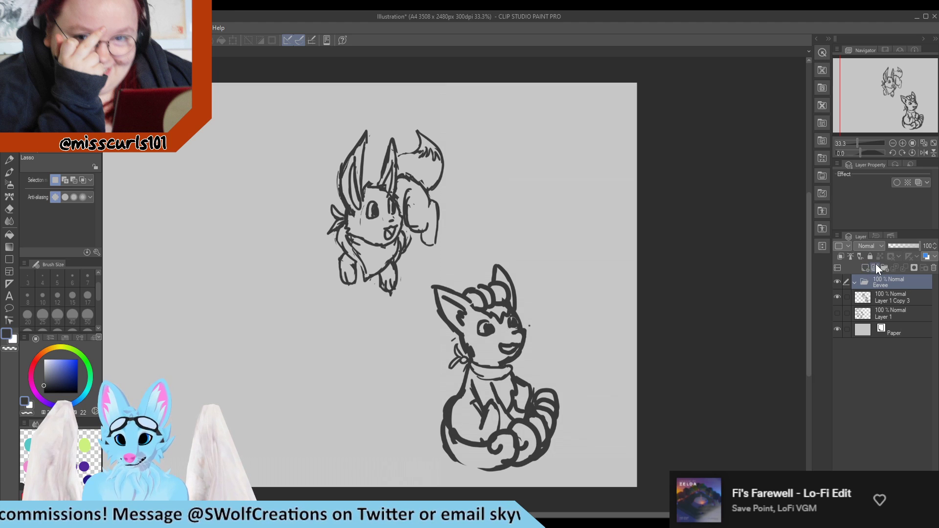
Step: Lower Layer 1 Copy 3's opacity to 20% and add a new vector layer inside the Eevee folder
{"action": "left_click", "coordinate": [895, 297]}
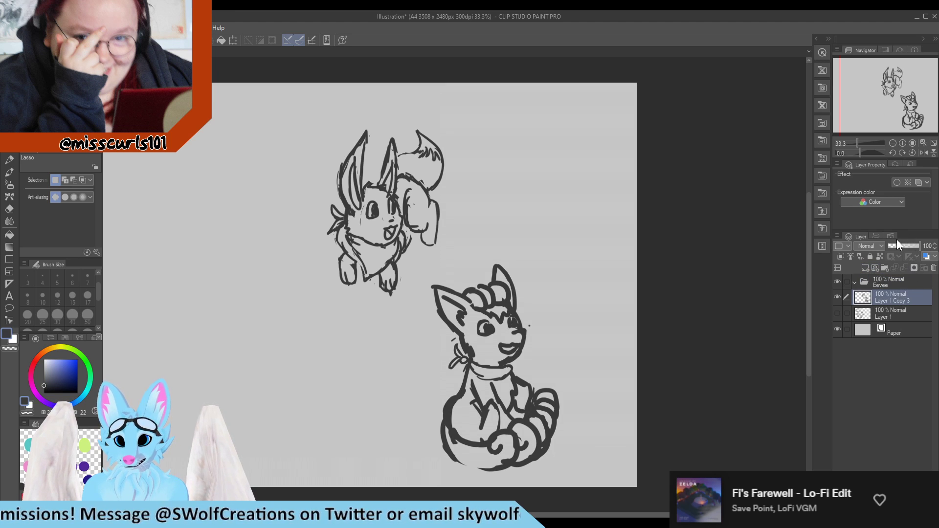
{"action": "left_click_drag", "start_coordinate": [898, 245], "coordinate": [894, 246]}
{"action": "left_click", "coordinate": [881, 286]}
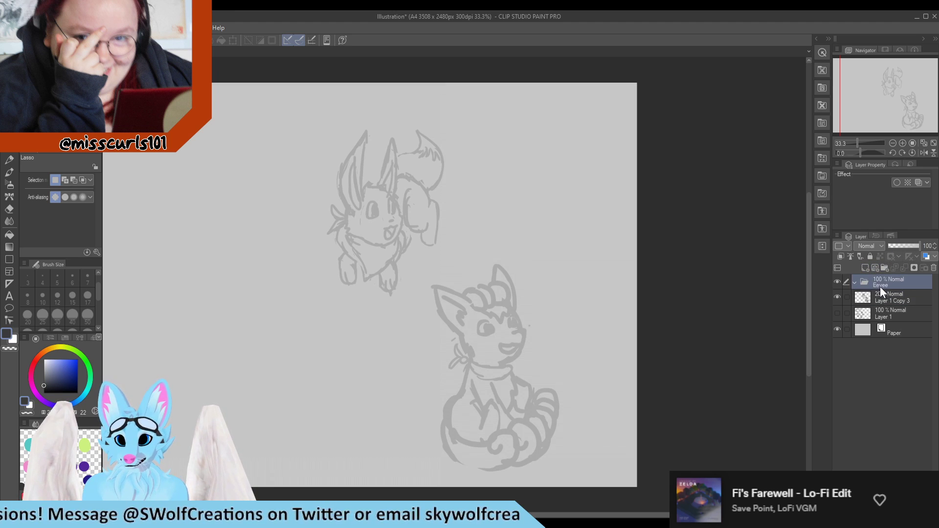
{"action": "left_click", "coordinate": [874, 268]}
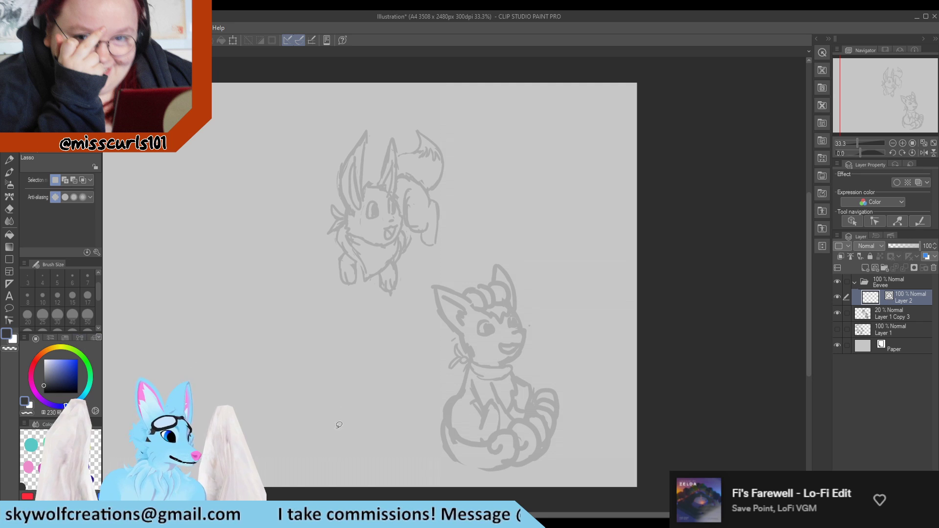
Step: Set the drawing colour to black and switch to the Turnip pen at size 10
{"action": "scroll", "coordinate": [279, 291], "scroll_direction": "down", "scroll_amount": 2}
{"action": "scroll", "coordinate": [279, 292], "scroll_direction": "up", "scroll_amount": 3}
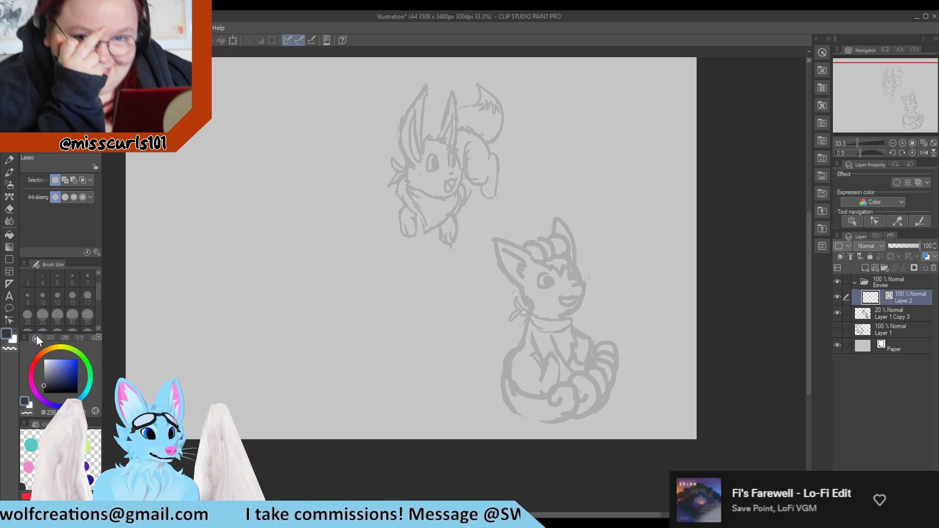
{"action": "left_click_drag", "start_coordinate": [45, 378], "coordinate": [42, 394]}
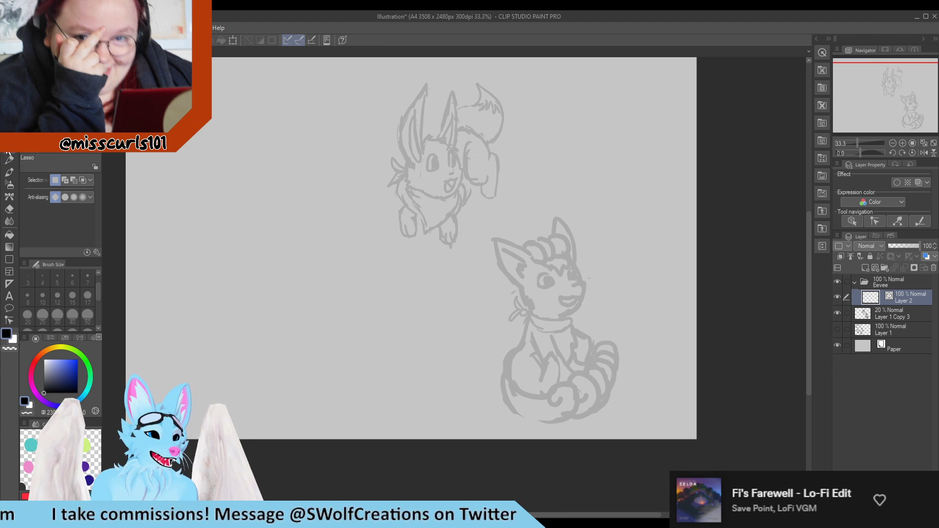
{"action": "key", "text": "p"}
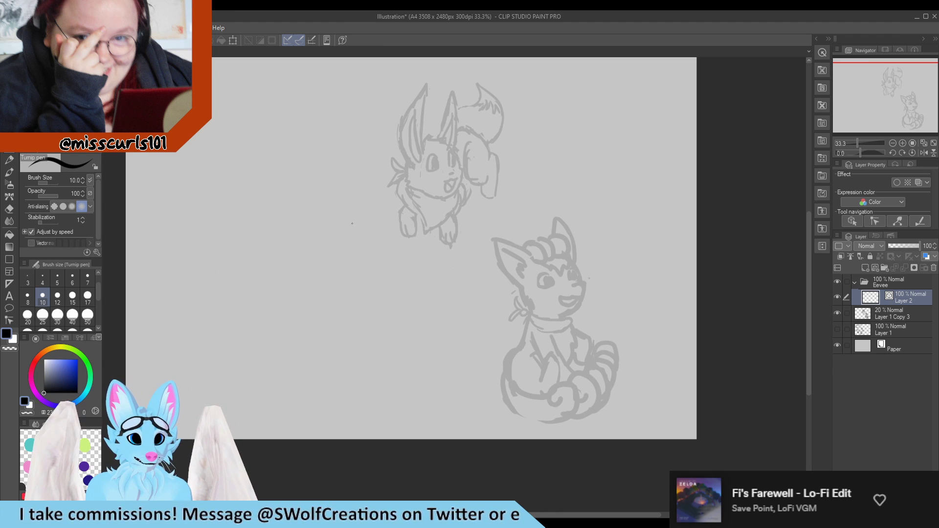
Step: Try a Turnip pen stroke along the hair tuft between the crouching animal's ears, and undo it
{"action": "scroll", "coordinate": [126, 319], "scroll_direction": "down", "scroll_amount": 2}
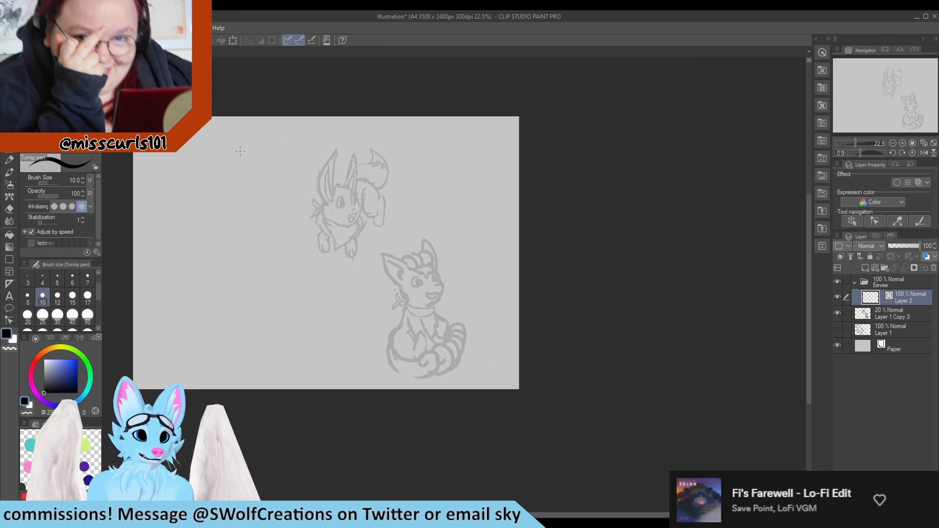
{"action": "scroll", "coordinate": [323, 136], "scroll_direction": "up", "scroll_amount": 4}
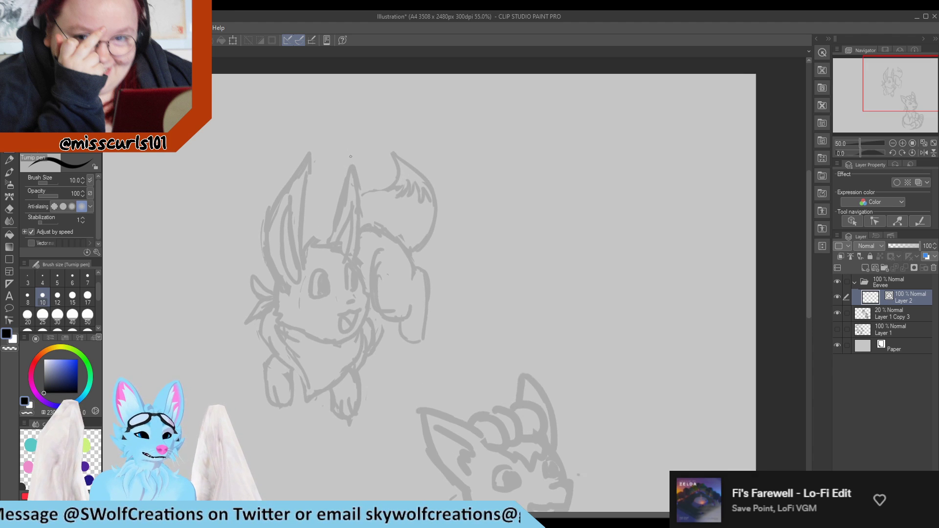
{"action": "scroll", "coordinate": [211, 233], "scroll_direction": "up", "scroll_amount": 1}
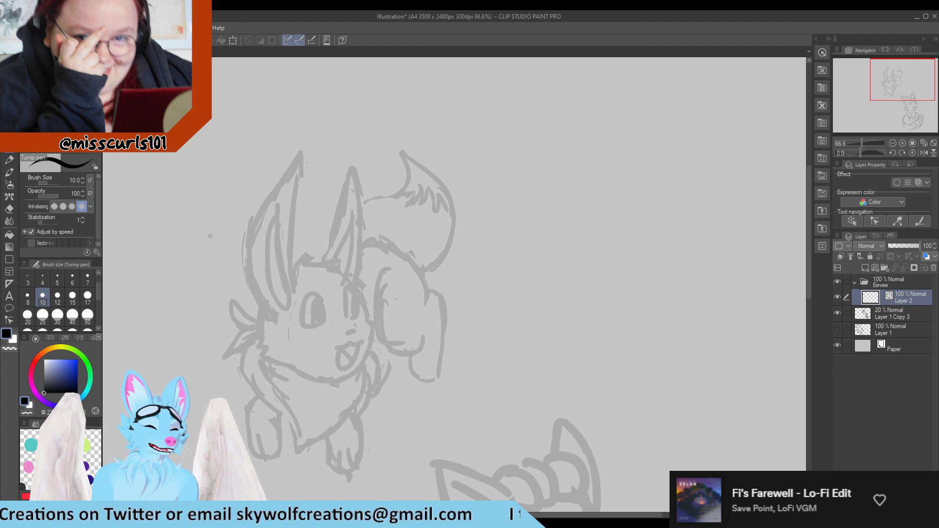
{"action": "scroll", "coordinate": [230, 264], "scroll_direction": "up", "scroll_amount": 1}
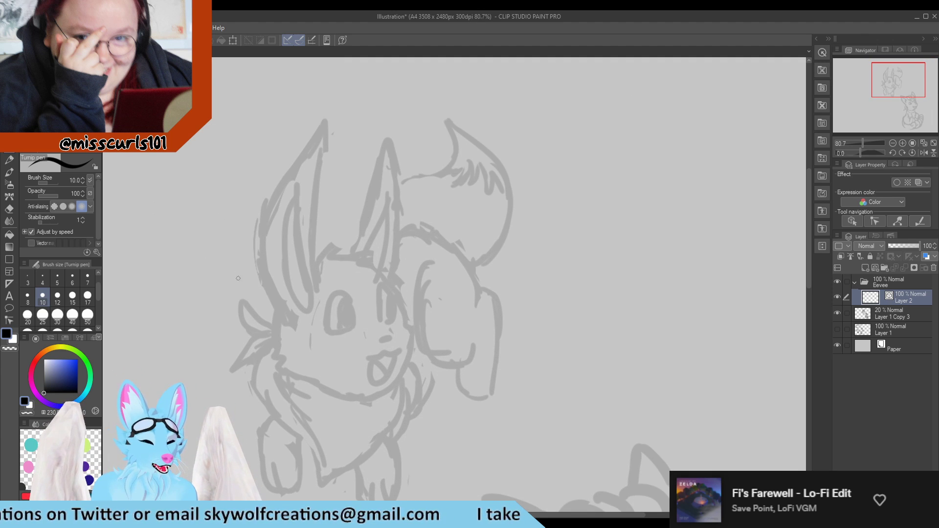
{"action": "scroll", "coordinate": [238, 279], "scroll_direction": "down", "scroll_amount": 1}
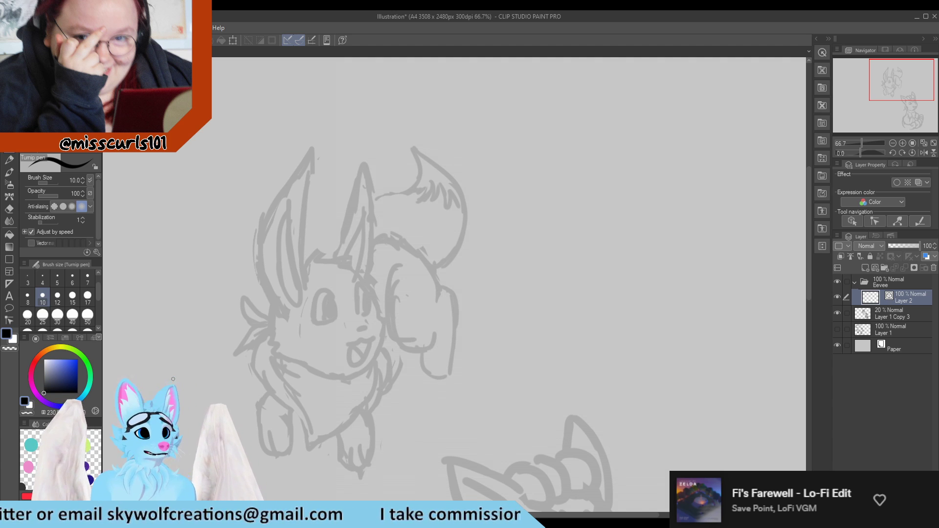
{"action": "scroll", "coordinate": [172, 379], "scroll_direction": "up", "scroll_amount": 1}
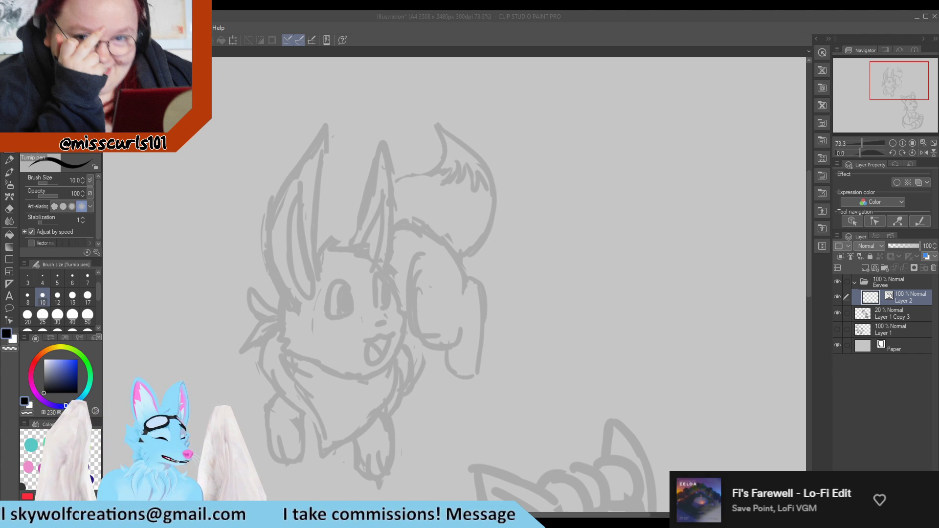
{"action": "left_click", "coordinate": [436, 29]}
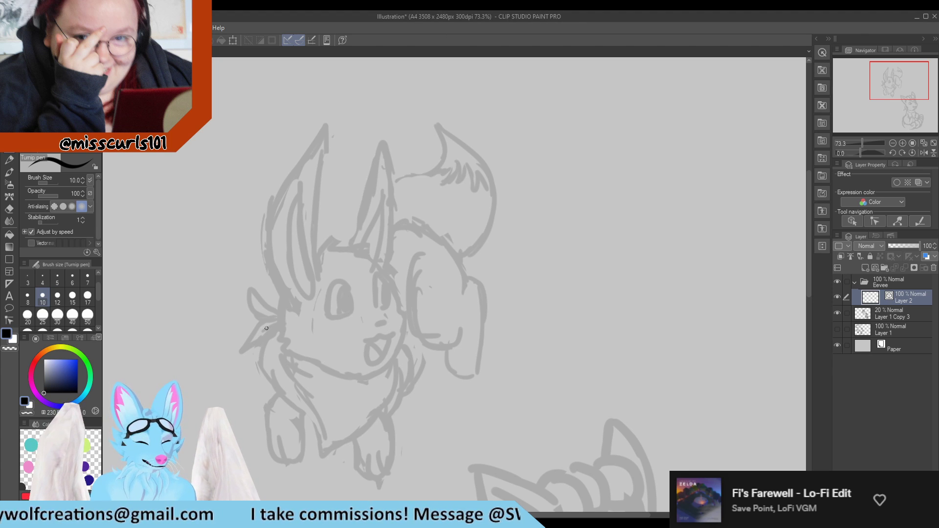
{"action": "scroll", "coordinate": [336, 238], "scroll_direction": "up", "scroll_amount": 1}
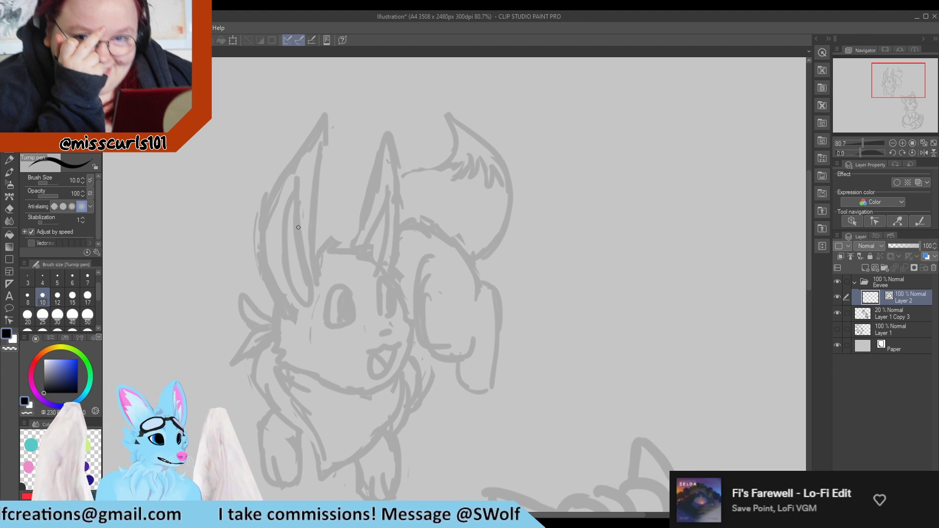
{"action": "scroll", "coordinate": [318, 246], "scroll_direction": "up", "scroll_amount": 3}
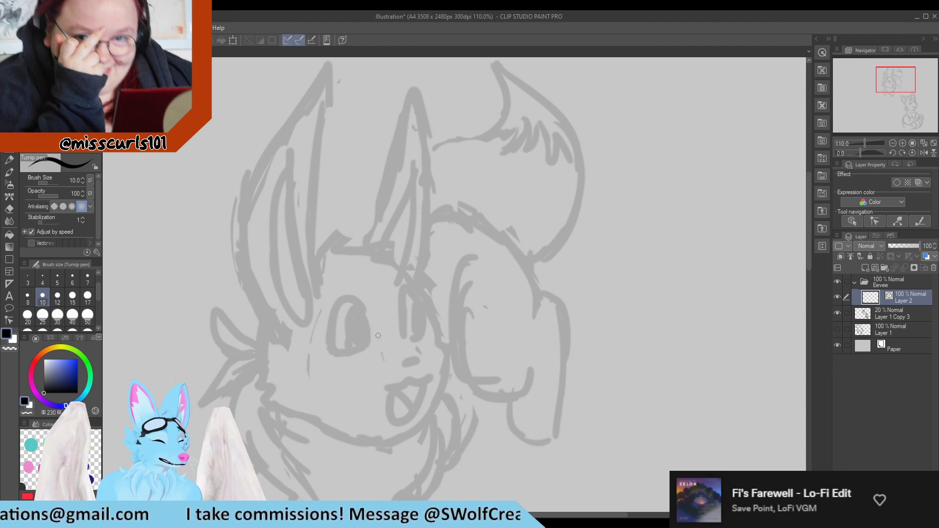
{"action": "scroll", "coordinate": [327, 335], "scroll_direction": "up", "scroll_amount": 1}
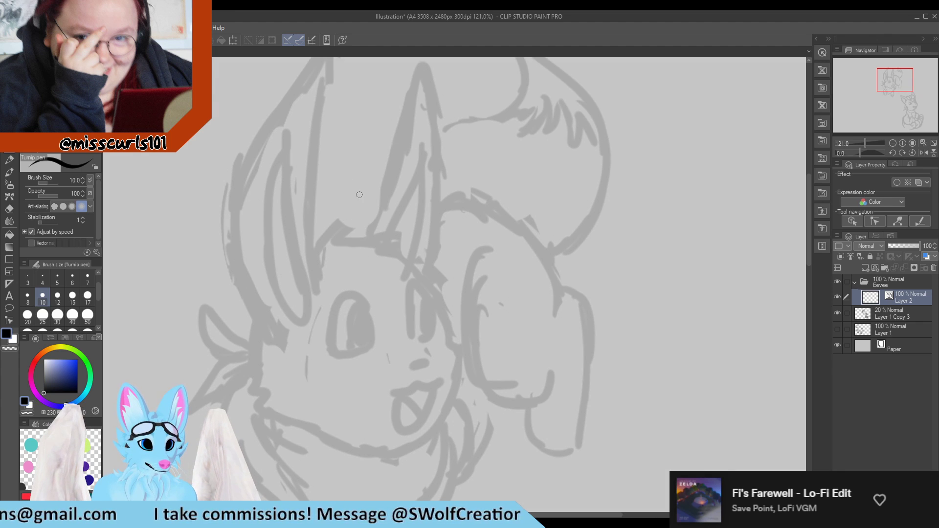
{"action": "left_click_drag", "start_coordinate": [311, 250], "coordinate": [350, 223]}
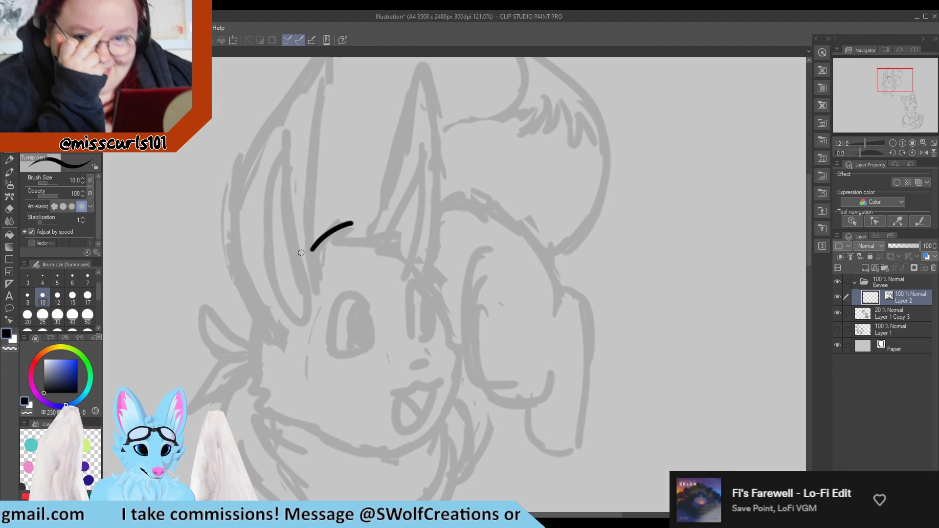
{"action": "key", "text": "ctrl+z"}
Step: Try the same hair tuft stroke with the Real G-Pen at size 10
{"action": "left_click", "coordinate": [54, 102]}
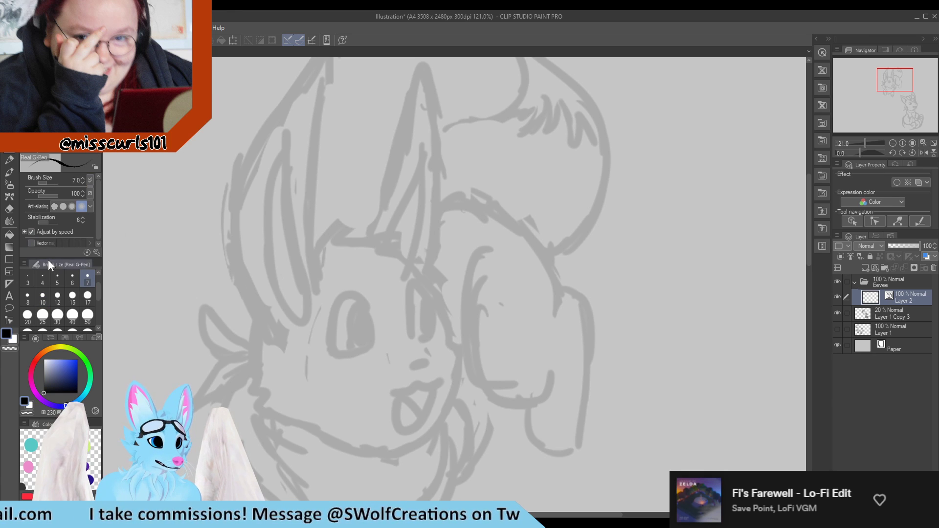
{"action": "left_click", "coordinate": [37, 297]}
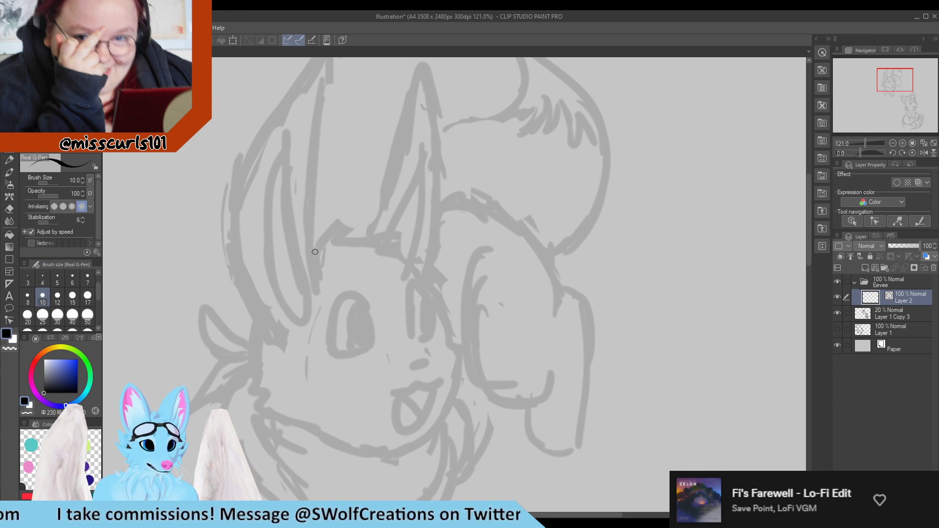
{"action": "left_click_drag", "start_coordinate": [307, 259], "coordinate": [350, 224]}
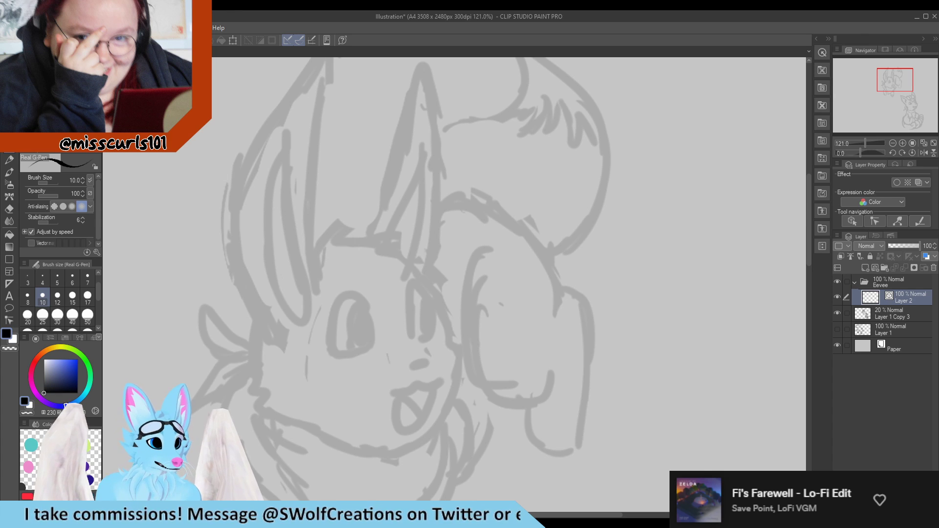
Step: Ink the hair tuft between the crouching Eevee's ears with the G-pen at size 10
{"action": "left_click", "coordinate": [54, 92]}
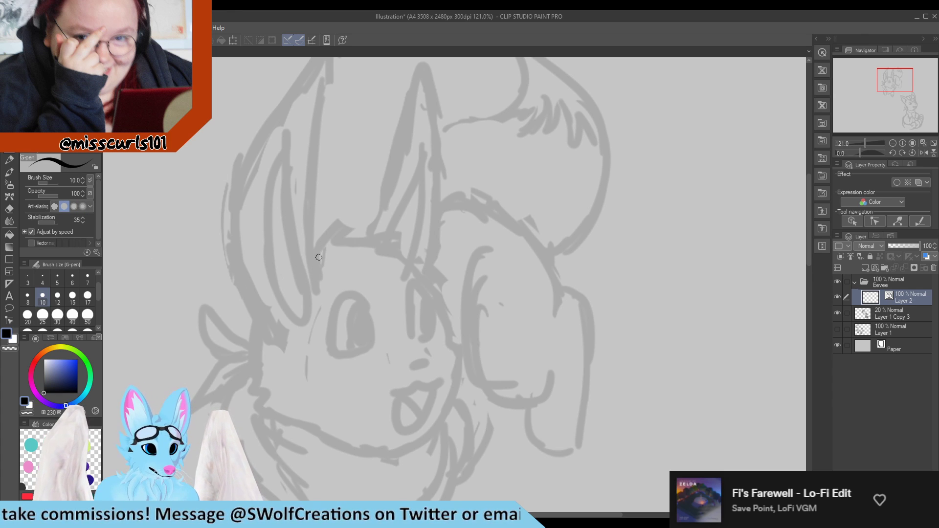
{"action": "left_click_drag", "start_coordinate": [308, 258], "coordinate": [345, 225]}
{"action": "key", "text": "ctrl+z"}
{"action": "left_click_drag", "start_coordinate": [311, 259], "coordinate": [346, 224]}
{"action": "key", "text": "ctrl+z"}
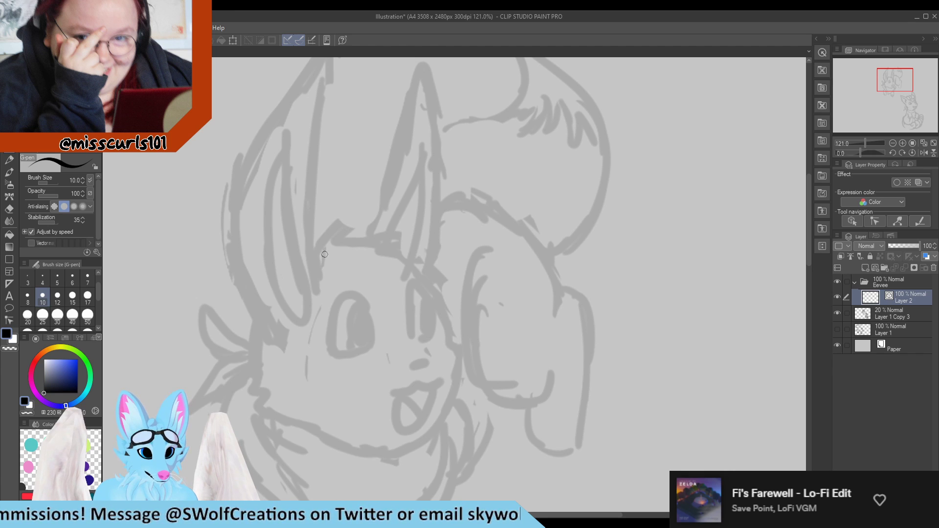
{"action": "mouse_move", "coordinate": [309, 259]}
{"action": "left_mouse_down"}
{"action": "mouse_move", "coordinate": [349, 230]}
{"action": "mouse_move", "coordinate": [333, 250]}
{"action": "left_mouse_up"}
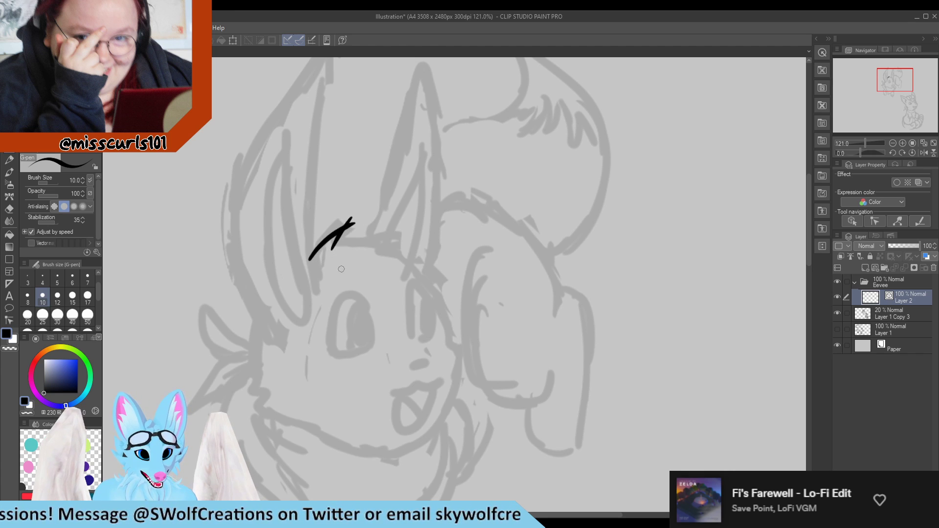
Step: Trim the overshooting end of the hair tuft lines with the Hard vector eraser, set its size to 17 and return to the pen
{"action": "key", "text": "e"}
{"action": "mouse_move", "coordinate": [359, 210]}
{"action": "left_mouse_down"}
{"action": "mouse_move", "coordinate": [364, 222]}
{"action": "mouse_move", "coordinate": [344, 229]}
{"action": "left_mouse_up"}
{"action": "key", "text": "p"}
{"action": "key", "text": "e"}
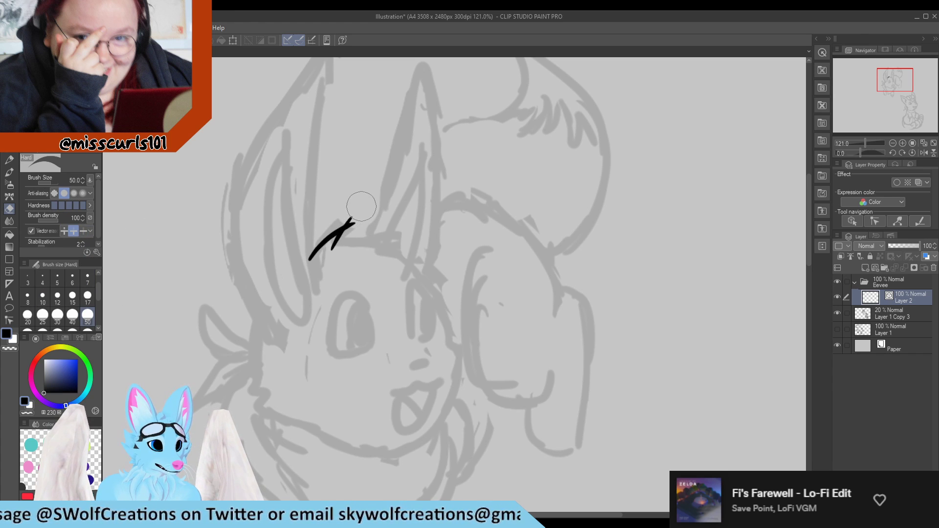
{"action": "left_click_drag", "start_coordinate": [361, 209], "coordinate": [364, 223]}
{"action": "left_click", "coordinate": [87, 295]}
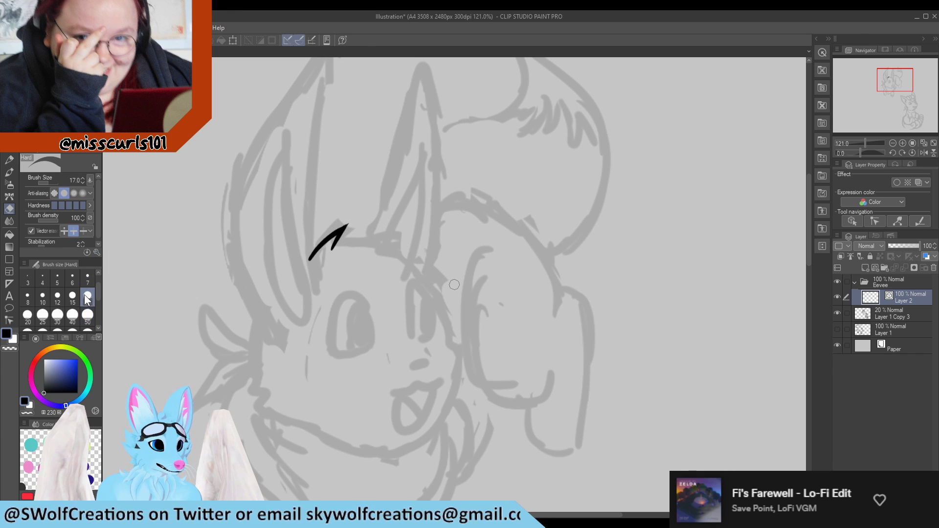
{"action": "key", "text": "p"}
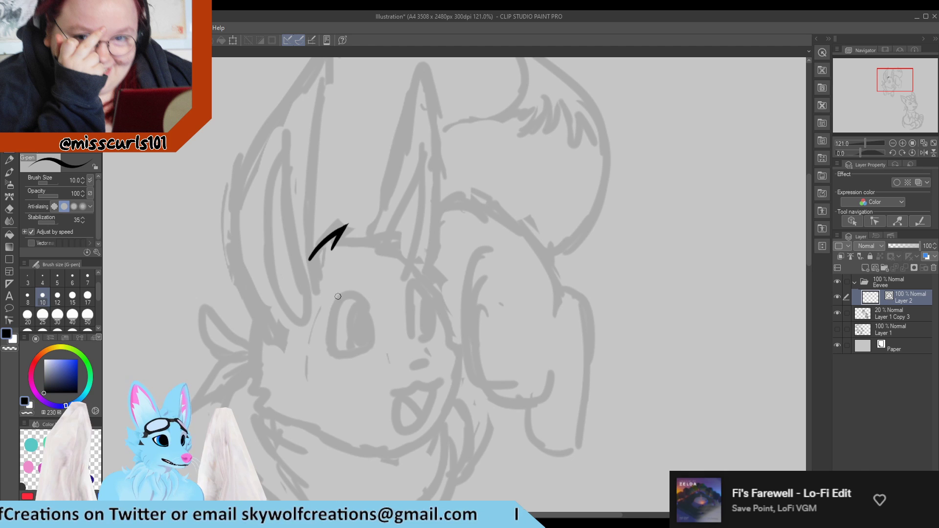
Step: Ink the inner-ear shape of the left ear as a closed, pointed outline with a small zigzag of fur at its base
{"action": "scroll", "coordinate": [373, 251], "scroll_direction": "down", "scroll_amount": 2}
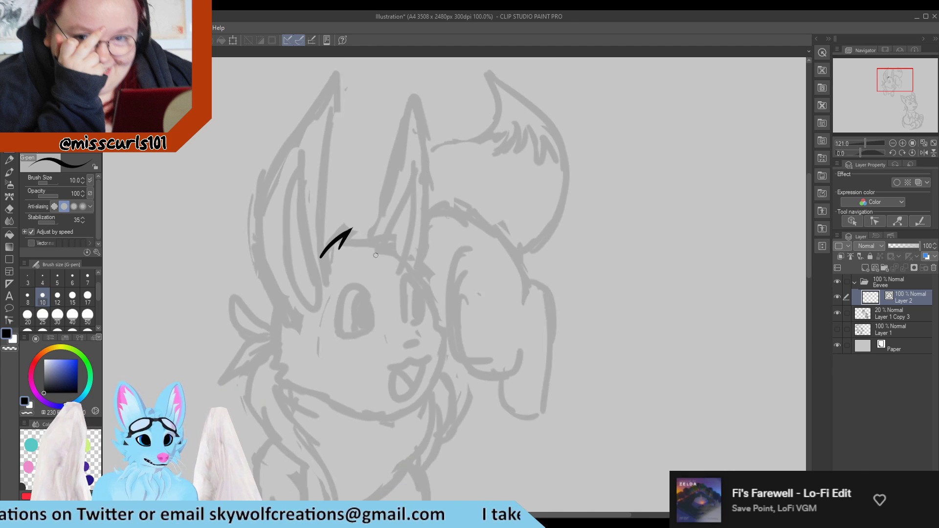
{"action": "scroll", "coordinate": [359, 126], "scroll_direction": "up", "scroll_amount": 1}
{"action": "scroll", "coordinate": [364, 147], "scroll_direction": "up", "scroll_amount": 1}
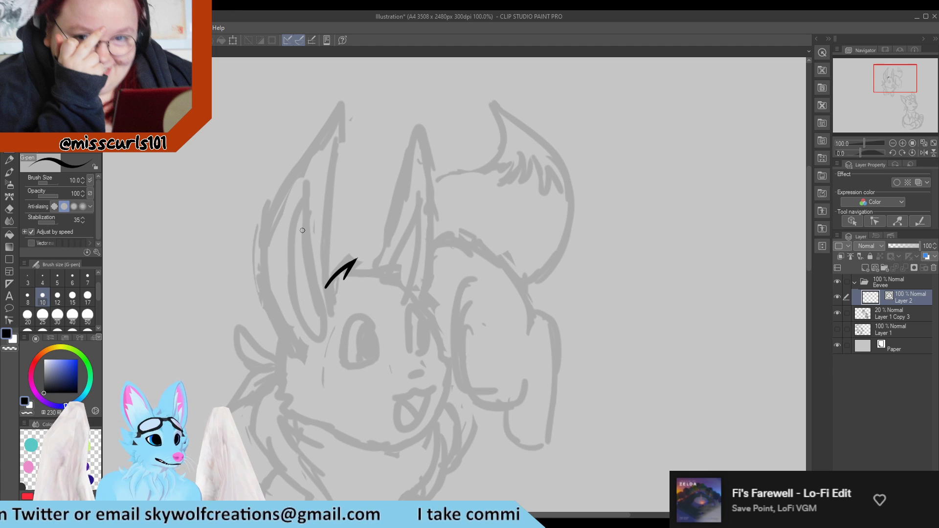
{"action": "scroll", "coordinate": [303, 230], "scroll_direction": "up", "scroll_amount": 1}
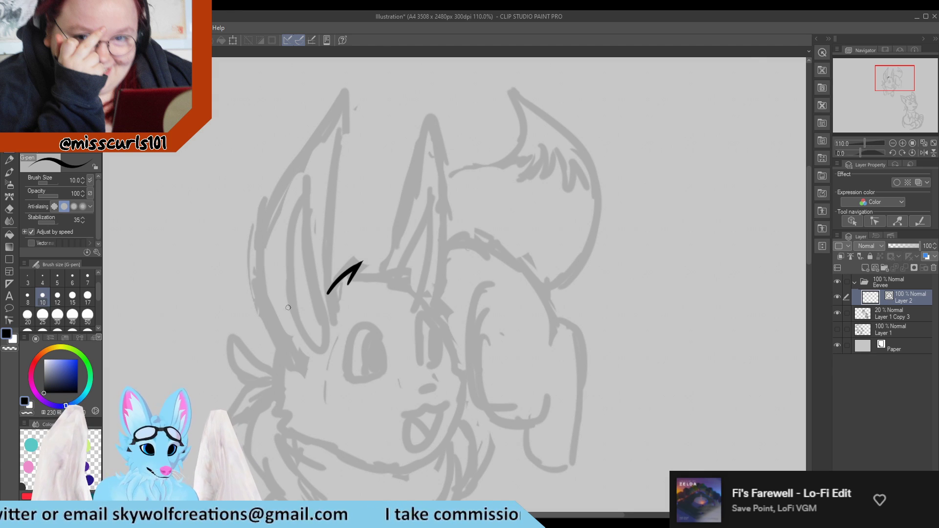
{"action": "mouse_move", "coordinate": [314, 337]}
{"action": "left_mouse_down"}
{"action": "mouse_move", "coordinate": [316, 325]}
{"action": "mouse_move", "coordinate": [323, 344]}
{"action": "mouse_move", "coordinate": [308, 333]}
{"action": "mouse_move", "coordinate": [296, 225]}
{"action": "mouse_move", "coordinate": [313, 188]}
{"action": "mouse_move", "coordinate": [310, 277]}
{"action": "mouse_move", "coordinate": [325, 332]}
{"action": "mouse_move", "coordinate": [313, 288]}
{"action": "mouse_move", "coordinate": [325, 182]}
{"action": "left_mouse_up"}
{"action": "key", "text": "ctrl+z"}
{"action": "key", "text": "ctrl+z"}
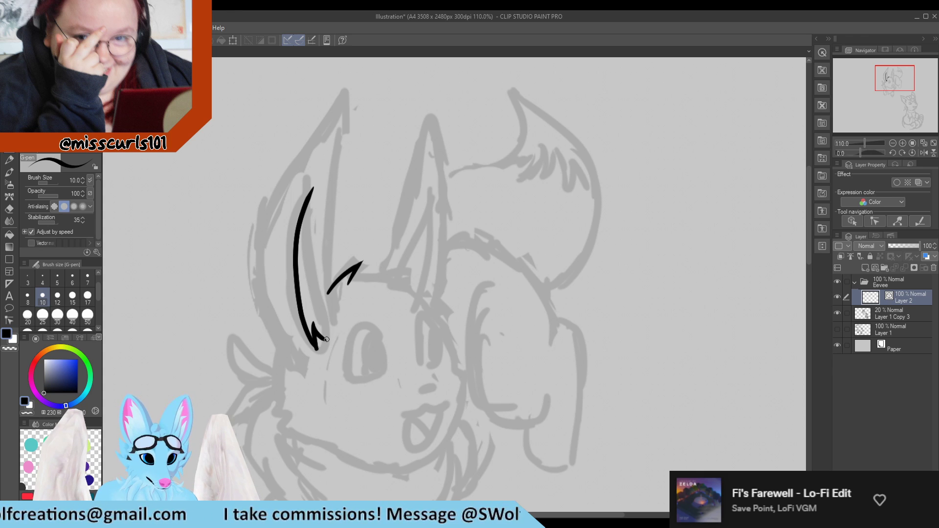
{"action": "mouse_move", "coordinate": [327, 339]}
{"action": "left_mouse_down"}
{"action": "mouse_move", "coordinate": [308, 224]}
{"action": "mouse_move", "coordinate": [315, 185]}
{"action": "left_mouse_up"}
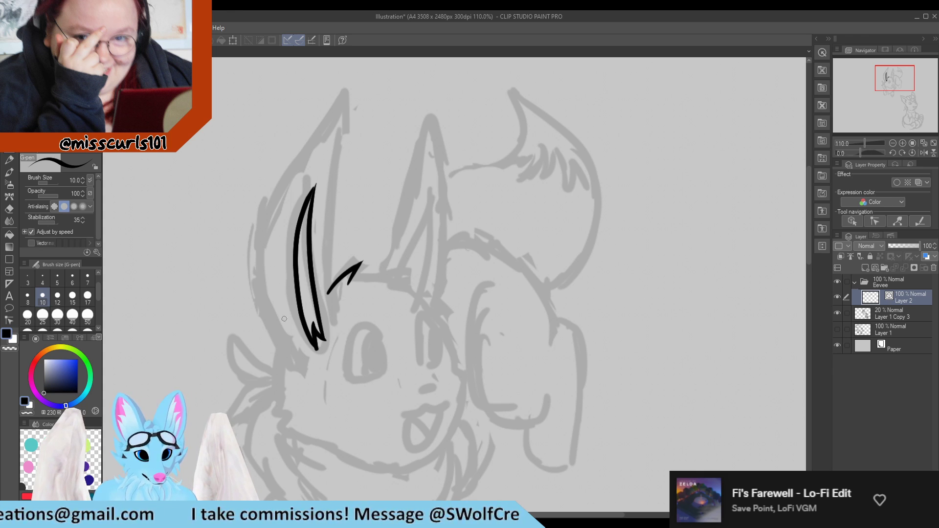
Step: Ink the left ear's inner edge from beside the hair tuft up to the ear tip
{"action": "mouse_move", "coordinate": [333, 315]}
{"action": "left_mouse_down"}
{"action": "mouse_move", "coordinate": [331, 223]}
{"action": "mouse_move", "coordinate": [354, 103]}
{"action": "left_mouse_up"}
{"action": "key", "text": "ctrl+z"}
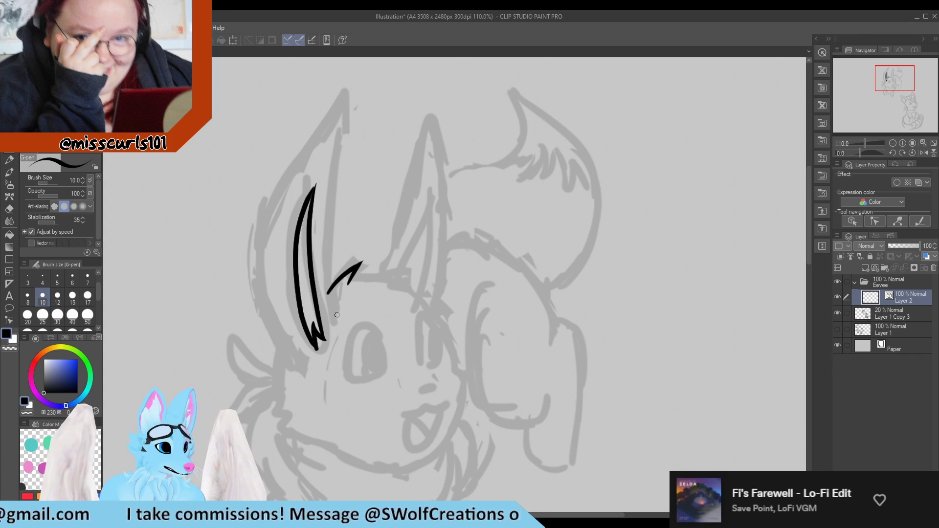
{"action": "mouse_move", "coordinate": [335, 324]}
{"action": "left_mouse_down"}
{"action": "mouse_move", "coordinate": [332, 189]}
{"action": "mouse_move", "coordinate": [349, 83]}
{"action": "left_mouse_up"}
{"action": "key", "text": "ctrl+z"}
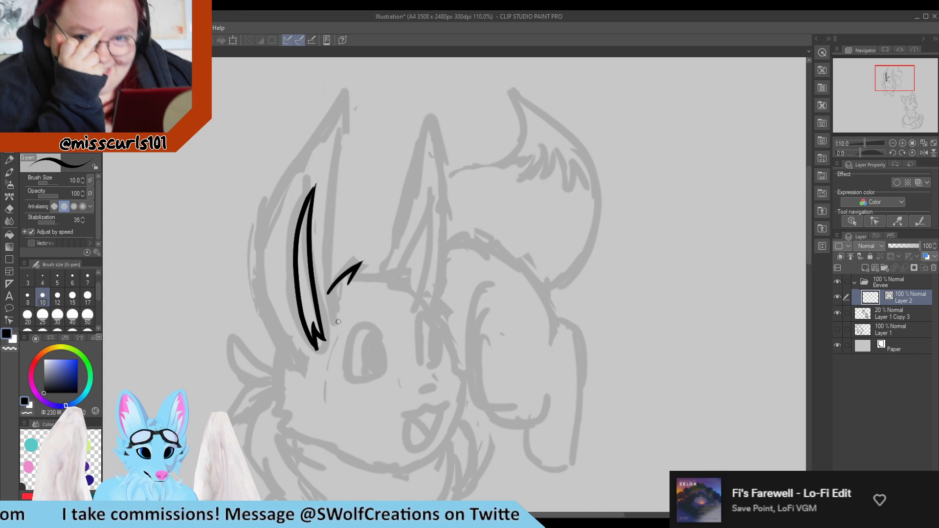
{"action": "mouse_move", "coordinate": [337, 323]}
{"action": "left_mouse_down"}
{"action": "mouse_move", "coordinate": [326, 296]}
{"action": "mouse_move", "coordinate": [341, 126]}
{"action": "left_mouse_up"}
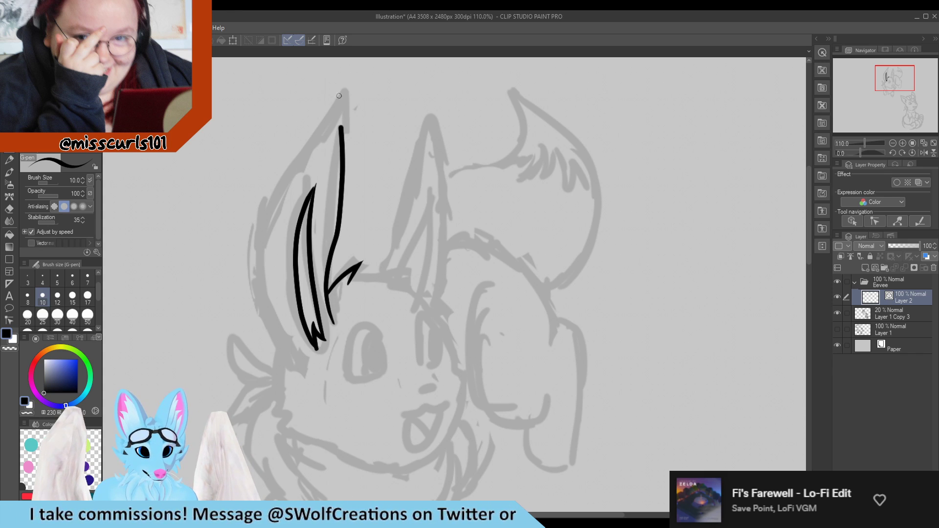
{"action": "left_click_drag", "start_coordinate": [340, 88], "coordinate": [342, 126]}
Step: Ink the left ear's outer edge from its base to the tip and erase the overshoot at the tip
{"action": "mouse_move", "coordinate": [301, 360]}
{"action": "left_mouse_down"}
{"action": "mouse_move", "coordinate": [248, 267]}
{"action": "mouse_move", "coordinate": [267, 208]}
{"action": "mouse_move", "coordinate": [347, 94]}
{"action": "left_mouse_up"}
{"action": "key", "text": "ctrl+z"}
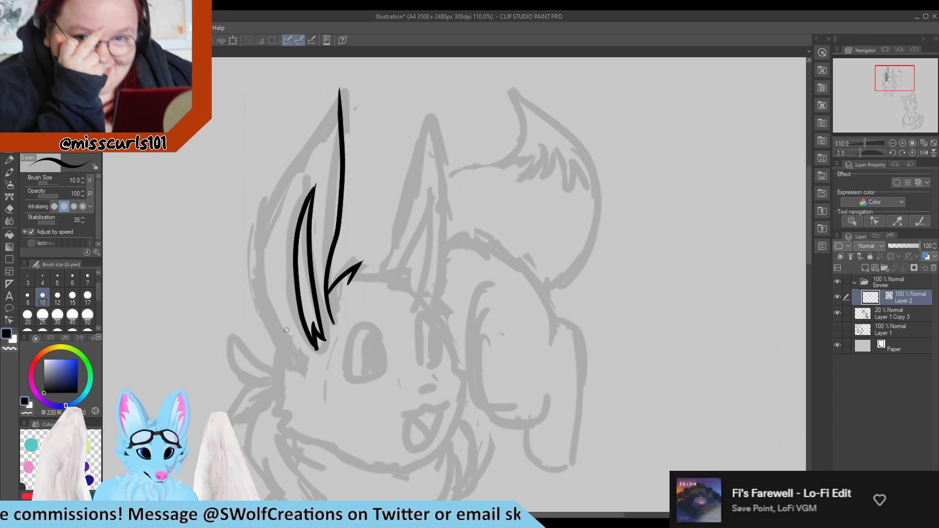
{"action": "mouse_move", "coordinate": [304, 356]}
{"action": "left_mouse_down"}
{"action": "mouse_move", "coordinate": [257, 249]}
{"action": "mouse_move", "coordinate": [319, 126]}
{"action": "mouse_move", "coordinate": [359, 90]}
{"action": "mouse_move", "coordinate": [339, 119]}
{"action": "mouse_move", "coordinate": [339, 103]}
{"action": "mouse_move", "coordinate": [356, 106]}
{"action": "mouse_move", "coordinate": [323, 74]}
{"action": "left_mouse_up"}
{"action": "key", "text": "e"}
{"action": "key", "text": "p"}
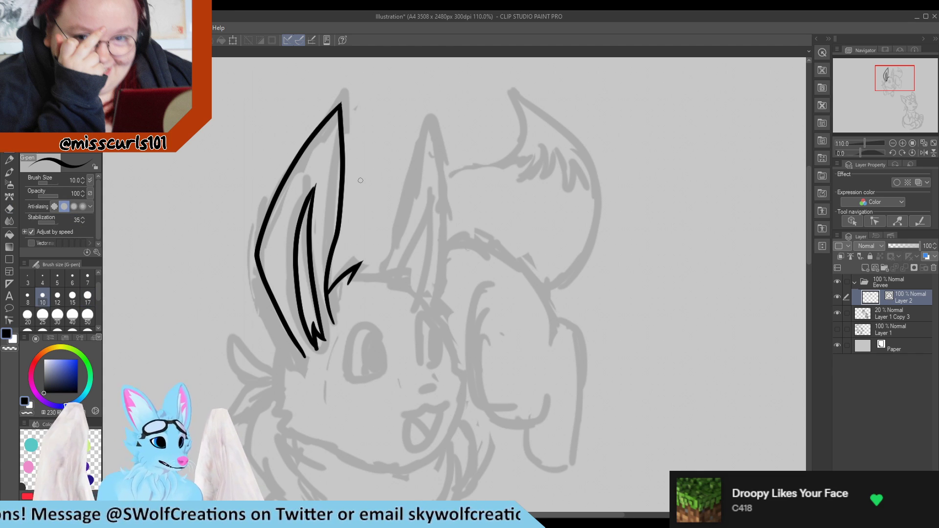
Step: Raise the Pinch vector line tool's pinch level to 4 and bend the left ear's outer, inner-ear and inner edge lines
{"action": "scroll", "coordinate": [360, 181], "scroll_direction": "down", "scroll_amount": 3}
{"action": "scroll", "coordinate": [292, 246], "scroll_direction": "up", "scroll_amount": 3}
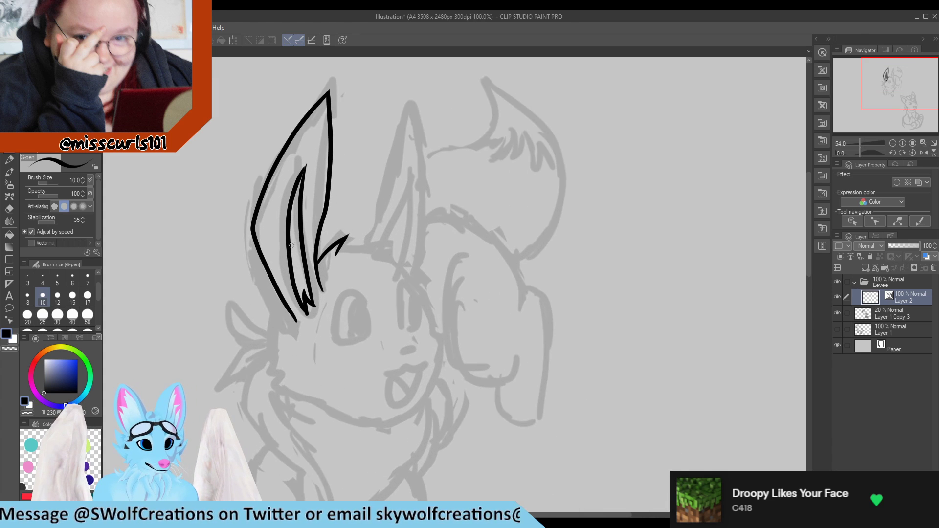
{"action": "scroll", "coordinate": [292, 246], "scroll_direction": "up", "scroll_amount": 2}
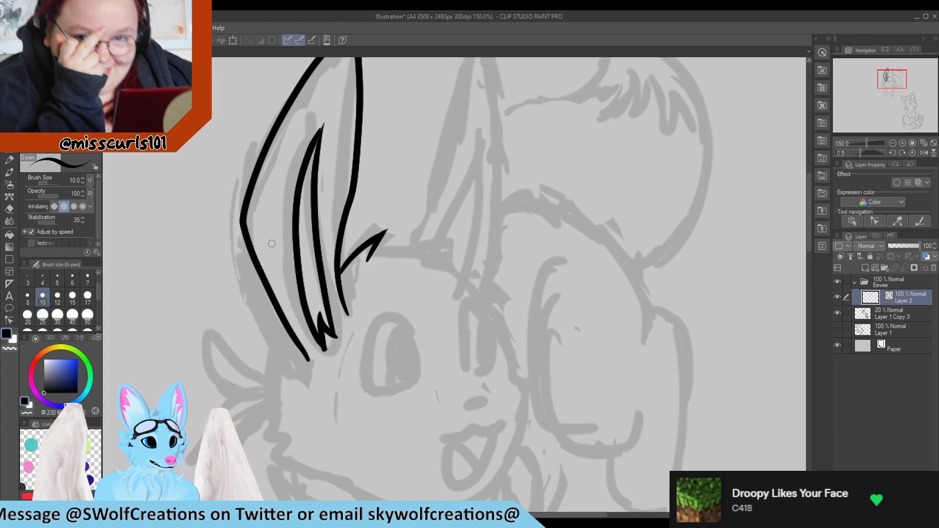
{"action": "left_click", "coordinate": [9, 320]}
{"action": "key", "text": "y"}
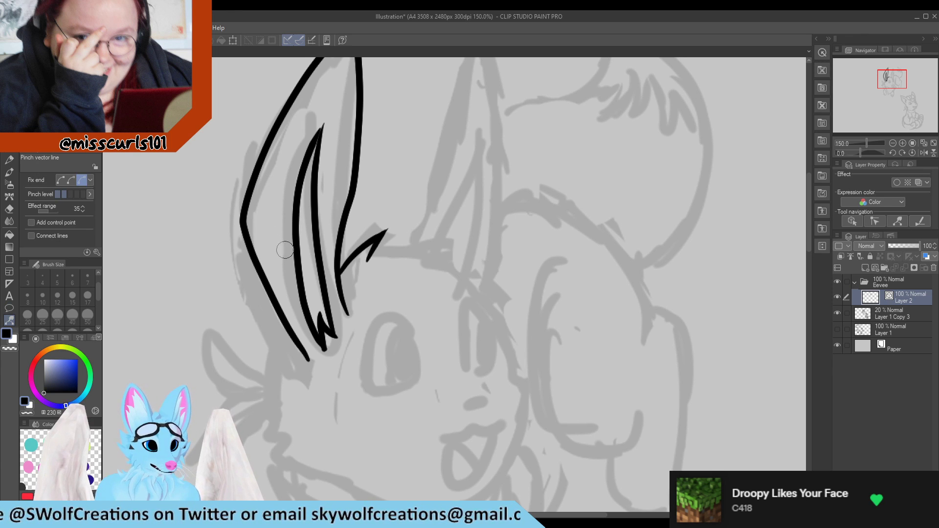
{"action": "left_click_drag", "start_coordinate": [296, 242], "coordinate": [288, 234]}
{"action": "key", "text": "ctrl+z"}
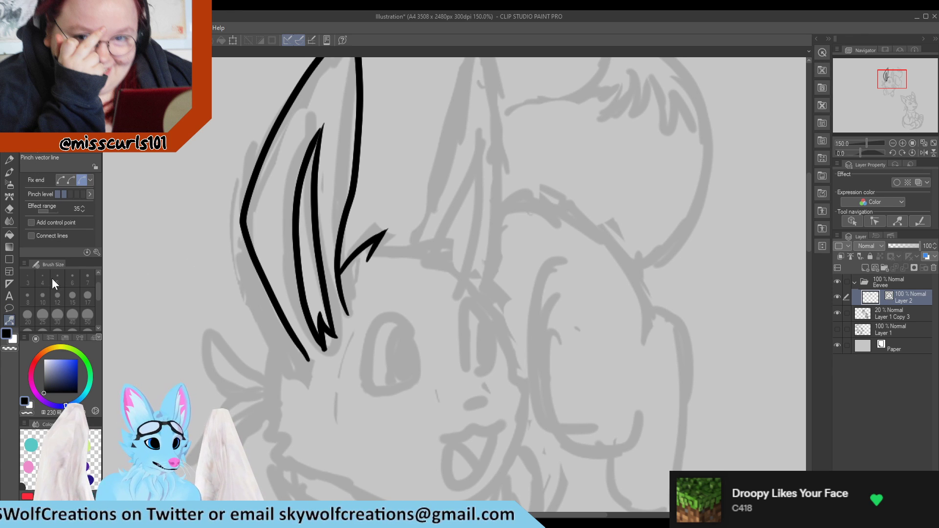
{"action": "left_click", "coordinate": [73, 195]}
{"action": "mouse_move", "coordinate": [249, 218]}
{"action": "left_mouse_down"}
{"action": "mouse_move", "coordinate": [295, 234]}
{"action": "mouse_move", "coordinate": [285, 223]}
{"action": "mouse_move", "coordinate": [308, 225]}
{"action": "mouse_move", "coordinate": [343, 192]}
{"action": "left_mouse_up"}
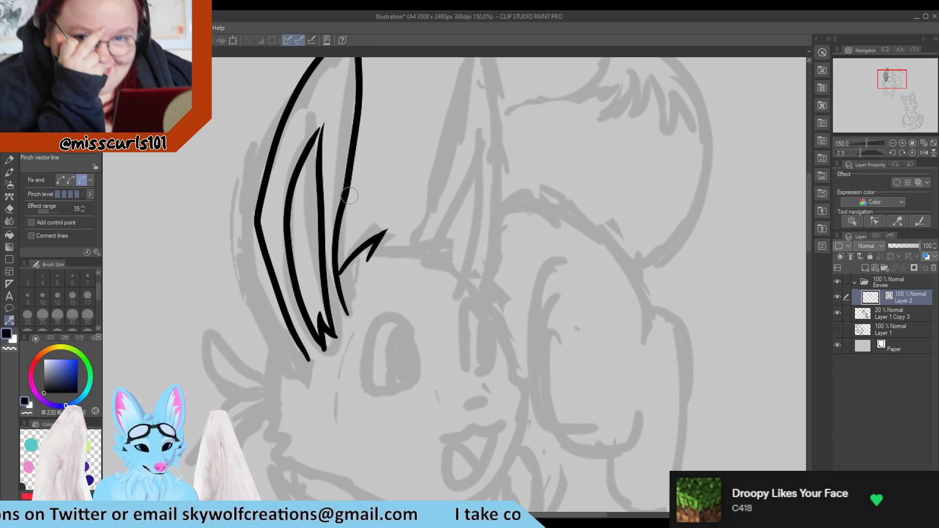
Step: Refine the curve and tip of the left inner-ear shape and both ear edges by pinching the lines, and return to the G-pen
{"action": "scroll", "coordinate": [256, 244], "scroll_direction": "down", "scroll_amount": 5}
{"action": "scroll", "coordinate": [279, 93], "scroll_direction": "up", "scroll_amount": 5}
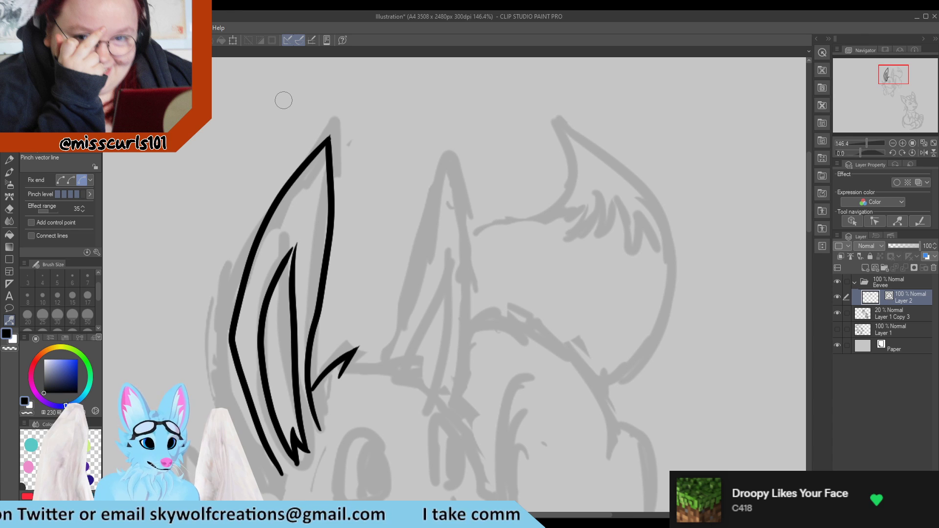
{"action": "left_click_drag", "start_coordinate": [260, 340], "coordinate": [287, 327]}
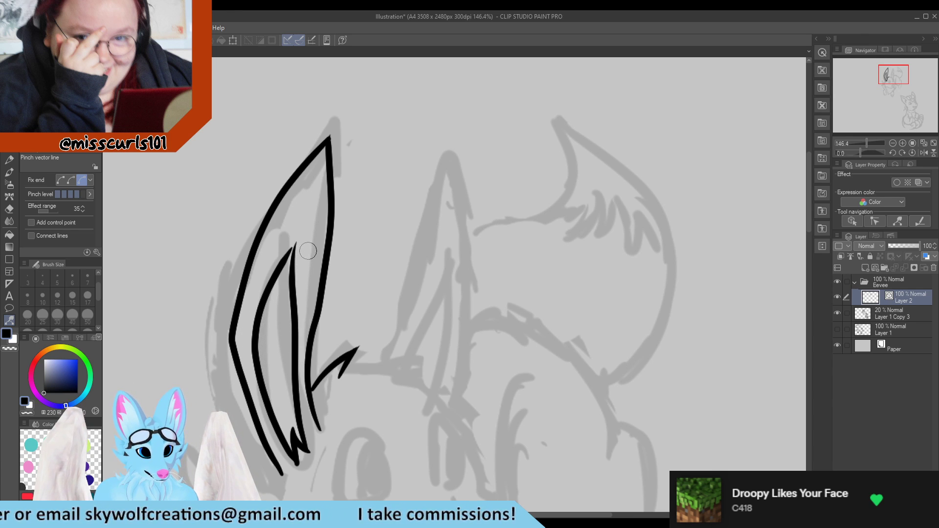
{"action": "left_click_drag", "start_coordinate": [304, 240], "coordinate": [296, 249]}
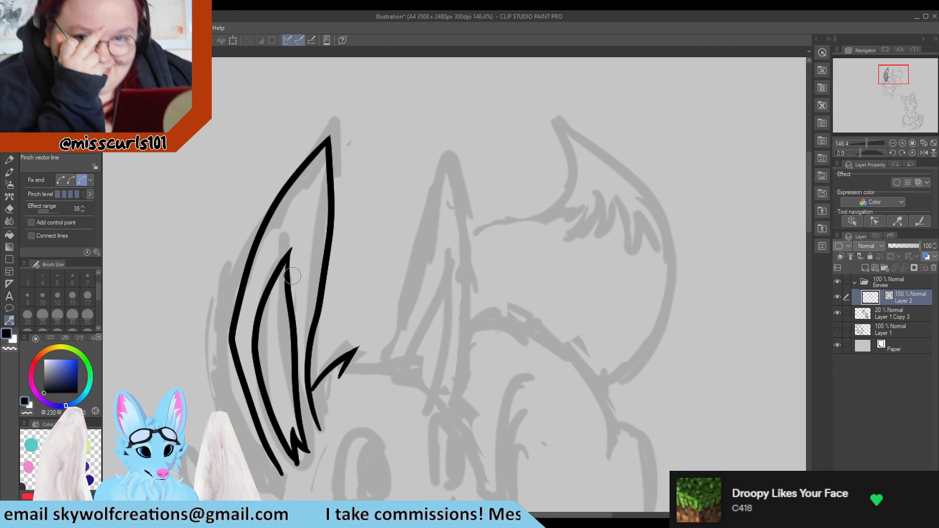
{"action": "left_click_drag", "start_coordinate": [230, 337], "coordinate": [233, 339]}
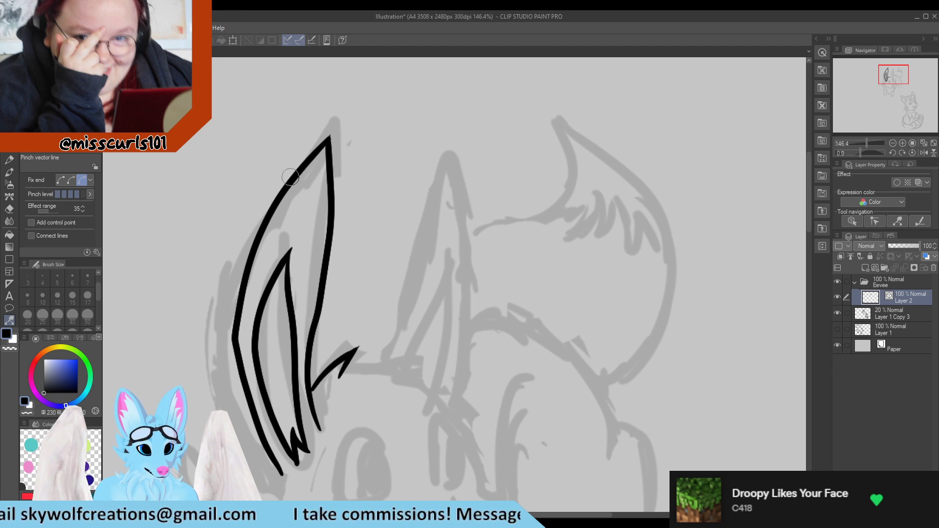
{"action": "left_click_drag", "start_coordinate": [321, 215], "coordinate": [313, 234]}
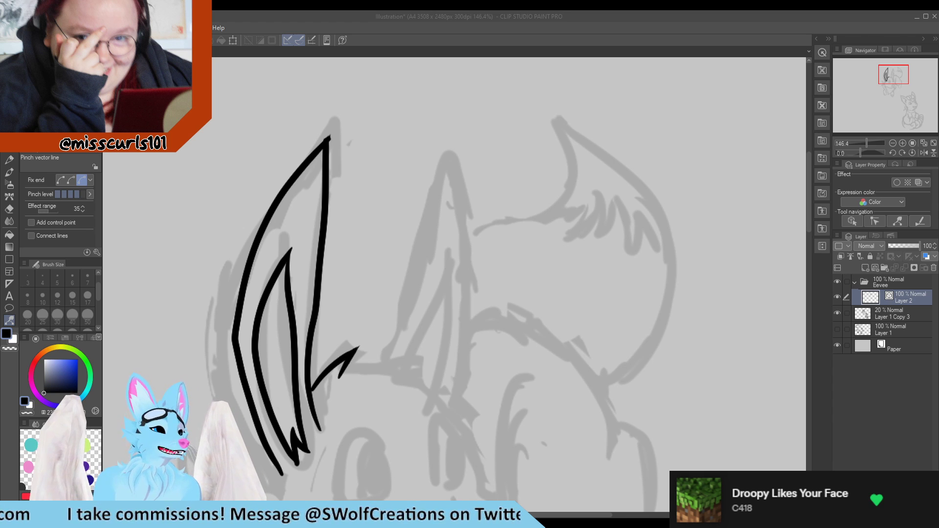
{"action": "left_click", "coordinate": [9, 158]}
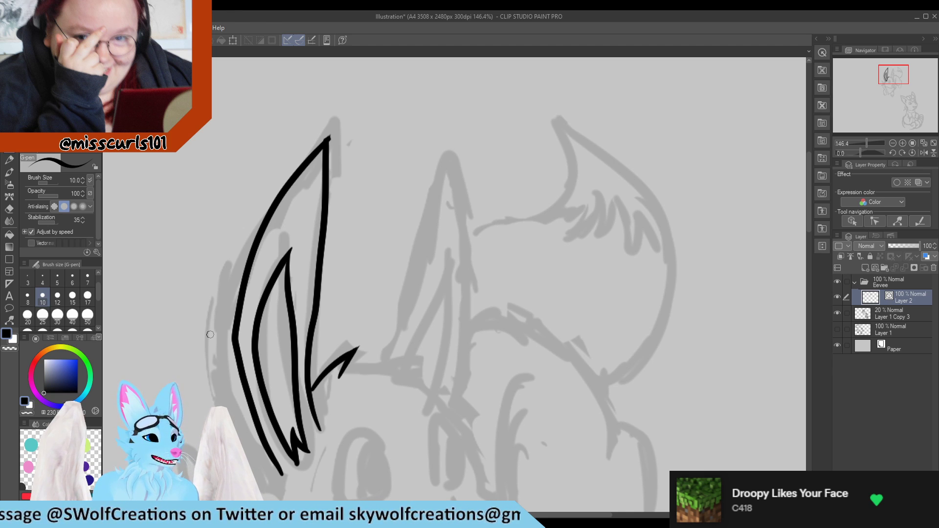
Step: Pull the lower end and middle of the left ear's outer edge outward with Pinch vector line and smooth its upper curve
{"action": "scroll", "coordinate": [268, 281], "scroll_direction": "down", "scroll_amount": 1}
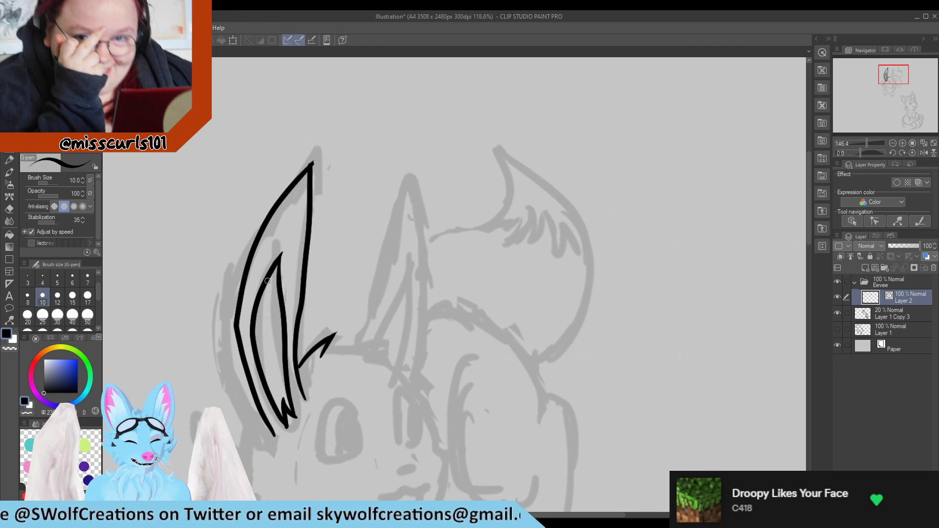
{"action": "scroll", "coordinate": [268, 281], "scroll_direction": "down", "scroll_amount": 3}
{"action": "scroll", "coordinate": [268, 417], "scroll_direction": "up", "scroll_amount": 1}
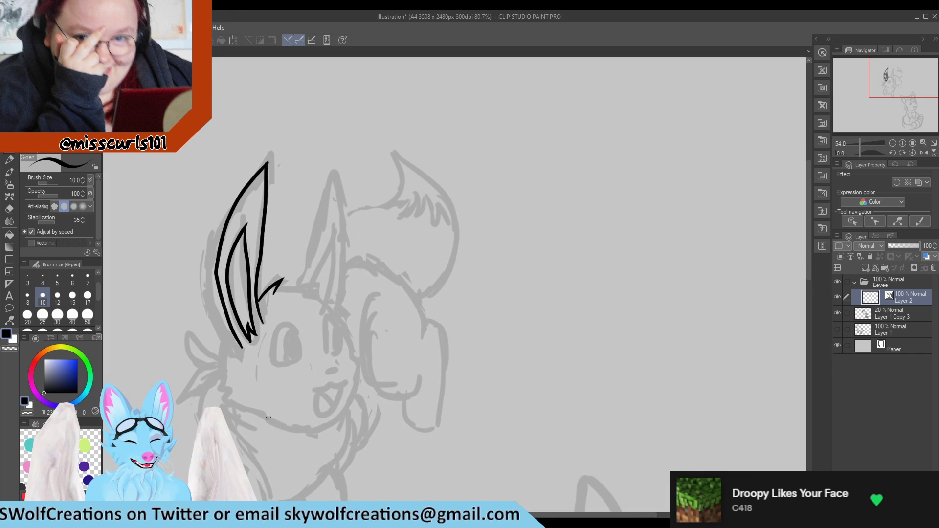
{"action": "scroll", "coordinate": [282, 297], "scroll_direction": "up", "scroll_amount": 1}
{"action": "scroll", "coordinate": [288, 289], "scroll_direction": "down", "scroll_amount": 3}
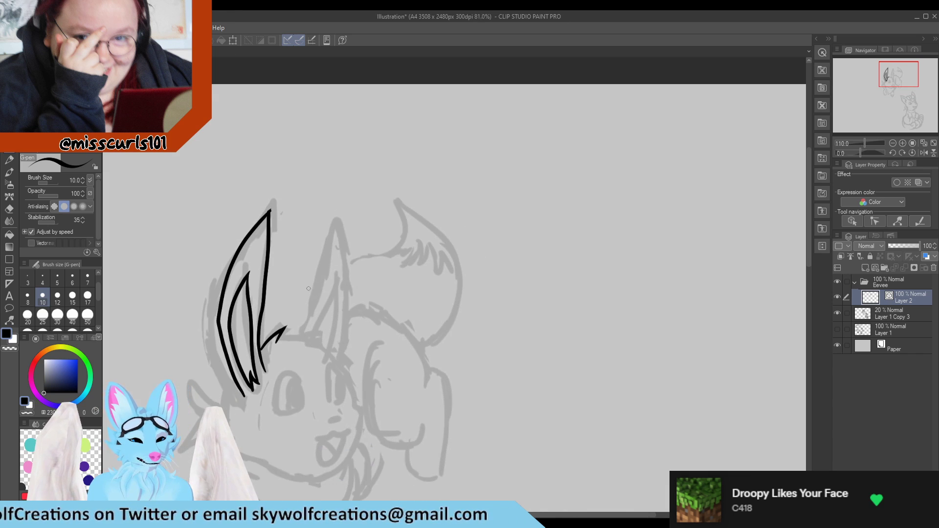
{"action": "scroll", "coordinate": [212, 357], "scroll_direction": "up", "scroll_amount": 4}
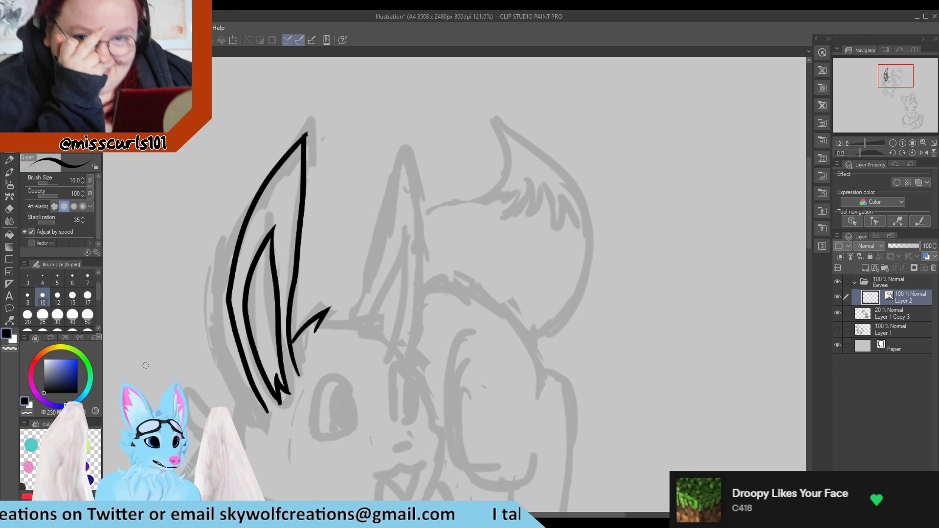
{"action": "left_click", "coordinate": [10, 321]}
{"action": "left_click_drag", "start_coordinate": [265, 411], "coordinate": [252, 397]}
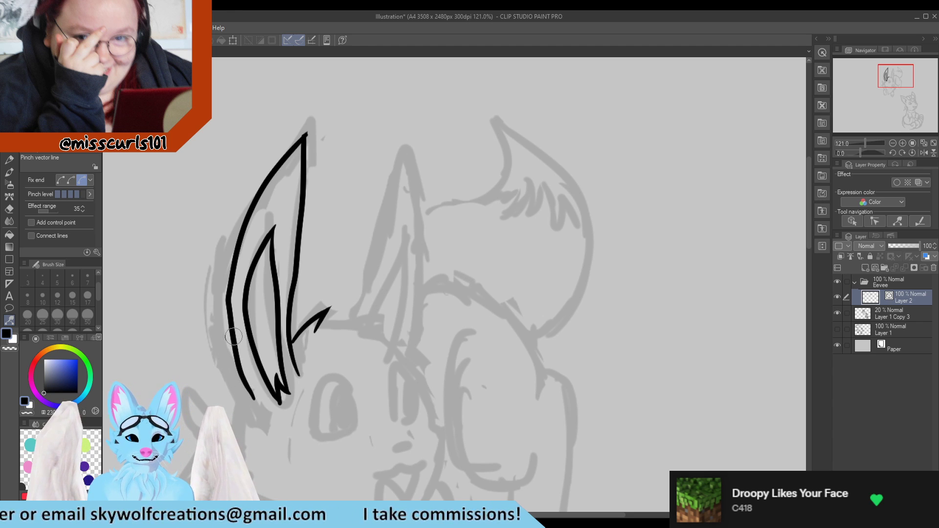
{"action": "left_click_drag", "start_coordinate": [232, 334], "coordinate": [225, 332]}
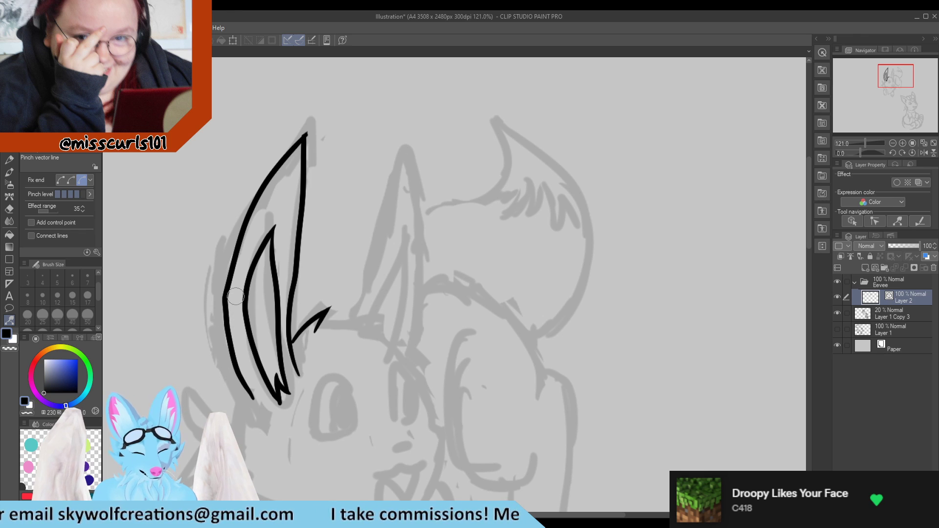
{"action": "left_click_drag", "start_coordinate": [233, 272], "coordinate": [229, 276]}
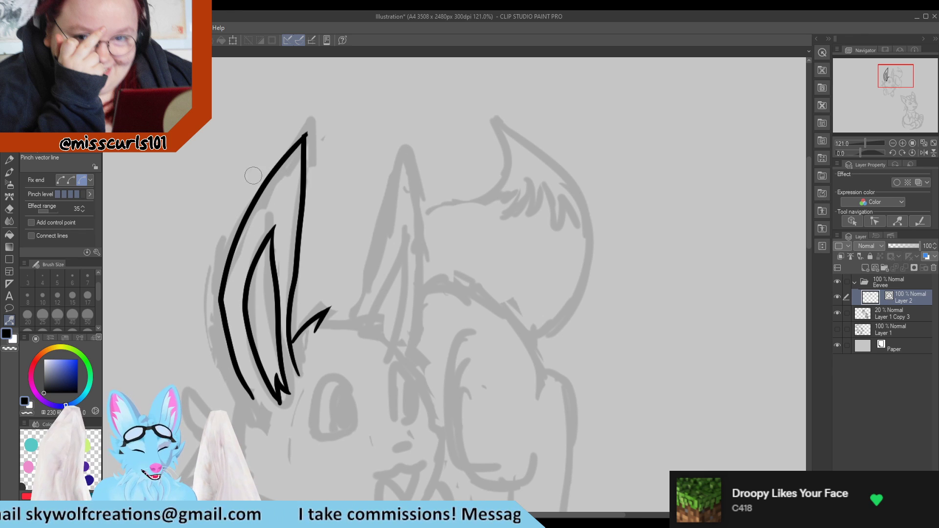
{"action": "left_click_drag", "start_coordinate": [260, 182], "coordinate": [264, 182]}
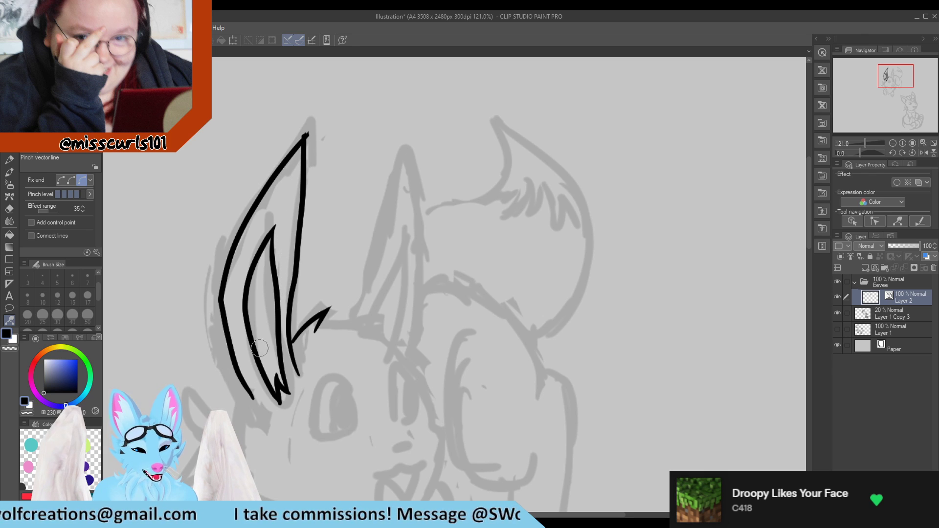
Step: Reset the canvas rotation to 0 and ink the side of the head with the G-pen from the left ear's base down to the cheek
{"action": "scroll", "coordinate": [124, 198], "scroll_direction": "down", "scroll_amount": 2}
{"action": "scroll", "coordinate": [295, 92], "scroll_direction": "up", "scroll_amount": 1}
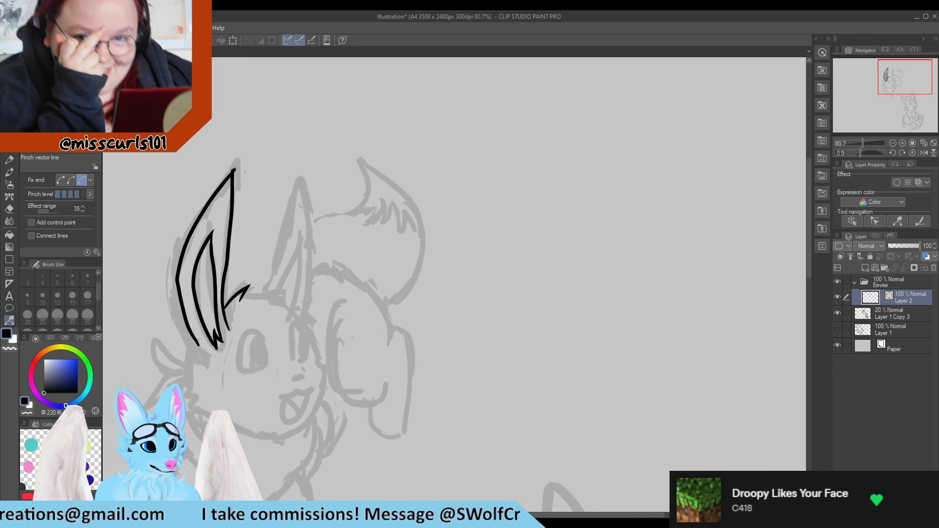
{"action": "left_click", "coordinate": [7, 158]}
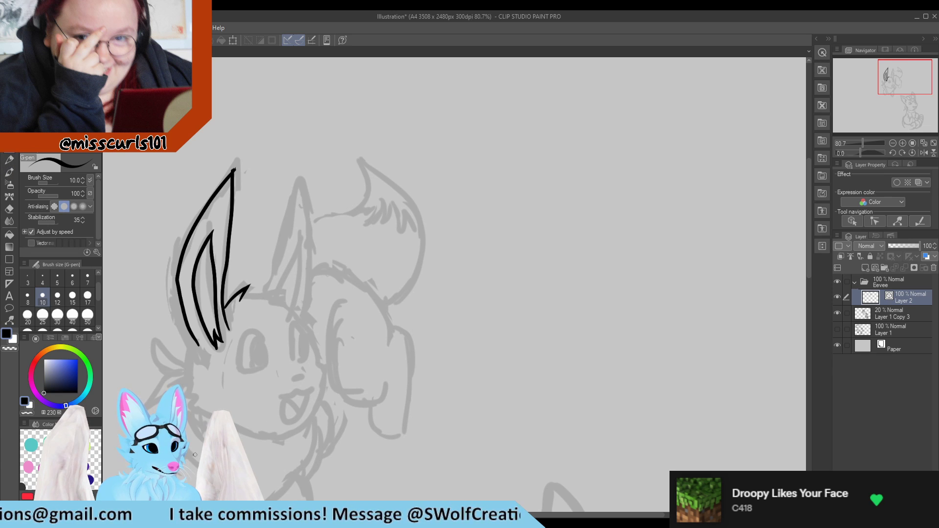
{"action": "scroll", "coordinate": [323, 385], "scroll_direction": "down", "scroll_amount": 3}
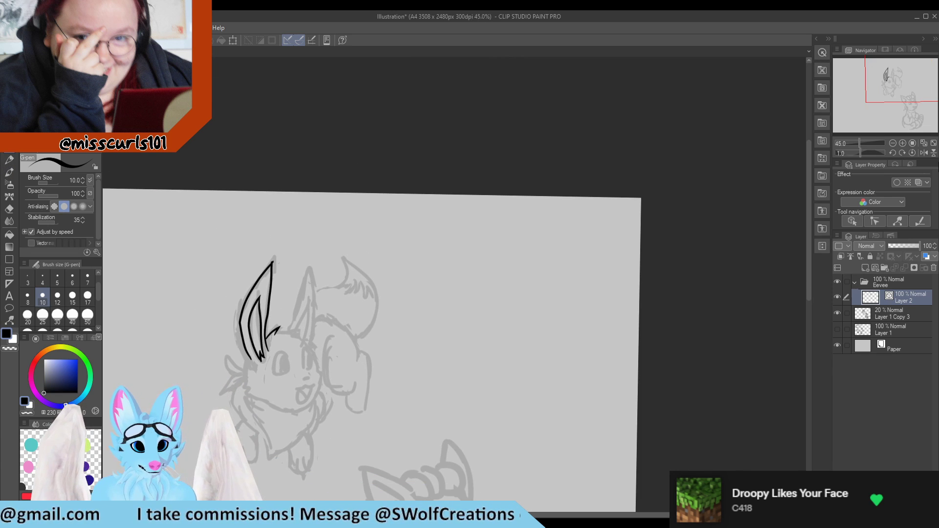
{"action": "left_click", "coordinate": [912, 153]}
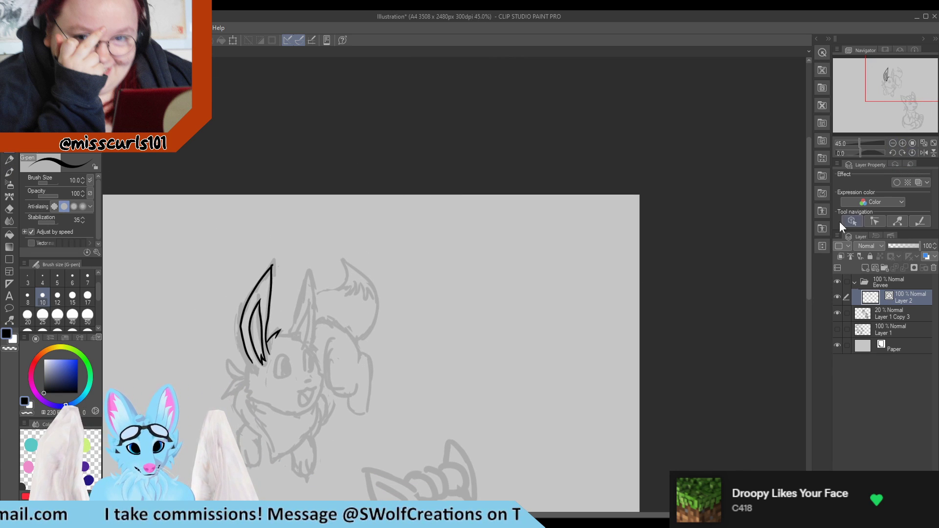
{"action": "scroll", "coordinate": [395, 272], "scroll_direction": "up", "scroll_amount": 2}
{"action": "scroll", "coordinate": [395, 272], "scroll_direction": "up", "scroll_amount": 3}
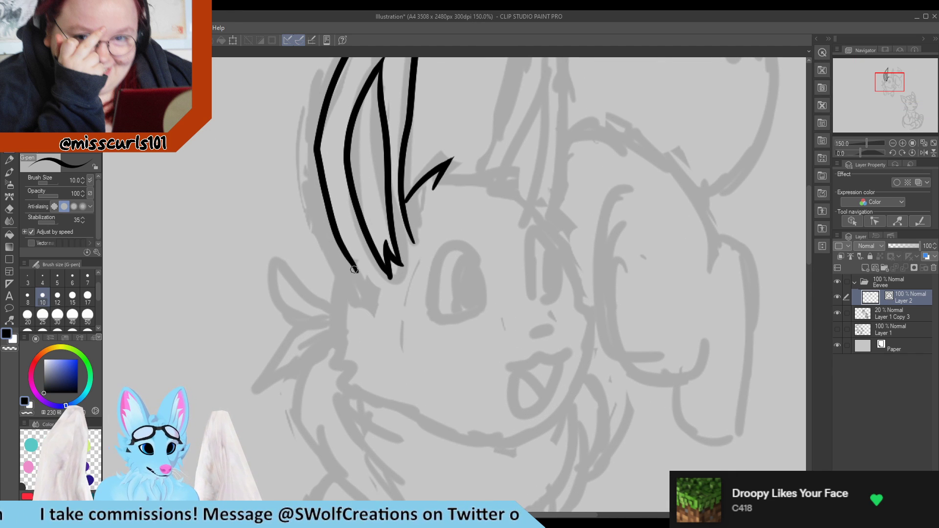
{"action": "mouse_move", "coordinate": [355, 255]}
{"action": "left_mouse_down"}
{"action": "mouse_move", "coordinate": [328, 352]}
{"action": "mouse_move", "coordinate": [350, 348]}
{"action": "mouse_move", "coordinate": [323, 357]}
{"action": "mouse_move", "coordinate": [354, 342]}
{"action": "left_mouse_up"}
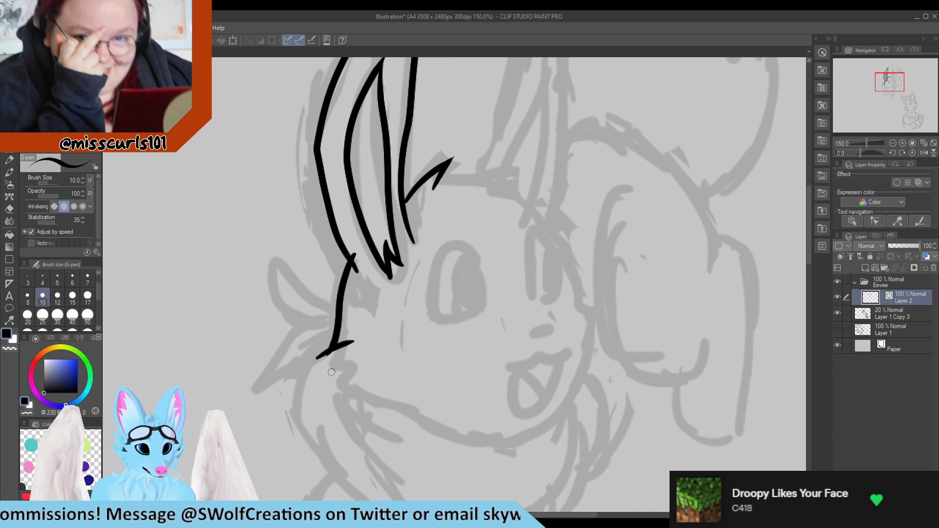
{"action": "key", "text": "ctrl+z"}
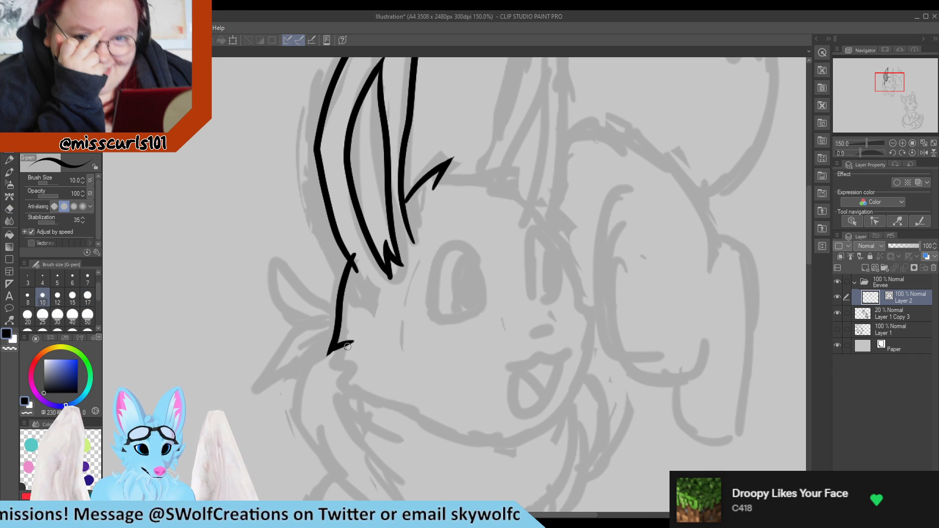
Step: Ink the zigzag cheek fur tufts below the side of the head and erase the overshooting stroke ends
{"action": "mouse_move", "coordinate": [348, 345]}
{"action": "left_mouse_down"}
{"action": "mouse_move", "coordinate": [328, 369]}
{"action": "mouse_move", "coordinate": [364, 377]}
{"action": "mouse_move", "coordinate": [324, 362]}
{"action": "mouse_move", "coordinate": [335, 391]}
{"action": "left_mouse_up"}
{"action": "key", "text": "e"}
{"action": "key", "text": "p"}
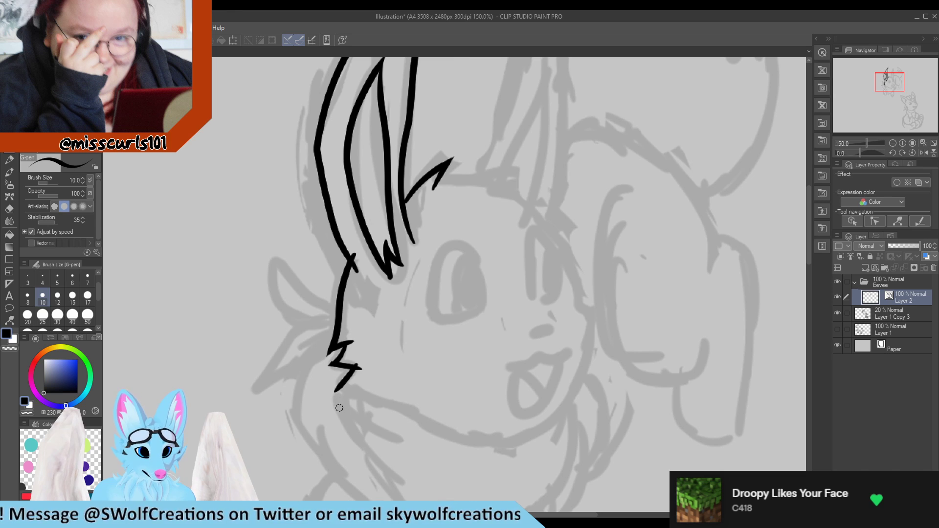
{"action": "key", "text": "e"}
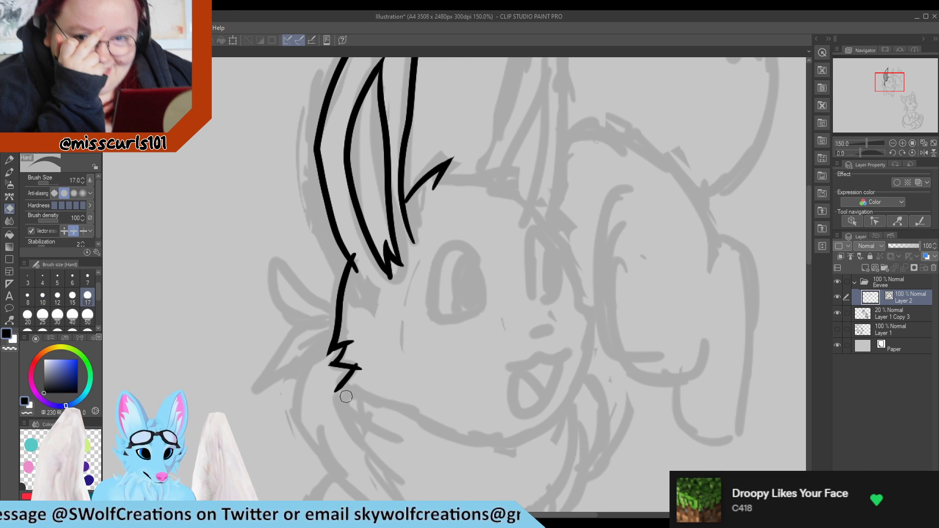
{"action": "key", "text": "p"}
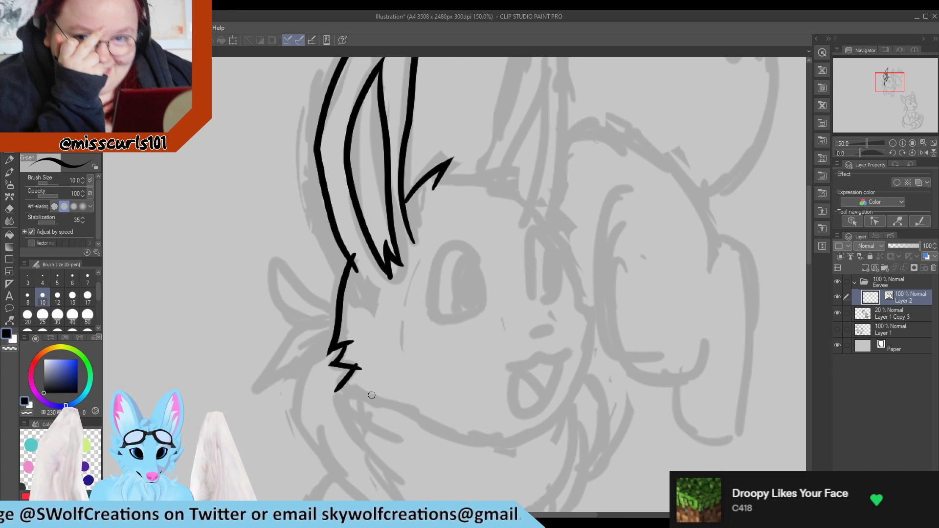
Step: Ink the jawline from the lowest cheek tuft around the chin up to the muzzle tip and trim its overlapping ends
{"action": "mouse_move", "coordinate": [578, 308]}
{"action": "left_mouse_down"}
{"action": "mouse_move", "coordinate": [593, 311]}
{"action": "mouse_move", "coordinate": [592, 327]}
{"action": "mouse_move", "coordinate": [539, 431]}
{"action": "mouse_move", "coordinate": [468, 442]}
{"action": "mouse_move", "coordinate": [346, 390]}
{"action": "mouse_move", "coordinate": [279, 376]}
{"action": "mouse_move", "coordinate": [293, 413]}
{"action": "left_mouse_up"}
{"action": "key", "text": "e"}
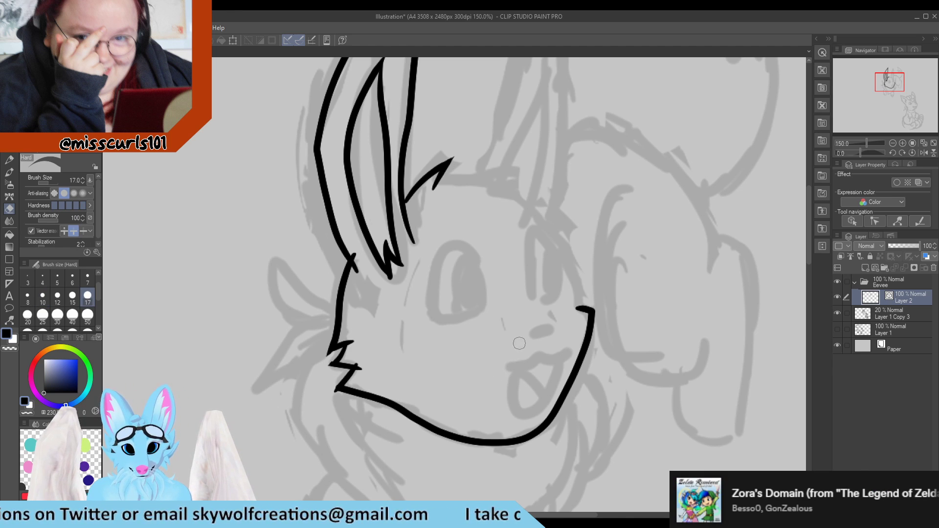
{"action": "key", "text": "p"}
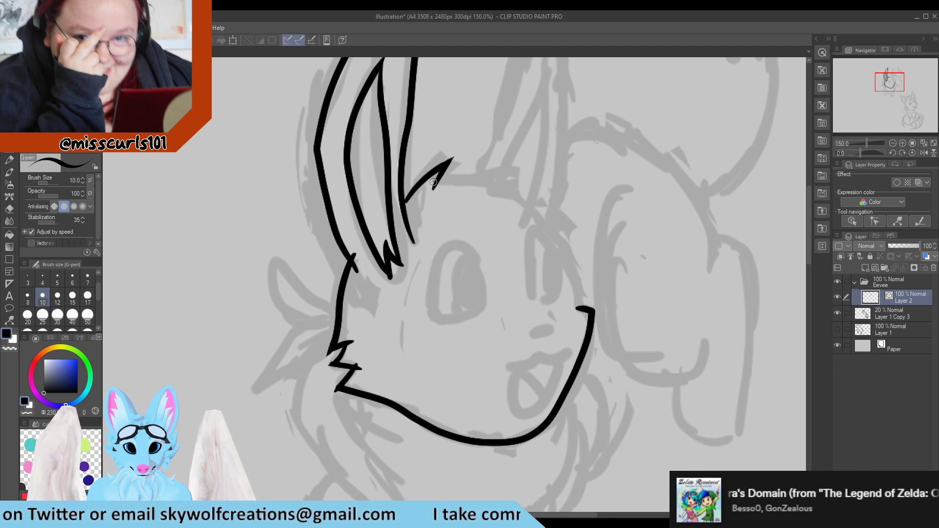
Step: Ink the top of the head from the left hair tuft to a pointed tuft on the forehead, erasing the overshoots
{"action": "mouse_move", "coordinate": [432, 183]}
{"action": "left_mouse_down"}
{"action": "mouse_move", "coordinate": [489, 175]}
{"action": "mouse_move", "coordinate": [510, 184]}
{"action": "left_mouse_up"}
{"action": "key", "text": "e"}
{"action": "left_click_drag", "start_coordinate": [435, 185], "coordinate": [430, 190]}
{"action": "key", "text": "p"}
{"action": "left_click_drag", "start_coordinate": [507, 184], "coordinate": [483, 190]}
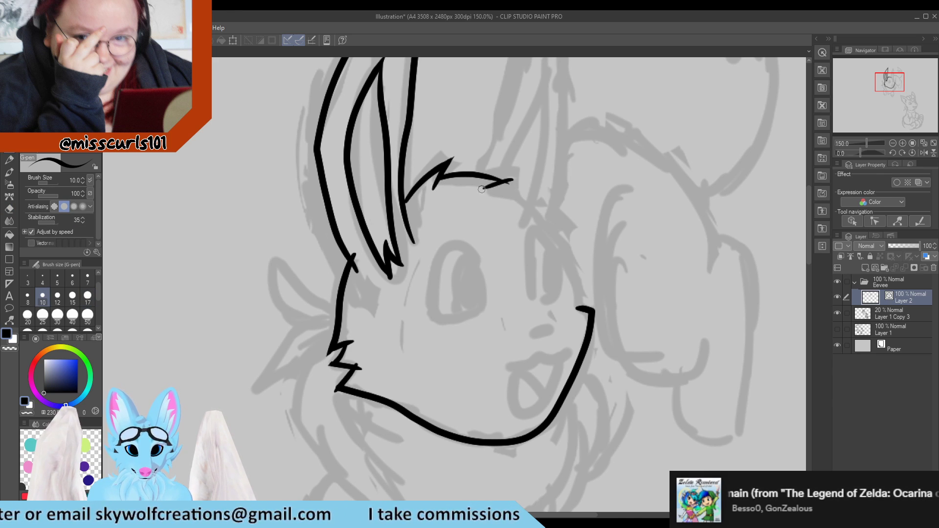
{"action": "key", "text": "e"}
{"action": "key", "text": "p"}
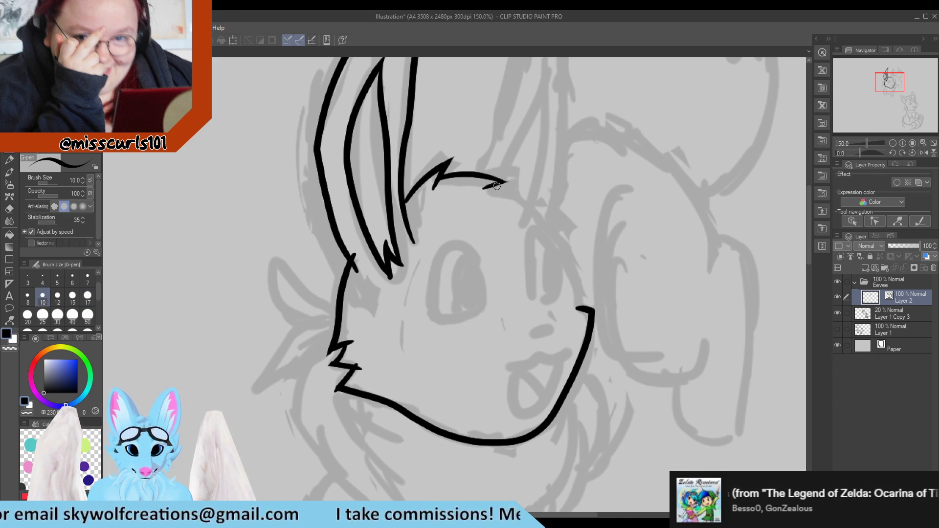
Step: Add a second forehead fur tuft, then ink the face contour down to the muzzle along with a solid black nose
{"action": "mouse_move", "coordinate": [489, 186]}
{"action": "left_mouse_down"}
{"action": "mouse_move", "coordinate": [530, 185]}
{"action": "mouse_move", "coordinate": [498, 195]}
{"action": "mouse_move", "coordinate": [512, 198]}
{"action": "mouse_move", "coordinate": [535, 193]}
{"action": "left_mouse_up"}
{"action": "key", "text": "e"}
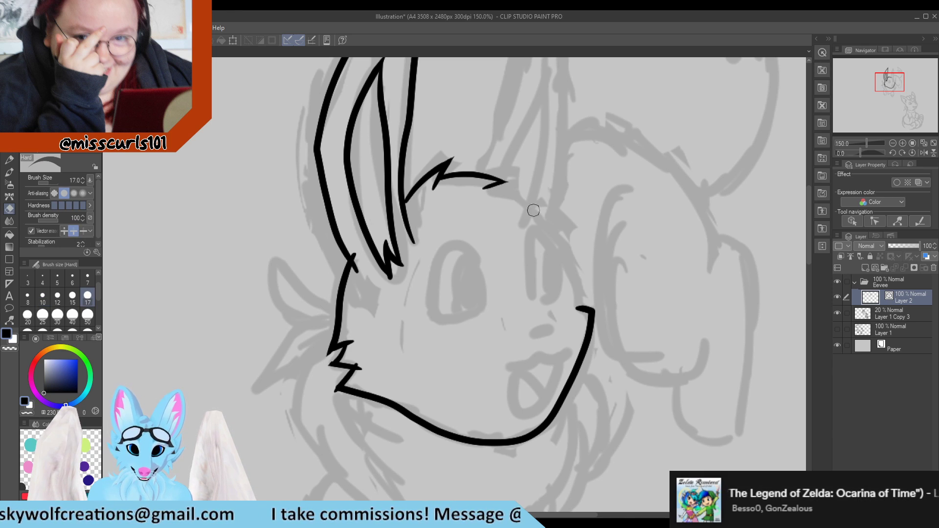
{"action": "key", "text": "p"}
{"action": "key", "text": "ctrl+z"}
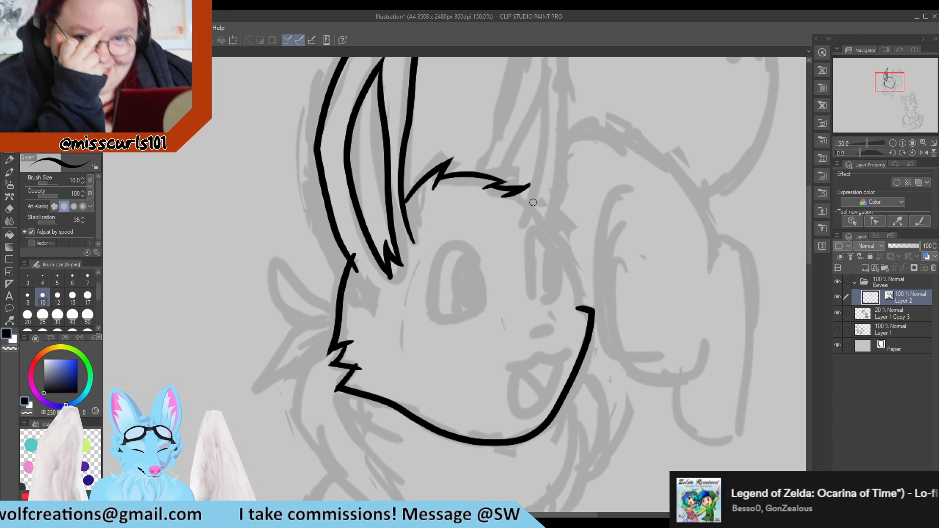
{"action": "key", "text": "e"}
{"action": "key", "text": "p"}
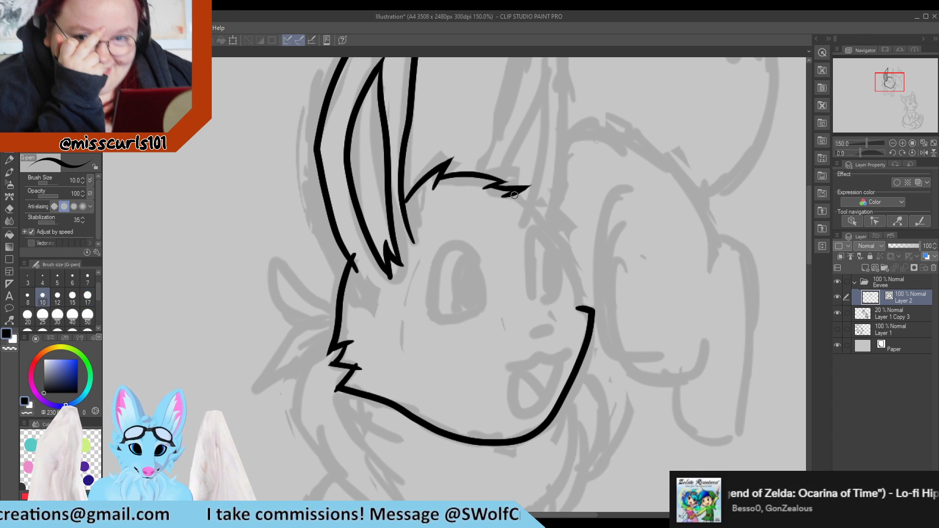
{"action": "mouse_move", "coordinate": [512, 195]}
{"action": "left_mouse_down"}
{"action": "mouse_move", "coordinate": [549, 232]}
{"action": "mouse_move", "coordinate": [569, 280]}
{"action": "mouse_move", "coordinate": [574, 310]}
{"action": "mouse_move", "coordinate": [539, 328]}
{"action": "mouse_move", "coordinate": [558, 327]}
{"action": "left_mouse_up"}
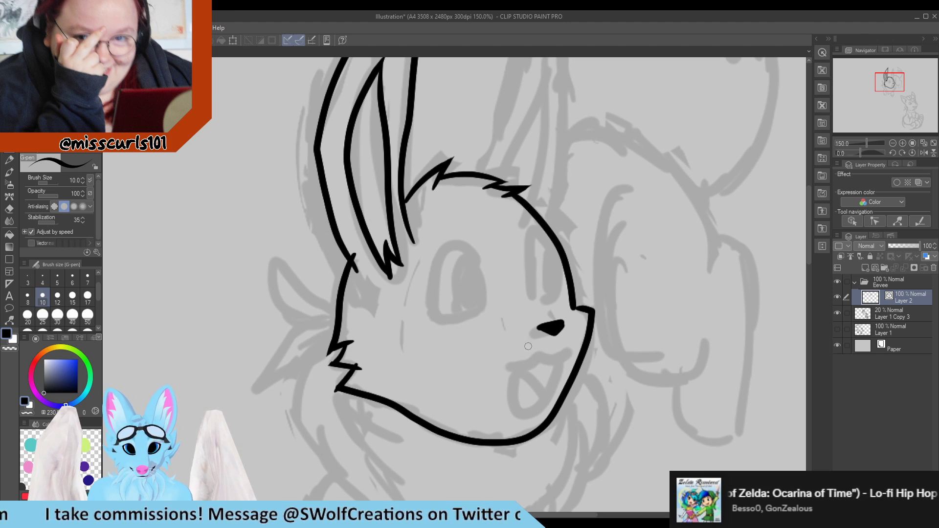
Step: Ink the right ear's inner edge from the top of the head up to the ear tip
{"action": "scroll", "coordinate": [482, 198], "scroll_direction": "down", "scroll_amount": 12}
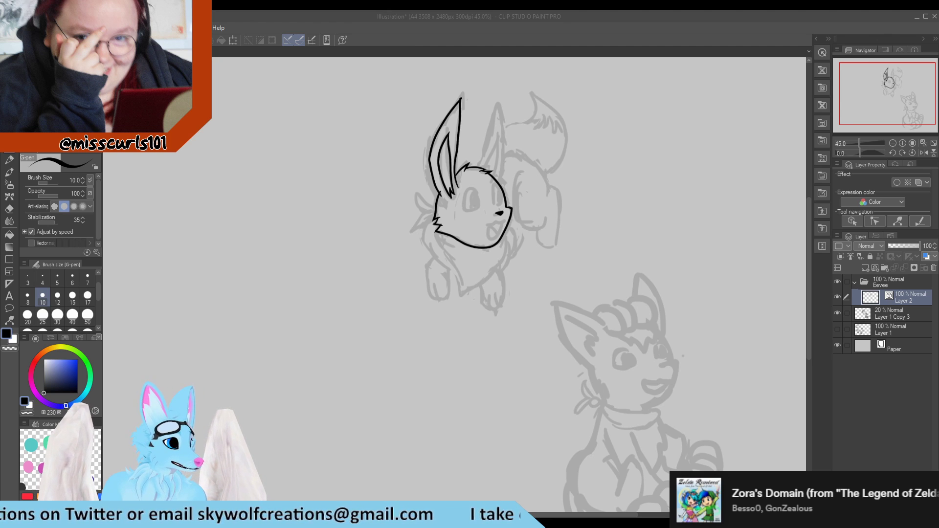
{"action": "scroll", "coordinate": [538, 203], "scroll_direction": "down", "scroll_amount": 1}
{"action": "scroll", "coordinate": [520, 172], "scroll_direction": "up", "scroll_amount": 3}
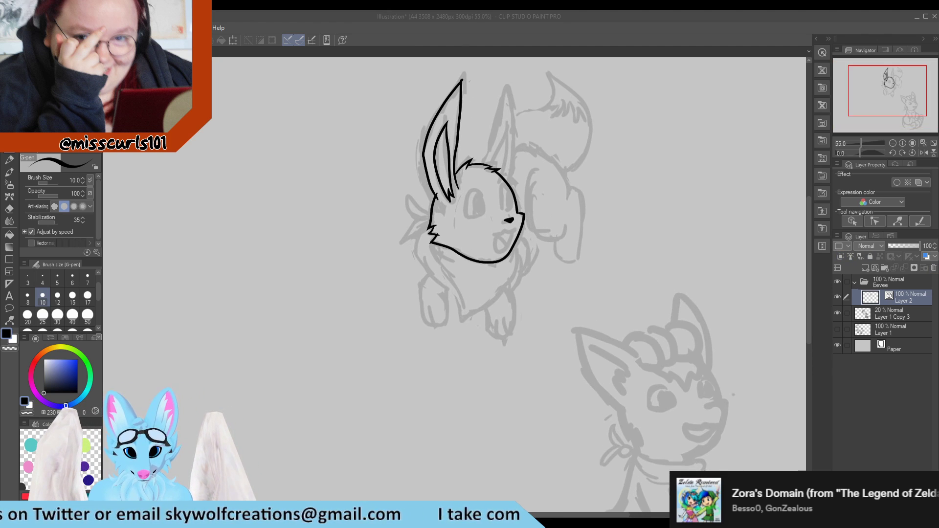
{"action": "scroll", "coordinate": [527, 99], "scroll_direction": "up", "scroll_amount": 4}
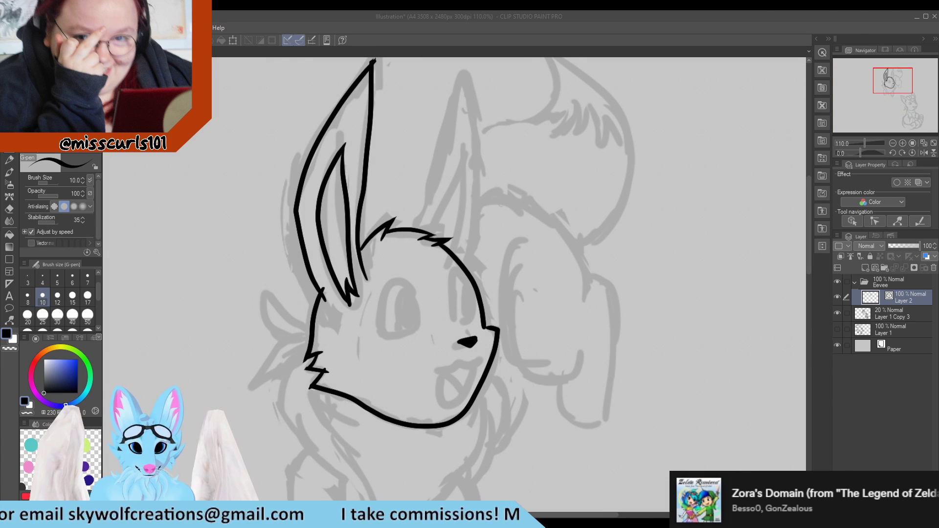
{"action": "mouse_move", "coordinate": [419, 230]}
{"action": "left_mouse_down"}
{"action": "mouse_move", "coordinate": [426, 176]}
{"action": "mouse_move", "coordinate": [470, 77]}
{"action": "mouse_move", "coordinate": [499, 49]}
{"action": "left_mouse_up"}
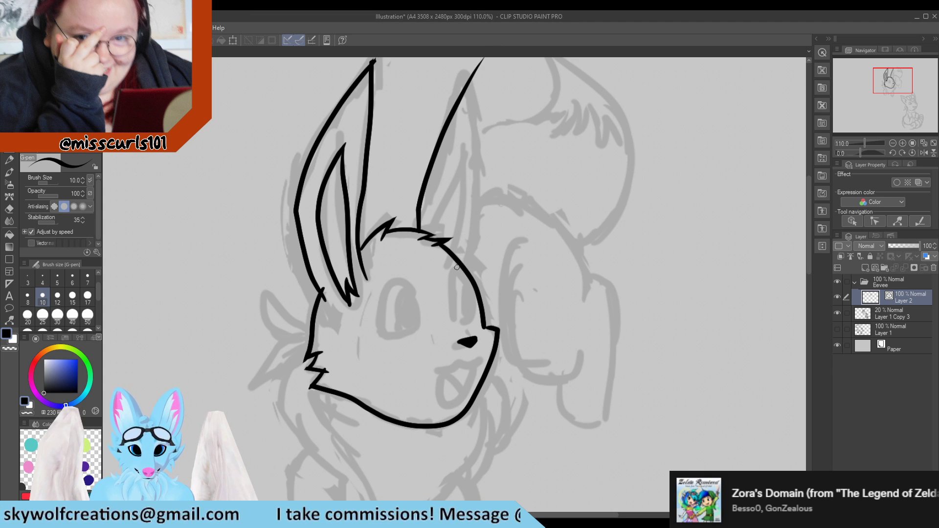
{"action": "mouse_move", "coordinate": [457, 267]}
{"action": "left_mouse_down"}
{"action": "mouse_move", "coordinate": [490, 212]}
{"action": "mouse_move", "coordinate": [486, 55]}
{"action": "left_mouse_up"}
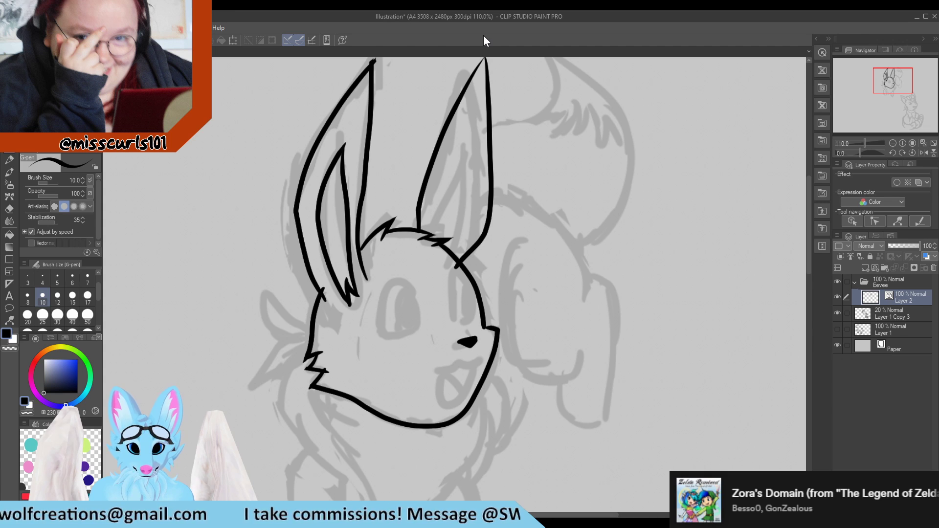
{"action": "scroll", "coordinate": [514, 356], "scroll_direction": "down", "scroll_amount": 6}
{"action": "scroll", "coordinate": [530, 274], "scroll_direction": "up", "scroll_amount": 6}
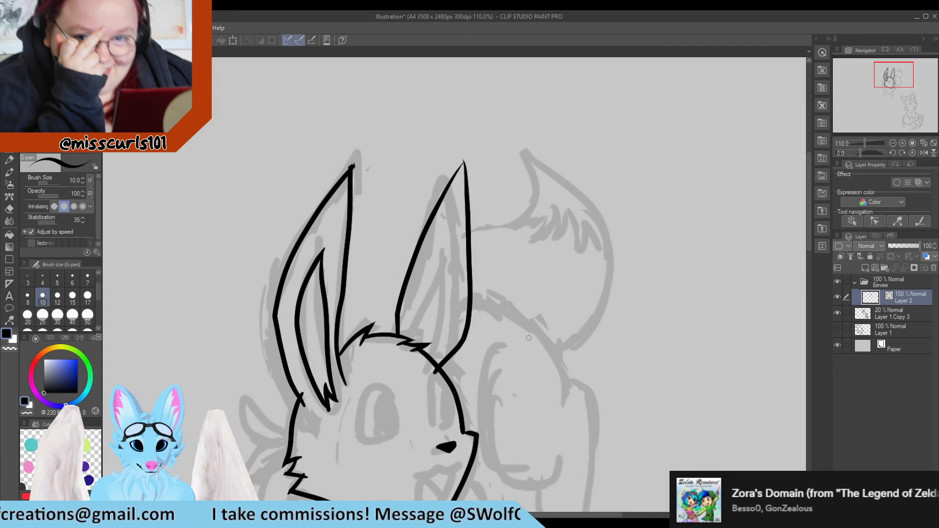
{"action": "key", "text": "ctrl+z"}
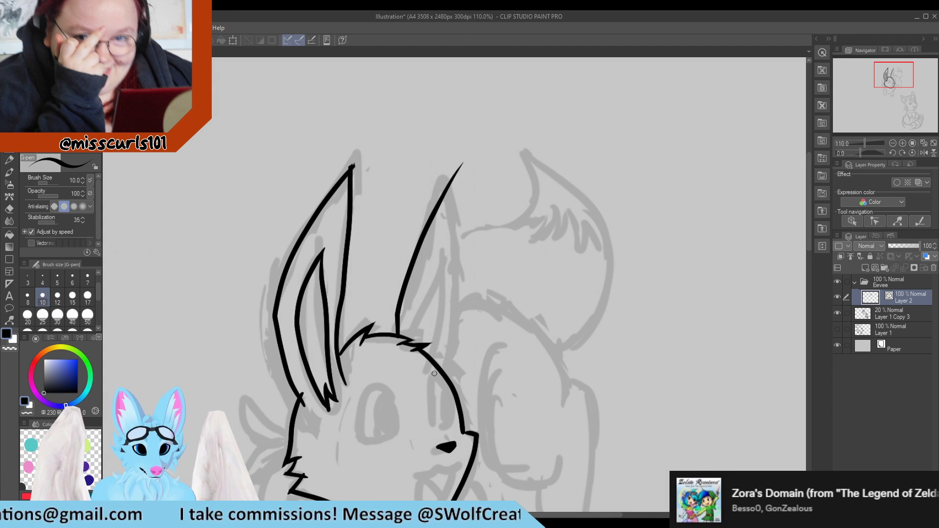
Step: Ink the right ear's outer edge from the forehead to the tip and erase the crossing line ends at the tip
{"action": "mouse_move", "coordinate": [435, 376]}
{"action": "left_mouse_down"}
{"action": "mouse_move", "coordinate": [459, 327]}
{"action": "mouse_move", "coordinate": [463, 287]}
{"action": "mouse_move", "coordinate": [458, 205]}
{"action": "mouse_move", "coordinate": [443, 137]}
{"action": "left_mouse_up"}
{"action": "key", "text": "w"}
{"action": "left_click", "coordinate": [443, 190]}
{"action": "key", "text": "p"}
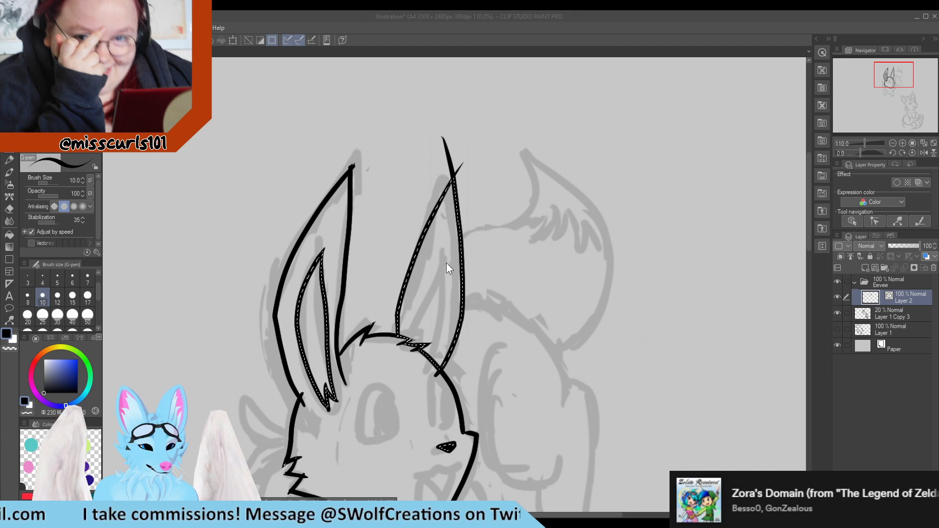
{"action": "key", "text": "ctrl+d"}
{"action": "key", "text": "e"}
{"action": "left_click_drag", "start_coordinate": [474, 166], "coordinate": [425, 177]}
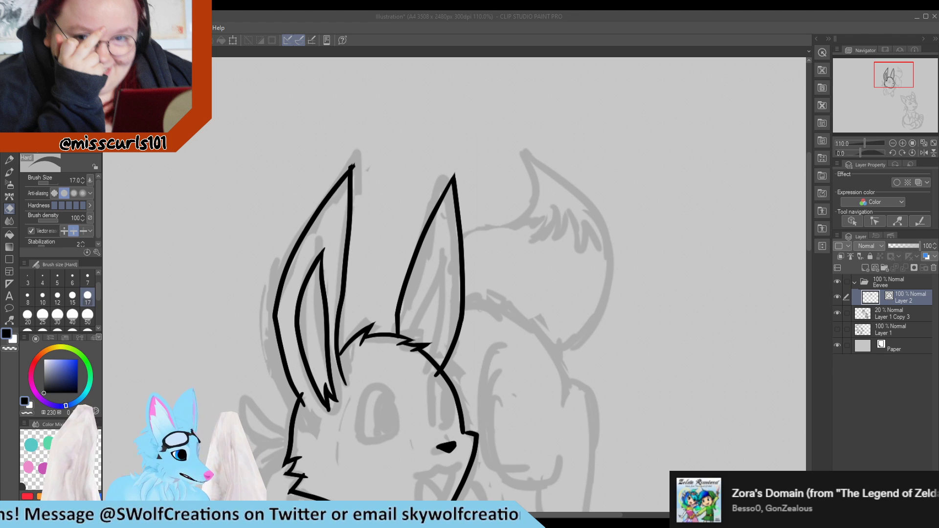
Step: Inspect the inked head and ears against the faded sketch at different magnifications
{"action": "scroll", "coordinate": [614, 101], "scroll_direction": "down", "scroll_amount": 3}
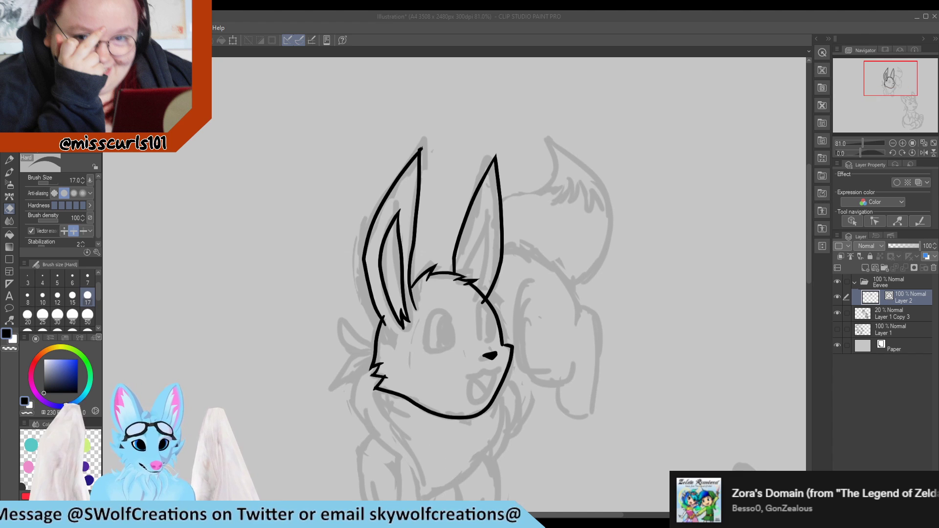
{"action": "scroll", "coordinate": [521, 249], "scroll_direction": "up", "scroll_amount": 2}
{"action": "scroll", "coordinate": [348, 202], "scroll_direction": "down", "scroll_amount": 2}
{"action": "scroll", "coordinate": [381, 209], "scroll_direction": "up", "scroll_amount": 5}
{"action": "scroll", "coordinate": [346, 165], "scroll_direction": "down", "scroll_amount": 4}
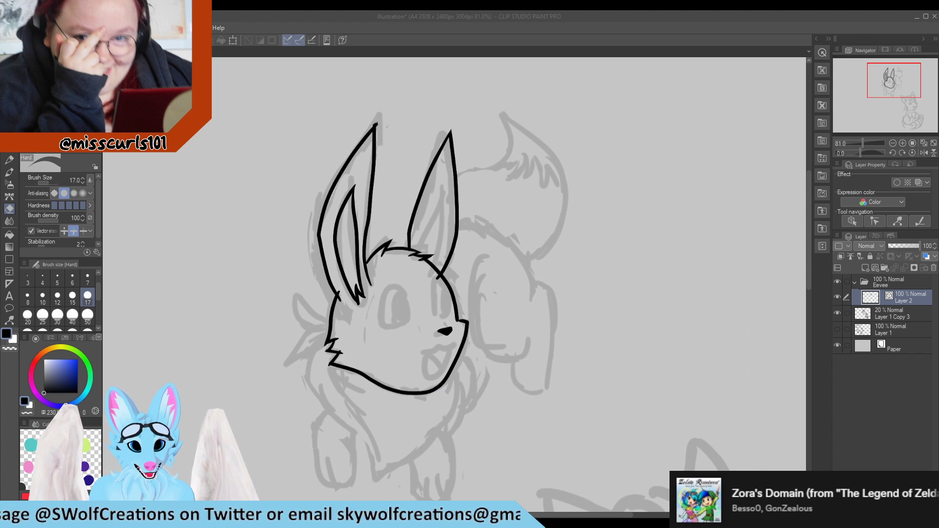
{"action": "scroll", "coordinate": [372, 457], "scroll_direction": "up", "scroll_amount": 1}
{"action": "scroll", "coordinate": [166, 323], "scroll_direction": "down", "scroll_amount": 2}
{"action": "scroll", "coordinate": [277, 467], "scroll_direction": "up", "scroll_amount": 3}
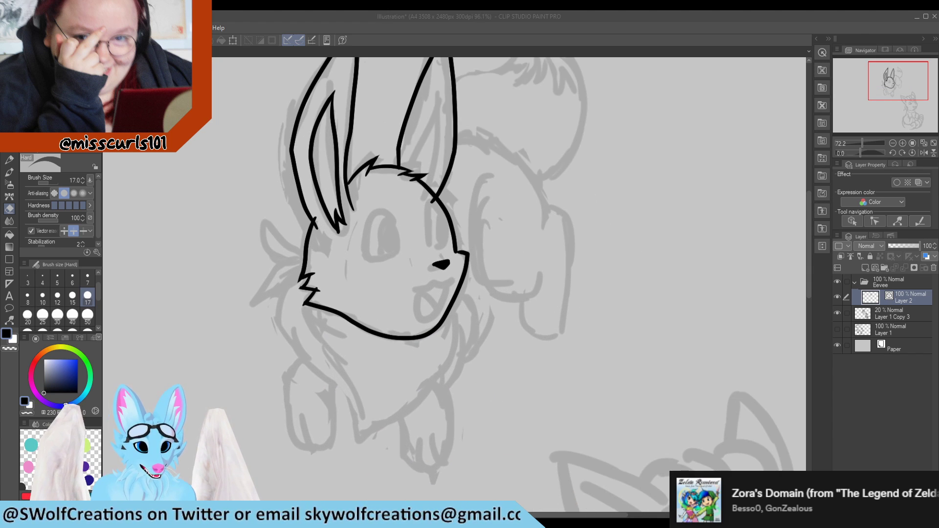
{"action": "scroll", "coordinate": [421, 304], "scroll_direction": "up", "scroll_amount": 1}
{"action": "scroll", "coordinate": [381, 310], "scroll_direction": "up", "scroll_amount": 3}
{"action": "scroll", "coordinate": [359, 323], "scroll_direction": "down", "scroll_amount": 4}
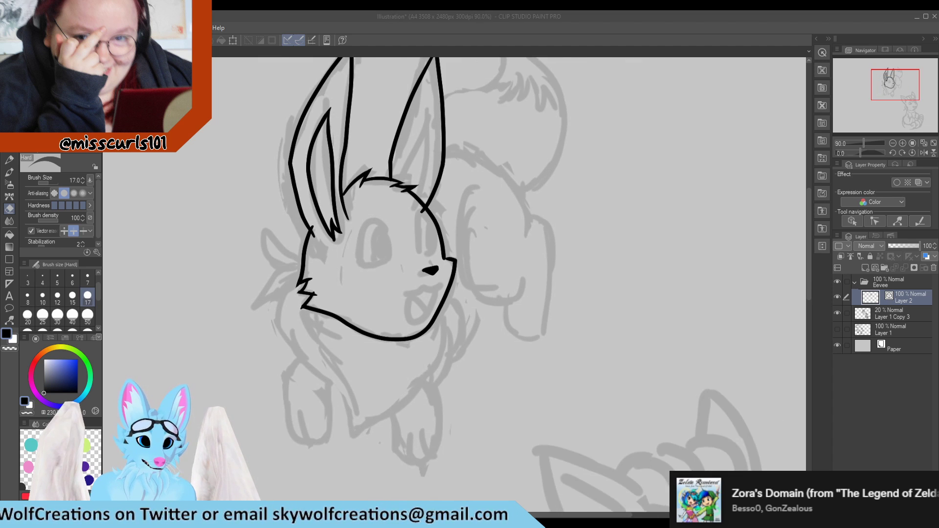
Step: Ink the open mouth below the nose with the G-pen, drawing the curved upper lip and the rounded lower jaw opening
{"action": "scroll", "coordinate": [384, 213], "scroll_direction": "up", "scroll_amount": 4}
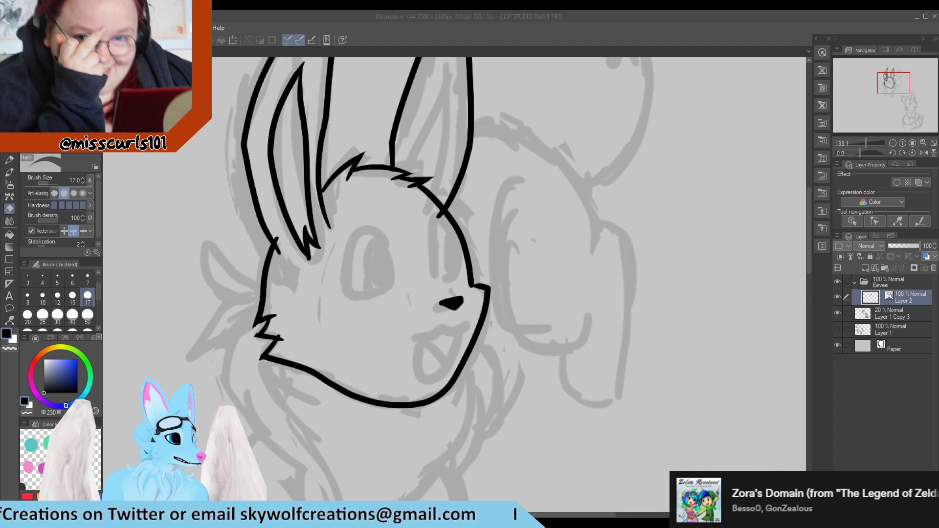
{"action": "scroll", "coordinate": [257, 329], "scroll_direction": "down", "scroll_amount": 1}
{"action": "scroll", "coordinate": [416, 250], "scroll_direction": "up", "scroll_amount": 4}
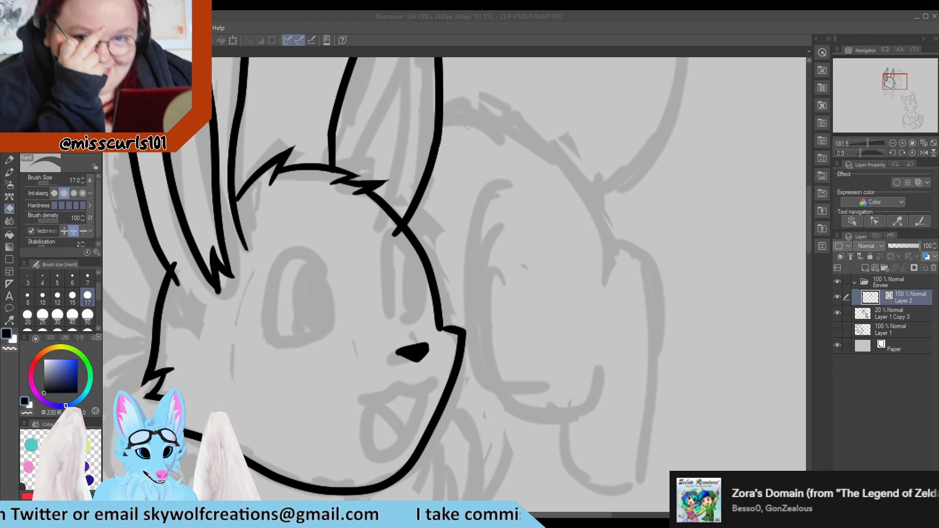
{"action": "left_click", "coordinate": [357, 395]}
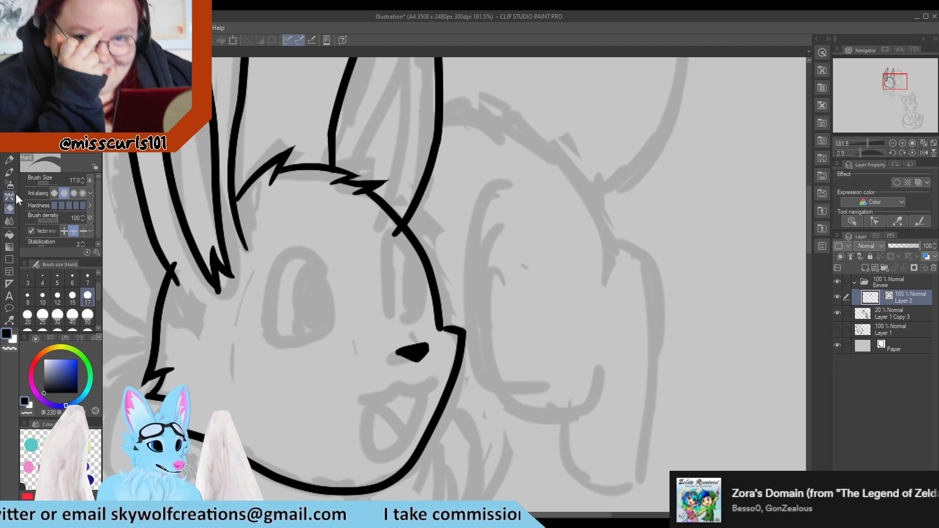
{"action": "left_click", "coordinate": [8, 160]}
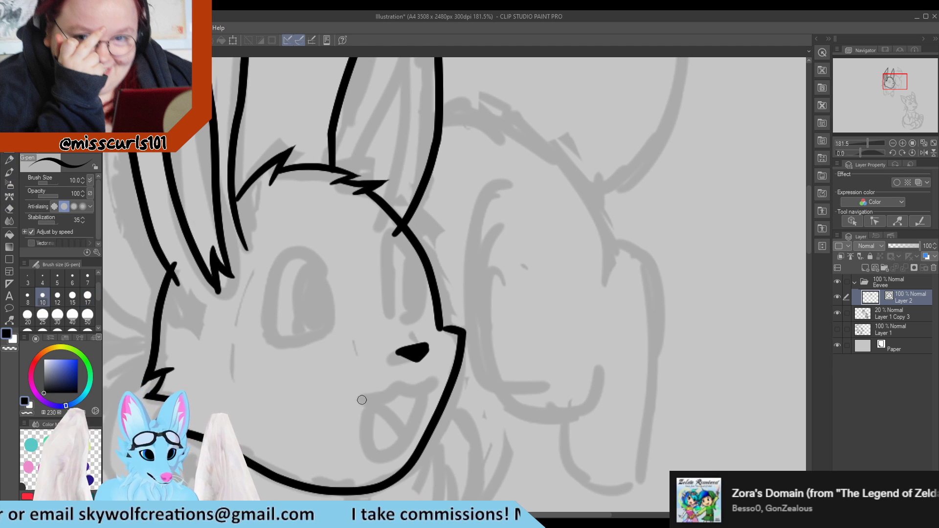
{"action": "mouse_move", "coordinate": [357, 399]}
{"action": "left_mouse_down"}
{"action": "mouse_move", "coordinate": [442, 370]}
{"action": "mouse_move", "coordinate": [397, 392]}
{"action": "mouse_move", "coordinate": [379, 387]}
{"action": "mouse_move", "coordinate": [390, 440]}
{"action": "mouse_move", "coordinate": [405, 437]}
{"action": "mouse_move", "coordinate": [431, 382]}
{"action": "left_mouse_up"}
{"action": "key", "text": "ctrl+z"}
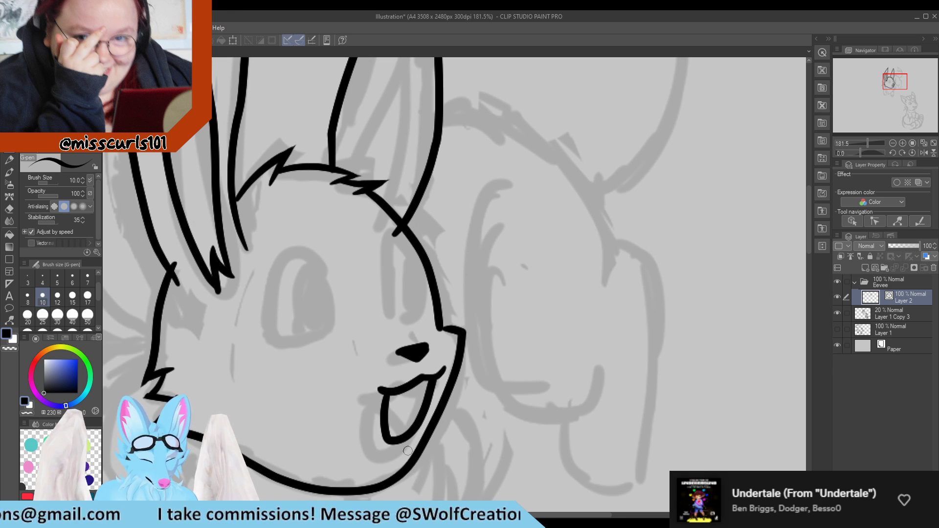
Step: Ink tall oval outlines for both eyes, a wide one for the near eye and a narrow one beside the face contour
{"action": "scroll", "coordinate": [290, 408], "scroll_direction": "down", "scroll_amount": 5}
{"action": "scroll", "coordinate": [290, 352], "scroll_direction": "up", "scroll_amount": 5}
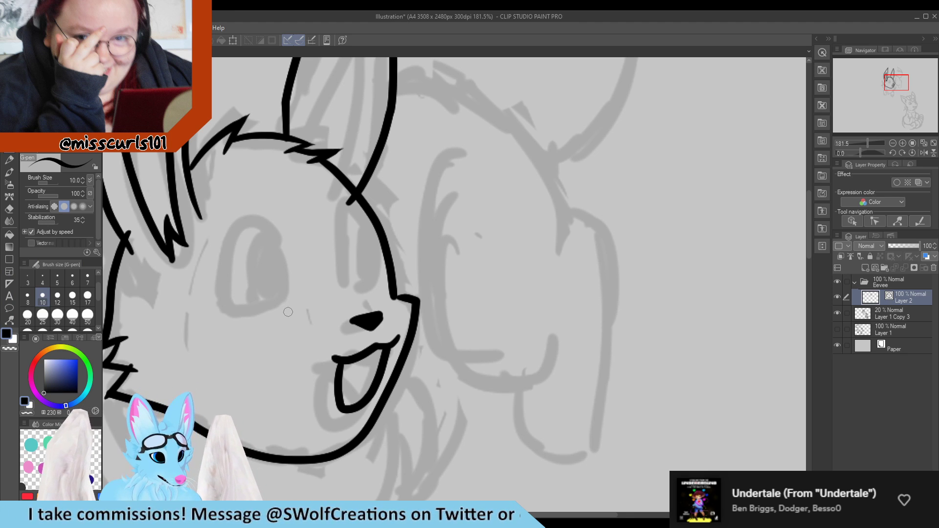
{"action": "mouse_move", "coordinate": [287, 310]}
{"action": "left_mouse_down"}
{"action": "mouse_move", "coordinate": [279, 235]}
{"action": "mouse_move", "coordinate": [265, 216]}
{"action": "mouse_move", "coordinate": [242, 216]}
{"action": "mouse_move", "coordinate": [221, 268]}
{"action": "mouse_move", "coordinate": [226, 304]}
{"action": "mouse_move", "coordinate": [260, 329]}
{"action": "mouse_move", "coordinate": [283, 302]}
{"action": "mouse_move", "coordinate": [283, 264]}
{"action": "mouse_move", "coordinate": [253, 215]}
{"action": "mouse_move", "coordinate": [221, 239]}
{"action": "mouse_move", "coordinate": [225, 312]}
{"action": "mouse_move", "coordinate": [262, 347]}
{"action": "mouse_move", "coordinate": [286, 322]}
{"action": "mouse_move", "coordinate": [286, 283]}
{"action": "left_mouse_up"}
{"action": "key", "text": "ctrl+z"}
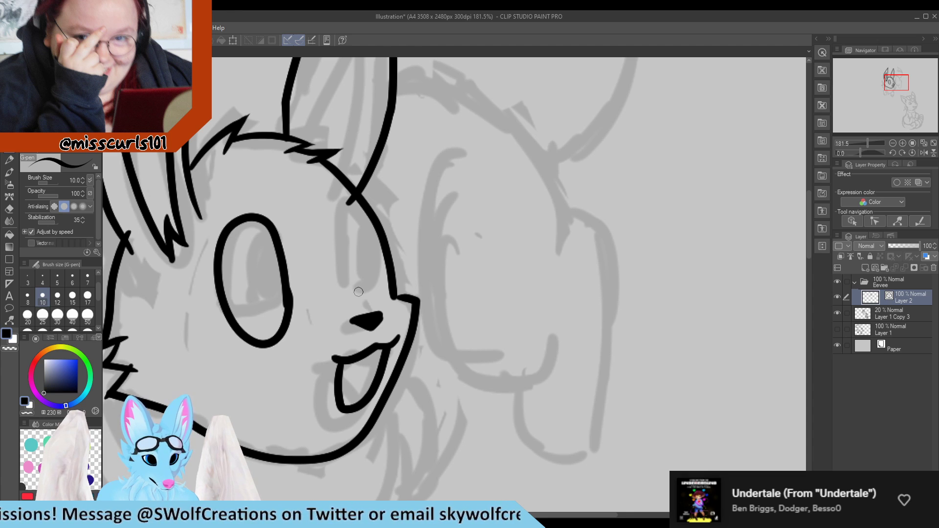
{"action": "mouse_move", "coordinate": [359, 291]}
{"action": "left_mouse_down"}
{"action": "mouse_move", "coordinate": [341, 255]}
{"action": "mouse_move", "coordinate": [348, 209]}
{"action": "mouse_move", "coordinate": [375, 241]}
{"action": "mouse_move", "coordinate": [378, 284]}
{"action": "mouse_move", "coordinate": [366, 297]}
{"action": "mouse_move", "coordinate": [357, 288]}
{"action": "left_mouse_up"}
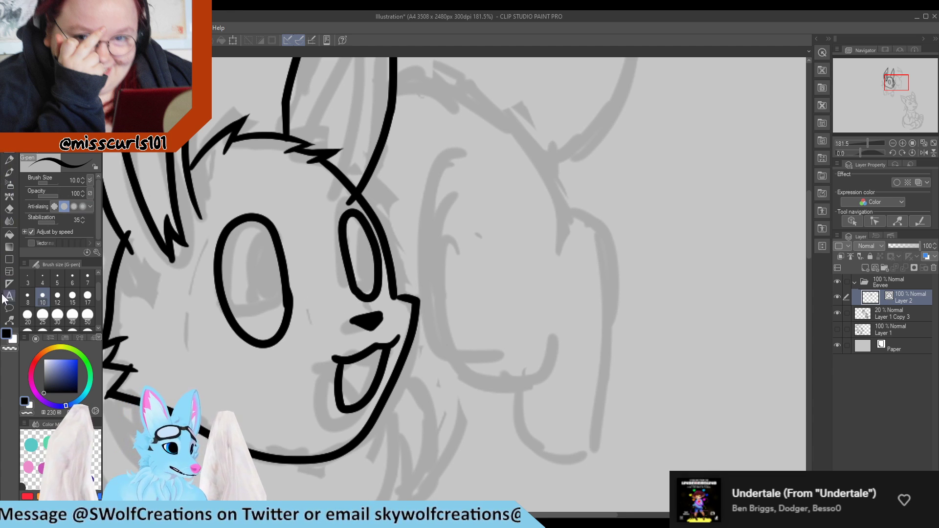
Step: Pull the near eye's lower curve upward and the muzzle tip slightly inward with the Pinch vector line tool
{"action": "left_click", "coordinate": [9, 320]}
{"action": "left_click_drag", "start_coordinate": [264, 344], "coordinate": [266, 330]}
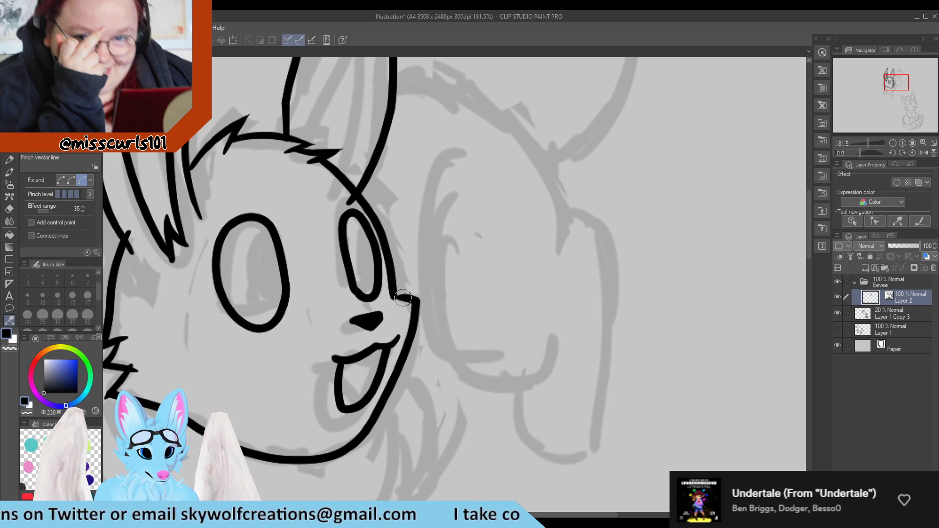
{"action": "left_click_drag", "start_coordinate": [403, 297], "coordinate": [397, 297]}
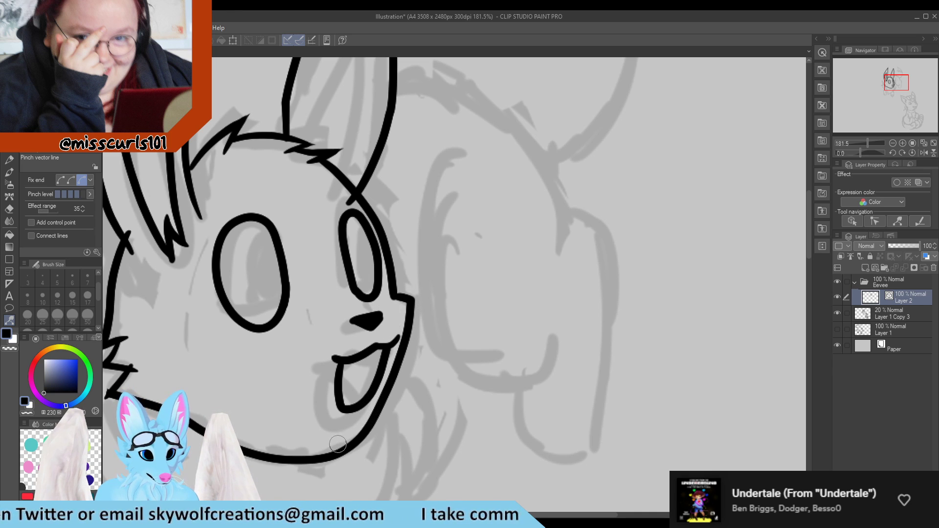
Step: Shift the mouth, nose and muzzle corner lower on the face, then smooth the mouth's inner and lower curves by pinching the lines
{"action": "left_click_drag", "start_coordinate": [339, 357], "coordinate": [326, 375]}
{"action": "left_click_drag", "start_coordinate": [366, 325], "coordinate": [370, 335]}
{"action": "left_click_drag", "start_coordinate": [393, 293], "coordinate": [396, 302]}
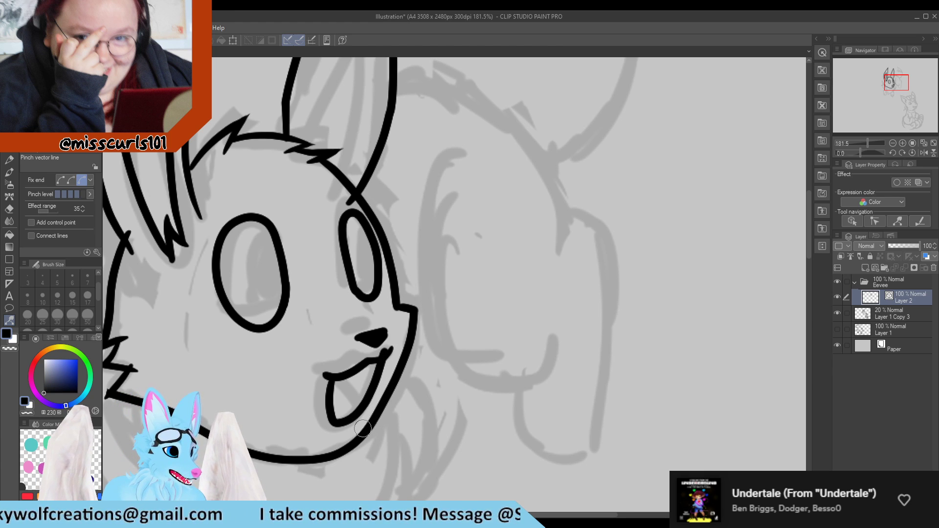
{"action": "left_click_drag", "start_coordinate": [342, 423], "coordinate": [343, 418]}
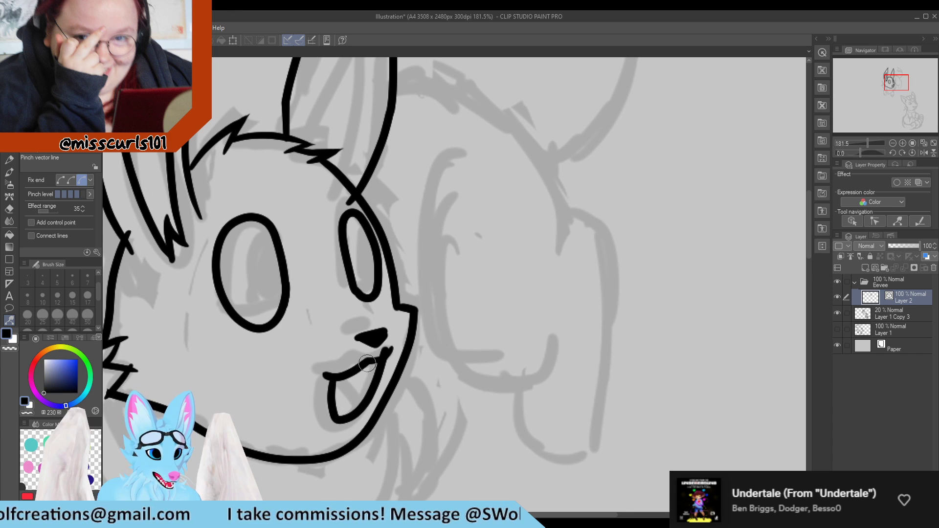
{"action": "left_click_drag", "start_coordinate": [381, 347], "coordinate": [378, 380]}
{"action": "left_click_drag", "start_coordinate": [353, 420], "coordinate": [352, 421]}
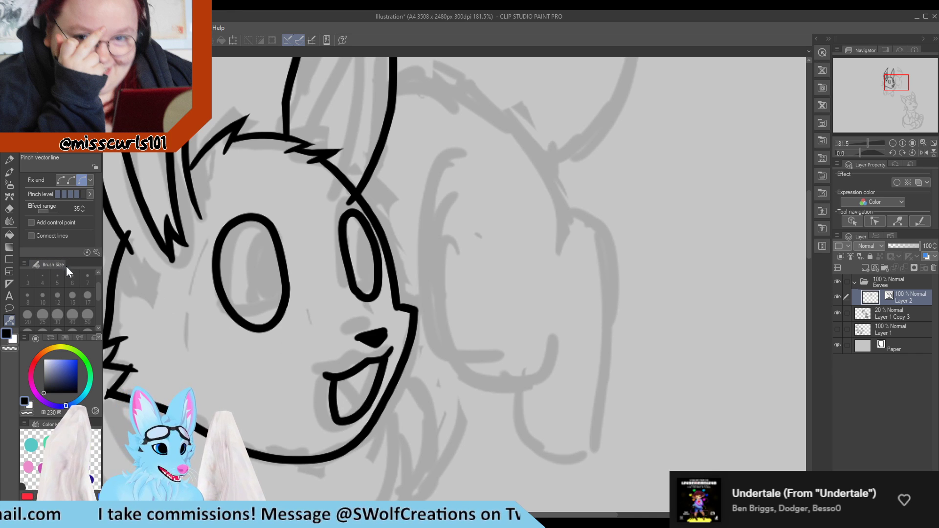
{"action": "left_click_drag", "start_coordinate": [350, 419], "coordinate": [352, 419]}
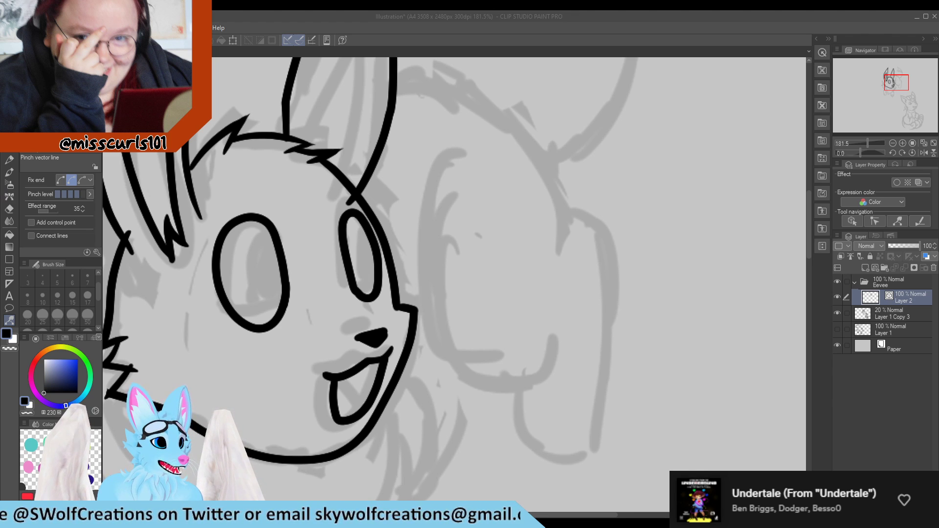
Step: Pinch the nose's lower edge into a slimmer shape and pull the corner where the forehead meets the muzzle outward
{"action": "scroll", "coordinate": [394, 377], "scroll_direction": "up", "scroll_amount": 4}
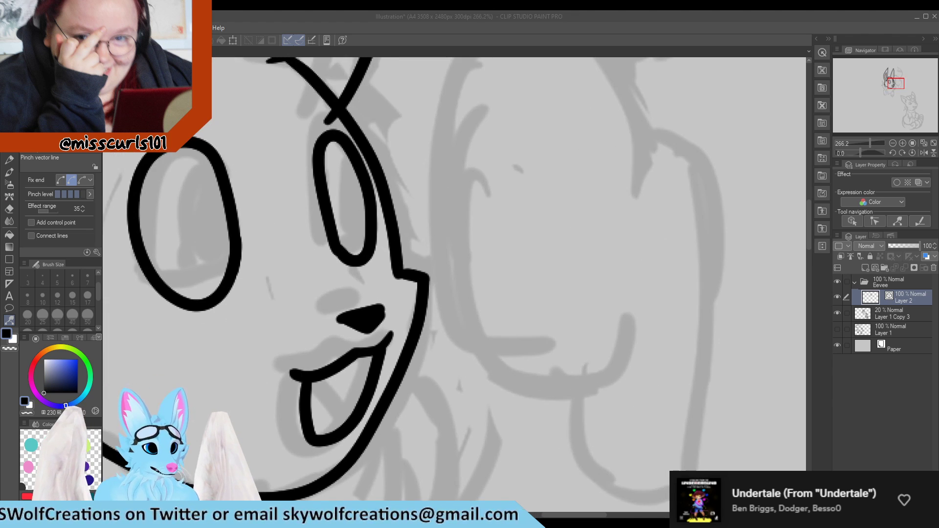
{"action": "left_click_drag", "start_coordinate": [364, 326], "coordinate": [353, 329]}
{"action": "scroll", "coordinate": [346, 347], "scroll_direction": "down", "scroll_amount": 3}
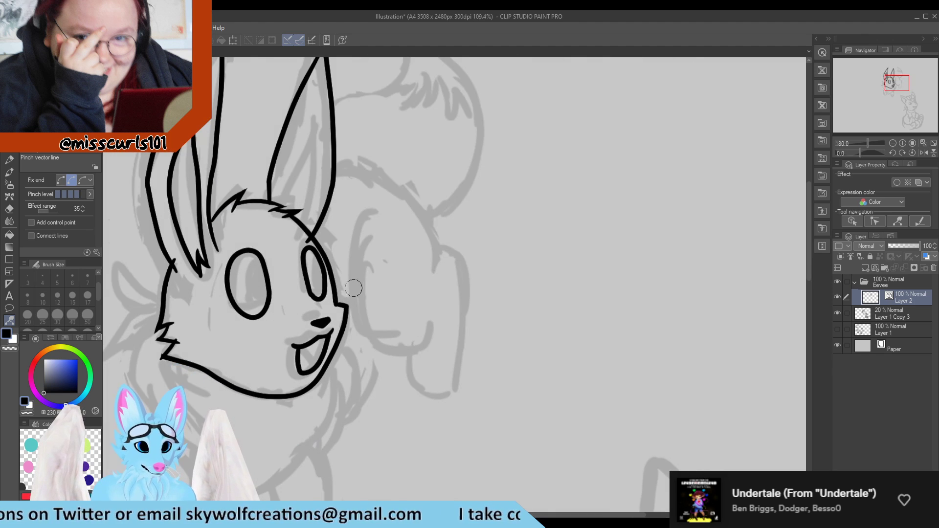
{"action": "scroll", "coordinate": [253, 395], "scroll_direction": "up", "scroll_amount": 1}
{"action": "scroll", "coordinate": [252, 396], "scroll_direction": "up", "scroll_amount": 1}
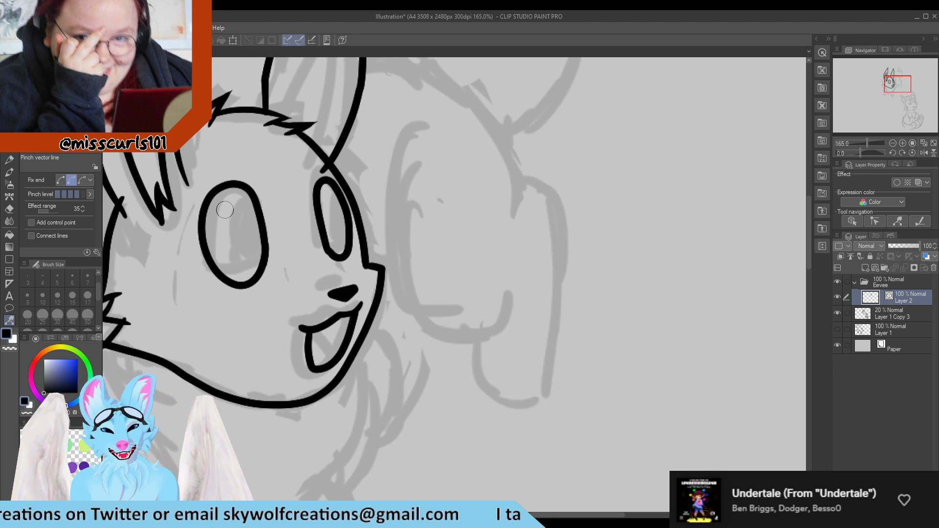
{"action": "scroll", "coordinate": [430, 147], "scroll_direction": "down", "scroll_amount": 9}
{"action": "scroll", "coordinate": [299, 248], "scroll_direction": "up", "scroll_amount": 11}
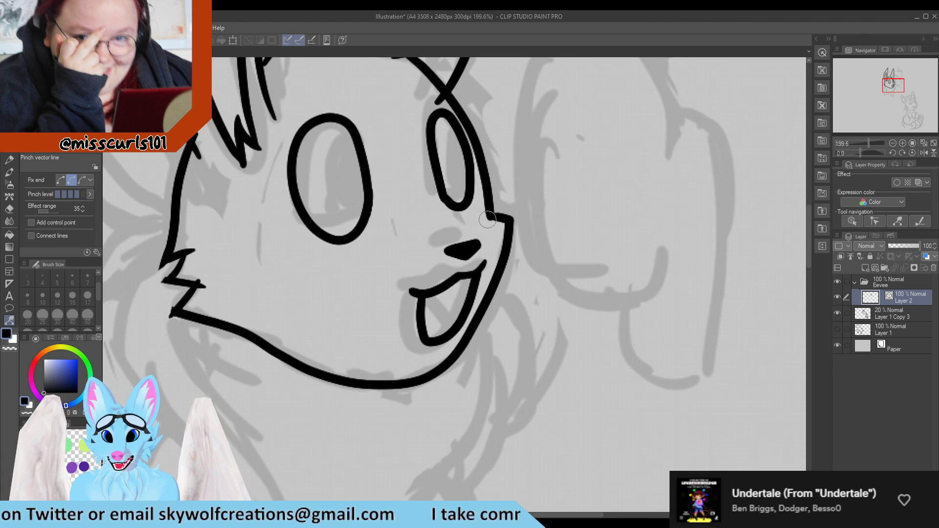
{"action": "left_click_drag", "start_coordinate": [488, 216], "coordinate": [496, 223]}
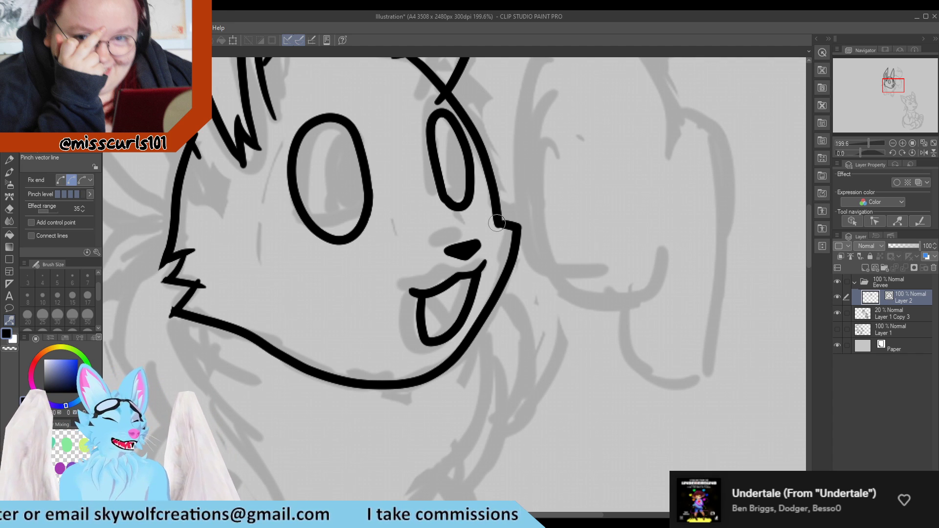
Step: Reshape both eye outlines by slanting the far eye's lower side, lengthening the near eye downward and pulling its outer side inward
{"action": "scroll", "coordinate": [204, 165], "scroll_direction": "down", "scroll_amount": 4}
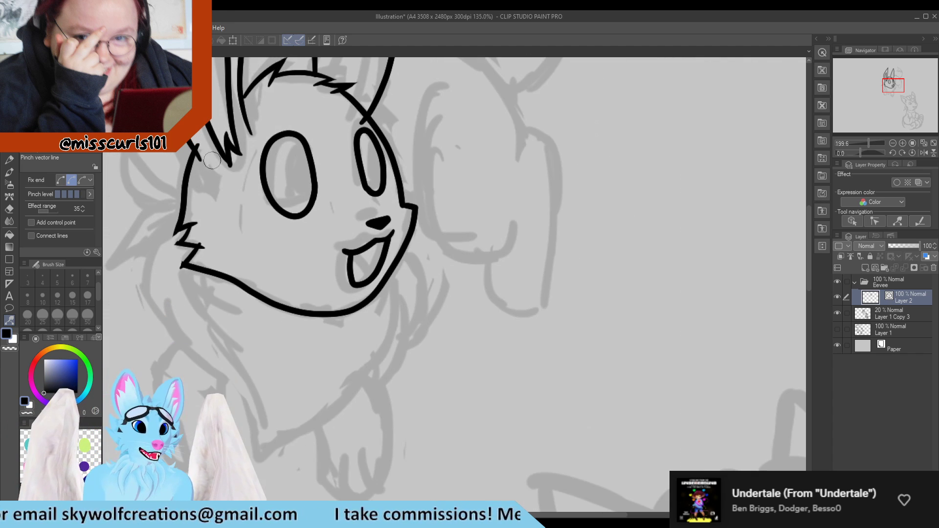
{"action": "scroll", "coordinate": [246, 136], "scroll_direction": "down", "scroll_amount": 3}
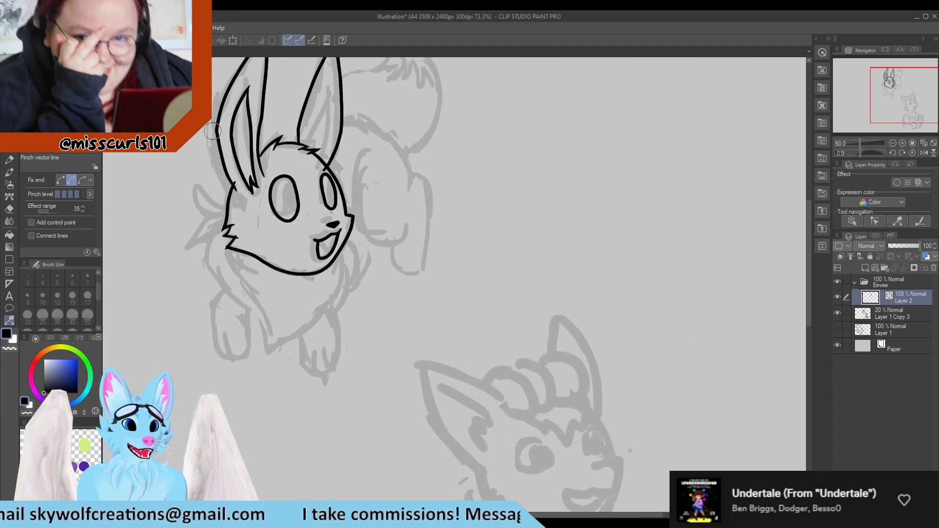
{"action": "scroll", "coordinate": [223, 145], "scroll_direction": "up", "scroll_amount": 3}
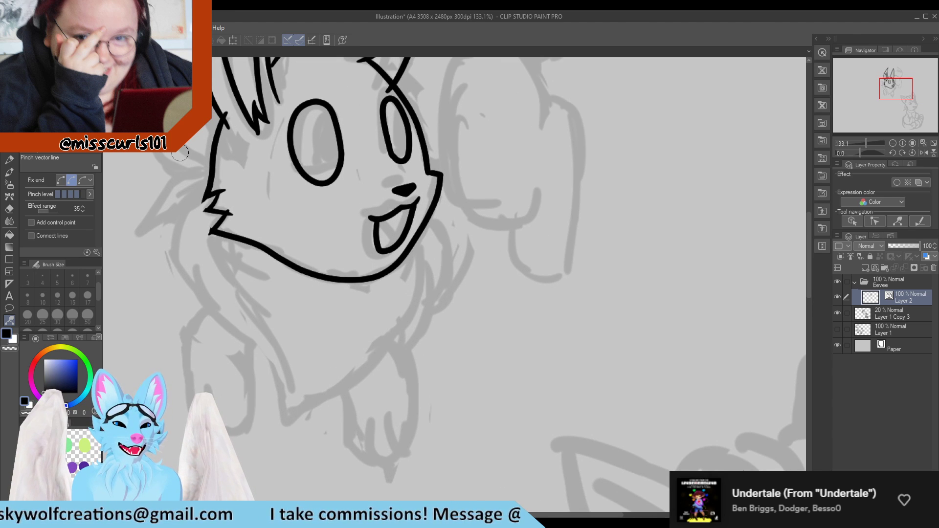
{"action": "scroll", "coordinate": [418, 206], "scroll_direction": "down", "scroll_amount": 5}
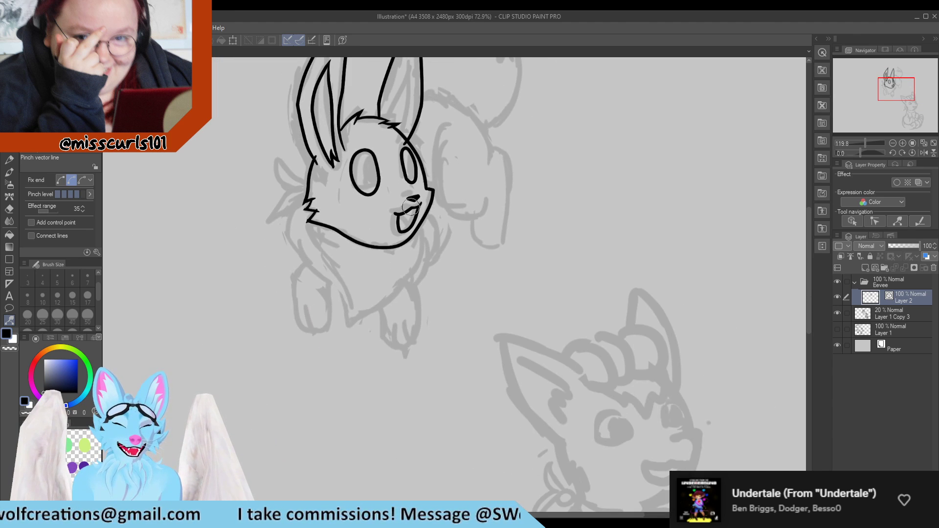
{"action": "scroll", "coordinate": [408, 146], "scroll_direction": "up", "scroll_amount": 4}
{"action": "scroll", "coordinate": [414, 204], "scroll_direction": "up", "scroll_amount": 2}
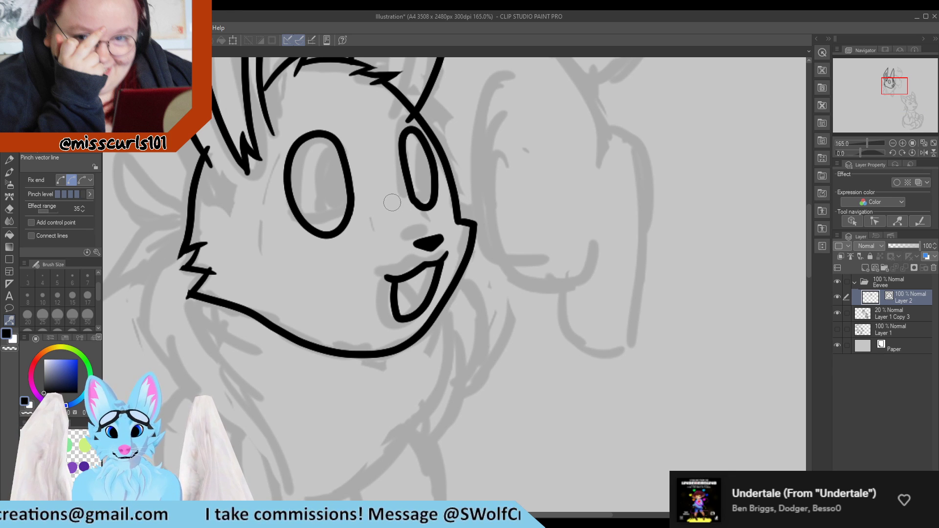
{"action": "left_click_drag", "start_coordinate": [423, 207], "coordinate": [414, 203]}
{"action": "left_click_drag", "start_coordinate": [410, 132], "coordinate": [404, 134]}
{"action": "left_click_drag", "start_coordinate": [425, 209], "coordinate": [428, 210]}
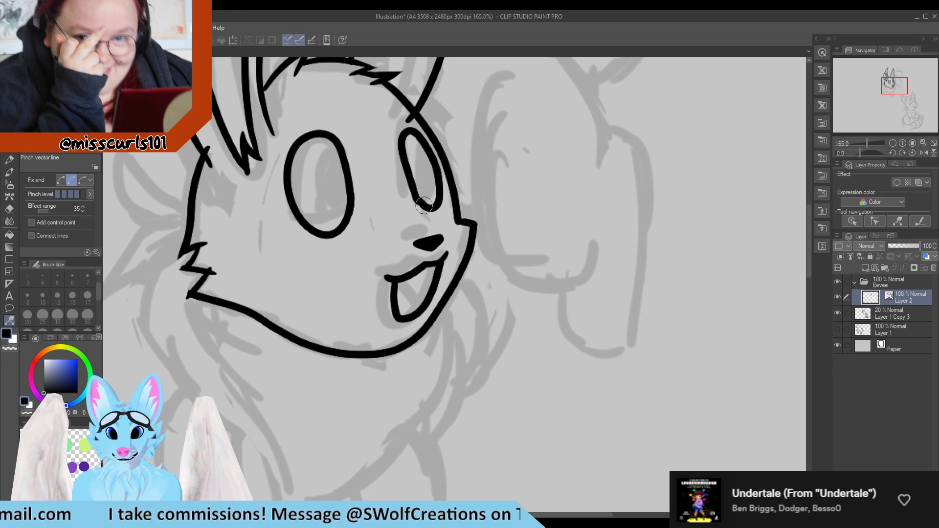
{"action": "left_click_drag", "start_coordinate": [332, 233], "coordinate": [333, 238]}
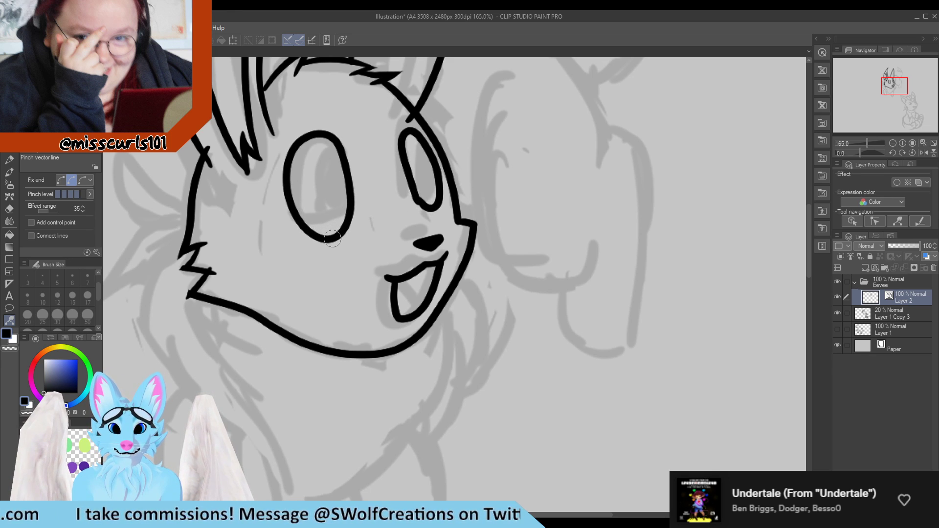
{"action": "left_click_drag", "start_coordinate": [297, 185], "coordinate": [300, 186]}
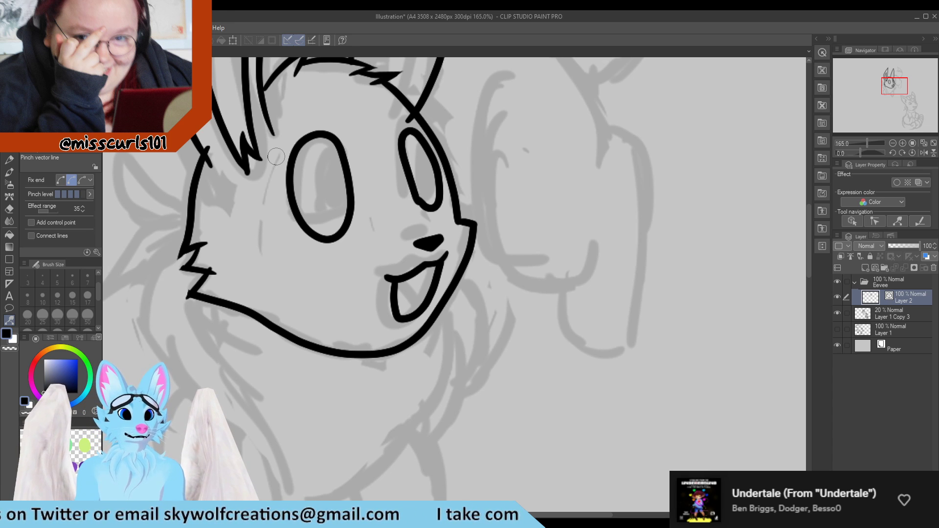
Step: Examine the proportions and placement of the inked eyes, nose and mouth at several magnifications
{"action": "scroll", "coordinate": [273, 384], "scroll_direction": "down", "scroll_amount": 3}
{"action": "scroll", "coordinate": [363, 218], "scroll_direction": "up", "scroll_amount": 4}
{"action": "scroll", "coordinate": [375, 261], "scroll_direction": "down", "scroll_amount": 5}
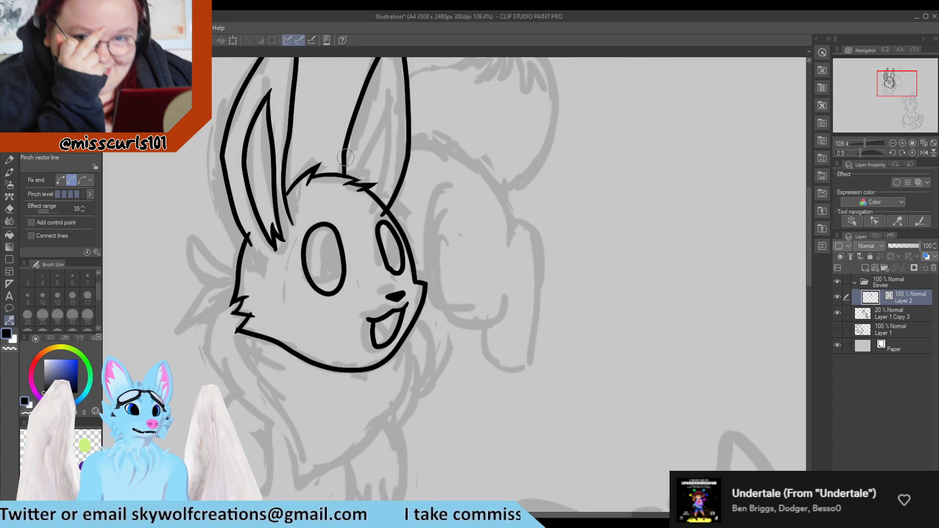
{"action": "scroll", "coordinate": [332, 192], "scroll_direction": "up", "scroll_amount": 2}
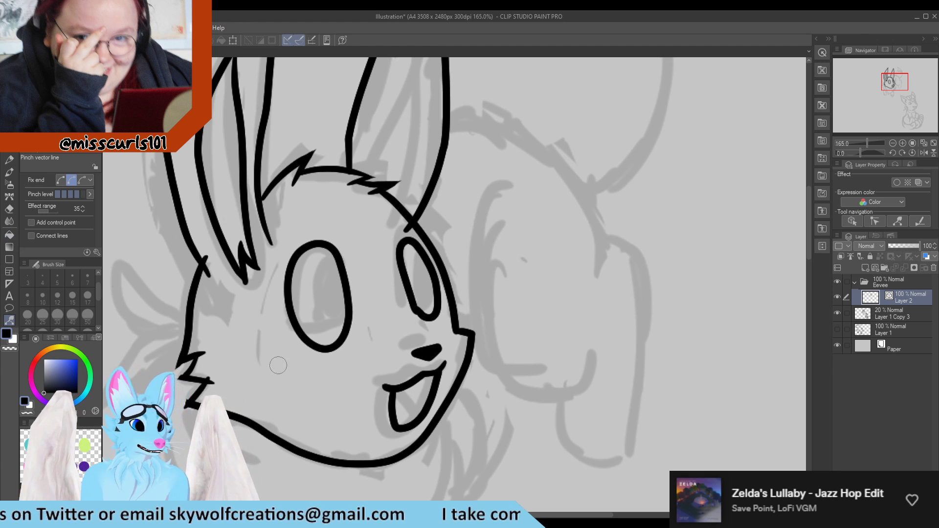
{"action": "scroll", "coordinate": [216, 280], "scroll_direction": "down", "scroll_amount": 6}
{"action": "scroll", "coordinate": [147, 272], "scroll_direction": "up", "scroll_amount": 4}
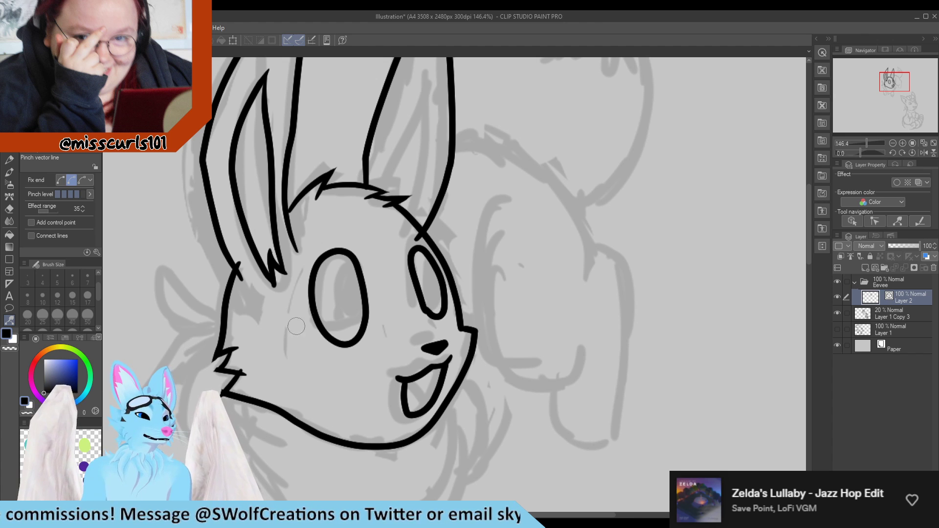
{"action": "scroll", "coordinate": [341, 217], "scroll_direction": "down", "scroll_amount": 1}
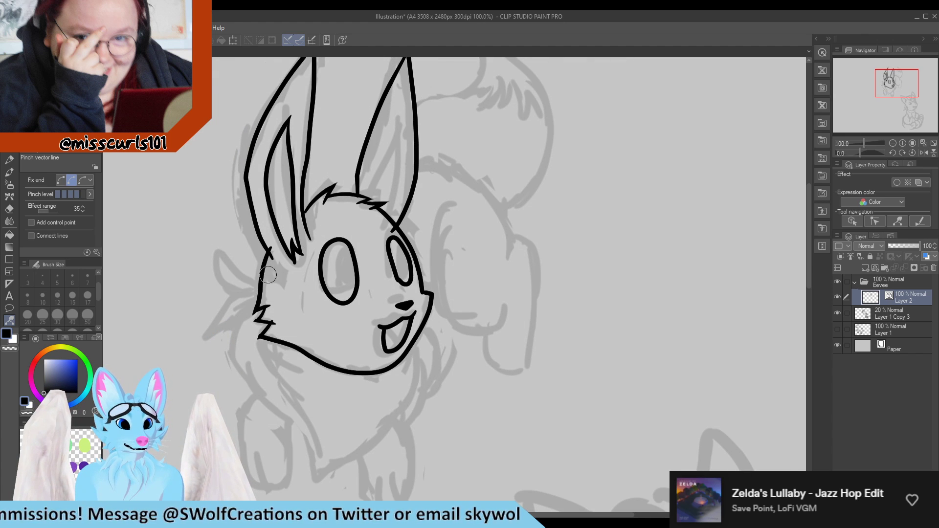
{"action": "scroll", "coordinate": [269, 284], "scroll_direction": "down", "scroll_amount": 1}
{"action": "scroll", "coordinate": [299, 302], "scroll_direction": "up", "scroll_amount": 1}
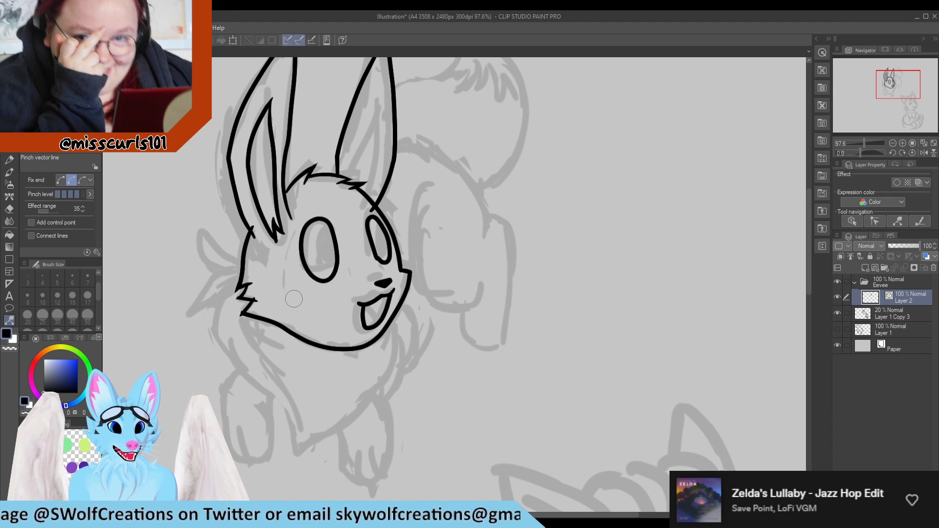
{"action": "scroll", "coordinate": [293, 336], "scroll_direction": "up", "scroll_amount": 2}
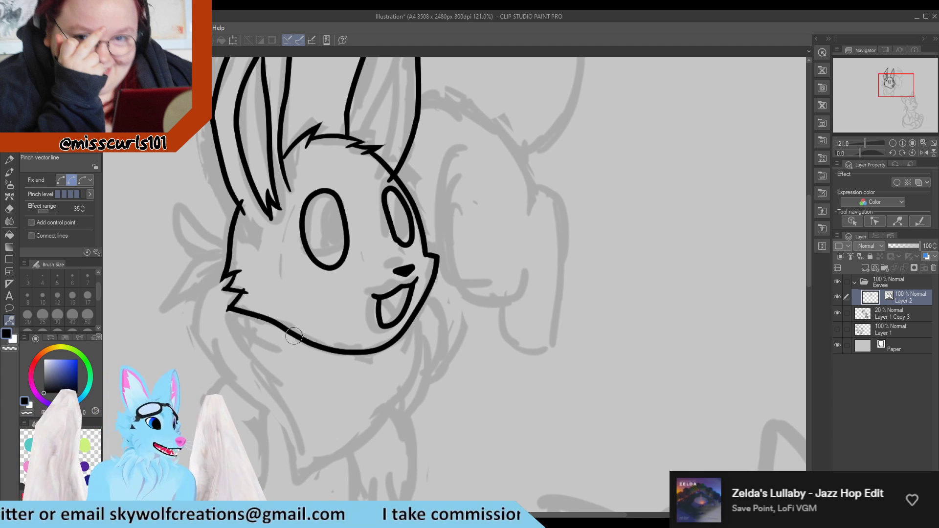
{"action": "scroll", "coordinate": [294, 336], "scroll_direction": "down", "scroll_amount": 4}
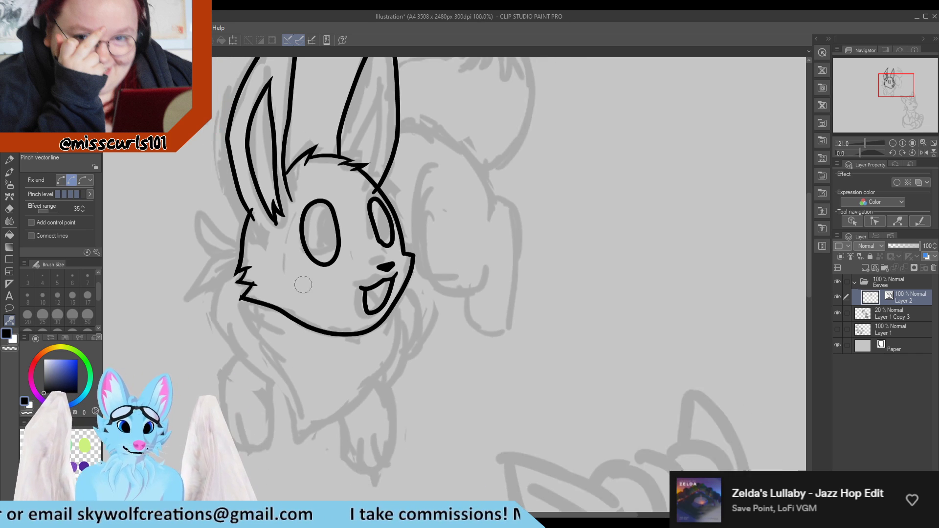
{"action": "scroll", "coordinate": [317, 278], "scroll_direction": "up", "scroll_amount": 3}
{"action": "scroll", "coordinate": [316, 278], "scroll_direction": "up", "scroll_amount": 3}
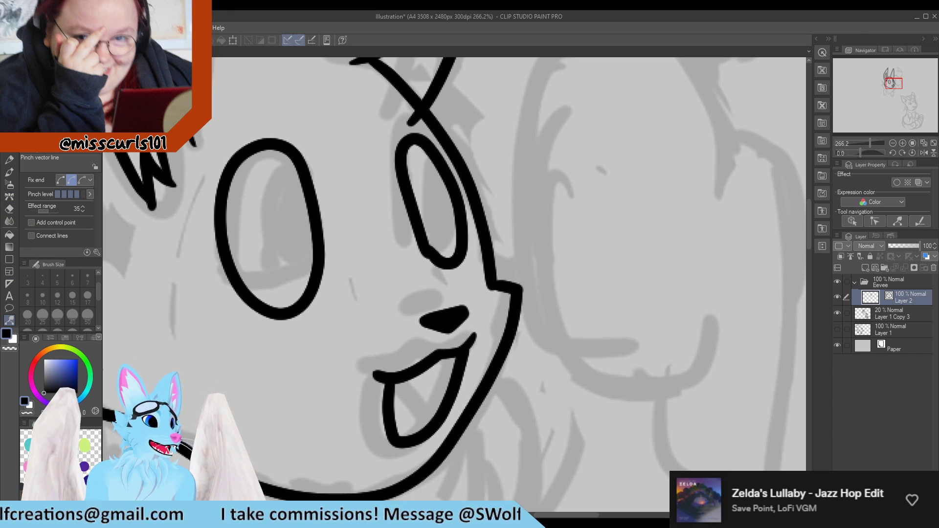
Step: Compare the inked face and ears with the faded sketch at several magnifications
{"action": "left_click", "coordinate": [59, 108]}
{"action": "mouse_move", "coordinate": [314, 202]}
{"action": "left_mouse_down"}
{"action": "mouse_move", "coordinate": [294, 311]}
{"action": "mouse_move", "coordinate": [324, 237]}
{"action": "mouse_move", "coordinate": [331, 313]}
{"action": "left_mouse_up"}
{"action": "mouse_move", "coordinate": [421, 284]}
{"action": "left_mouse_down"}
{"action": "mouse_move", "coordinate": [425, 248]}
{"action": "mouse_move", "coordinate": [426, 280]}
{"action": "left_mouse_up"}
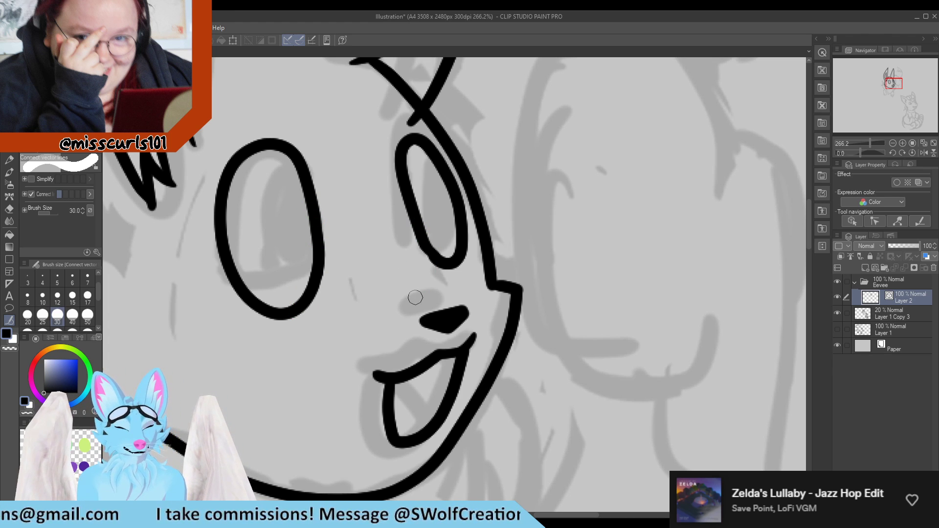
{"action": "left_click", "coordinate": [9, 159]}
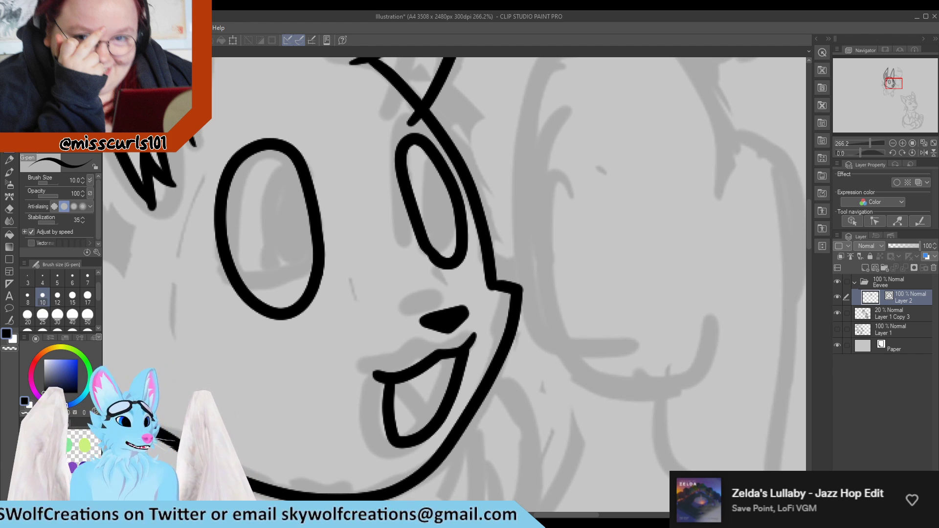
{"action": "scroll", "coordinate": [355, 245], "scroll_direction": "down", "scroll_amount": 5}
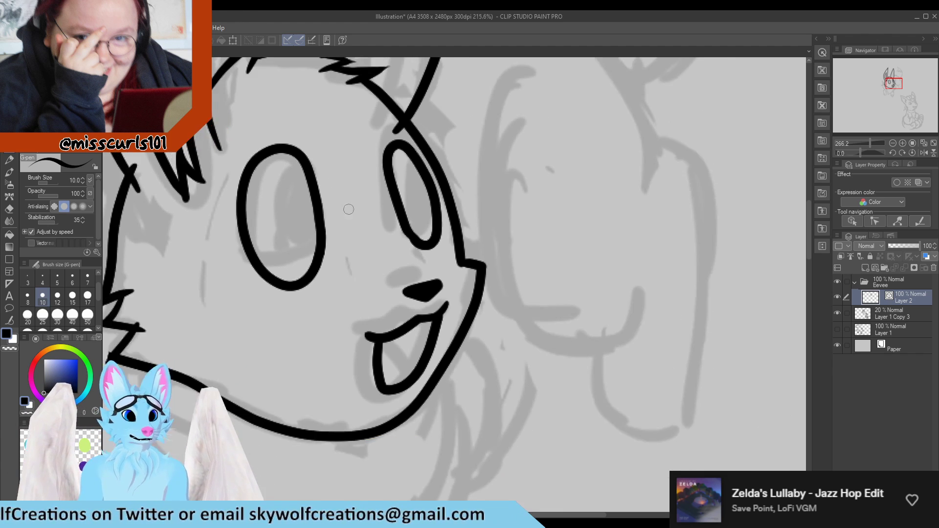
{"action": "scroll", "coordinate": [355, 244], "scroll_direction": "up", "scroll_amount": 2}
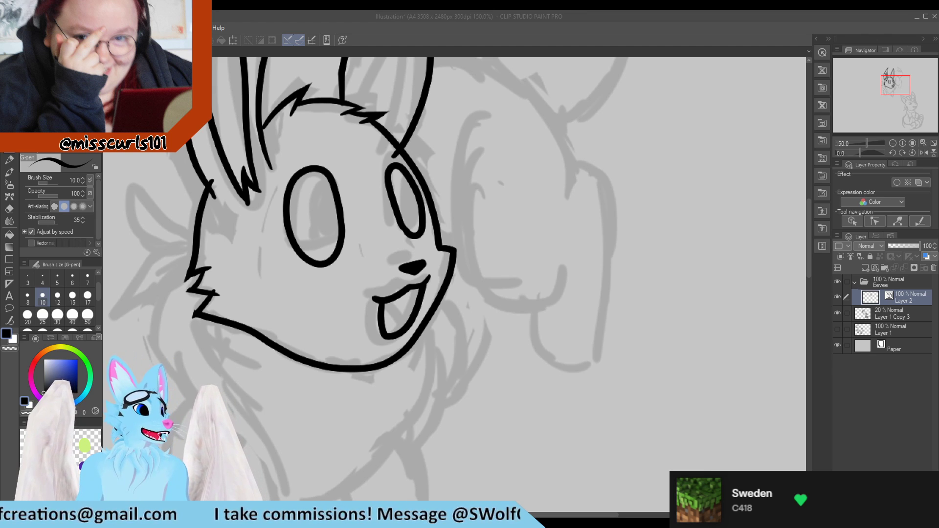
{"action": "scroll", "coordinate": [227, 212], "scroll_direction": "down", "scroll_amount": 4}
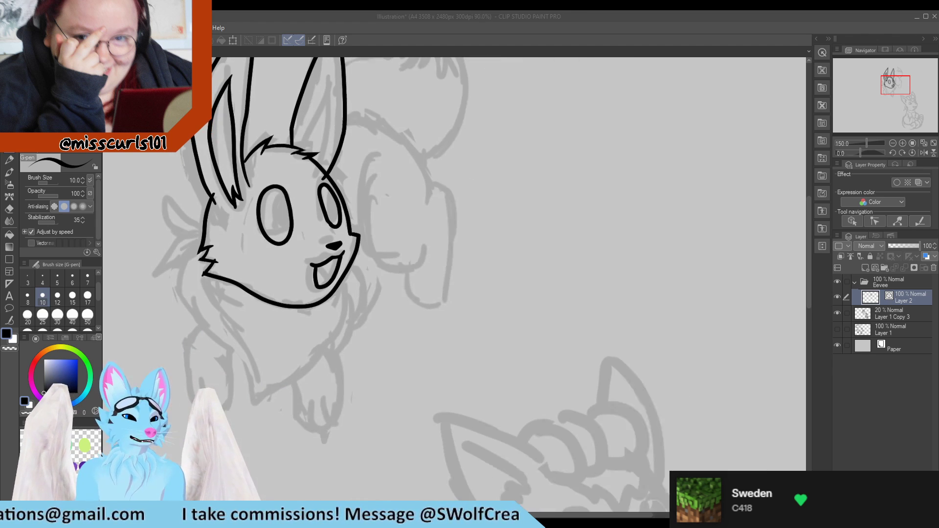
{"action": "scroll", "coordinate": [228, 211], "scroll_direction": "up", "scroll_amount": 4}
{"action": "scroll", "coordinate": [227, 212], "scroll_direction": "up", "scroll_amount": 2}
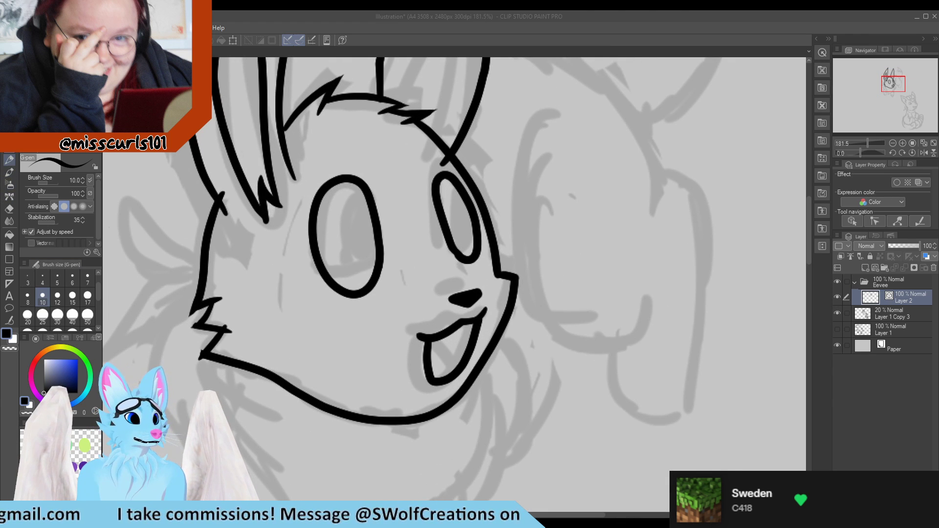
{"action": "scroll", "coordinate": [275, 266], "scroll_direction": "down", "scroll_amount": 8}
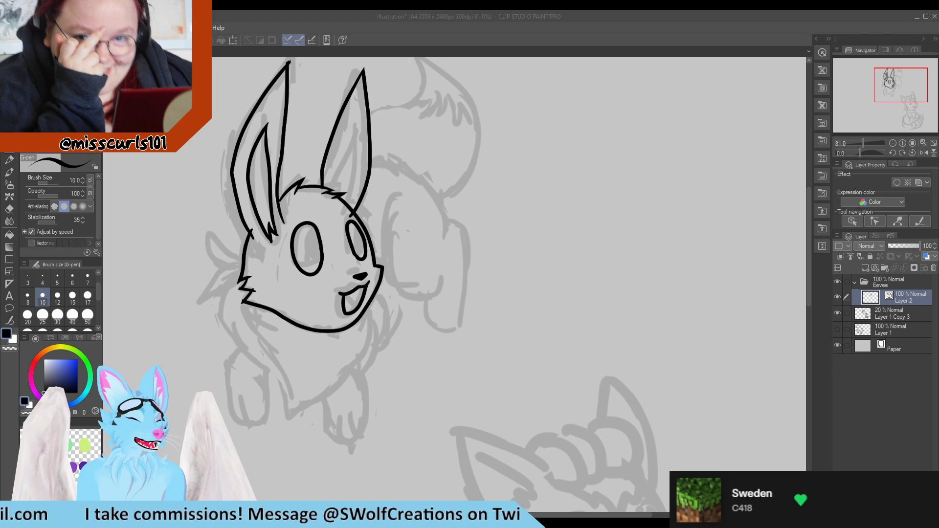
{"action": "scroll", "coordinate": [199, 266], "scroll_direction": "up", "scroll_amount": 5}
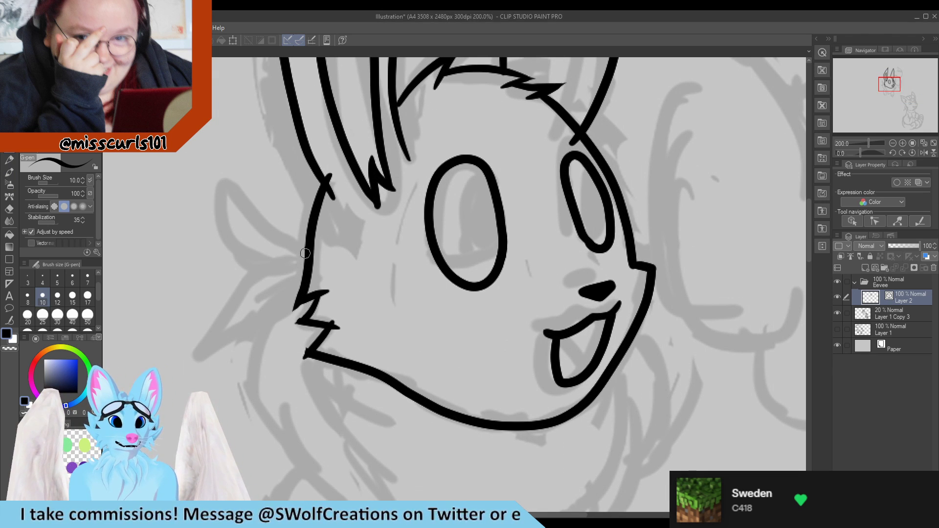
Step: Ink the upper edge of the upper bandana tail and the pointed outline of the lower tail behind the cheek with the G-pen
{"action": "mouse_move", "coordinate": [219, 182]}
{"action": "left_mouse_down"}
{"action": "mouse_move", "coordinate": [324, 271]}
{"action": "mouse_move", "coordinate": [262, 268]}
{"action": "mouse_move", "coordinate": [227, 303]}
{"action": "mouse_move", "coordinate": [217, 337]}
{"action": "mouse_move", "coordinate": [189, 371]}
{"action": "mouse_move", "coordinate": [251, 320]}
{"action": "left_mouse_up"}
{"action": "key", "text": "e"}
{"action": "key", "text": "p"}
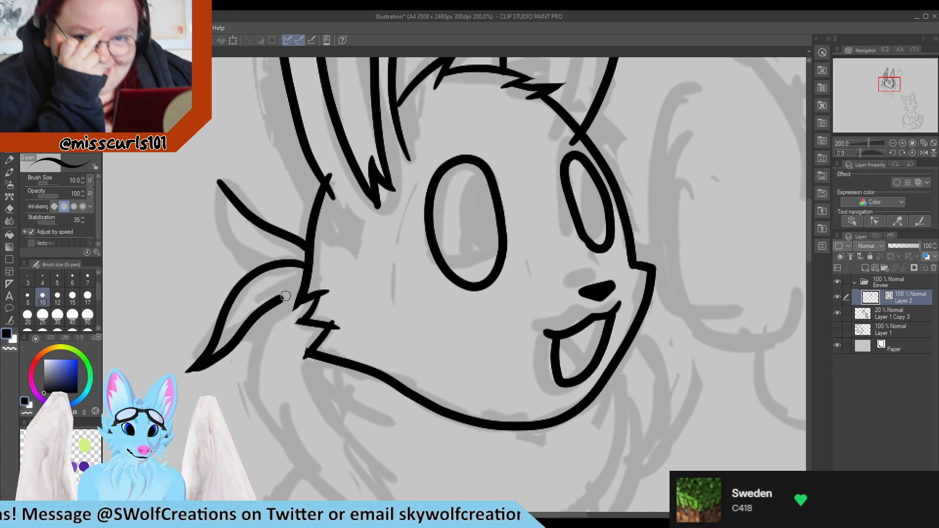
{"action": "key", "text": "ctrl+z"}
{"action": "mouse_move", "coordinate": [190, 370]}
{"action": "left_mouse_down"}
{"action": "mouse_move", "coordinate": [240, 342]}
{"action": "mouse_move", "coordinate": [275, 303]}
{"action": "mouse_move", "coordinate": [305, 289]}
{"action": "mouse_move", "coordinate": [206, 369]}
{"action": "mouse_move", "coordinate": [169, 367]}
{"action": "left_mouse_up"}
{"action": "key", "text": "ctrl+z"}
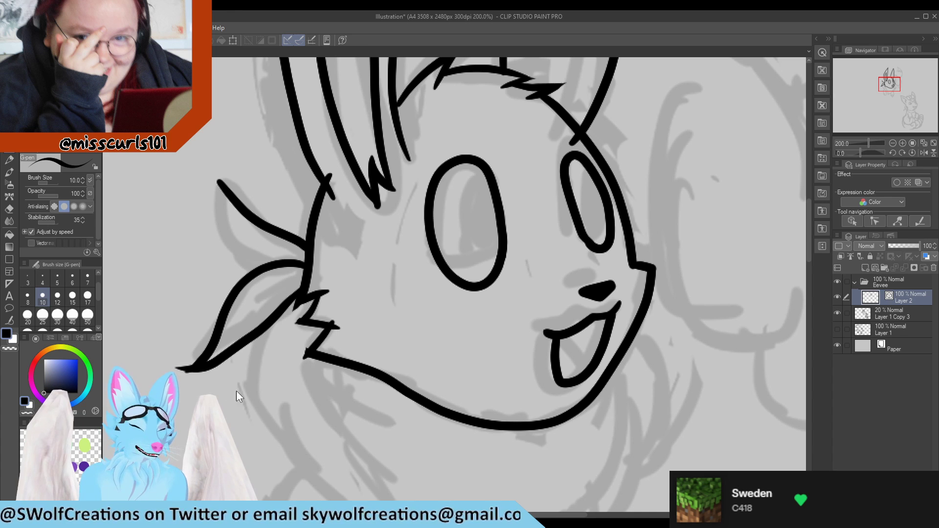
{"action": "key", "text": "ctrl+z"}
{"action": "mouse_move", "coordinate": [306, 290]}
{"action": "left_mouse_down"}
{"action": "mouse_move", "coordinate": [176, 363]}
{"action": "mouse_move", "coordinate": [192, 367]}
{"action": "left_mouse_up"}
{"action": "key", "text": "e"}
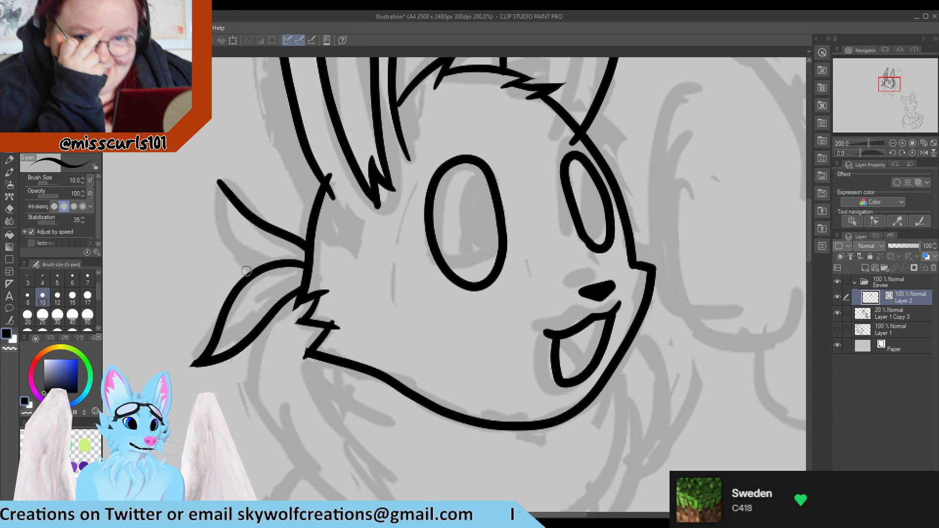
Step: Try closing the upper bandana tail with a curved outer edge and trimming the overshoot at its tip
{"action": "mouse_move", "coordinate": [257, 269]}
{"action": "left_mouse_down"}
{"action": "mouse_move", "coordinate": [206, 220]}
{"action": "mouse_move", "coordinate": [212, 175]}
{"action": "mouse_move", "coordinate": [209, 210]}
{"action": "mouse_move", "coordinate": [264, 271]}
{"action": "mouse_move", "coordinate": [224, 245]}
{"action": "mouse_move", "coordinate": [212, 164]}
{"action": "left_mouse_up"}
{"action": "key", "text": "ctrl+z"}
{"action": "key", "text": "ctrl+z"}
{"action": "key", "text": "ctrl+z"}
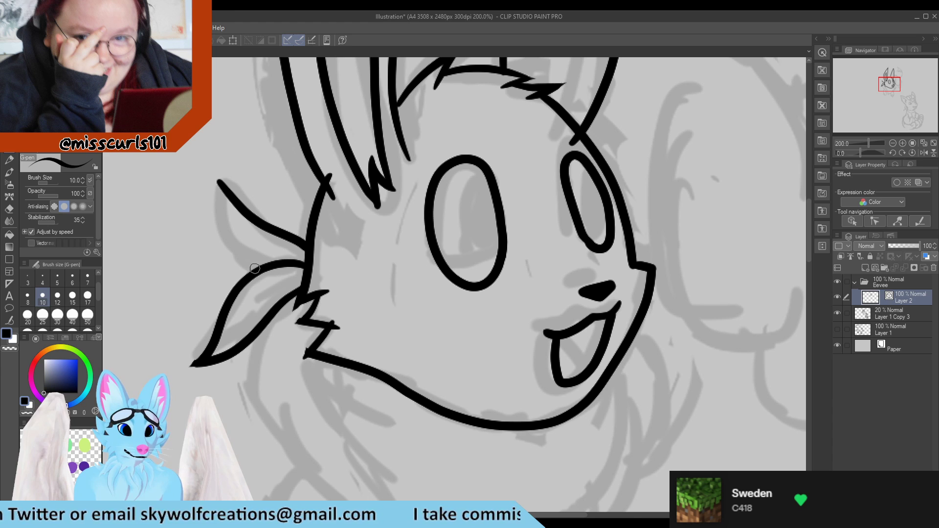
{"action": "mouse_move", "coordinate": [255, 268]}
{"action": "left_mouse_down"}
{"action": "mouse_move", "coordinate": [234, 248]}
{"action": "mouse_move", "coordinate": [225, 164]}
{"action": "left_mouse_up"}
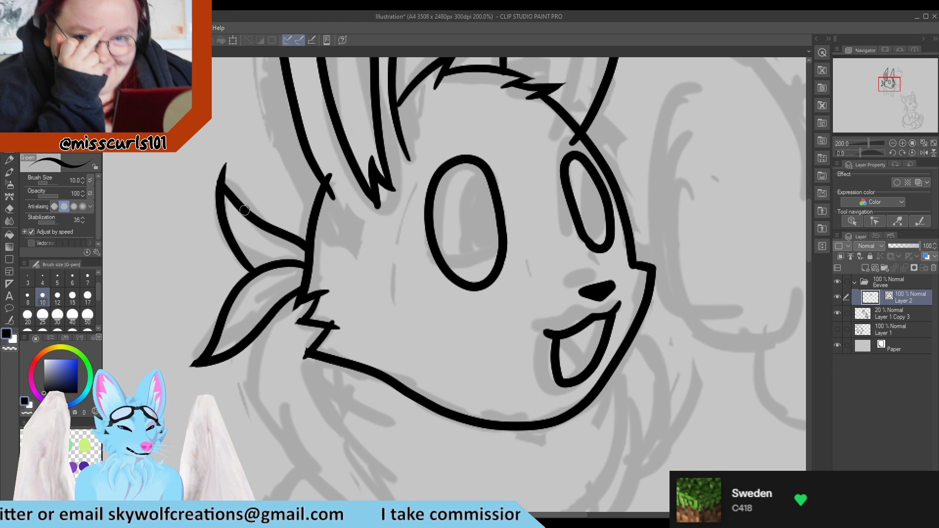
{"action": "key", "text": "w"}
{"action": "left_click", "coordinate": [239, 188]}
{"action": "key", "text": "p"}
{"action": "key", "text": "ctrl+d"}
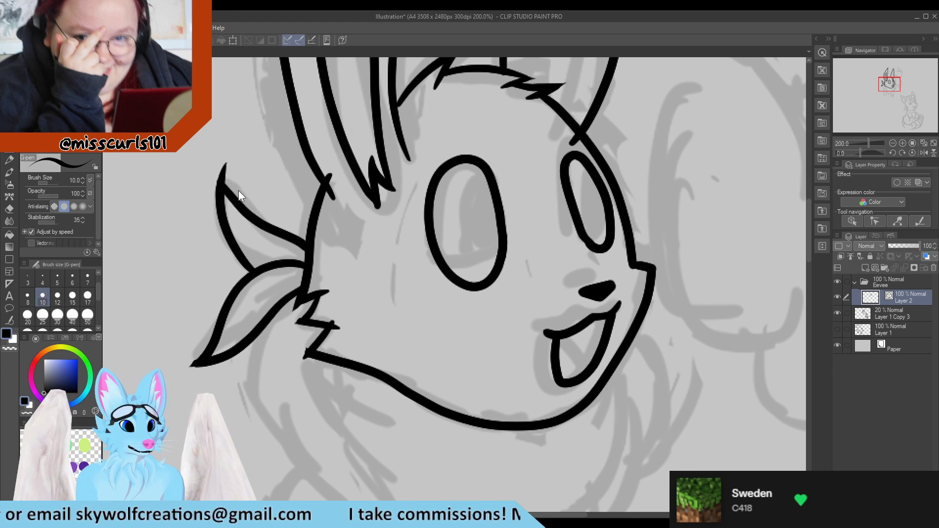
{"action": "key", "text": "e"}
{"action": "left_click_drag", "start_coordinate": [234, 178], "coordinate": [226, 166]}
{"action": "key", "text": "p"}
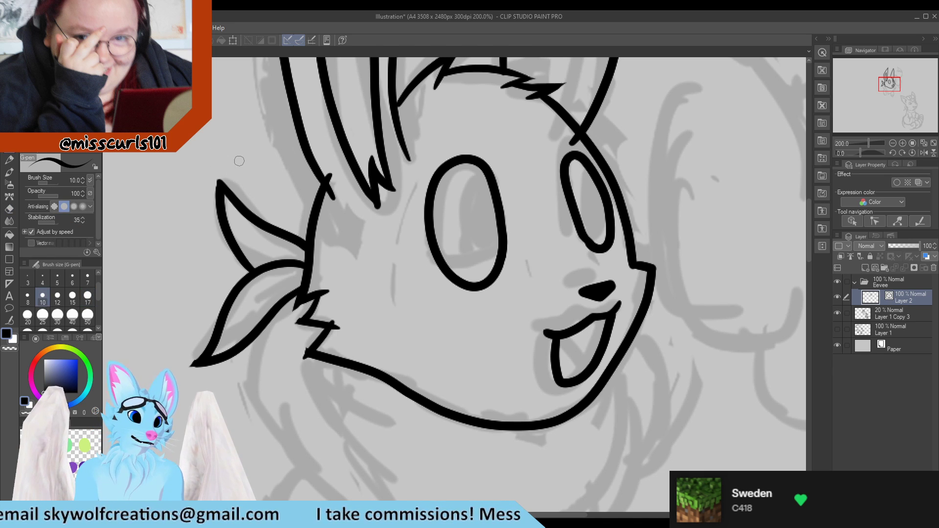
Step: Undo the inked lines of the upper bandana tail
{"action": "scroll", "coordinate": [239, 161], "scroll_direction": "down", "scroll_amount": 5}
{"action": "scroll", "coordinate": [266, 175], "scroll_direction": "up", "scroll_amount": 4}
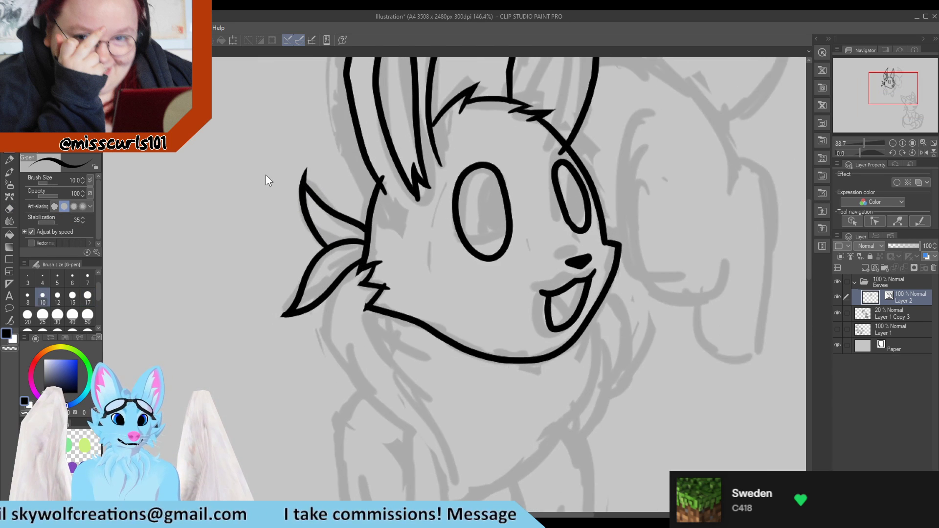
{"action": "scroll", "coordinate": [335, 191], "scroll_direction": "up", "scroll_amount": 2}
{"action": "key", "text": "w"}
{"action": "left_click", "coordinate": [335, 190]}
{"action": "key", "text": "p"}
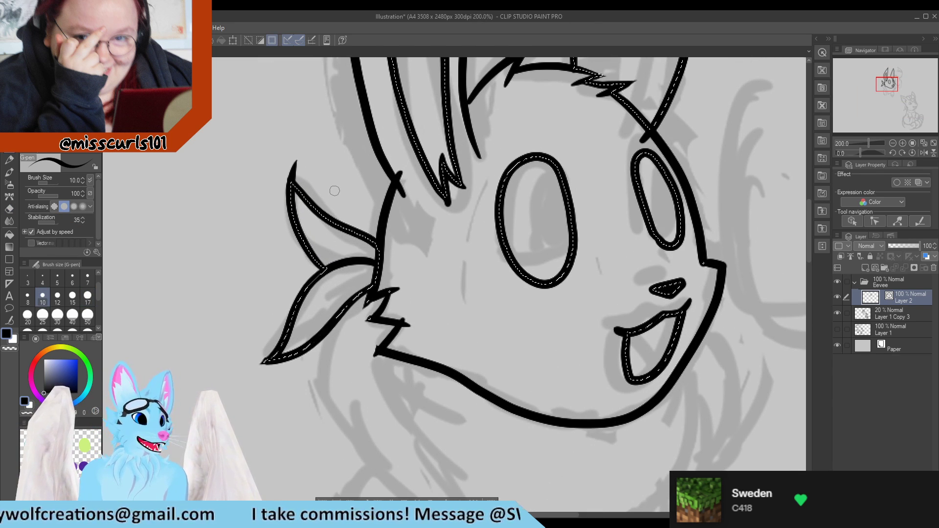
{"action": "key", "text": "ctrl+z"}
{"action": "key", "text": "ctrl+z"}
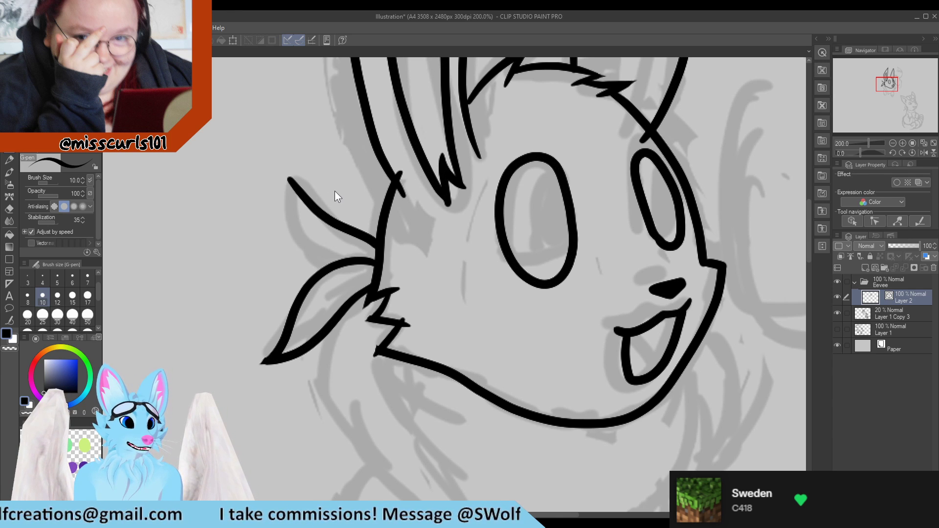
{"action": "key", "text": "ctrl+z"}
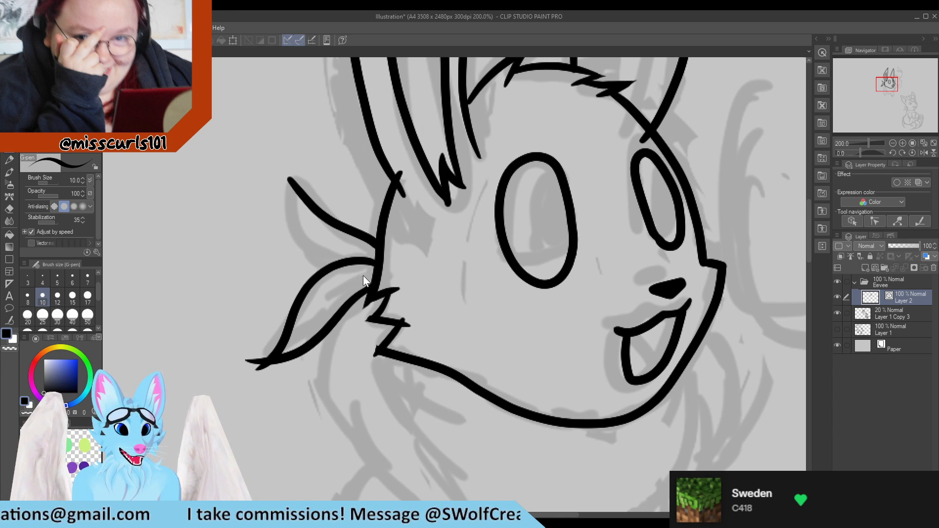
{"action": "key", "text": "ctrl+z"}
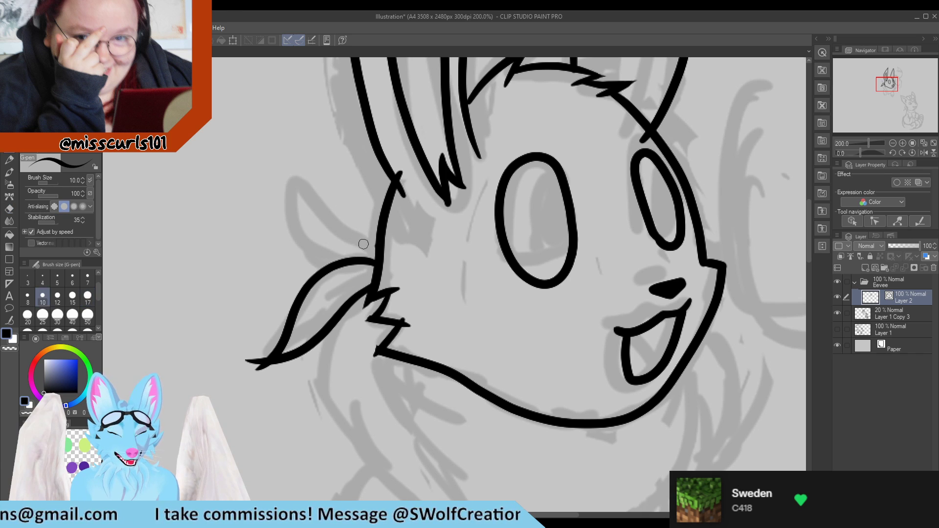
Step: Ink a lower-angled, pointed upper bandana tail and erase the stray line end at the lower tail's tip
{"action": "mouse_move", "coordinate": [380, 243]}
{"action": "left_mouse_down"}
{"action": "mouse_move", "coordinate": [337, 231]}
{"action": "mouse_move", "coordinate": [296, 198]}
{"action": "mouse_move", "coordinate": [297, 167]}
{"action": "left_mouse_up"}
{"action": "key", "text": "ctrl+z"}
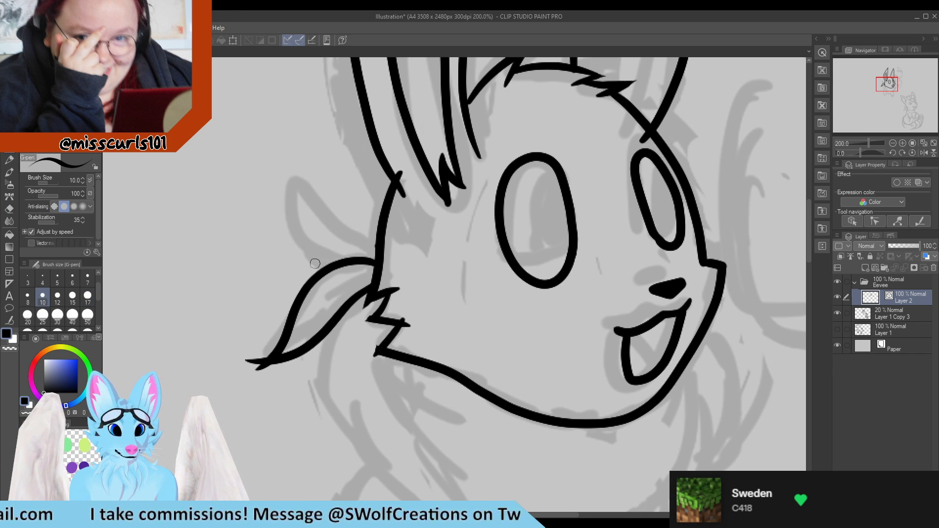
{"action": "mouse_move", "coordinate": [323, 265]}
{"action": "left_mouse_down"}
{"action": "mouse_move", "coordinate": [259, 244]}
{"action": "mouse_move", "coordinate": [239, 184]}
{"action": "mouse_move", "coordinate": [298, 260]}
{"action": "mouse_move", "coordinate": [352, 282]}
{"action": "left_mouse_up"}
{"action": "key", "text": "ctrl+z"}
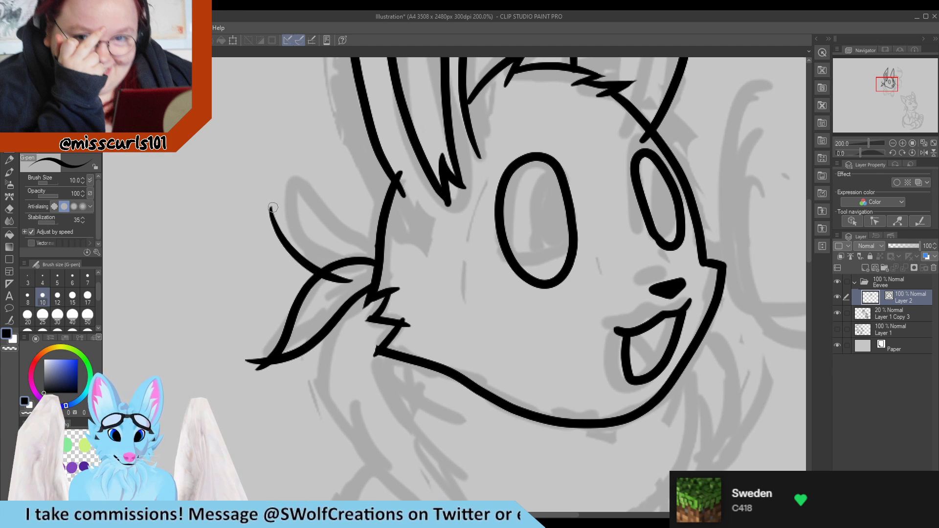
{"action": "mouse_move", "coordinate": [273, 208]}
{"action": "left_mouse_down"}
{"action": "mouse_move", "coordinate": [321, 236]}
{"action": "mouse_move", "coordinate": [368, 241]}
{"action": "mouse_move", "coordinate": [379, 257]}
{"action": "left_mouse_up"}
{"action": "key", "text": "e"}
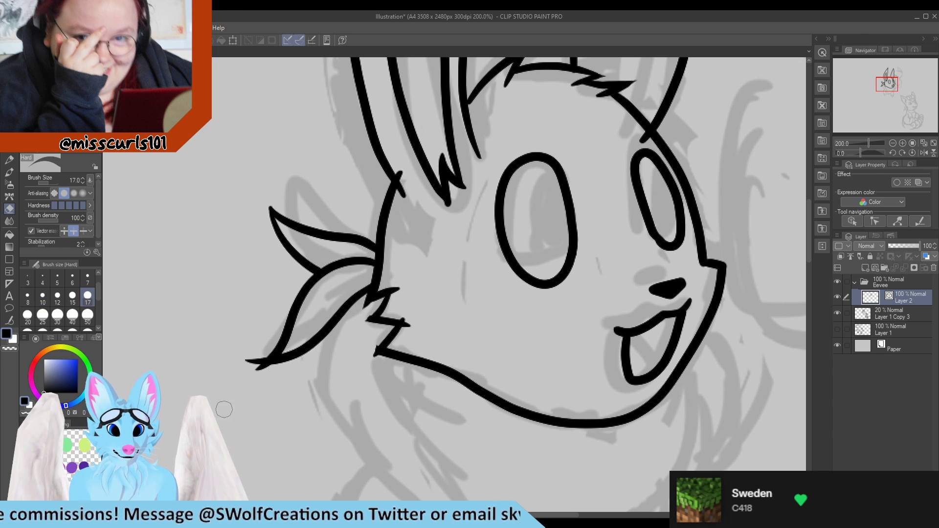
{"action": "left_click_drag", "start_coordinate": [247, 362], "coordinate": [269, 368]}
{"action": "key", "text": "p"}
Step: Examine the inked head with its bandana tails against the whole body sketch at several magnifications
{"action": "scroll", "coordinate": [155, 232], "scroll_direction": "down", "scroll_amount": 2}
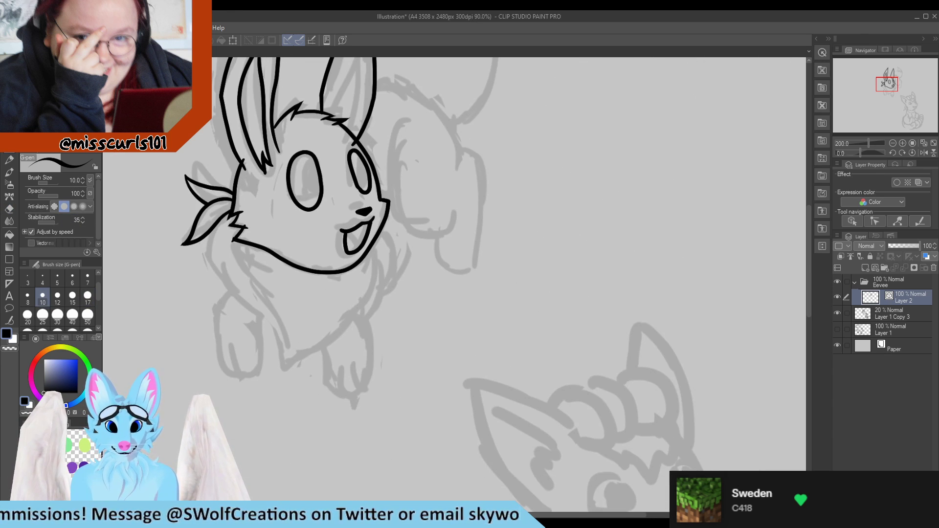
{"action": "scroll", "coordinate": [165, 274], "scroll_direction": "up", "scroll_amount": 1}
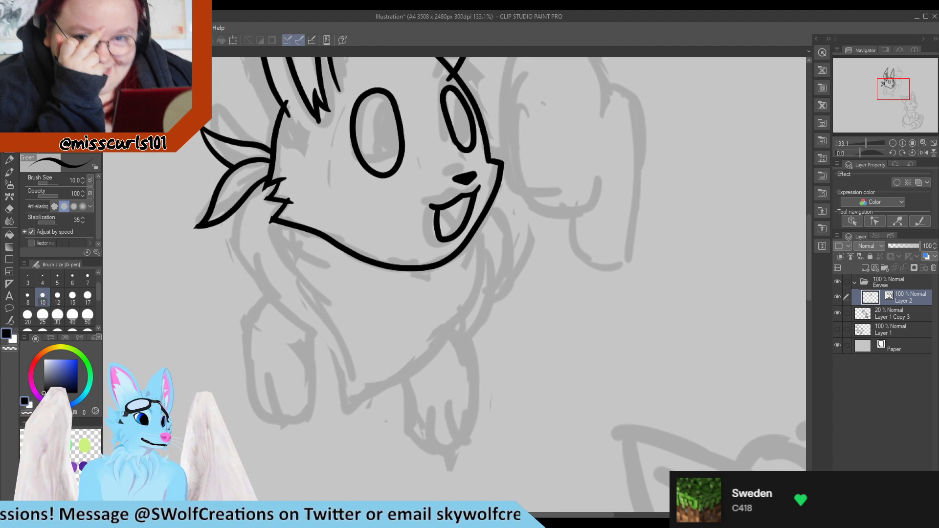
{"action": "scroll", "coordinate": [400, 226], "scroll_direction": "down", "scroll_amount": 5}
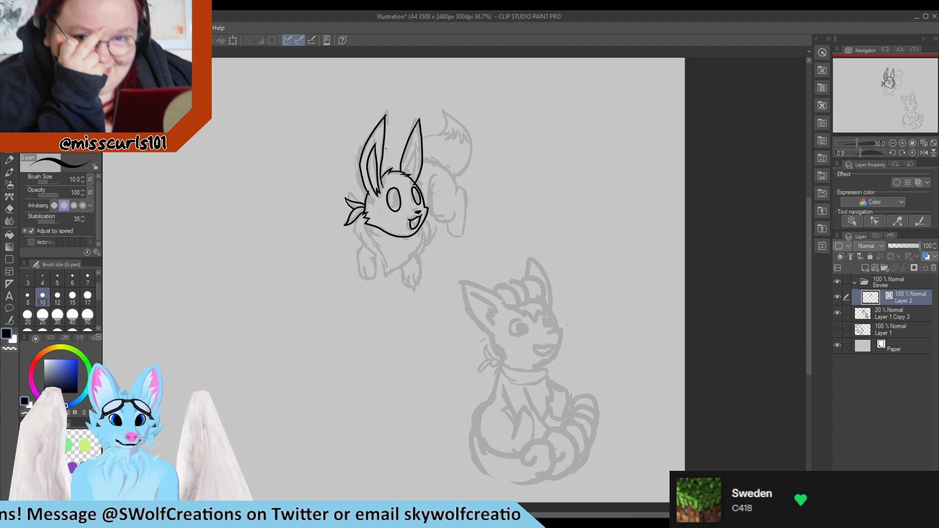
{"action": "scroll", "coordinate": [406, 176], "scroll_direction": "up", "scroll_amount": 6}
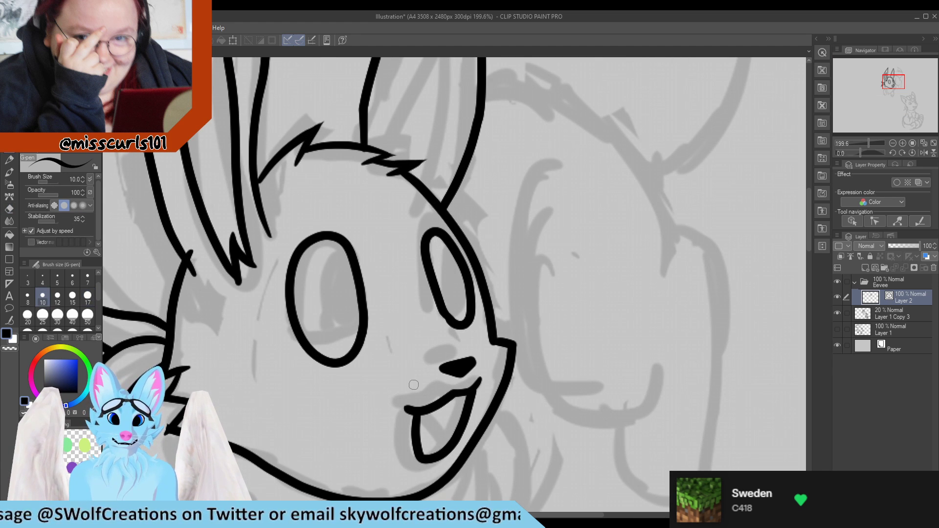
{"action": "scroll", "coordinate": [414, 386], "scroll_direction": "right", "scroll_amount": 1}
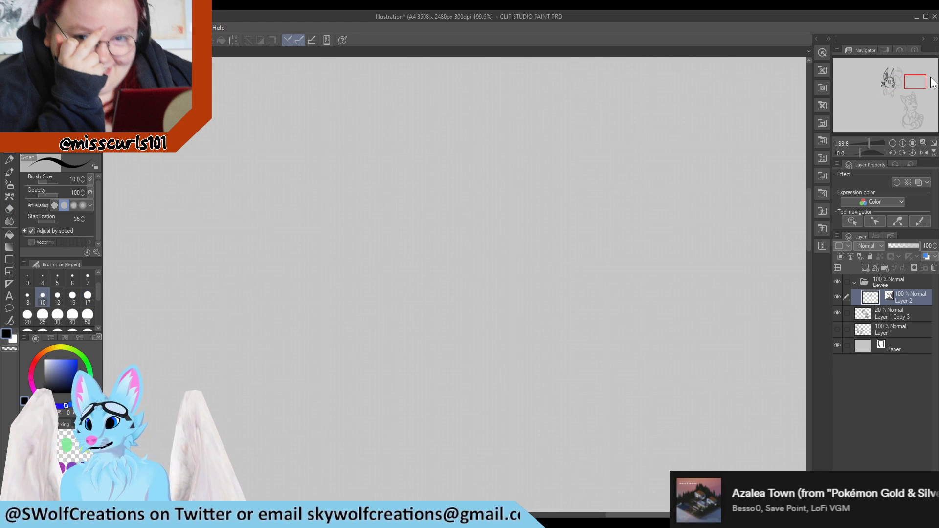
{"action": "left_click_drag", "start_coordinate": [915, 82], "coordinate": [888, 81]}
{"action": "scroll", "coordinate": [480, 190], "scroll_direction": "down", "scroll_amount": 3}
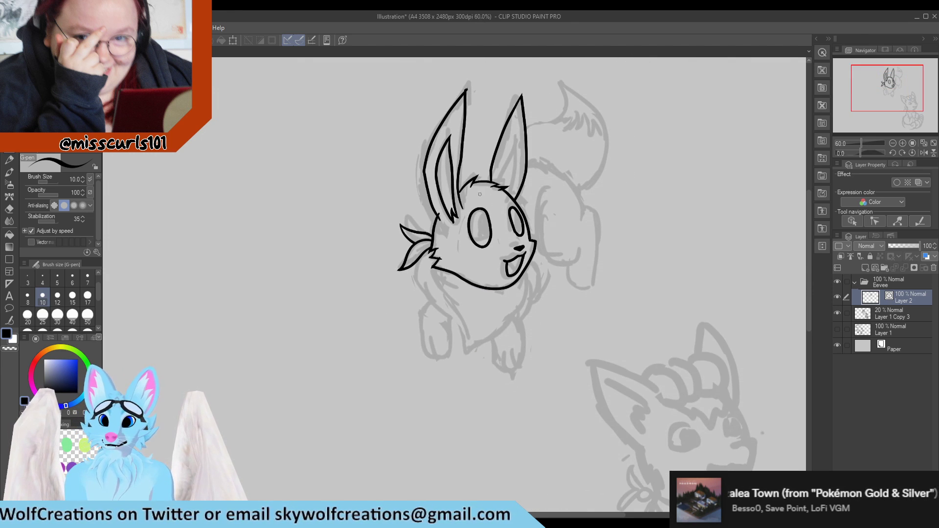
{"action": "scroll", "coordinate": [479, 194], "scroll_direction": "up", "scroll_amount": 4}
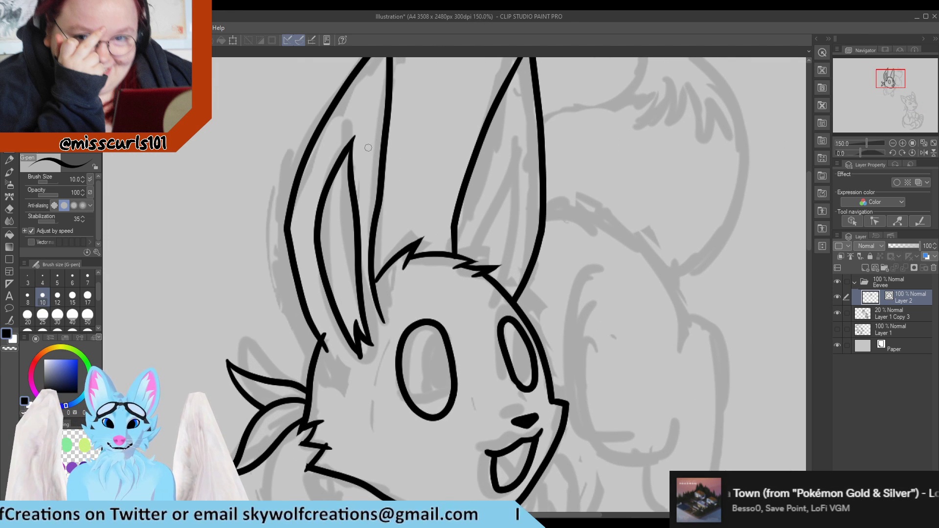
{"action": "scroll", "coordinate": [368, 147], "scroll_direction": "down", "scroll_amount": 2}
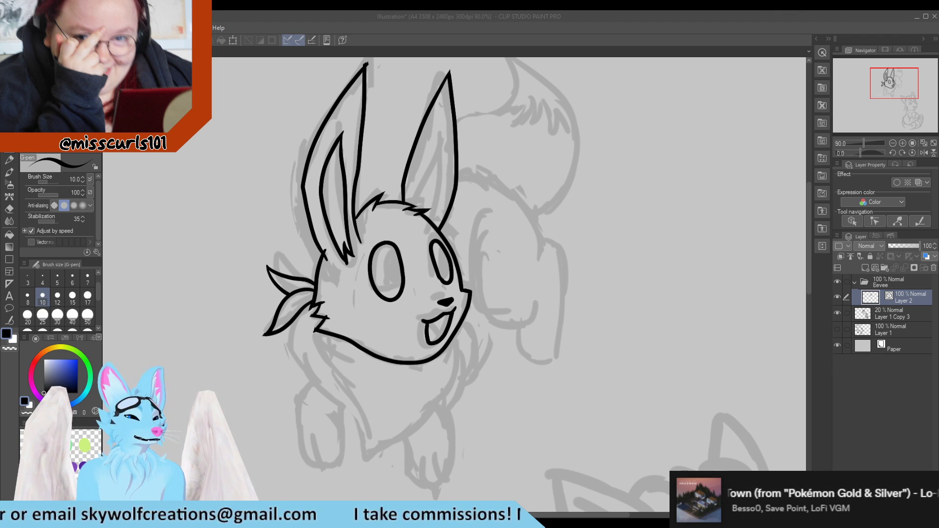
{"action": "scroll", "coordinate": [406, 201], "scroll_direction": "down", "scroll_amount": 4}
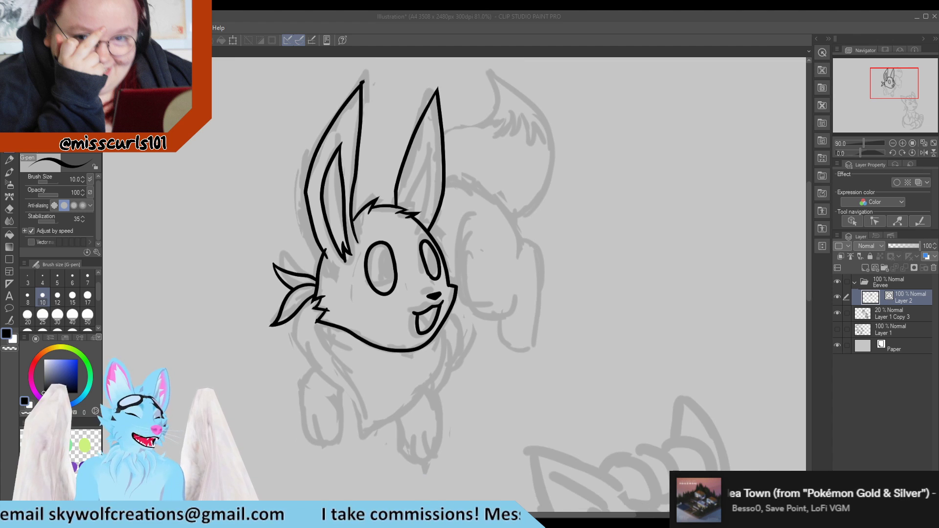
{"action": "scroll", "coordinate": [391, 205], "scroll_direction": "up", "scroll_amount": 6}
{"action": "scroll", "coordinate": [377, 362], "scroll_direction": "up", "scroll_amount": 1}
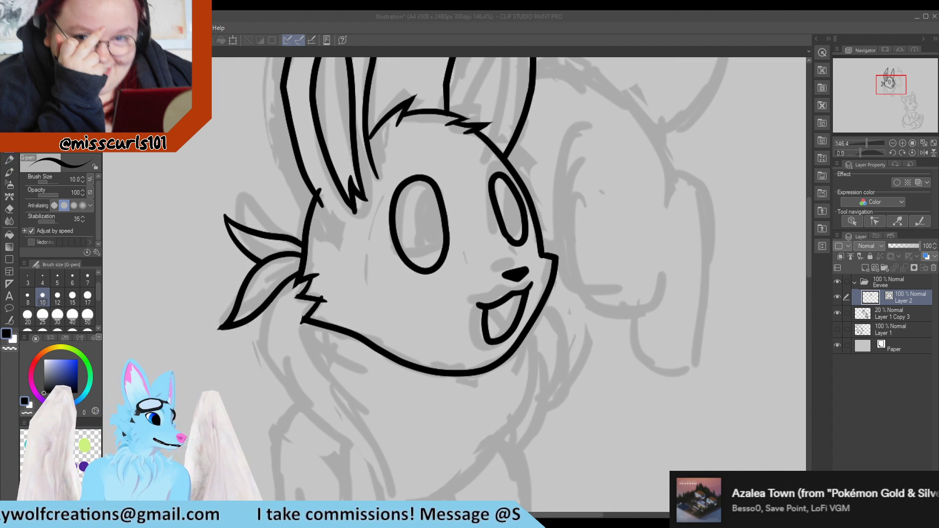
Step: Ink a small slanted oval highlight inside the upper part of each eye
{"action": "scroll", "coordinate": [436, 200], "scroll_direction": "up", "scroll_amount": 5}
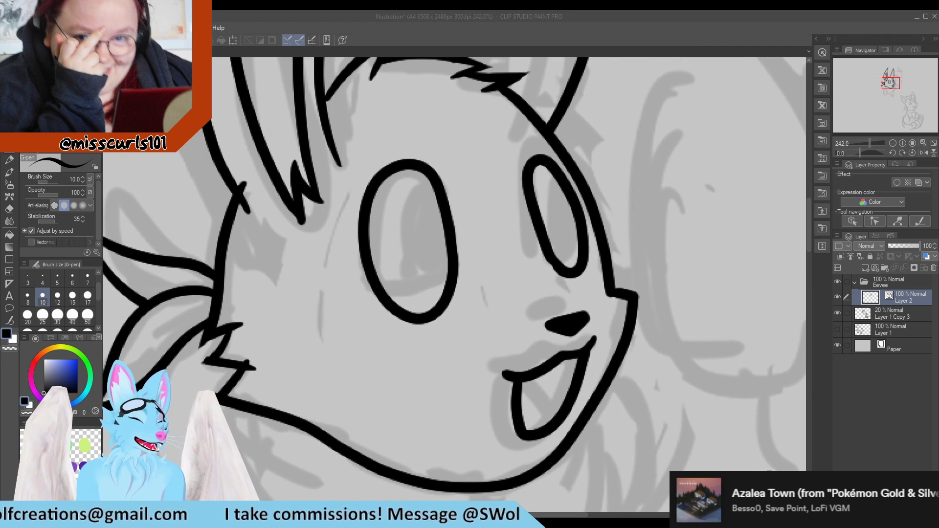
{"action": "mouse_move", "coordinate": [424, 181]}
{"action": "left_mouse_down"}
{"action": "mouse_move", "coordinate": [412, 227]}
{"action": "mouse_move", "coordinate": [429, 199]}
{"action": "mouse_move", "coordinate": [420, 178]}
{"action": "mouse_move", "coordinate": [421, 242]}
{"action": "mouse_move", "coordinate": [439, 205]}
{"action": "mouse_move", "coordinate": [409, 188]}
{"action": "left_mouse_up"}
{"action": "mouse_move", "coordinate": [546, 187]}
{"action": "left_mouse_down"}
{"action": "mouse_move", "coordinate": [550, 216]}
{"action": "mouse_move", "coordinate": [564, 188]}
{"action": "mouse_move", "coordinate": [546, 168]}
{"action": "mouse_move", "coordinate": [555, 178]}
{"action": "mouse_move", "coordinate": [545, 193]}
{"action": "mouse_move", "coordinate": [568, 197]}
{"action": "mouse_move", "coordinate": [552, 171]}
{"action": "left_mouse_up"}
{"action": "key", "text": "ctrl+z"}
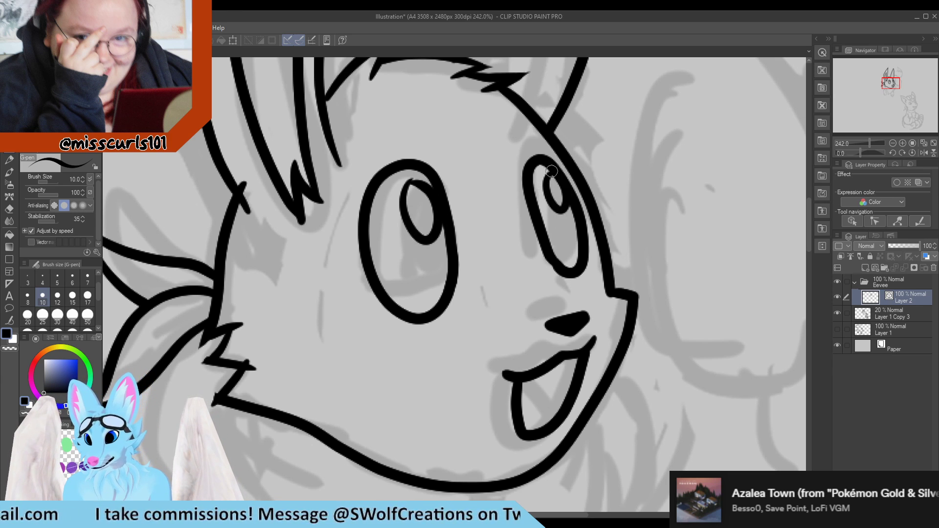
Step: Ink the bandana's edge on the muzzle side, curving from the jaw down to the bandana's lower point
{"action": "scroll", "coordinate": [436, 266], "scroll_direction": "down", "scroll_amount": 15}
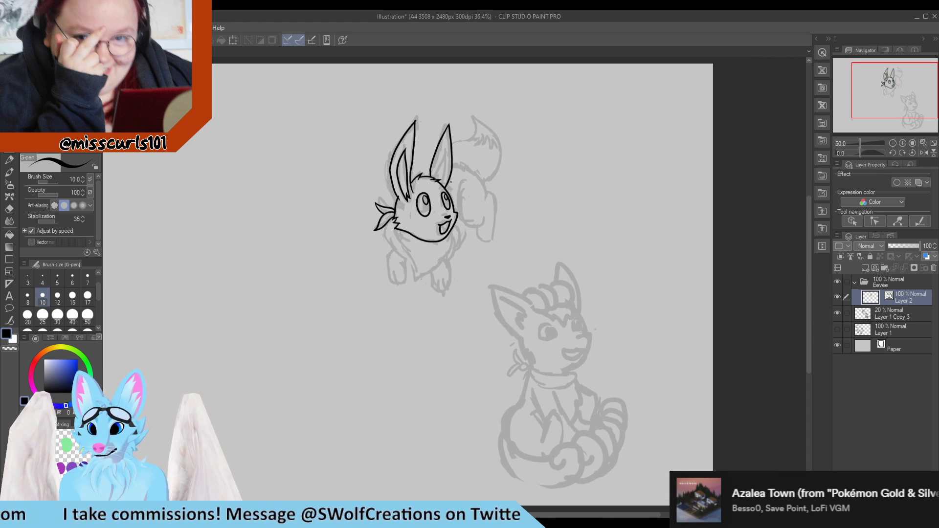
{"action": "scroll", "coordinate": [417, 253], "scroll_direction": "up", "scroll_amount": 7}
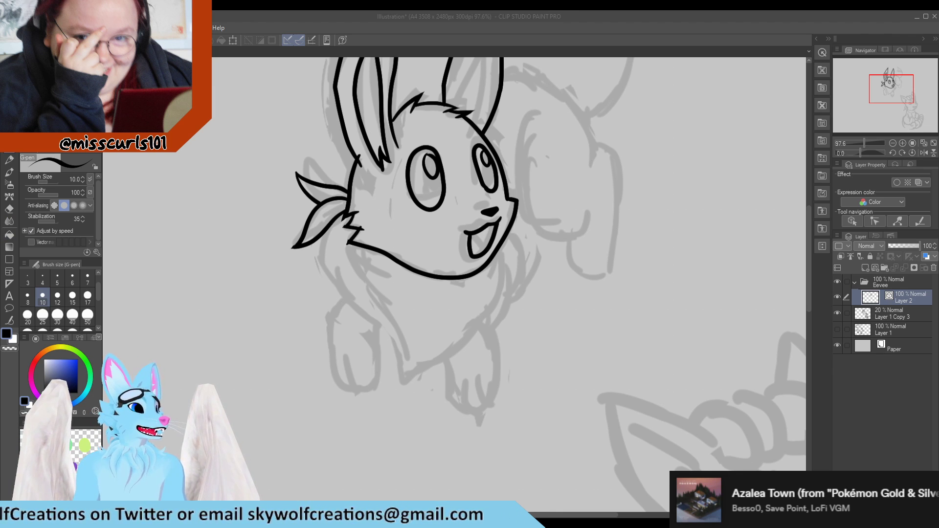
{"action": "scroll", "coordinate": [452, 307], "scroll_direction": "up", "scroll_amount": 5}
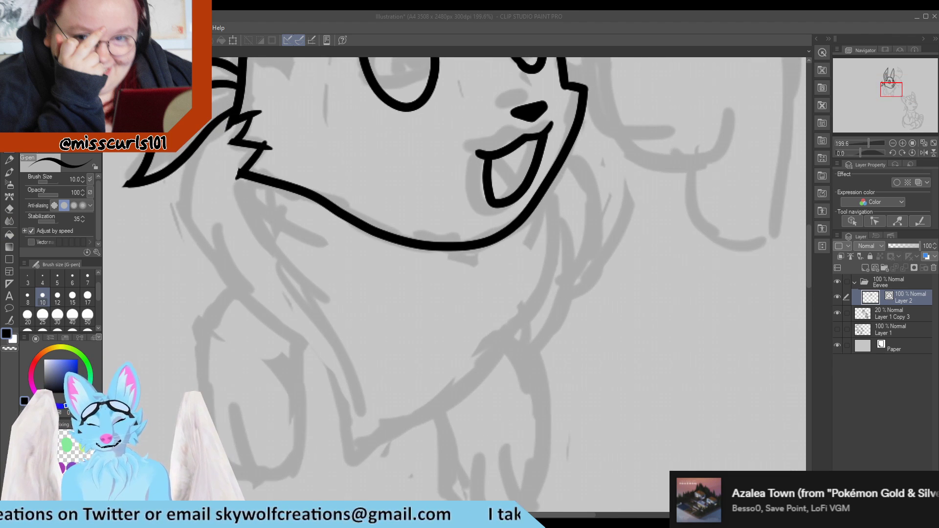
{"action": "scroll", "coordinate": [411, 198], "scroll_direction": "down", "scroll_amount": 5}
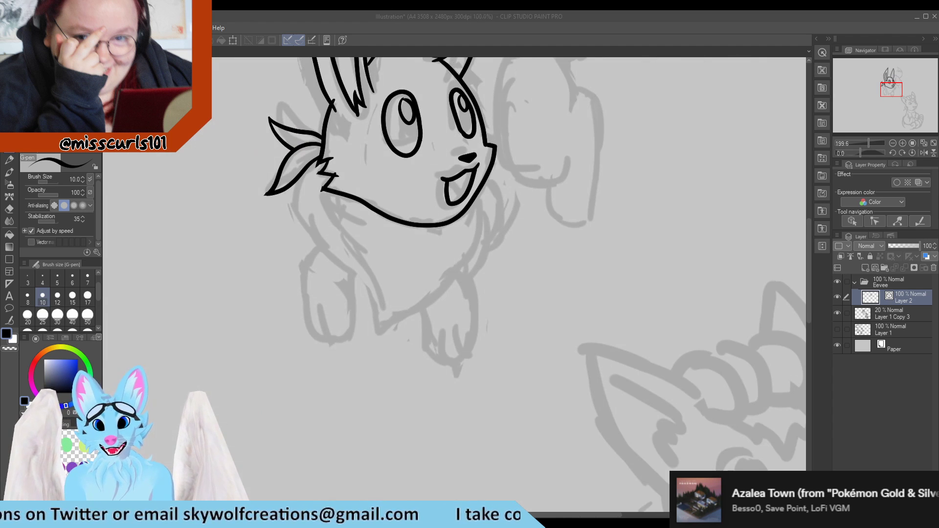
{"action": "scroll", "coordinate": [420, 203], "scroll_direction": "up", "scroll_amount": 4}
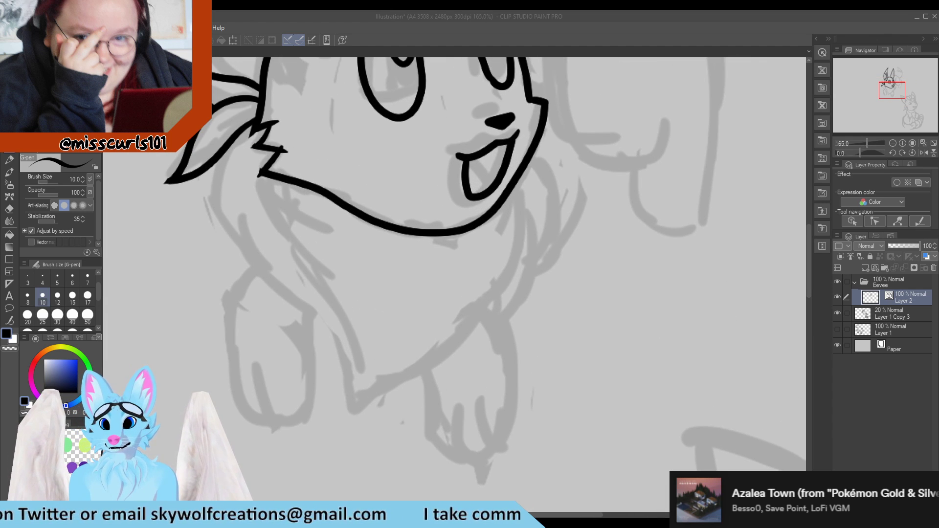
{"action": "mouse_move", "coordinate": [514, 171]}
{"action": "left_mouse_down"}
{"action": "mouse_move", "coordinate": [518, 246]}
{"action": "mouse_move", "coordinate": [496, 295]}
{"action": "mouse_move", "coordinate": [383, 391]}
{"action": "mouse_move", "coordinate": [347, 437]}
{"action": "left_mouse_up"}
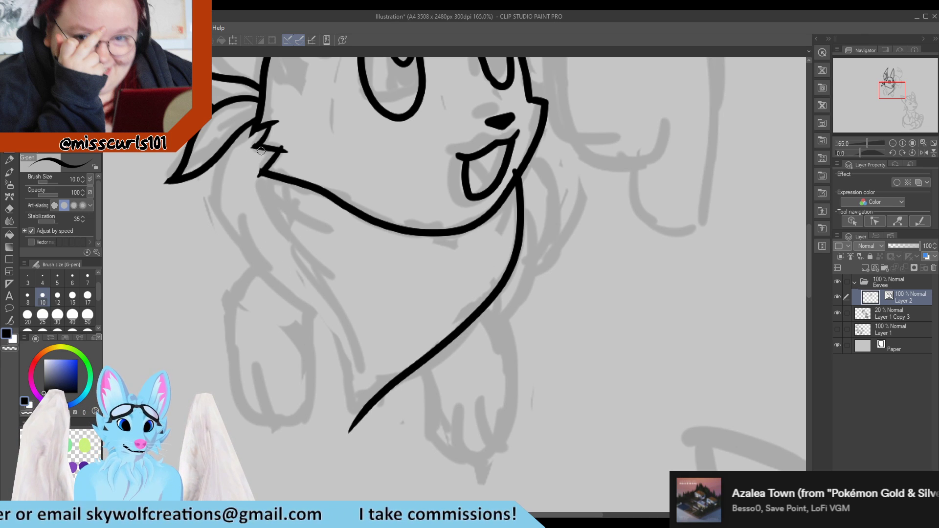
Step: Ink the bandana's opposite edge with two fold lines down to its point, and erase the overshooting line end at the lower fold
{"action": "mouse_move", "coordinate": [261, 151]}
{"action": "left_mouse_down"}
{"action": "mouse_move", "coordinate": [244, 183]}
{"action": "mouse_move", "coordinate": [285, 217]}
{"action": "mouse_move", "coordinate": [321, 226]}
{"action": "left_mouse_up"}
{"action": "mouse_move", "coordinate": [263, 202]}
{"action": "left_mouse_down"}
{"action": "mouse_move", "coordinate": [302, 268]}
{"action": "mouse_move", "coordinate": [375, 333]}
{"action": "left_mouse_up"}
{"action": "mouse_move", "coordinate": [315, 282]}
{"action": "left_mouse_down"}
{"action": "mouse_move", "coordinate": [344, 353]}
{"action": "mouse_move", "coordinate": [340, 447]}
{"action": "left_mouse_up"}
{"action": "key", "text": "ctrl+z"}
{"action": "mouse_move", "coordinate": [312, 252]}
{"action": "left_mouse_down"}
{"action": "mouse_move", "coordinate": [344, 454]}
{"action": "mouse_move", "coordinate": [326, 431]}
{"action": "left_mouse_up"}
{"action": "key", "text": "e"}
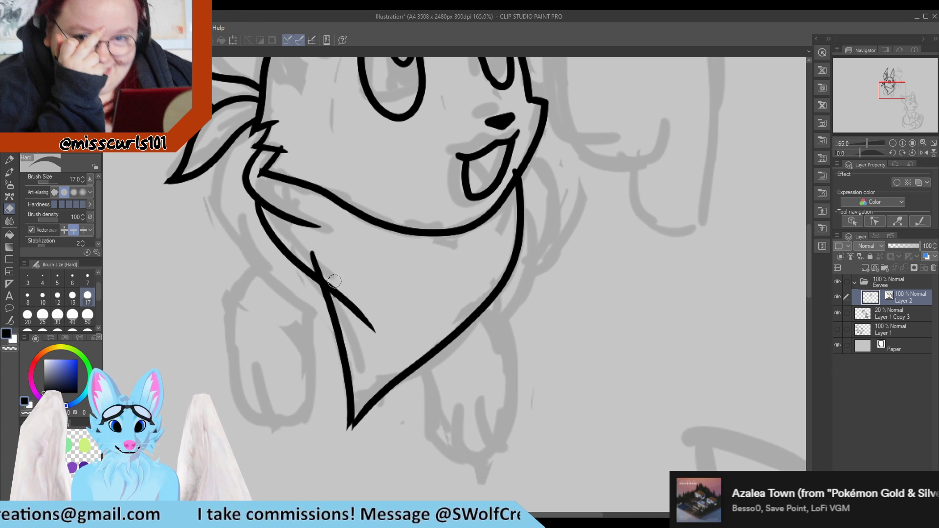
{"action": "left_click_drag", "start_coordinate": [332, 293], "coordinate": [309, 243]}
{"action": "key", "text": "p"}
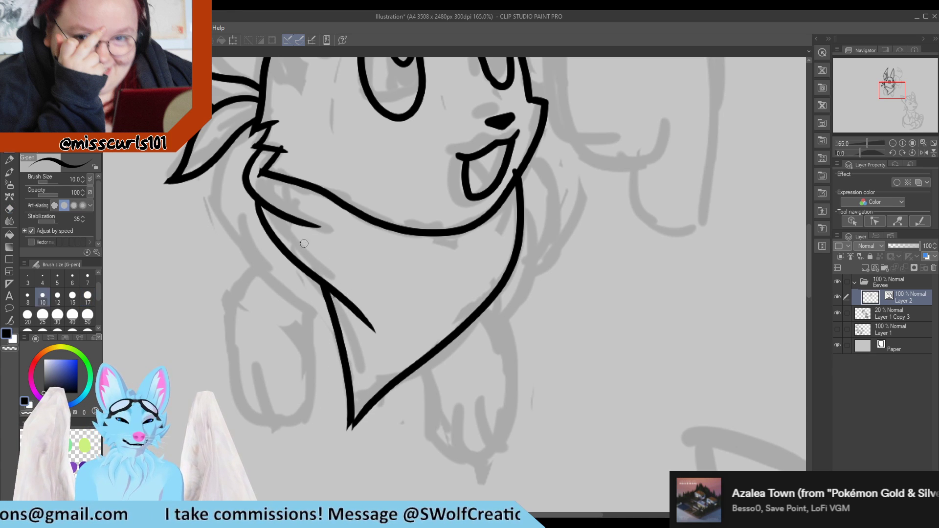
Step: Examine the inked head and bandana against the full body sketch at several magnifications
{"action": "scroll", "coordinate": [368, 282], "scroll_direction": "down", "scroll_amount": 5}
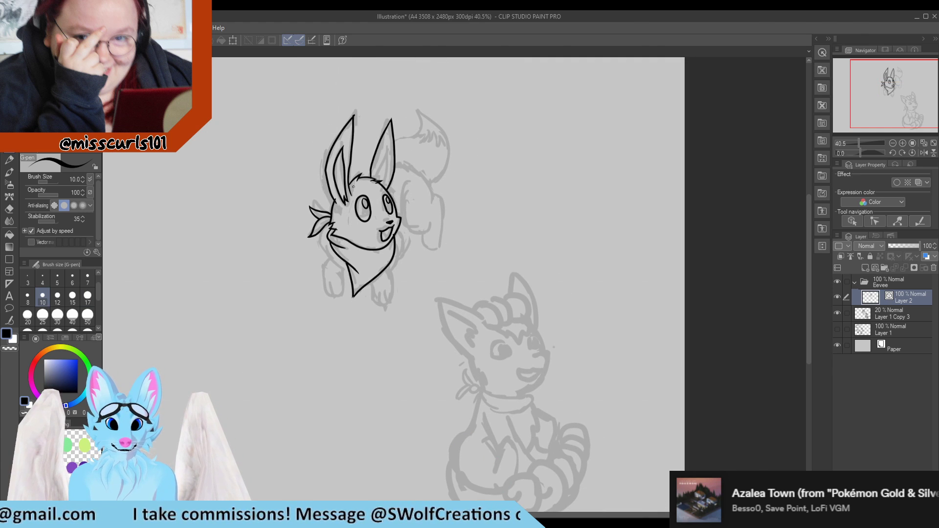
{"action": "scroll", "coordinate": [353, 186], "scroll_direction": "up", "scroll_amount": 2}
{"action": "scroll", "coordinate": [235, 368], "scroll_direction": "up", "scroll_amount": 6}
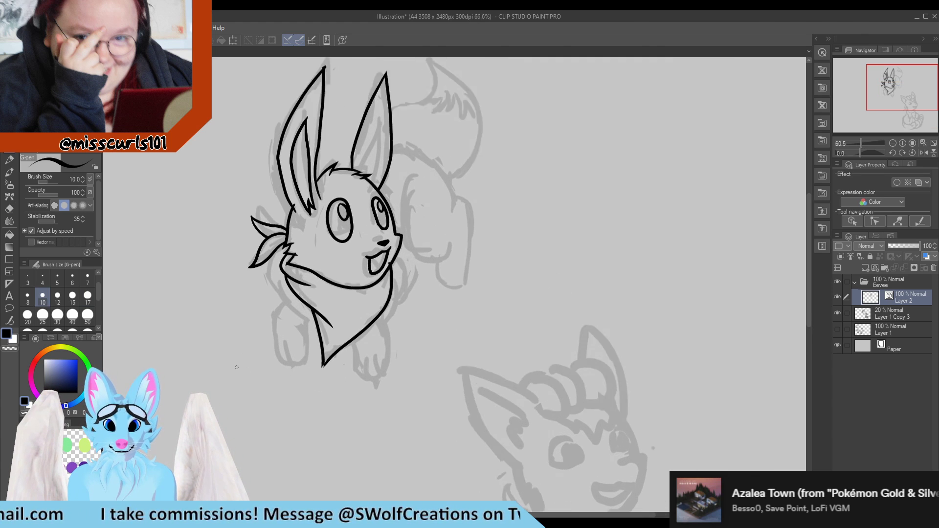
{"action": "scroll", "coordinate": [188, 128], "scroll_direction": "down", "scroll_amount": 10}
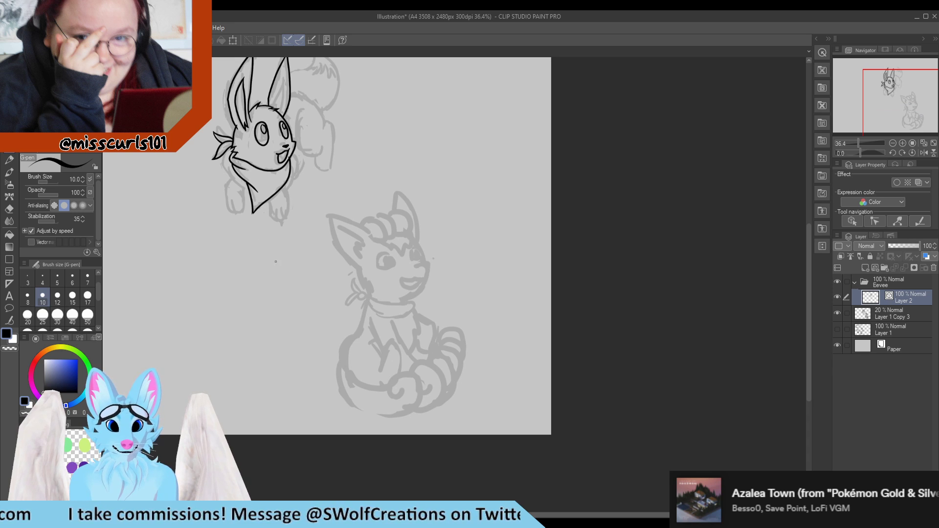
{"action": "scroll", "coordinate": [280, 259], "scroll_direction": "up", "scroll_amount": 5}
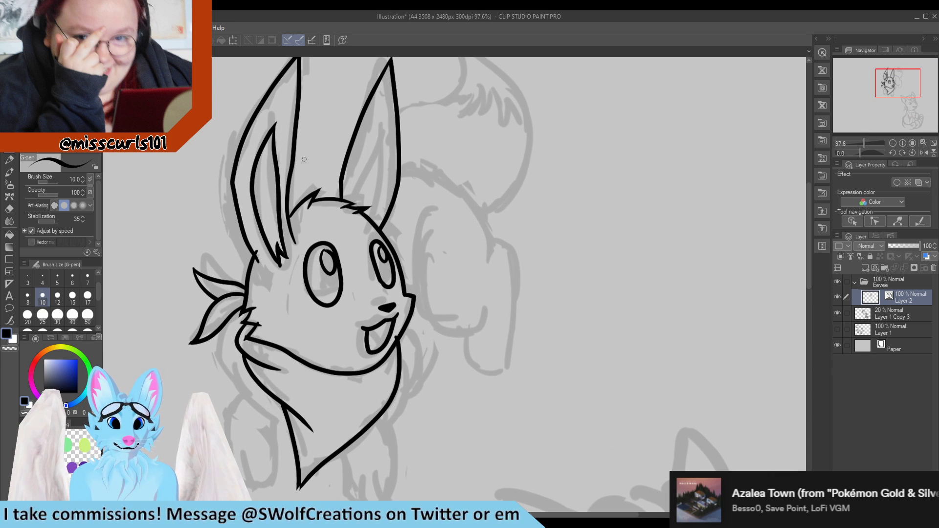
{"action": "scroll", "coordinate": [279, 259], "scroll_direction": "down", "scroll_amount": 3}
{"action": "scroll", "coordinate": [296, 289], "scroll_direction": "up", "scroll_amount": 2}
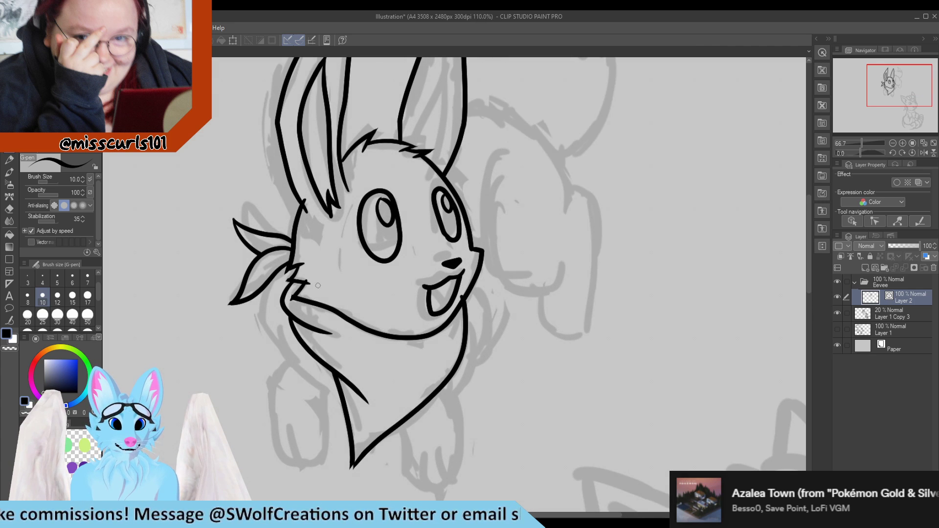
{"action": "scroll", "coordinate": [259, 291], "scroll_direction": "down", "scroll_amount": 2}
{"action": "scroll", "coordinate": [223, 292], "scroll_direction": "up", "scroll_amount": 1}
{"action": "scroll", "coordinate": [223, 292], "scroll_direction": "up", "scroll_amount": 1}
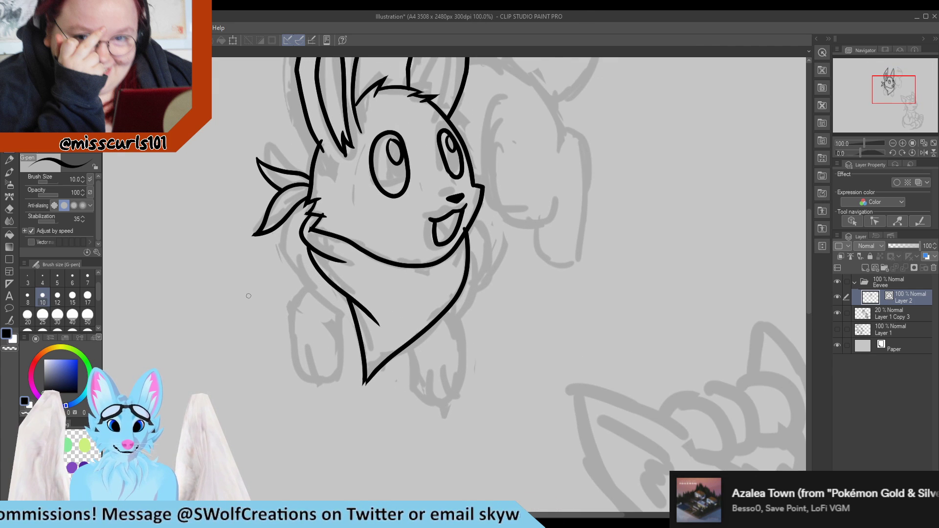
Step: Ink two overlapping curved fur tufts on each side of the bandana and clean up the line end at its muzzle-side edge
{"action": "scroll", "coordinate": [303, 215], "scroll_direction": "up", "scroll_amount": 2}
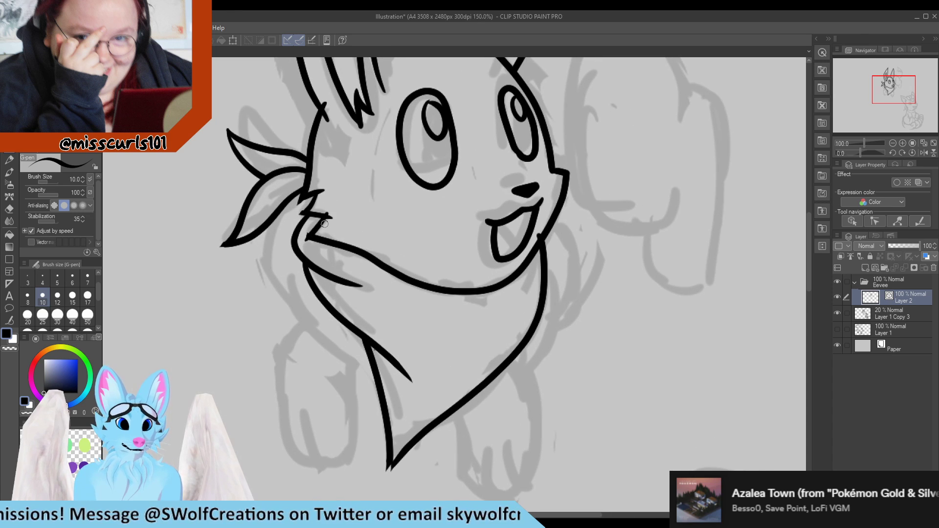
{"action": "mouse_move", "coordinate": [302, 194]}
{"action": "left_mouse_down"}
{"action": "mouse_move", "coordinate": [277, 217]}
{"action": "mouse_move", "coordinate": [269, 266]}
{"action": "mouse_move", "coordinate": [307, 320]}
{"action": "left_mouse_up"}
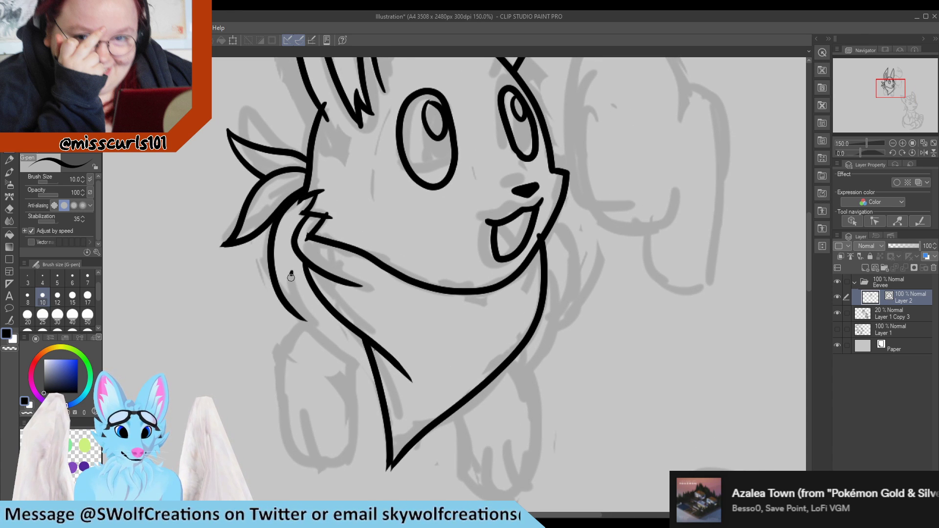
{"action": "mouse_move", "coordinate": [291, 276]}
{"action": "left_mouse_down"}
{"action": "mouse_move", "coordinate": [304, 326]}
{"action": "mouse_move", "coordinate": [378, 384]}
{"action": "left_mouse_up"}
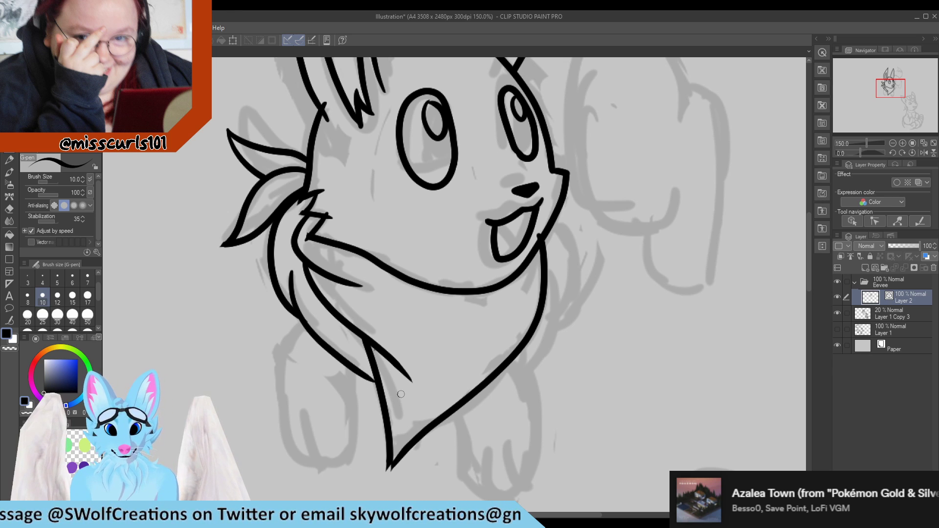
{"action": "mouse_move", "coordinate": [555, 218]}
{"action": "left_mouse_down"}
{"action": "mouse_move", "coordinate": [569, 288]}
{"action": "mouse_move", "coordinate": [555, 303]}
{"action": "left_mouse_up"}
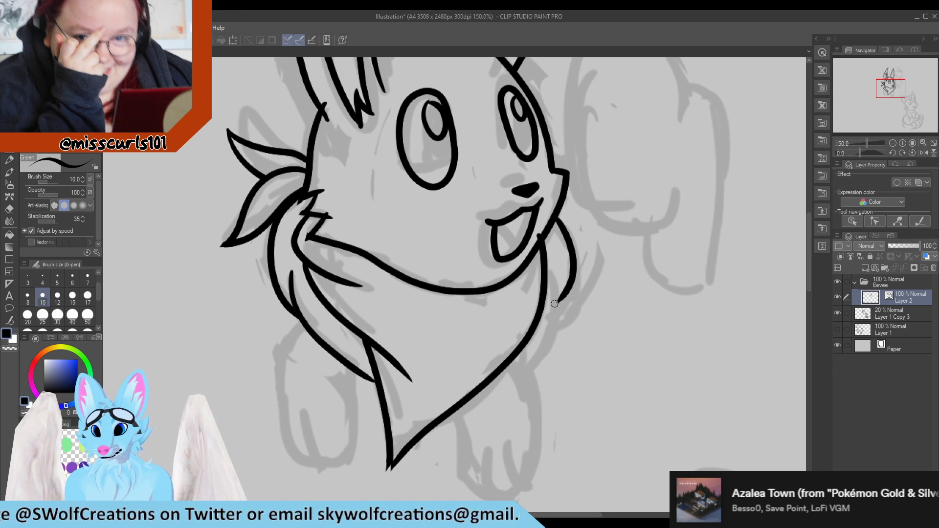
{"action": "mouse_move", "coordinate": [556, 267]}
{"action": "left_mouse_down"}
{"action": "mouse_move", "coordinate": [558, 316]}
{"action": "mouse_move", "coordinate": [511, 345]}
{"action": "left_mouse_up"}
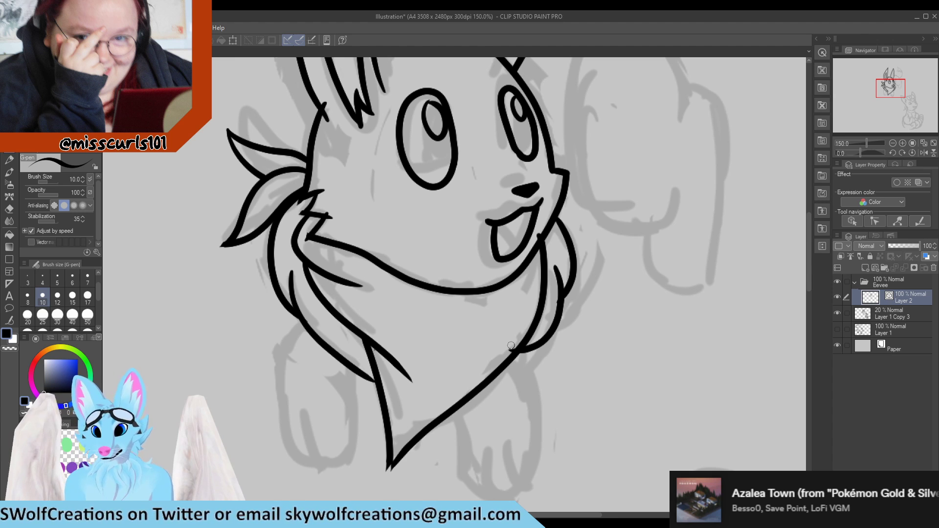
{"action": "key", "text": "e"}
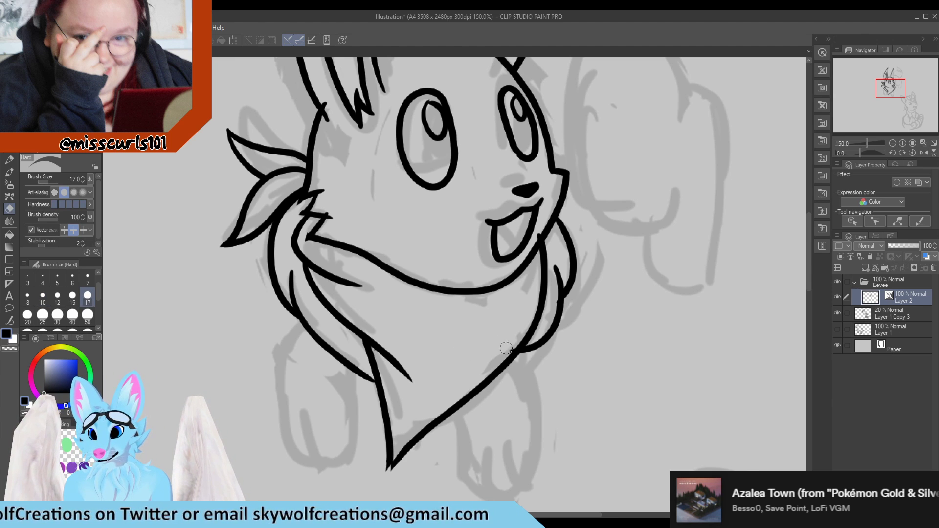
{"action": "left_click_drag", "start_coordinate": [506, 348], "coordinate": [507, 352]}
{"action": "key", "text": "p"}
Step: Try to ink the front leg on the bandana-tail side with its paw and toe line
{"action": "scroll", "coordinate": [200, 207], "scroll_direction": "down", "scroll_amount": 2}
{"action": "scroll", "coordinate": [223, 323], "scroll_direction": "up", "scroll_amount": 1}
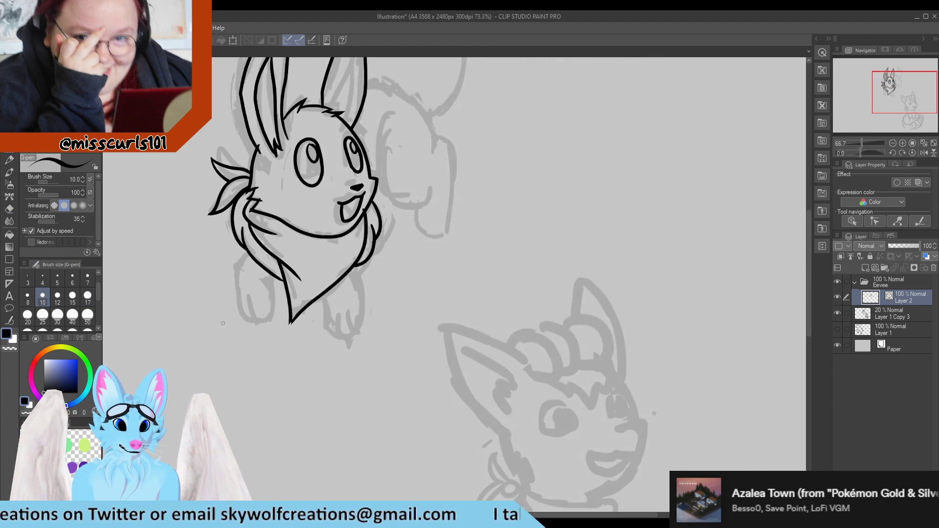
{"action": "scroll", "coordinate": [283, 277], "scroll_direction": "up", "scroll_amount": 4}
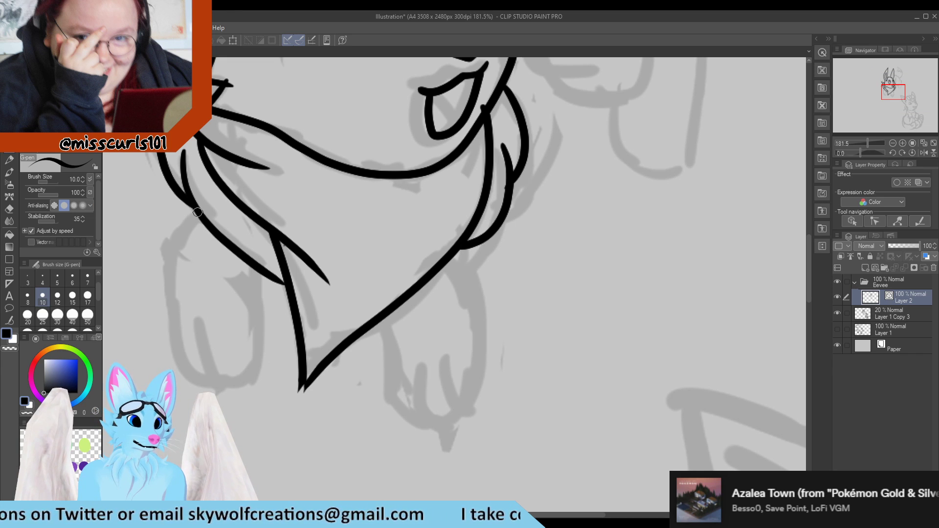
{"action": "mouse_move", "coordinate": [198, 212]}
{"action": "left_mouse_down"}
{"action": "mouse_move", "coordinate": [170, 230]}
{"action": "mouse_move", "coordinate": [148, 263]}
{"action": "mouse_move", "coordinate": [150, 310]}
{"action": "mouse_move", "coordinate": [198, 388]}
{"action": "left_mouse_up"}
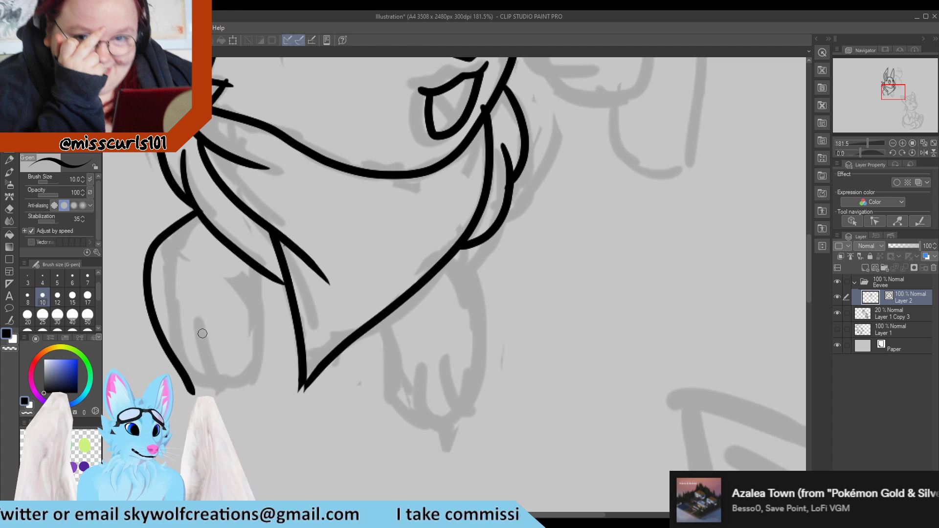
{"action": "mouse_move", "coordinate": [201, 329]}
{"action": "left_mouse_down"}
{"action": "mouse_move", "coordinate": [208, 383]}
{"action": "mouse_move", "coordinate": [219, 398]}
{"action": "mouse_move", "coordinate": [254, 407]}
{"action": "mouse_move", "coordinate": [262, 376]}
{"action": "mouse_move", "coordinate": [250, 326]}
{"action": "mouse_move", "coordinate": [250, 264]}
{"action": "left_mouse_up"}
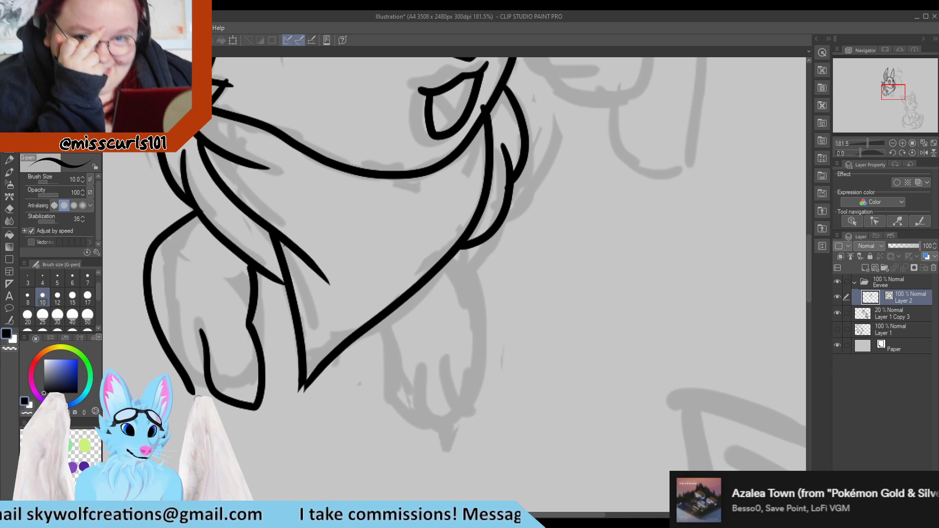
{"action": "mouse_move", "coordinate": [191, 391]}
{"action": "left_mouse_down"}
{"action": "mouse_move", "coordinate": [238, 421]}
{"action": "mouse_move", "coordinate": [245, 403]}
{"action": "left_mouse_up"}
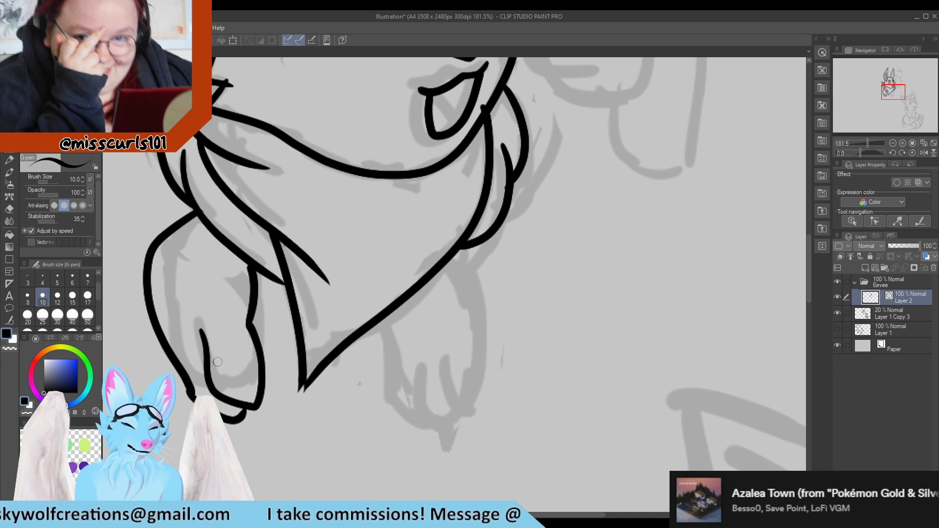
{"action": "scroll", "coordinate": [290, 262], "scroll_direction": "down", "scroll_amount": 3}
{"action": "scroll", "coordinate": [337, 278], "scroll_direction": "up", "scroll_amount": 1}
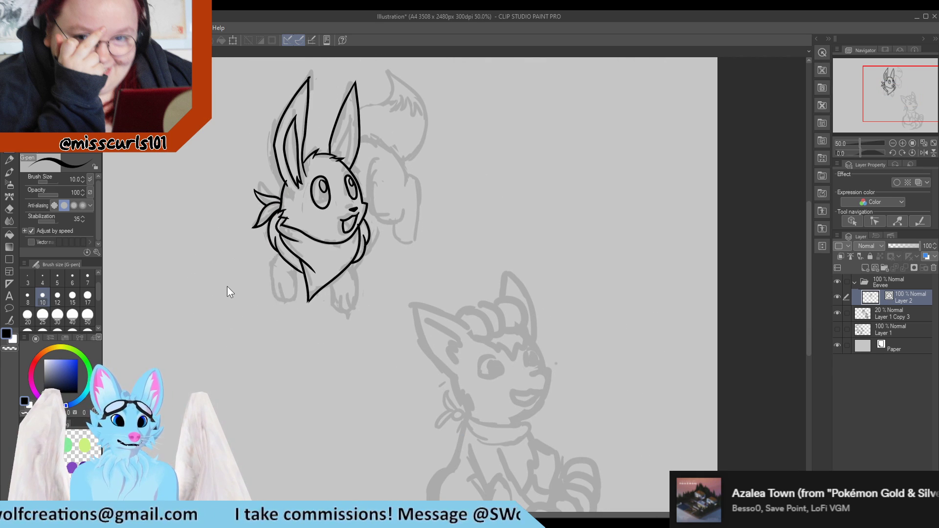
Step: Ink a slimmer front leg on the bandana-tail side, redrawing its toe line and inner contour up to the bandana
{"action": "scroll", "coordinate": [256, 281], "scroll_direction": "up", "scroll_amount": 3}
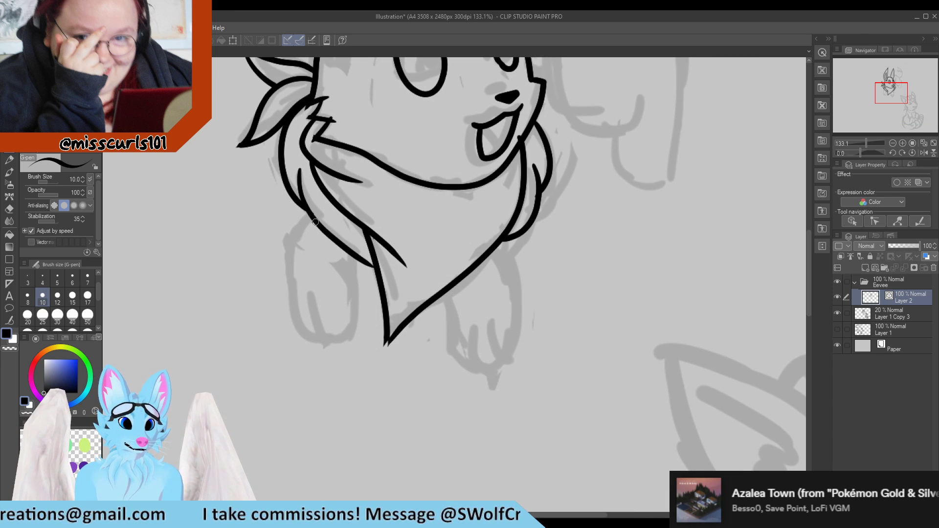
{"action": "mouse_move", "coordinate": [308, 218]}
{"action": "left_mouse_down"}
{"action": "mouse_move", "coordinate": [296, 271]}
{"action": "mouse_move", "coordinate": [302, 320]}
{"action": "mouse_move", "coordinate": [320, 343]}
{"action": "mouse_move", "coordinate": [344, 348]}
{"action": "left_mouse_up"}
{"action": "mouse_move", "coordinate": [324, 293]}
{"action": "left_mouse_down"}
{"action": "mouse_move", "coordinate": [330, 330]}
{"action": "mouse_move", "coordinate": [353, 344]}
{"action": "mouse_move", "coordinate": [360, 259]}
{"action": "left_mouse_up"}
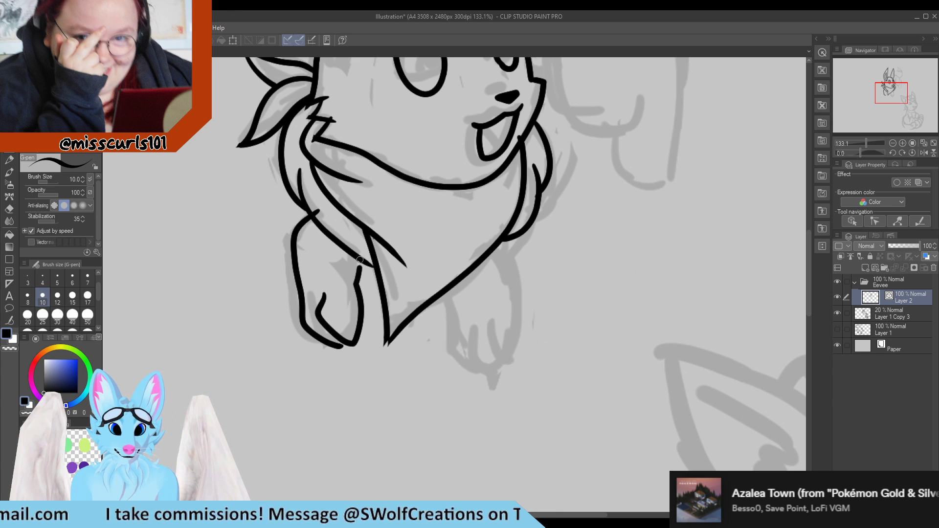
{"action": "key", "text": "ctrl+z"}
{"action": "key", "text": "ctrl+z"}
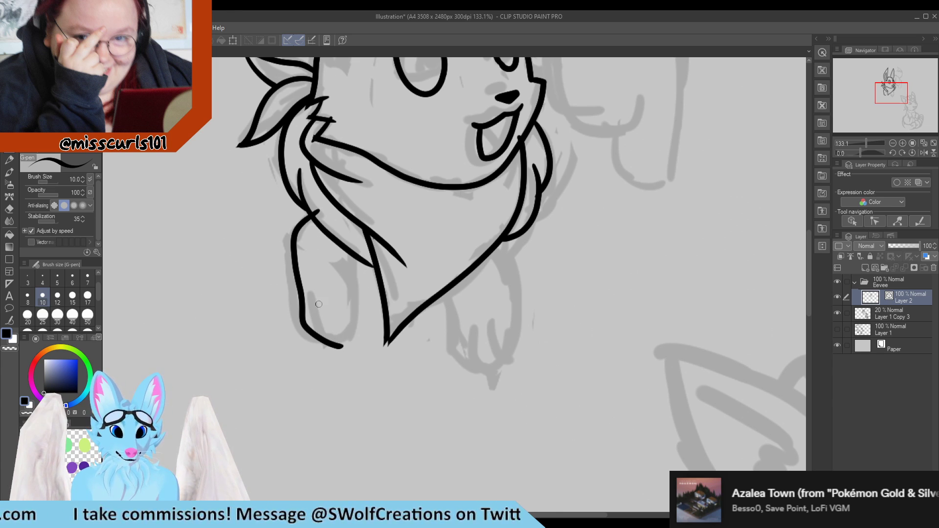
{"action": "mouse_move", "coordinate": [318, 295]}
{"action": "left_mouse_down"}
{"action": "mouse_move", "coordinate": [321, 323]}
{"action": "mouse_move", "coordinate": [348, 343]}
{"action": "mouse_move", "coordinate": [354, 316]}
{"action": "mouse_move", "coordinate": [344, 278]}
{"action": "mouse_move", "coordinate": [354, 265]}
{"action": "left_mouse_up"}
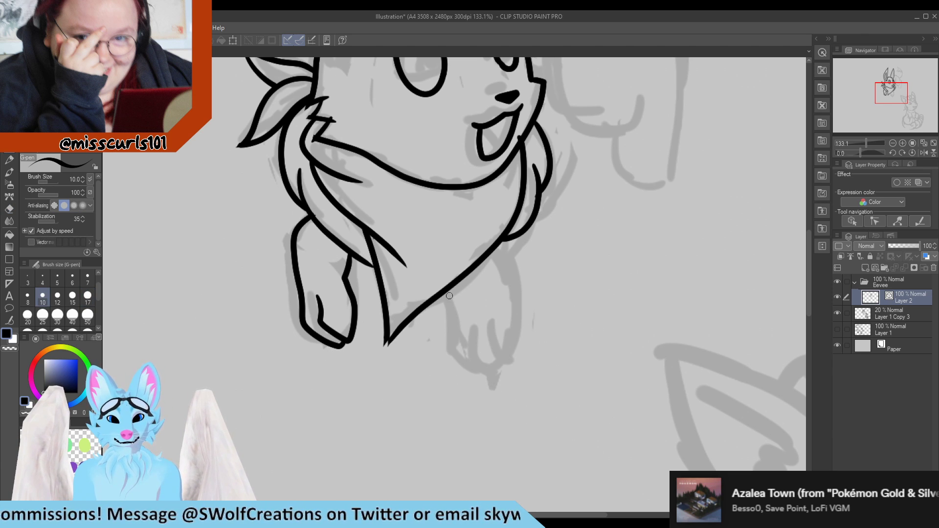
Step: Ink the front leg on the muzzle side below the bandana, with its paw, two toe lines and outer contour
{"action": "scroll", "coordinate": [263, 201], "scroll_direction": "down", "scroll_amount": 2}
{"action": "scroll", "coordinate": [360, 307], "scroll_direction": "up", "scroll_amount": 2}
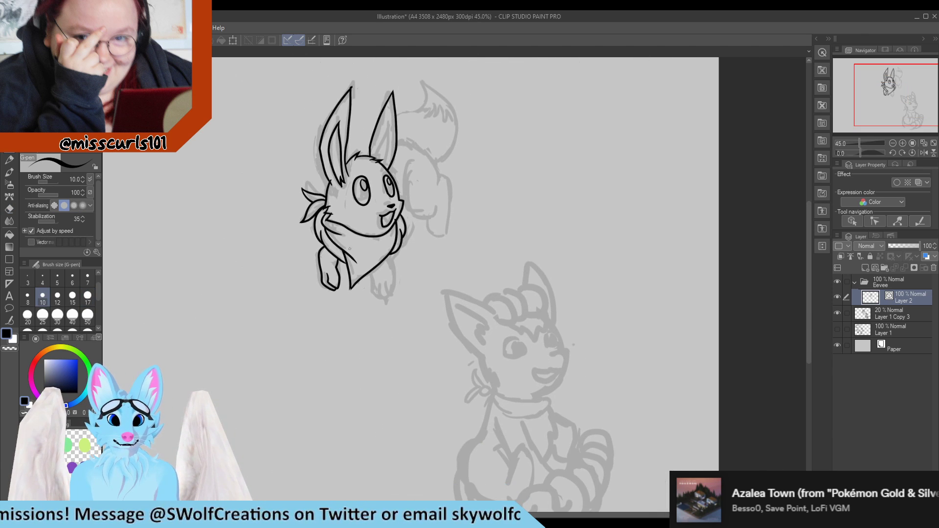
{"action": "scroll", "coordinate": [359, 308], "scroll_direction": "up", "scroll_amount": 2}
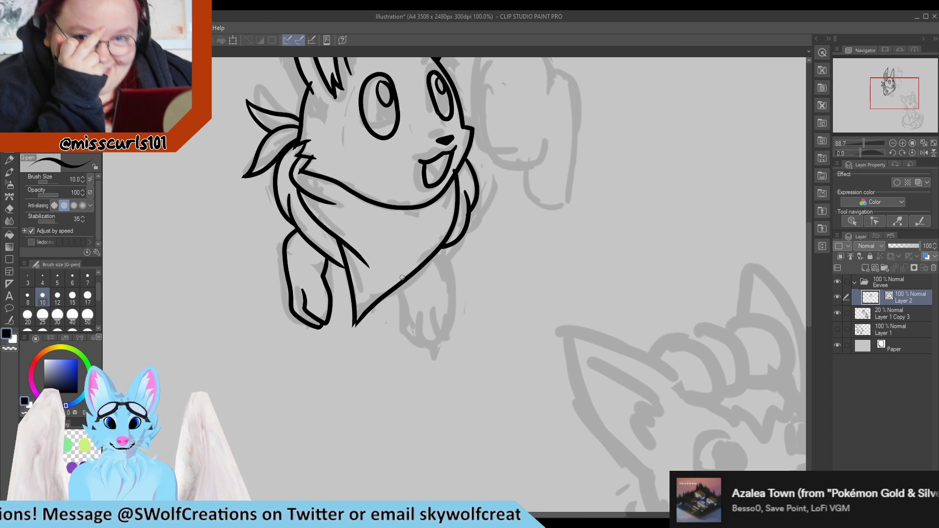
{"action": "mouse_move", "coordinate": [403, 277]}
{"action": "left_mouse_down"}
{"action": "mouse_move", "coordinate": [402, 332]}
{"action": "mouse_move", "coordinate": [422, 347]}
{"action": "left_mouse_up"}
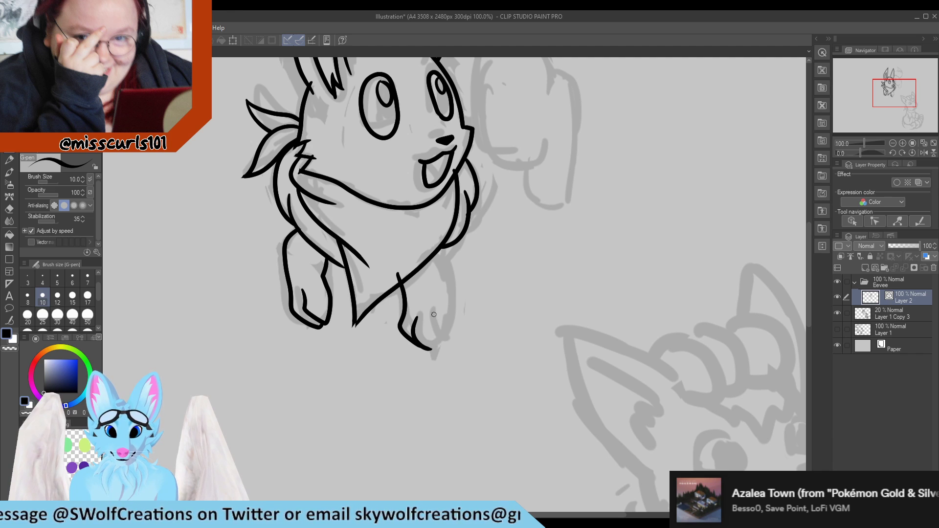
{"action": "mouse_move", "coordinate": [433, 315]}
{"action": "left_mouse_down"}
{"action": "mouse_move", "coordinate": [436, 351]}
{"action": "mouse_move", "coordinate": [449, 346]}
{"action": "mouse_move", "coordinate": [460, 295]}
{"action": "mouse_move", "coordinate": [442, 253]}
{"action": "left_mouse_up"}
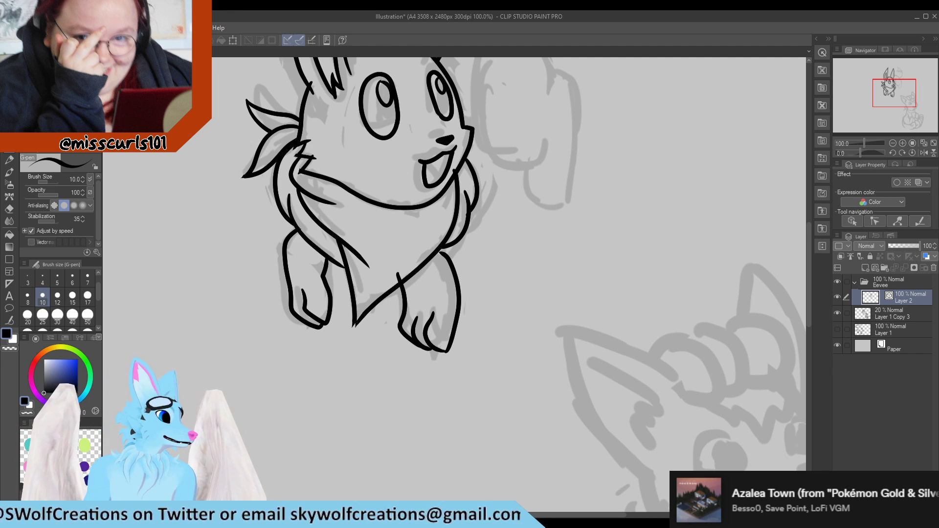
{"action": "key", "text": "ctrl+z"}
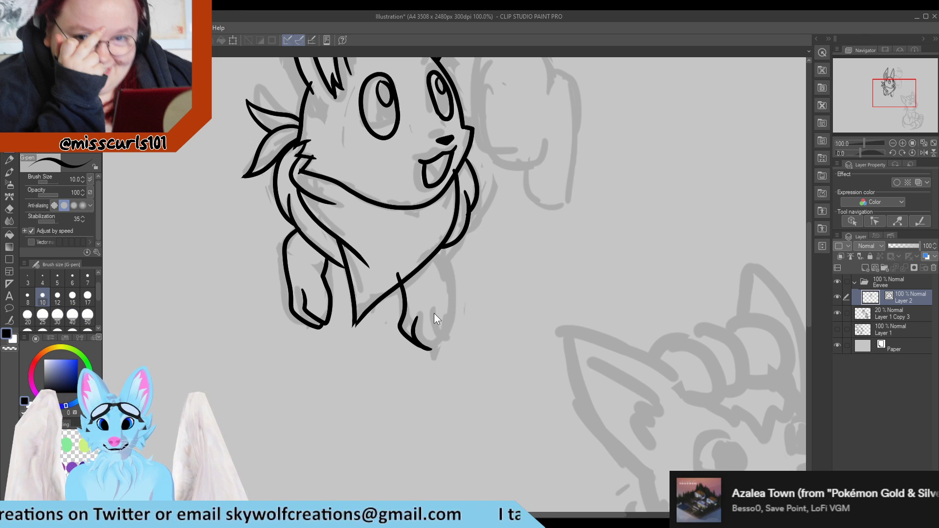
{"action": "scroll", "coordinate": [433, 313], "scroll_direction": "up", "scroll_amount": 3}
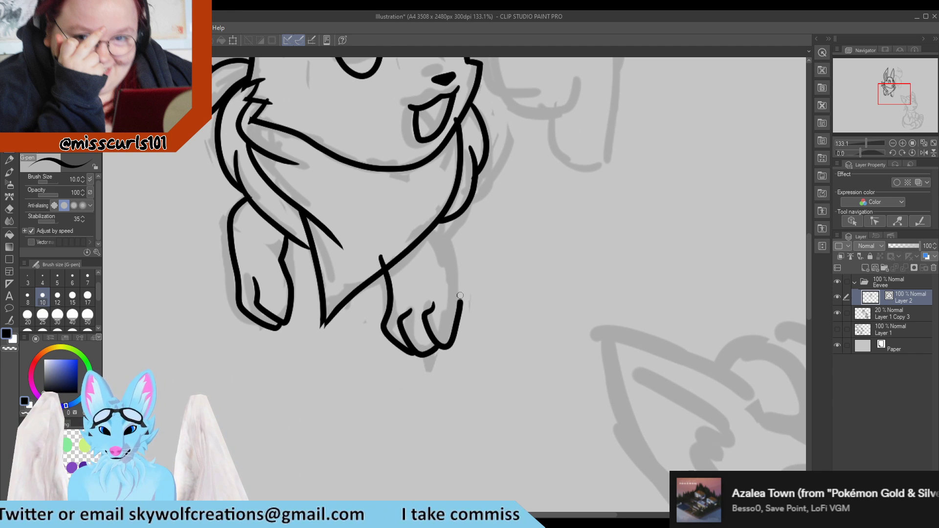
{"action": "left_click_drag", "start_coordinate": [461, 280], "coordinate": [444, 230]}
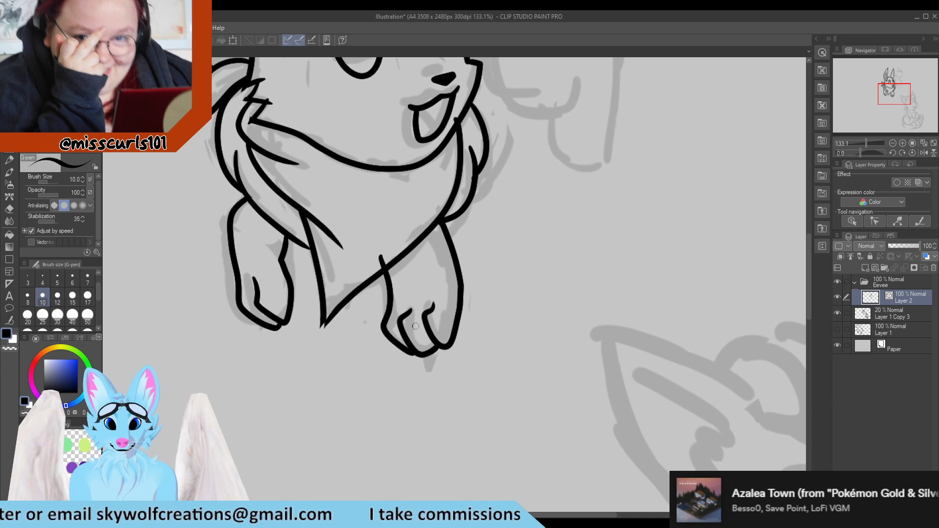
Step: Pinch the upper vector contours of the bandana-tail-side front leg to shift them slightly towards the bandana point
{"action": "left_click", "coordinate": [9, 319]}
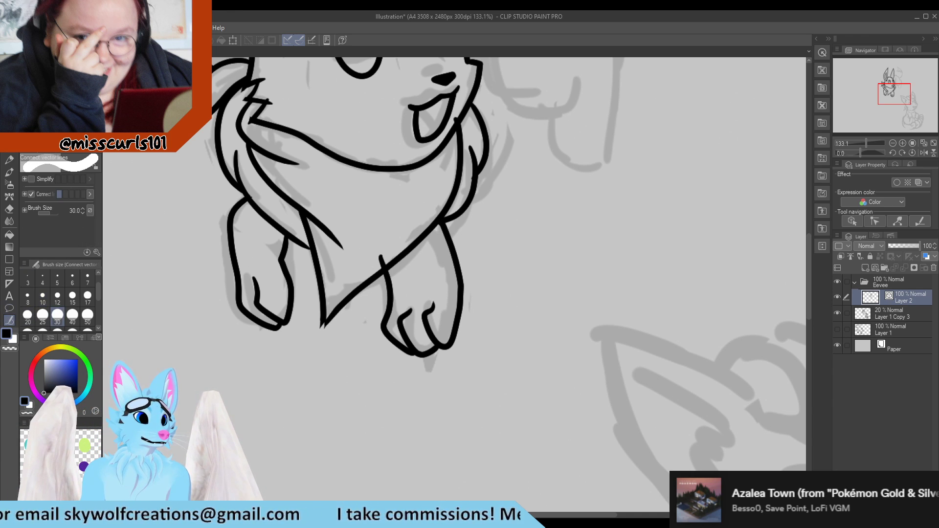
{"action": "left_click", "coordinate": [59, 82]}
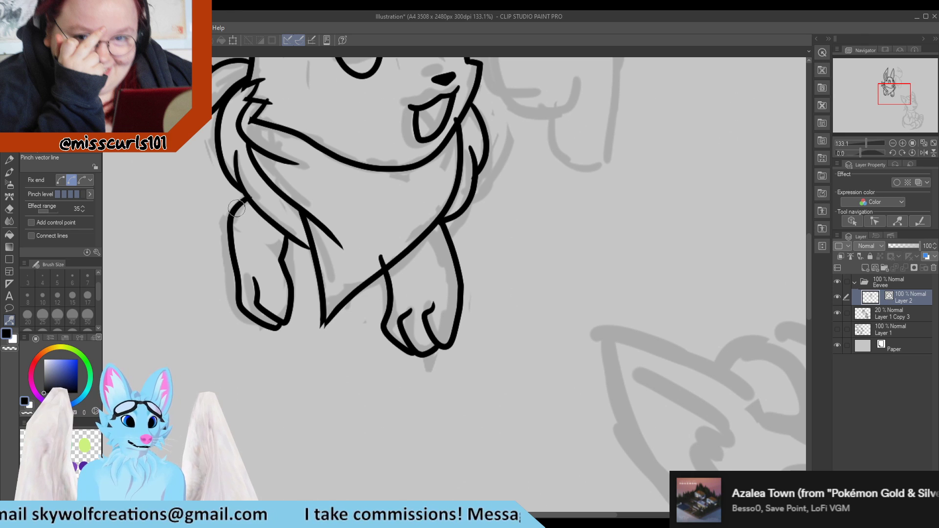
{"action": "left_click_drag", "start_coordinate": [233, 209], "coordinate": [236, 238]}
{"action": "mouse_move", "coordinate": [286, 261]}
{"action": "left_mouse_down"}
{"action": "mouse_move", "coordinate": [287, 244]}
{"action": "mouse_move", "coordinate": [285, 261]}
{"action": "left_mouse_up"}
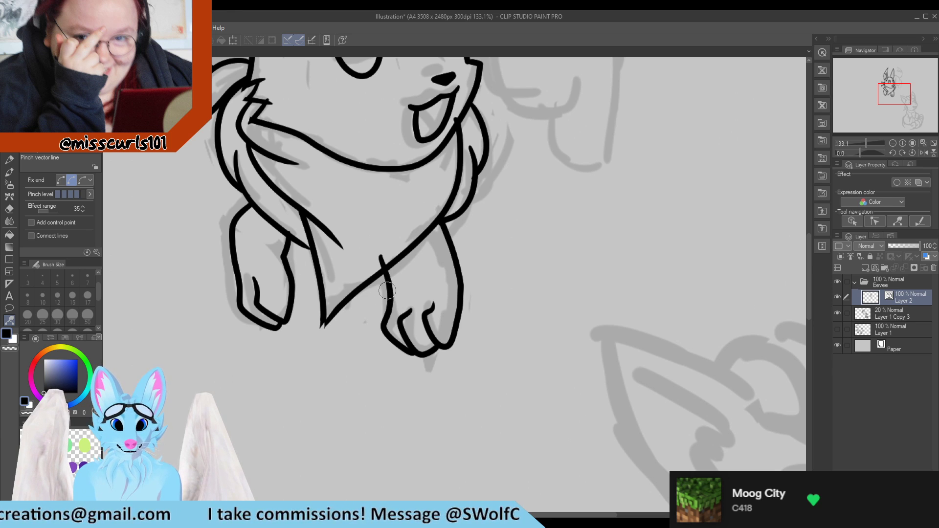
Step: Pinch the vector contours of the muzzle-side front leg inward to slim it, and reshape its paw and toes
{"action": "mouse_move", "coordinate": [386, 291]}
{"action": "left_mouse_down"}
{"action": "mouse_move", "coordinate": [402, 354]}
{"action": "mouse_move", "coordinate": [394, 357]}
{"action": "mouse_move", "coordinate": [400, 292]}
{"action": "left_mouse_up"}
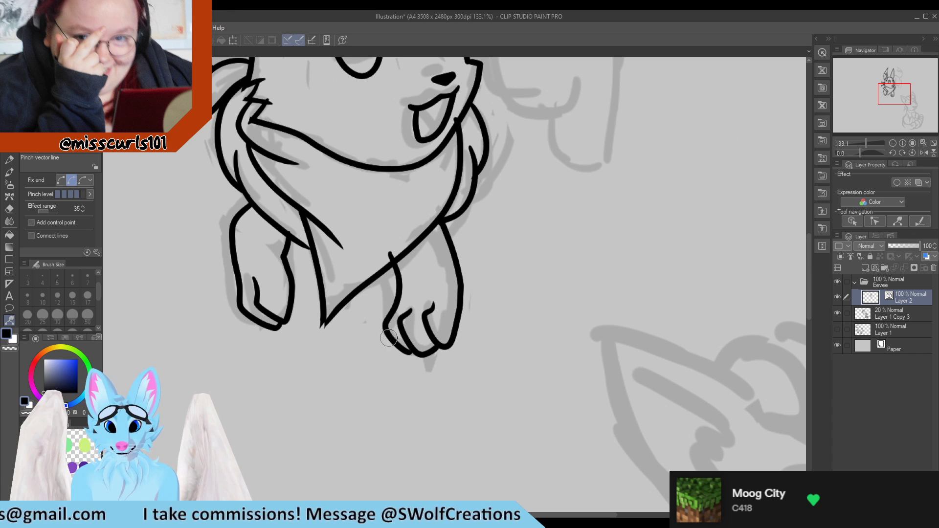
{"action": "left_click_drag", "start_coordinate": [388, 338], "coordinate": [410, 333]}
{"action": "left_click_drag", "start_coordinate": [460, 312], "coordinate": [453, 311]}
{"action": "left_click_drag", "start_coordinate": [458, 274], "coordinate": [451, 265]}
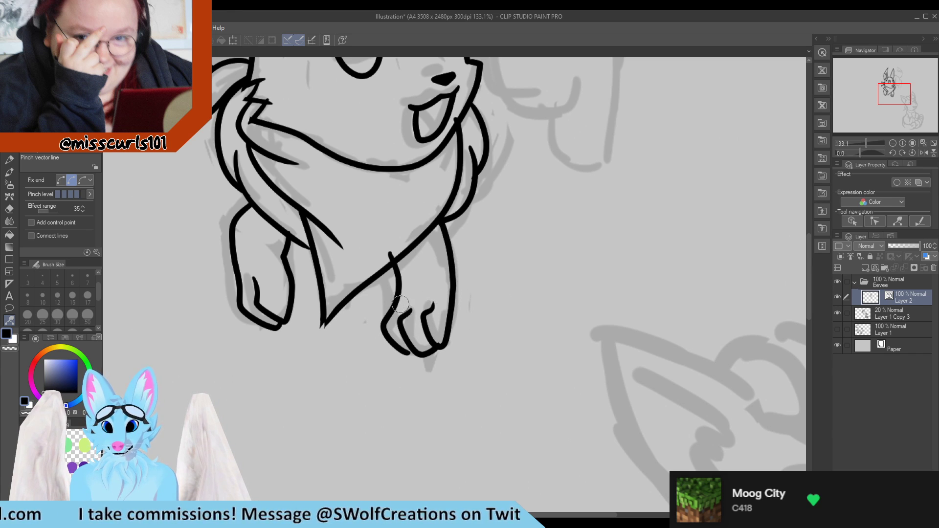
{"action": "mouse_move", "coordinate": [438, 300]}
{"action": "left_mouse_down"}
{"action": "mouse_move", "coordinate": [403, 325]}
{"action": "mouse_move", "coordinate": [396, 355]}
{"action": "left_mouse_up"}
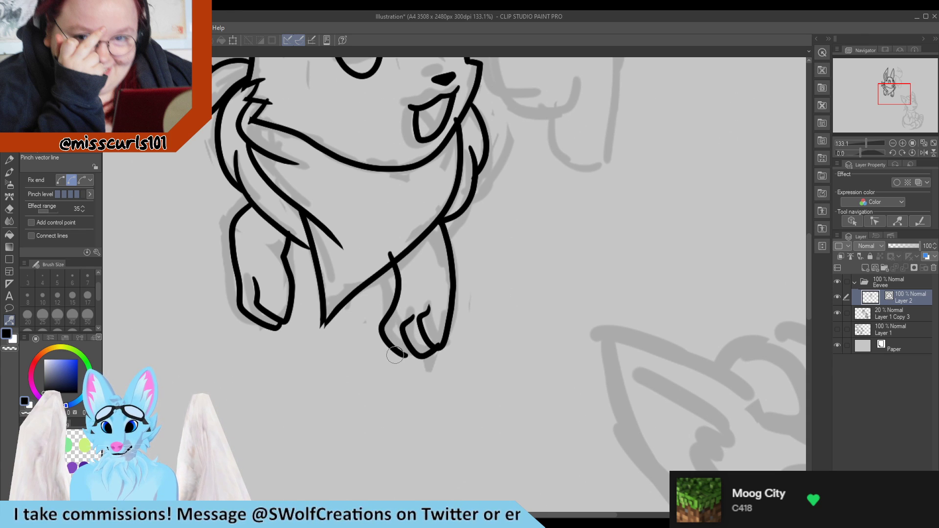
Step: Join the outline end at the muzzle-side paw's inner toe using control points, and pinch the inner contour to narrow the paw
{"action": "left_click", "coordinate": [54, 71]}
{"action": "mouse_move", "coordinate": [407, 358]}
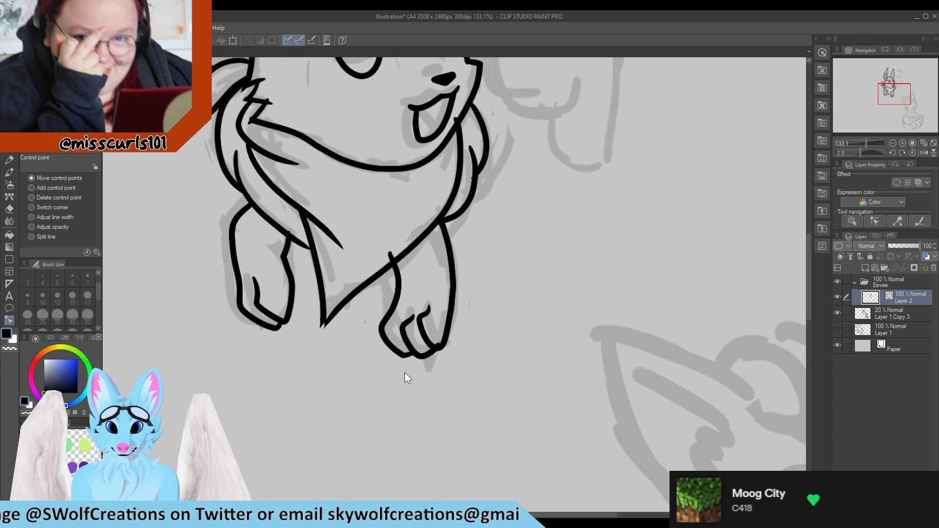
{"action": "left_click", "coordinate": [58, 83]}
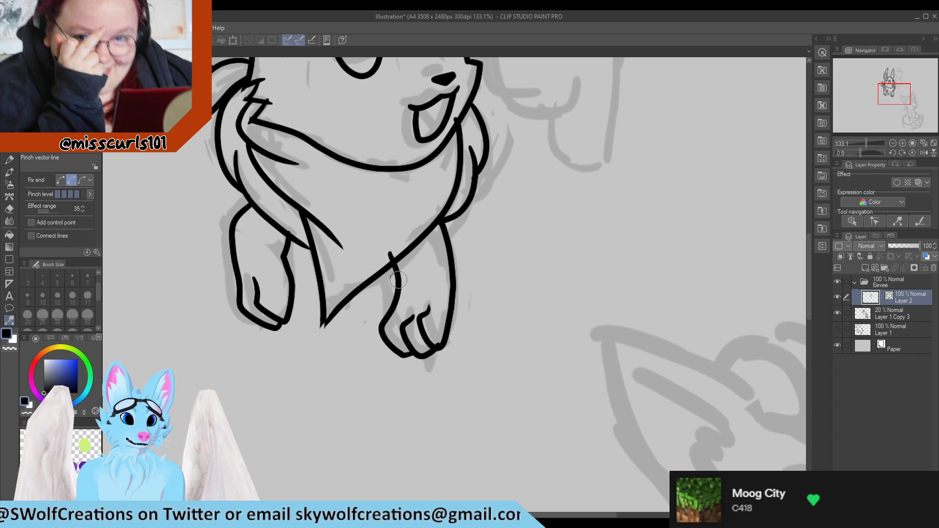
{"action": "mouse_move", "coordinate": [383, 326]}
{"action": "left_mouse_down"}
{"action": "mouse_move", "coordinate": [399, 360]}
{"action": "mouse_move", "coordinate": [391, 353]}
{"action": "mouse_move", "coordinate": [406, 331]}
{"action": "mouse_move", "coordinate": [391, 314]}
{"action": "left_mouse_up"}
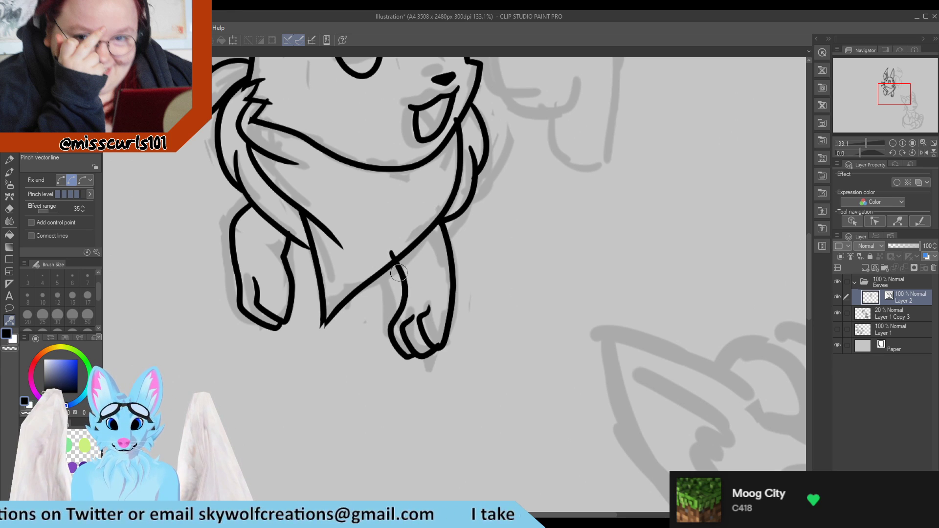
Step: Pinch the outer contour of the bandana-tail-side front leg inward to make the leg and paw narrower
{"action": "scroll", "coordinate": [451, 335], "scroll_direction": "down", "scroll_amount": 4}
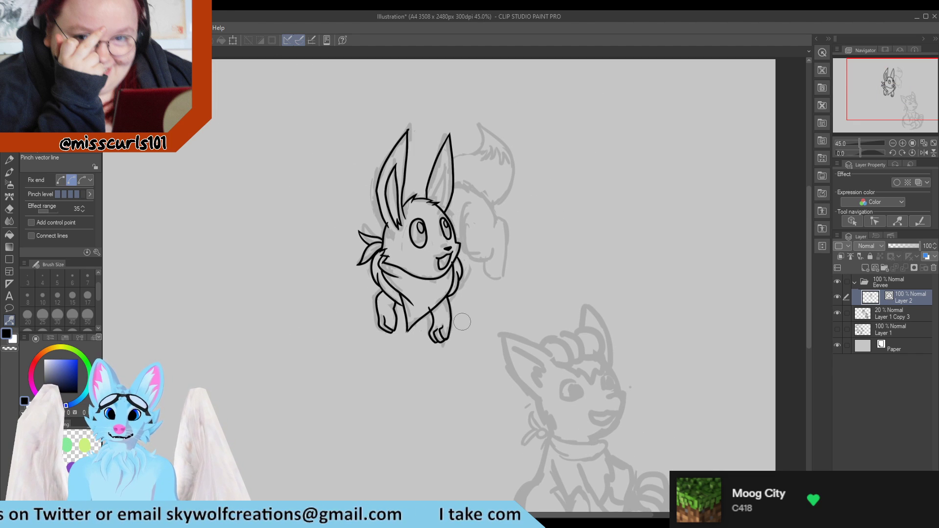
{"action": "scroll", "coordinate": [424, 319], "scroll_direction": "up", "scroll_amount": 4}
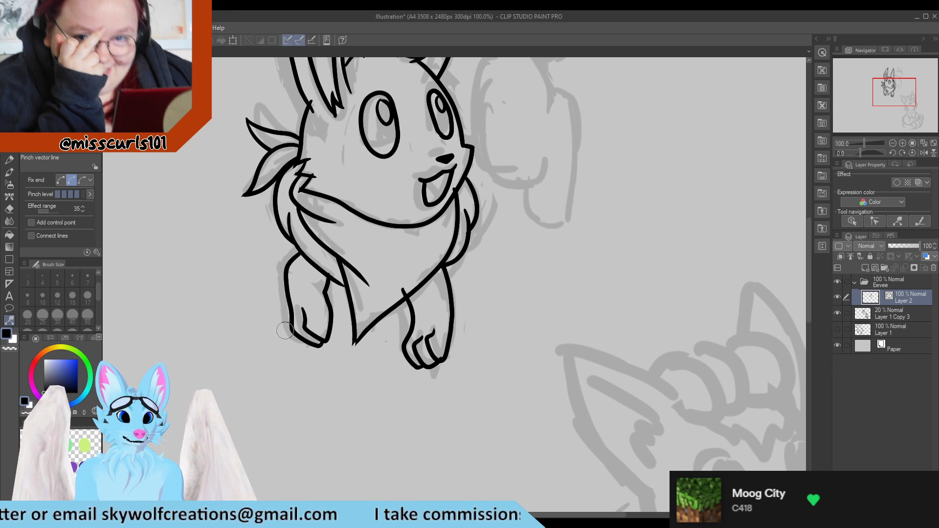
{"action": "left_click_drag", "start_coordinate": [306, 322], "coordinate": [294, 313]}
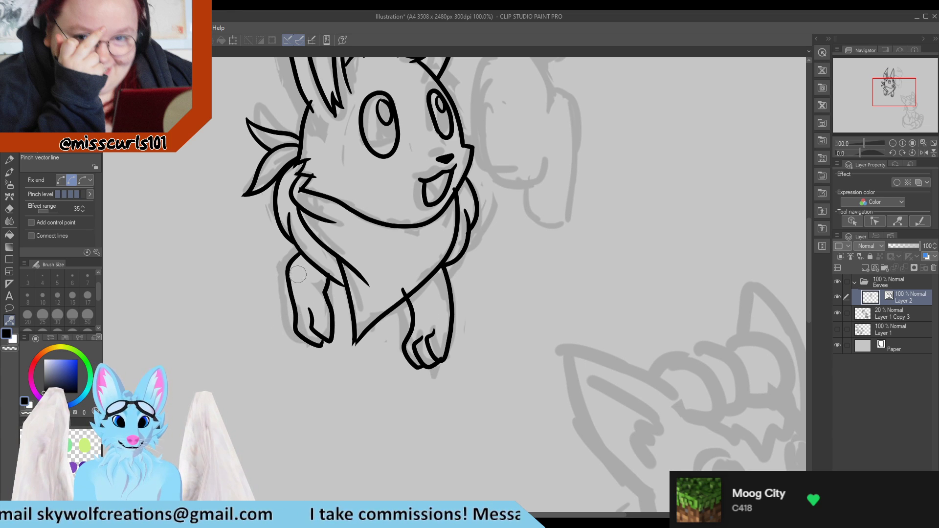
{"action": "left_click_drag", "start_coordinate": [291, 270], "coordinate": [323, 294]}
Step: Close the outer contour against the toe line at the tip of the bandana-tail-side paw by adjusting its vector end points
{"action": "left_click", "coordinate": [57, 74]}
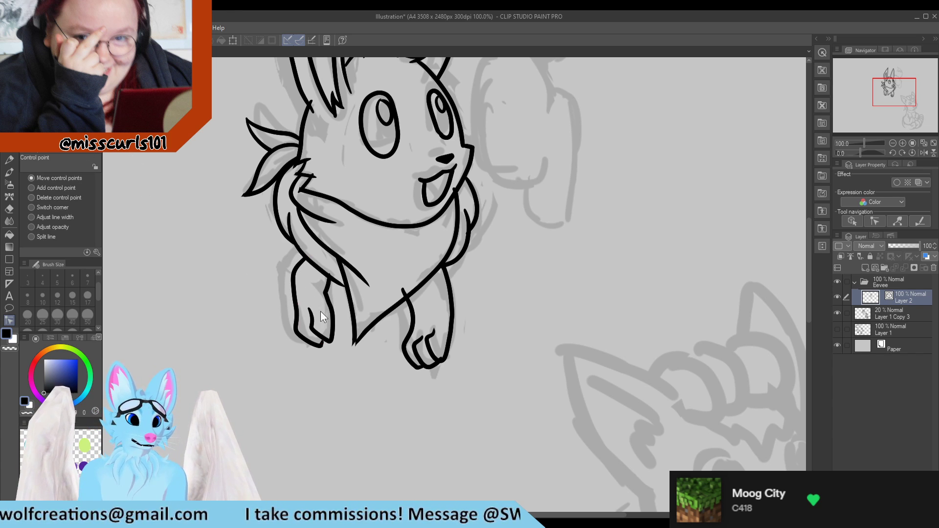
{"action": "mouse_move", "coordinate": [326, 296]}
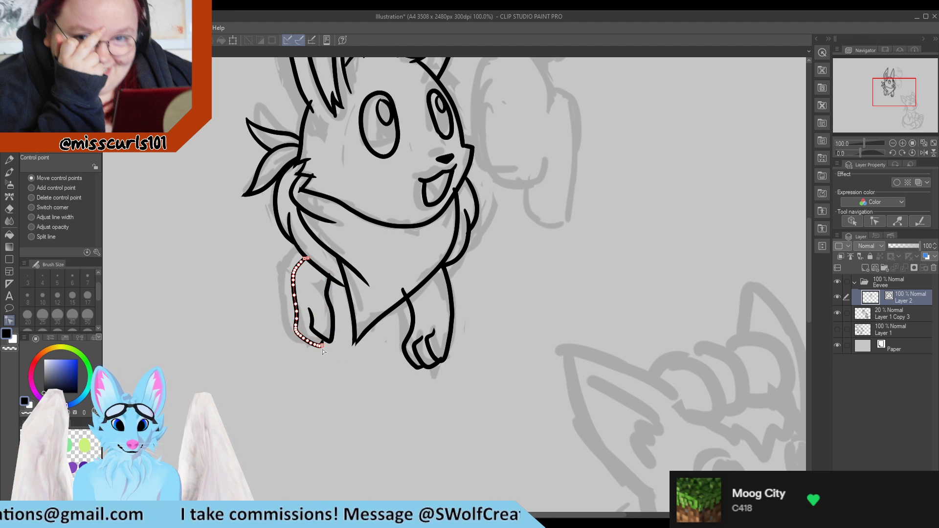
{"action": "scroll", "coordinate": [354, 332], "scroll_direction": "up", "scroll_amount": 3}
{"action": "scroll", "coordinate": [277, 296], "scroll_direction": "up", "scroll_amount": 4}
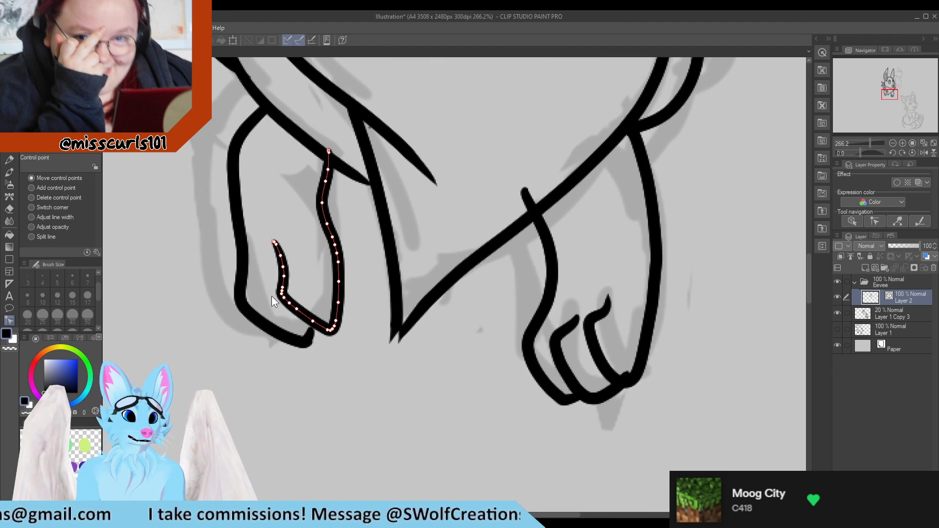
{"action": "left_click", "coordinate": [56, 109]}
{"action": "left_click_drag", "start_coordinate": [305, 338], "coordinate": [323, 358]}
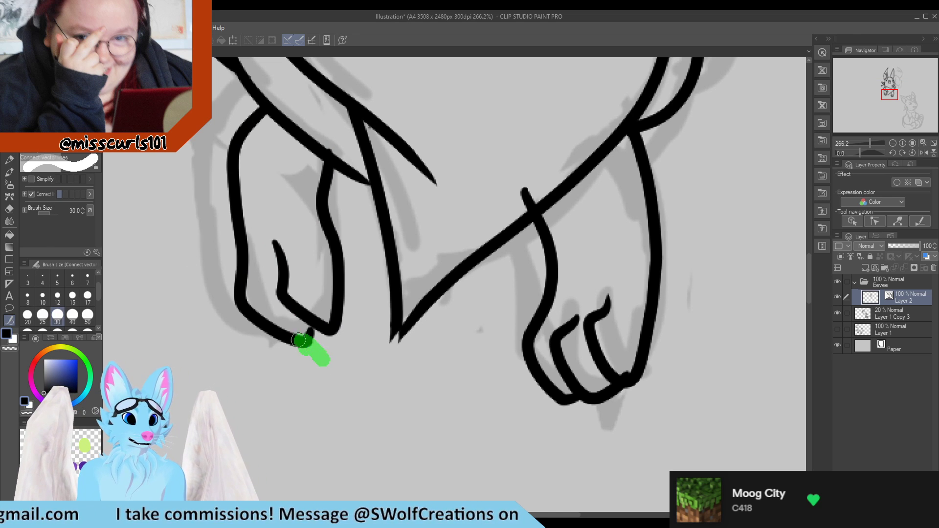
{"action": "left_click", "coordinate": [57, 73]}
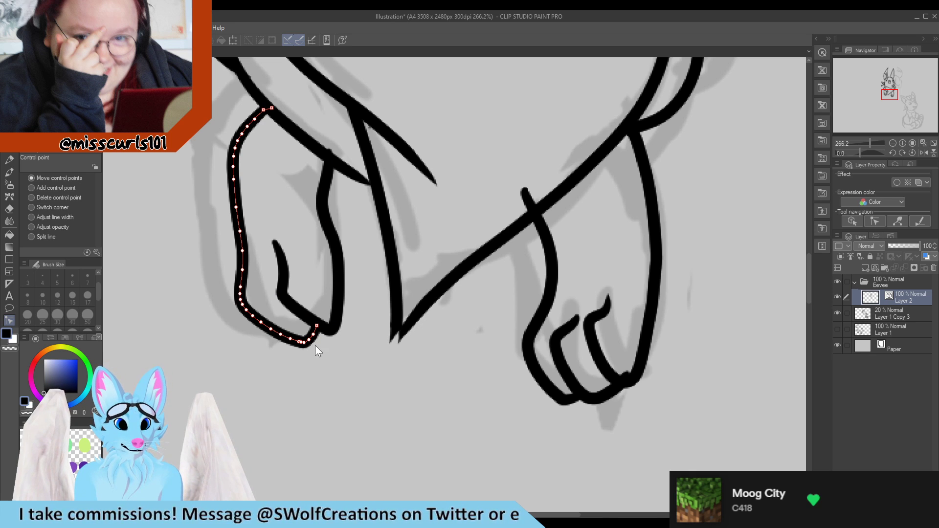
Step: Move the control points at the toe line end of the muzzle-side paw to smooth its hooked tip
{"action": "scroll", "coordinate": [350, 345], "scroll_direction": "down", "scroll_amount": 12}
{"action": "scroll", "coordinate": [482, 373], "scroll_direction": "up", "scroll_amount": 6}
{"action": "scroll", "coordinate": [318, 345], "scroll_direction": "up", "scroll_amount": 2}
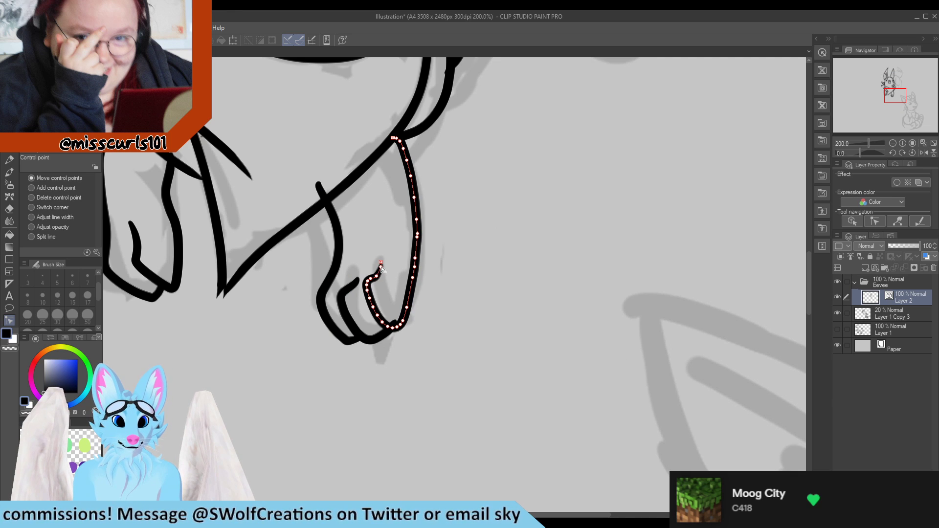
{"action": "left_click_drag", "start_coordinate": [381, 262], "coordinate": [384, 271]}
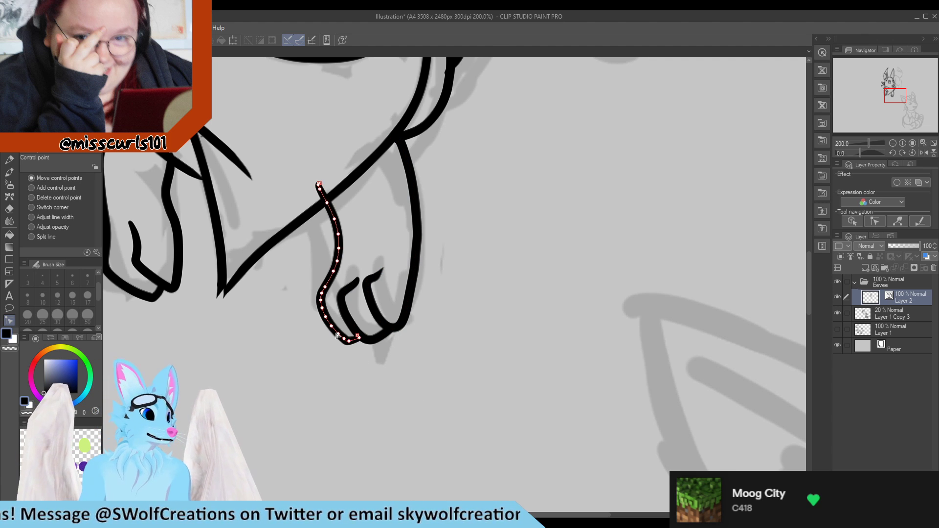
{"action": "scroll", "coordinate": [395, 250], "scroll_direction": "down", "scroll_amount": 4}
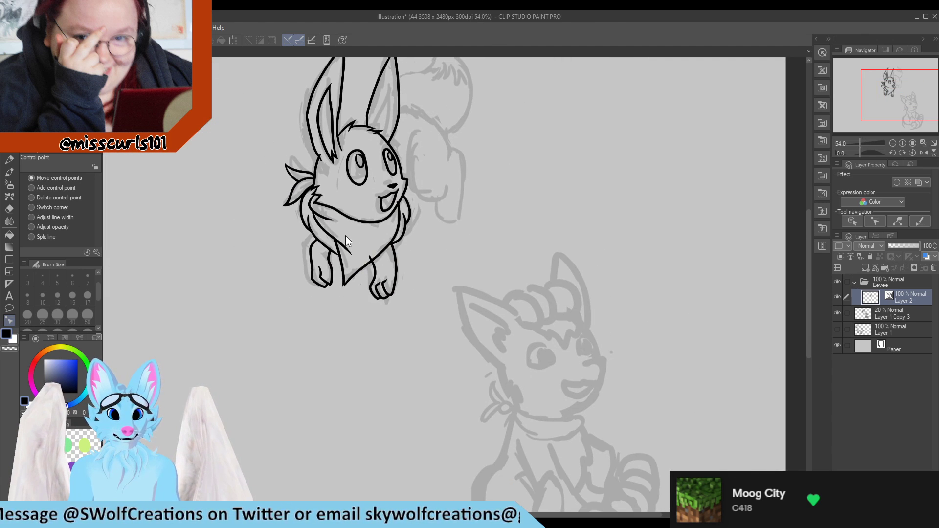
Step: Erase the end of the muzzle-side leg's inner contour that overlaps the bandana, using the vector eraser
{"action": "scroll", "coordinate": [345, 235], "scroll_direction": "up", "scroll_amount": 3}
{"action": "scroll", "coordinate": [323, 257], "scroll_direction": "up", "scroll_amount": 2}
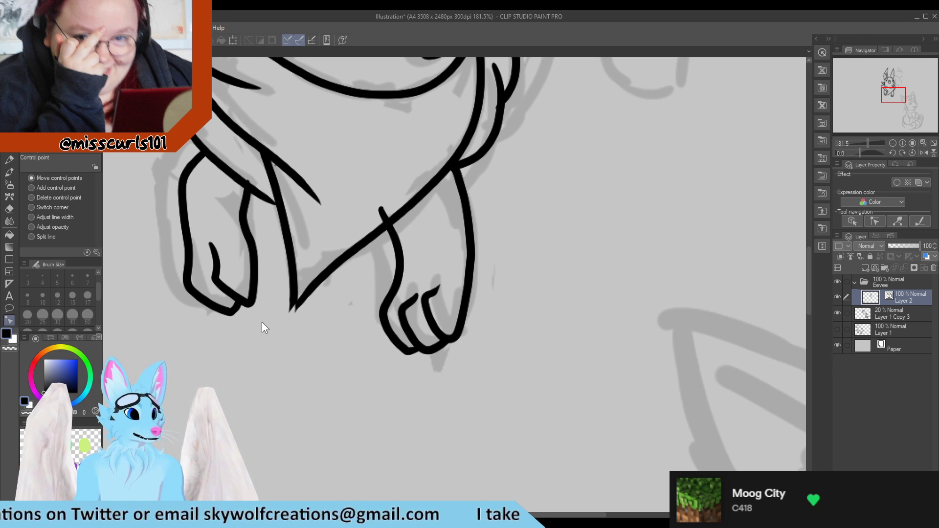
{"action": "key", "text": "e"}
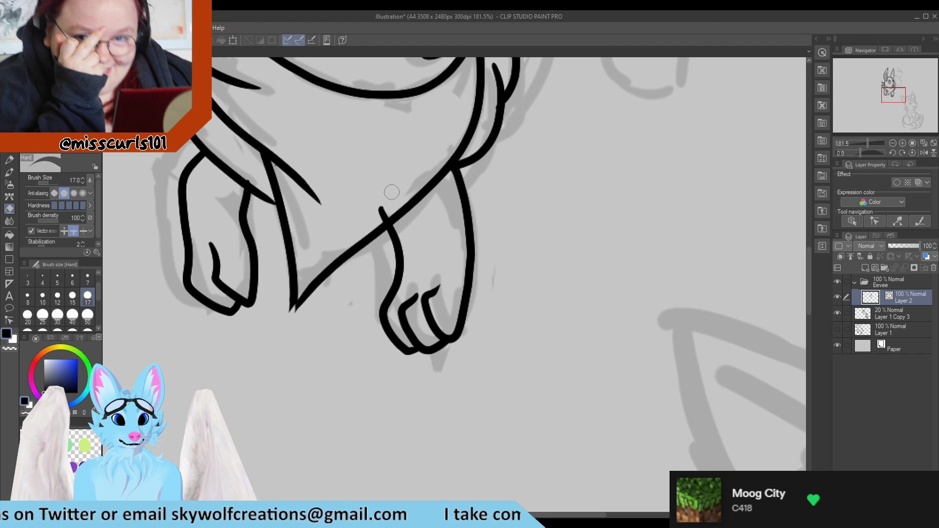
Step: Examine the inked Eevee as a whole and compare it with the rough sketches on the page
{"action": "key", "text": "y"}
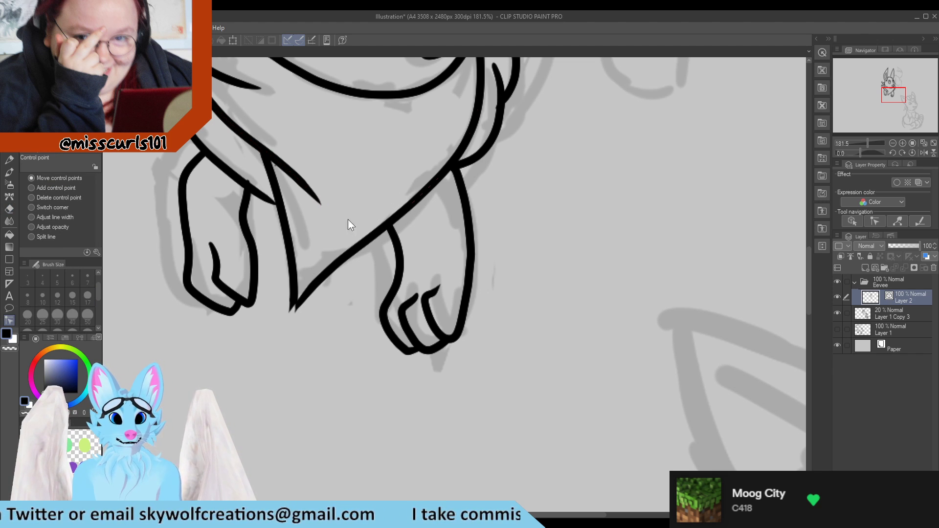
{"action": "scroll", "coordinate": [342, 274], "scroll_direction": "down", "scroll_amount": 5}
{"action": "scroll", "coordinate": [322, 336], "scroll_direction": "down", "scroll_amount": 3}
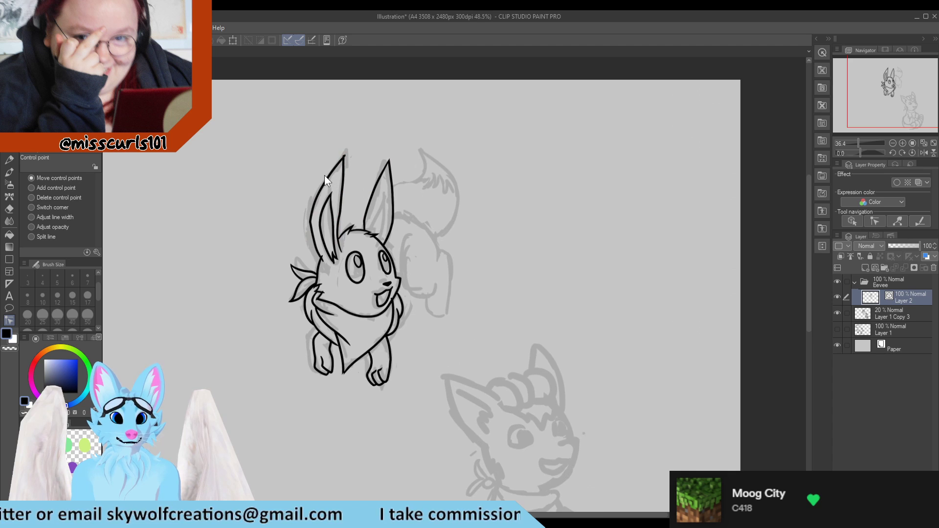
{"action": "scroll", "coordinate": [319, 235], "scroll_direction": "down", "scroll_amount": 4}
{"action": "scroll", "coordinate": [392, 325], "scroll_direction": "up", "scroll_amount": 5}
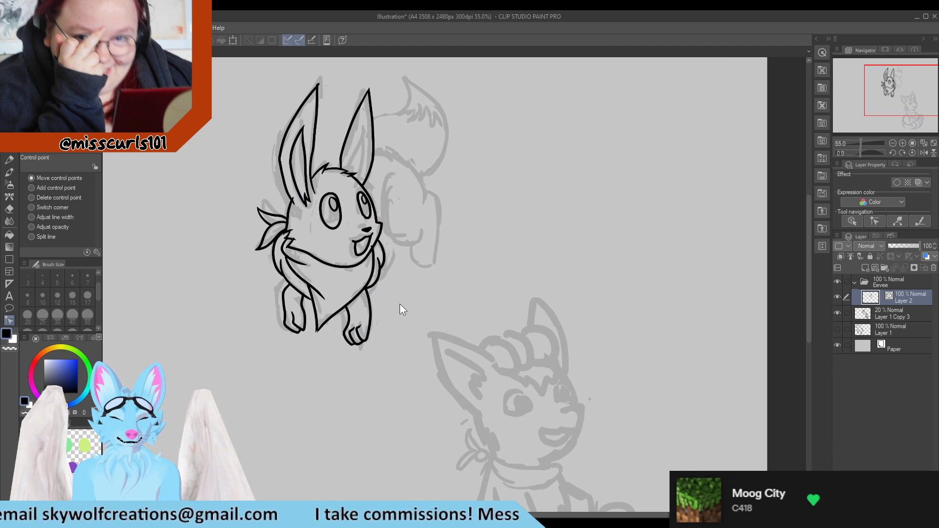
{"action": "scroll", "coordinate": [415, 307], "scroll_direction": "up", "scroll_amount": 2}
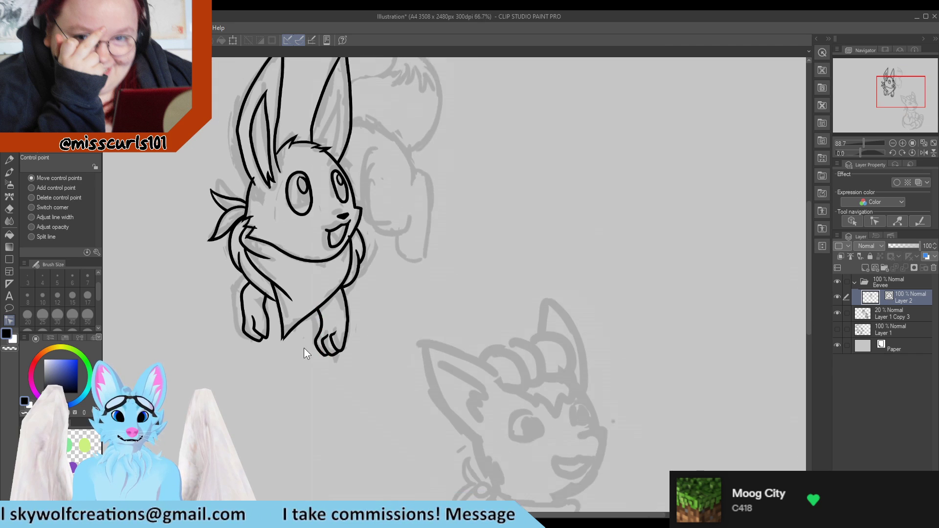
{"action": "scroll", "coordinate": [304, 348], "scroll_direction": "down", "scroll_amount": 4}
{"action": "scroll", "coordinate": [303, 192], "scroll_direction": "up", "scroll_amount": 2}
{"action": "scroll", "coordinate": [322, 249], "scroll_direction": "down", "scroll_amount": 2}
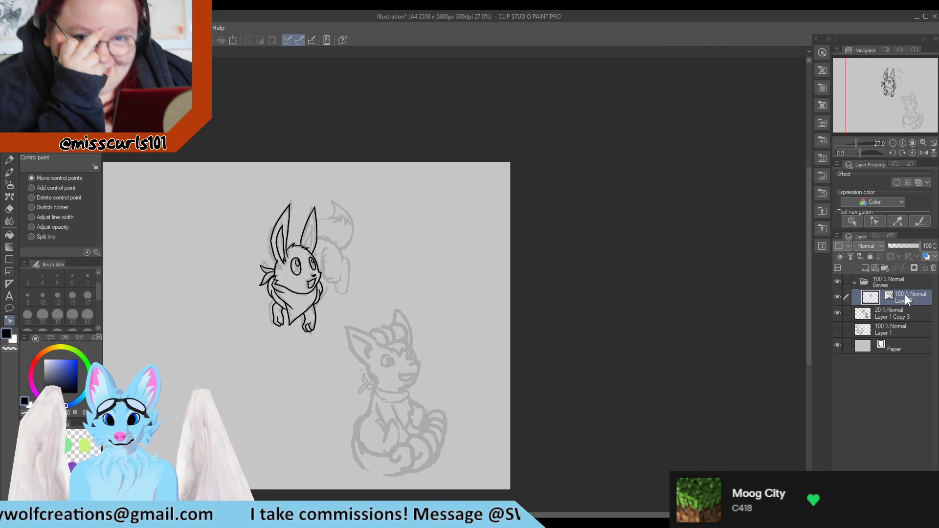
Step: Create a layer folder named Vulpix with a new vector layer inside, and choose the G-pen at size 10 for inking
{"action": "left_click", "coordinate": [884, 268]}
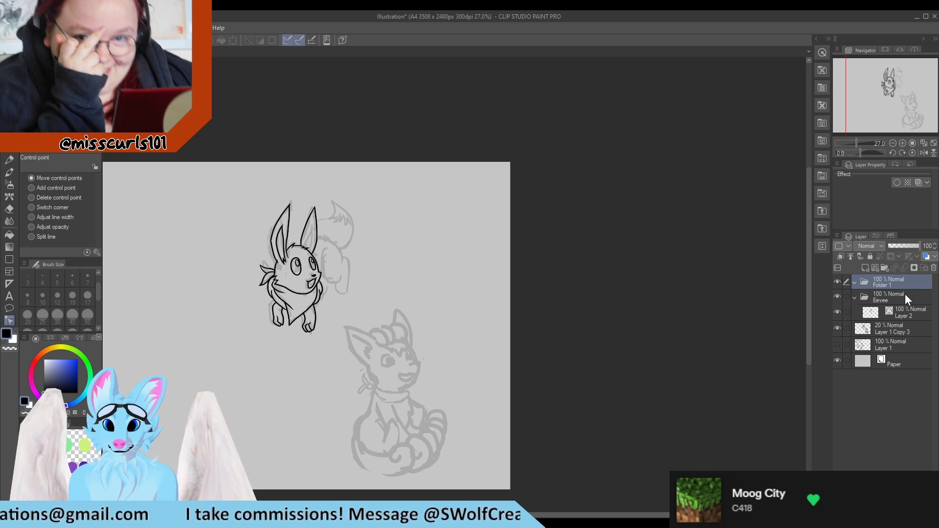
{"action": "type", "text": "Vulpix"}
{"action": "key", "text": "Return"}
{"action": "left_click", "coordinate": [877, 271]}
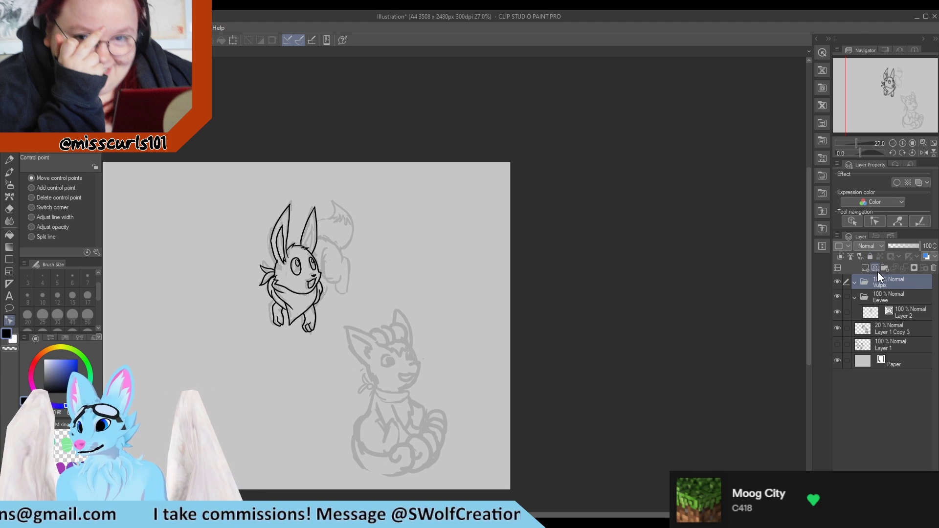
{"action": "left_click", "coordinate": [12, 156]}
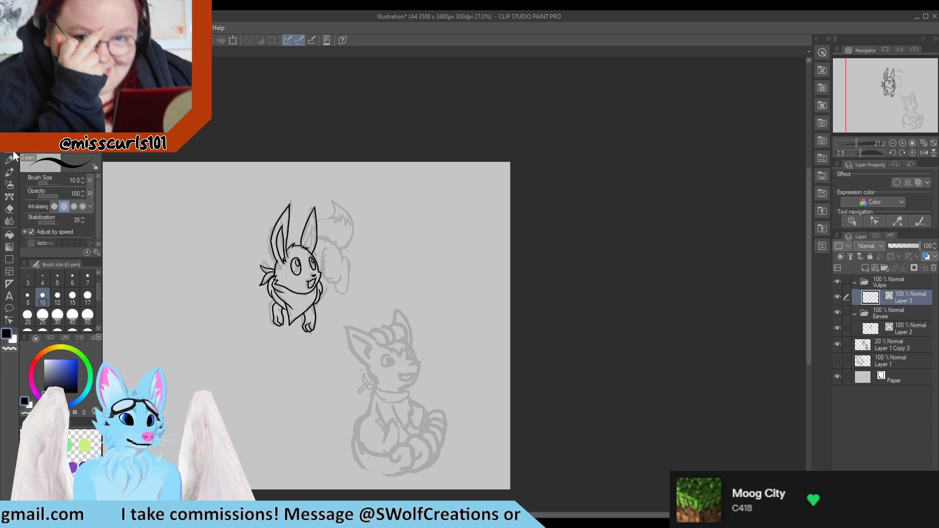
{"action": "scroll", "coordinate": [390, 401], "scroll_direction": "up", "scroll_amount": 5}
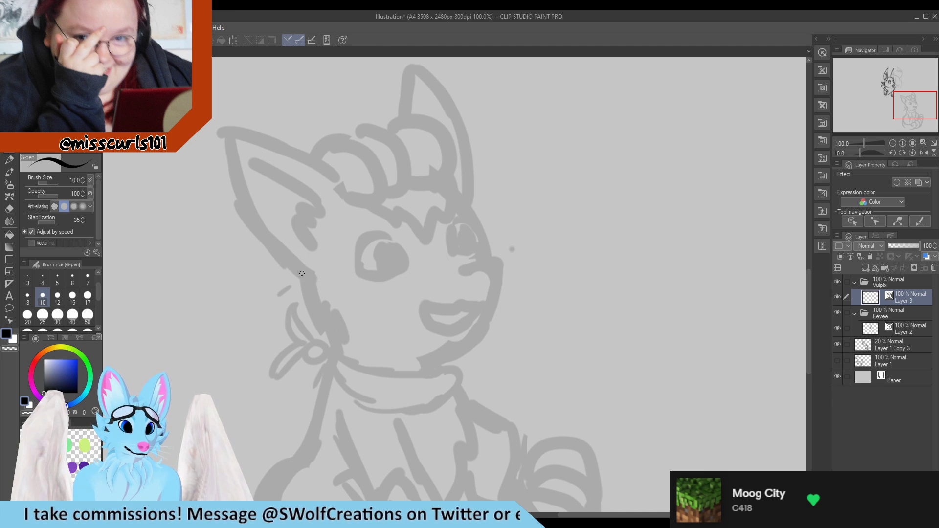
{"action": "mouse_move", "coordinate": [304, 277]}
{"action": "left_mouse_down"}
{"action": "mouse_move", "coordinate": [248, 220]}
{"action": "mouse_move", "coordinate": [221, 158]}
{"action": "mouse_move", "coordinate": [216, 110]}
{"action": "left_mouse_up"}
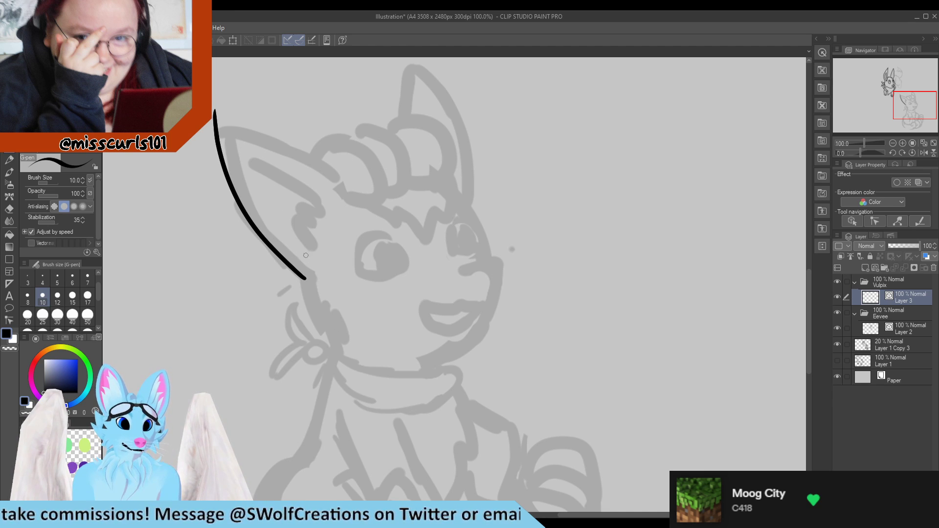
{"action": "key", "text": "ctrl+z"}
{"action": "mouse_move", "coordinate": [304, 278]}
{"action": "left_mouse_down"}
{"action": "mouse_move", "coordinate": [235, 190]}
{"action": "mouse_move", "coordinate": [226, 120]}
{"action": "mouse_move", "coordinate": [235, 139]}
{"action": "mouse_move", "coordinate": [320, 178]}
{"action": "mouse_move", "coordinate": [352, 206]}
{"action": "left_mouse_up"}
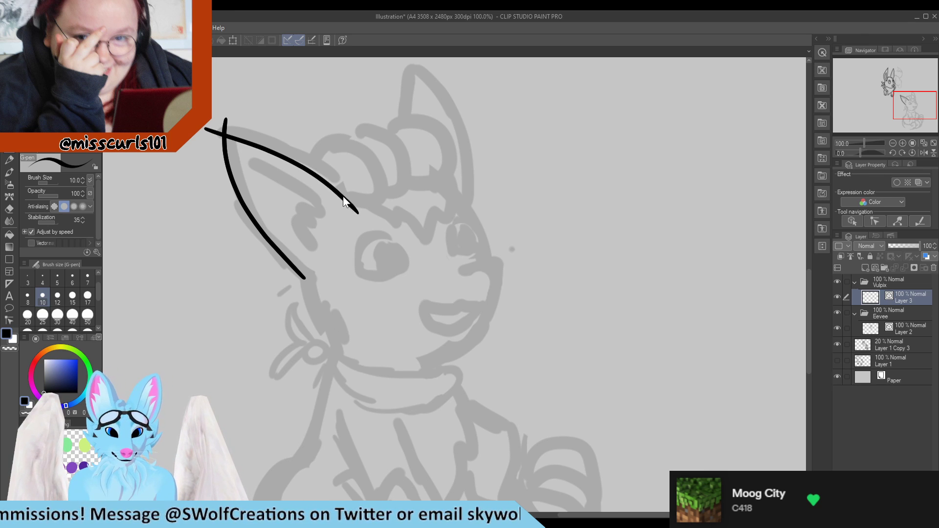
{"action": "key", "text": "ctrl+z"}
{"action": "mouse_move", "coordinate": [308, 150]}
{"action": "left_mouse_down"}
{"action": "mouse_move", "coordinate": [243, 129]}
{"action": "mouse_move", "coordinate": [183, 149]}
{"action": "left_mouse_up"}
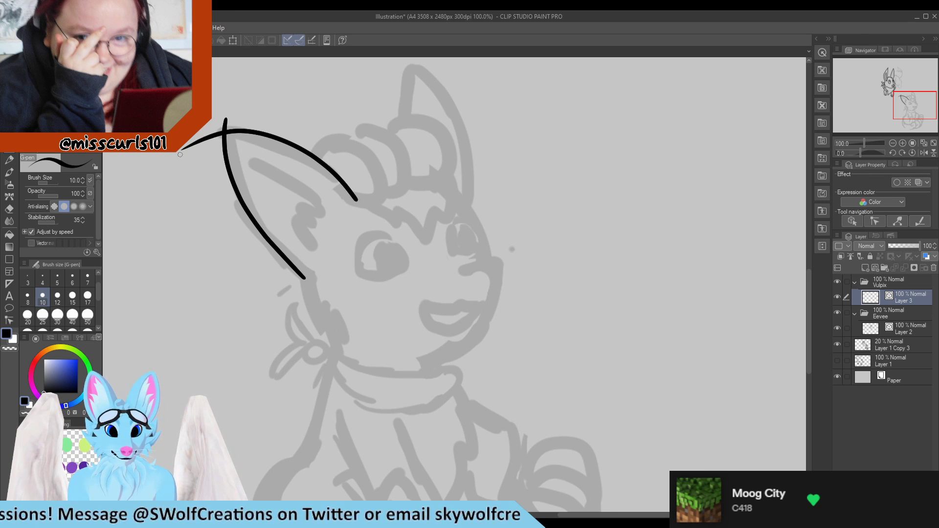
{"action": "key", "text": "ctrl+z"}
{"action": "key", "text": "ctrl+z"}
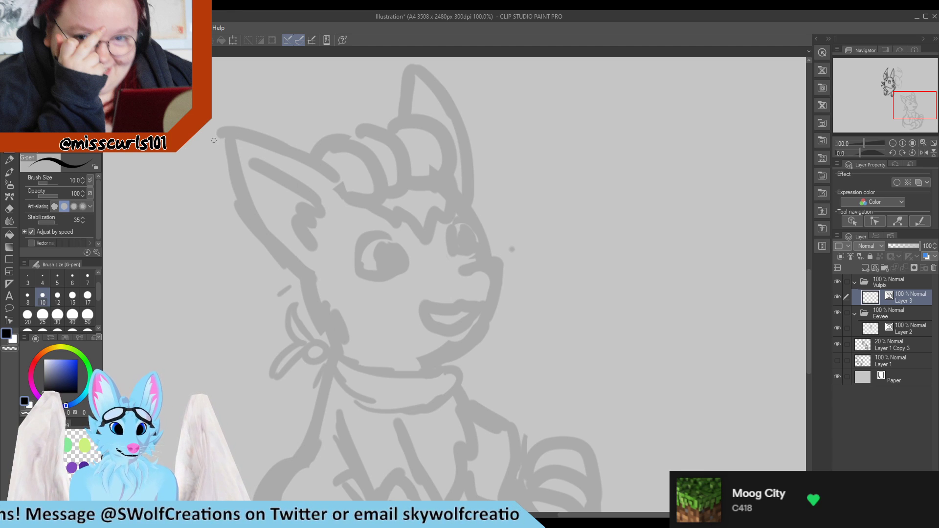
Step: Ink both sides of the Vulpix's near ear over the sketch and erase the crossing line ends at its tip
{"action": "mouse_move", "coordinate": [214, 140]}
{"action": "left_mouse_down"}
{"action": "mouse_move", "coordinate": [306, 163]}
{"action": "mouse_move", "coordinate": [356, 208]}
{"action": "left_mouse_up"}
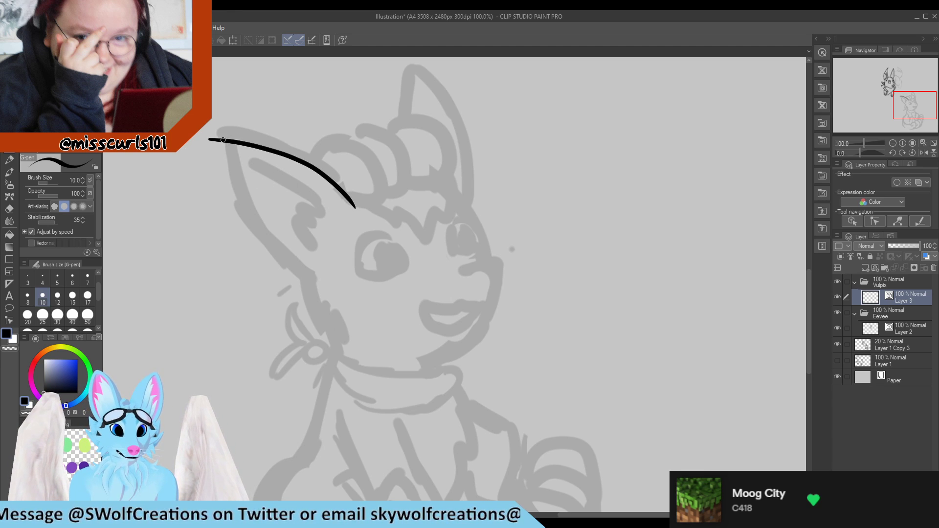
{"action": "mouse_move", "coordinate": [226, 129]}
{"action": "left_mouse_down"}
{"action": "mouse_move", "coordinate": [251, 220]}
{"action": "mouse_move", "coordinate": [310, 275]}
{"action": "left_mouse_up"}
{"action": "key", "text": "e"}
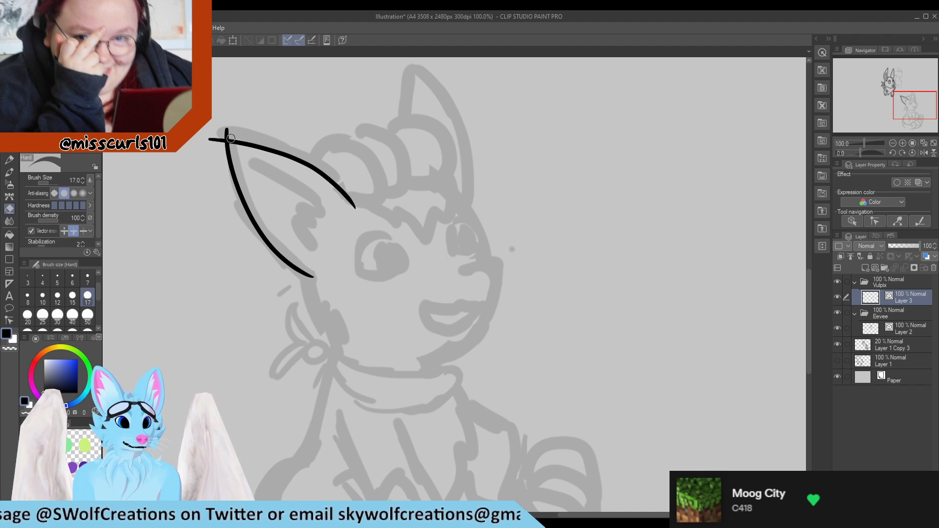
Step: Ink the three overlapping hair curls on top of the Vulpix's head and erase the stroke ends inside them
{"action": "key", "text": "p"}
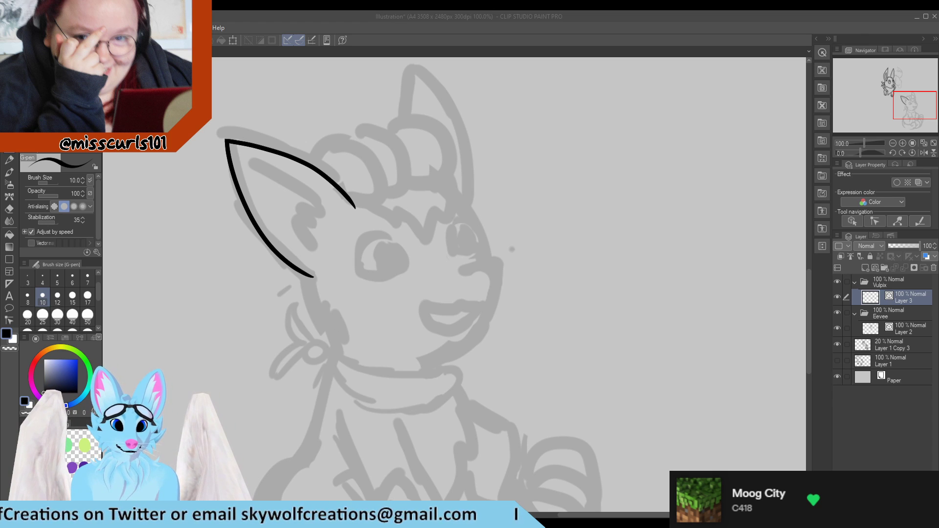
{"action": "left_click", "coordinate": [311, 171]}
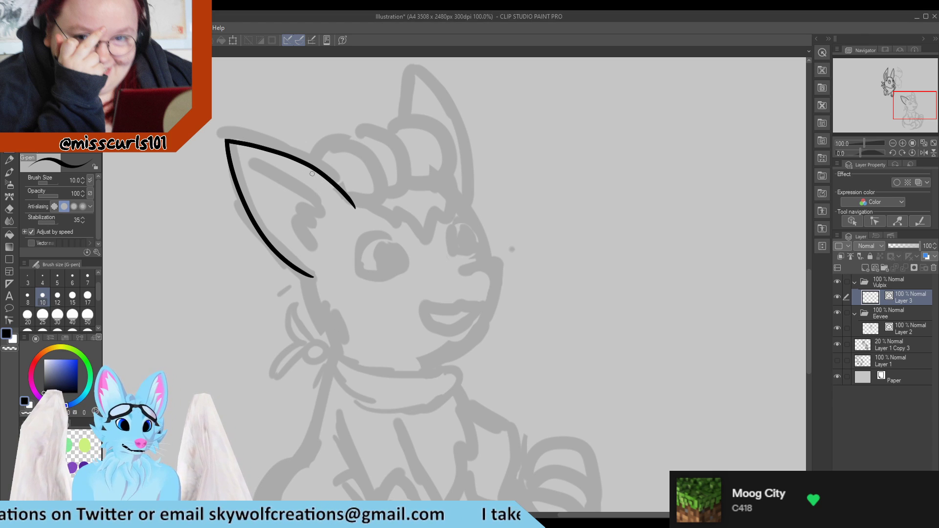
{"action": "mouse_move", "coordinate": [336, 135]}
{"action": "left_mouse_down"}
{"action": "mouse_move", "coordinate": [380, 165]}
{"action": "mouse_move", "coordinate": [388, 194]}
{"action": "left_mouse_up"}
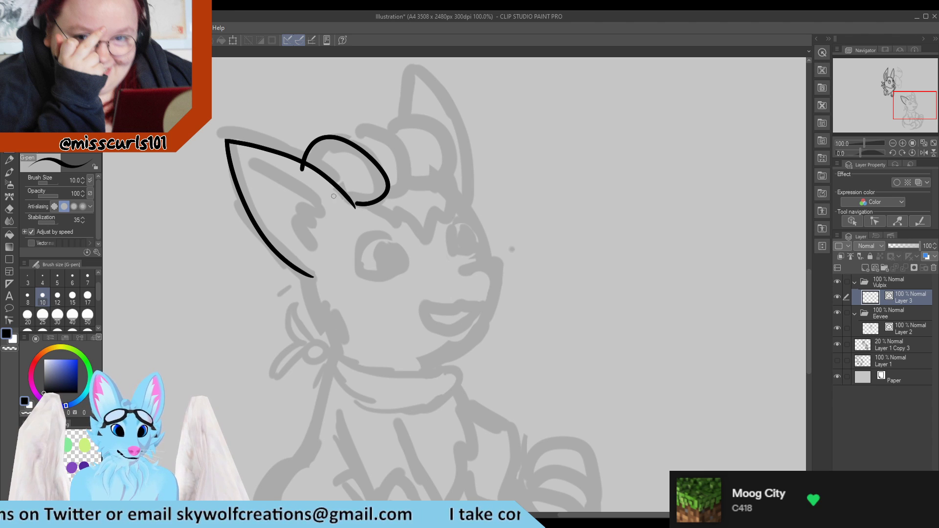
{"action": "key", "text": "ctrl+z"}
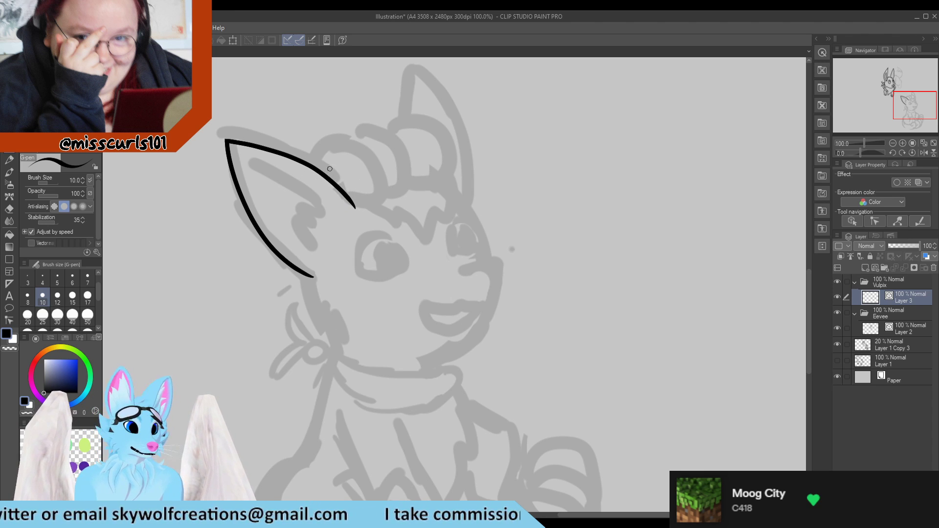
{"action": "mouse_move", "coordinate": [353, 143]}
{"action": "left_mouse_down"}
{"action": "mouse_move", "coordinate": [385, 175]}
{"action": "mouse_move", "coordinate": [379, 199]}
{"action": "left_mouse_up"}
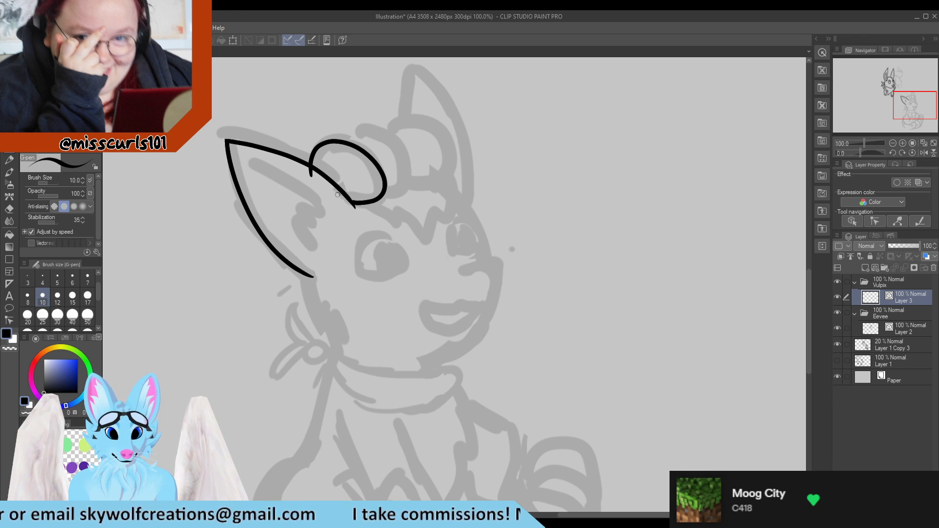
{"action": "mouse_move", "coordinate": [342, 148]}
{"action": "left_mouse_down"}
{"action": "mouse_move", "coordinate": [372, 126]}
{"action": "mouse_move", "coordinate": [413, 162]}
{"action": "mouse_move", "coordinate": [368, 185]}
{"action": "left_mouse_up"}
{"action": "mouse_move", "coordinate": [380, 128]}
{"action": "left_mouse_down"}
{"action": "mouse_move", "coordinate": [435, 132]}
{"action": "mouse_move", "coordinate": [453, 172]}
{"action": "mouse_move", "coordinate": [394, 171]}
{"action": "left_mouse_up"}
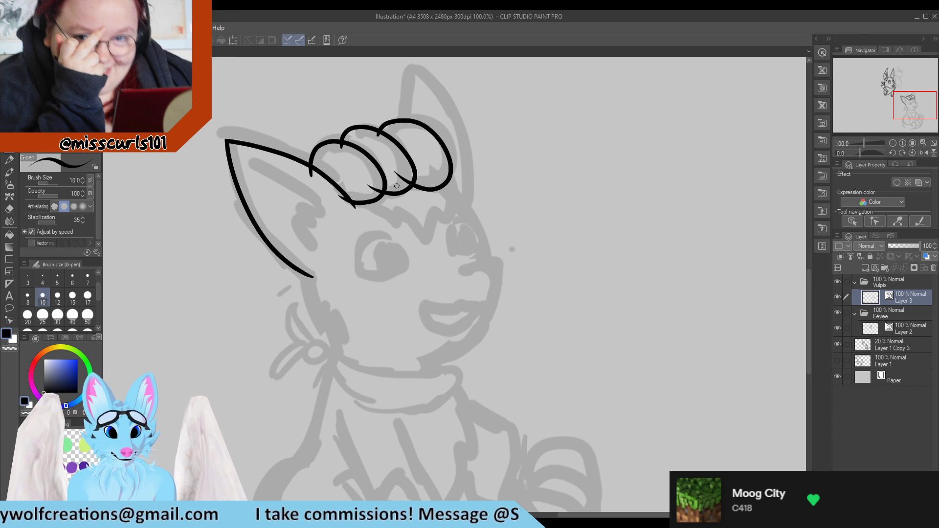
{"action": "key", "text": "e"}
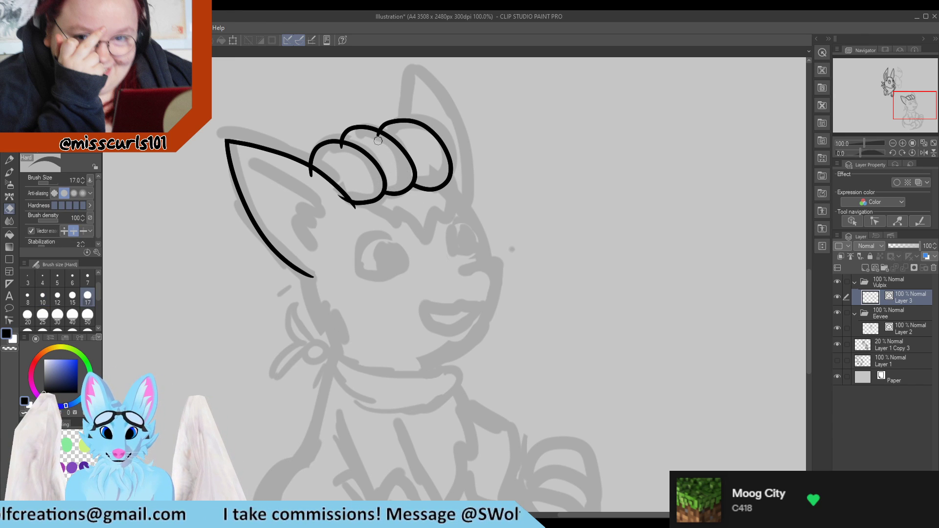
Step: Ink the pointed fringe tufts beneath the hair curls and erase the line ends that overlap the curls
{"action": "key", "text": "p"}
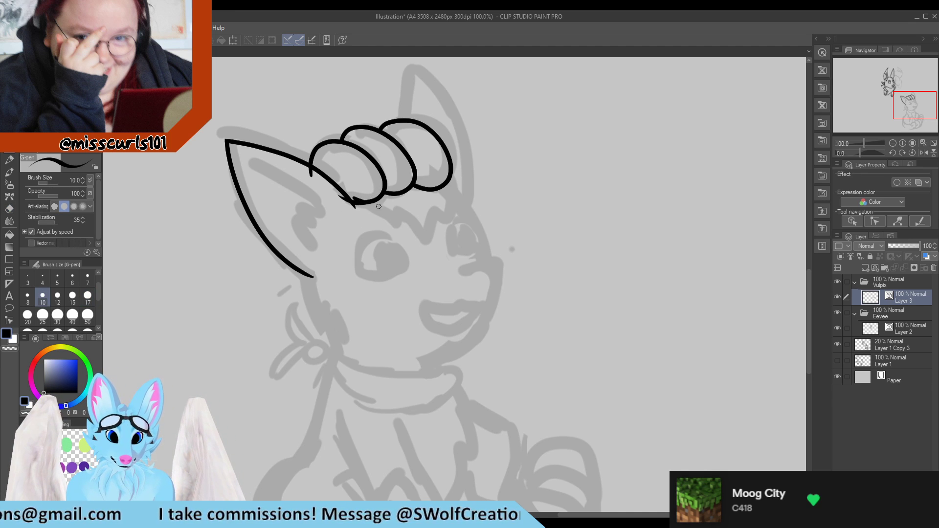
{"action": "mouse_move", "coordinate": [374, 208]}
{"action": "left_mouse_down"}
{"action": "mouse_move", "coordinate": [402, 235]}
{"action": "mouse_move", "coordinate": [392, 228]}
{"action": "mouse_move", "coordinate": [394, 206]}
{"action": "left_mouse_up"}
{"action": "key", "text": "ctrl+z"}
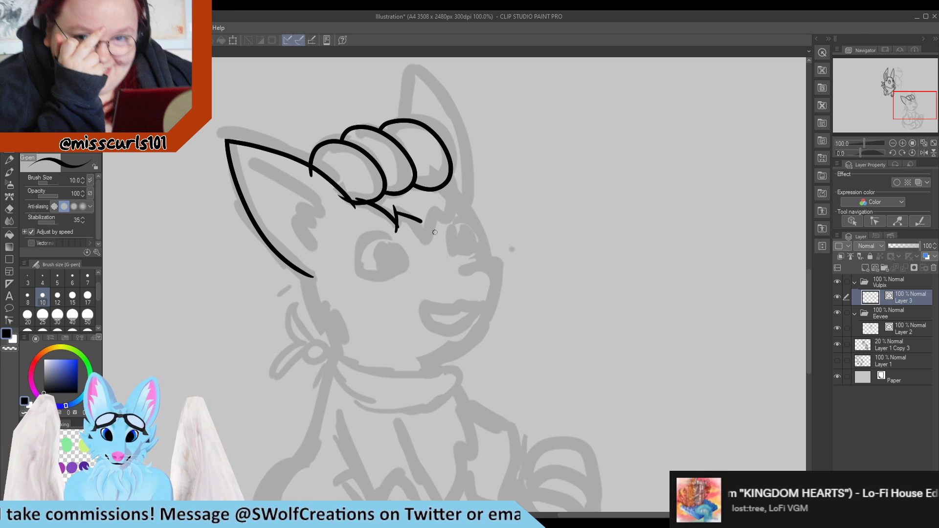
{"action": "mouse_move", "coordinate": [395, 212]}
{"action": "left_mouse_down"}
{"action": "mouse_move", "coordinate": [436, 235]}
{"action": "mouse_move", "coordinate": [434, 245]}
{"action": "left_mouse_up"}
{"action": "key", "text": "ctrl+z"}
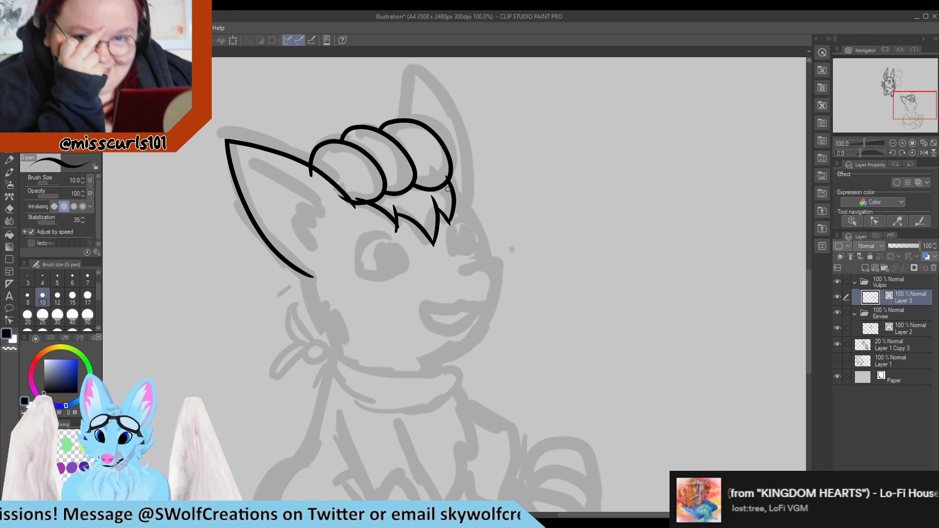
{"action": "left_click_drag", "start_coordinate": [449, 222], "coordinate": [447, 186]}
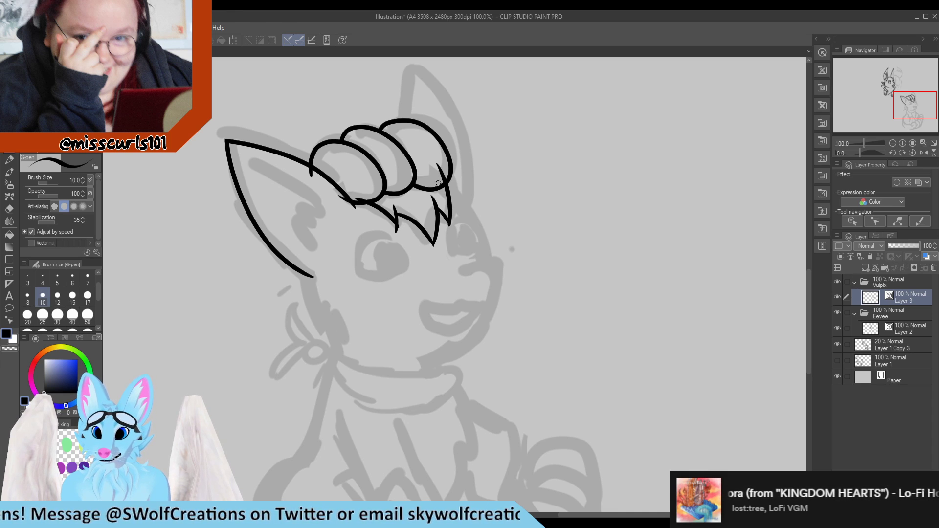
{"action": "key", "text": "e"}
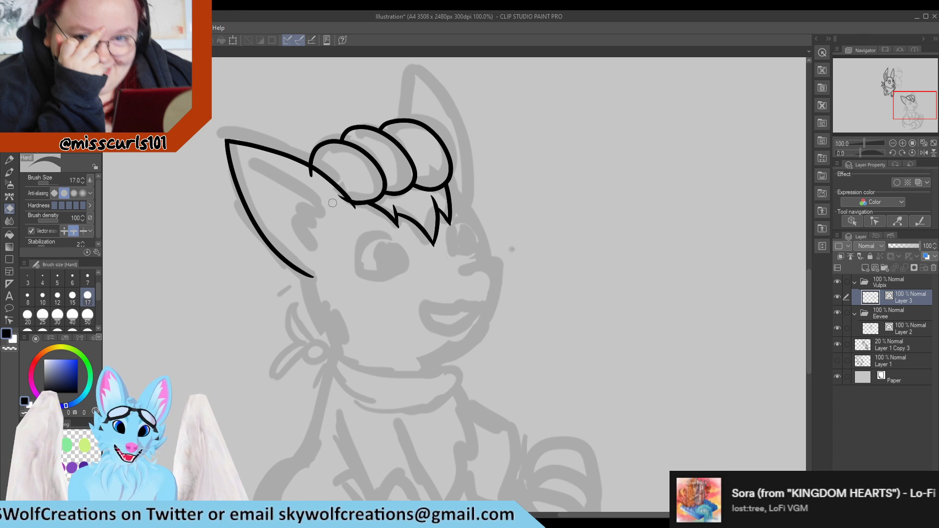
Step: Draw a small spiral inside the hair curl nearest the near ear
{"action": "key", "text": "p"}
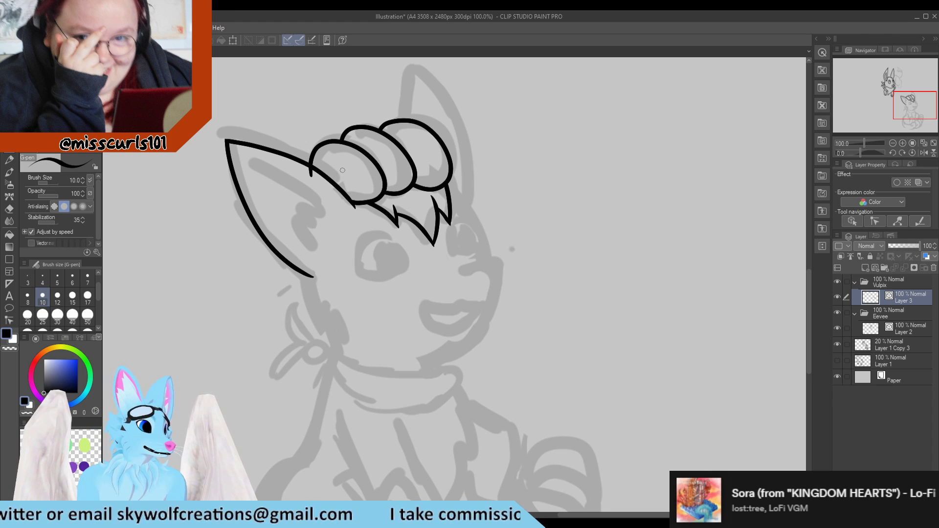
{"action": "mouse_move", "coordinate": [342, 169]}
{"action": "left_mouse_down"}
{"action": "mouse_move", "coordinate": [364, 196]}
{"action": "mouse_move", "coordinate": [343, 193]}
{"action": "mouse_move", "coordinate": [352, 182]}
{"action": "mouse_move", "coordinate": [339, 172]}
{"action": "mouse_move", "coordinate": [362, 177]}
{"action": "mouse_move", "coordinate": [351, 198]}
{"action": "mouse_move", "coordinate": [360, 195]}
{"action": "mouse_move", "coordinate": [355, 174]}
{"action": "mouse_move", "coordinate": [347, 196]}
{"action": "mouse_move", "coordinate": [339, 167]}
{"action": "mouse_move", "coordinate": [352, 172]}
{"action": "mouse_move", "coordinate": [346, 192]}
{"action": "mouse_move", "coordinate": [342, 179]}
{"action": "mouse_move", "coordinate": [356, 176]}
{"action": "mouse_move", "coordinate": [338, 187]}
{"action": "left_mouse_up"}
{"action": "key", "text": "ctrl+z"}
{"action": "key", "text": "ctrl+z"}
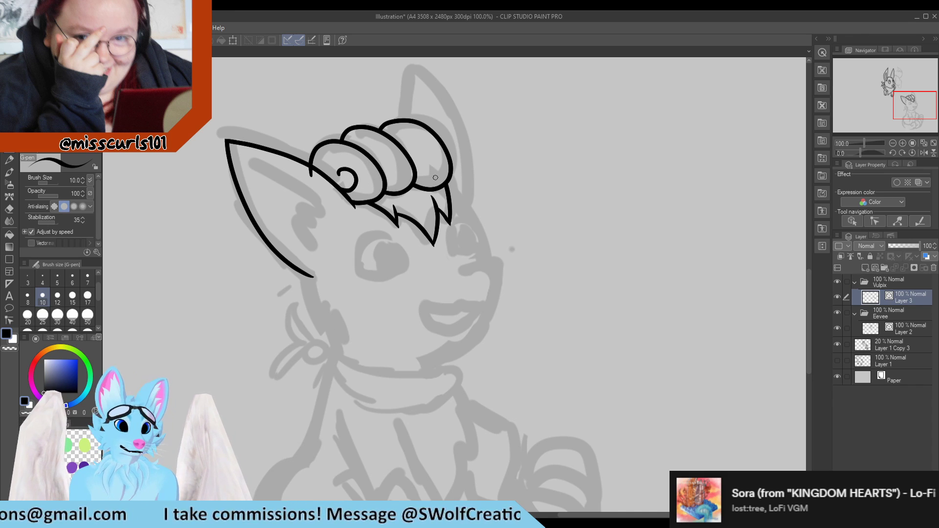
{"action": "left_click_drag", "start_coordinate": [402, 130], "coordinate": [414, 70]}
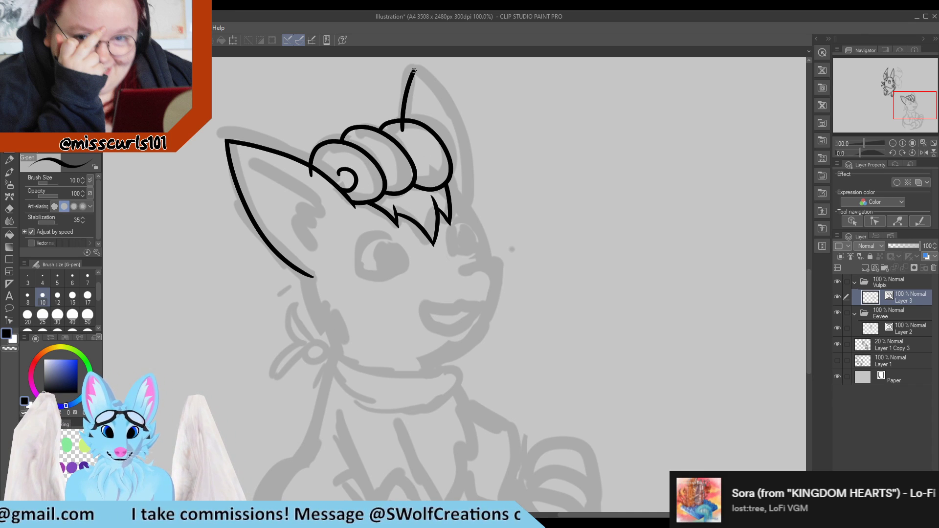
{"action": "key", "text": "ctrl+z"}
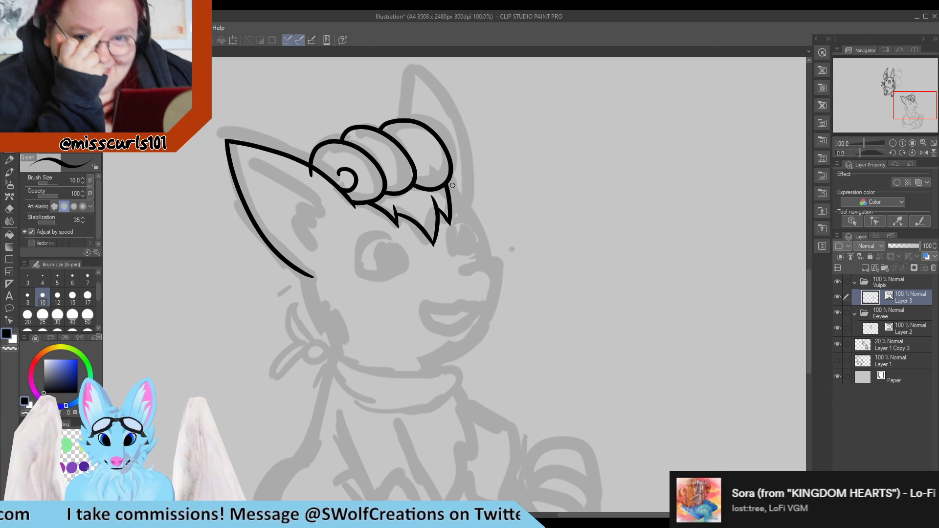
{"action": "mouse_move", "coordinate": [449, 182]}
{"action": "left_mouse_down"}
{"action": "mouse_move", "coordinate": [475, 209]}
{"action": "mouse_move", "coordinate": [480, 247]}
{"action": "mouse_move", "coordinate": [495, 270]}
{"action": "mouse_move", "coordinate": [493, 323]}
{"action": "mouse_move", "coordinate": [471, 348]}
{"action": "mouse_move", "coordinate": [402, 360]}
{"action": "left_mouse_up"}
{"action": "key", "text": "ctrl+z"}
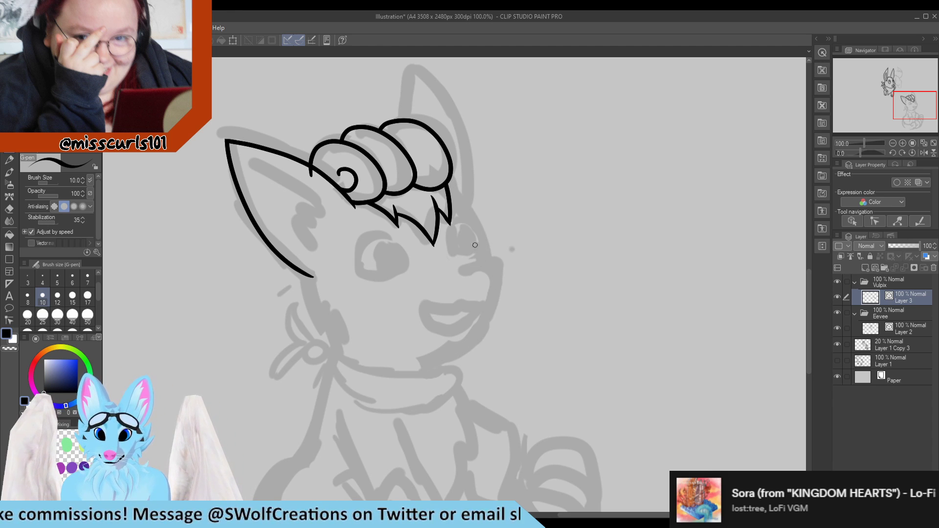
Step: Ink the Vulpix's face contour from the fringe around the muzzle to the chin, plus both sides of the far ear
{"action": "mouse_move", "coordinate": [448, 182]}
{"action": "left_mouse_down"}
{"action": "mouse_move", "coordinate": [501, 268]}
{"action": "mouse_move", "coordinate": [503, 298]}
{"action": "mouse_move", "coordinate": [487, 331]}
{"action": "mouse_move", "coordinate": [453, 357]}
{"action": "mouse_move", "coordinate": [412, 368]}
{"action": "left_mouse_up"}
{"action": "mouse_move", "coordinate": [401, 131]}
{"action": "left_mouse_down"}
{"action": "mouse_move", "coordinate": [423, 73]}
{"action": "mouse_move", "coordinate": [442, 95]}
{"action": "left_mouse_up"}
{"action": "key", "text": "ctrl+z"}
{"action": "mouse_move", "coordinate": [404, 130]}
{"action": "left_mouse_down"}
{"action": "mouse_move", "coordinate": [430, 63]}
{"action": "mouse_move", "coordinate": [466, 156]}
{"action": "mouse_move", "coordinate": [460, 218]}
{"action": "left_mouse_up"}
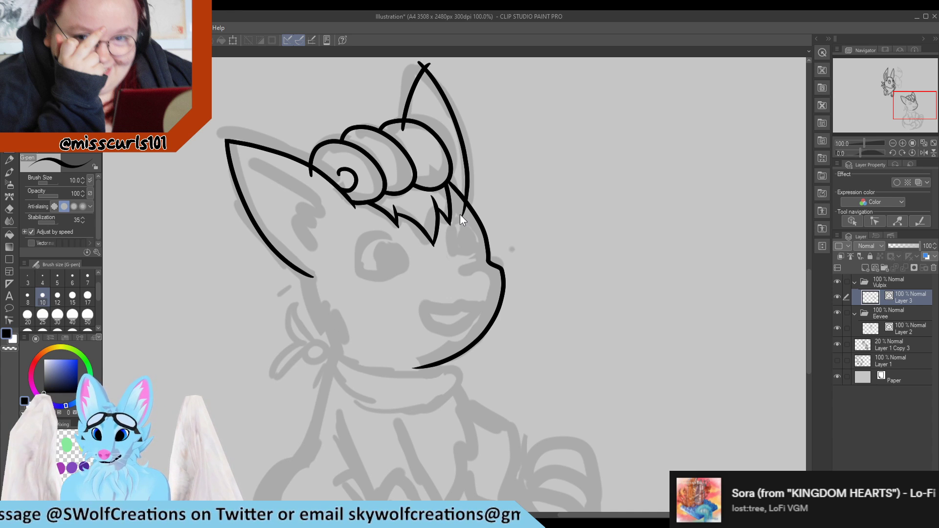
Step: Erase the line ends crossing at the far ear's tip and those overlapping the hair curls and forehead
{"action": "key", "text": "ctrl+z"}
{"action": "key", "text": "ctrl+z"}
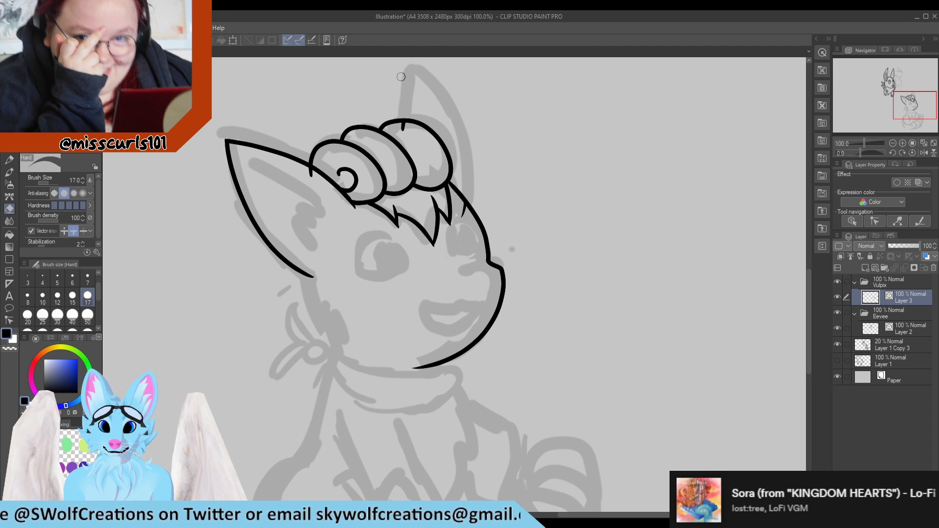
{"action": "key", "text": "ctrl+y"}
{"action": "key", "text": "ctrl+y"}
{"action": "key", "text": "e"}
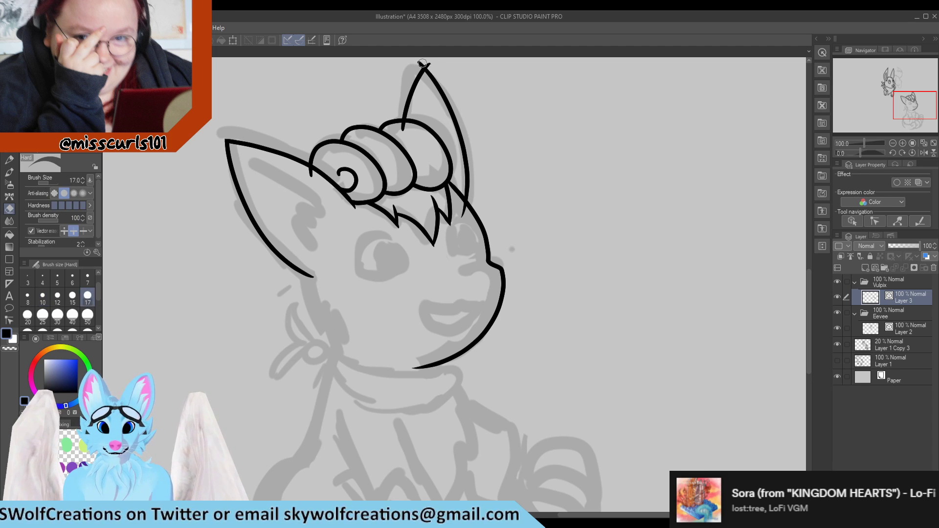
{"action": "left_click_drag", "start_coordinate": [435, 61], "coordinate": [425, 63]}
{"action": "left_click_drag", "start_coordinate": [406, 129], "coordinate": [402, 128]}
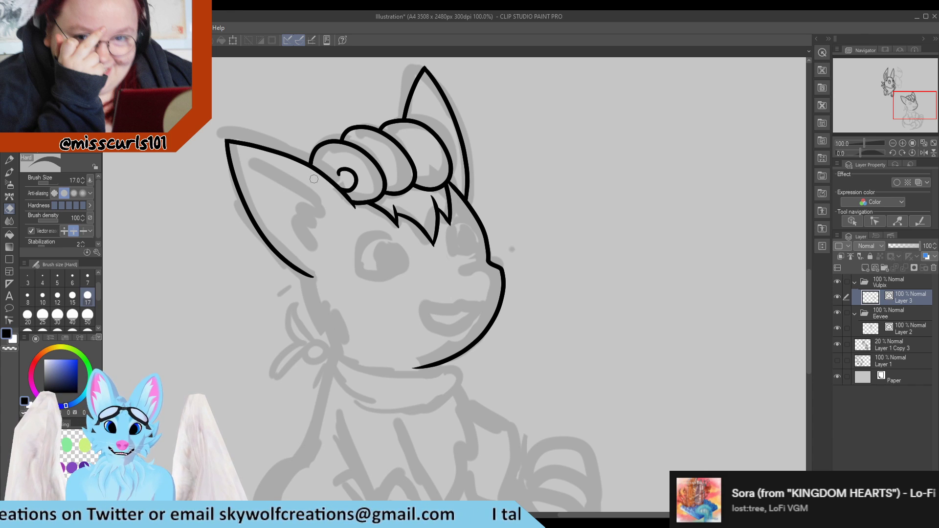
Step: Reshape the hair curl outlines with the Pinch vector line tool and erase the line ends between the curls
{"action": "key", "text": "p"}
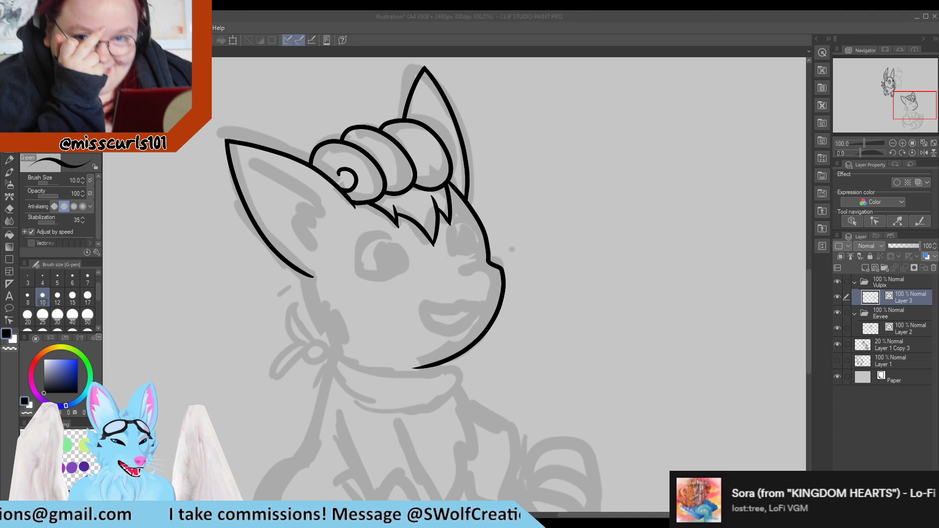
{"action": "scroll", "coordinate": [422, 259], "scroll_direction": "down", "scroll_amount": 4}
{"action": "scroll", "coordinate": [422, 259], "scroll_direction": "up", "scroll_amount": 1}
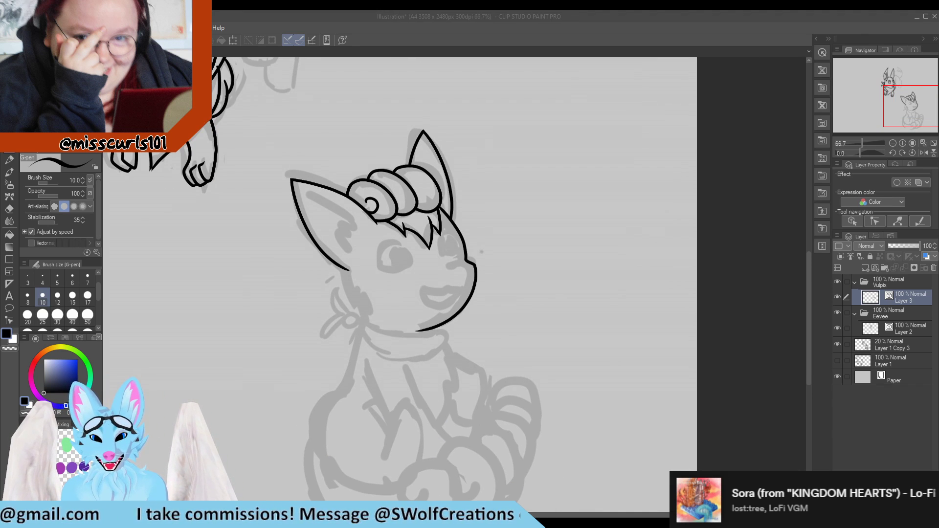
{"action": "scroll", "coordinate": [421, 171], "scroll_direction": "up", "scroll_amount": 1}
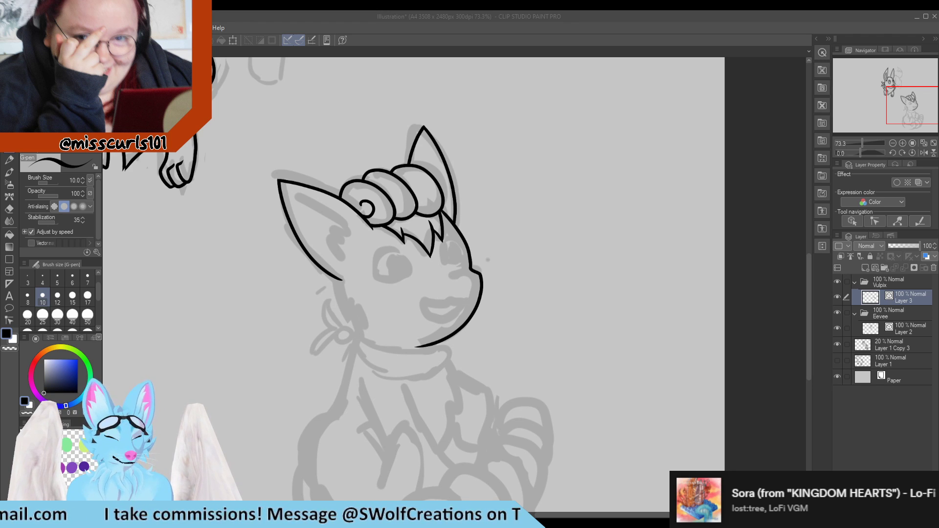
{"action": "scroll", "coordinate": [357, 296], "scroll_direction": "down", "scroll_amount": 1}
{"action": "scroll", "coordinate": [413, 278], "scroll_direction": "up", "scroll_amount": 1}
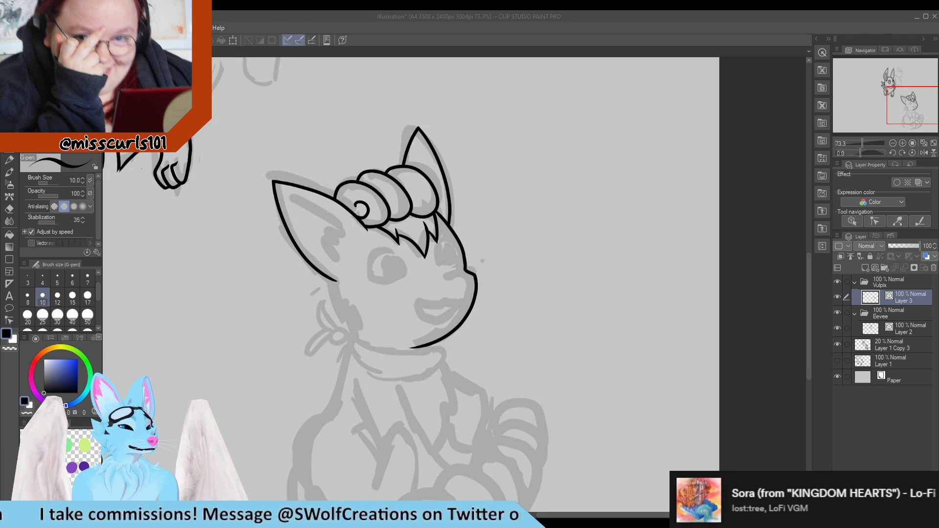
{"action": "scroll", "coordinate": [390, 319], "scroll_direction": "up", "scroll_amount": 2}
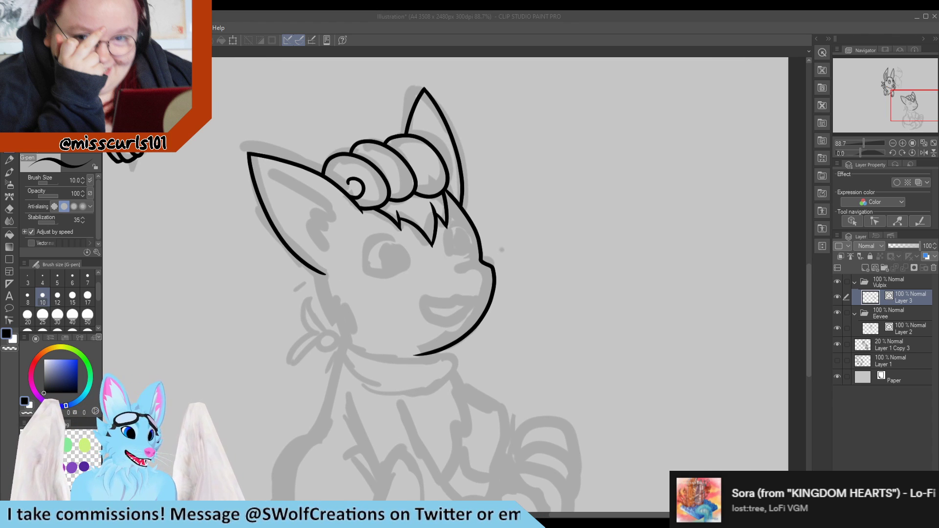
{"action": "left_click", "coordinate": [9, 320]}
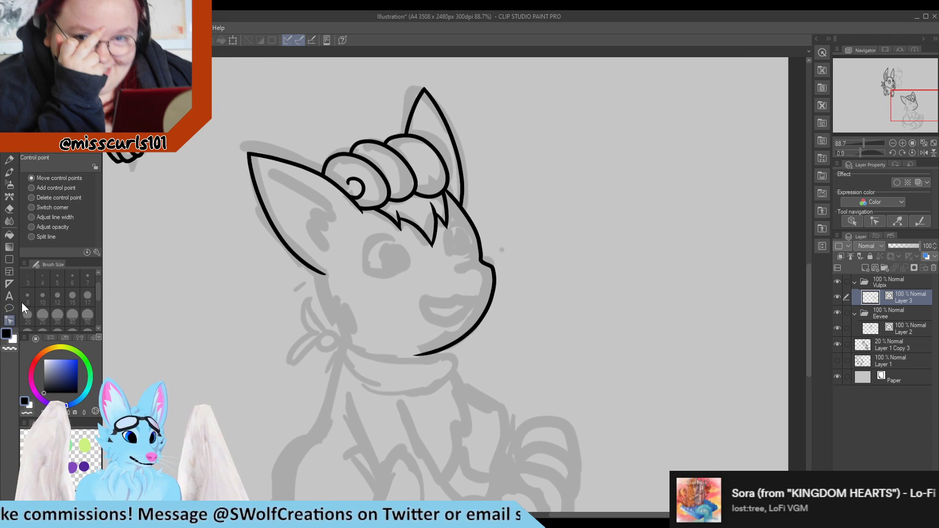
{"action": "left_click", "coordinate": [59, 88]}
{"action": "mouse_move", "coordinate": [378, 164]}
{"action": "left_mouse_down"}
{"action": "mouse_move", "coordinate": [396, 145]}
{"action": "mouse_move", "coordinate": [425, 143]}
{"action": "mouse_move", "coordinate": [451, 170]}
{"action": "mouse_move", "coordinate": [440, 147]}
{"action": "mouse_move", "coordinate": [450, 176]}
{"action": "mouse_move", "coordinate": [413, 142]}
{"action": "mouse_move", "coordinate": [401, 162]}
{"action": "mouse_move", "coordinate": [381, 143]}
{"action": "mouse_move", "coordinate": [364, 149]}
{"action": "left_mouse_up"}
{"action": "key", "text": "e"}
{"action": "left_click", "coordinate": [388, 146]}
{"action": "key", "text": "y"}
{"action": "key", "text": "e"}
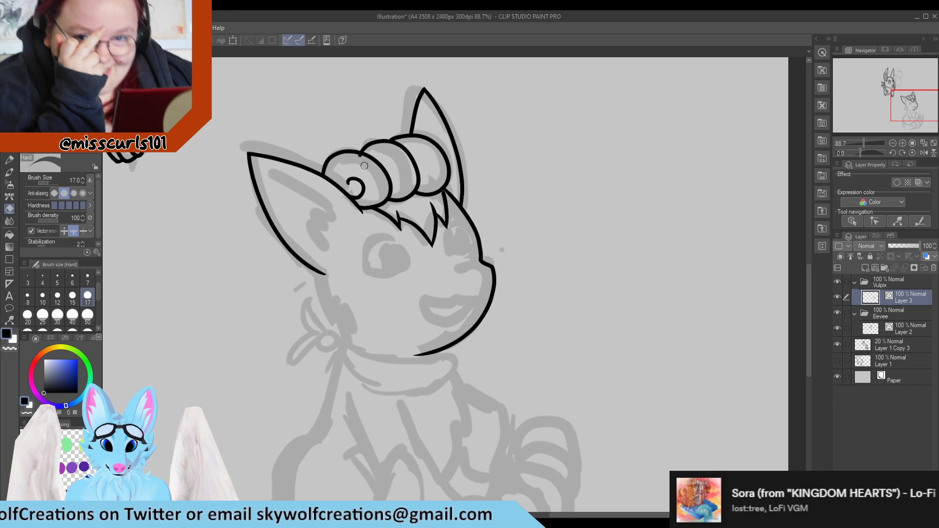
Step: Round off the curl nearest the near ear by pinching its line, and erase the overlapping ends where it meets the middle curl
{"action": "key", "text": "y"}
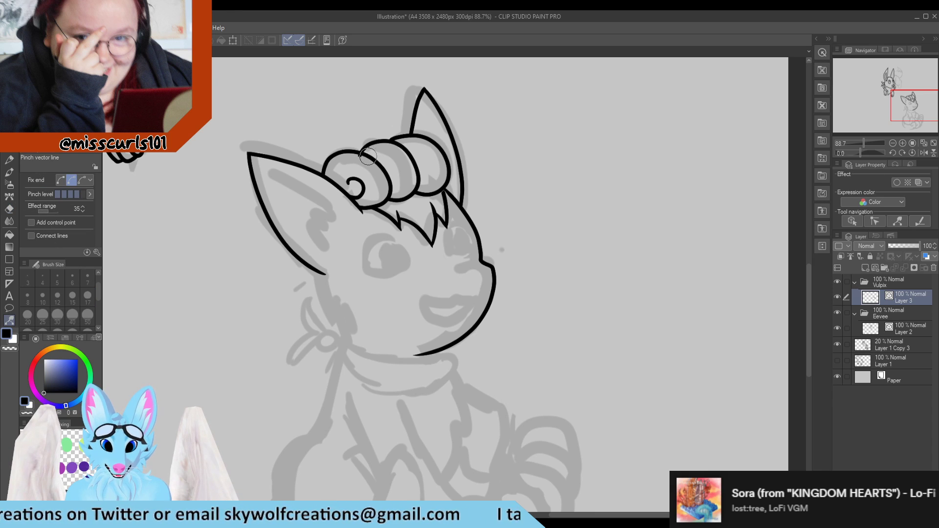
{"action": "key", "text": "e"}
{"action": "left_click_drag", "start_coordinate": [370, 154], "coordinate": [413, 158]}
{"action": "left_click", "coordinate": [361, 157]}
{"action": "key", "text": "y"}
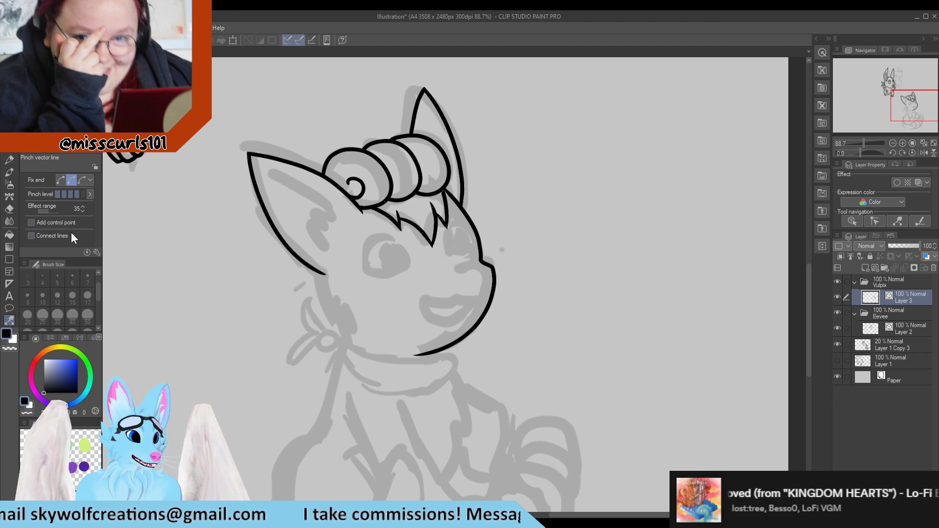
Step: Ink both sides of the inner ear shape inside the Vulpix's near ear with the G-pen
{"action": "left_click", "coordinate": [9, 158]}
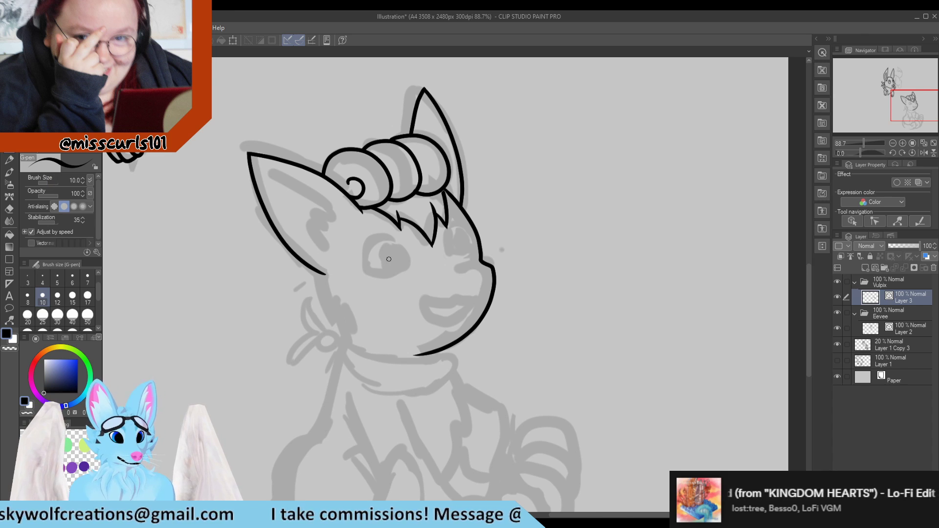
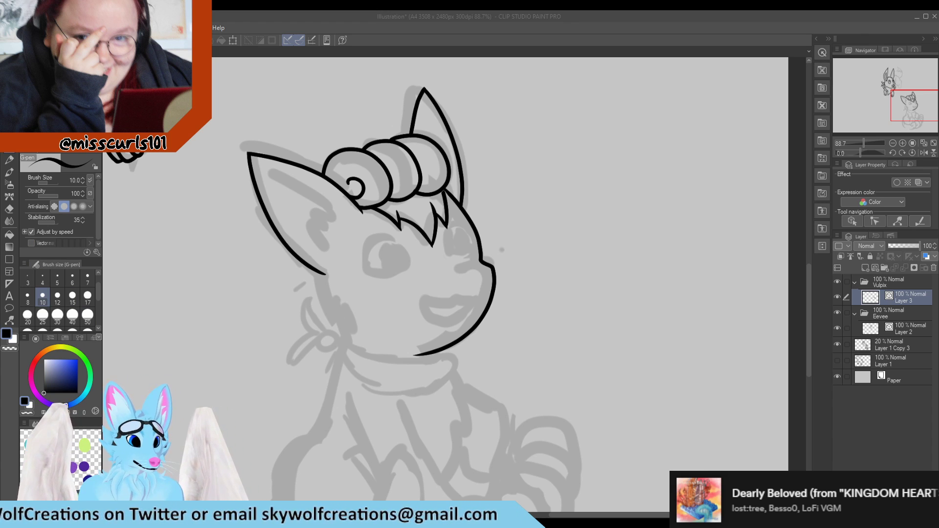
{"action": "left_click_drag", "start_coordinate": [269, 172], "coordinate": [340, 220]}
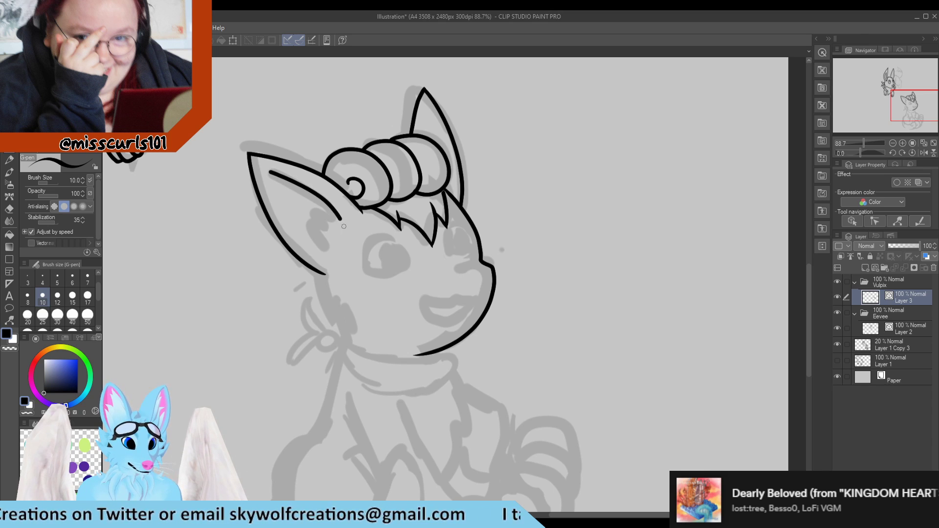
{"action": "mouse_move", "coordinate": [270, 170]}
{"action": "left_mouse_down"}
{"action": "mouse_move", "coordinate": [295, 232]}
{"action": "mouse_move", "coordinate": [326, 258]}
{"action": "left_mouse_up"}
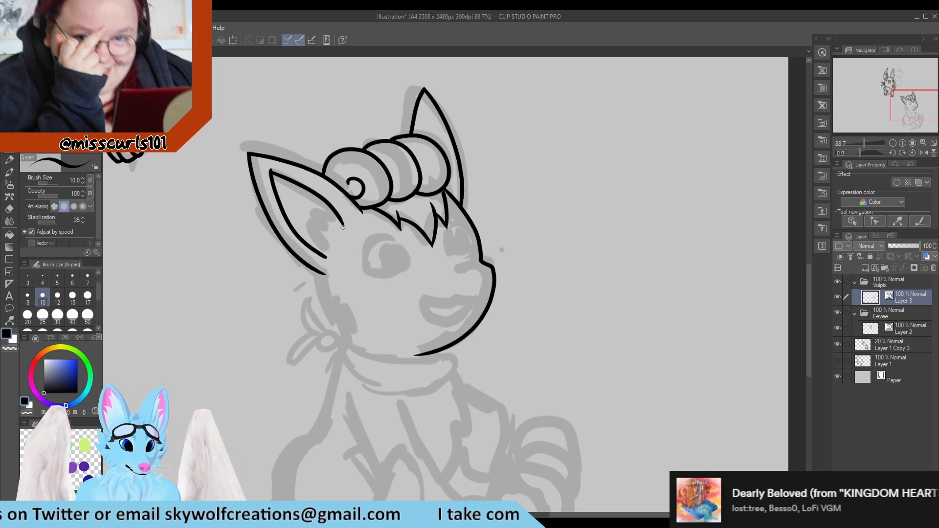
Step: Ink jagged fur tufts across the base of the near ear's inner shape and trim the overrunning line end
{"action": "mouse_move", "coordinate": [344, 226]}
{"action": "left_mouse_down"}
{"action": "mouse_move", "coordinate": [311, 222]}
{"action": "mouse_move", "coordinate": [350, 239]}
{"action": "mouse_move", "coordinate": [311, 227]}
{"action": "mouse_move", "coordinate": [327, 240]}
{"action": "mouse_move", "coordinate": [337, 232]}
{"action": "left_mouse_up"}
{"action": "key", "text": "ctrl+z"}
{"action": "key", "text": "ctrl+z"}
{"action": "key", "text": "ctrl+z"}
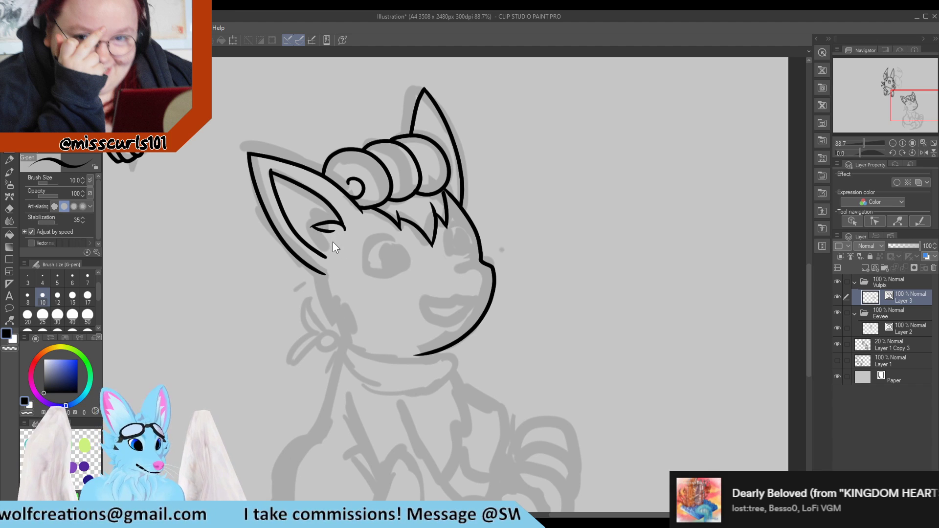
{"action": "mouse_move", "coordinate": [326, 235]}
{"action": "left_mouse_down"}
{"action": "mouse_move", "coordinate": [318, 243]}
{"action": "mouse_move", "coordinate": [333, 246]}
{"action": "mouse_move", "coordinate": [321, 259]}
{"action": "mouse_move", "coordinate": [333, 257]}
{"action": "left_mouse_up"}
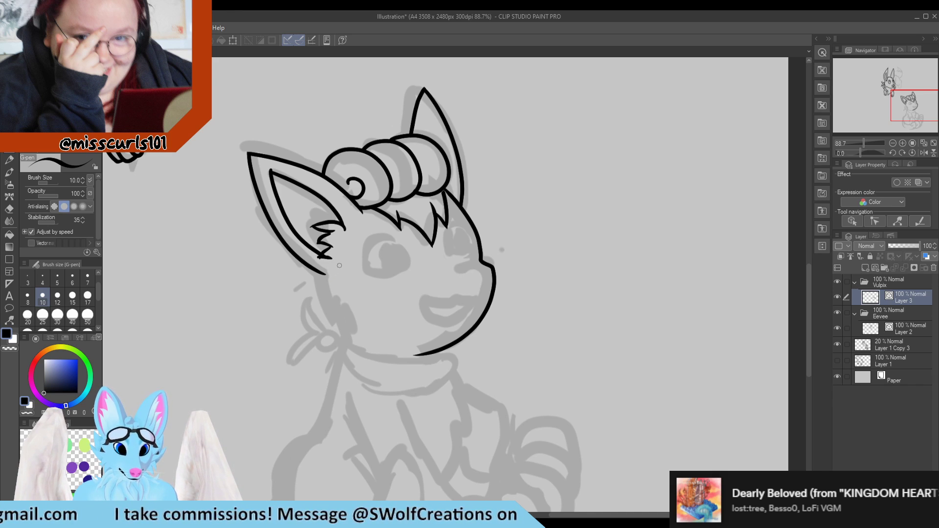
{"action": "key", "text": "e"}
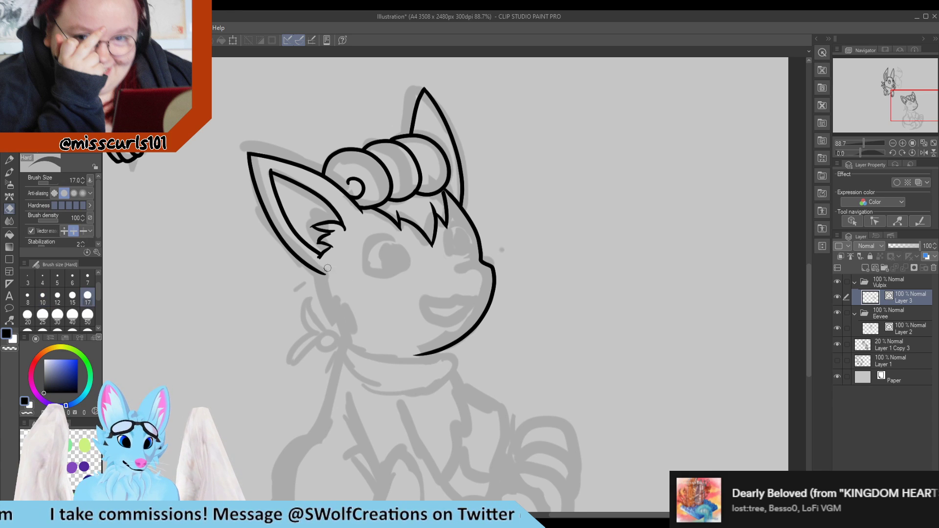
Step: Ink the Vulpix's open mouth with its tongue and the small triangular nose on the muzzle
{"action": "key", "text": "p"}
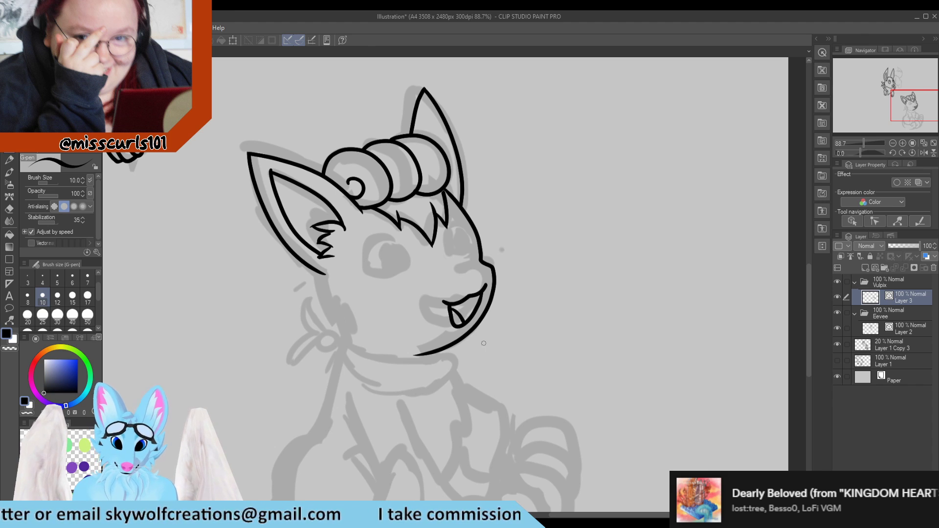
{"action": "scroll", "coordinate": [450, 336], "scroll_direction": "down", "scroll_amount": 7}
{"action": "scroll", "coordinate": [373, 254], "scroll_direction": "up", "scroll_amount": 5}
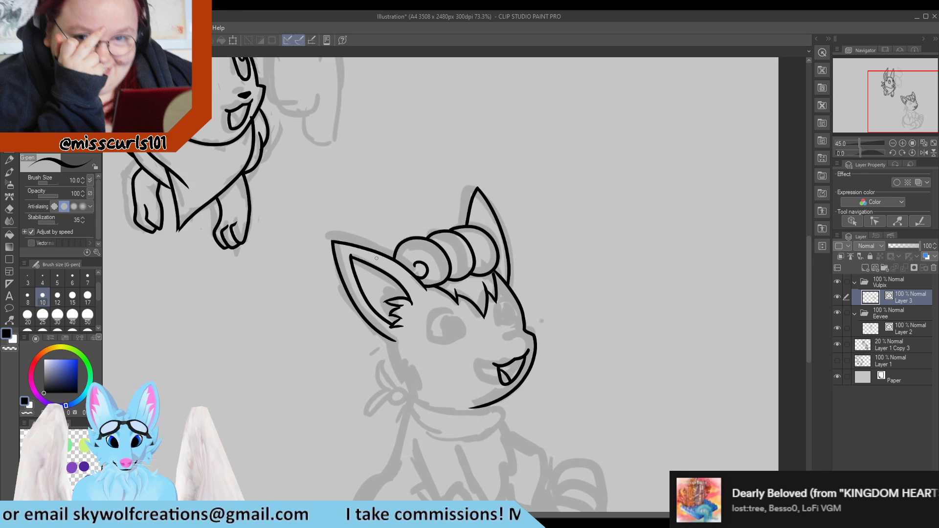
{"action": "scroll", "coordinate": [433, 307], "scroll_direction": "up", "scroll_amount": 3}
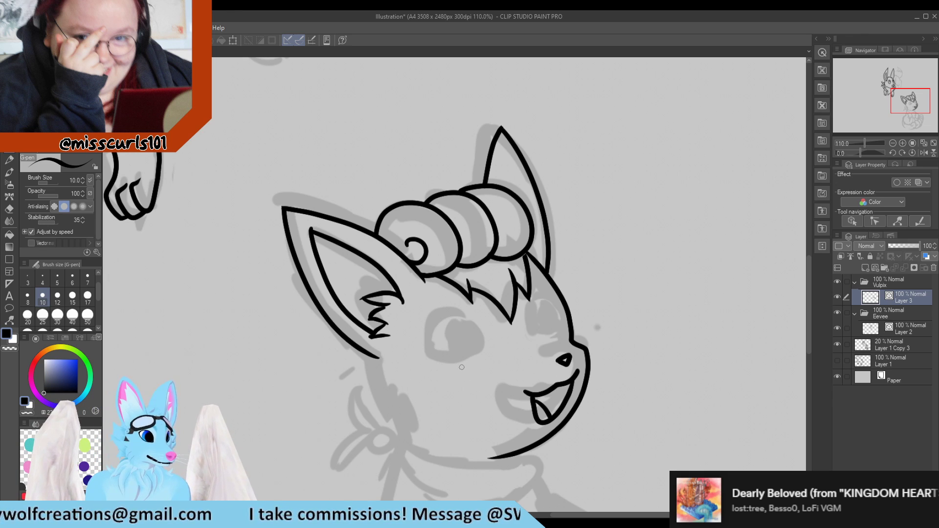
Step: Ink the outlines of both Vulpix eyes over the sketch and add a small oval highlight inside each
{"action": "mouse_move", "coordinate": [500, 350]}
{"action": "left_mouse_down"}
{"action": "mouse_move", "coordinate": [470, 312]}
{"action": "mouse_move", "coordinate": [446, 327]}
{"action": "mouse_move", "coordinate": [443, 358]}
{"action": "mouse_move", "coordinate": [495, 356]}
{"action": "left_mouse_up"}
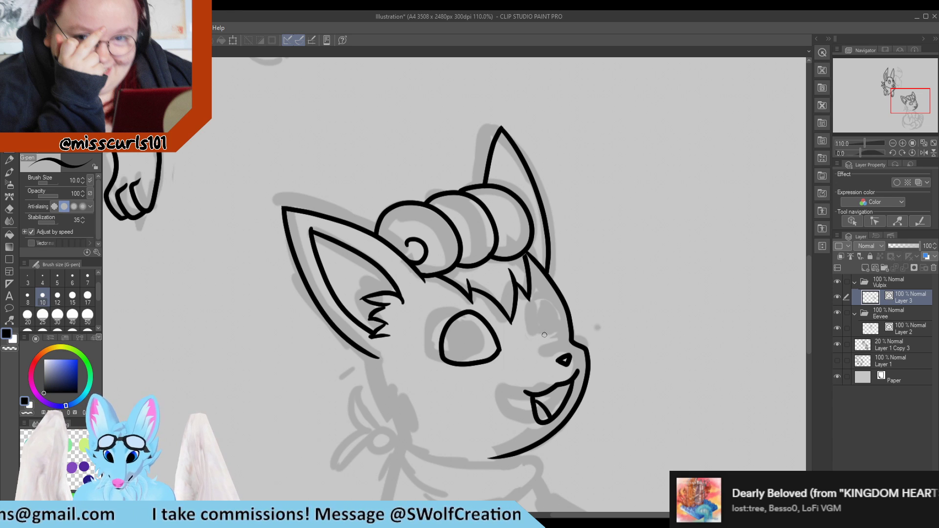
{"action": "left_click_drag", "start_coordinate": [545, 335], "coordinate": [539, 308]}
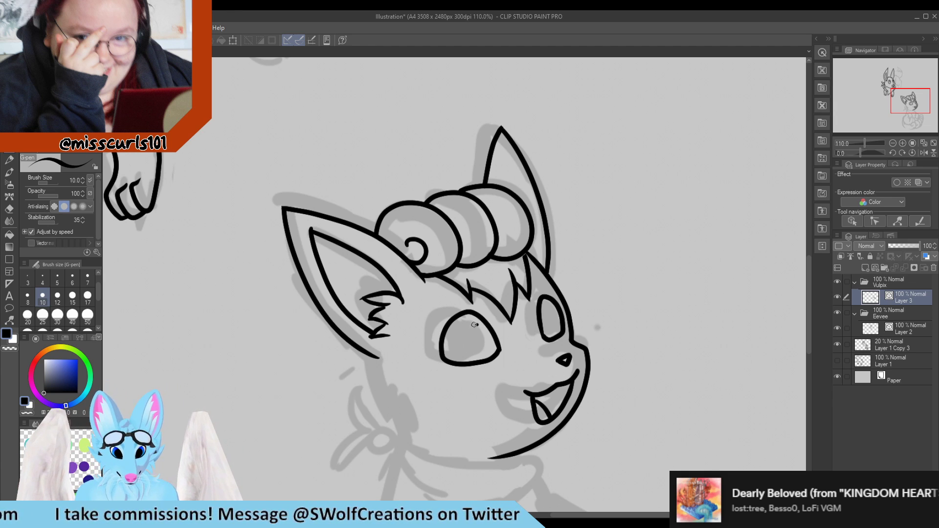
{"action": "mouse_move", "coordinate": [474, 324]}
{"action": "left_mouse_down"}
{"action": "mouse_move", "coordinate": [489, 344]}
{"action": "mouse_move", "coordinate": [474, 321]}
{"action": "mouse_move", "coordinate": [464, 326]}
{"action": "mouse_move", "coordinate": [491, 348]}
{"action": "mouse_move", "coordinate": [473, 324]}
{"action": "left_mouse_up"}
{"action": "key", "text": "ctrl+z"}
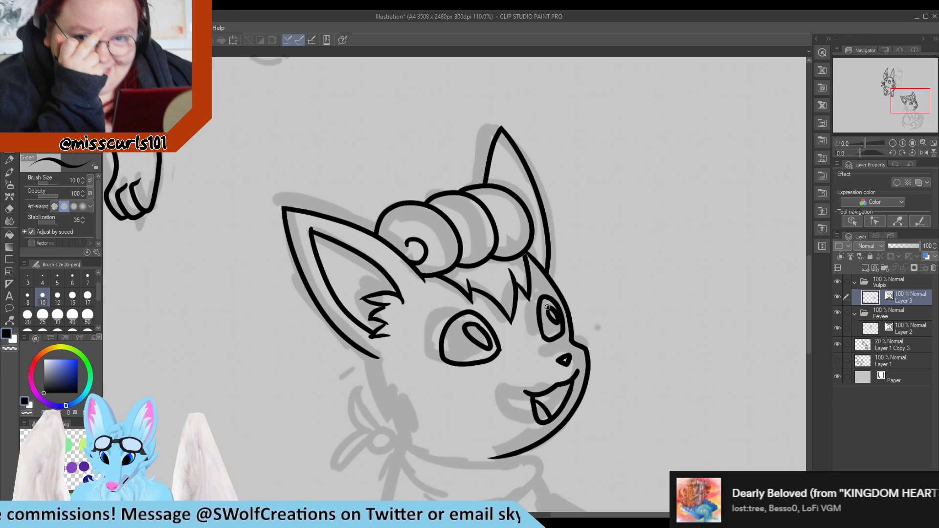
Step: Try to ink the neckerchief band under the Vulpix's chin, then undo the strokes
{"action": "scroll", "coordinate": [548, 307], "scroll_direction": "down", "scroll_amount": 6}
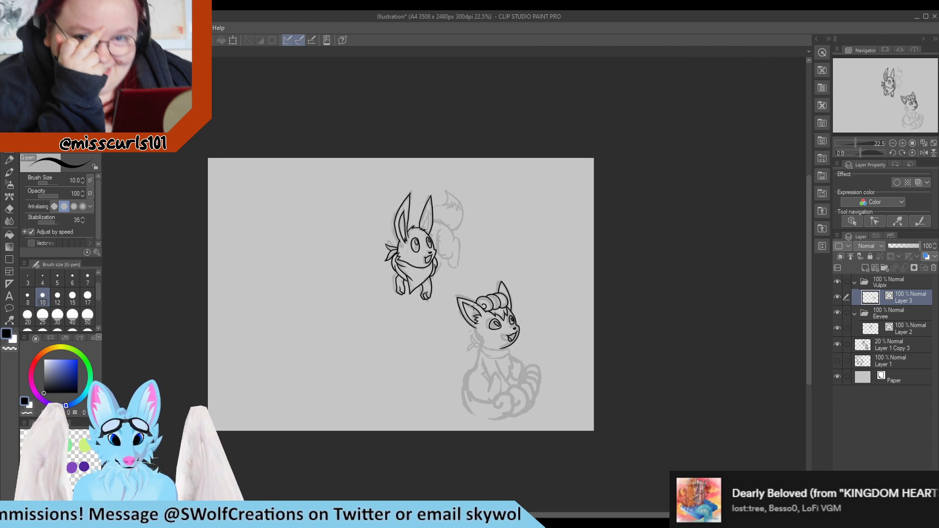
{"action": "scroll", "coordinate": [511, 364], "scroll_direction": "up", "scroll_amount": 7}
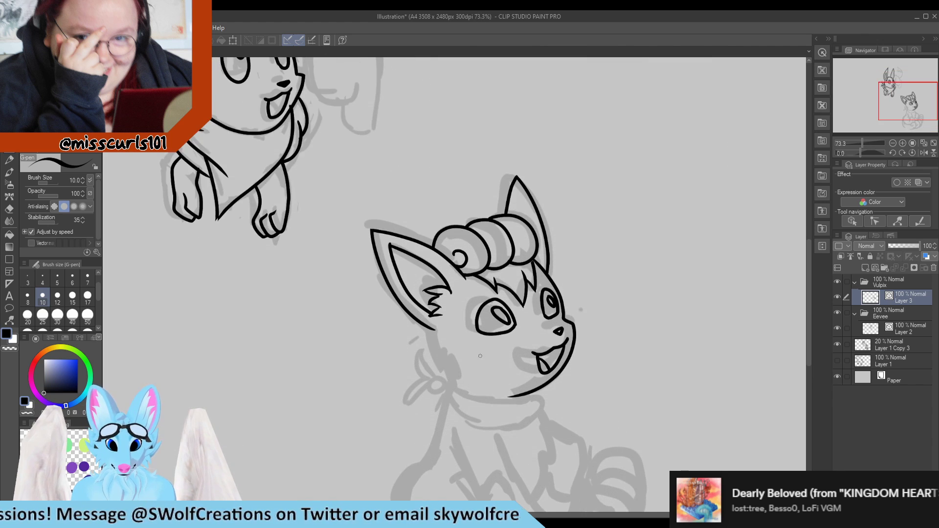
{"action": "scroll", "coordinate": [458, 398], "scroll_direction": "up", "scroll_amount": 1}
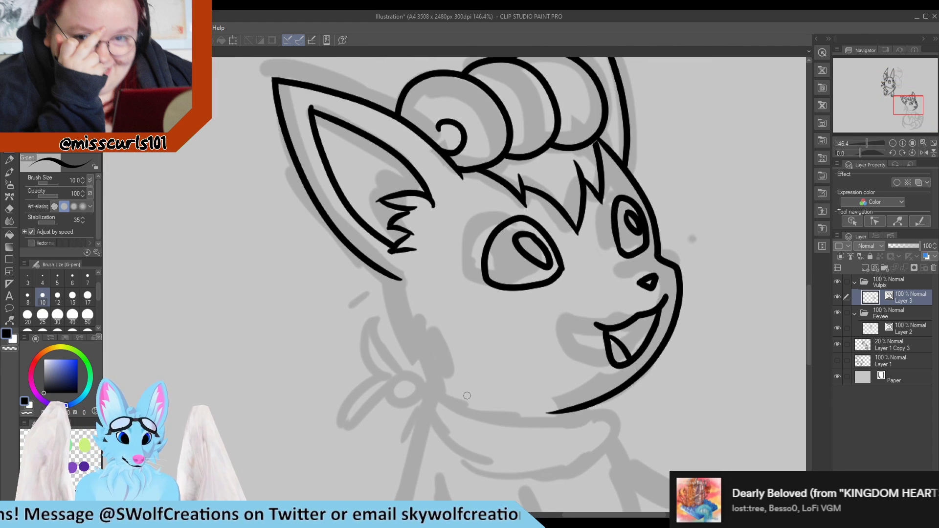
{"action": "scroll", "coordinate": [433, 405], "scroll_direction": "down", "scroll_amount": 3}
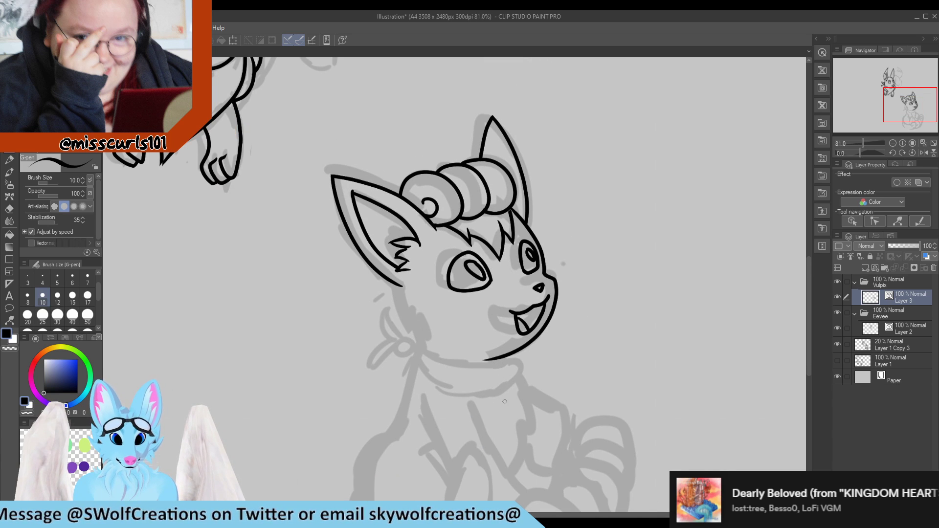
{"action": "scroll", "coordinate": [505, 401], "scroll_direction": "up", "scroll_amount": 1}
{"action": "scroll", "coordinate": [478, 409], "scroll_direction": "down", "scroll_amount": 1}
{"action": "scroll", "coordinate": [451, 419], "scroll_direction": "up", "scroll_amount": 2}
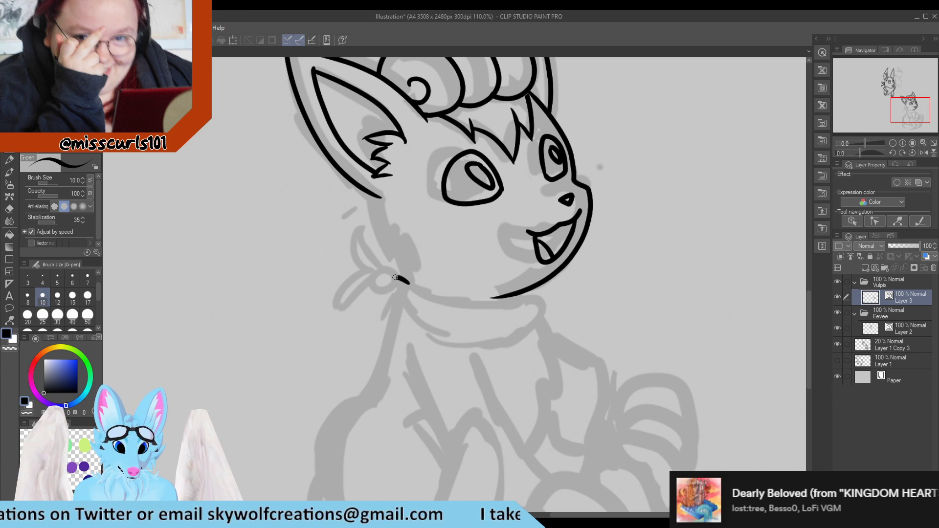
{"action": "left_click_drag", "start_coordinate": [407, 283], "coordinate": [494, 300]}
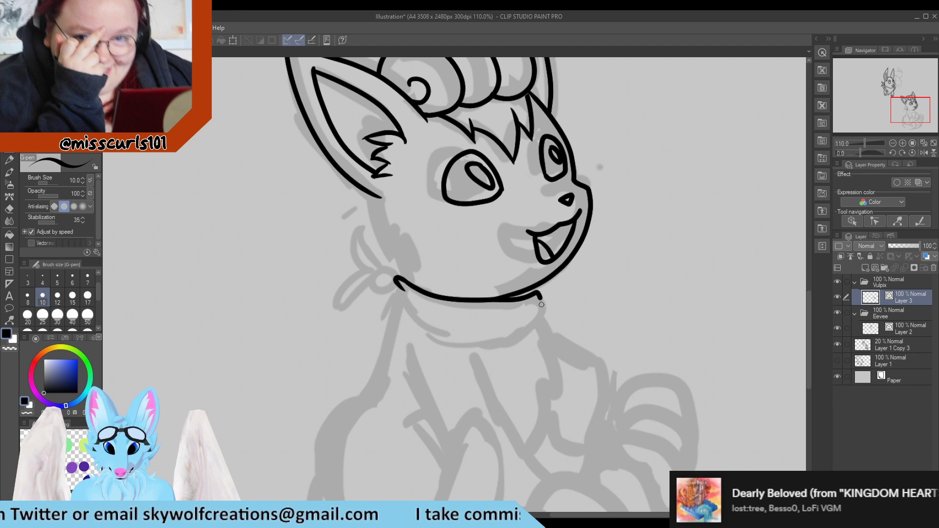
{"action": "mouse_move", "coordinate": [539, 323]}
{"action": "left_mouse_down"}
{"action": "mouse_move", "coordinate": [499, 341]}
{"action": "mouse_move", "coordinate": [434, 331]}
{"action": "mouse_move", "coordinate": [400, 310]}
{"action": "left_mouse_up"}
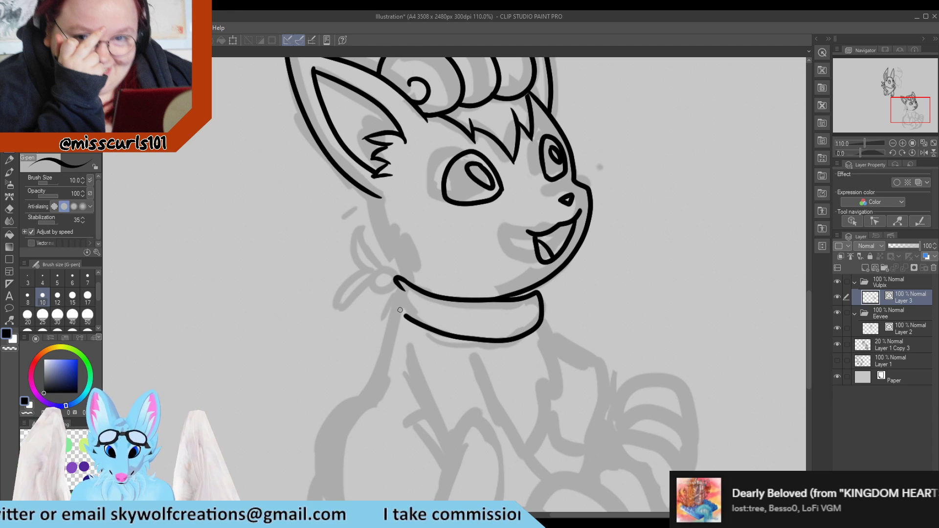
{"action": "key", "text": "ctrl+z"}
{"action": "key", "text": "ctrl+z"}
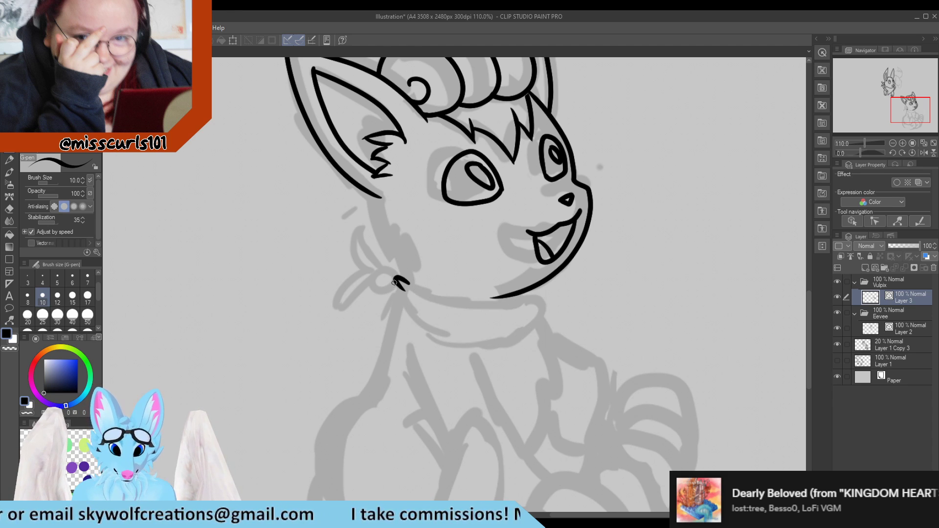
Step: Ink the Vulpix's neckerchief band under the chin with a small round knot and two pointed tails behind the neck
{"action": "mouse_move", "coordinate": [391, 292]}
{"action": "left_mouse_down"}
{"action": "mouse_move", "coordinate": [454, 337]}
{"action": "mouse_move", "coordinate": [498, 337]}
{"action": "mouse_move", "coordinate": [545, 317]}
{"action": "mouse_move", "coordinate": [542, 292]}
{"action": "mouse_move", "coordinate": [453, 301]}
{"action": "mouse_move", "coordinate": [403, 277]}
{"action": "left_mouse_up"}
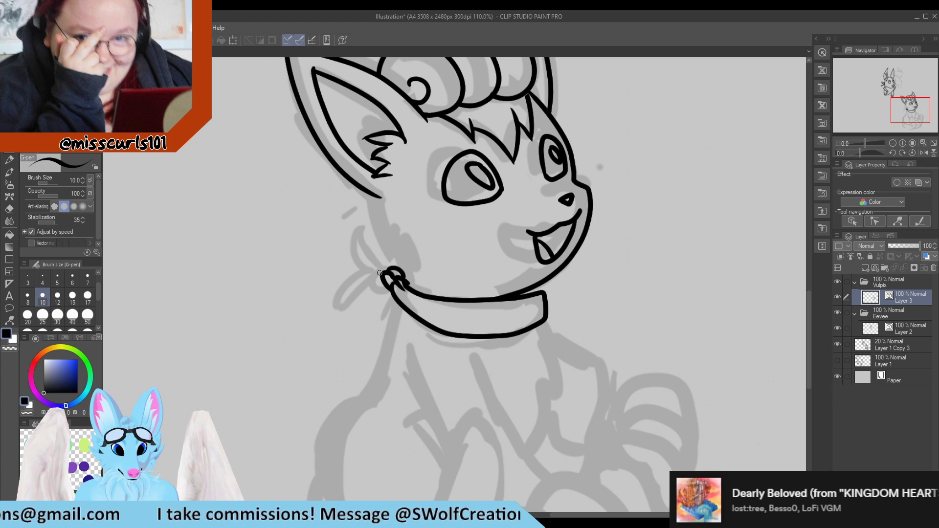
{"action": "mouse_move", "coordinate": [375, 270]}
{"action": "left_mouse_down"}
{"action": "mouse_move", "coordinate": [336, 288]}
{"action": "mouse_move", "coordinate": [384, 282]}
{"action": "mouse_move", "coordinate": [337, 286]}
{"action": "mouse_move", "coordinate": [377, 286]}
{"action": "mouse_move", "coordinate": [357, 230]}
{"action": "mouse_move", "coordinate": [385, 251]}
{"action": "mouse_move", "coordinate": [393, 270]}
{"action": "mouse_move", "coordinate": [360, 236]}
{"action": "mouse_move", "coordinate": [391, 270]}
{"action": "left_mouse_up"}
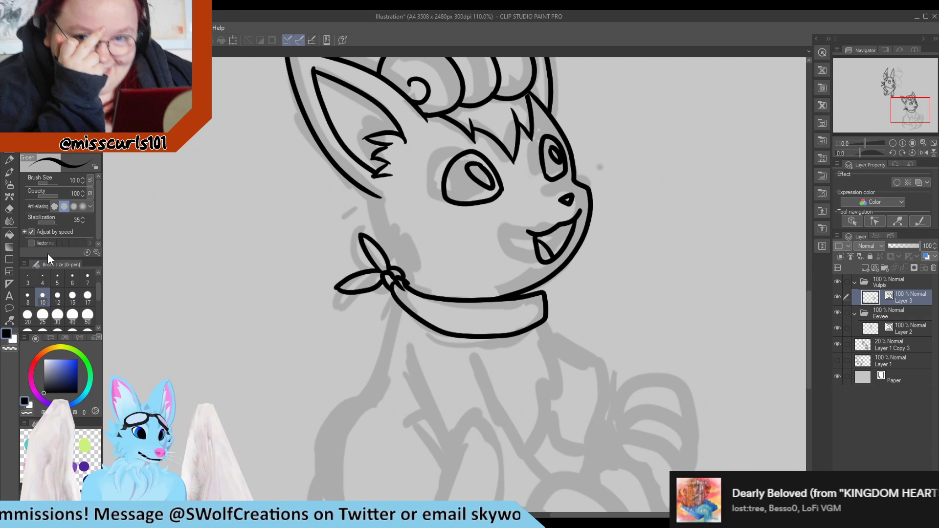
Step: Pull the neckerchief band's lower edge and front end down with Pinch vector line, and connect the lines beside the knot
{"action": "left_click", "coordinate": [10, 321]}
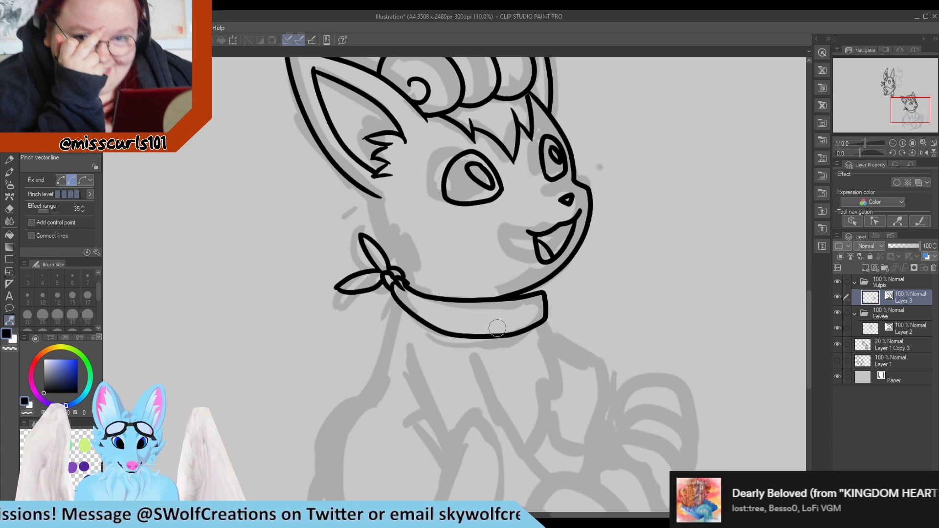
{"action": "mouse_move", "coordinate": [489, 331]}
{"action": "left_mouse_down"}
{"action": "mouse_move", "coordinate": [531, 298]}
{"action": "mouse_move", "coordinate": [544, 321]}
{"action": "mouse_move", "coordinate": [550, 293]}
{"action": "mouse_move", "coordinate": [534, 300]}
{"action": "mouse_move", "coordinate": [539, 320]}
{"action": "mouse_move", "coordinate": [544, 295]}
{"action": "mouse_move", "coordinate": [531, 298]}
{"action": "mouse_move", "coordinate": [543, 325]}
{"action": "mouse_move", "coordinate": [539, 295]}
{"action": "mouse_move", "coordinate": [540, 323]}
{"action": "mouse_move", "coordinate": [509, 342]}
{"action": "left_mouse_up"}
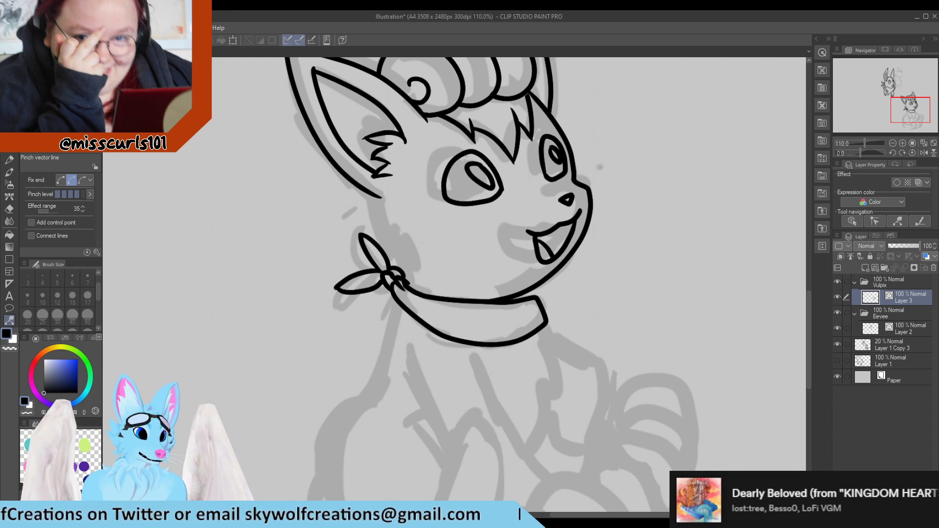
{"action": "left_click", "coordinate": [55, 105]}
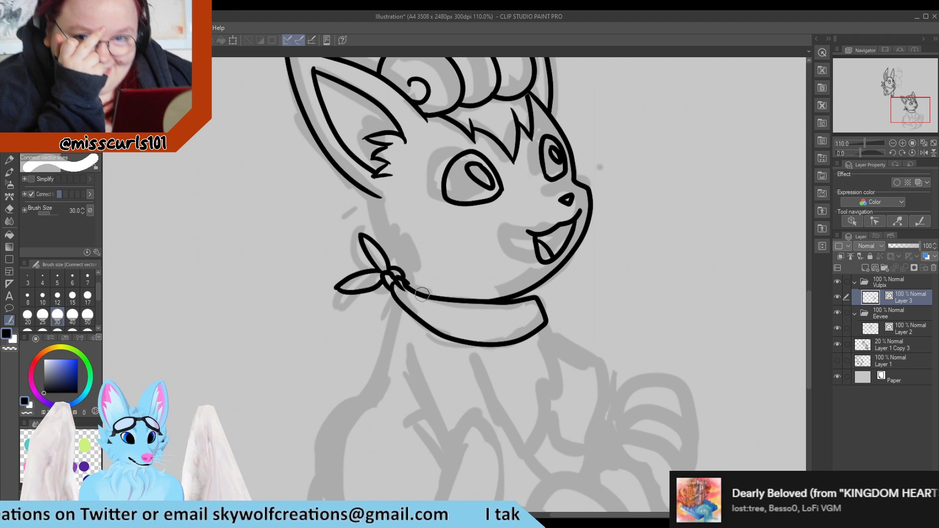
{"action": "left_click_drag", "start_coordinate": [410, 284], "coordinate": [410, 284]}
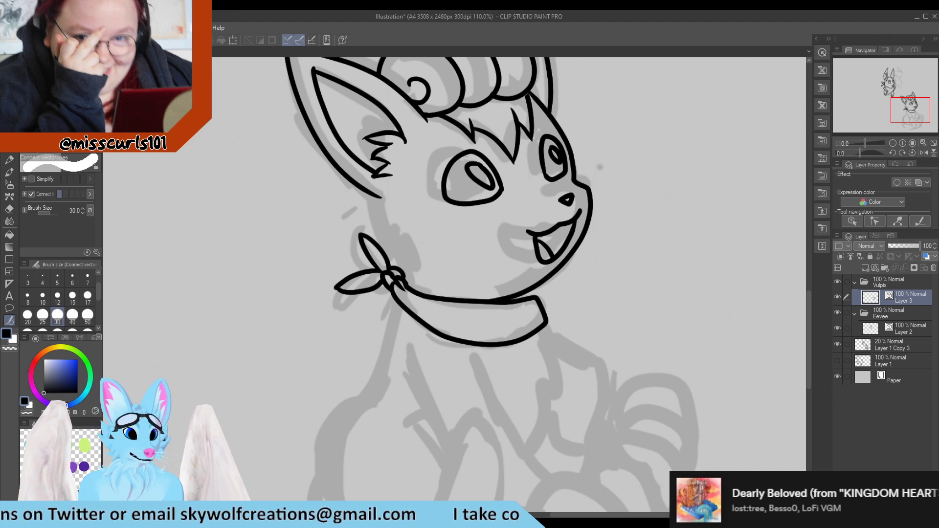
Step: Curve the neckerchief band's upper edge downward and reshape its front corners with Pinch vector line, undoing the stray pull at the knot
{"action": "left_click", "coordinate": [55, 73]}
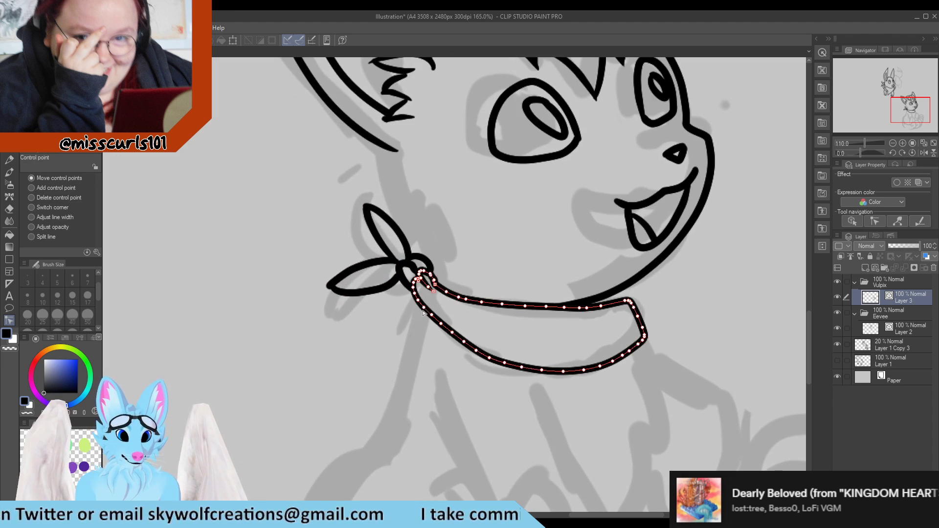
{"action": "scroll", "coordinate": [382, 294], "scroll_direction": "up", "scroll_amount": 5}
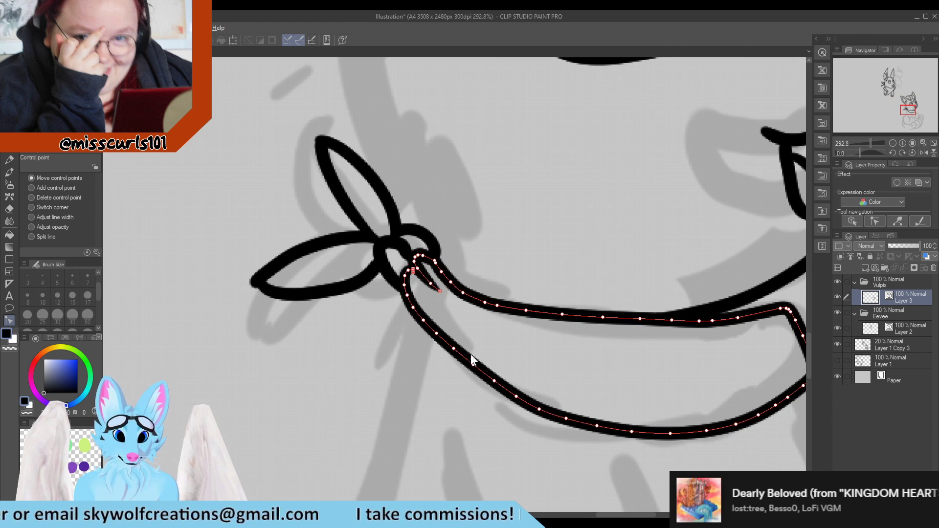
{"action": "scroll", "coordinate": [493, 325], "scroll_direction": "down", "scroll_amount": 6}
{"action": "scroll", "coordinate": [424, 275], "scroll_direction": "up", "scroll_amount": 5}
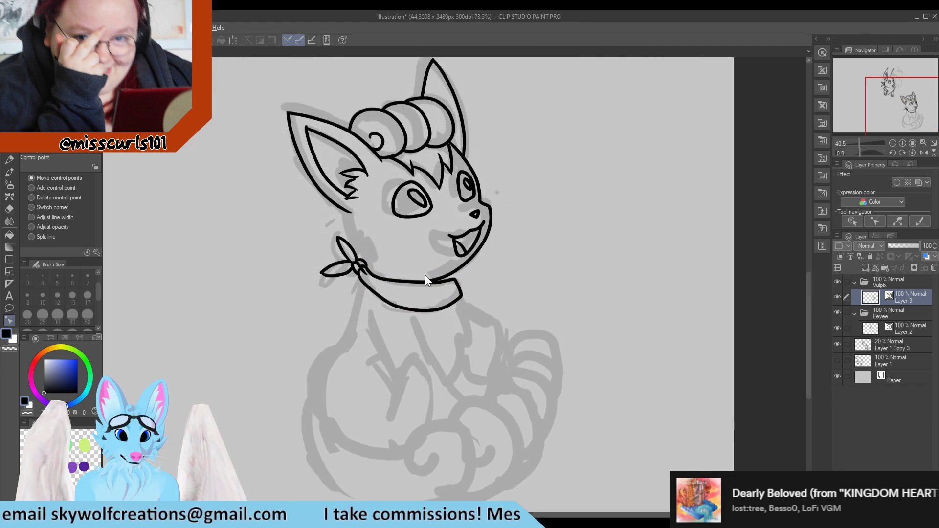
{"action": "key", "text": "y"}
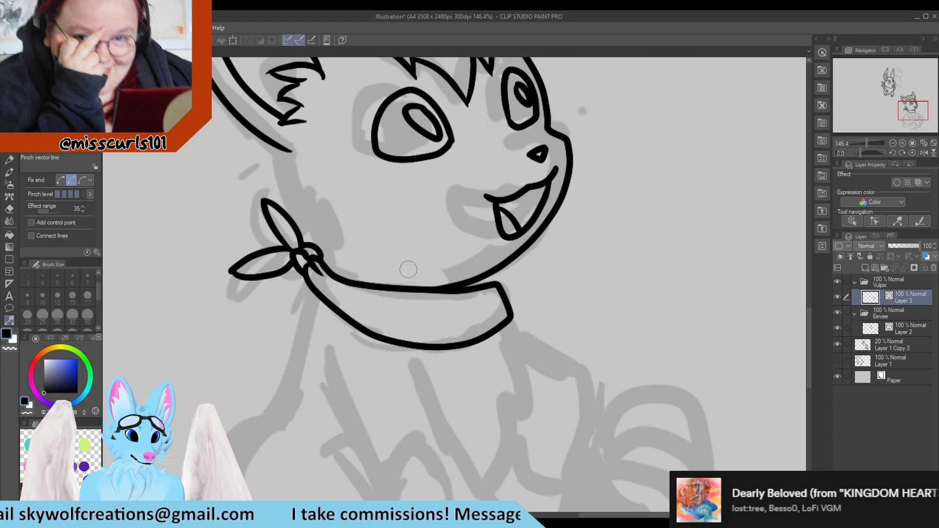
{"action": "left_click_drag", "start_coordinate": [417, 288], "coordinate": [418, 297]}
{"action": "mouse_move", "coordinate": [495, 294]}
{"action": "left_mouse_down"}
{"action": "mouse_move", "coordinate": [499, 316]}
{"action": "mouse_move", "coordinate": [498, 282]}
{"action": "left_mouse_up"}
{"action": "left_click_drag", "start_coordinate": [489, 325], "coordinate": [501, 327]}
{"action": "left_click_drag", "start_coordinate": [509, 285], "coordinate": [506, 283]}
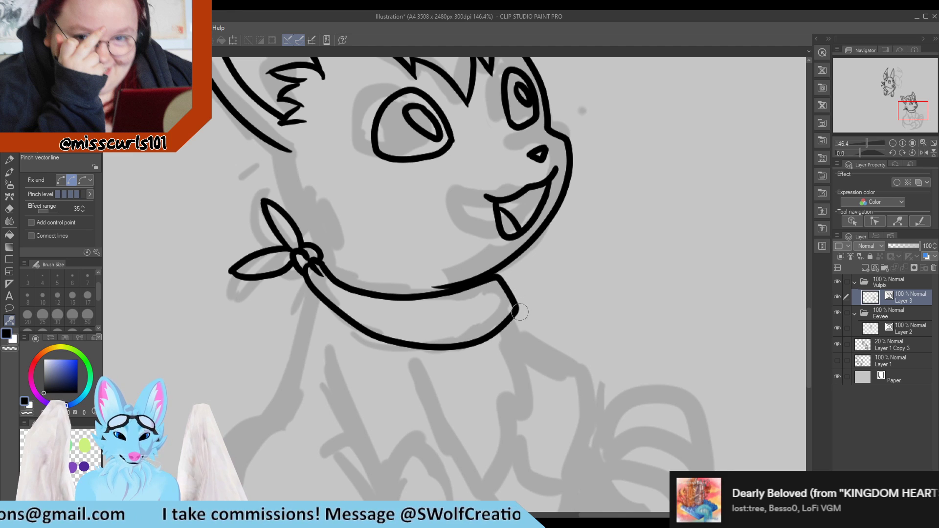
{"action": "left_click_drag", "start_coordinate": [306, 255], "coordinate": [301, 260]}
{"action": "key", "text": "ctrl+z"}
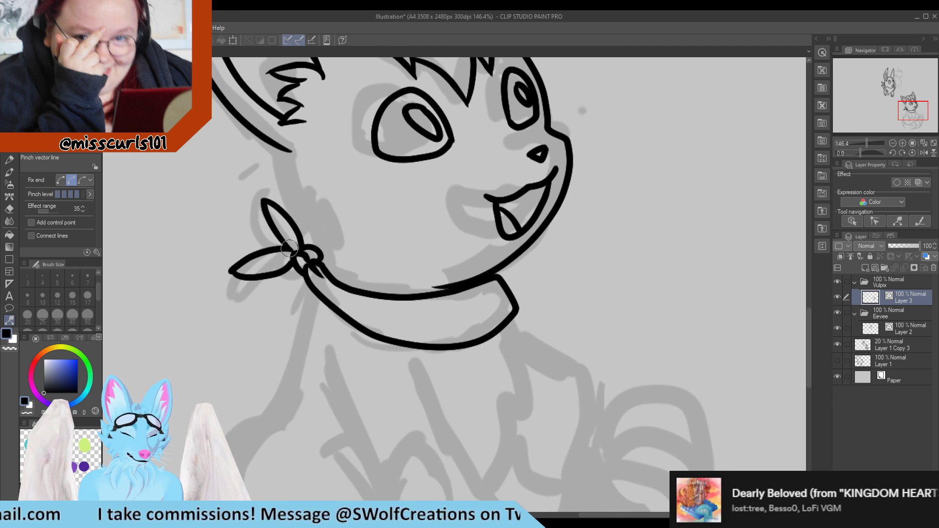
Step: Ink the Vulpix's jagged cheek fur with the G-pen, from the base of the near ear down to the neckerchief knot
{"action": "key", "text": "y"}
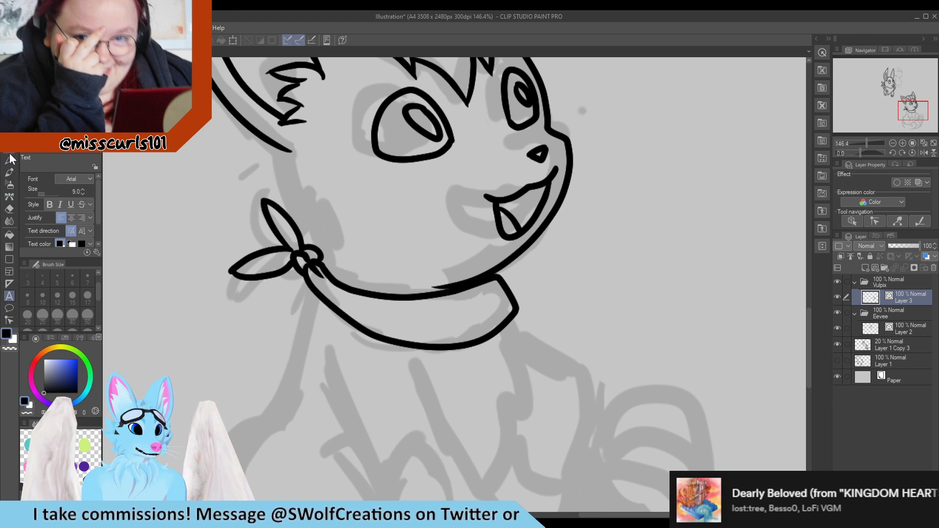
{"action": "left_click", "coordinate": [9, 173]}
{"action": "scroll", "coordinate": [313, 240], "scroll_direction": "down", "scroll_amount": 13}
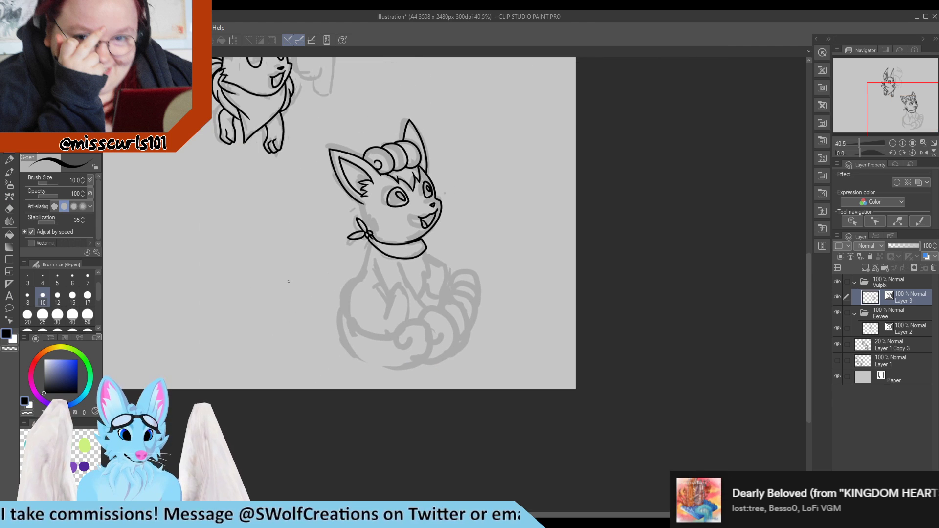
{"action": "scroll", "coordinate": [416, 220], "scroll_direction": "down", "scroll_amount": 4}
{"action": "scroll", "coordinate": [404, 207], "scroll_direction": "up", "scroll_amount": 5}
{"action": "scroll", "coordinate": [404, 207], "scroll_direction": "up", "scroll_amount": 5}
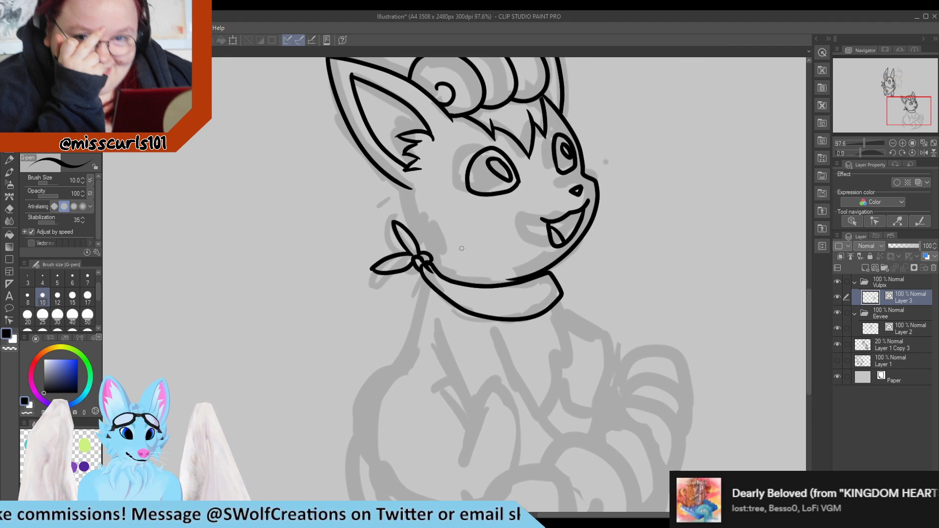
{"action": "scroll", "coordinate": [511, 121], "scroll_direction": "up", "scroll_amount": 2}
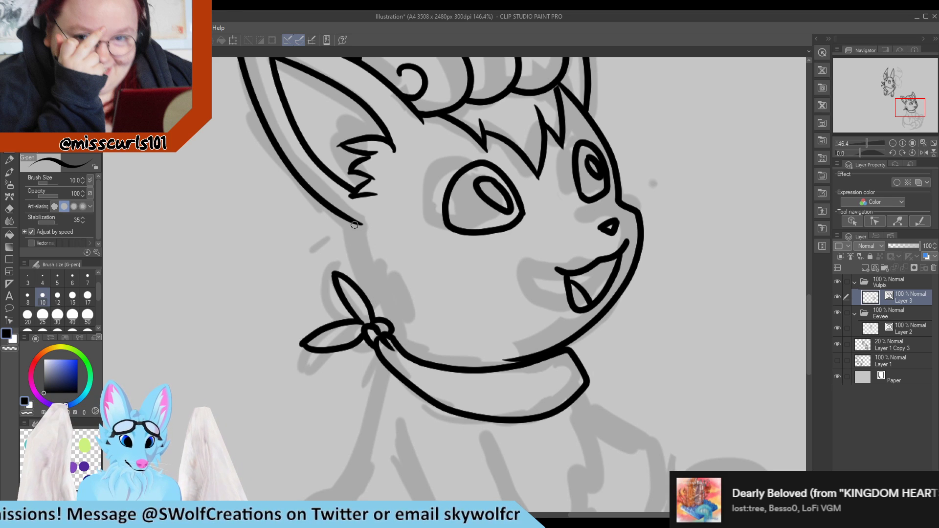
{"action": "mouse_move", "coordinate": [353, 237]}
{"action": "left_mouse_down"}
{"action": "mouse_move", "coordinate": [344, 263]}
{"action": "mouse_move", "coordinate": [363, 257]}
{"action": "mouse_move", "coordinate": [364, 293]}
{"action": "left_mouse_up"}
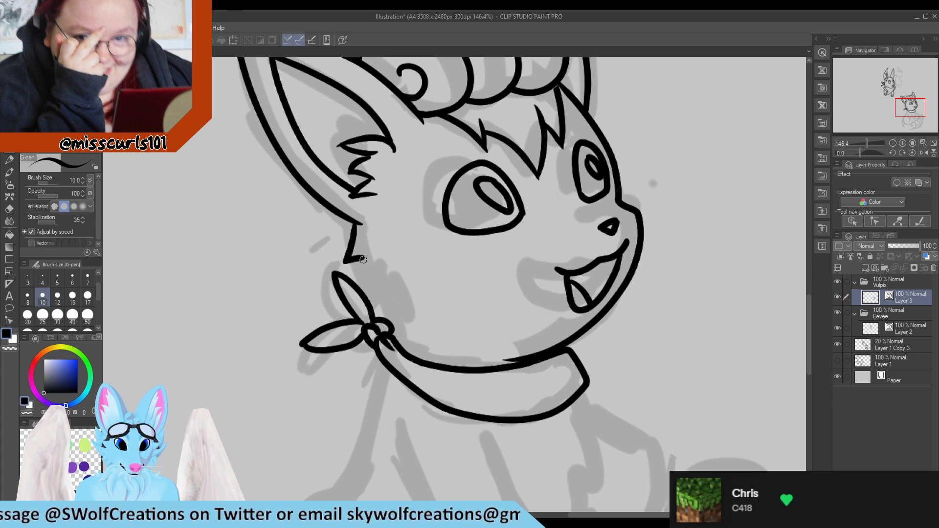
{"action": "mouse_move", "coordinate": [363, 259]}
{"action": "left_mouse_down"}
{"action": "mouse_move", "coordinate": [363, 289]}
{"action": "mouse_move", "coordinate": [376, 280]}
{"action": "mouse_move", "coordinate": [374, 310]}
{"action": "mouse_move", "coordinate": [393, 317]}
{"action": "left_mouse_up"}
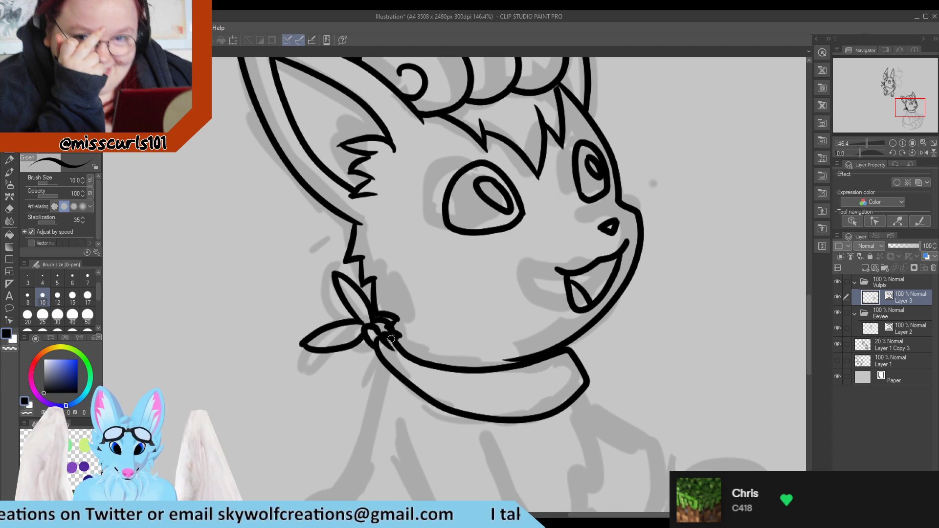
Step: Erase the stray line bits where the cheek fur overlaps the neckerchief knot, and return to the G-pen
{"action": "scroll", "coordinate": [423, 369], "scroll_direction": "up", "scroll_amount": 5}
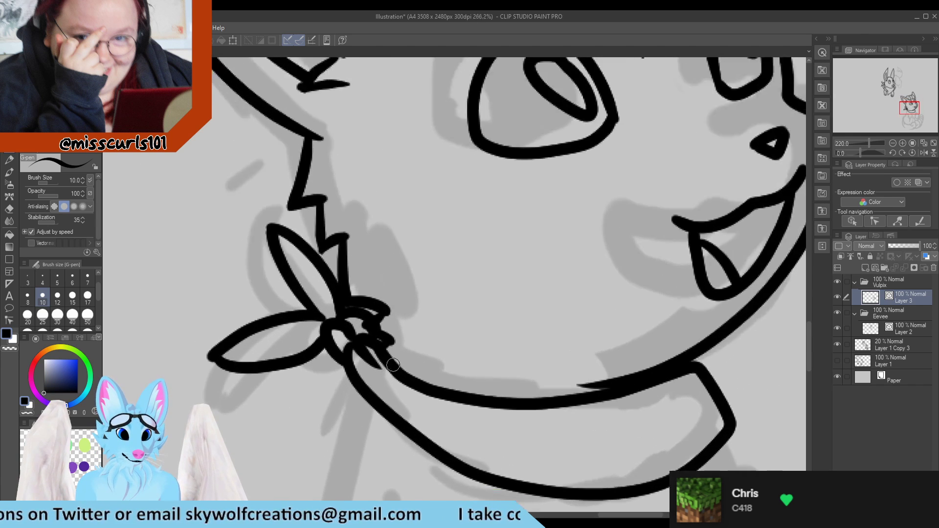
{"action": "key", "text": "e"}
{"action": "left_click_drag", "start_coordinate": [373, 319], "coordinate": [381, 325]}
{"action": "key", "text": "p"}
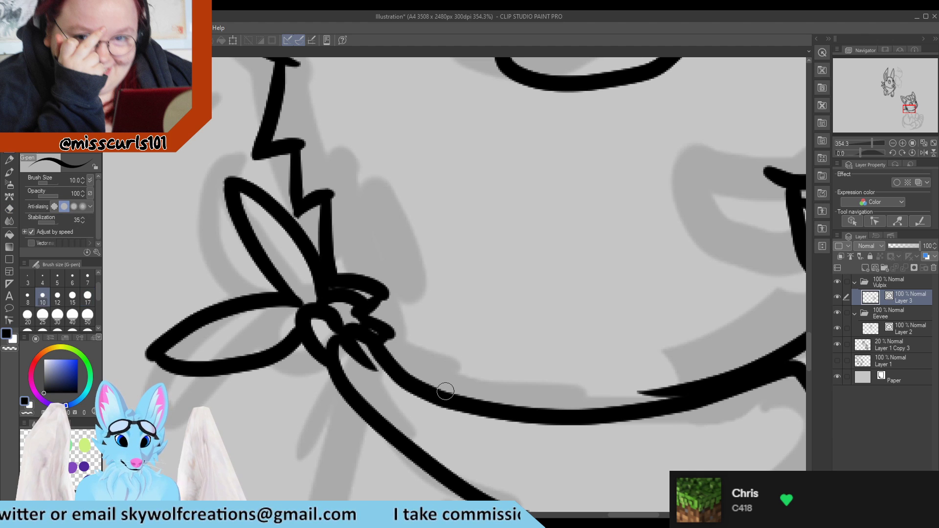
Step: Hide the rough sketch layer, Layer 1 Copy 3, leaving only the line art on the canvas
{"action": "scroll", "coordinate": [411, 248], "scroll_direction": "down", "scroll_amount": 12}
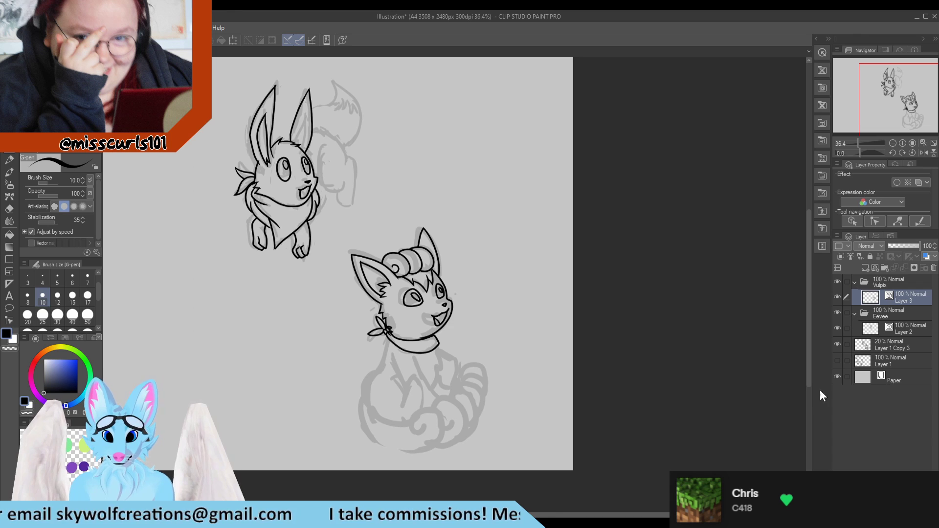
{"action": "left_click", "coordinate": [841, 346]}
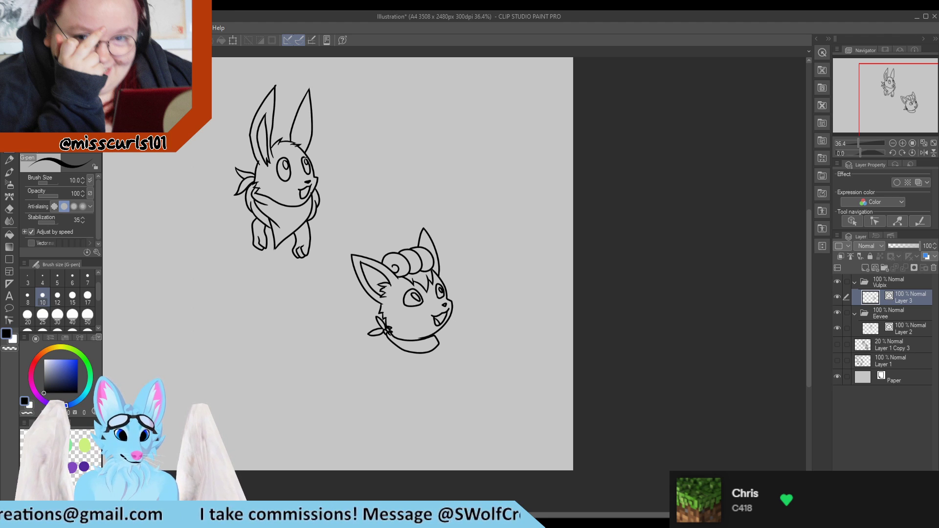
Step: Switch to the Eevee's line layer, Layer 2, and soften the snout's pointed corner by moving its control point
{"action": "scroll", "coordinate": [318, 153], "scroll_direction": "up", "scroll_amount": 5}
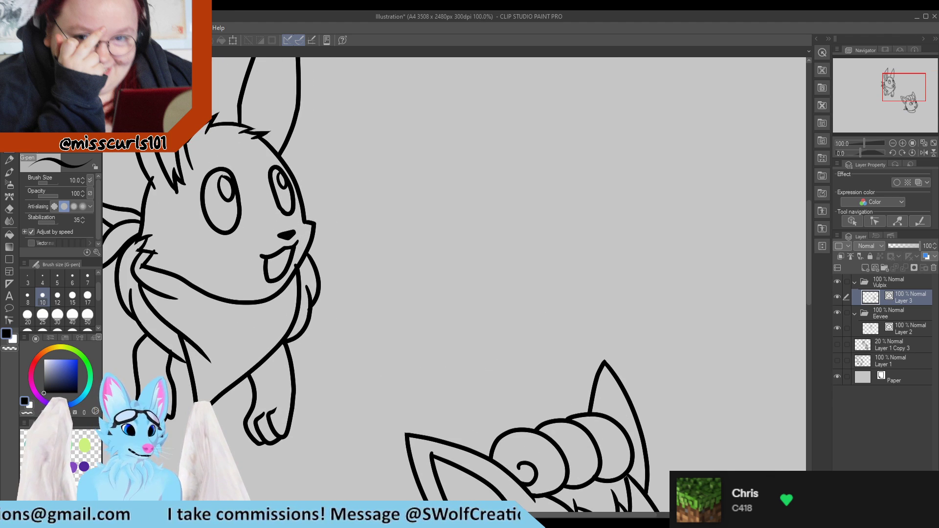
{"action": "left_click", "coordinate": [9, 320]}
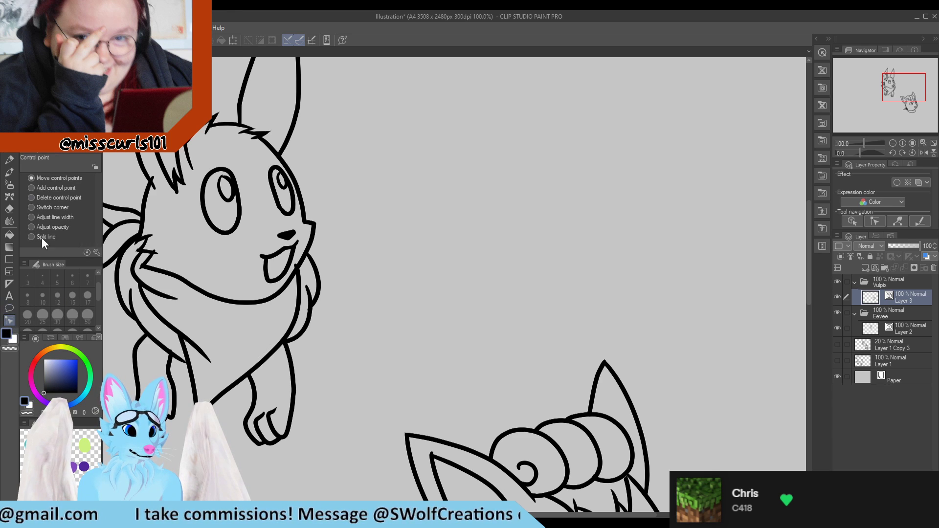
{"action": "scroll", "coordinate": [280, 203], "scroll_direction": "up", "scroll_amount": 2}
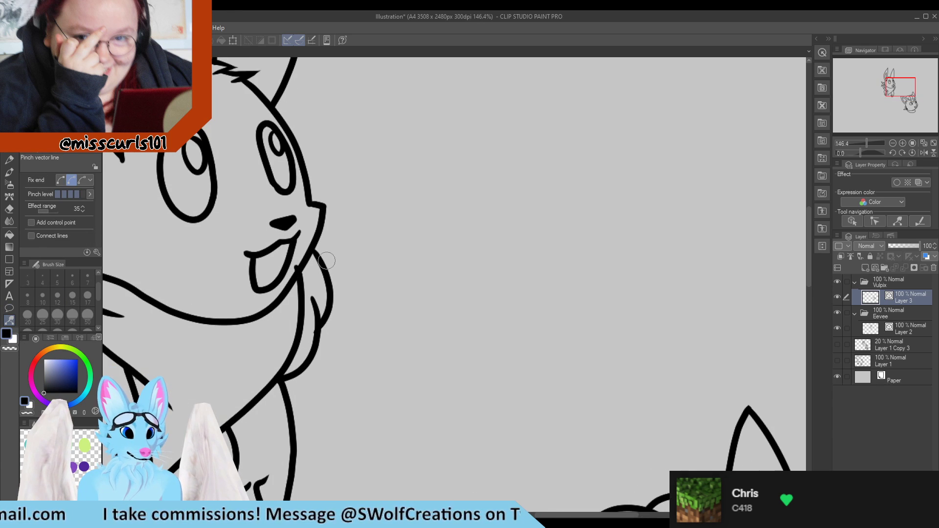
{"action": "left_click", "coordinate": [315, 209], "text": "ctrl+shift"}
{"action": "mouse_move", "coordinate": [315, 209]}
{"action": "left_mouse_down"}
{"action": "mouse_move", "coordinate": [326, 205]}
{"action": "mouse_move", "coordinate": [308, 205]}
{"action": "left_mouse_up"}
{"action": "key", "text": "y"}
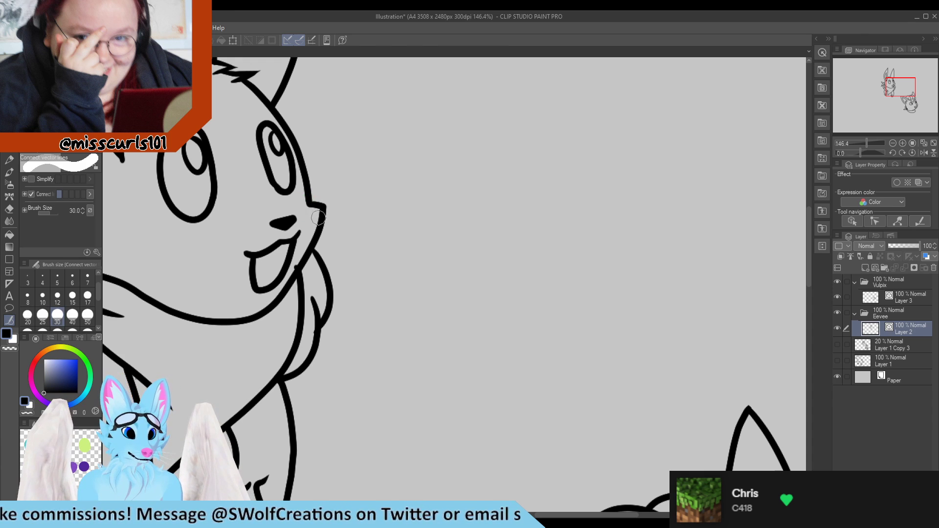
{"action": "key", "text": "y"}
{"action": "left_click", "coordinate": [327, 211]}
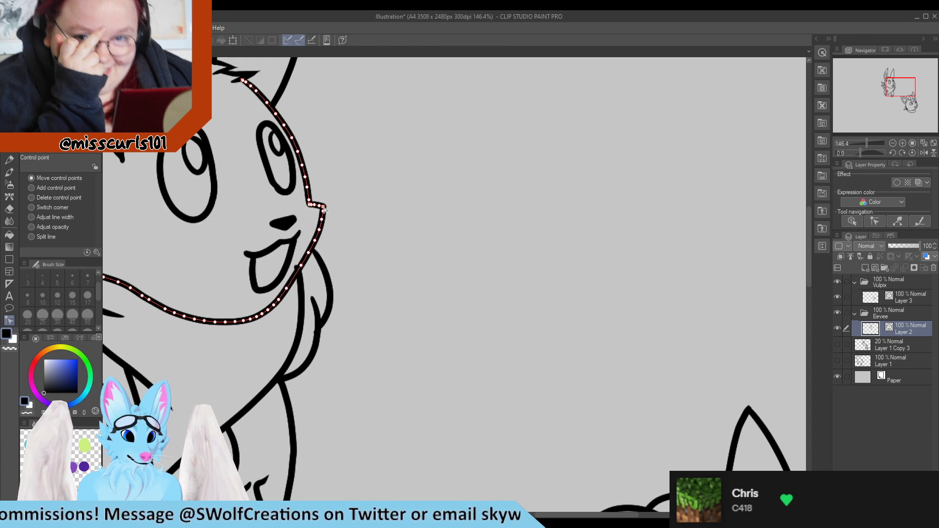
{"action": "left_click_drag", "start_coordinate": [324, 207], "coordinate": [321, 208]}
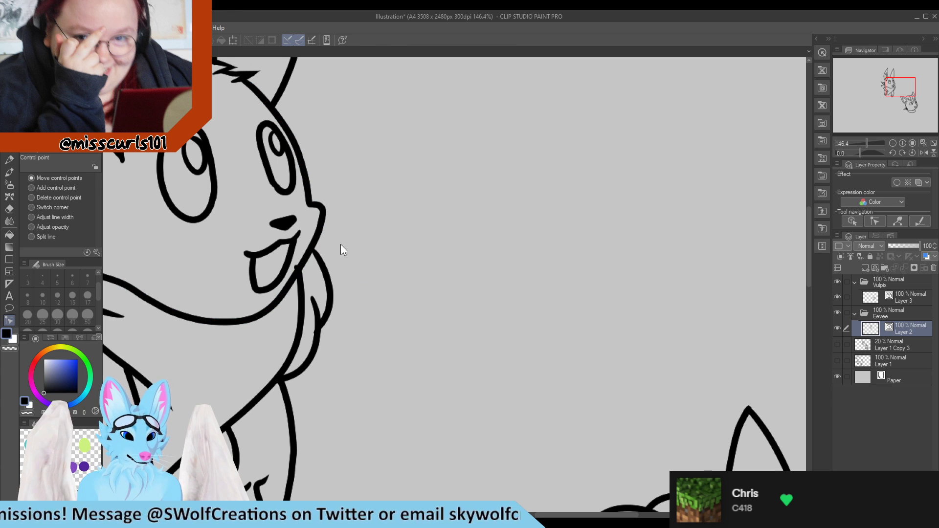
Step: Pull the Eevee's snout tip inward and refine the muzzle curve with Pinch vector line, setting the pinch level to 3
{"action": "key", "text": "y"}
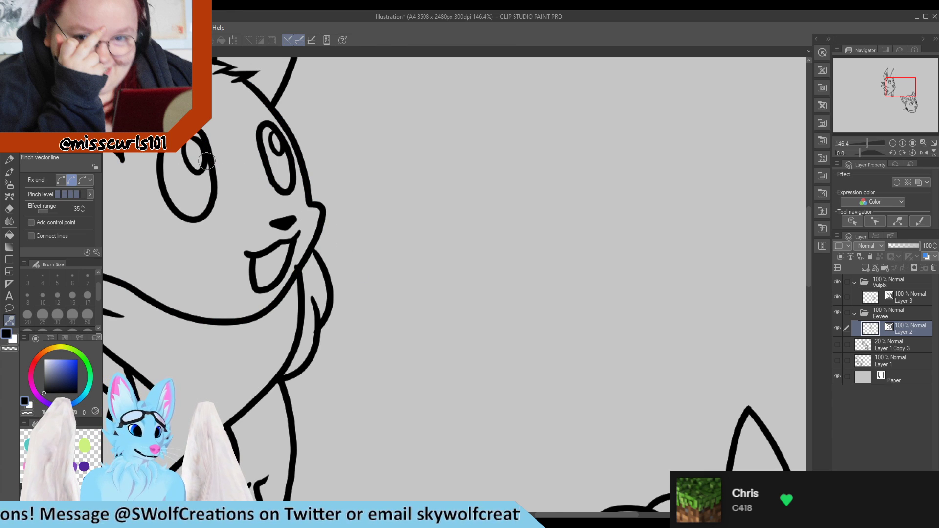
{"action": "left_click_drag", "start_coordinate": [328, 215], "coordinate": [321, 212]}
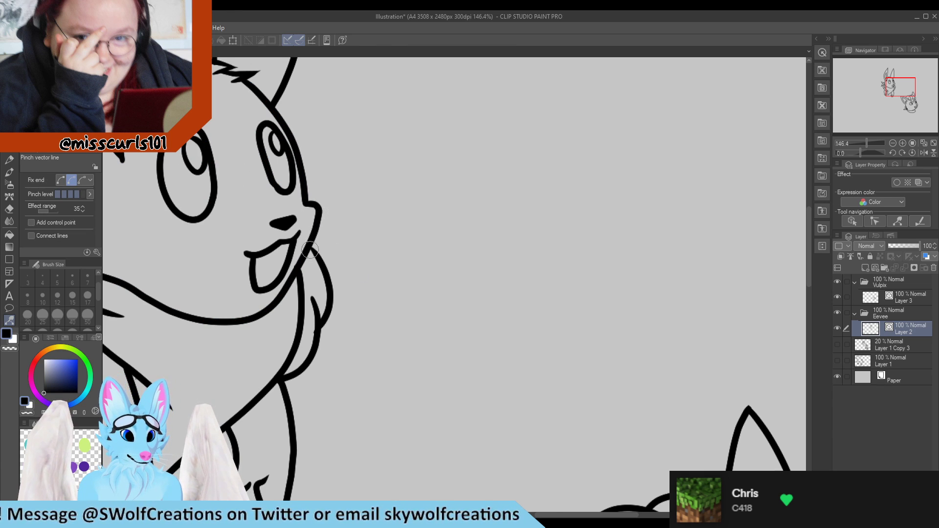
{"action": "left_click_drag", "start_coordinate": [302, 263], "coordinate": [307, 263]}
{"action": "left_click", "coordinate": [70, 193]}
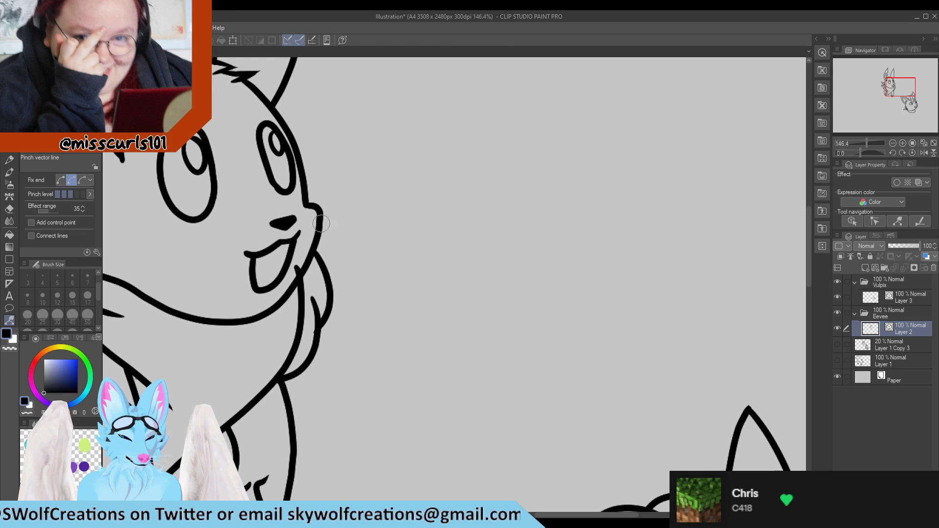
{"action": "left_click_drag", "start_coordinate": [321, 224], "coordinate": [326, 244]}
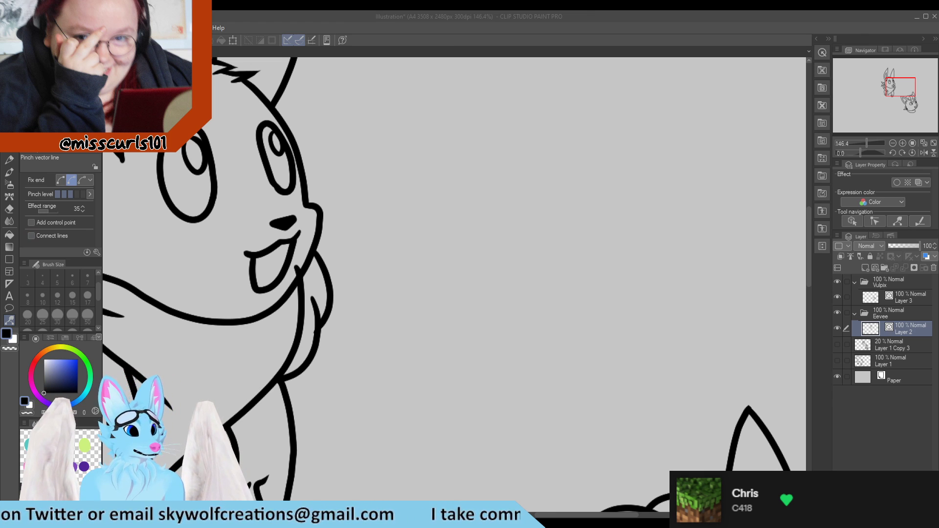
Step: Shift the Eevee's nose closer to the tip of the muzzle with Pinch vector line
{"action": "scroll", "coordinate": [530, 274], "scroll_direction": "down", "scroll_amount": 6}
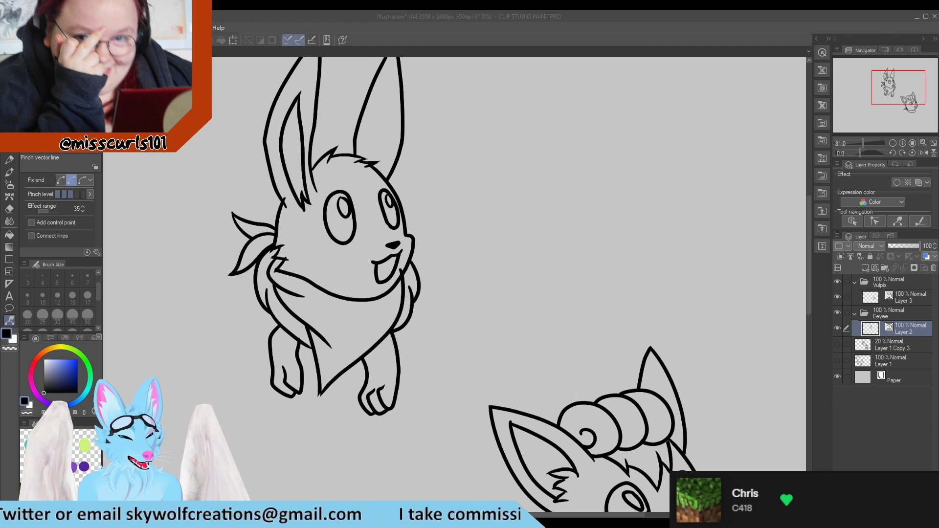
{"action": "scroll", "coordinate": [491, 253], "scroll_direction": "down", "scroll_amount": 2}
{"action": "scroll", "coordinate": [491, 253], "scroll_direction": "up", "scroll_amount": 4}
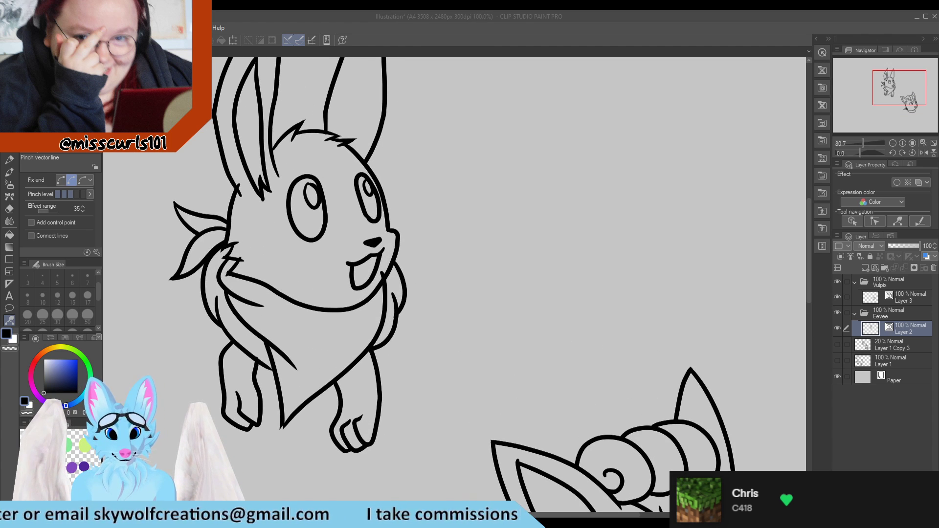
{"action": "scroll", "coordinate": [379, 261], "scroll_direction": "down", "scroll_amount": 4}
{"action": "scroll", "coordinate": [380, 261], "scroll_direction": "up", "scroll_amount": 9}
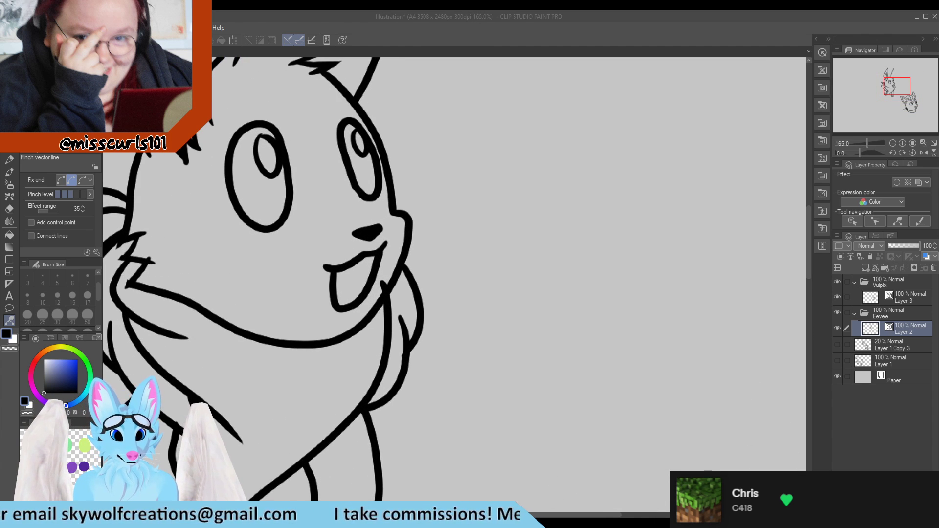
{"action": "left_click", "coordinate": [364, 232]}
{"action": "mouse_move", "coordinate": [358, 235]}
{"action": "left_mouse_down"}
{"action": "mouse_move", "coordinate": [388, 244]}
{"action": "mouse_move", "coordinate": [370, 249]}
{"action": "mouse_move", "coordinate": [387, 246]}
{"action": "mouse_move", "coordinate": [382, 268]}
{"action": "mouse_move", "coordinate": [371, 231]}
{"action": "mouse_move", "coordinate": [381, 225]}
{"action": "mouse_move", "coordinate": [364, 228]}
{"action": "mouse_move", "coordinate": [407, 232]}
{"action": "left_mouse_up"}
{"action": "scroll", "coordinate": [405, 217], "scroll_direction": "down", "scroll_amount": 6}
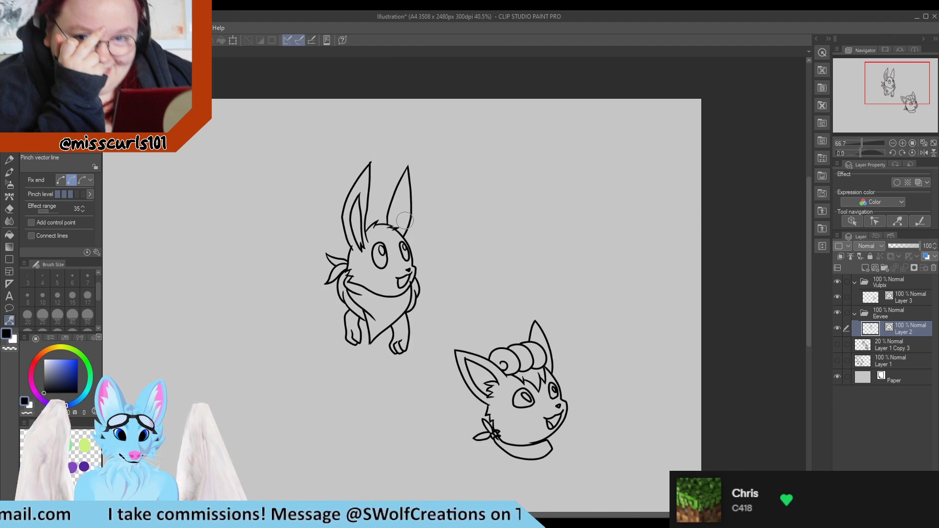
Step: Raise the Eevee's chin line and nudge the neckerchief's front edge outward below the mouth, using a stronger pinch level
{"action": "scroll", "coordinate": [398, 289], "scroll_direction": "up", "scroll_amount": 2}
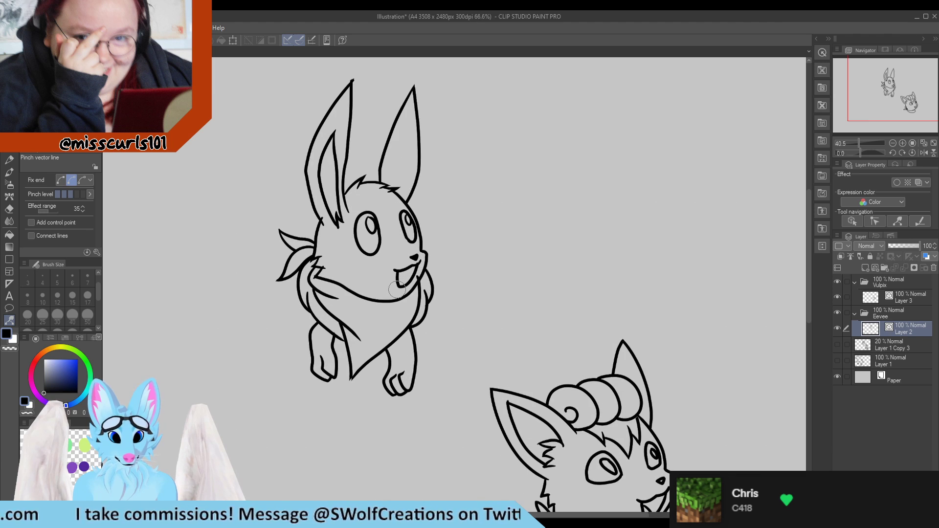
{"action": "scroll", "coordinate": [453, 266], "scroll_direction": "down", "scroll_amount": 2}
{"action": "scroll", "coordinate": [370, 276], "scroll_direction": "up", "scroll_amount": 2}
{"action": "scroll", "coordinate": [370, 276], "scroll_direction": "up", "scroll_amount": 3}
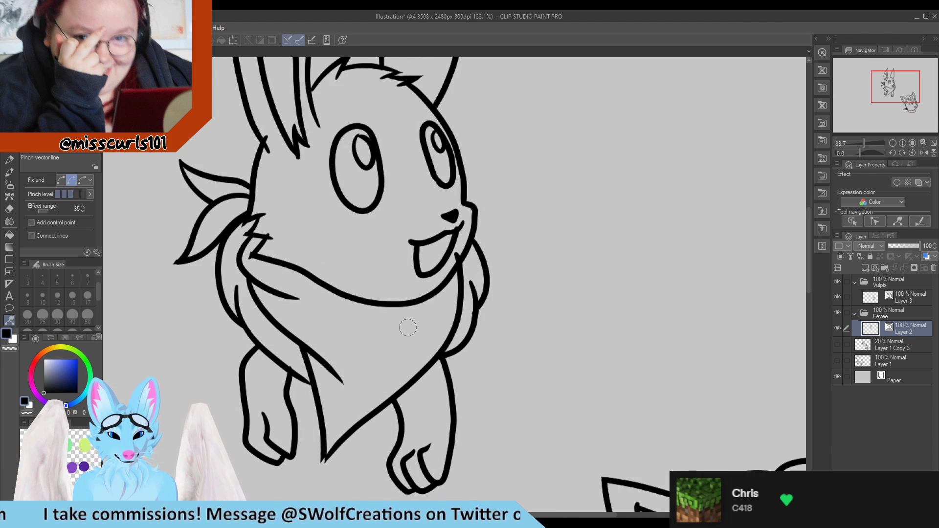
{"action": "left_click_drag", "start_coordinate": [402, 304], "coordinate": [398, 300]}
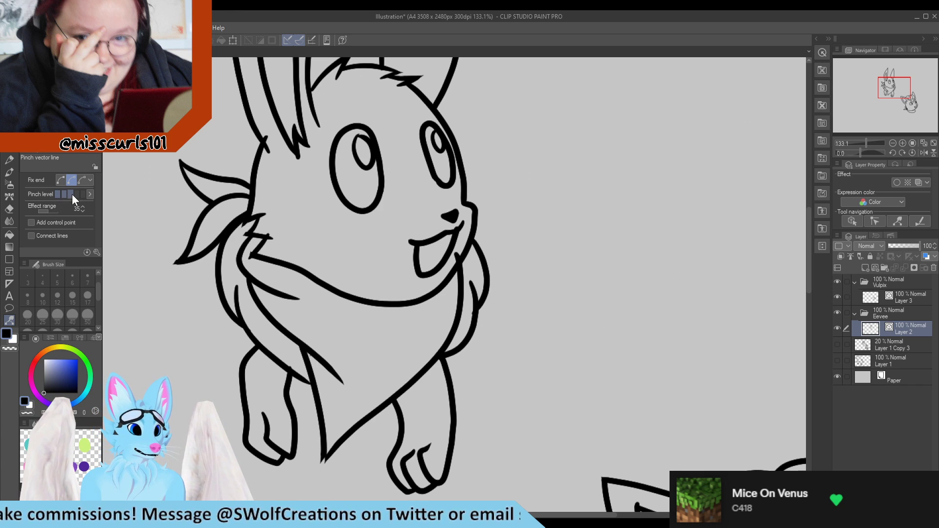
{"action": "left_click_drag", "start_coordinate": [400, 304], "coordinate": [397, 300]}
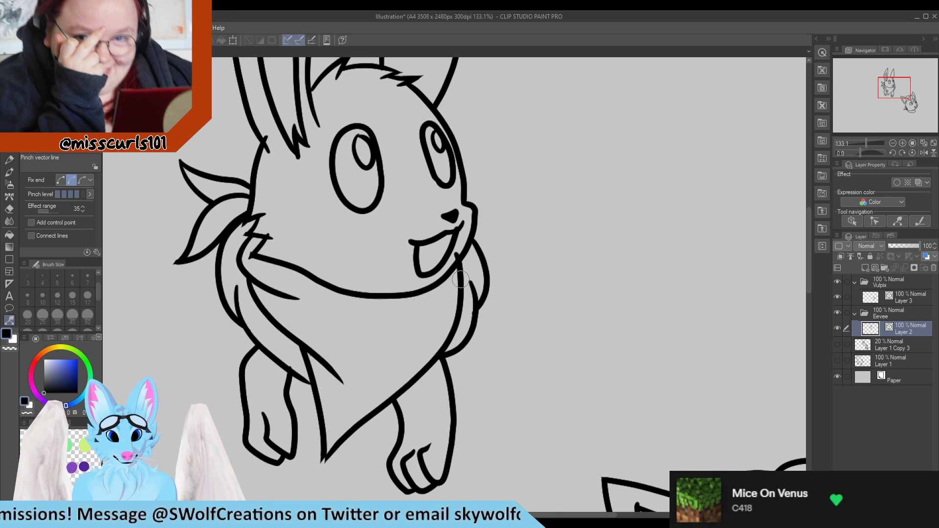
{"action": "left_click_drag", "start_coordinate": [461, 280], "coordinate": [464, 278]}
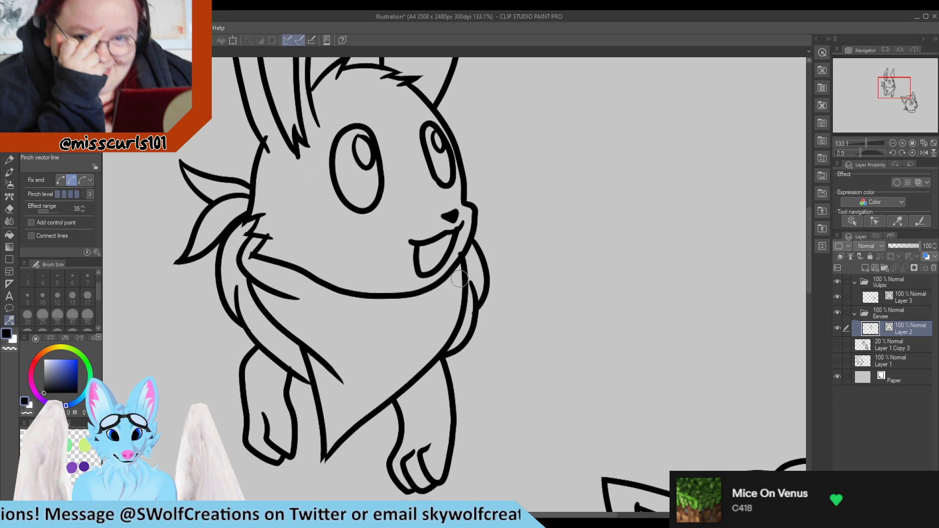
Step: Reshape the Eevee's near eye into a smaller, narrower oval and slim its highlight with Pinch vector line
{"action": "scroll", "coordinate": [293, 209], "scroll_direction": "down", "scroll_amount": 5}
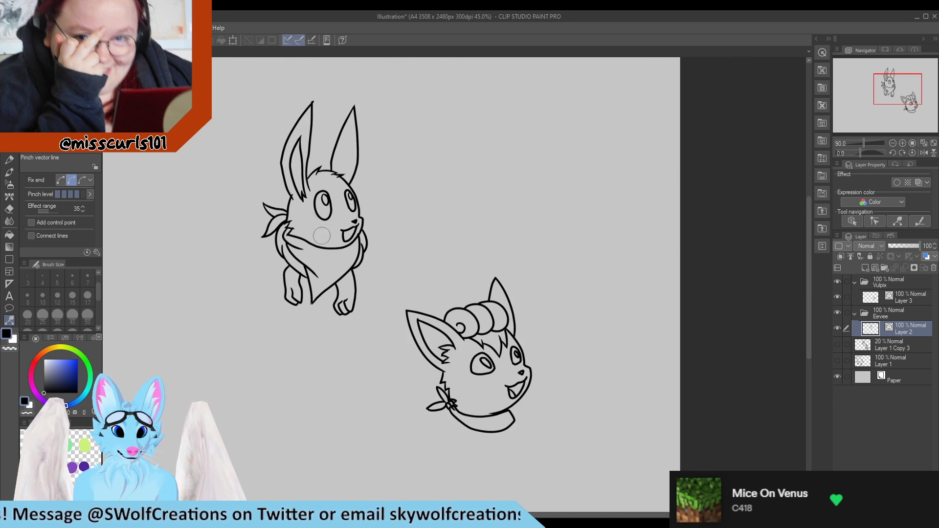
{"action": "scroll", "coordinate": [292, 188], "scroll_direction": "up", "scroll_amount": 5}
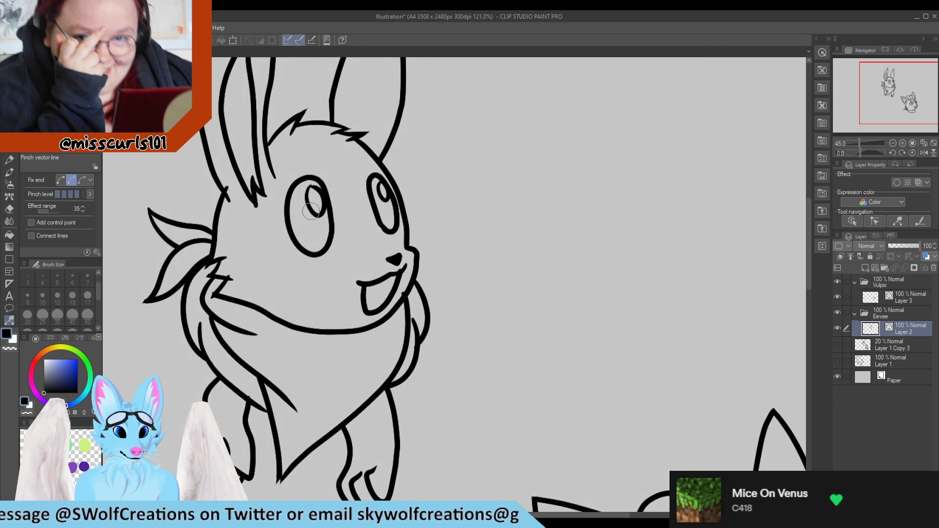
{"action": "left_click_drag", "start_coordinate": [343, 248], "coordinate": [361, 254]}
{"action": "mouse_move", "coordinate": [333, 218]}
{"action": "left_mouse_down"}
{"action": "mouse_move", "coordinate": [341, 219]}
{"action": "mouse_move", "coordinate": [333, 214]}
{"action": "left_mouse_up"}
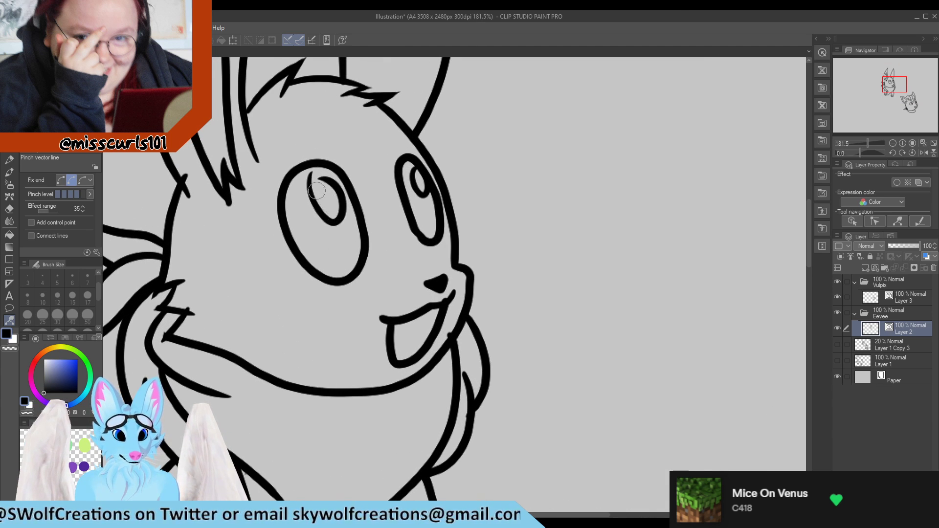
{"action": "left_click_drag", "start_coordinate": [307, 179], "coordinate": [318, 184]}
{"action": "left_click_drag", "start_coordinate": [356, 208], "coordinate": [360, 206]}
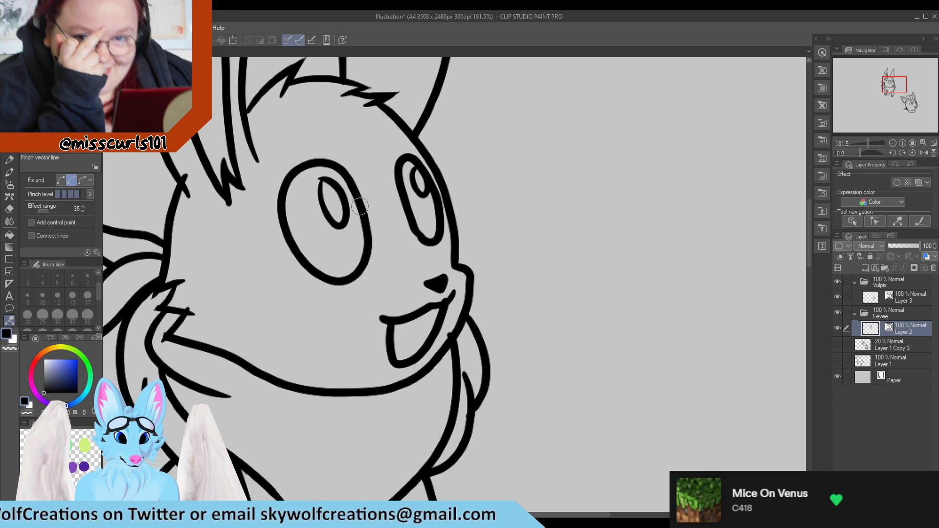
{"action": "mouse_move", "coordinate": [323, 169]}
{"action": "left_mouse_down"}
{"action": "mouse_move", "coordinate": [337, 184]}
{"action": "mouse_move", "coordinate": [326, 182]}
{"action": "left_mouse_up"}
{"action": "left_click_drag", "start_coordinate": [352, 280], "coordinate": [343, 265]}
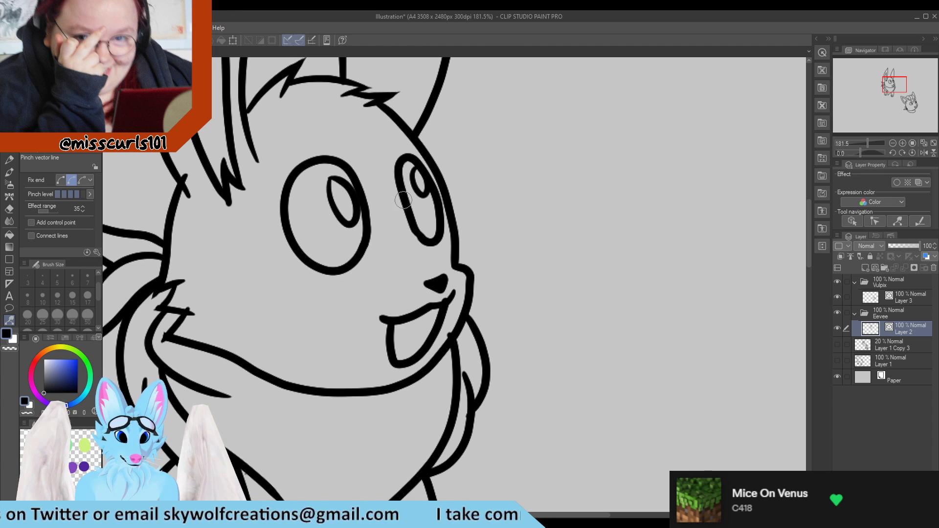
{"action": "left_click_drag", "start_coordinate": [283, 219], "coordinate": [297, 221]}
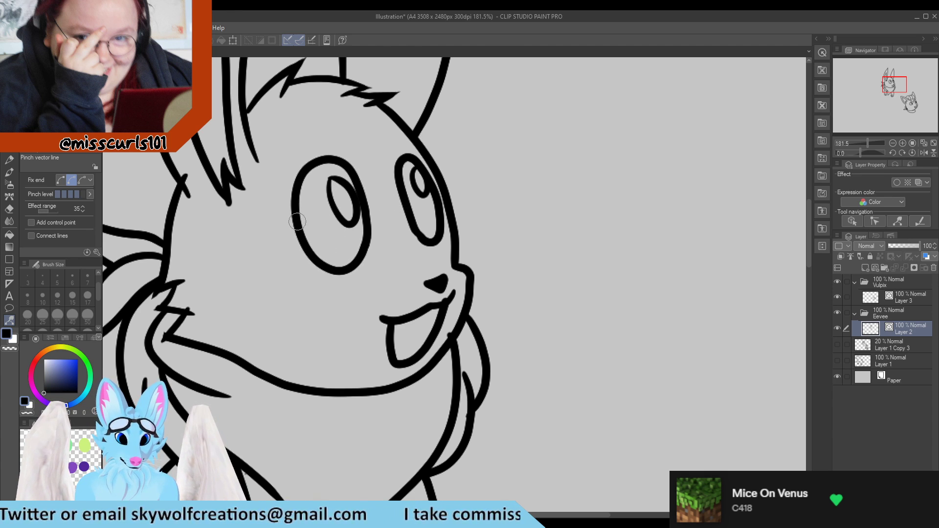
Step: Raise the bottom of the near eye and shorten the far eye from above and below so both eyes match
{"action": "scroll", "coordinate": [304, 226], "scroll_direction": "down", "scroll_amount": 6}
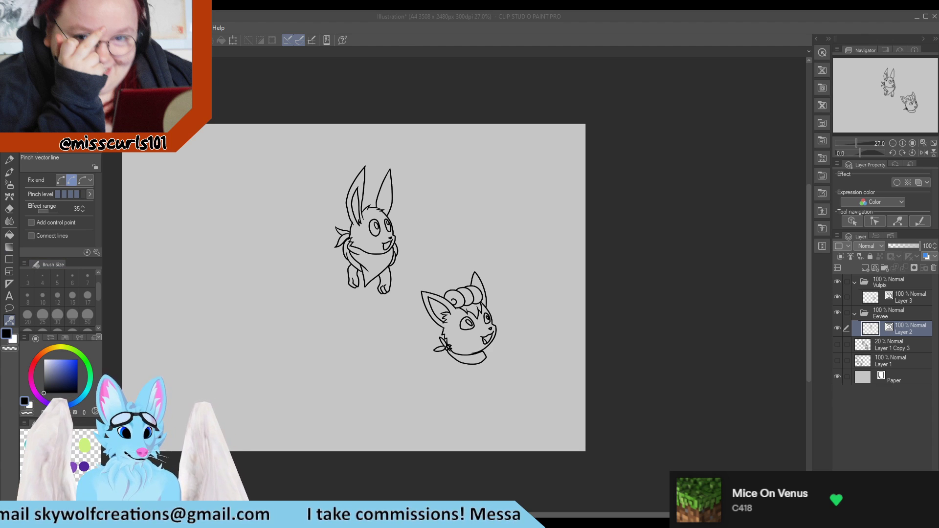
{"action": "scroll", "coordinate": [368, 218], "scroll_direction": "up", "scroll_amount": 4}
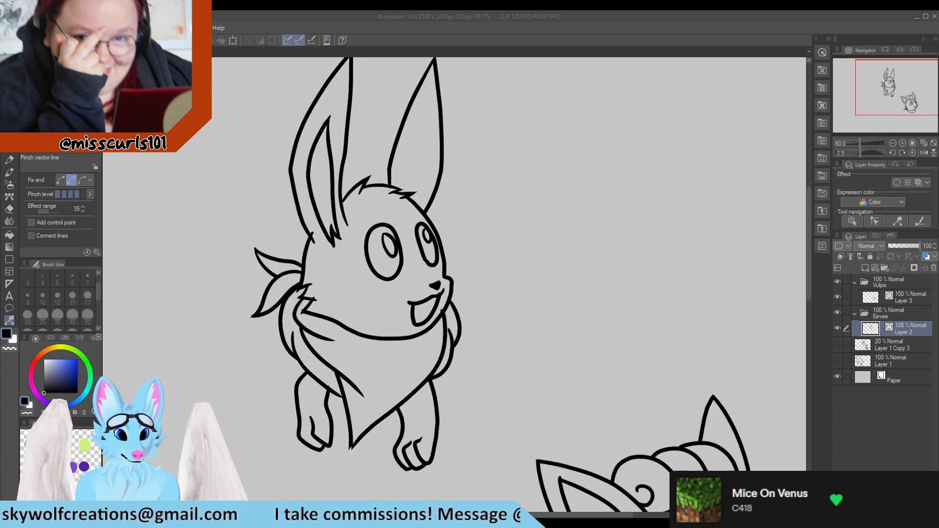
{"action": "scroll", "coordinate": [368, 235], "scroll_direction": "up", "scroll_amount": 2}
{"action": "mouse_move", "coordinate": [390, 234]}
{"action": "left_mouse_down"}
{"action": "mouse_move", "coordinate": [407, 272]}
{"action": "mouse_move", "coordinate": [388, 235]}
{"action": "left_mouse_up"}
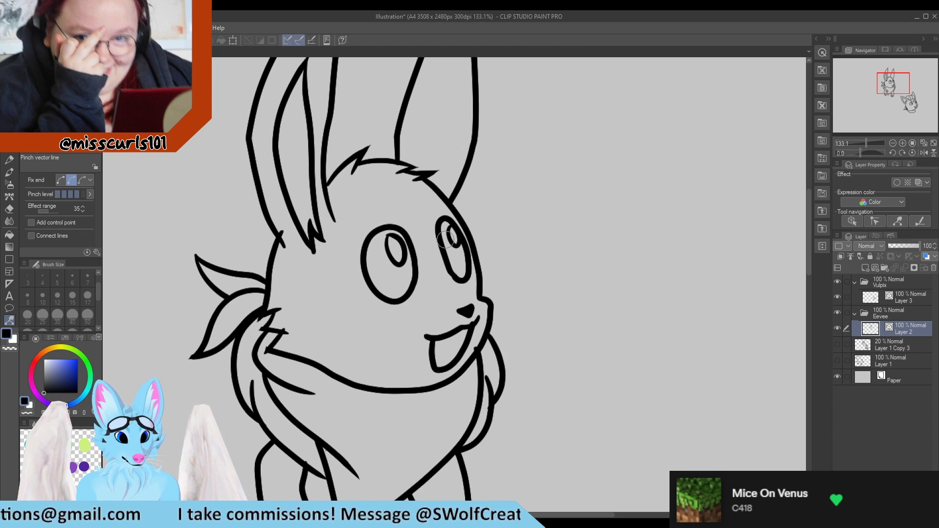
{"action": "left_click_drag", "start_coordinate": [448, 231], "coordinate": [446, 230]}
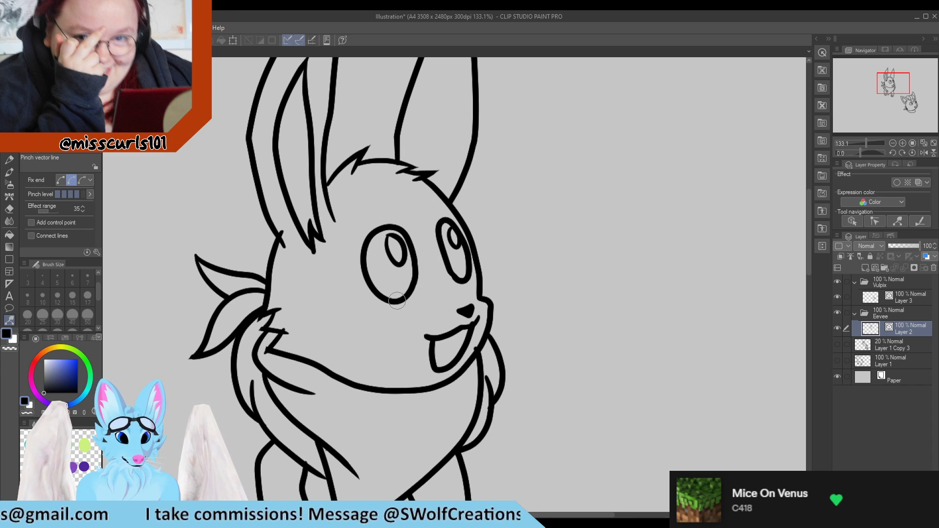
{"action": "left_click_drag", "start_coordinate": [397, 301], "coordinate": [395, 295]}
{"action": "left_click_drag", "start_coordinate": [439, 218], "coordinate": [439, 224]}
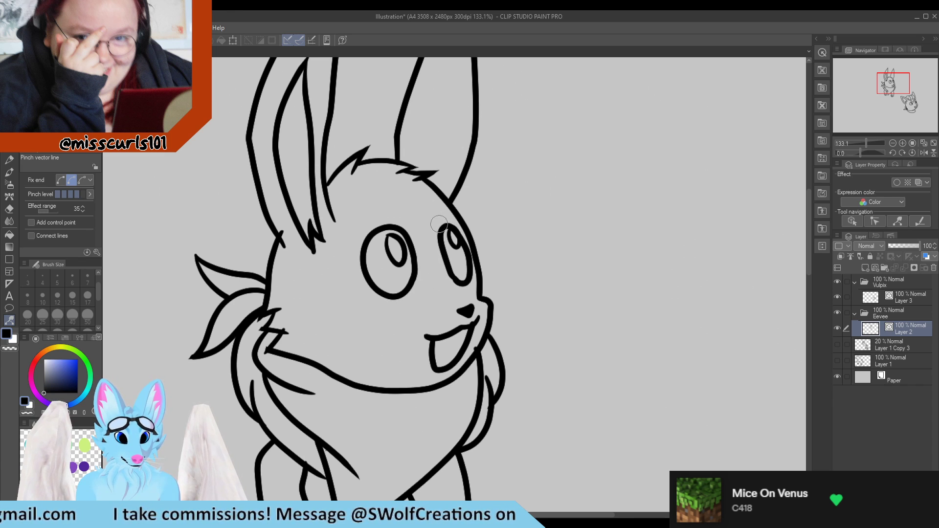
{"action": "left_click_drag", "start_coordinate": [462, 285], "coordinate": [460, 277]}
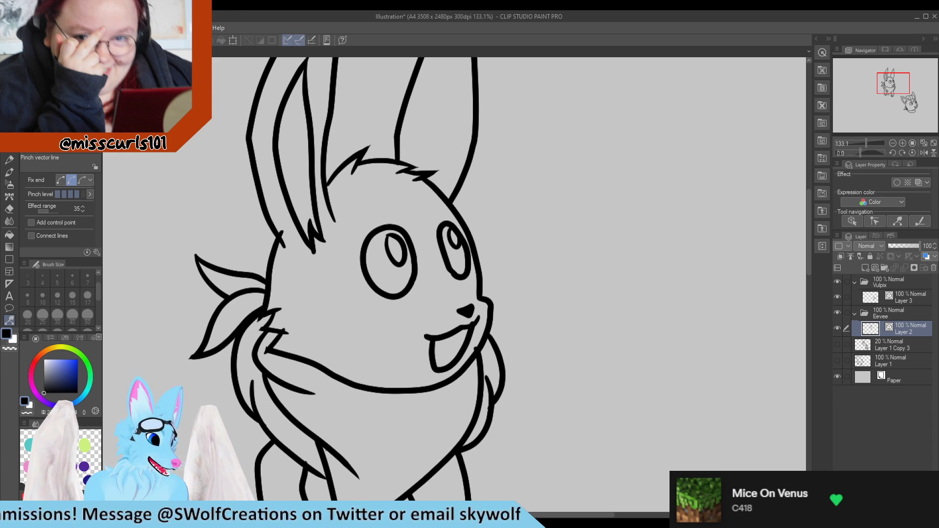
Step: Smooth the top of the Eevee's head between the near ear and the forehead tuft with Pinch vector line
{"action": "scroll", "coordinate": [495, 206], "scroll_direction": "down", "scroll_amount": 2}
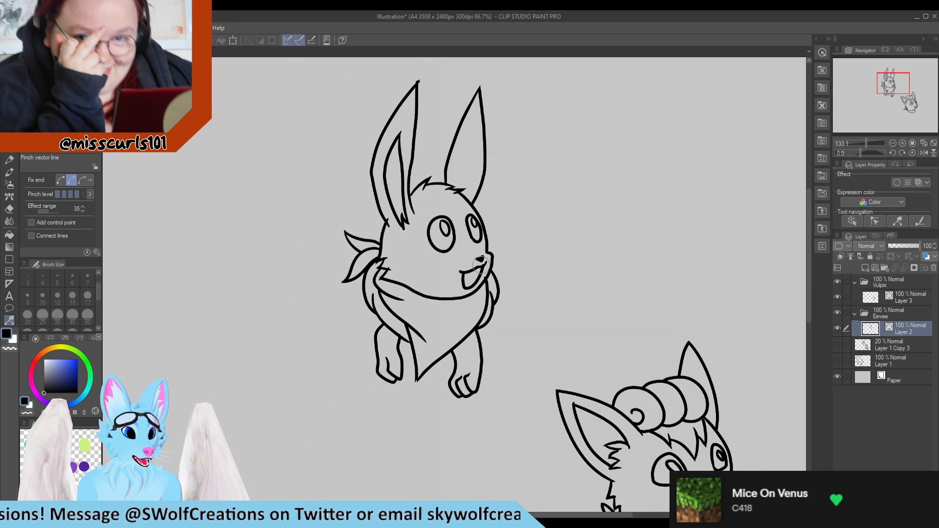
{"action": "scroll", "coordinate": [371, 231], "scroll_direction": "up", "scroll_amount": 3}
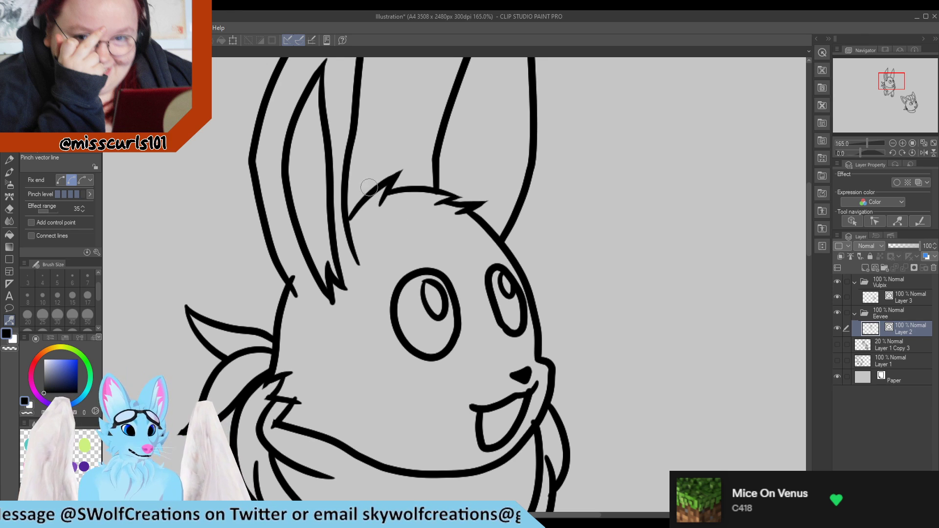
{"action": "mouse_move", "coordinate": [359, 207]}
{"action": "left_mouse_down"}
{"action": "mouse_move", "coordinate": [358, 223]}
{"action": "mouse_move", "coordinate": [360, 213]}
{"action": "left_mouse_up"}
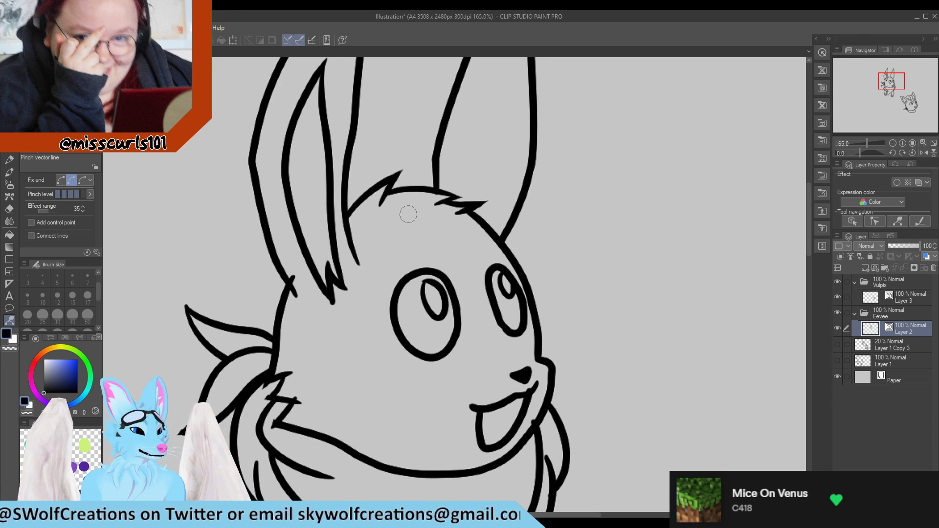
{"action": "left_click_drag", "start_coordinate": [362, 229], "coordinate": [360, 237]}
{"action": "scroll", "coordinate": [371, 241], "scroll_direction": "down", "scroll_amount": 4}
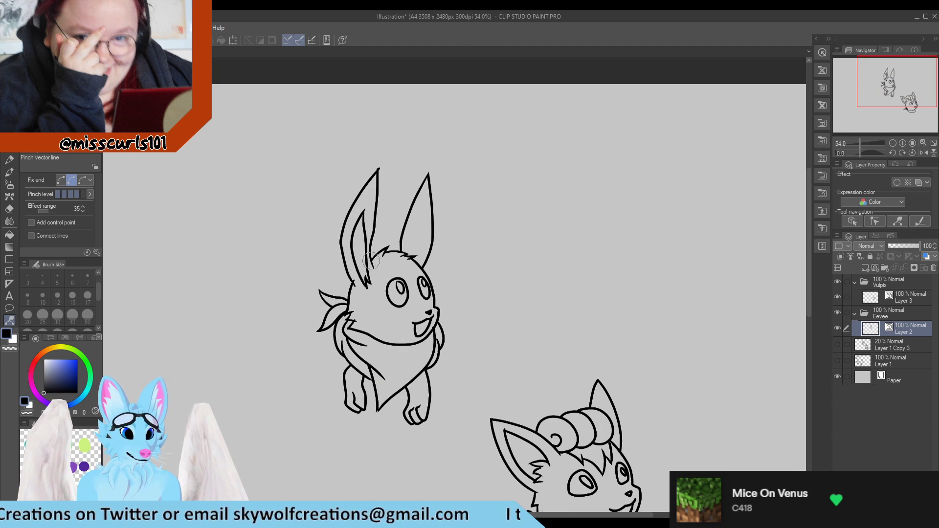
Step: Extend the bottom of the Eevee's near eye downward and nudge the far eye's lower edge with Pinch vector line
{"action": "scroll", "coordinate": [340, 285], "scroll_direction": "up", "scroll_amount": 3}
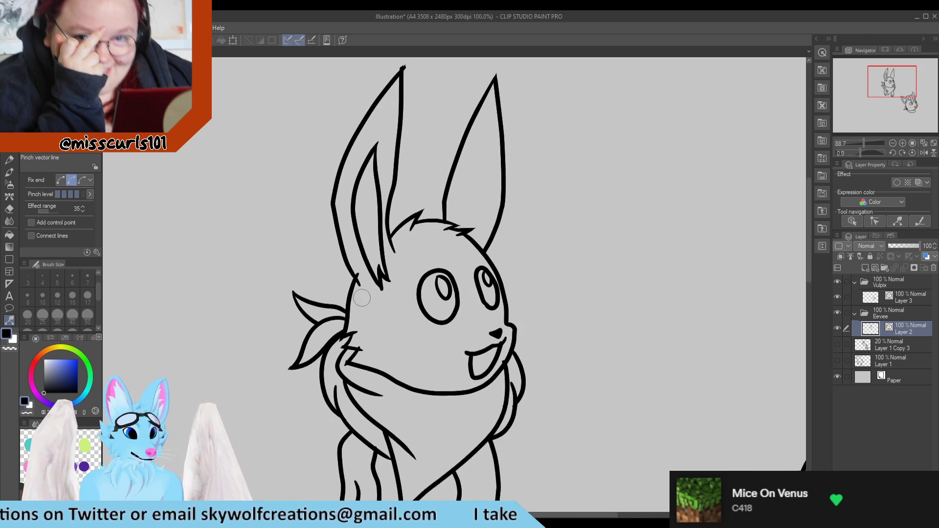
{"action": "scroll", "coordinate": [395, 308], "scroll_direction": "down", "scroll_amount": 5}
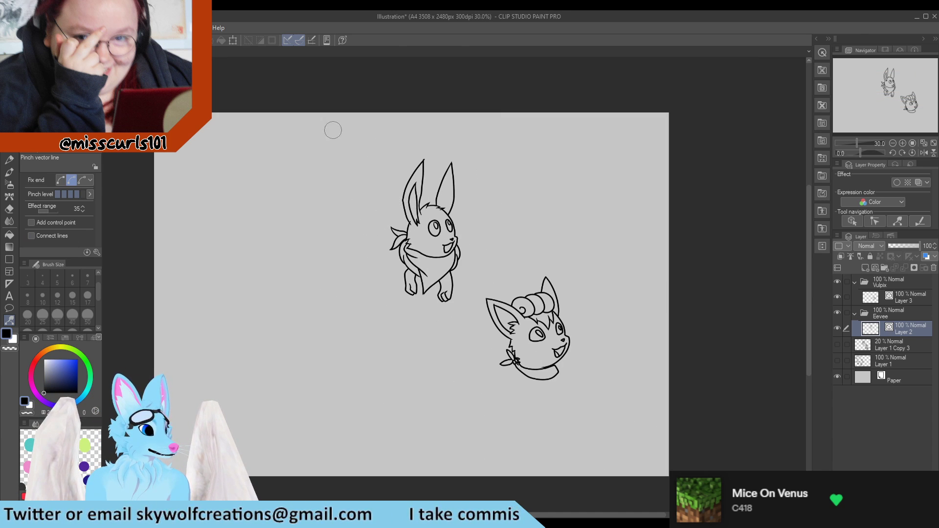
{"action": "scroll", "coordinate": [429, 235], "scroll_direction": "up", "scroll_amount": 3}
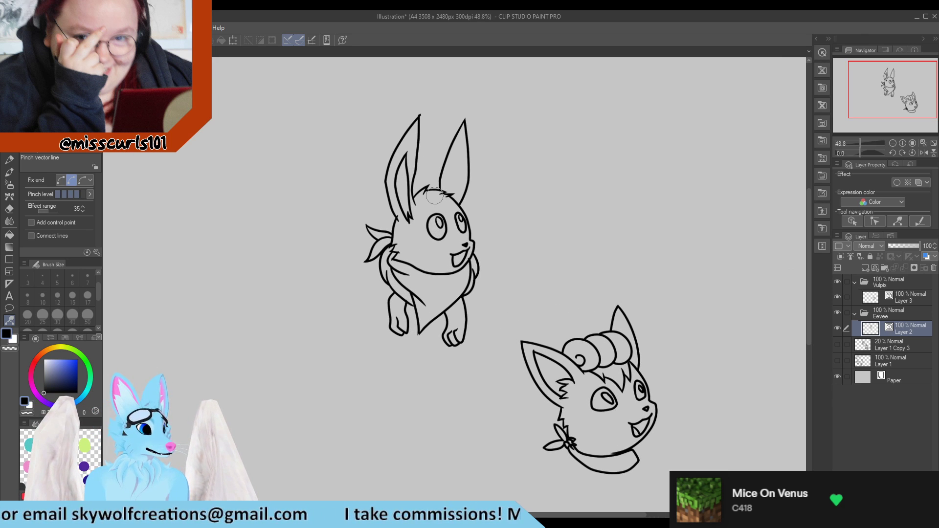
{"action": "scroll", "coordinate": [434, 196], "scroll_direction": "up", "scroll_amount": 3}
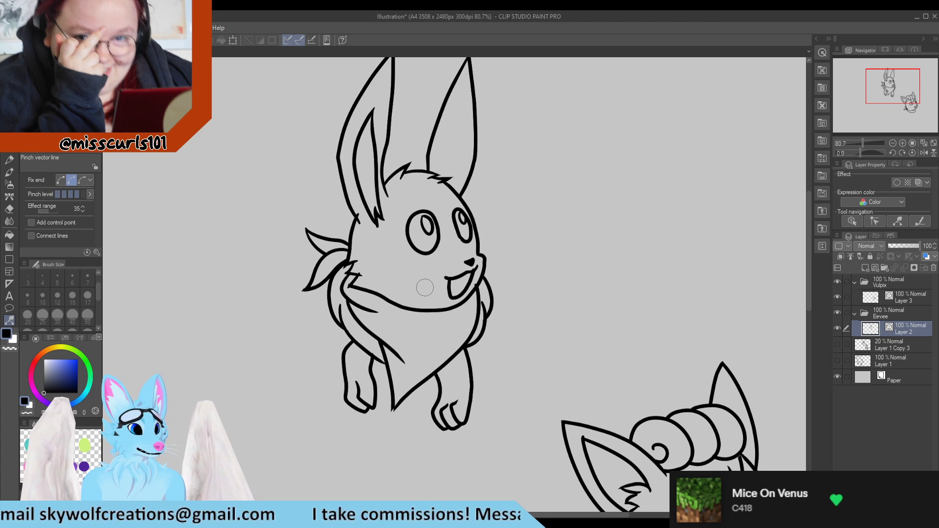
{"action": "scroll", "coordinate": [425, 288], "scroll_direction": "up", "scroll_amount": 2}
{"action": "scroll", "coordinate": [436, 212], "scroll_direction": "up", "scroll_amount": 1}
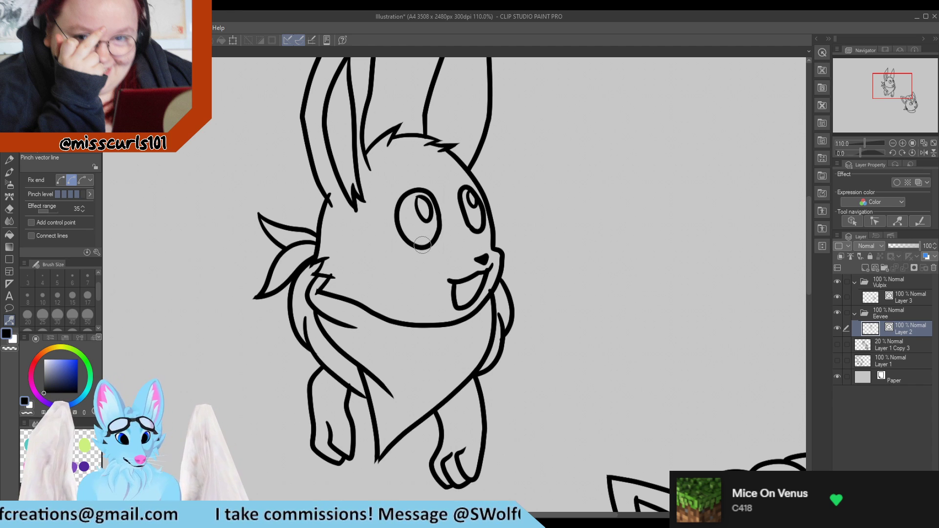
{"action": "left_click_drag", "start_coordinate": [423, 246], "coordinate": [425, 252]}
{"action": "left_click_drag", "start_coordinate": [478, 229], "coordinate": [478, 230]}
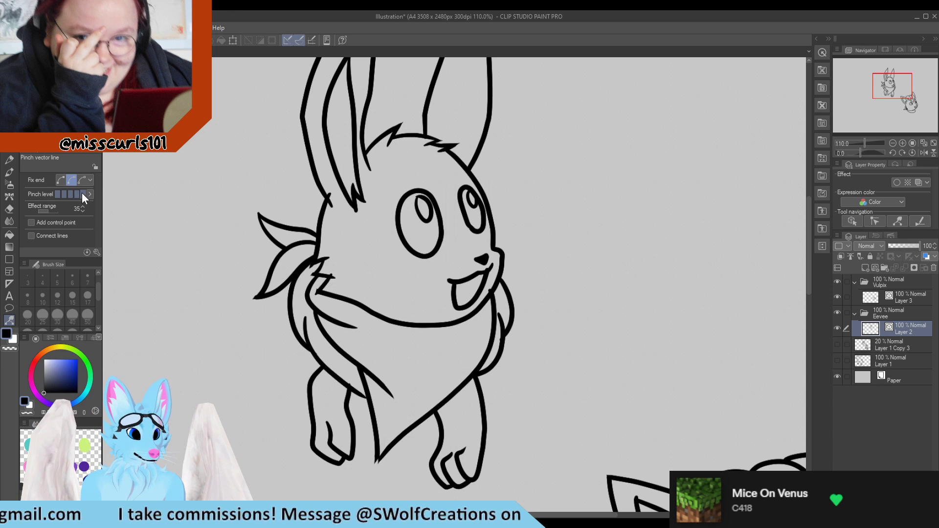
{"action": "mouse_move", "coordinate": [470, 202]}
{"action": "left_mouse_down"}
{"action": "mouse_move", "coordinate": [468, 184]}
{"action": "mouse_move", "coordinate": [470, 192]}
{"action": "left_mouse_up"}
{"action": "key", "text": "ctrl+z"}
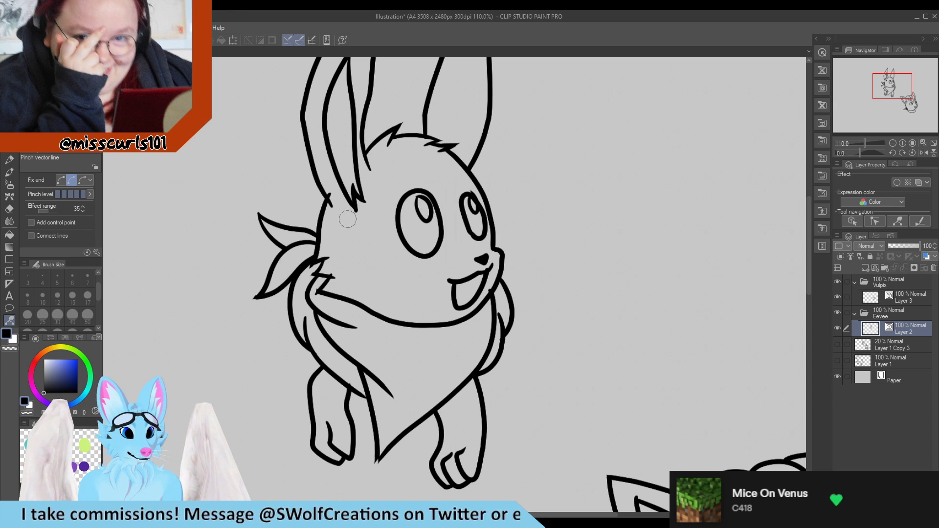
{"action": "key", "text": "ctrl+z"}
{"action": "key", "text": "ctrl+z"}
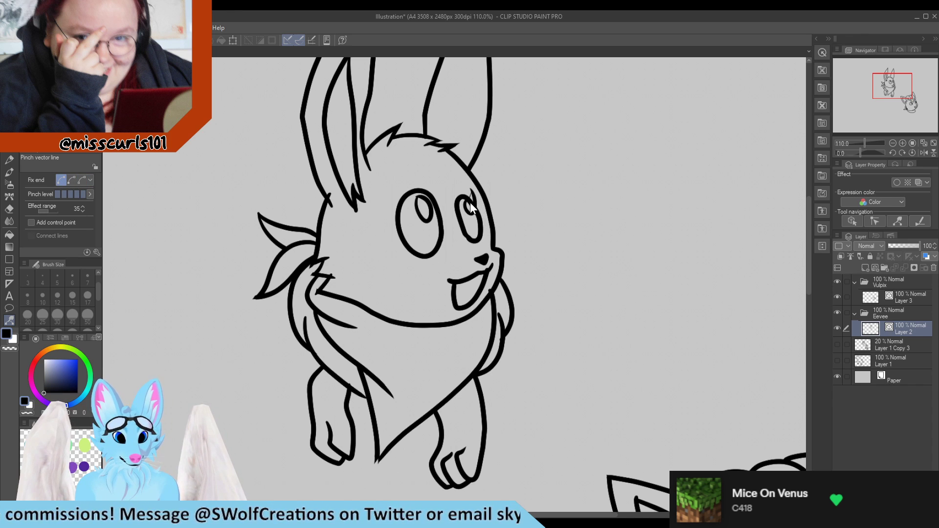
Step: Shift the Eevee's far eye slightly and move the near eye with its highlight lower, leaving the pinched line ends unfixed
{"action": "left_click", "coordinate": [80, 180]}
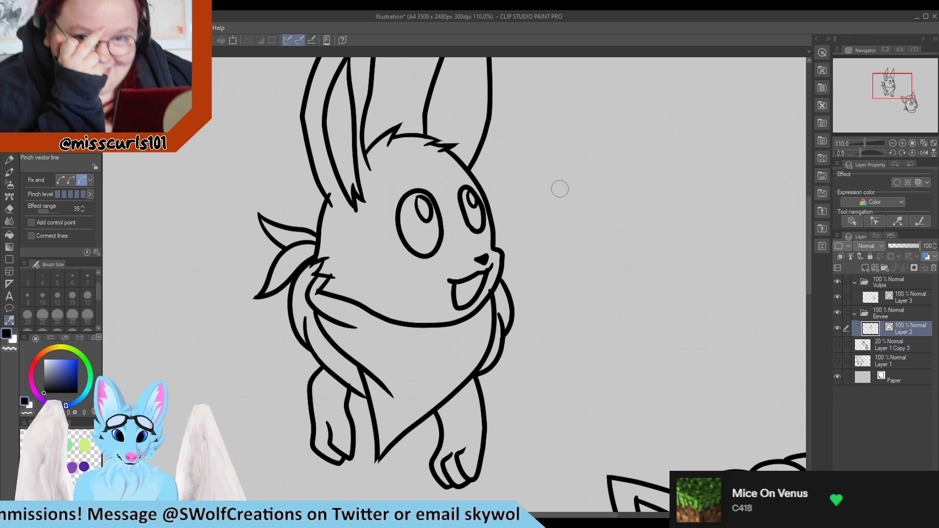
{"action": "left_click_drag", "start_coordinate": [472, 193], "coordinate": [474, 201]}
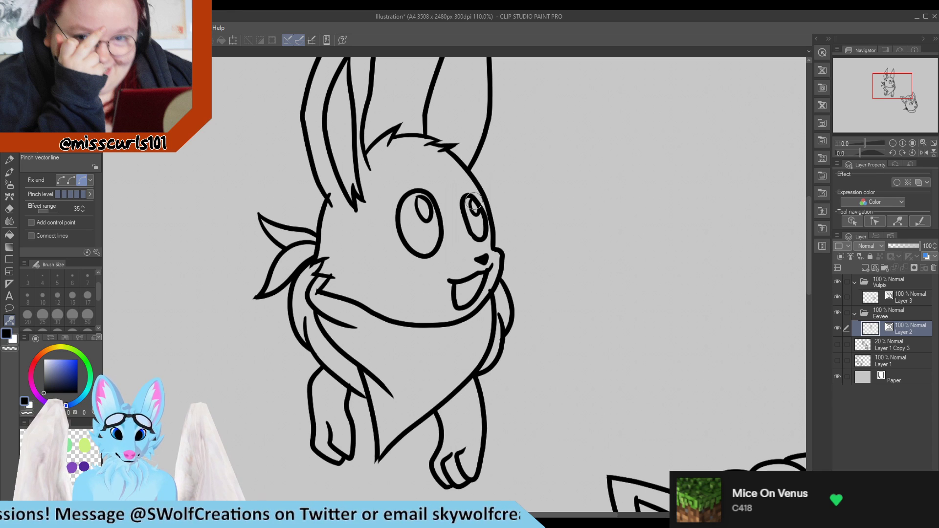
{"action": "left_click_drag", "start_coordinate": [416, 199], "coordinate": [419, 211]}
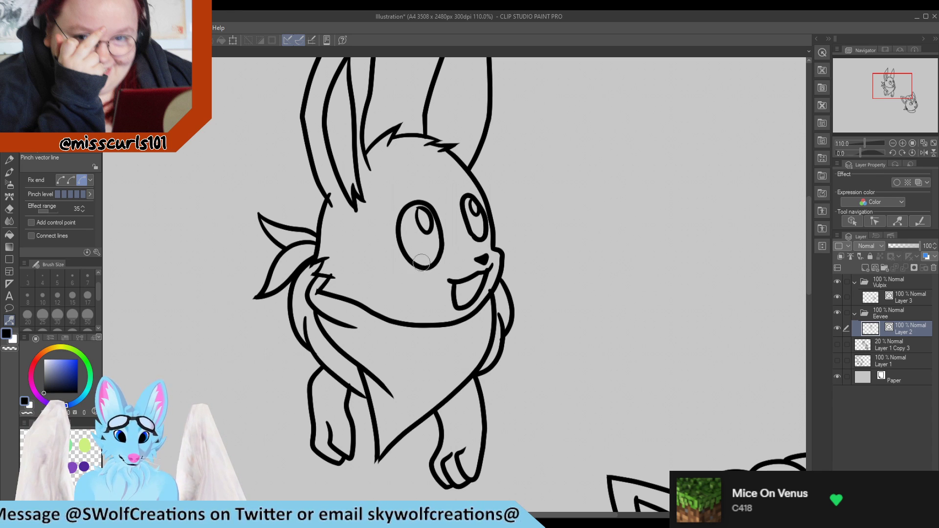
{"action": "left_click_drag", "start_coordinate": [393, 141], "coordinate": [394, 145]}
{"action": "key", "text": "ctrl+z"}
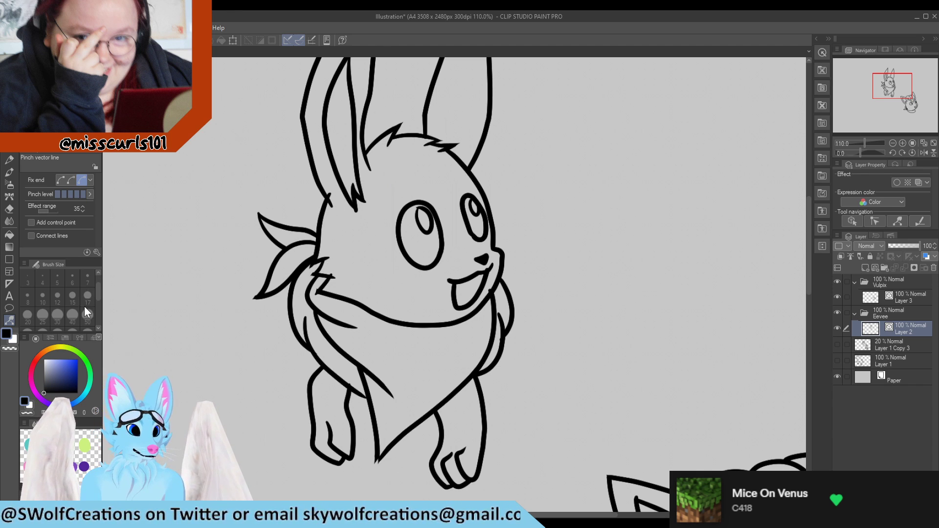
Step: Lower the Eevee's head outline using a 220 effect range, and refit the chin and far-side face contours using a range of 34
{"action": "left_click_drag", "start_coordinate": [53, 213], "coordinate": [93, 212]}
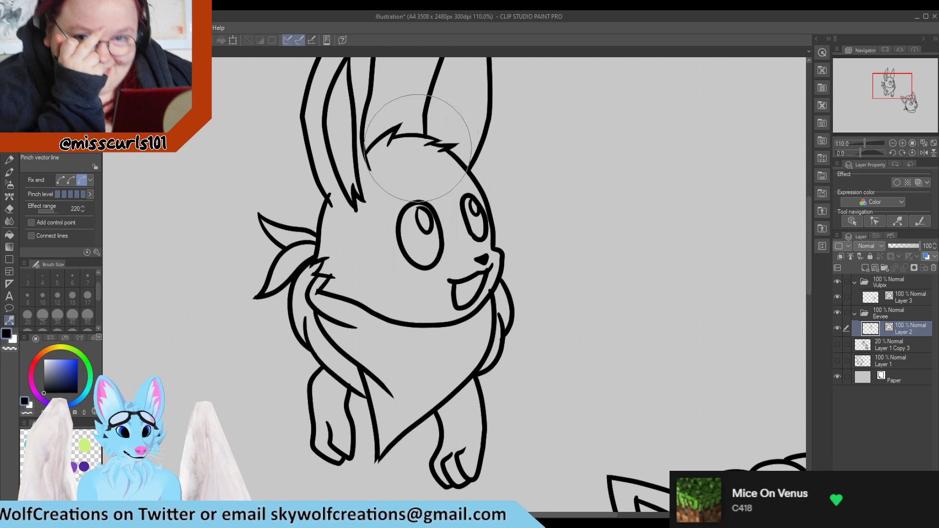
{"action": "left_click_drag", "start_coordinate": [413, 144], "coordinate": [414, 151]}
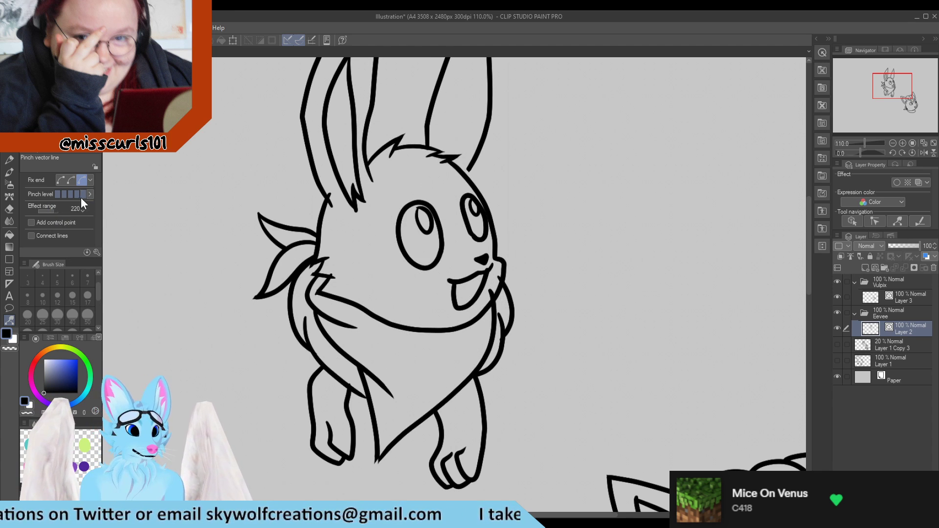
{"action": "left_click", "coordinate": [49, 212]}
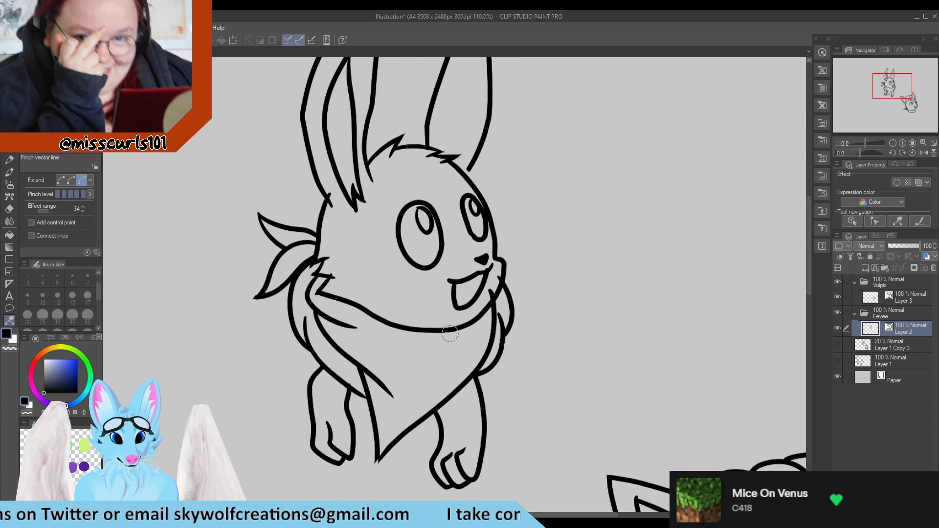
{"action": "left_click_drag", "start_coordinate": [451, 328], "coordinate": [449, 329]}
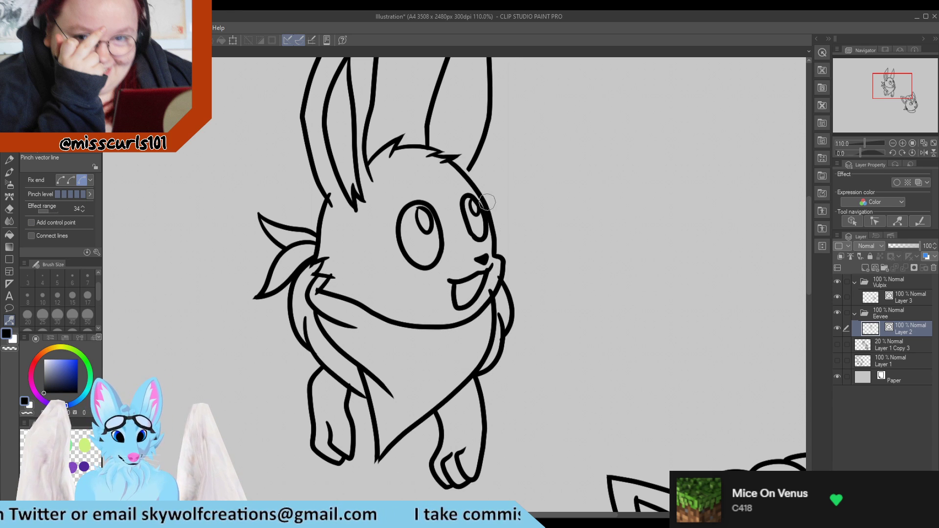
{"action": "left_click_drag", "start_coordinate": [478, 186], "coordinate": [483, 185]}
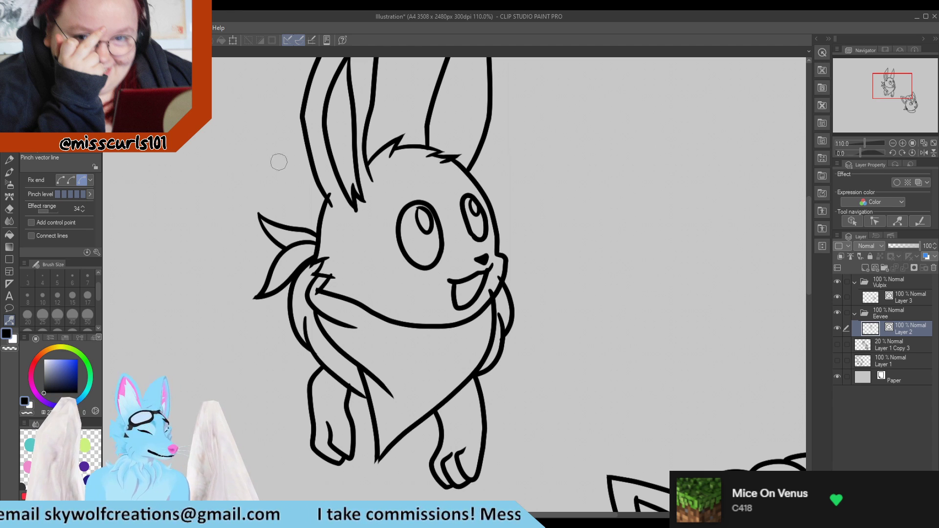
Step: Move the outer line of the Eevee's near ear inward and down, closer to the inner ear shape
{"action": "scroll", "coordinate": [279, 162], "scroll_direction": "down", "scroll_amount": 4}
{"action": "scroll", "coordinate": [347, 155], "scroll_direction": "up", "scroll_amount": 3}
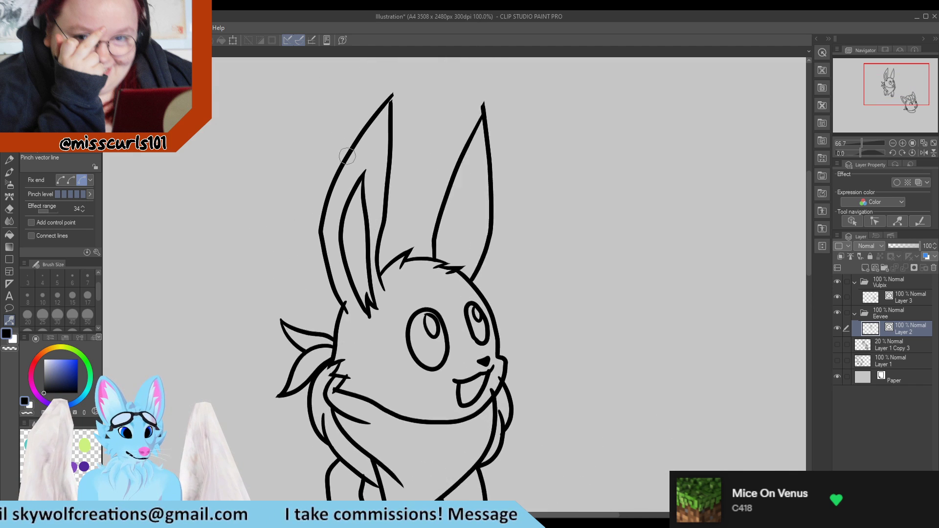
{"action": "scroll", "coordinate": [391, 387], "scroll_direction": "up", "scroll_amount": 3}
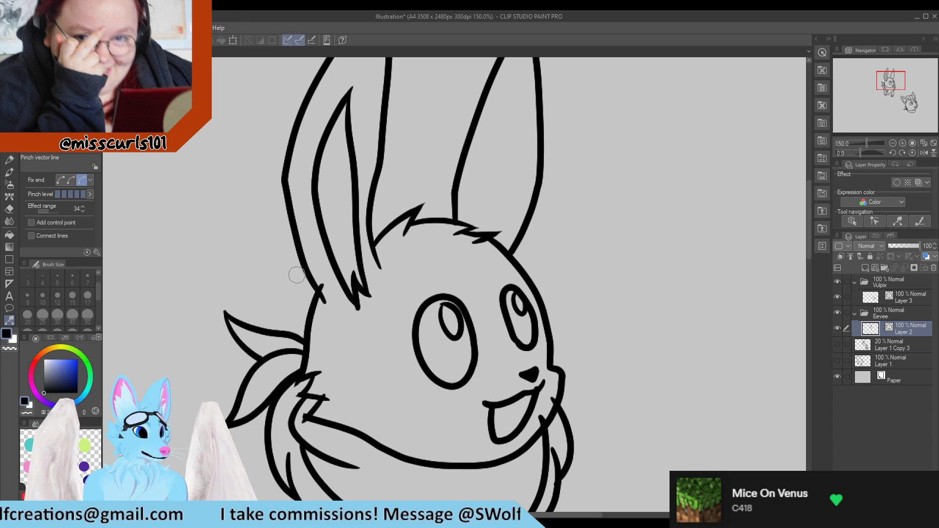
{"action": "left_click_drag", "start_coordinate": [328, 295], "coordinate": [344, 330]}
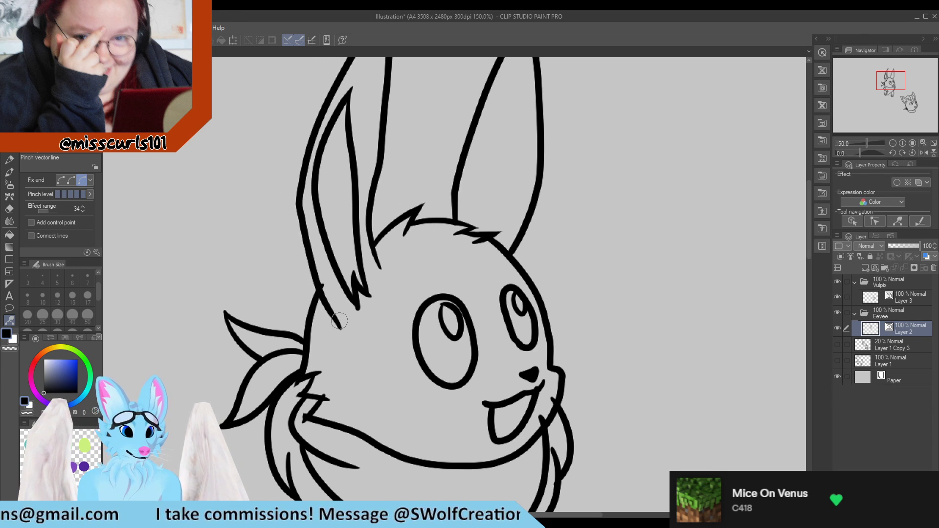
Step: Adjust the upper end of the Eevee's head side line so it joins the near ear's outer base, using a higher pinch level
{"action": "scroll", "coordinate": [339, 321], "scroll_direction": "down", "scroll_amount": 5}
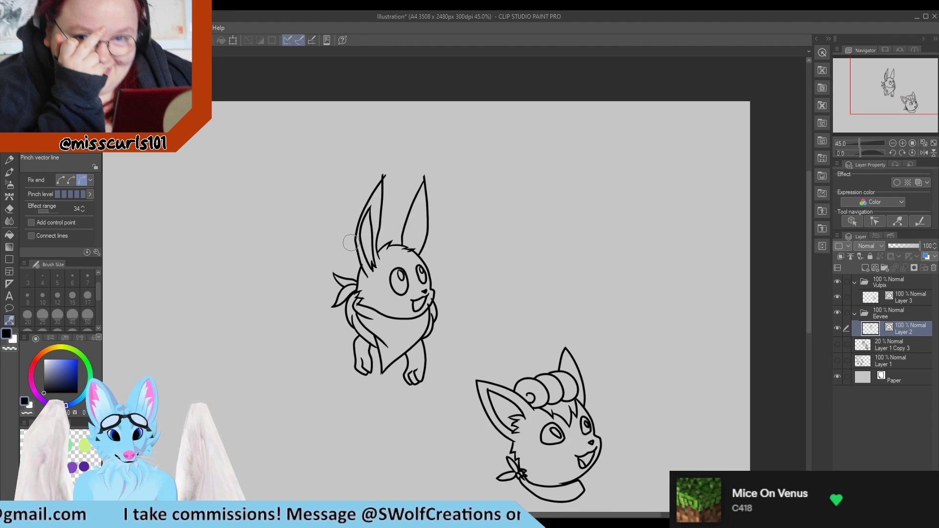
{"action": "scroll", "coordinate": [359, 271], "scroll_direction": "up", "scroll_amount": 4}
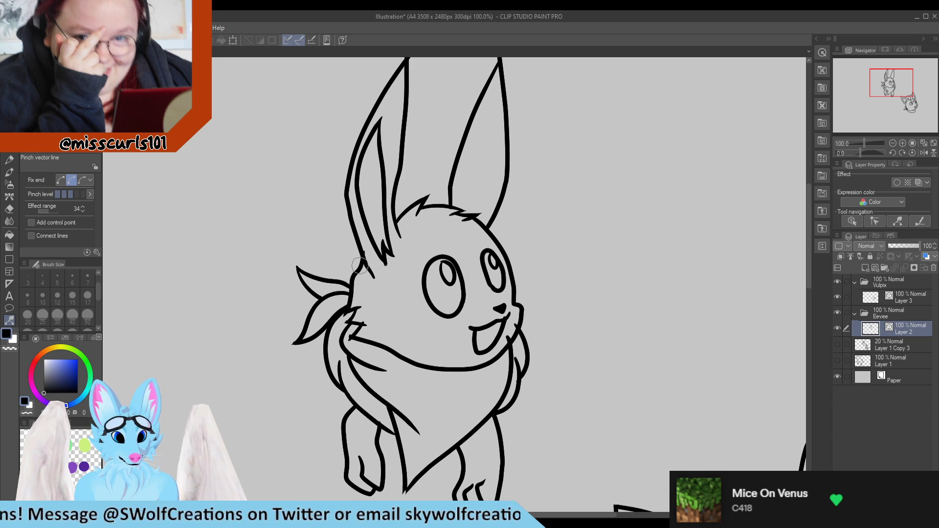
{"action": "left_click", "coordinate": [76, 194]}
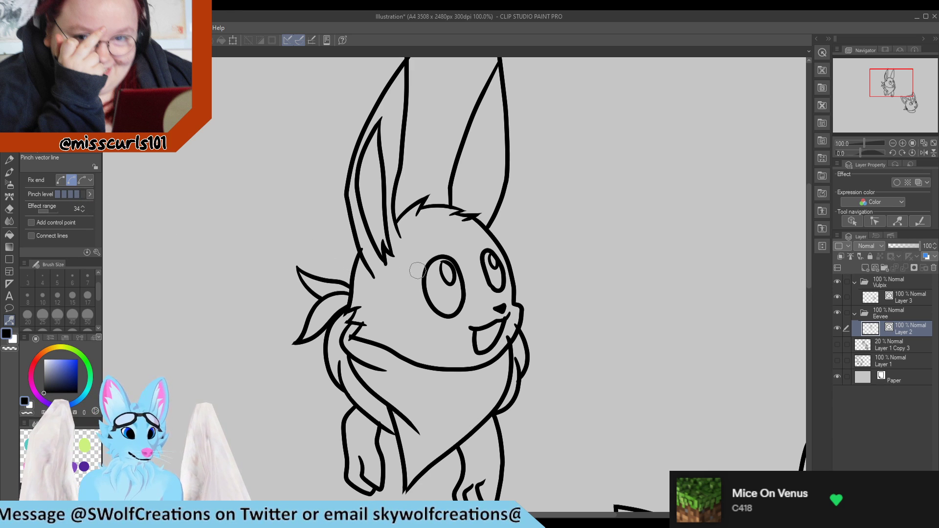
{"action": "left_click_drag", "start_coordinate": [355, 266], "coordinate": [361, 268]}
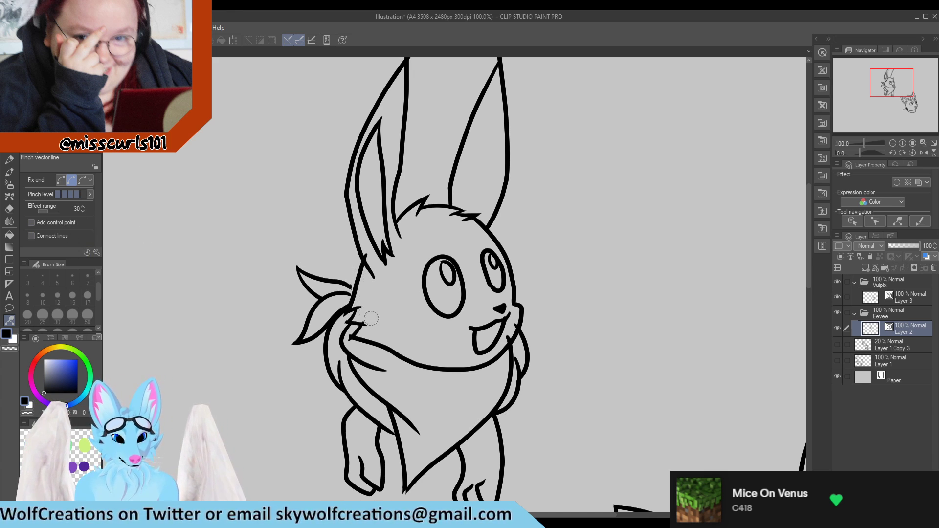
Step: Refine the Eevee's near ear by nudging the inner ear tip, smoothing the front base curve and shortening the outer line's lower end
{"action": "scroll", "coordinate": [460, 205], "scroll_direction": "down", "scroll_amount": 5}
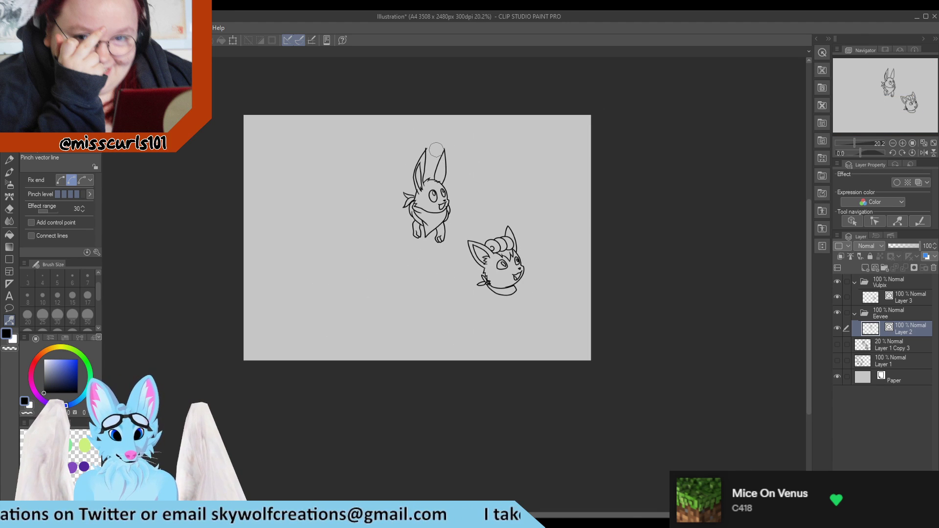
{"action": "scroll", "coordinate": [437, 149], "scroll_direction": "up", "scroll_amount": 3}
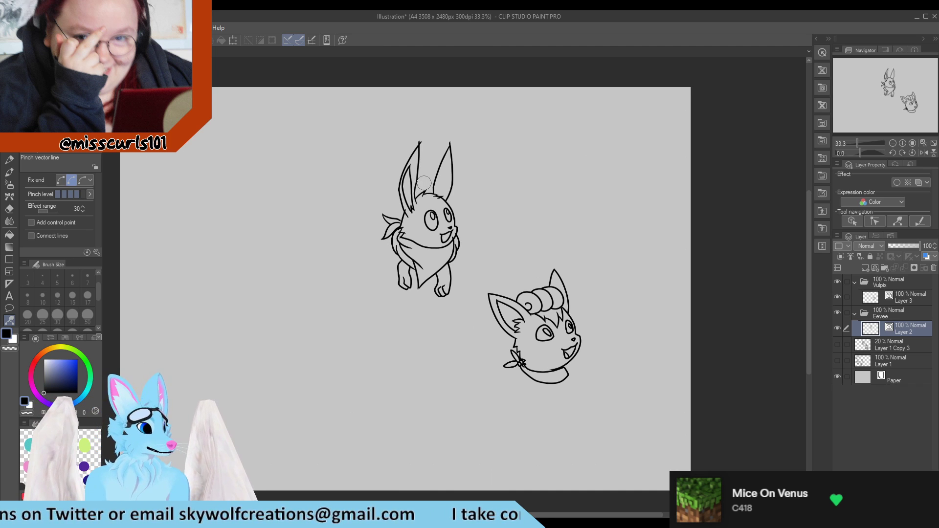
{"action": "scroll", "coordinate": [423, 184], "scroll_direction": "up", "scroll_amount": 4}
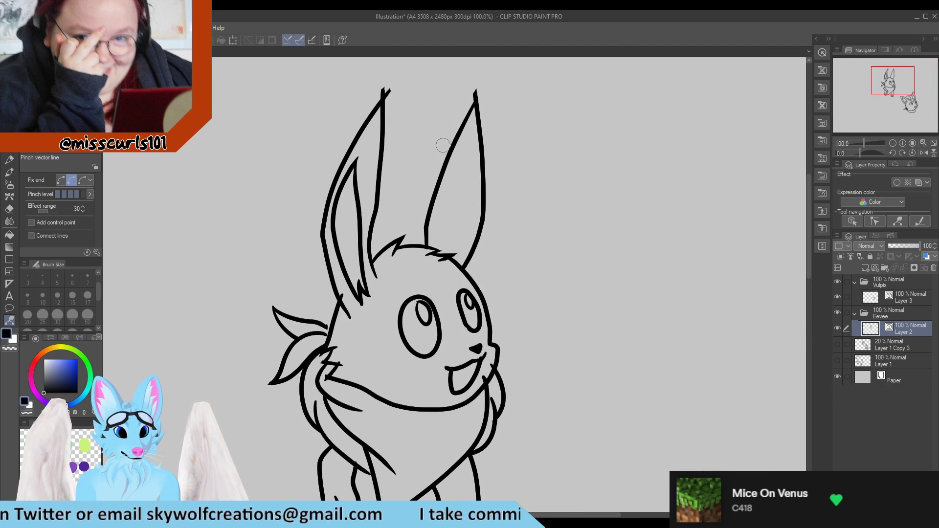
{"action": "left_click_drag", "start_coordinate": [359, 158], "coordinate": [362, 156]}
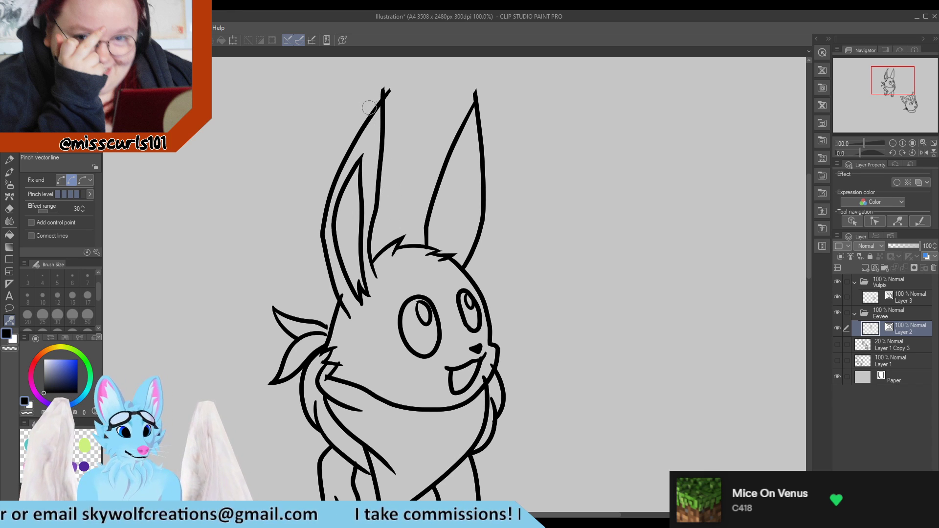
{"action": "left_click_drag", "start_coordinate": [382, 278], "coordinate": [381, 282]}
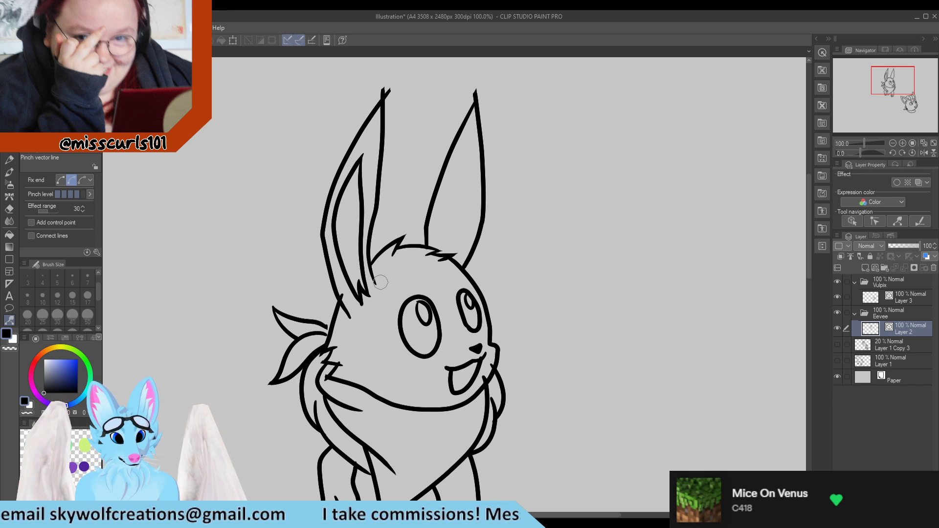
{"action": "left_click_drag", "start_coordinate": [374, 241], "coordinate": [379, 227]}
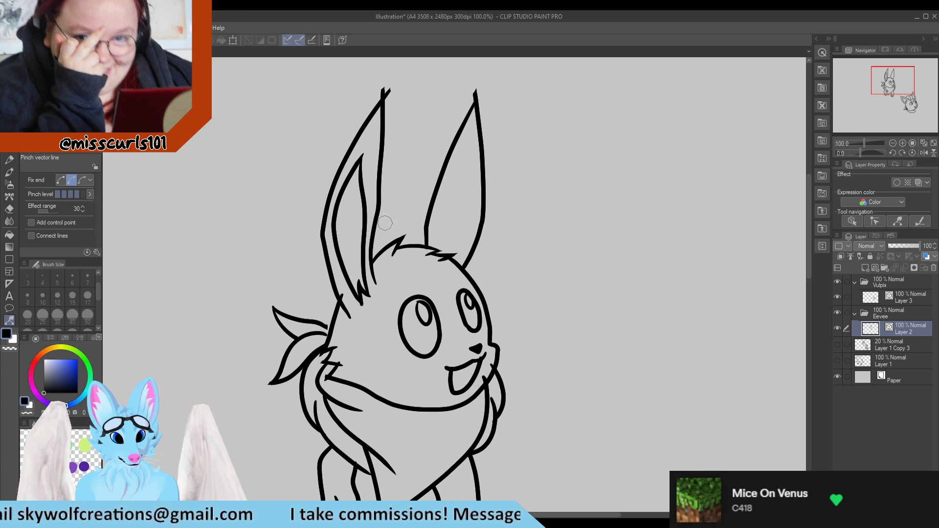
{"action": "left_click_drag", "start_coordinate": [352, 321], "coordinate": [354, 312]}
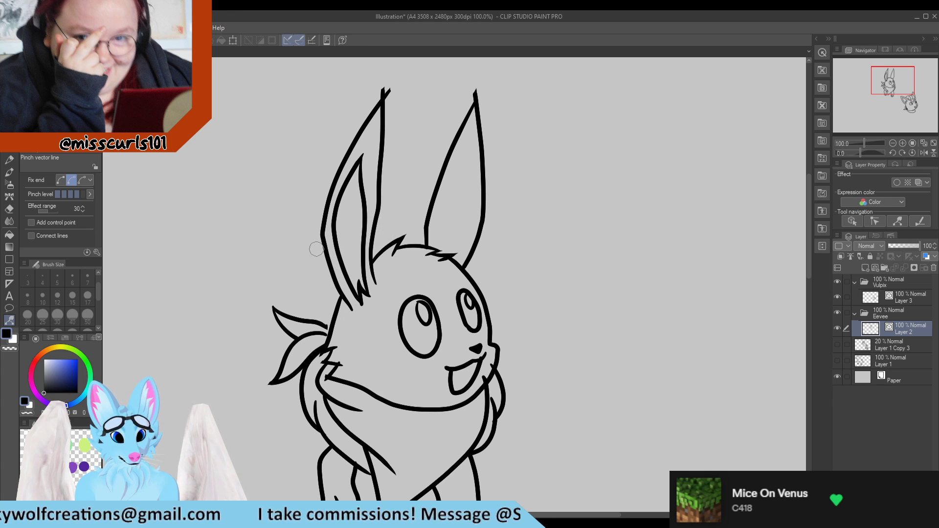
Step: Widen the near ear's outer edge and stretch the inner ear shape's tip upward with Pinch vector line
{"action": "left_click_drag", "start_coordinate": [323, 243], "coordinate": [318, 228]}
{"action": "left_click_drag", "start_coordinate": [351, 152], "coordinate": [347, 153]}
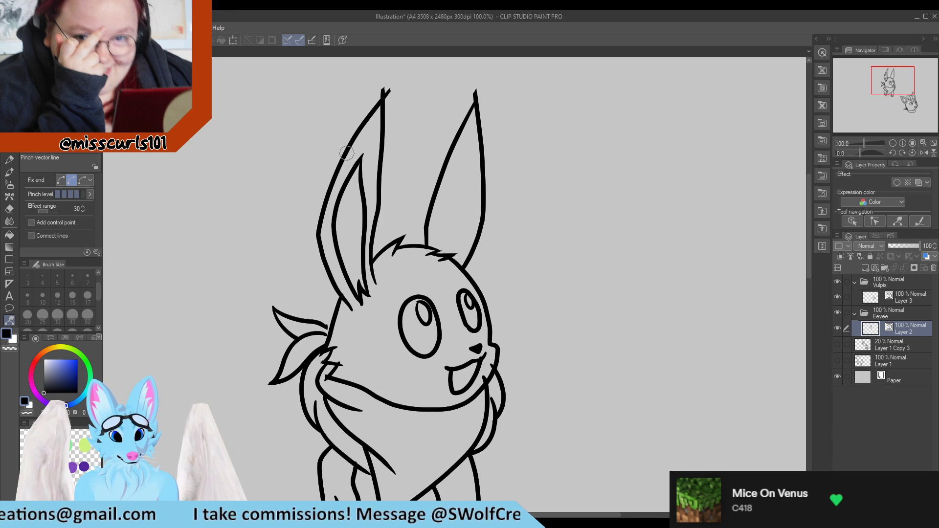
{"action": "mouse_move", "coordinate": [379, 211]}
{"action": "left_mouse_down"}
{"action": "mouse_move", "coordinate": [382, 175]}
{"action": "mouse_move", "coordinate": [367, 177]}
{"action": "mouse_move", "coordinate": [371, 139]}
{"action": "left_mouse_up"}
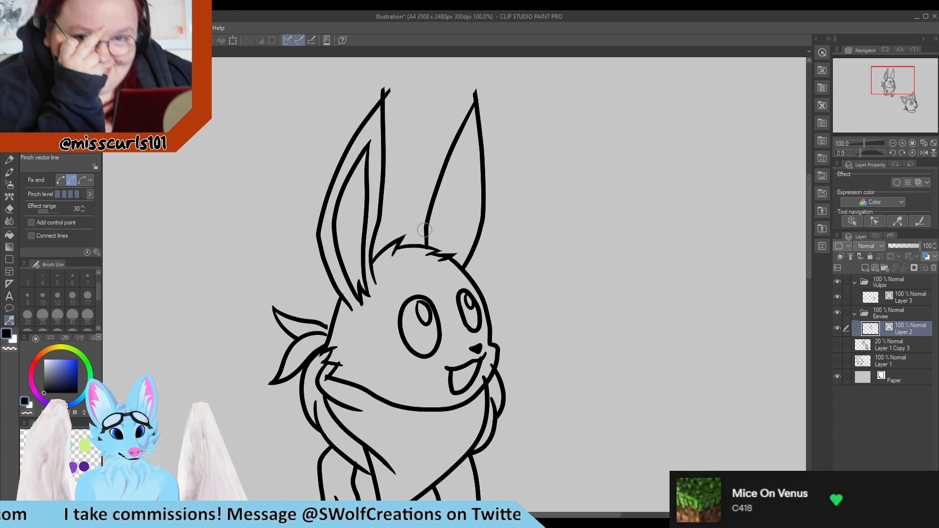
Step: Widen the lower inner edge of the Eevee's far ear and erase the line overshooting its tip
{"action": "left_click_drag", "start_coordinate": [424, 226], "coordinate": [419, 226]}
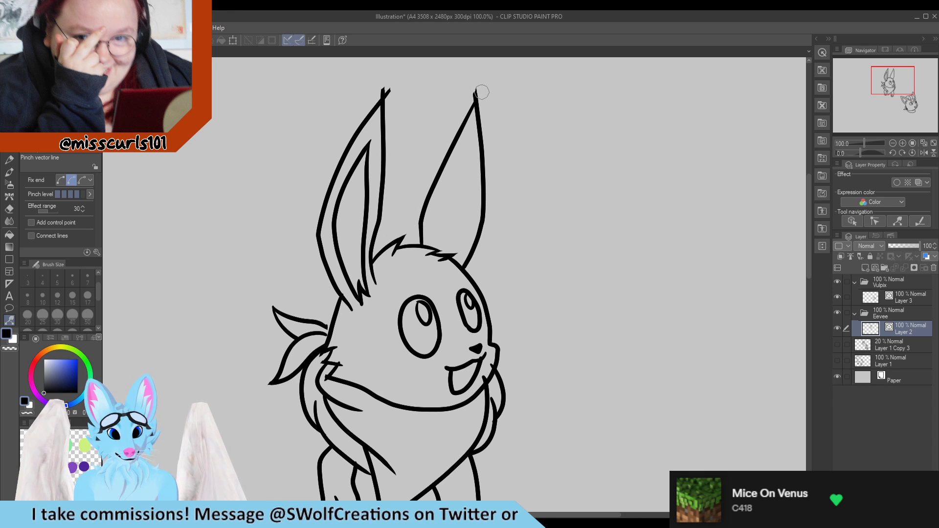
{"action": "key", "text": "e"}
{"action": "left_click_drag", "start_coordinate": [479, 83], "coordinate": [441, 85]}
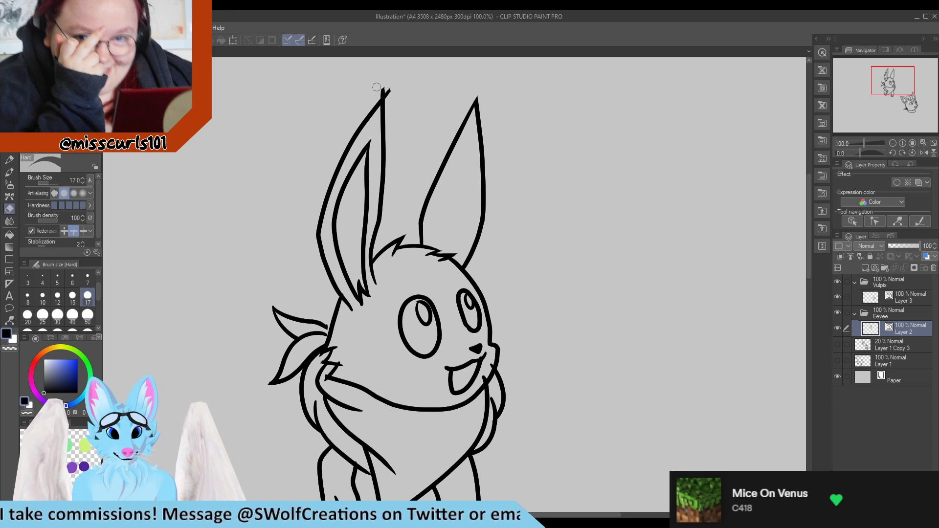
Step: Erase the line ends overshooting the tip of the Eevee's near ear
{"action": "left_click_drag", "start_coordinate": [377, 87], "coordinate": [395, 92]}
{"action": "key", "text": "y"}
{"action": "scroll", "coordinate": [319, 174], "scroll_direction": "down", "scroll_amount": 2}
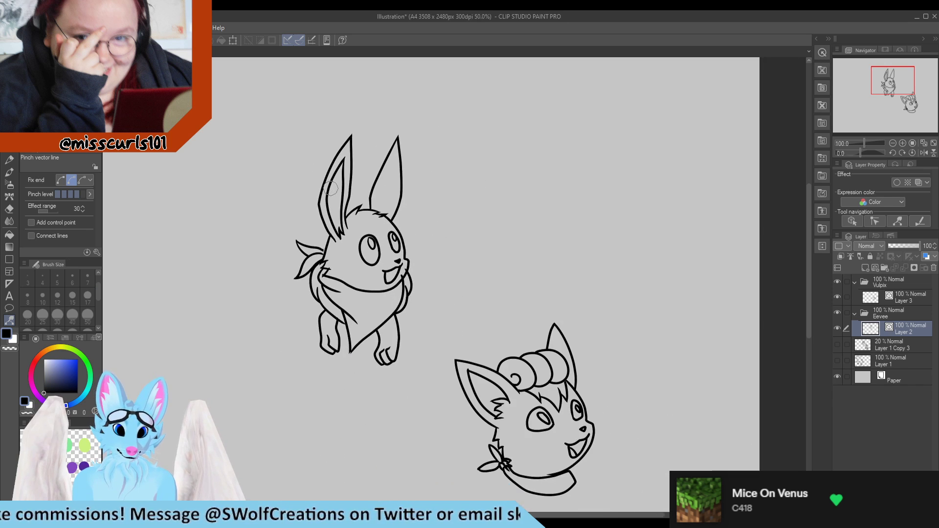
{"action": "scroll", "coordinate": [330, 188], "scroll_direction": "down", "scroll_amount": 1}
{"action": "scroll", "coordinate": [388, 277], "scroll_direction": "up", "scroll_amount": 2}
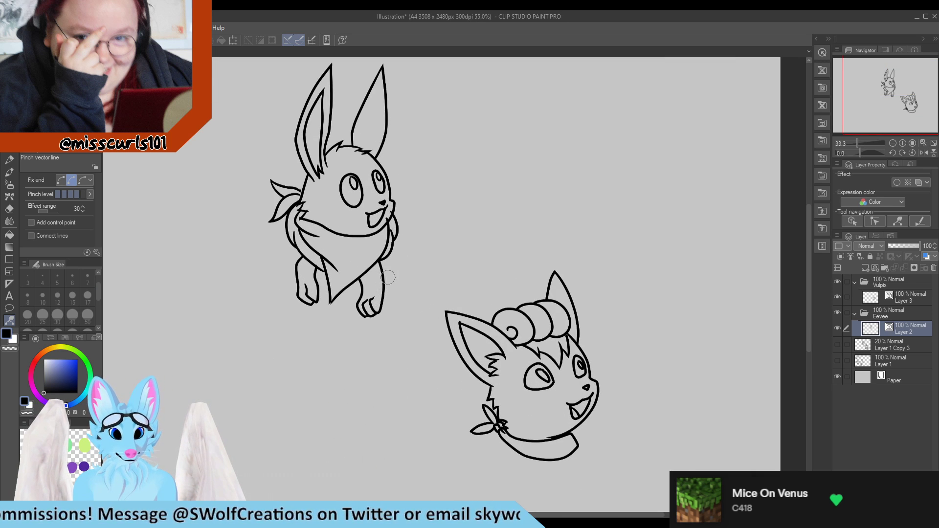
{"action": "scroll", "coordinate": [508, 296], "scroll_direction": "down", "scroll_amount": 1}
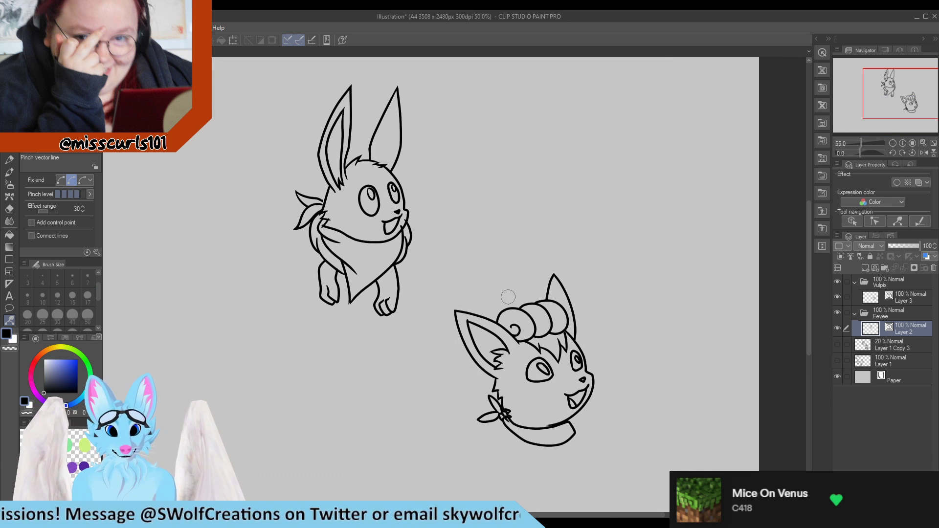
{"action": "scroll", "coordinate": [508, 297], "scroll_direction": "down", "scroll_amount": 1}
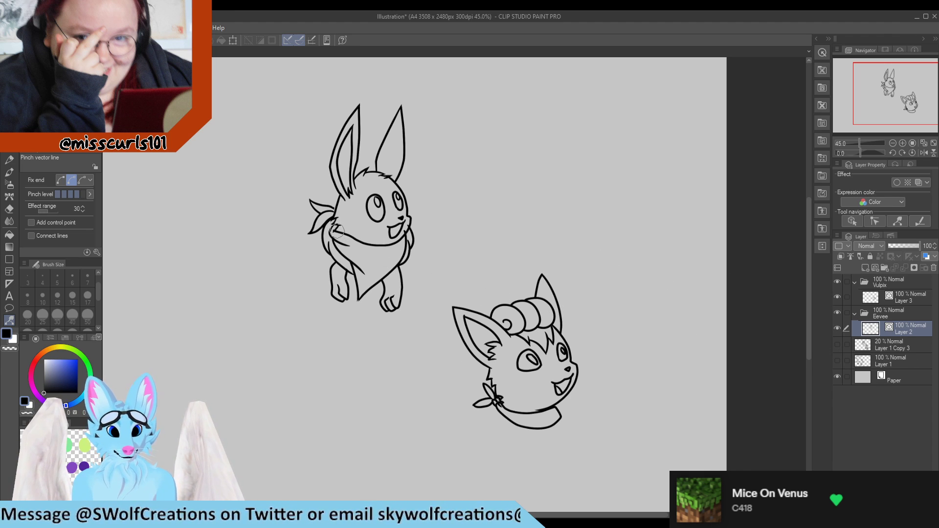
Step: Make the Vulpix line layer (Layer 3) active, show the 20% sketch layer Layer 1 Copy 3, and switch to the G-pen
{"action": "left_click", "coordinate": [918, 299]}
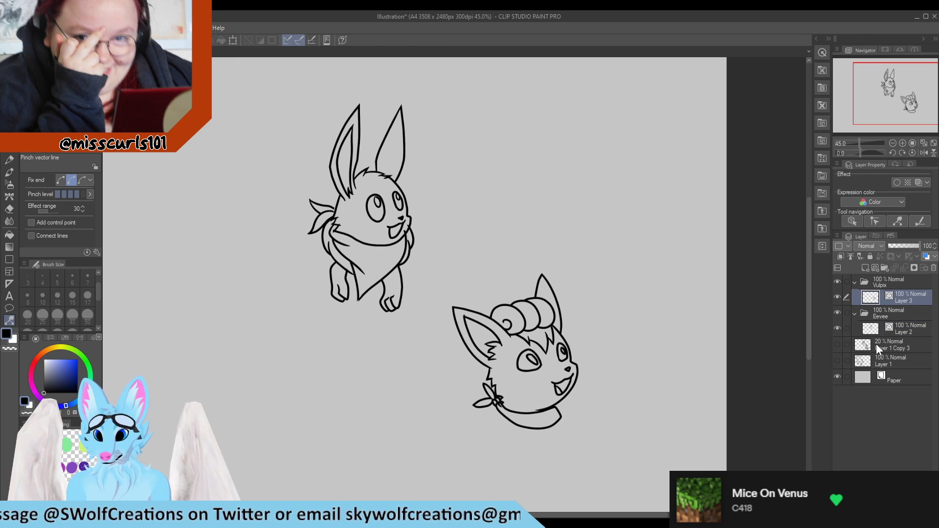
{"action": "left_click", "coordinate": [837, 345]}
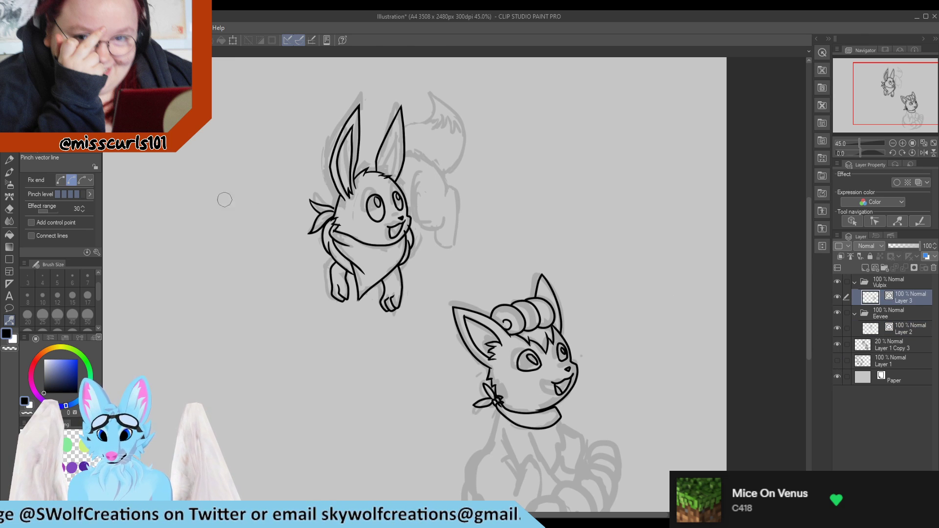
{"action": "left_click", "coordinate": [3, 152]}
Step: Ink the Vulpix's tufted chest outline from the bandana's front corner down to the forelegs, following the sketch
{"action": "scroll", "coordinate": [520, 243], "scroll_direction": "down", "scroll_amount": 5}
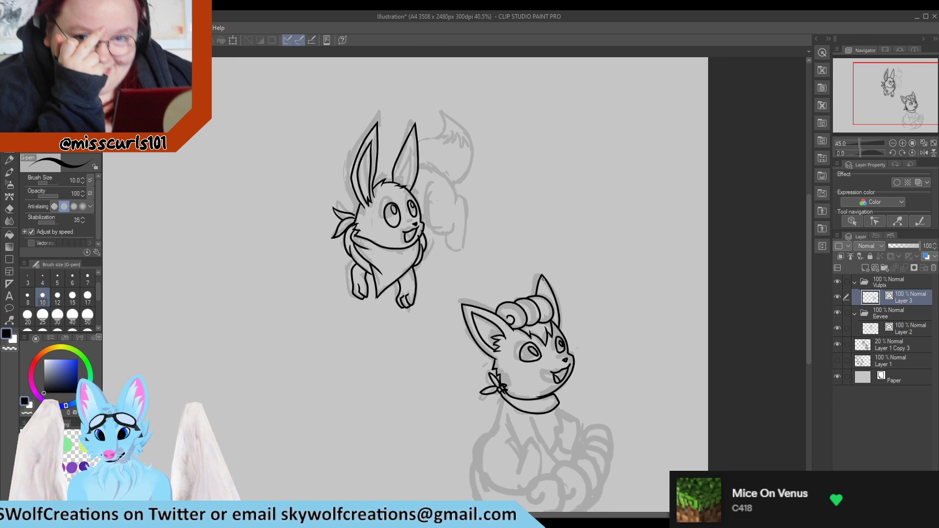
{"action": "scroll", "coordinate": [502, 451], "scroll_direction": "up", "scroll_amount": 4}
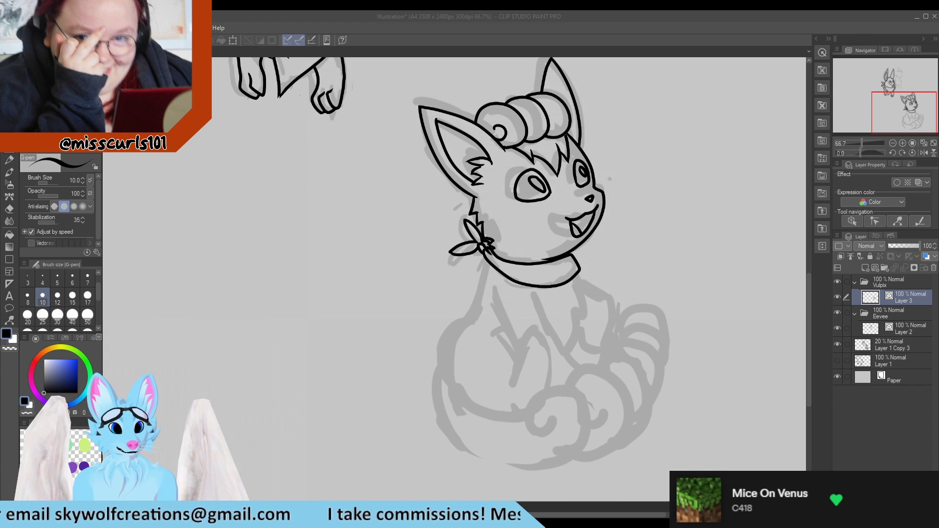
{"action": "scroll", "coordinate": [545, 334], "scroll_direction": "down", "scroll_amount": 1}
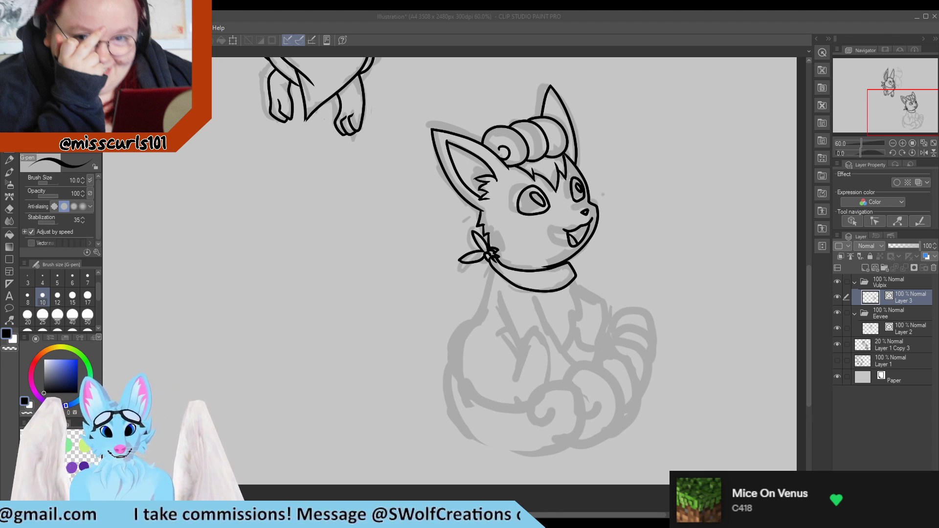
{"action": "scroll", "coordinate": [540, 244], "scroll_direction": "down", "scroll_amount": 4}
{"action": "scroll", "coordinate": [546, 296], "scroll_direction": "up", "scroll_amount": 3}
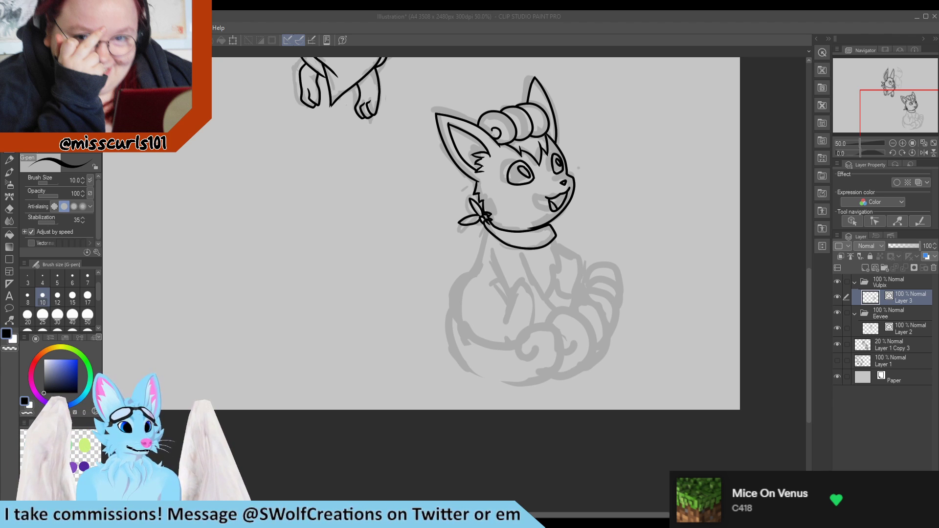
{"action": "scroll", "coordinate": [565, 273], "scroll_direction": "up", "scroll_amount": 5}
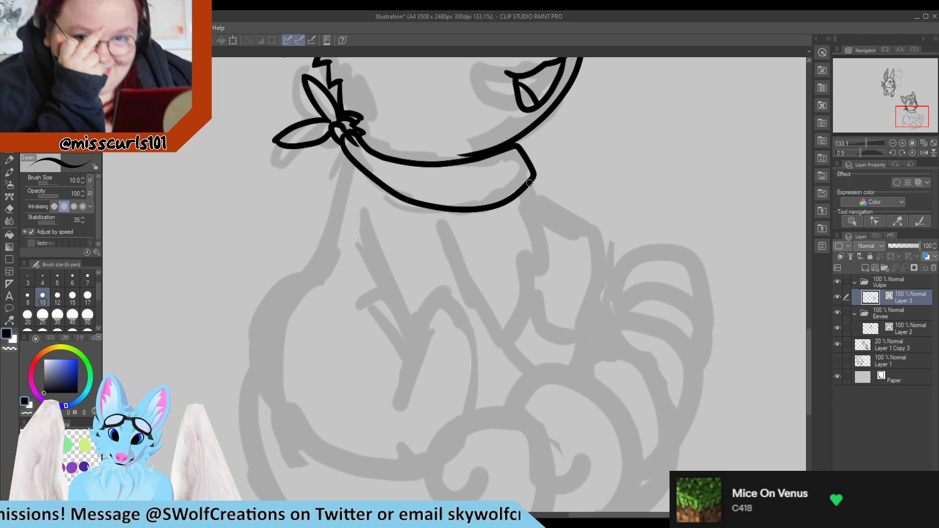
{"action": "mouse_move", "coordinate": [539, 186]}
{"action": "left_mouse_down"}
{"action": "mouse_move", "coordinate": [554, 187]}
{"action": "mouse_move", "coordinate": [534, 198]}
{"action": "mouse_move", "coordinate": [547, 209]}
{"action": "mouse_move", "coordinate": [556, 262]}
{"action": "left_mouse_up"}
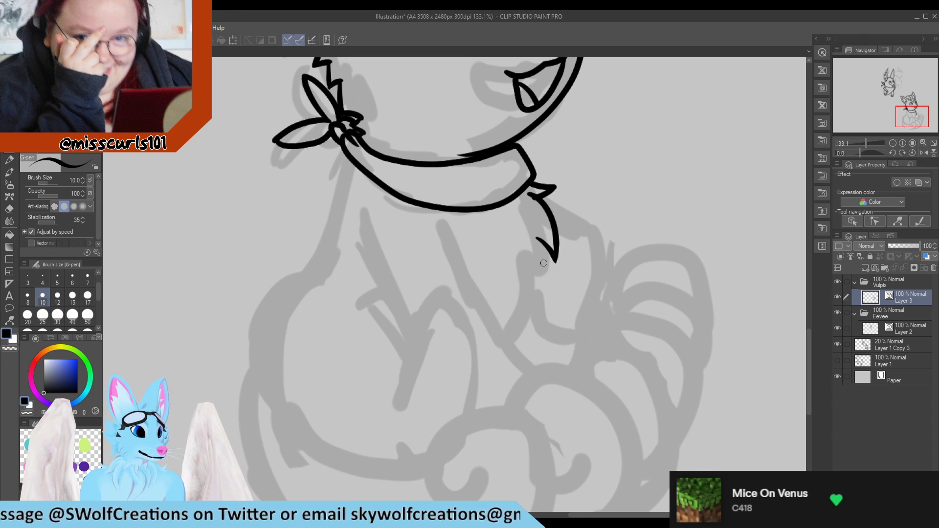
{"action": "mouse_move", "coordinate": [539, 241]}
{"action": "left_mouse_down"}
{"action": "mouse_move", "coordinate": [538, 284]}
{"action": "mouse_move", "coordinate": [506, 336]}
{"action": "mouse_move", "coordinate": [513, 342]}
{"action": "left_mouse_up"}
{"action": "key", "text": "ctrl+z"}
{"action": "mouse_move", "coordinate": [540, 243]}
{"action": "left_mouse_down"}
{"action": "mouse_move", "coordinate": [530, 305]}
{"action": "mouse_move", "coordinate": [497, 351]}
{"action": "mouse_move", "coordinate": [492, 386]}
{"action": "left_mouse_up"}
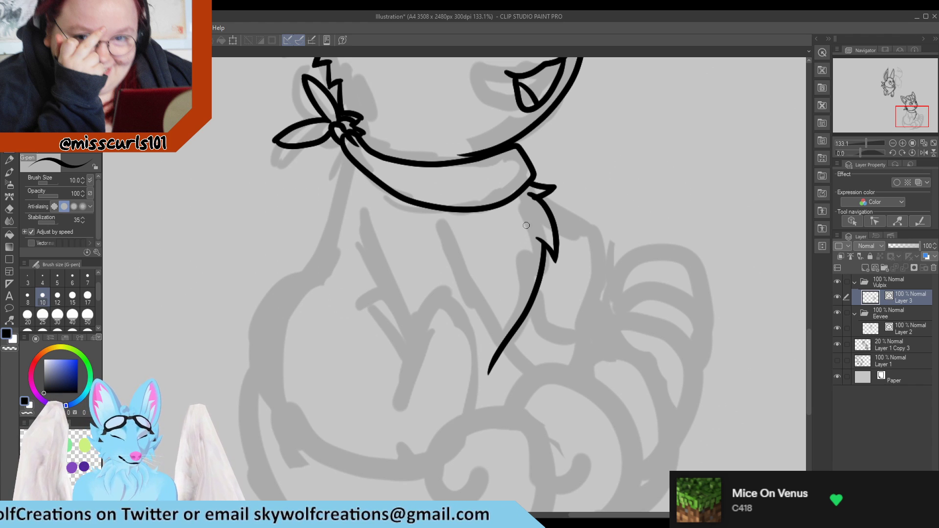
{"action": "key", "text": "e"}
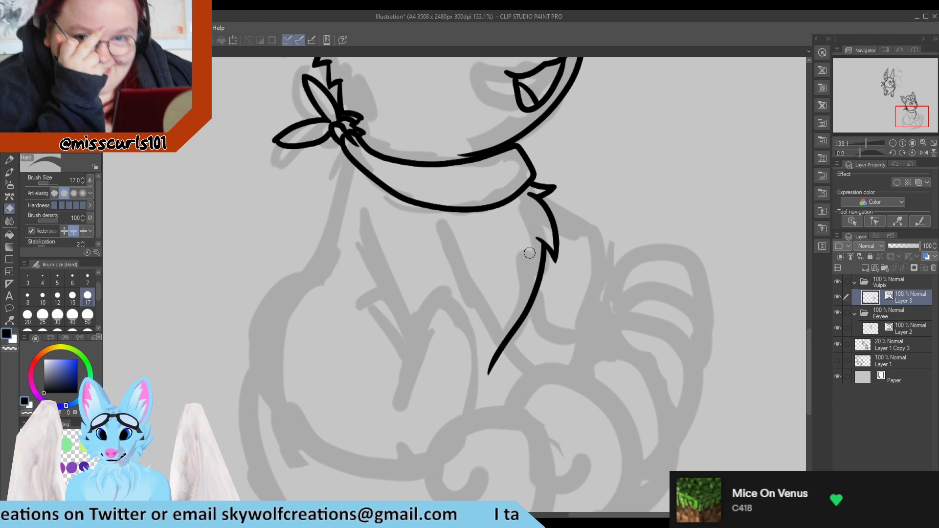
{"action": "key", "text": "p"}
Step: Ink the diagonal foreleg line running down across the Vulpix's chest and erase the chest outline's overshoot past it
{"action": "scroll", "coordinate": [416, 402], "scroll_direction": "down", "scroll_amount": 5}
{"action": "scroll", "coordinate": [514, 333], "scroll_direction": "up", "scroll_amount": 5}
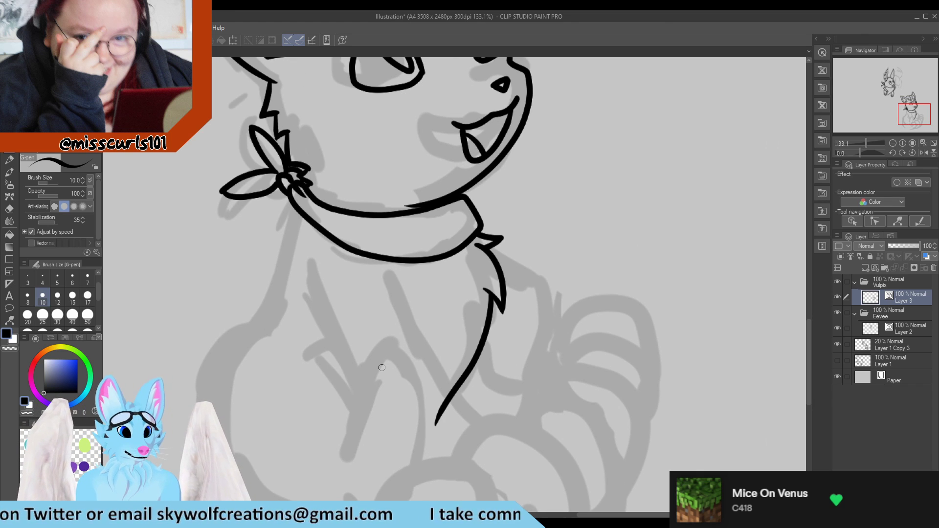
{"action": "left_click_drag", "start_coordinate": [394, 285], "coordinate": [445, 374]}
{"action": "key", "text": "ctrl+z"}
{"action": "mouse_move", "coordinate": [399, 283]}
{"action": "left_mouse_down"}
{"action": "mouse_move", "coordinate": [431, 371]}
{"action": "mouse_move", "coordinate": [491, 435]}
{"action": "left_mouse_up"}
{"action": "key", "text": "e"}
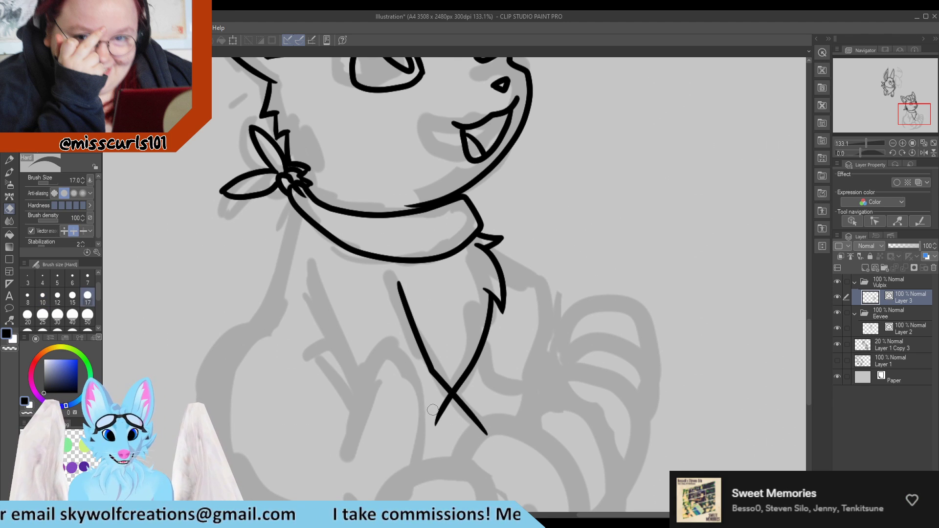
{"action": "left_click_drag", "start_coordinate": [434, 409], "coordinate": [446, 416]}
{"action": "key", "text": "p"}
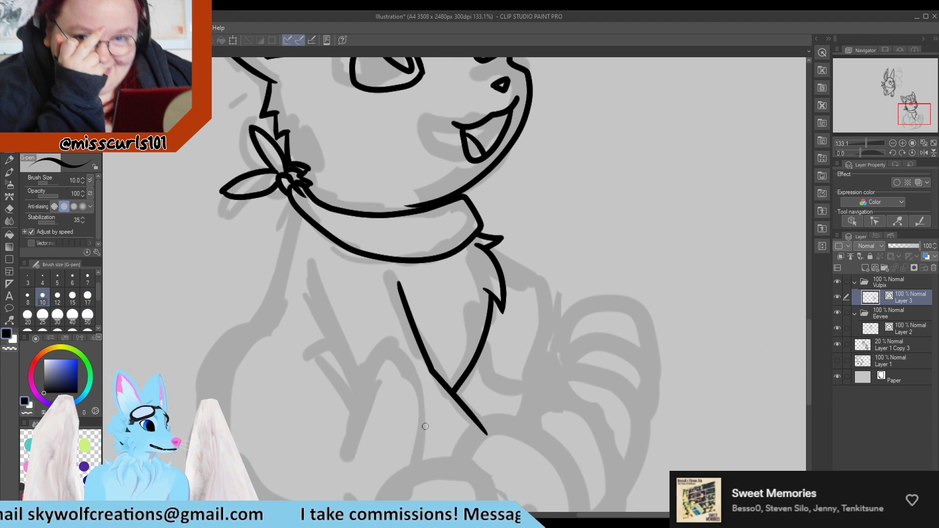
{"action": "scroll", "coordinate": [405, 385], "scroll_direction": "down", "scroll_amount": 4}
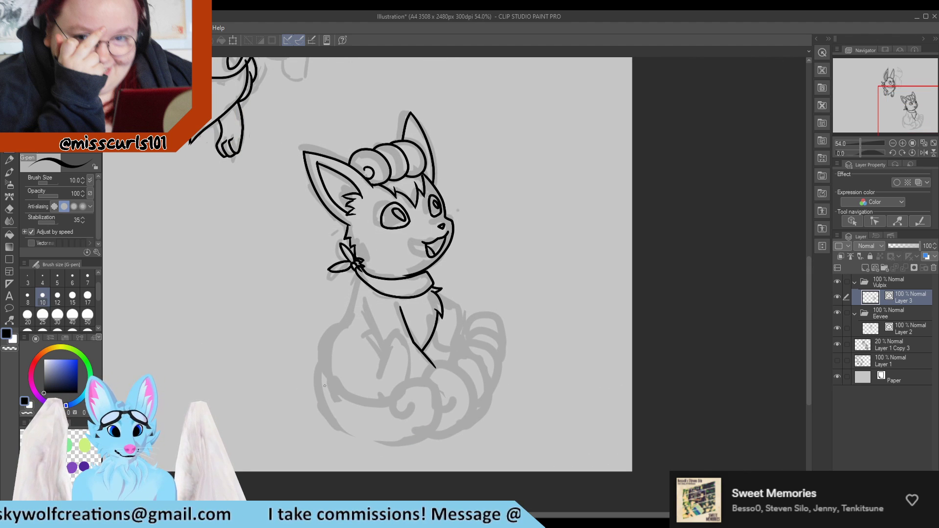
{"action": "scroll", "coordinate": [416, 327], "scroll_direction": "up", "scroll_amount": 1}
{"action": "scroll", "coordinate": [459, 304], "scroll_direction": "up", "scroll_amount": 1}
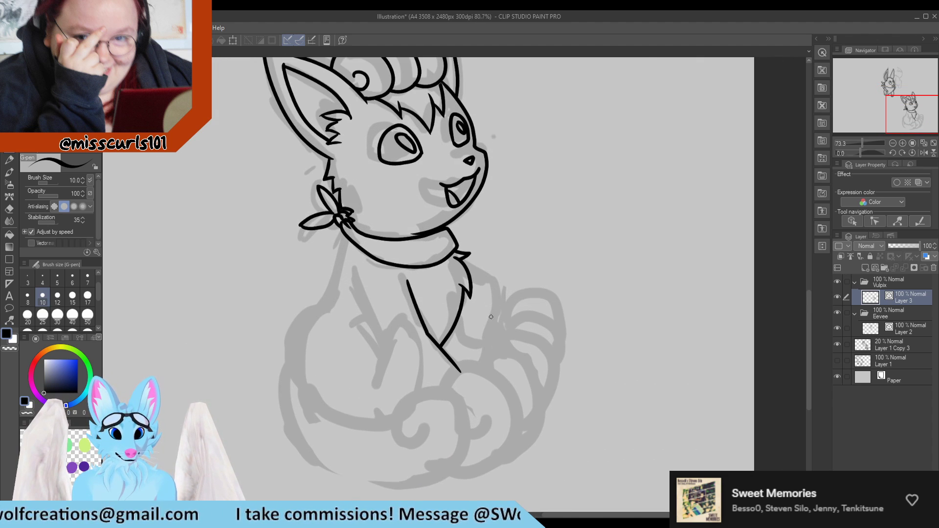
{"action": "scroll", "coordinate": [337, 305], "scroll_direction": "down", "scroll_amount": 6}
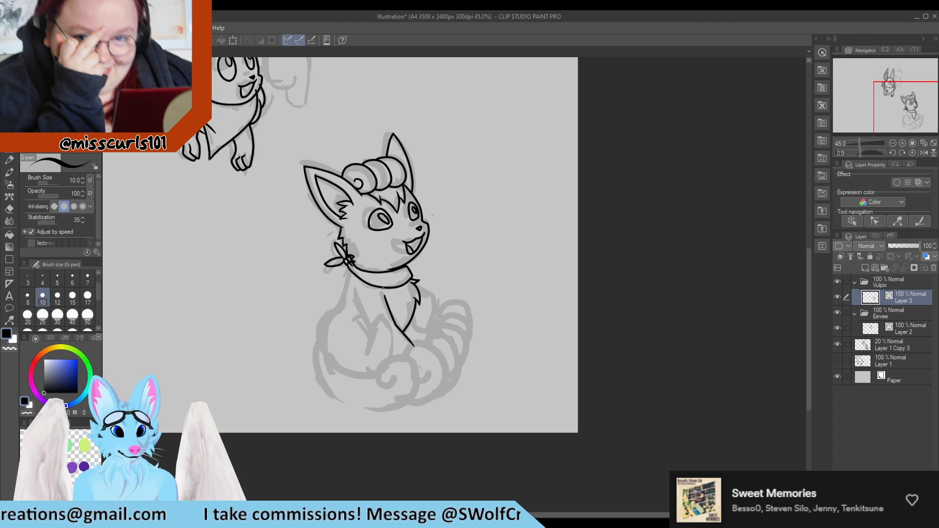
{"action": "scroll", "coordinate": [410, 304], "scroll_direction": "down", "scroll_amount": 1}
{"action": "scroll", "coordinate": [410, 304], "scroll_direction": "up", "scroll_amount": 8}
{"action": "scroll", "coordinate": [386, 323], "scroll_direction": "up", "scroll_amount": 2}
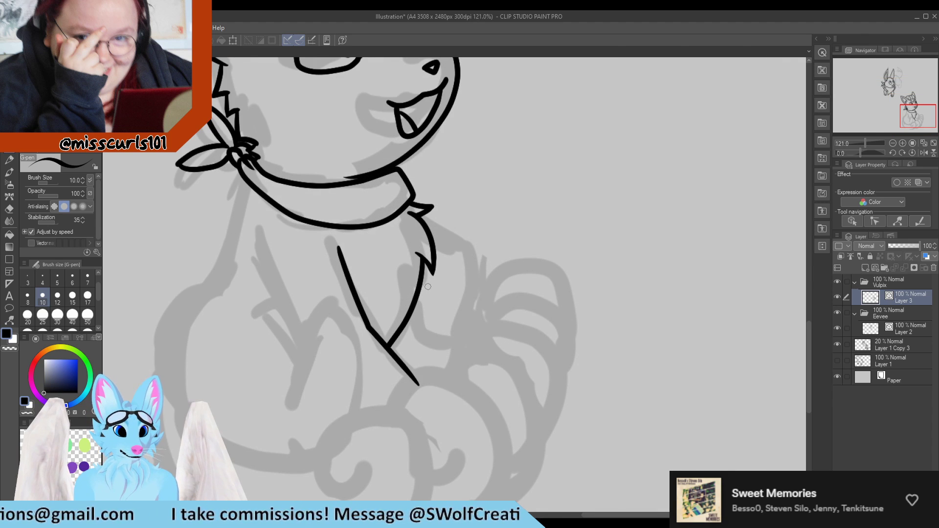
{"action": "scroll", "coordinate": [428, 287], "scroll_direction": "up", "scroll_amount": 1}
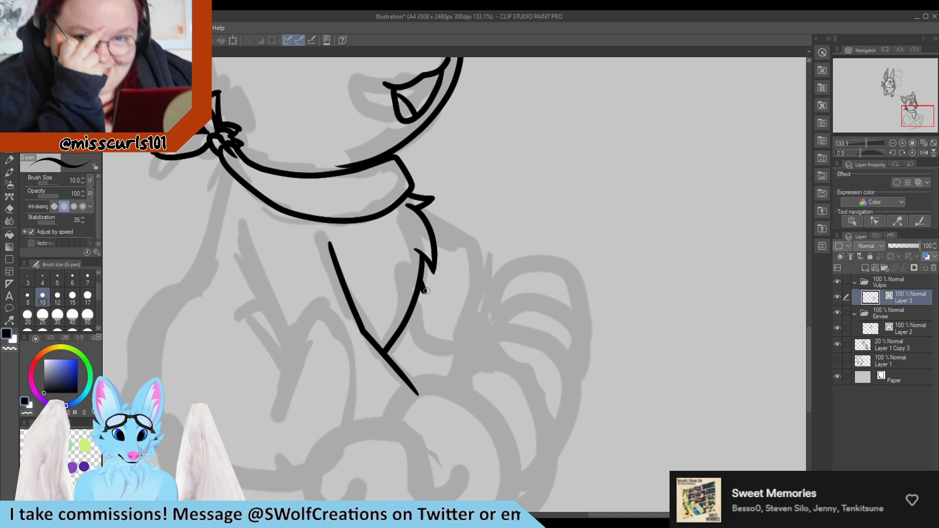
{"action": "left_click_drag", "start_coordinate": [426, 291], "coordinate": [479, 256]}
{"action": "key", "text": "ctrl+z"}
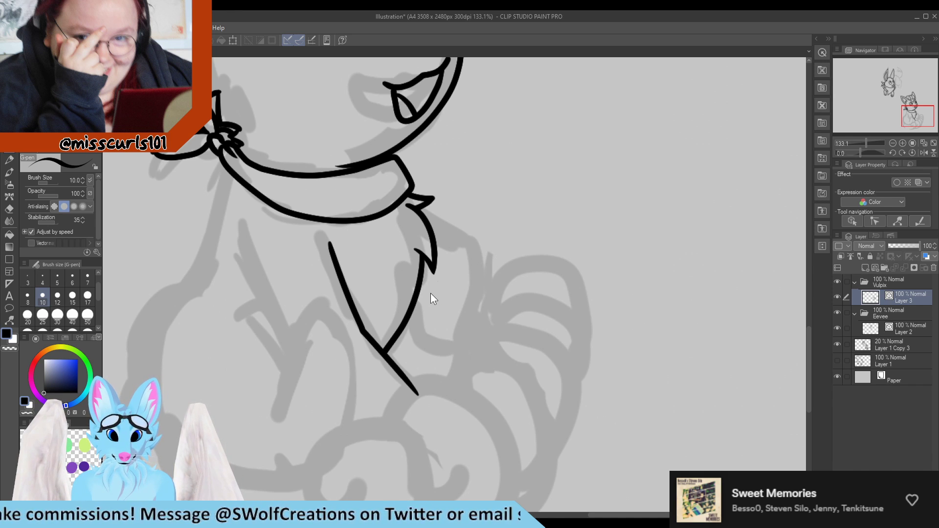
{"action": "mouse_move", "coordinate": [421, 292]}
{"action": "left_mouse_down"}
{"action": "mouse_move", "coordinate": [442, 297]}
{"action": "mouse_move", "coordinate": [489, 256]}
{"action": "mouse_move", "coordinate": [491, 294]}
{"action": "left_mouse_up"}
{"action": "key", "text": "ctrl+z"}
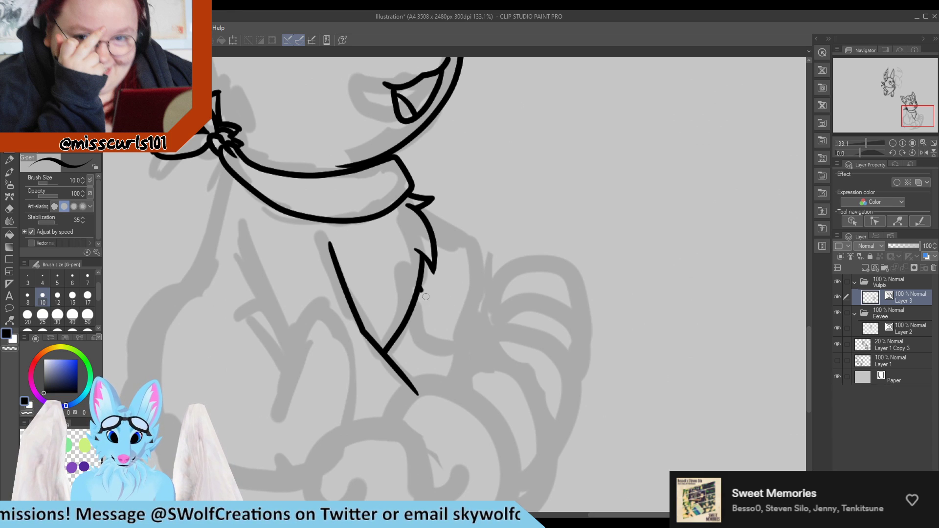
{"action": "mouse_move", "coordinate": [426, 297]}
{"action": "left_mouse_down"}
{"action": "mouse_move", "coordinate": [447, 301]}
{"action": "mouse_move", "coordinate": [487, 275]}
{"action": "mouse_move", "coordinate": [513, 339]}
{"action": "left_mouse_up"}
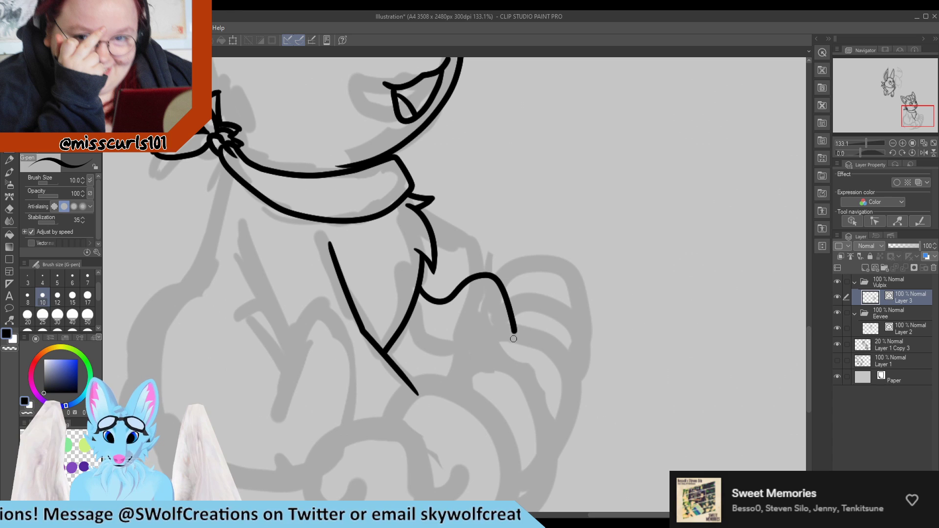
{"action": "key", "text": "ctrl+z"}
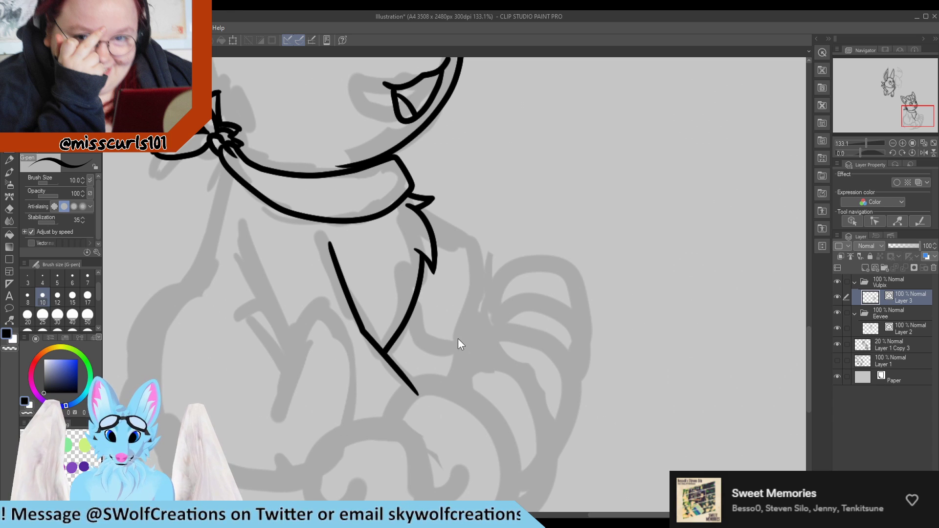
{"action": "mouse_move", "coordinate": [419, 283]}
{"action": "left_mouse_down"}
{"action": "mouse_move", "coordinate": [445, 308]}
{"action": "mouse_move", "coordinate": [479, 263]}
{"action": "mouse_move", "coordinate": [490, 263]}
{"action": "mouse_move", "coordinate": [526, 309]}
{"action": "left_mouse_up"}
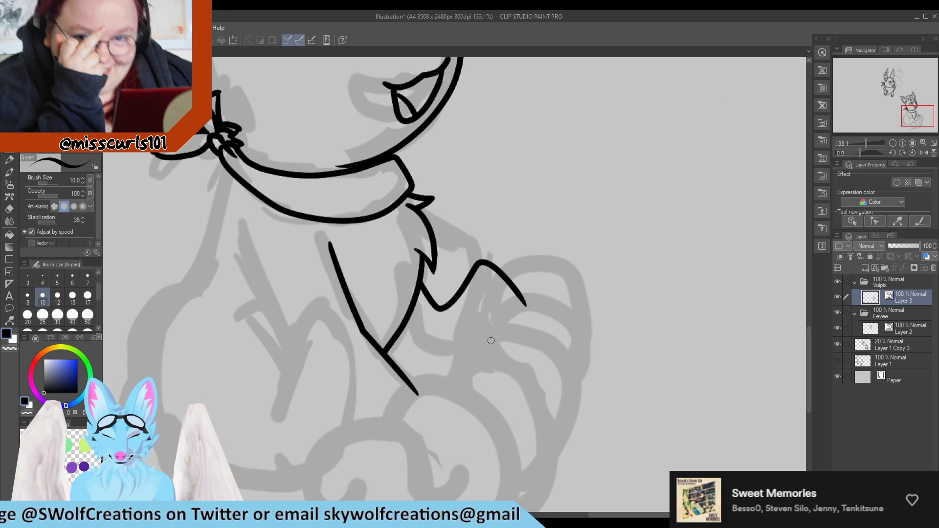
{"action": "key", "text": "ctrl+z"}
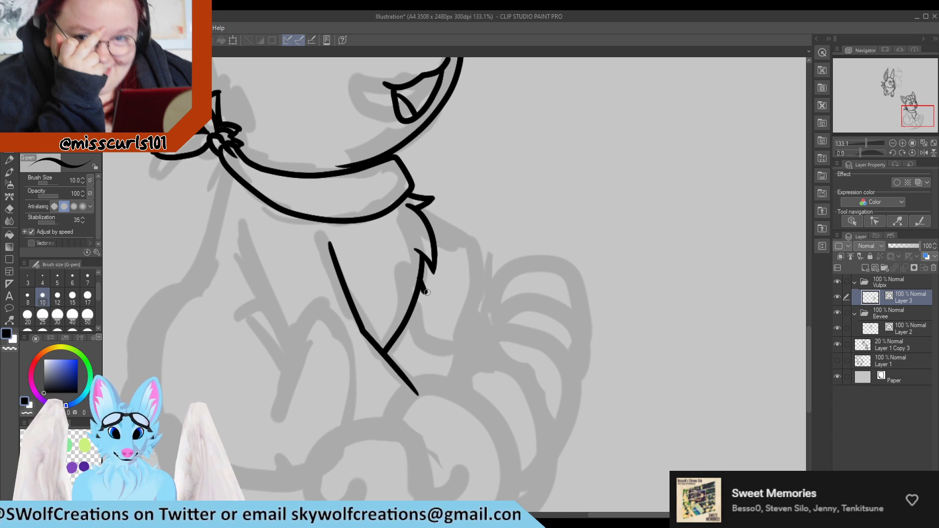
{"action": "mouse_move", "coordinate": [427, 292]}
{"action": "left_mouse_down"}
{"action": "mouse_move", "coordinate": [488, 260]}
{"action": "mouse_move", "coordinate": [515, 303]}
{"action": "left_mouse_up"}
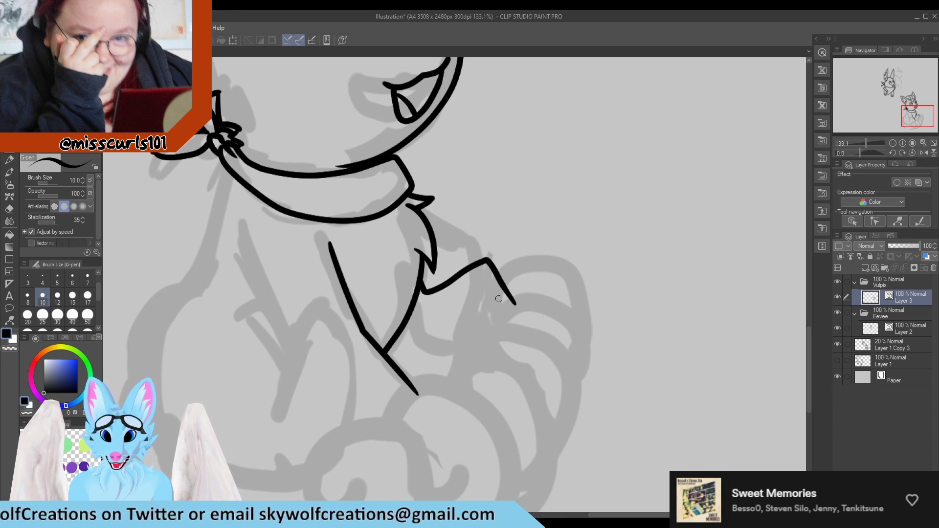
{"action": "key", "text": "ctrl+z"}
Step: Ink the Vulpix's raised far foreleg reaching out from the chest outline, with its underside, paw and toes
{"action": "mouse_move", "coordinate": [420, 283]}
{"action": "left_mouse_down"}
{"action": "mouse_move", "coordinate": [435, 300]}
{"action": "mouse_move", "coordinate": [491, 274]}
{"action": "mouse_move", "coordinate": [519, 295]}
{"action": "mouse_move", "coordinate": [514, 318]}
{"action": "left_mouse_up"}
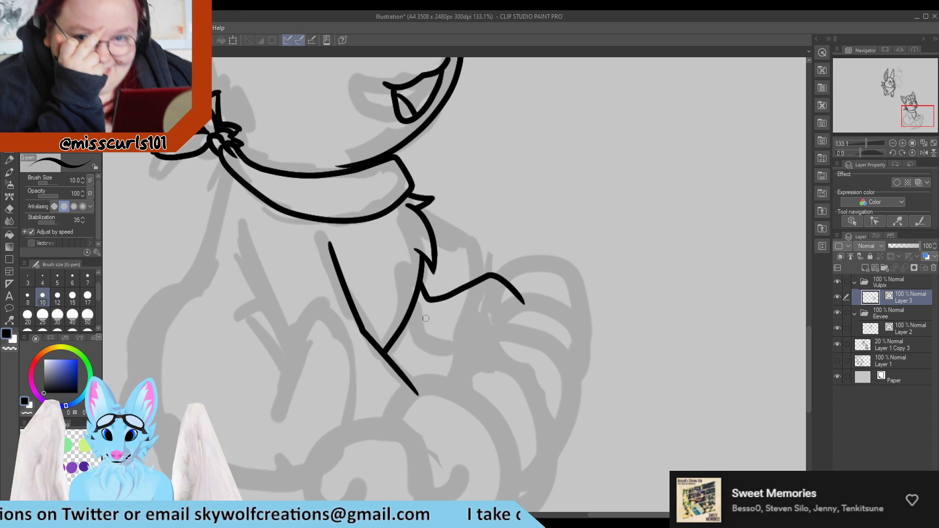
{"action": "mouse_move", "coordinate": [410, 341]}
{"action": "left_mouse_down"}
{"action": "mouse_move", "coordinate": [453, 339]}
{"action": "mouse_move", "coordinate": [477, 319]}
{"action": "mouse_move", "coordinate": [498, 342]}
{"action": "mouse_move", "coordinate": [508, 325]}
{"action": "mouse_move", "coordinate": [503, 308]}
{"action": "mouse_move", "coordinate": [521, 331]}
{"action": "mouse_move", "coordinate": [520, 300]}
{"action": "left_mouse_up"}
{"action": "scroll", "coordinate": [512, 352], "scroll_direction": "down", "scroll_amount": 9}
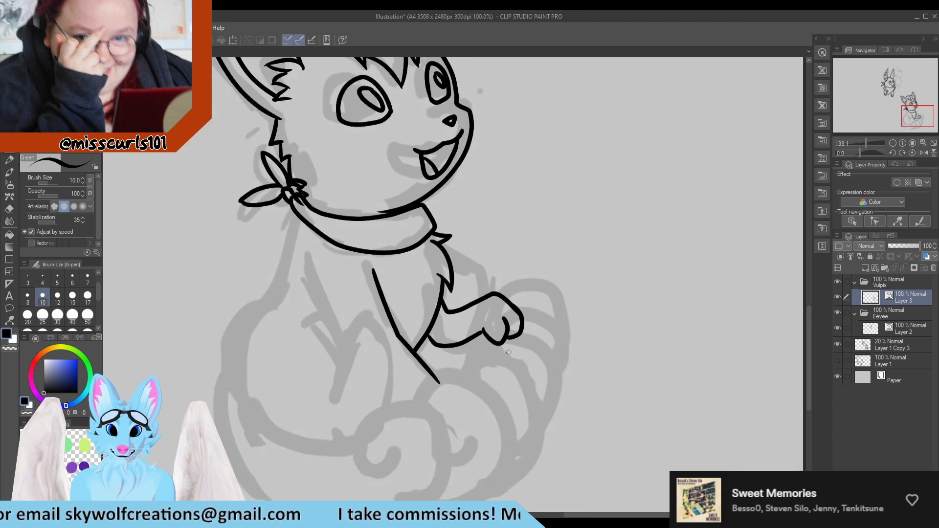
Step: Reshape the outer toe and upper contour of the Vulpix's raised paw with Pinch vector line, then return to the G-pen
{"action": "scroll", "coordinate": [494, 378], "scroll_direction": "up", "scroll_amount": 10}
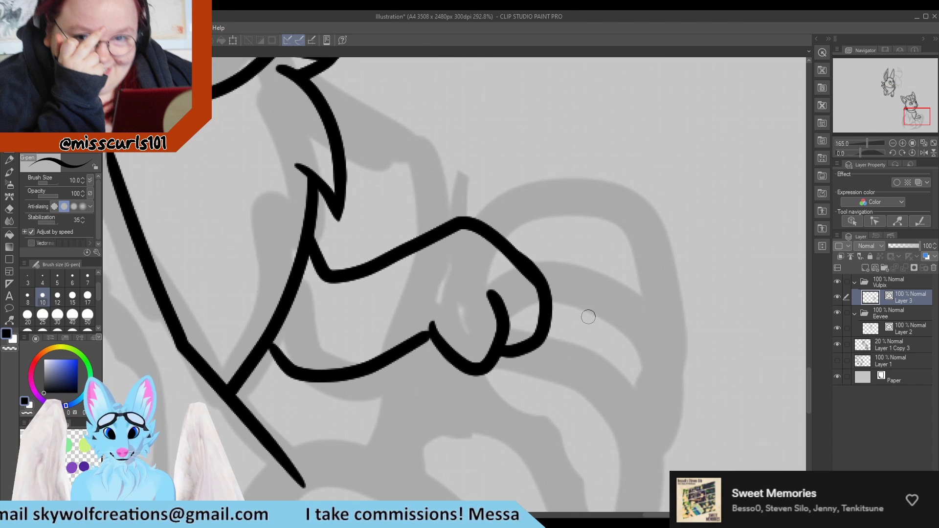
{"action": "left_click", "coordinate": [9, 320]}
{"action": "mouse_move", "coordinate": [545, 334]}
{"action": "left_mouse_down"}
{"action": "mouse_move", "coordinate": [518, 359]}
{"action": "mouse_move", "coordinate": [522, 352]}
{"action": "left_mouse_up"}
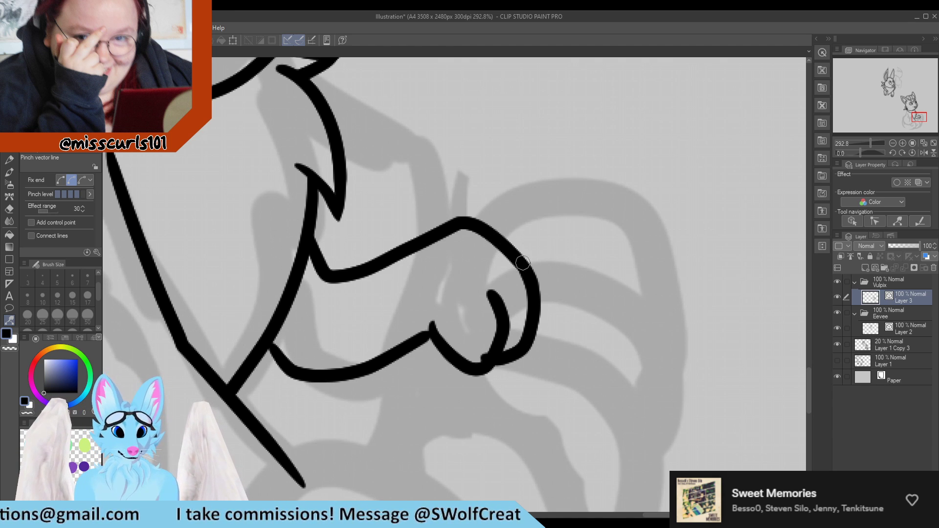
{"action": "left_click_drag", "start_coordinate": [523, 263], "coordinate": [513, 271]}
{"action": "left_click_drag", "start_coordinate": [517, 358], "coordinate": [521, 357]}
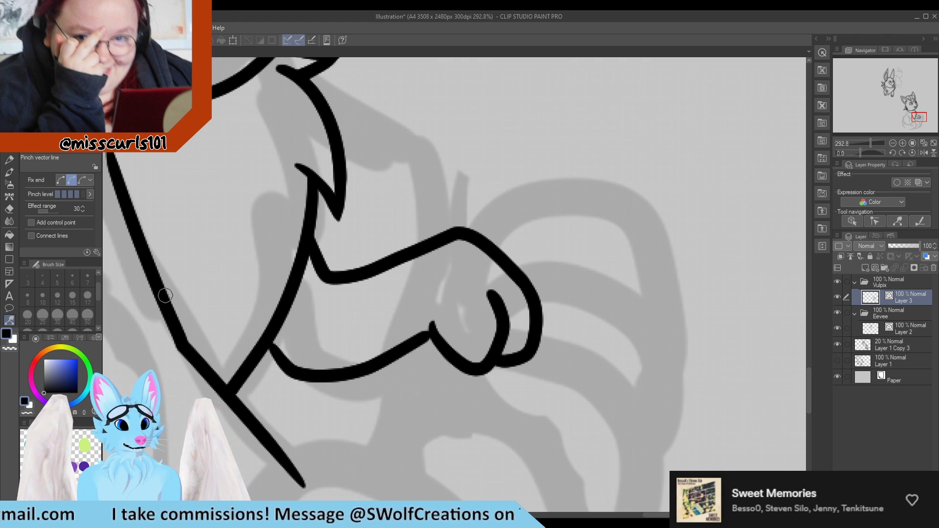
{"action": "left_click", "coordinate": [9, 160]}
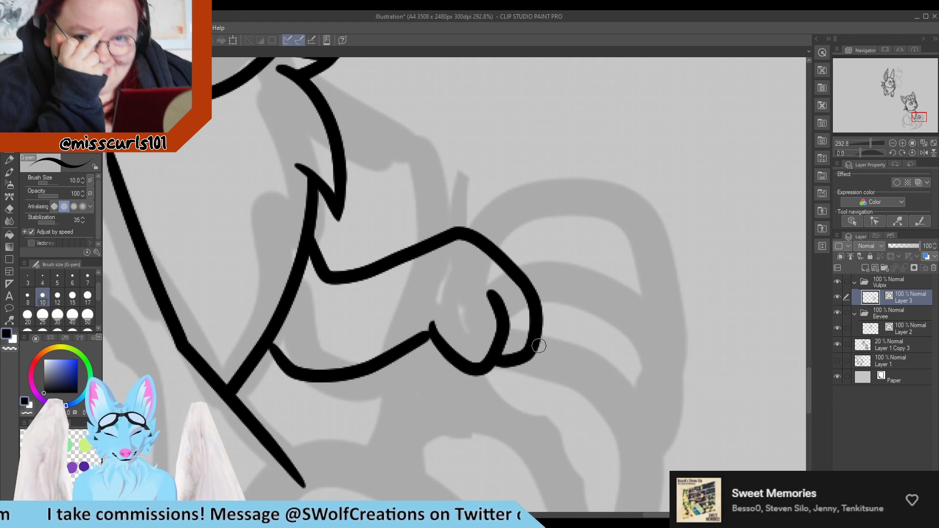
Step: Try an extra outer toe on the Vulpix's raised paw and undo it along with the last contour adjustment
{"action": "scroll", "coordinate": [538, 337], "scroll_direction": "down", "scroll_amount": 5}
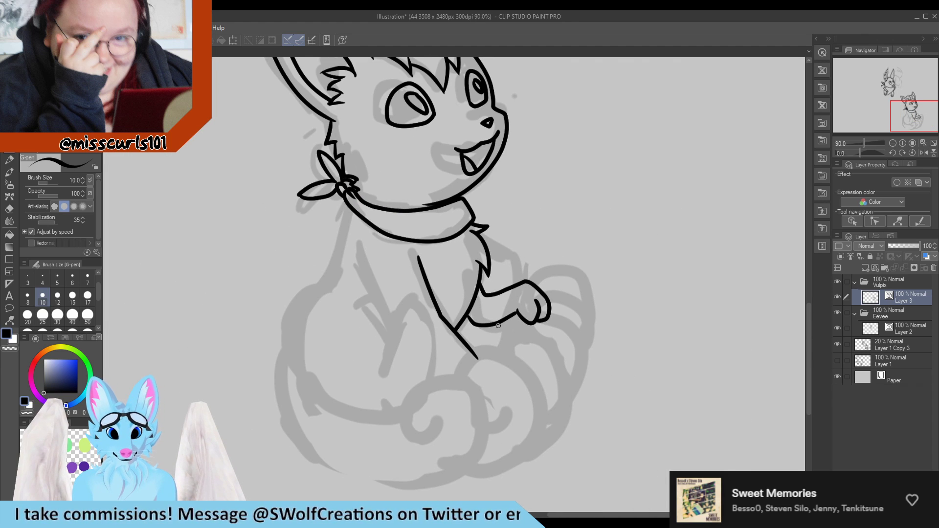
{"action": "scroll", "coordinate": [498, 325], "scroll_direction": "up", "scroll_amount": 5}
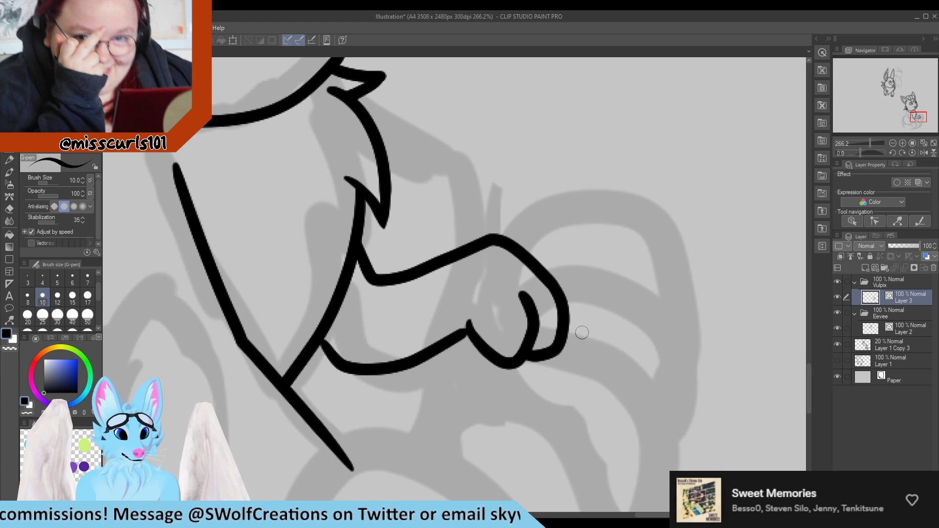
{"action": "mouse_move", "coordinate": [565, 305]}
{"action": "left_mouse_down"}
{"action": "mouse_move", "coordinate": [584, 339]}
{"action": "mouse_move", "coordinate": [573, 355]}
{"action": "mouse_move", "coordinate": [554, 359]}
{"action": "mouse_move", "coordinate": [579, 311]}
{"action": "mouse_move", "coordinate": [554, 286]}
{"action": "left_mouse_up"}
{"action": "key", "text": "ctrl+z"}
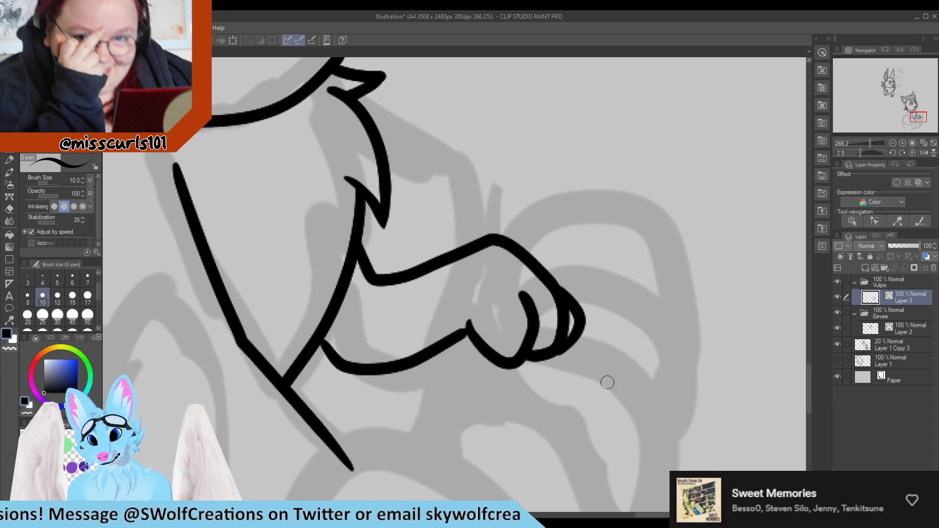
{"action": "key", "text": "ctrl+z"}
{"action": "key", "text": "ctrl+z"}
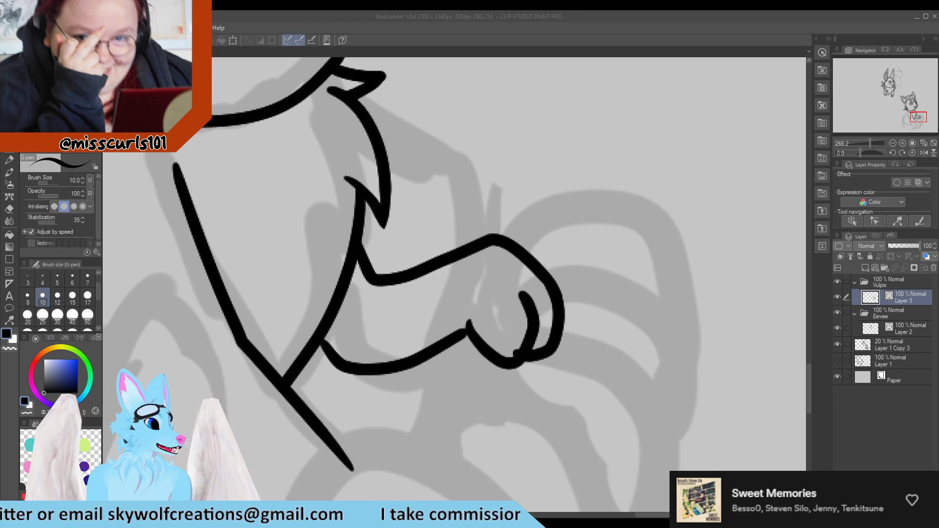
{"action": "left_click", "coordinate": [869, 440]}
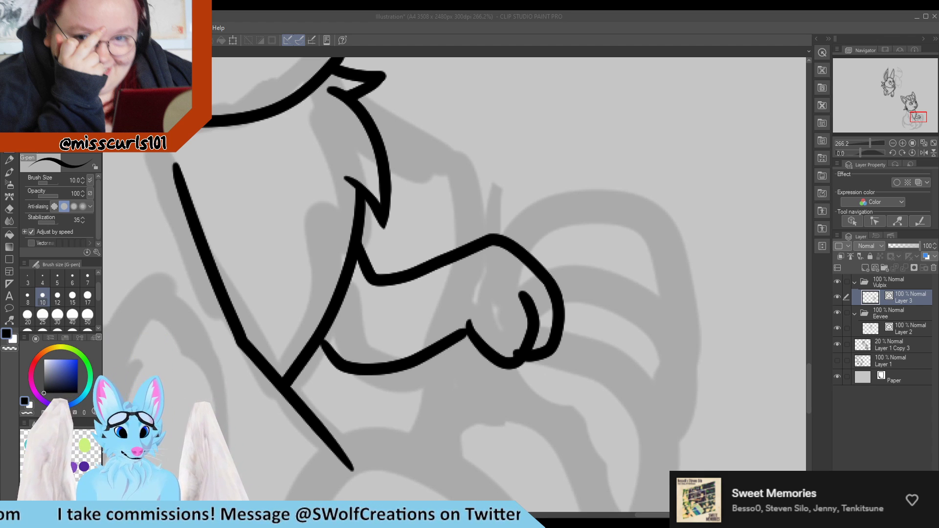
Step: Ink another inner toe line on the Vulpix's raised paw and trim the stray end where the paw meets the foreleg's underside
{"action": "scroll", "coordinate": [580, 289], "scroll_direction": "down", "scroll_amount": 8}
{"action": "scroll", "coordinate": [573, 308], "scroll_direction": "up", "scroll_amount": 4}
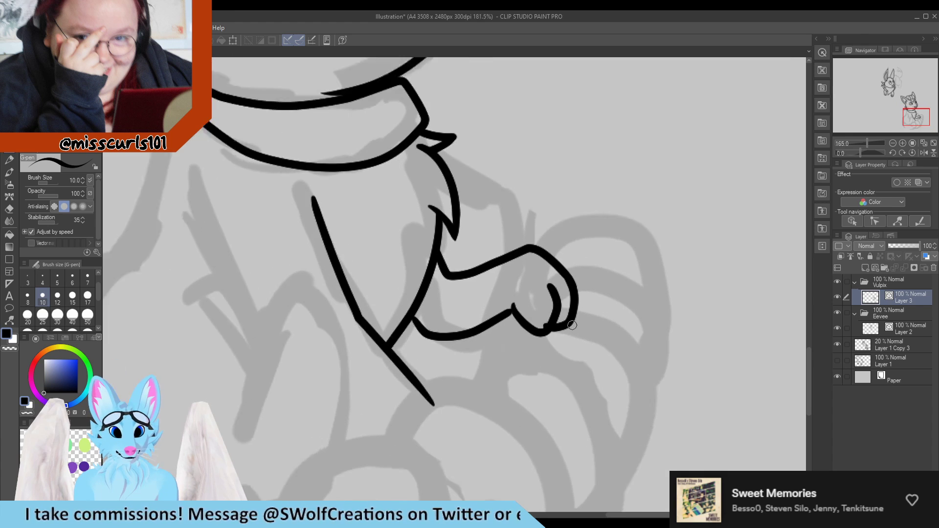
{"action": "scroll", "coordinate": [573, 326], "scroll_direction": "up", "scroll_amount": 4}
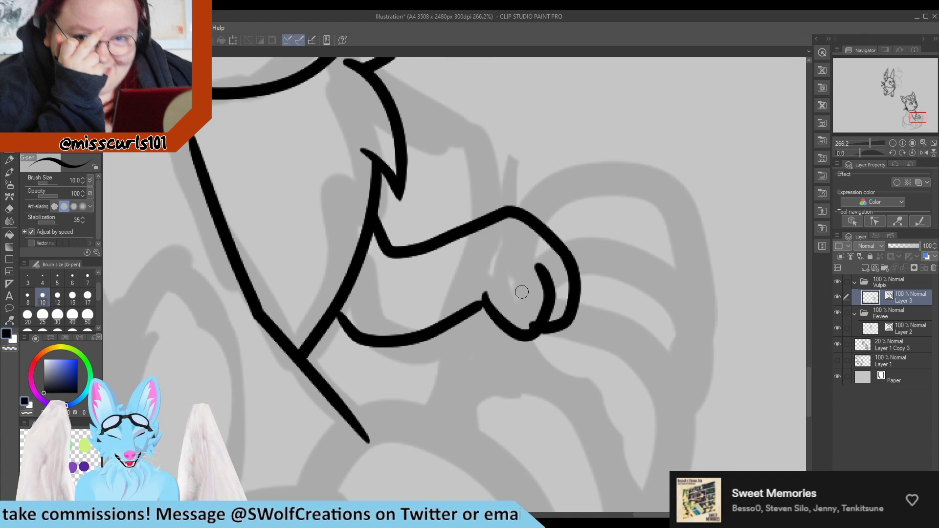
{"action": "mouse_move", "coordinate": [516, 269]}
{"action": "left_mouse_down"}
{"action": "mouse_move", "coordinate": [521, 296]}
{"action": "mouse_move", "coordinate": [507, 320]}
{"action": "mouse_move", "coordinate": [488, 303]}
{"action": "left_mouse_up"}
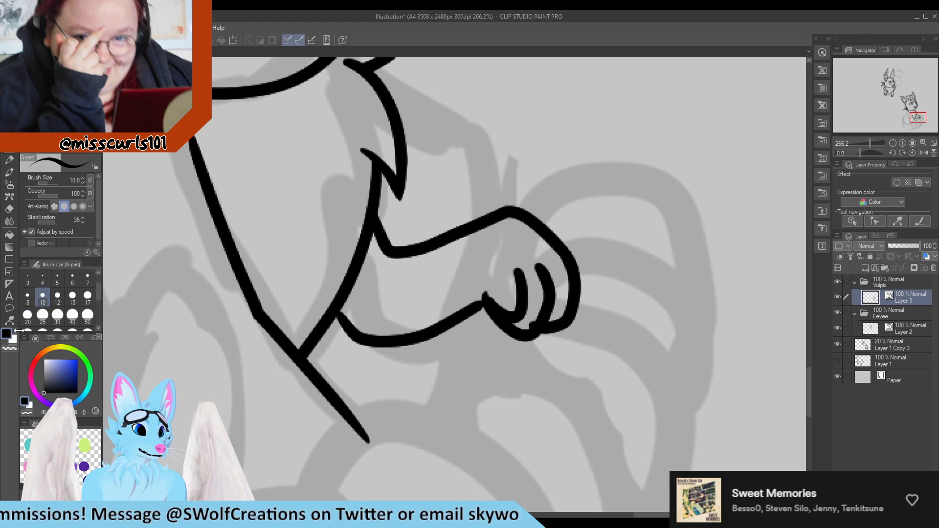
{"action": "key", "text": "e"}
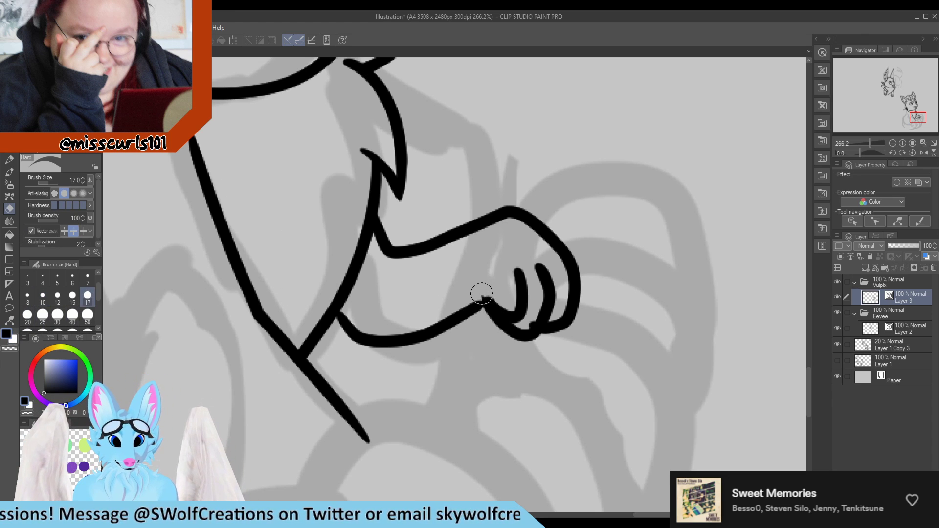
{"action": "key", "text": "p"}
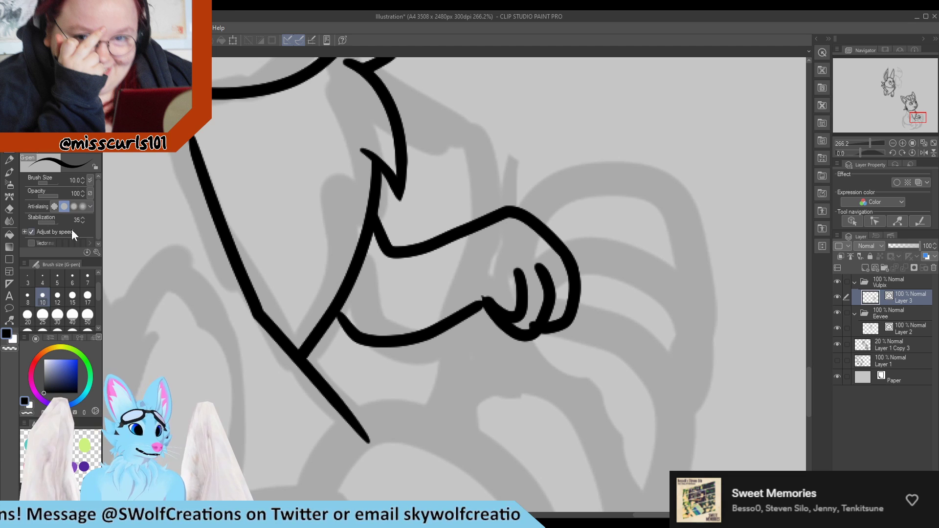
Step: Stretch the raised paw's outer contour and toe lines outward with Pinch vector line to make room for three toes
{"action": "left_click", "coordinate": [10, 320]}
{"action": "mouse_move", "coordinate": [496, 326]}
{"action": "left_mouse_down"}
{"action": "mouse_move", "coordinate": [511, 342]}
{"action": "mouse_move", "coordinate": [539, 341]}
{"action": "mouse_move", "coordinate": [537, 333]}
{"action": "mouse_move", "coordinate": [586, 318]}
{"action": "left_mouse_up"}
{"action": "left_click_drag", "start_coordinate": [587, 271], "coordinate": [575, 264]}
{"action": "mouse_move", "coordinate": [578, 321]}
{"action": "left_mouse_down"}
{"action": "mouse_move", "coordinate": [578, 314]}
{"action": "mouse_move", "coordinate": [562, 332]}
{"action": "left_mouse_up"}
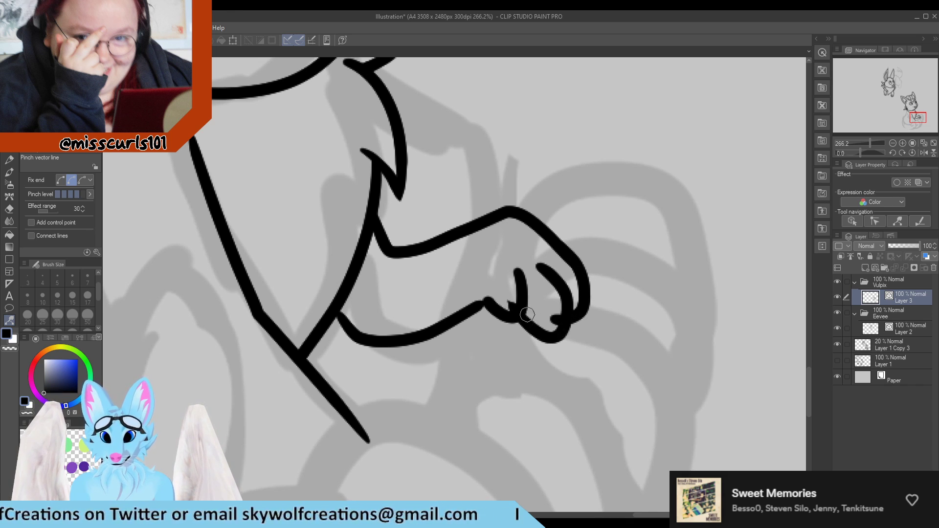
{"action": "mouse_move", "coordinate": [526, 300]}
{"action": "left_mouse_down"}
{"action": "mouse_move", "coordinate": [530, 329]}
{"action": "mouse_move", "coordinate": [521, 315]}
{"action": "left_mouse_up"}
Step: Erase the overlapping line ends between the raised paw's toes and pinch the toe tips and wrist joint into shape
{"action": "key", "text": "e"}
{"action": "key", "text": "y"}
{"action": "left_click_drag", "start_coordinate": [559, 343], "coordinate": [548, 332]}
{"action": "left_click_drag", "start_coordinate": [498, 309], "coordinate": [489, 305]}
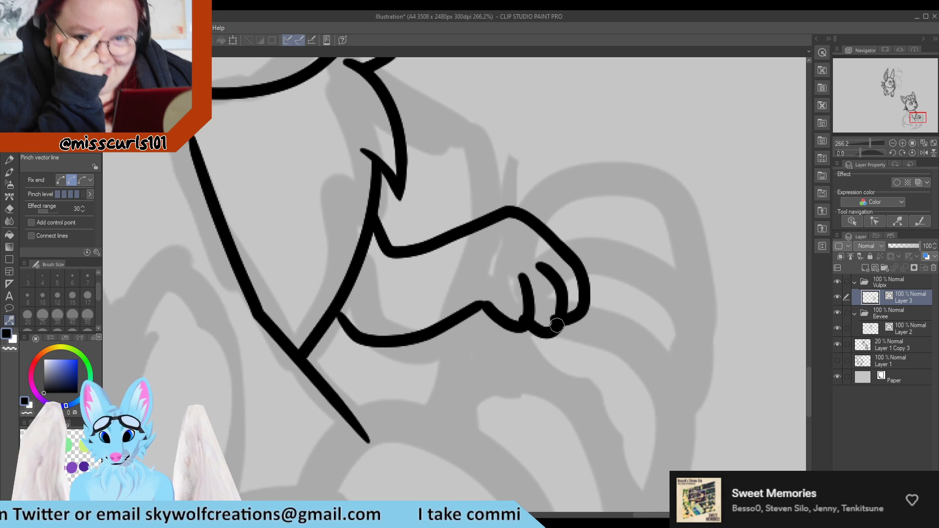
{"action": "left_click_drag", "start_coordinate": [585, 306], "coordinate": [590, 293]}
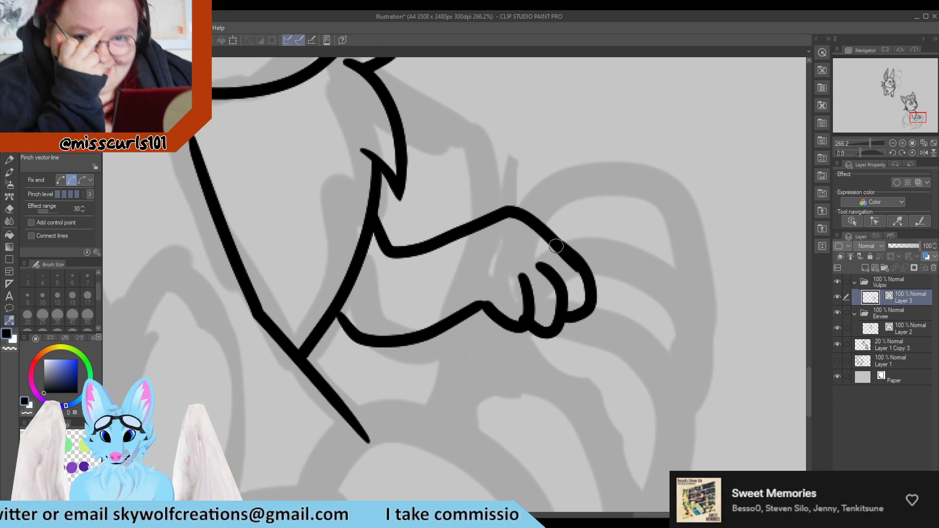
Step: Adjust the upper contour of the Vulpix's raised paw and shift its toe lines outward with Pinch vector line
{"action": "scroll", "coordinate": [515, 476], "scroll_direction": "down", "scroll_amount": 5}
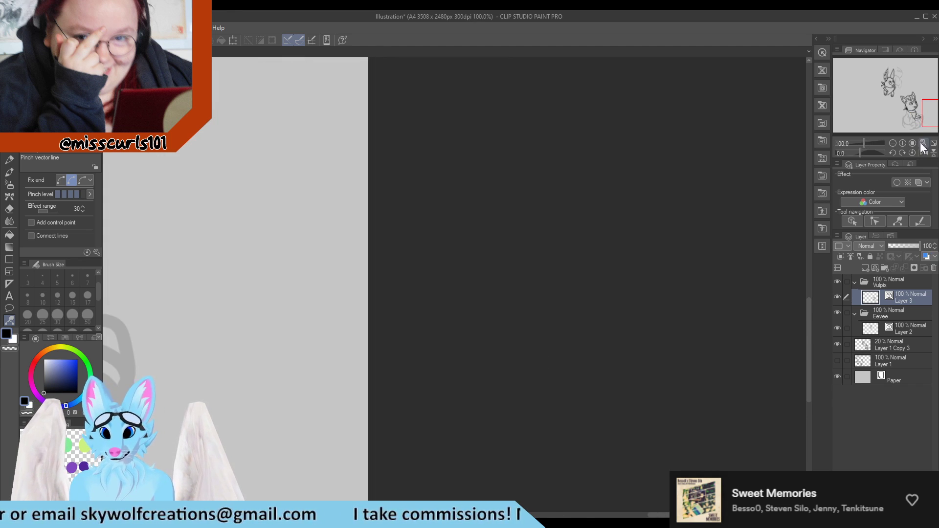
{"action": "left_click_drag", "start_coordinate": [928, 100], "coordinate": [899, 102]}
{"action": "scroll", "coordinate": [460, 294], "scroll_direction": "down", "scroll_amount": 5}
{"action": "scroll", "coordinate": [494, 291], "scroll_direction": "up", "scroll_amount": 7}
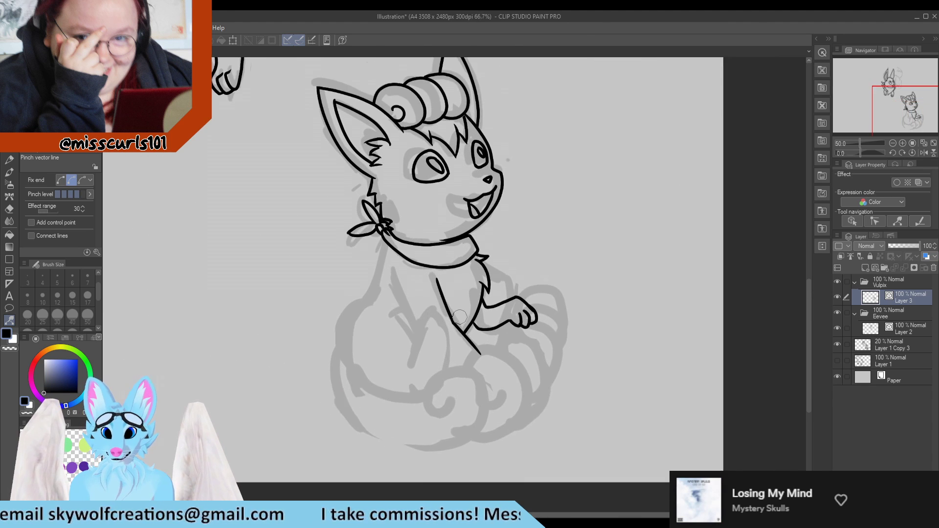
{"action": "scroll", "coordinate": [530, 308], "scroll_direction": "up", "scroll_amount": 3}
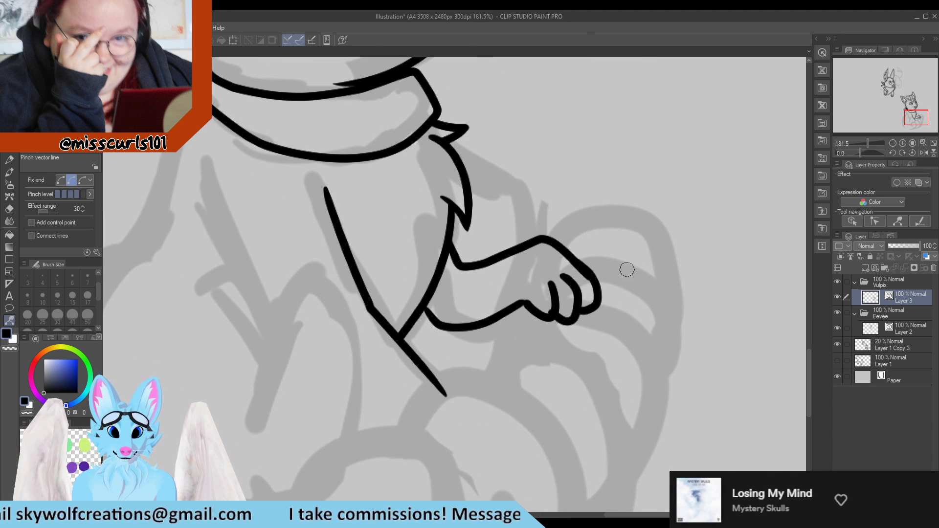
{"action": "left_click_drag", "start_coordinate": [587, 274], "coordinate": [586, 270]}
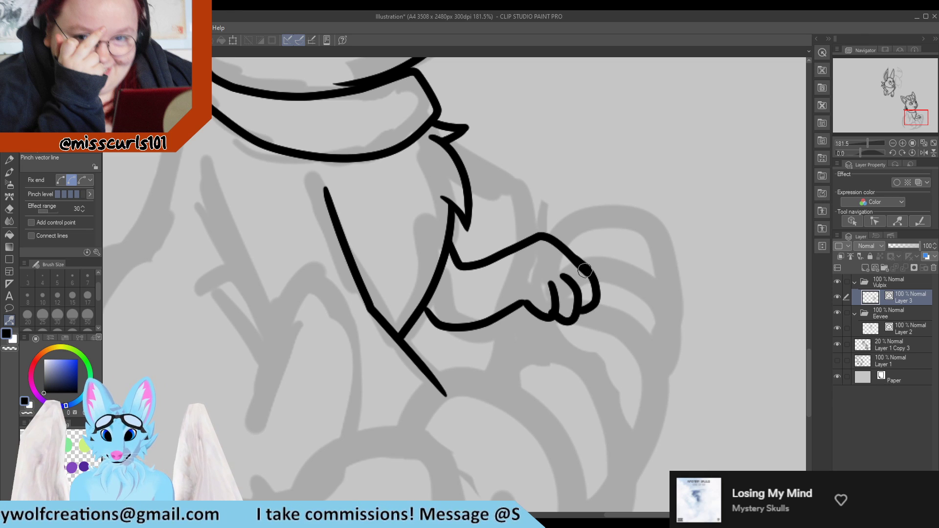
{"action": "mouse_move", "coordinate": [579, 307]}
{"action": "left_mouse_down"}
{"action": "mouse_move", "coordinate": [554, 315]}
{"action": "mouse_move", "coordinate": [558, 291]}
{"action": "left_mouse_up"}
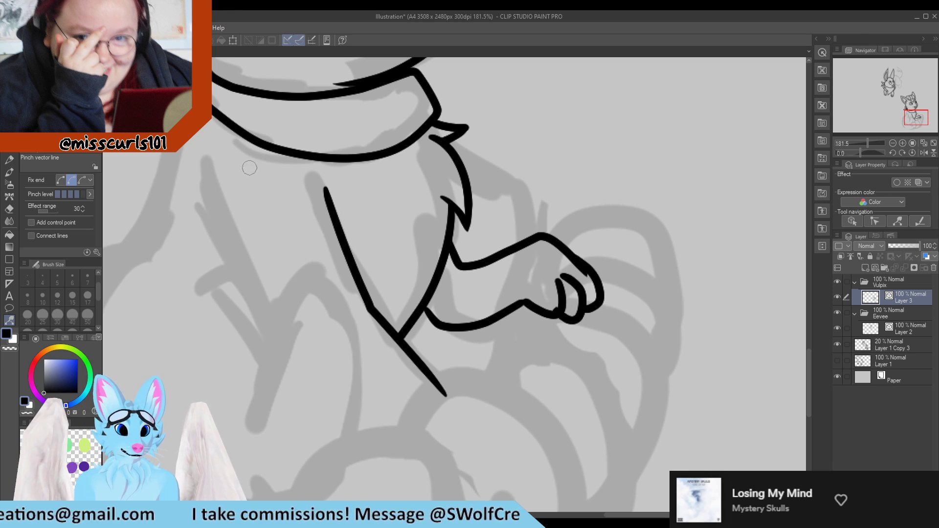
Step: Join the foreleg's upper line to the outer toe's contour with Connect vector lines
{"action": "key", "text": "y"}
{"action": "scroll", "coordinate": [590, 309], "scroll_direction": "up", "scroll_amount": 5}
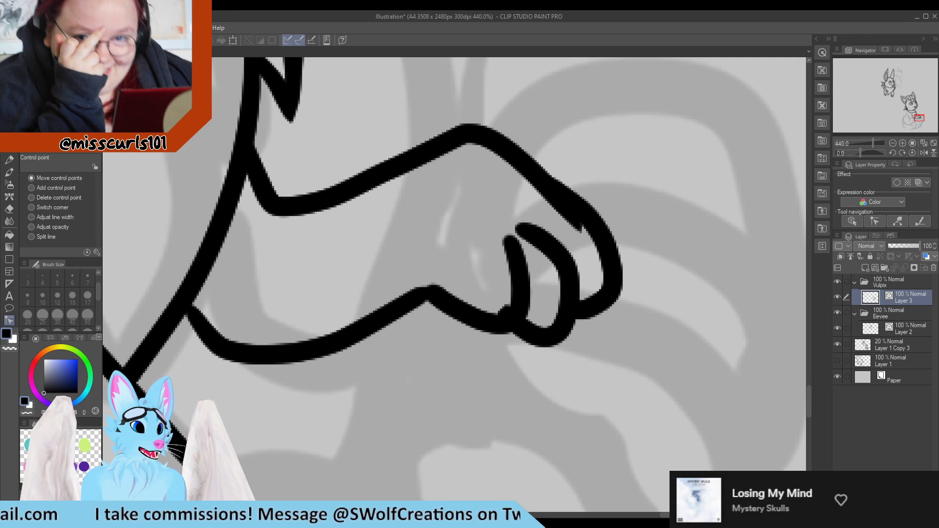
{"action": "left_click", "coordinate": [54, 97]}
{"action": "left_click", "coordinate": [53, 108]}
{"action": "left_click_drag", "start_coordinate": [576, 226], "coordinate": [576, 232]}
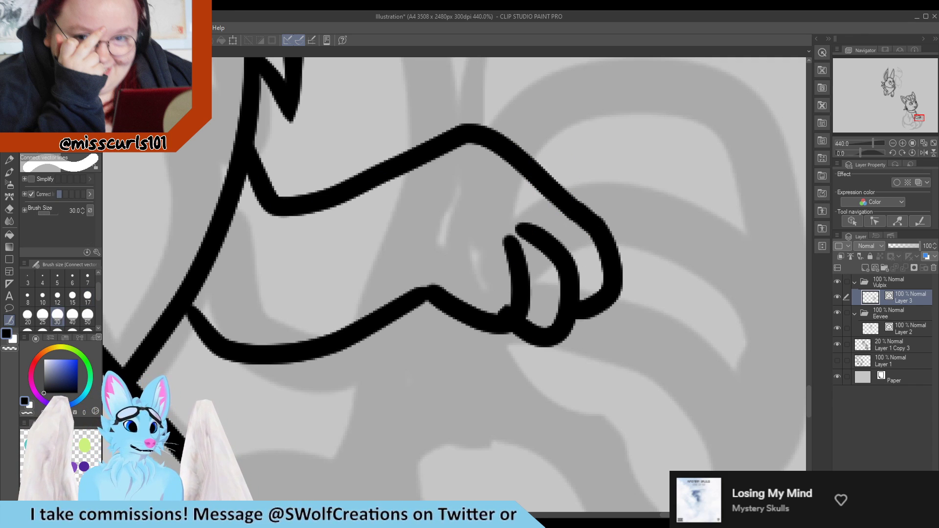
Step: Bend the raised paw's two inner toe lines into angled curves and smooth the toe tips along its lower edge
{"action": "left_click", "coordinate": [54, 85]}
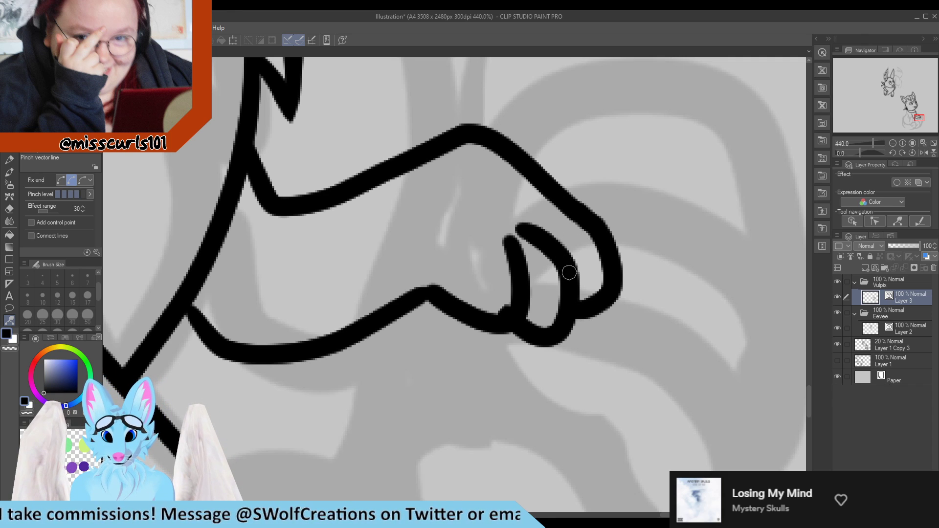
{"action": "left_click_drag", "start_coordinate": [569, 273], "coordinate": [585, 269]}
{"action": "mouse_move", "coordinate": [541, 218]}
{"action": "left_mouse_down"}
{"action": "mouse_move", "coordinate": [523, 211]}
{"action": "mouse_move", "coordinate": [546, 244]}
{"action": "left_mouse_up"}
{"action": "left_click_drag", "start_coordinate": [577, 282], "coordinate": [570, 280]}
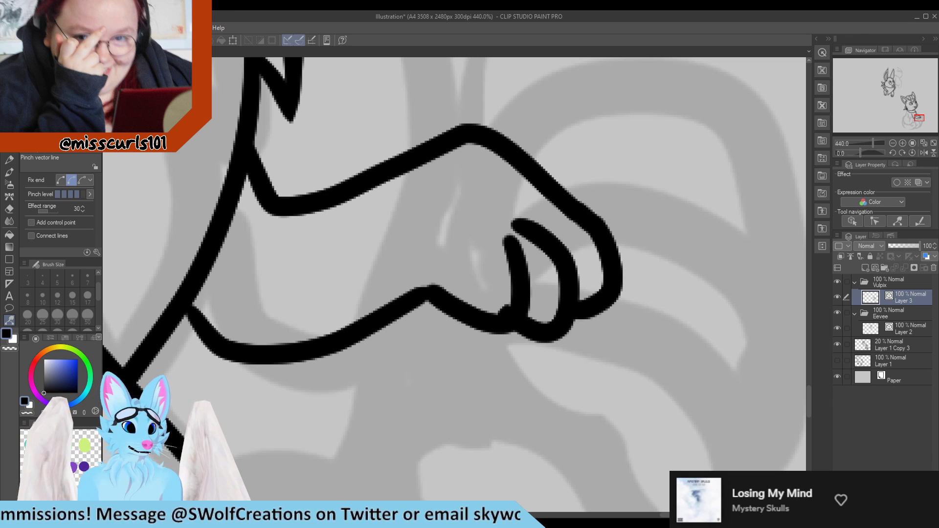
{"action": "left_click", "coordinate": [54, 74]}
{"action": "mouse_move", "coordinate": [553, 242]}
{"action": "left_mouse_down"}
{"action": "mouse_move", "coordinate": [547, 251]}
{"action": "mouse_move", "coordinate": [518, 218]}
{"action": "mouse_move", "coordinate": [505, 245]}
{"action": "mouse_move", "coordinate": [482, 236]}
{"action": "mouse_move", "coordinate": [517, 265]}
{"action": "mouse_move", "coordinate": [539, 304]}
{"action": "mouse_move", "coordinate": [533, 296]}
{"action": "left_mouse_up"}
{"action": "left_click", "coordinate": [58, 84]}
{"action": "mouse_move", "coordinate": [568, 289]}
{"action": "left_mouse_down"}
{"action": "mouse_move", "coordinate": [578, 281]}
{"action": "mouse_move", "coordinate": [543, 303]}
{"action": "mouse_move", "coordinate": [503, 299]}
{"action": "mouse_move", "coordinate": [514, 296]}
{"action": "left_mouse_up"}
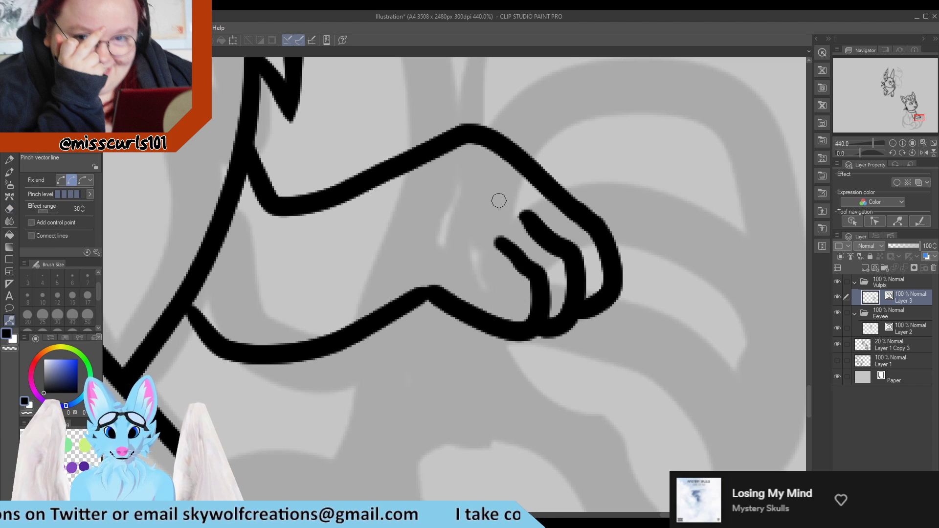
Step: Erase the leftover overlap between the raised paw's toe tips and nudge the outer toe's contour outward with Pinch vector line
{"action": "scroll", "coordinate": [466, 184], "scroll_direction": "down", "scroll_amount": 8}
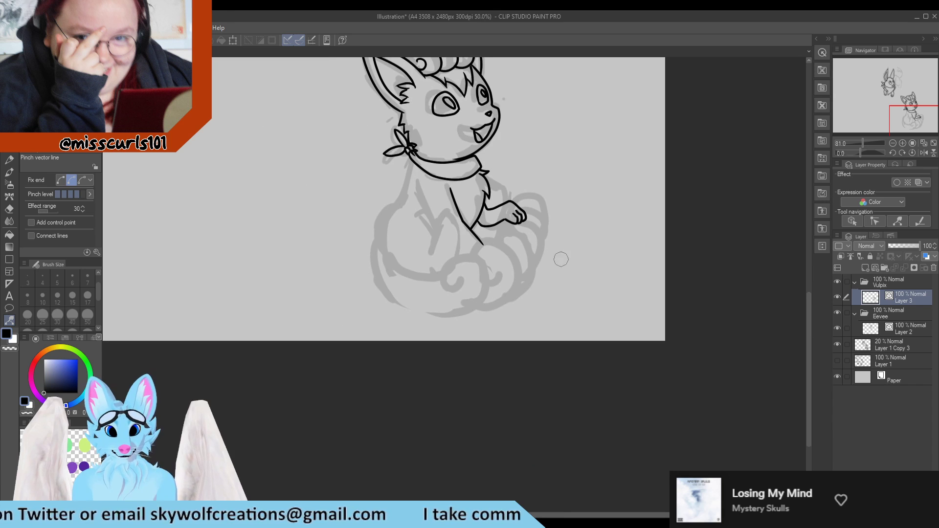
{"action": "scroll", "coordinate": [509, 186], "scroll_direction": "up", "scroll_amount": 7}
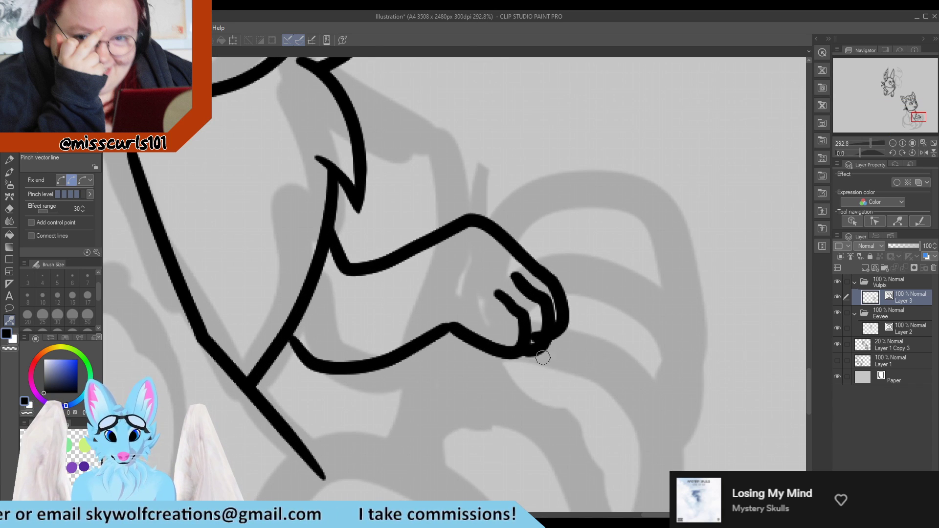
{"action": "key", "text": "e"}
{"action": "left_click", "coordinate": [535, 337]}
{"action": "key", "text": "y"}
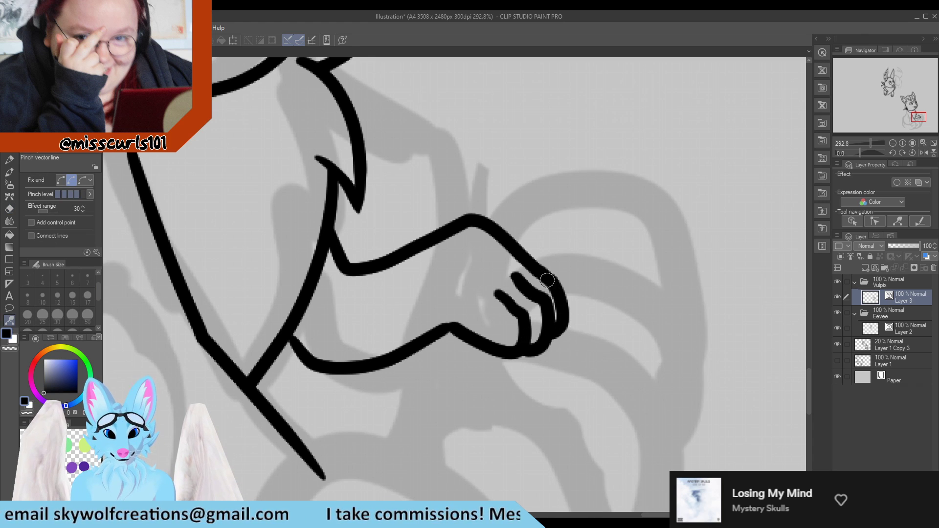
{"action": "left_click_drag", "start_coordinate": [541, 272], "coordinate": [544, 269]}
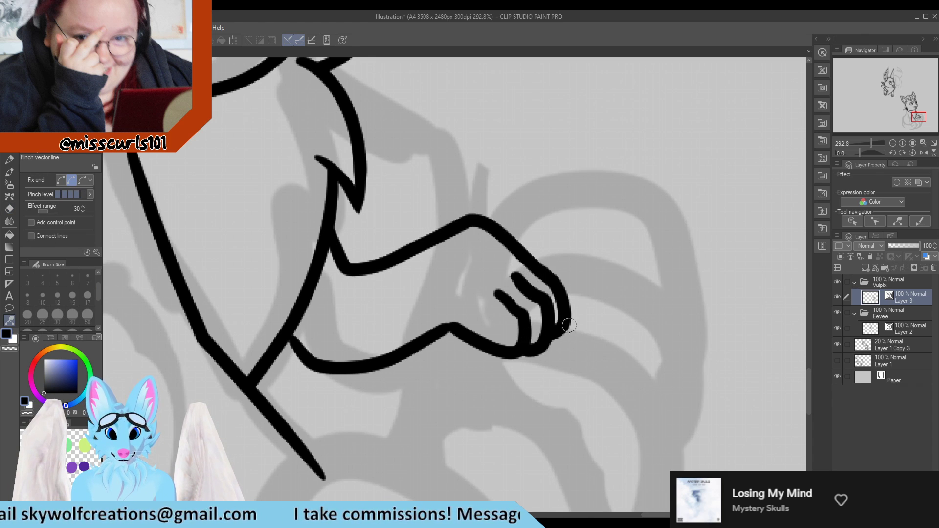
{"action": "scroll", "coordinate": [465, 173], "scroll_direction": "down", "scroll_amount": 10}
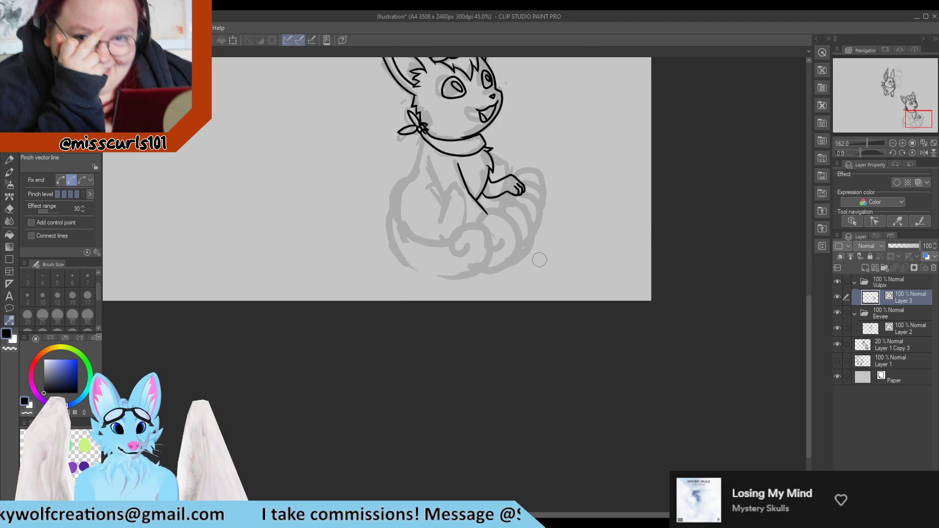
{"action": "scroll", "coordinate": [468, 254], "scroll_direction": "up", "scroll_amount": 3}
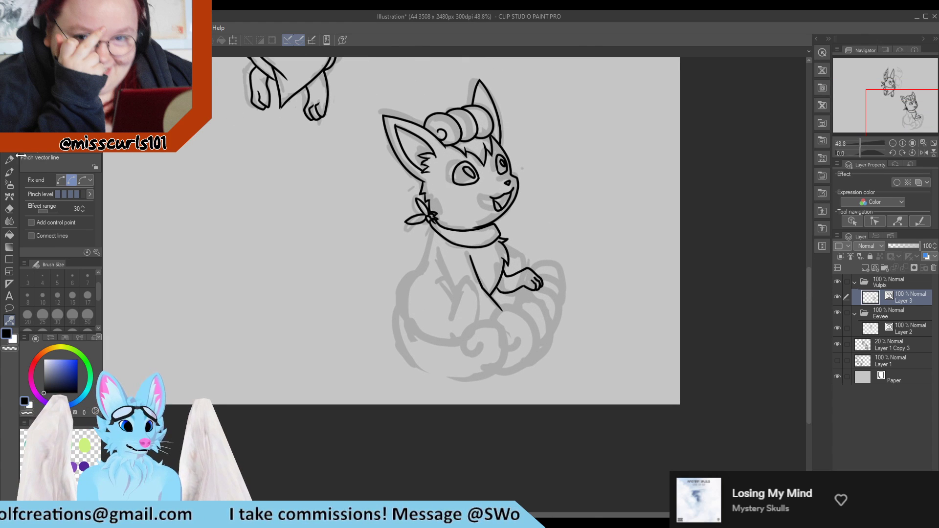
Step: Ink the rounded rear outline of the Vulpix's haunch with the G-pen, following the sketch
{"action": "left_click", "coordinate": [10, 158]}
{"action": "scroll", "coordinate": [400, 280], "scroll_direction": "up", "scroll_amount": 3}
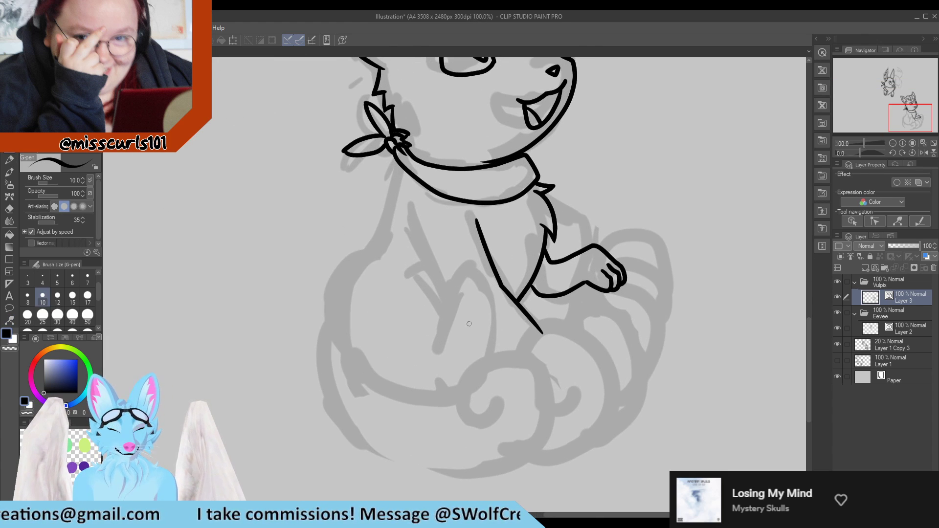
{"action": "scroll", "coordinate": [400, 280], "scroll_direction": "up", "scroll_amount": 2}
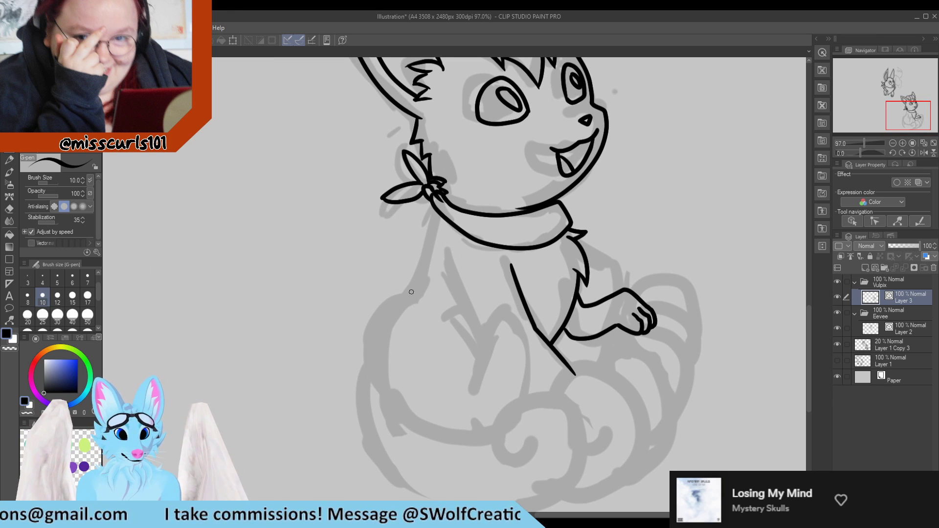
{"action": "mouse_move", "coordinate": [421, 303]}
{"action": "left_mouse_down"}
{"action": "mouse_move", "coordinate": [396, 307]}
{"action": "mouse_move", "coordinate": [382, 350]}
{"action": "mouse_move", "coordinate": [382, 375]}
{"action": "mouse_move", "coordinate": [417, 419]}
{"action": "left_mouse_up"}
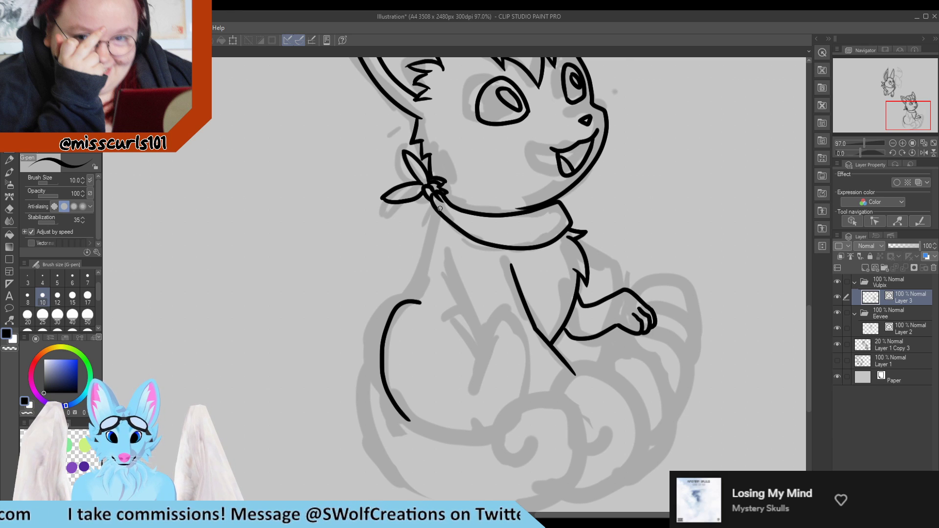
Step: Ink the Vulpix's back line from the bandana knot down to the top of the haunch outline
{"action": "left_click_drag", "start_coordinate": [440, 208], "coordinate": [412, 320]}
{"action": "key", "text": "ctrl+z"}
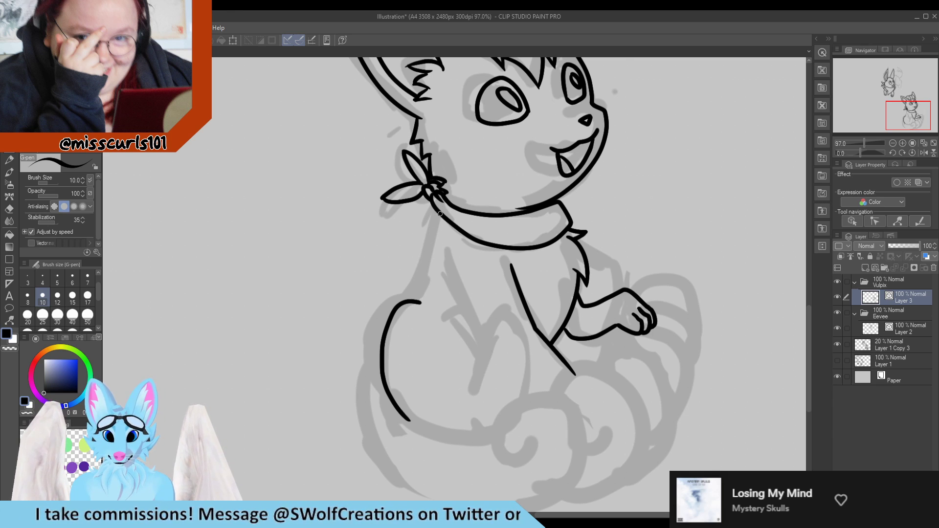
{"action": "left_click_drag", "start_coordinate": [440, 214], "coordinate": [404, 314]}
{"action": "key", "text": "e"}
{"action": "key", "text": "p"}
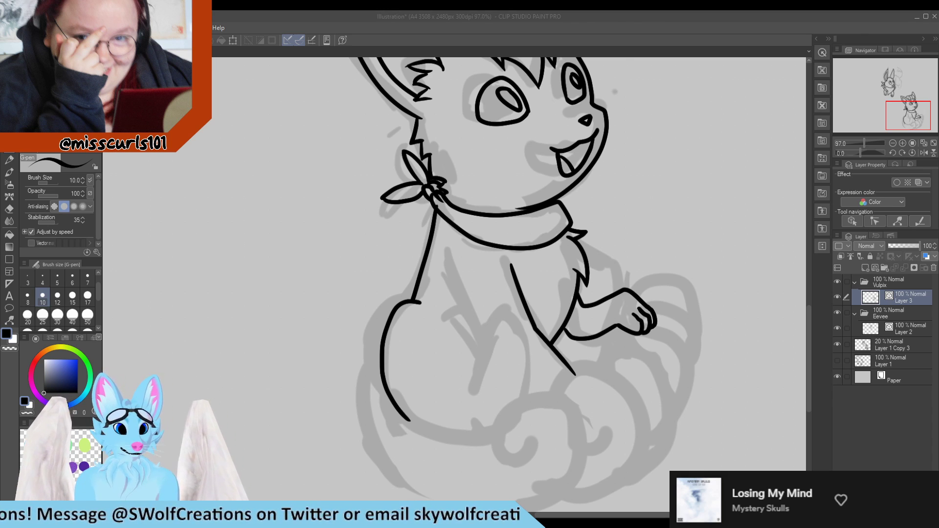
{"action": "left_click_drag", "start_coordinate": [618, 515], "coordinate": [617, 515]}
{"action": "scroll", "coordinate": [443, 280], "scroll_direction": "down", "scroll_amount": 5}
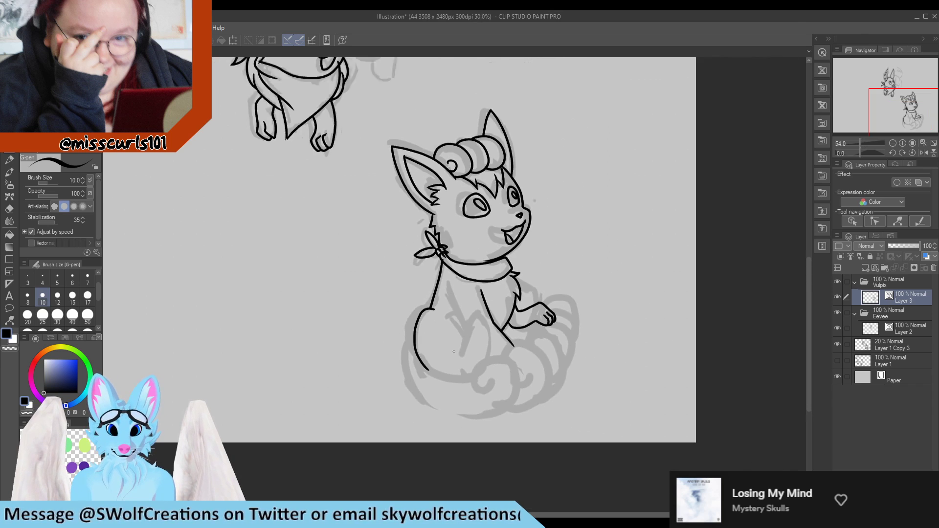
Step: Ink the front paw at the Vulpix's chest with the G-pen: both long leg sides and the rounded toe tips
{"action": "scroll", "coordinate": [445, 345], "scroll_direction": "up", "scroll_amount": 3}
{"action": "scroll", "coordinate": [445, 345], "scroll_direction": "up", "scroll_amount": 2}
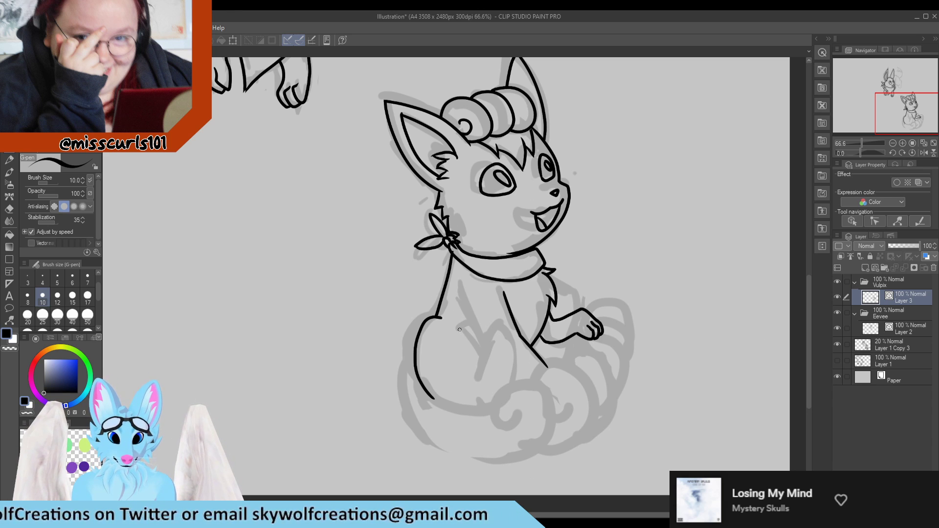
{"action": "mouse_move", "coordinate": [464, 331]}
{"action": "left_mouse_down"}
{"action": "mouse_move", "coordinate": [482, 372]}
{"action": "mouse_move", "coordinate": [484, 343]}
{"action": "left_mouse_up"}
{"action": "key", "text": "ctrl+z"}
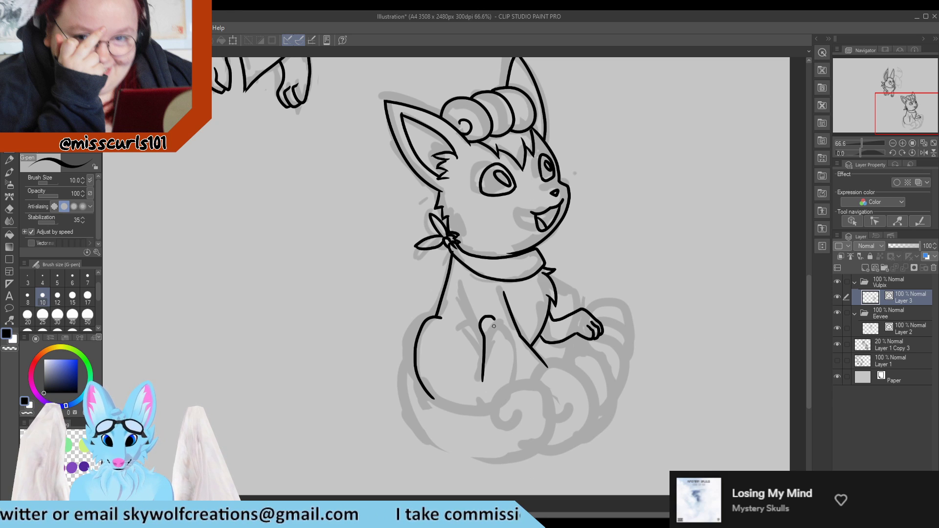
{"action": "left_click_drag", "start_coordinate": [496, 312], "coordinate": [516, 366]}
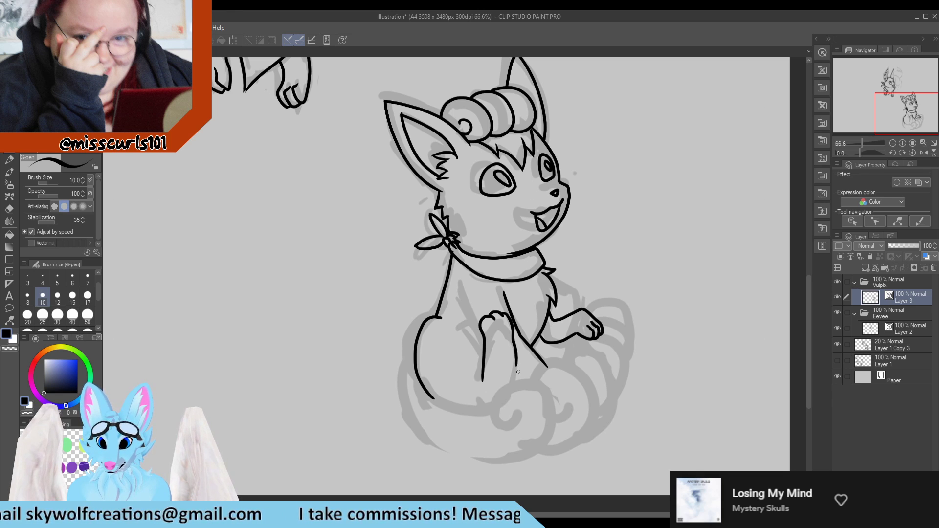
{"action": "key", "text": "ctrl+z"}
{"action": "key", "text": "ctrl+z"}
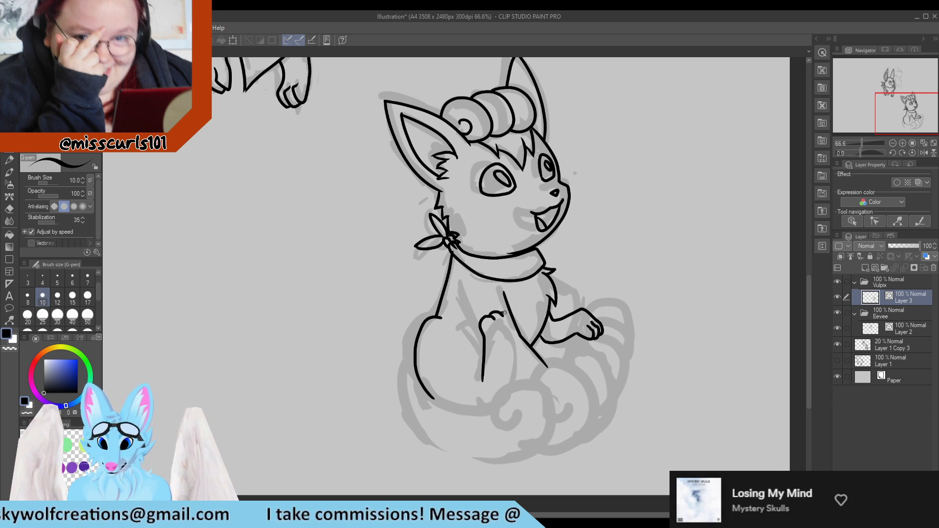
{"action": "left_click_drag", "start_coordinate": [504, 313], "coordinate": [513, 399]}
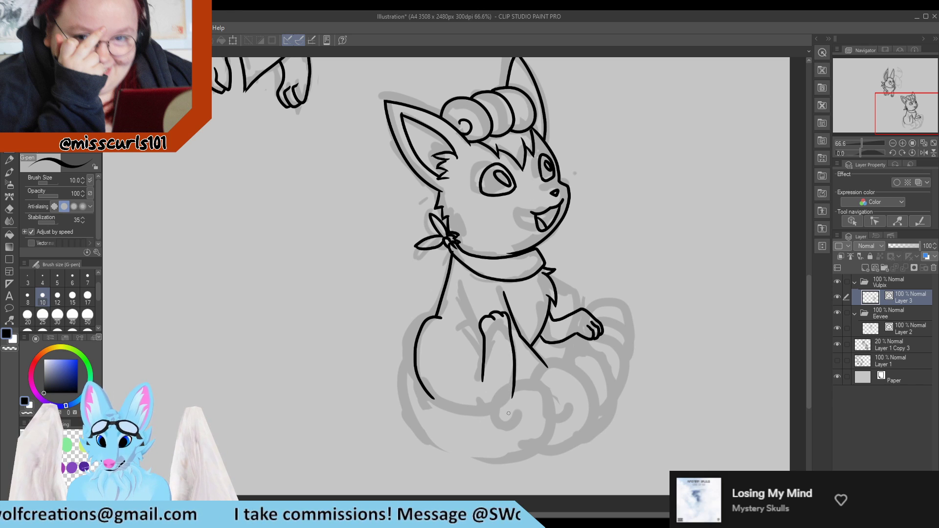
Step: Ink the chest line running down to the upright paw and draw its small toe pads and round main pad
{"action": "left_click_drag", "start_coordinate": [459, 290], "coordinate": [481, 332]}
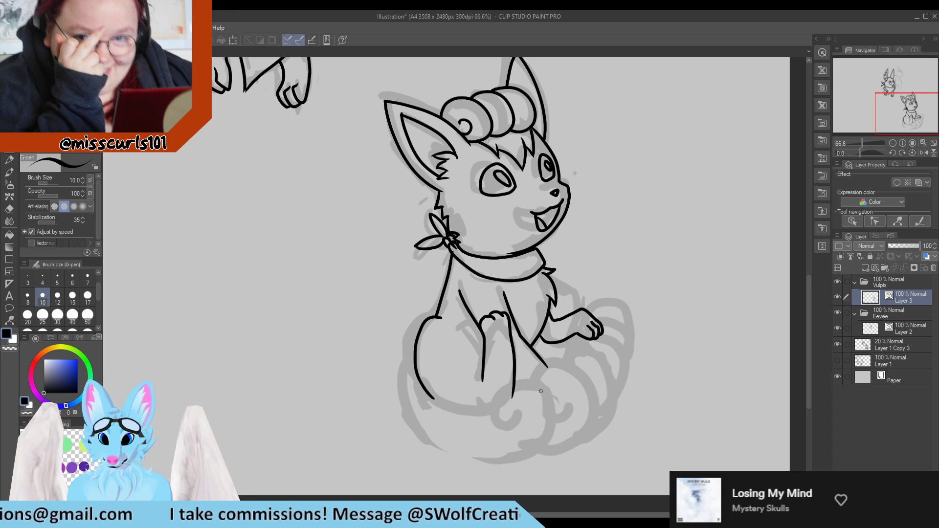
{"action": "mouse_move", "coordinate": [492, 318]}
{"action": "left_mouse_down"}
{"action": "mouse_move", "coordinate": [489, 332]}
{"action": "mouse_move", "coordinate": [494, 322]}
{"action": "mouse_move", "coordinate": [501, 327]}
{"action": "left_mouse_up"}
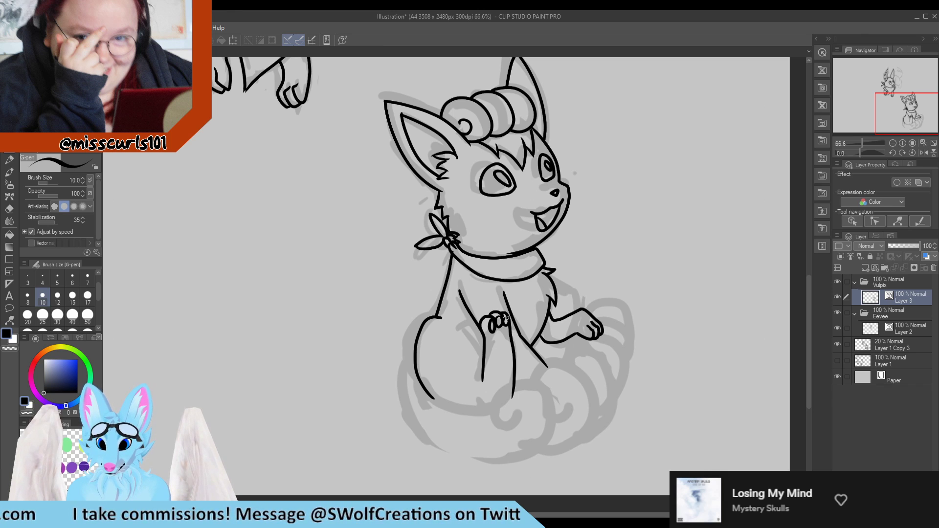
{"action": "mouse_move", "coordinate": [501, 330]}
{"action": "left_mouse_down"}
{"action": "mouse_move", "coordinate": [495, 342]}
{"action": "mouse_move", "coordinate": [509, 332]}
{"action": "left_mouse_up"}
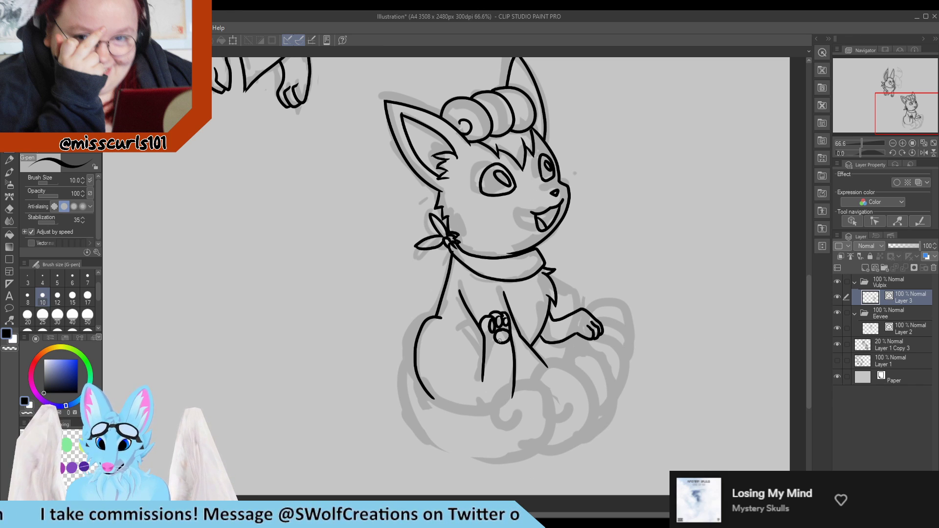
{"action": "scroll", "coordinate": [523, 357], "scroll_direction": "down", "scroll_amount": 5}
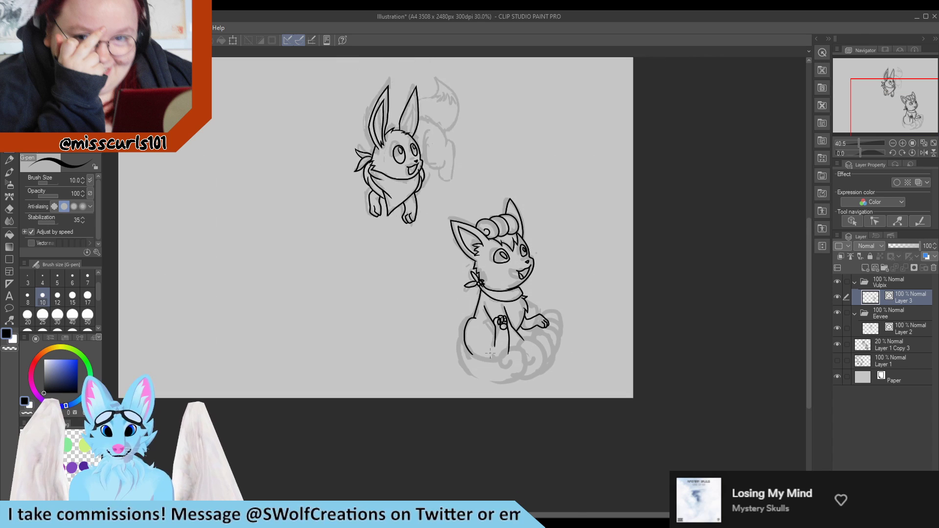
Step: Ink the large front tail with its spiral tip and the haunch's lower edge, erasing the tail overlap inside the haunch
{"action": "scroll", "coordinate": [483, 361], "scroll_direction": "up", "scroll_amount": 6}
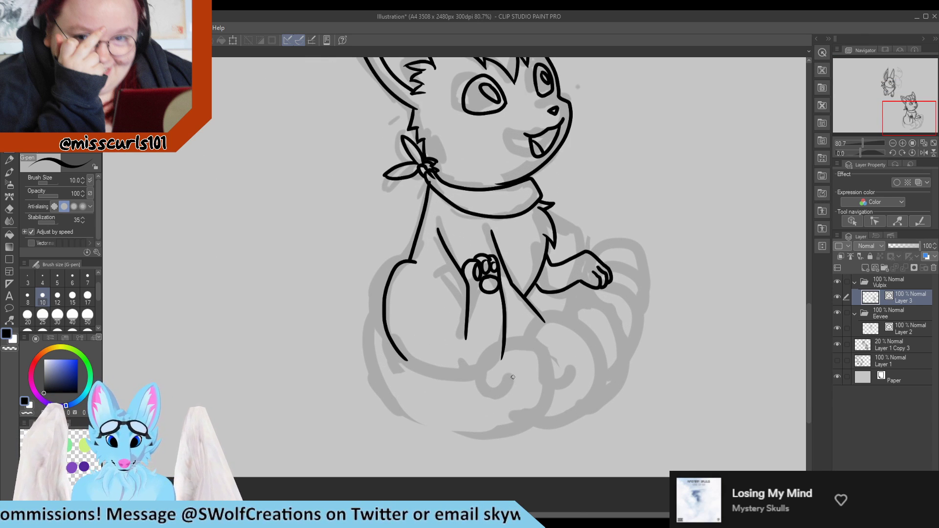
{"action": "mouse_move", "coordinate": [513, 376]}
{"action": "left_mouse_down"}
{"action": "mouse_move", "coordinate": [483, 376]}
{"action": "mouse_move", "coordinate": [484, 350]}
{"action": "mouse_move", "coordinate": [506, 338]}
{"action": "mouse_move", "coordinate": [529, 343]}
{"action": "mouse_move", "coordinate": [543, 374]}
{"action": "mouse_move", "coordinate": [539, 408]}
{"action": "mouse_move", "coordinate": [508, 430]}
{"action": "mouse_move", "coordinate": [429, 433]}
{"action": "mouse_move", "coordinate": [380, 410]}
{"action": "mouse_move", "coordinate": [361, 361]}
{"action": "mouse_move", "coordinate": [370, 315]}
{"action": "mouse_move", "coordinate": [401, 292]}
{"action": "left_mouse_up"}
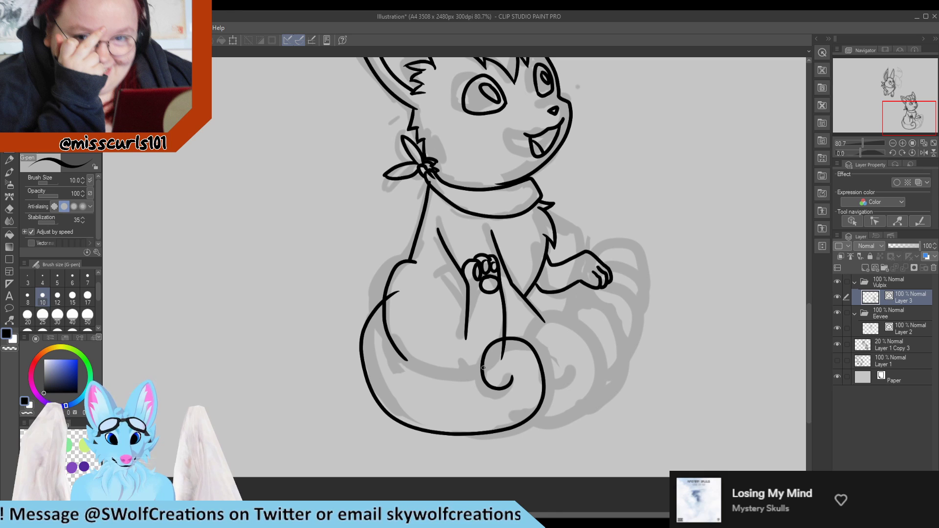
{"action": "mouse_move", "coordinate": [483, 368]}
{"action": "left_mouse_down"}
{"action": "mouse_move", "coordinate": [444, 375]}
{"action": "mouse_move", "coordinate": [389, 343]}
{"action": "left_mouse_up"}
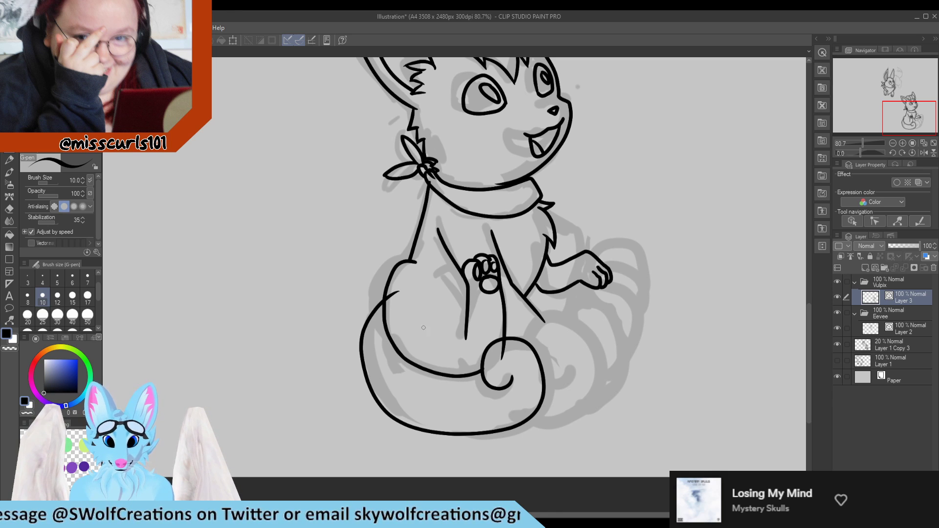
{"action": "key", "text": "e"}
{"action": "left_click_drag", "start_coordinate": [403, 292], "coordinate": [390, 297]}
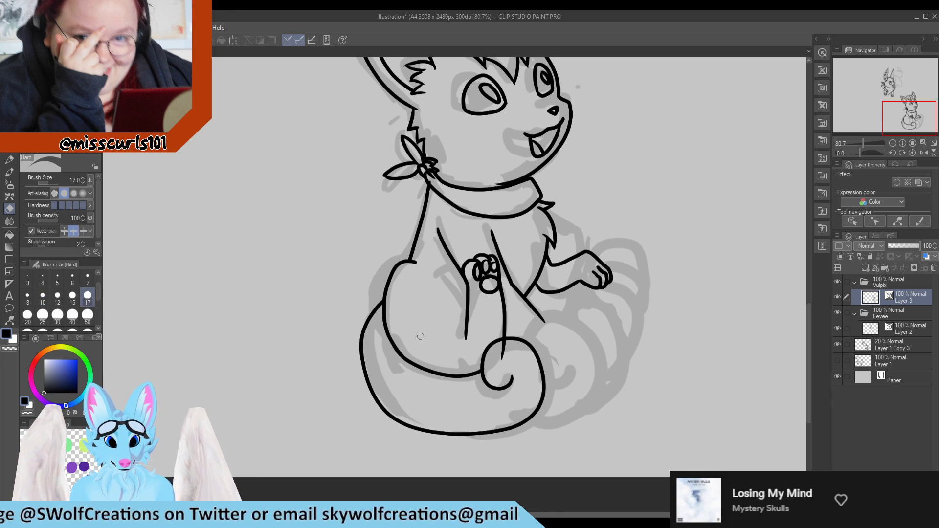
Step: Ink the second tail curl with its inner swirl behind the front tail and erase the ends overlapping the front curl
{"action": "key", "text": "p"}
{"action": "mouse_move", "coordinate": [521, 341]}
{"action": "left_mouse_down"}
{"action": "mouse_move", "coordinate": [563, 319]}
{"action": "mouse_move", "coordinate": [601, 363]}
{"action": "mouse_move", "coordinate": [586, 415]}
{"action": "mouse_move", "coordinate": [540, 428]}
{"action": "mouse_move", "coordinate": [508, 415]}
{"action": "left_mouse_up"}
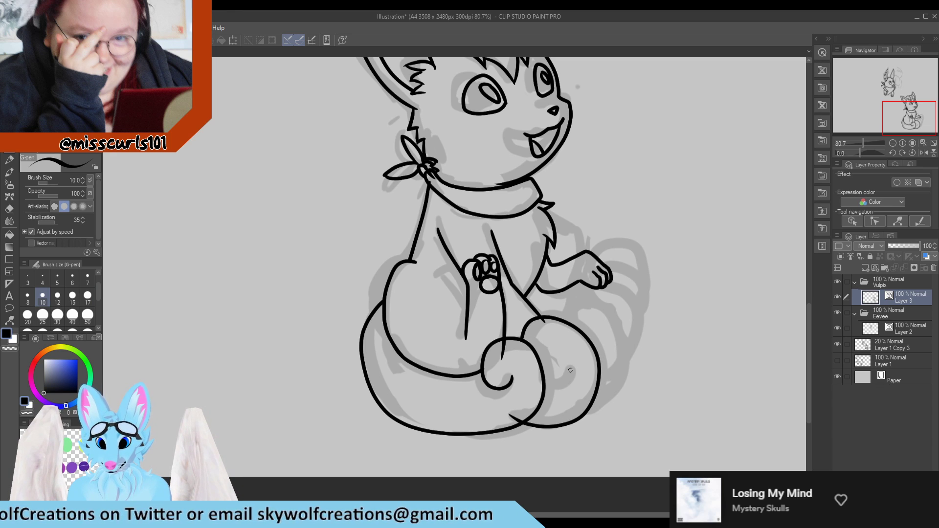
{"action": "mouse_move", "coordinate": [570, 370]}
{"action": "left_mouse_down"}
{"action": "mouse_move", "coordinate": [548, 390]}
{"action": "mouse_move", "coordinate": [531, 377]}
{"action": "left_mouse_up"}
{"action": "key", "text": "e"}
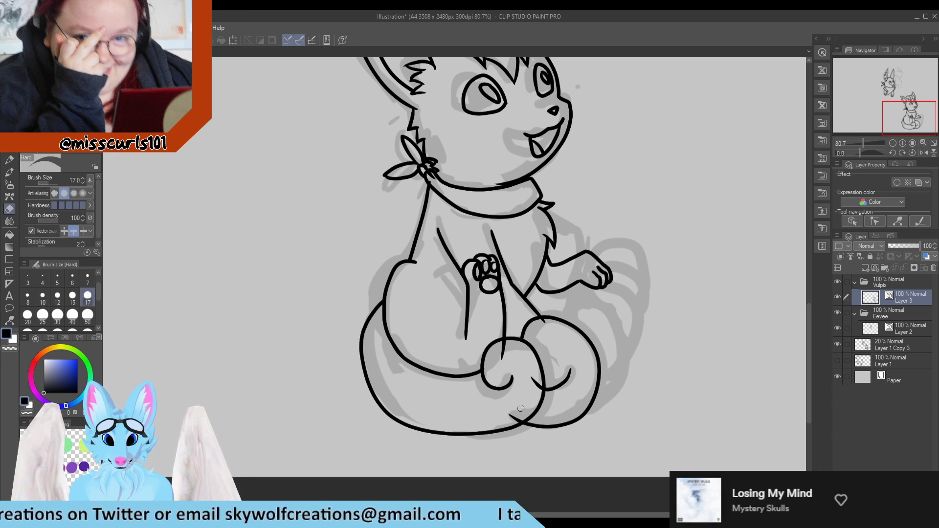
{"action": "left_click_drag", "start_coordinate": [522, 408], "coordinate": [513, 417]}
{"action": "left_click_drag", "start_coordinate": [534, 382], "coordinate": [527, 388]}
{"action": "key", "text": "p"}
Step: Ink the third tail curl as a rounded arc behind the second one
{"action": "scroll", "coordinate": [560, 353], "scroll_direction": "down", "scroll_amount": 3}
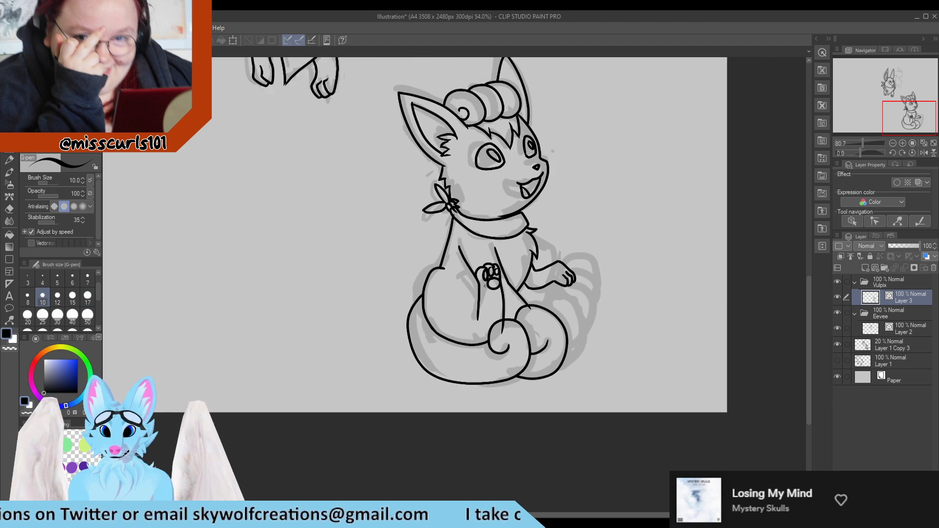
{"action": "scroll", "coordinate": [595, 235], "scroll_direction": "up", "scroll_amount": 2}
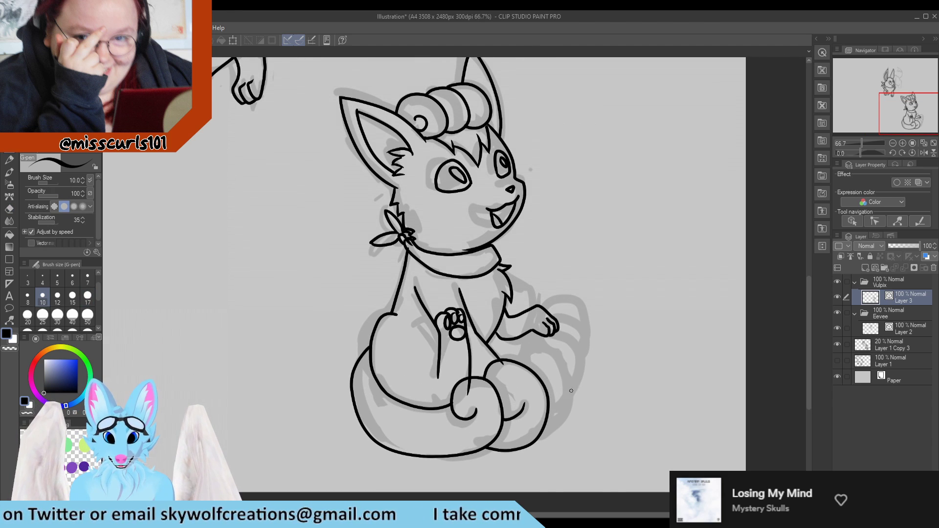
{"action": "mouse_move", "coordinate": [514, 363]}
{"action": "left_mouse_down"}
{"action": "mouse_move", "coordinate": [538, 344]}
{"action": "mouse_move", "coordinate": [565, 363]}
{"action": "mouse_move", "coordinate": [569, 408]}
{"action": "mouse_move", "coordinate": [532, 423]}
{"action": "left_mouse_up"}
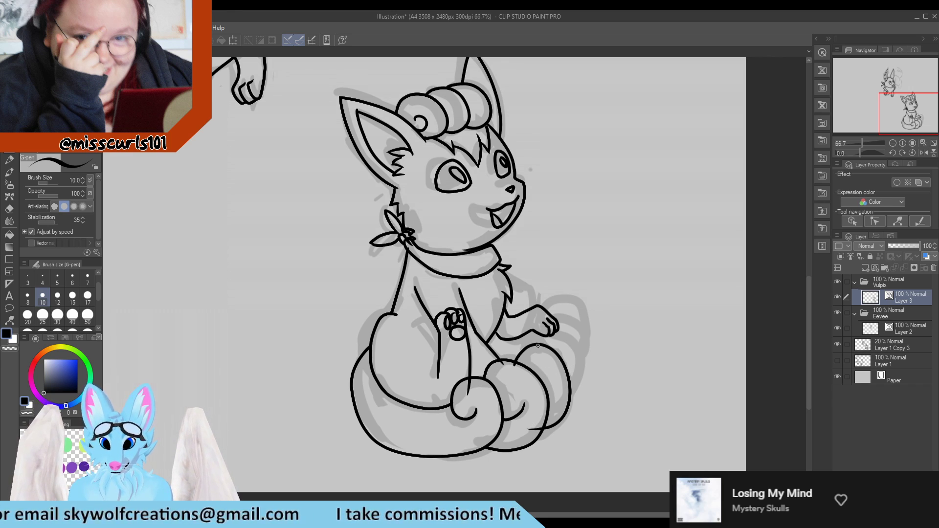
{"action": "left_click_drag", "start_coordinate": [538, 345], "coordinate": [546, 337]}
{"action": "key", "text": "ctrl+z"}
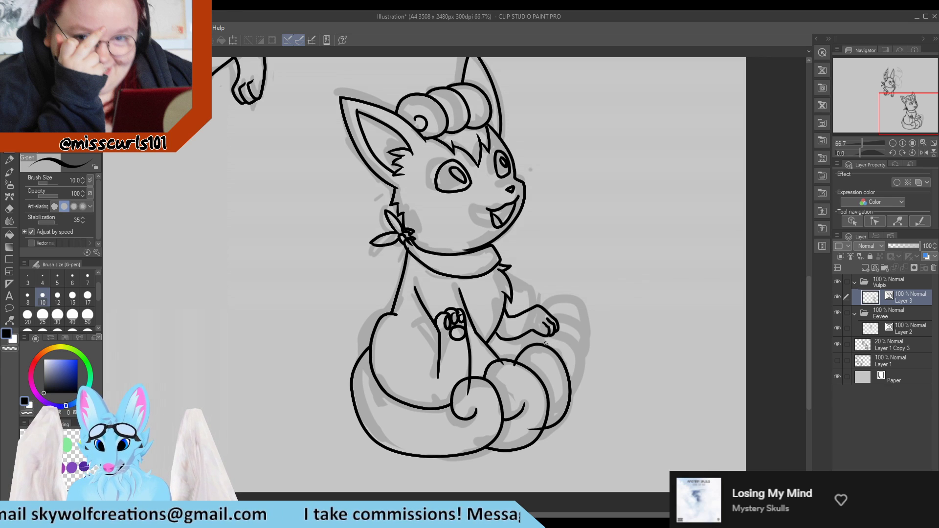
{"action": "mouse_move", "coordinate": [546, 337]}
{"action": "left_mouse_down"}
{"action": "mouse_move", "coordinate": [568, 353]}
{"action": "mouse_move", "coordinate": [562, 401]}
{"action": "mouse_move", "coordinate": [578, 344]}
{"action": "mouse_move", "coordinate": [555, 333]}
{"action": "mouse_move", "coordinate": [555, 319]}
{"action": "mouse_move", "coordinate": [577, 339]}
{"action": "mouse_move", "coordinate": [579, 371]}
{"action": "left_mouse_up"}
{"action": "key", "text": "ctrl+z"}
{"action": "key", "text": "ctrl+z"}
{"action": "key", "text": "ctrl+z"}
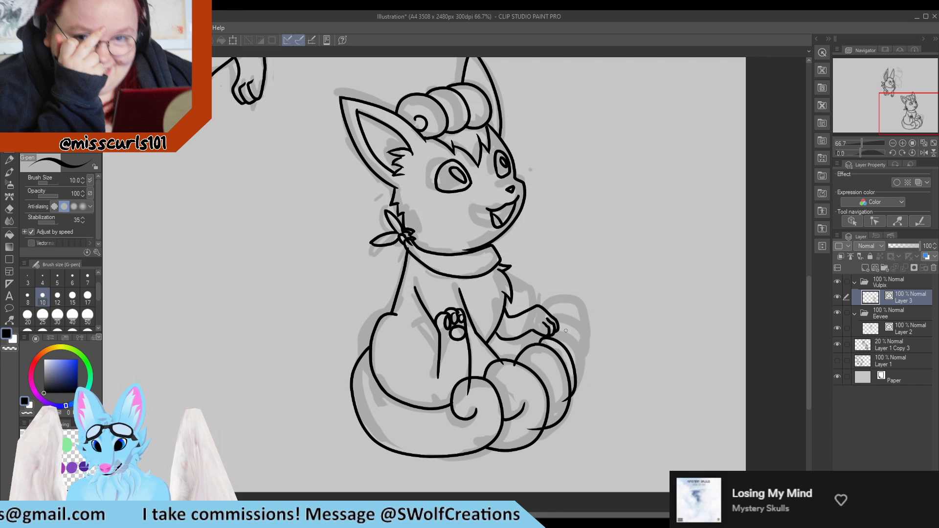
{"action": "key", "text": "ctrl+z"}
{"action": "key", "text": "ctrl+z"}
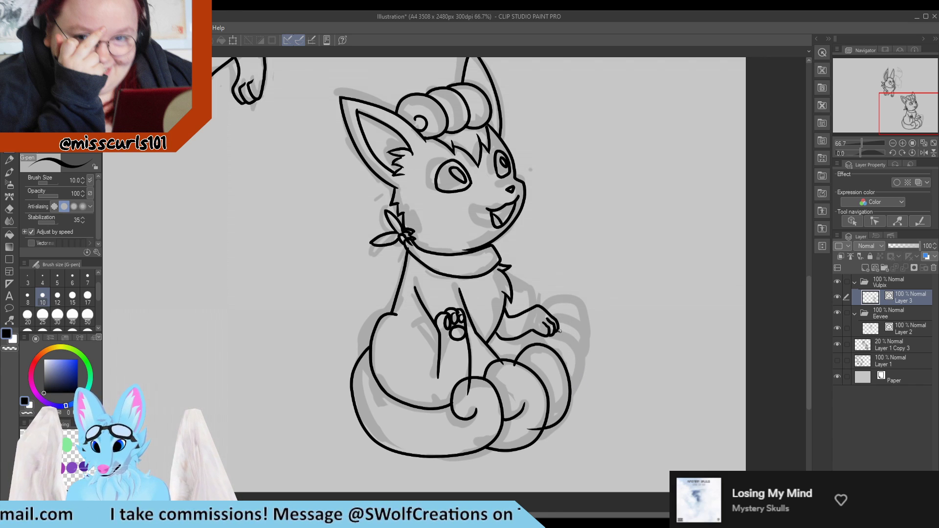
Step: Ink the three remaining tail curls up behind the raised paw and erase the overlap between them
{"action": "mouse_move", "coordinate": [560, 331]}
{"action": "left_mouse_down"}
{"action": "mouse_move", "coordinate": [576, 342]}
{"action": "mouse_move", "coordinate": [583, 367]}
{"action": "mouse_move", "coordinate": [556, 392]}
{"action": "left_mouse_up"}
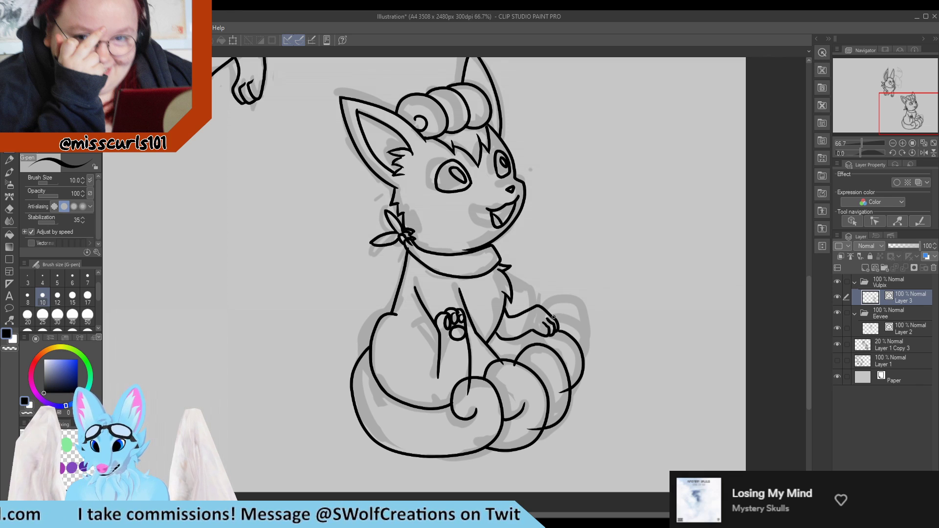
{"action": "mouse_move", "coordinate": [552, 315]}
{"action": "left_mouse_down"}
{"action": "mouse_move", "coordinate": [578, 328]}
{"action": "mouse_move", "coordinate": [583, 359]}
{"action": "left_mouse_up"}
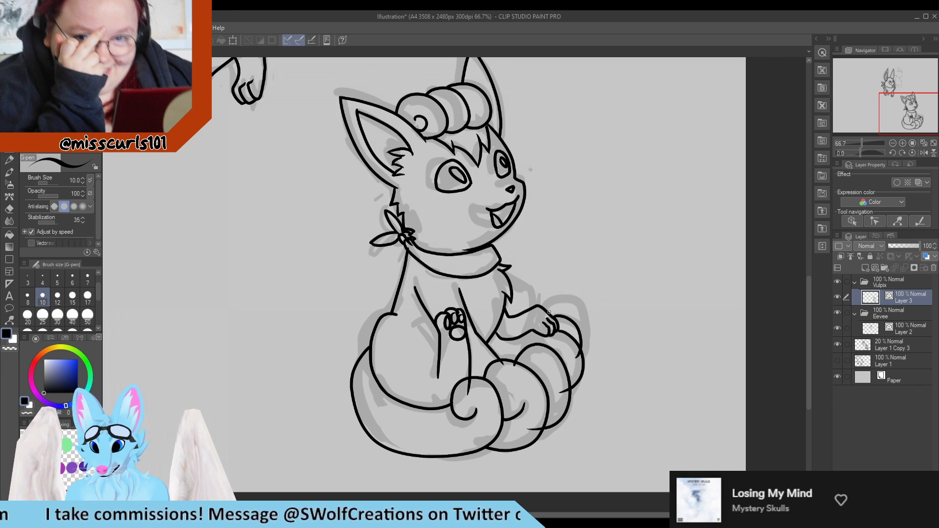
{"action": "mouse_move", "coordinate": [547, 309]}
{"action": "left_mouse_down"}
{"action": "mouse_move", "coordinate": [570, 307]}
{"action": "mouse_move", "coordinate": [574, 353]}
{"action": "left_mouse_up"}
{"action": "key", "text": "e"}
{"action": "left_click", "coordinate": [572, 329]}
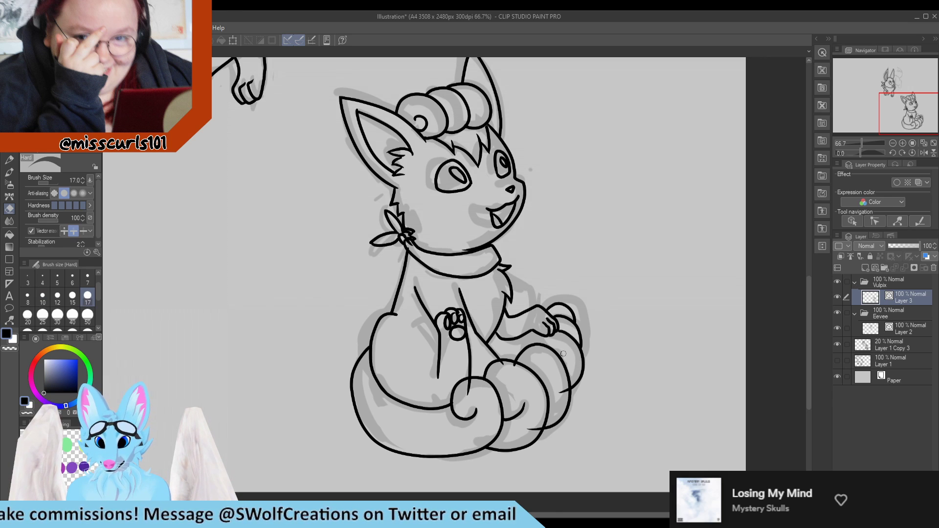
{"action": "key", "text": "p"}
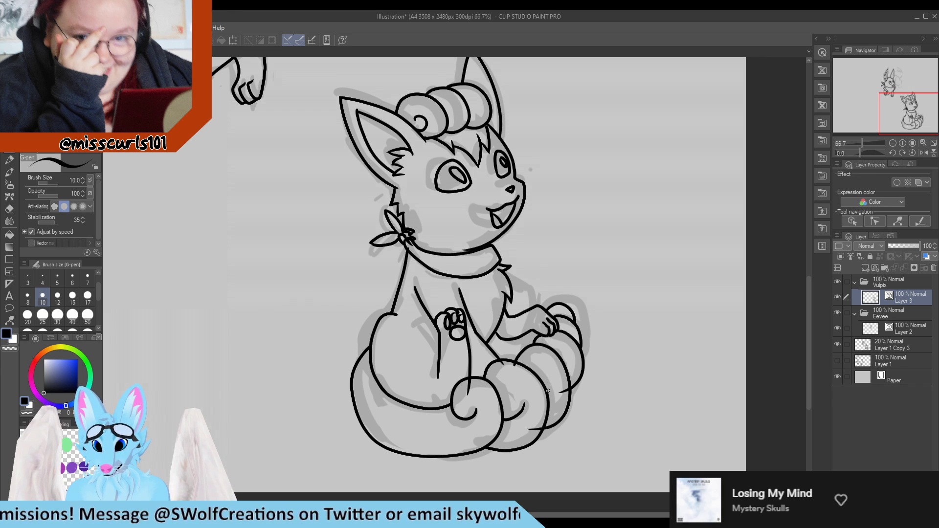
Step: Erase the overlapping lower ends of the rear tail curls and ink their inner swirl lines
{"action": "key", "text": "e"}
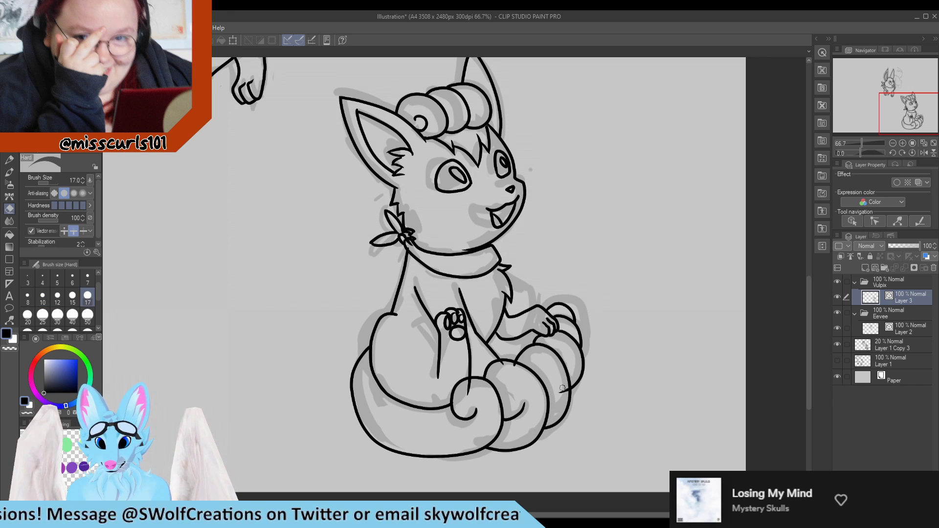
{"action": "key", "text": "p"}
{"action": "mouse_move", "coordinate": [565, 352]}
{"action": "left_mouse_down"}
{"action": "mouse_move", "coordinate": [560, 391]}
{"action": "mouse_move", "coordinate": [542, 403]}
{"action": "left_mouse_up"}
{"action": "key", "text": "e"}
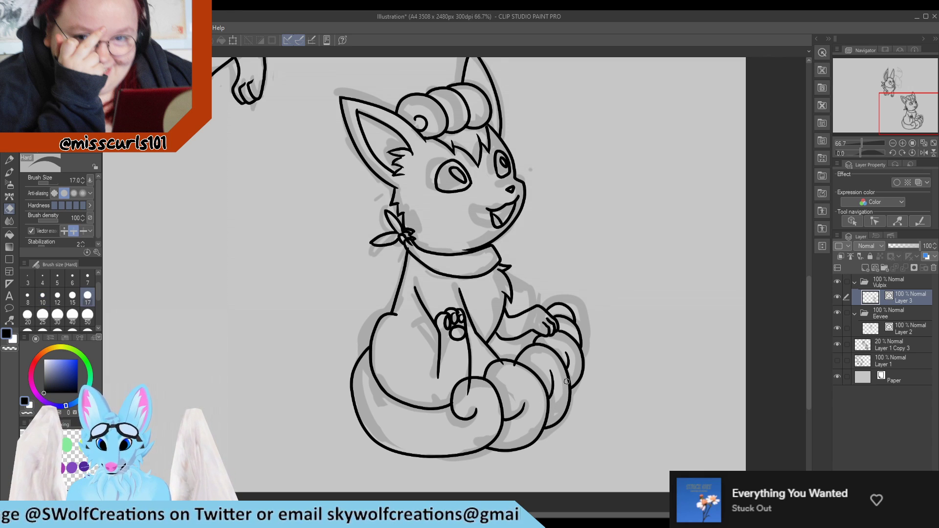
{"action": "key", "text": "p"}
Step: Check the inked Vulpix body and tails up close and within the whole illustration
{"action": "scroll", "coordinate": [472, 298], "scroll_direction": "down", "scroll_amount": 3}
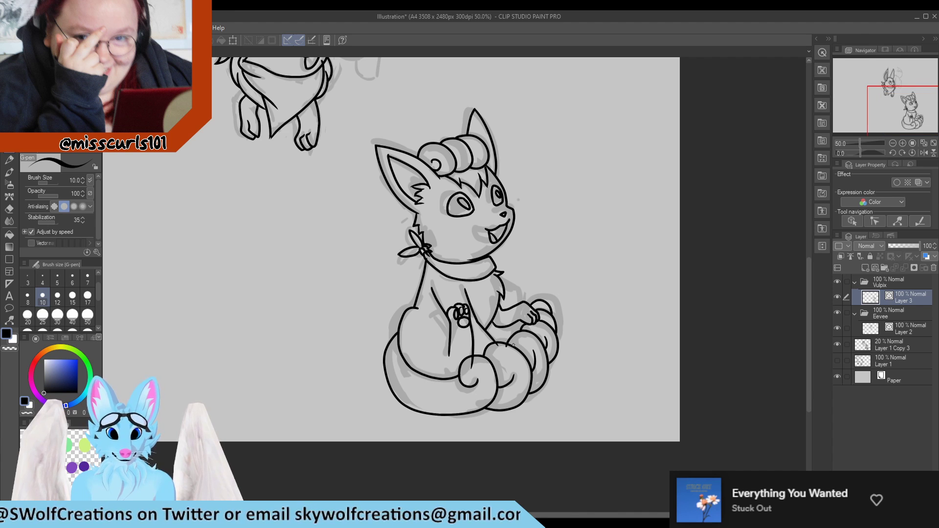
{"action": "scroll", "coordinate": [494, 346], "scroll_direction": "up", "scroll_amount": 4}
{"action": "scroll", "coordinate": [518, 357], "scroll_direction": "down", "scroll_amount": 2}
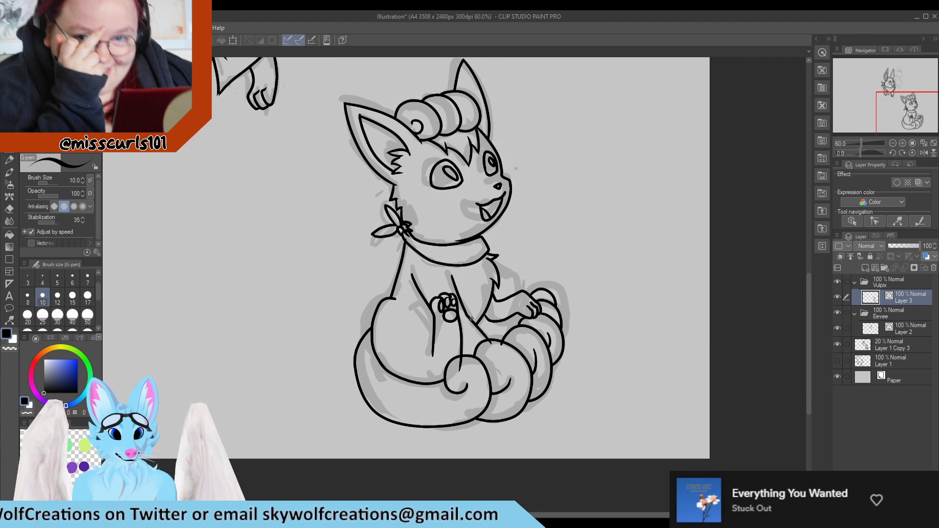
{"action": "scroll", "coordinate": [473, 336], "scroll_direction": "down", "scroll_amount": 3}
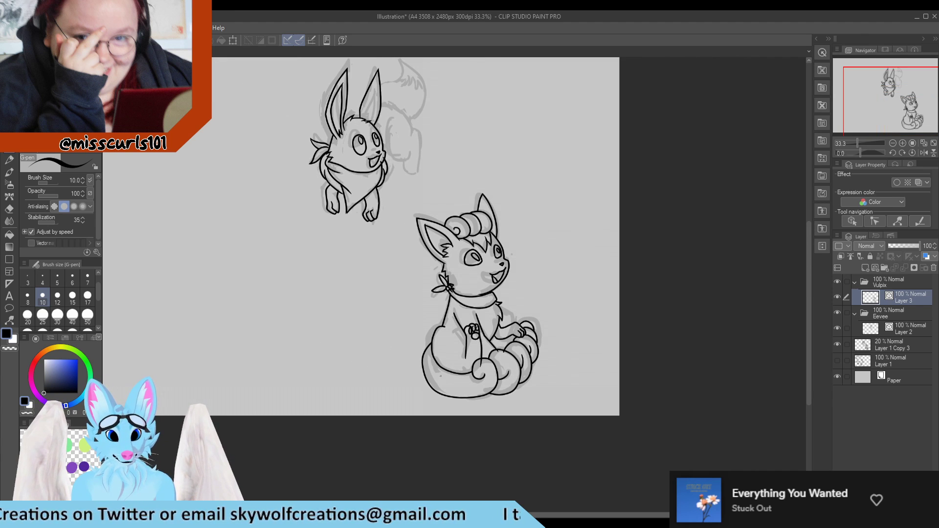
{"action": "scroll", "coordinate": [441, 376], "scroll_direction": "up", "scroll_amount": 5}
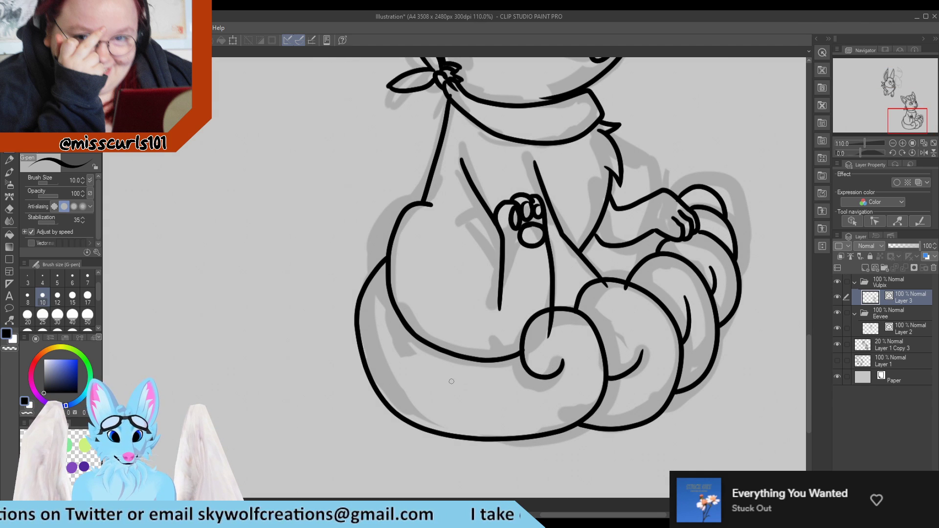
{"action": "scroll", "coordinate": [390, 342], "scroll_direction": "down", "scroll_amount": 2}
{"action": "scroll", "coordinate": [436, 355], "scroll_direction": "down", "scroll_amount": 4}
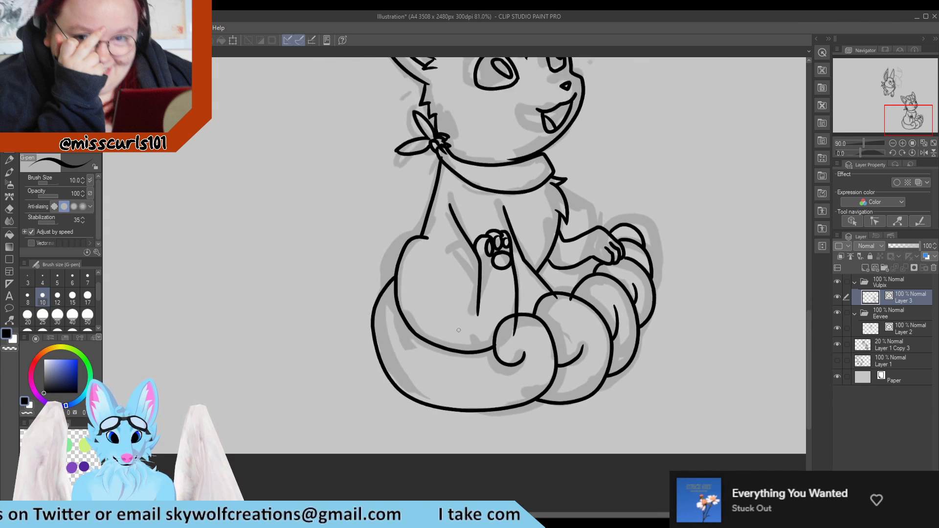
Step: Ink the curved crease line from the haunch into the upright leg's outer side and clean up its end
{"action": "scroll", "coordinate": [467, 312], "scroll_direction": "up", "scroll_amount": 4}
{"action": "scroll", "coordinate": [467, 312], "scroll_direction": "up", "scroll_amount": 1}
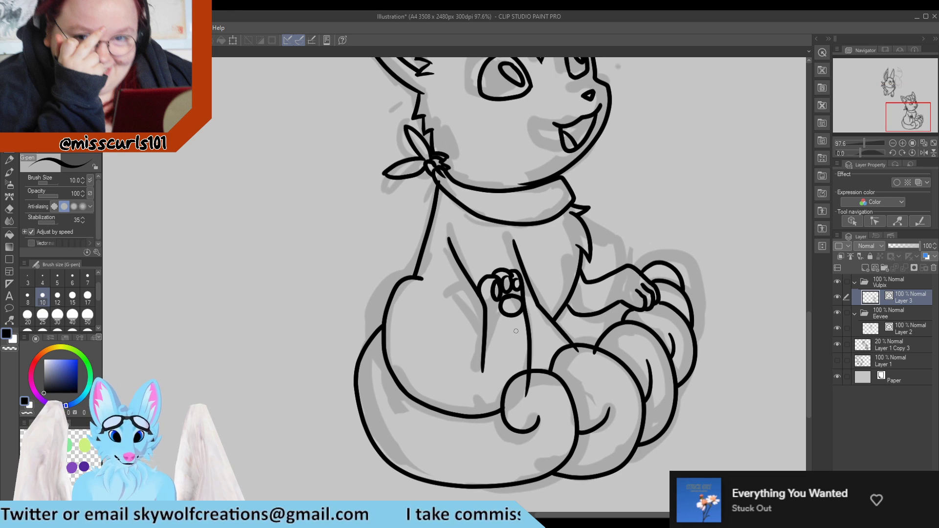
{"action": "mouse_move", "coordinate": [449, 287]}
{"action": "left_mouse_down"}
{"action": "mouse_move", "coordinate": [495, 327]}
{"action": "mouse_move", "coordinate": [515, 370]}
{"action": "mouse_move", "coordinate": [448, 288]}
{"action": "mouse_move", "coordinate": [488, 356]}
{"action": "left_mouse_up"}
{"action": "key", "text": "e"}
{"action": "key", "text": "p"}
{"action": "key", "text": "e"}
{"action": "key", "text": "p"}
{"action": "key", "text": "e"}
{"action": "key", "text": "p"}
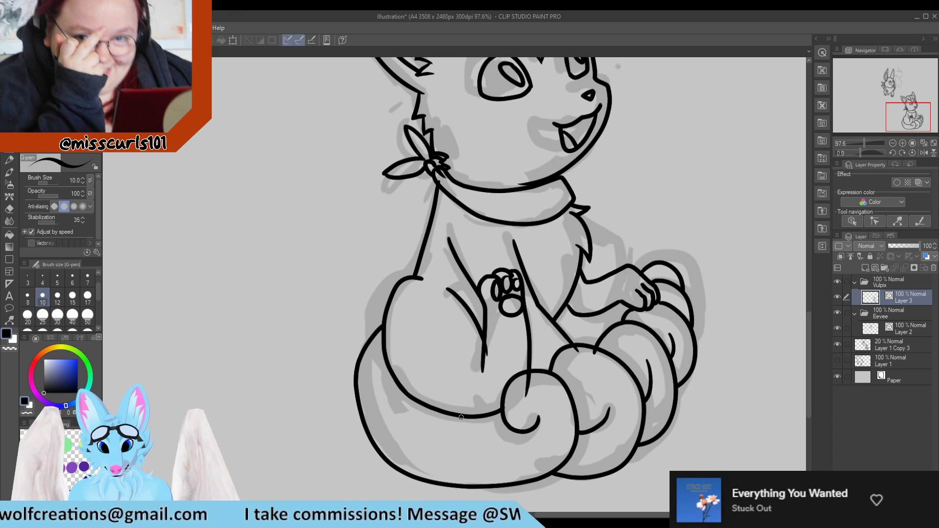
{"action": "mouse_move", "coordinate": [463, 409]}
{"action": "left_mouse_down"}
{"action": "mouse_move", "coordinate": [481, 435]}
{"action": "mouse_move", "coordinate": [464, 432]}
{"action": "left_mouse_up"}
{"action": "key", "text": "e"}
{"action": "key", "text": "p"}
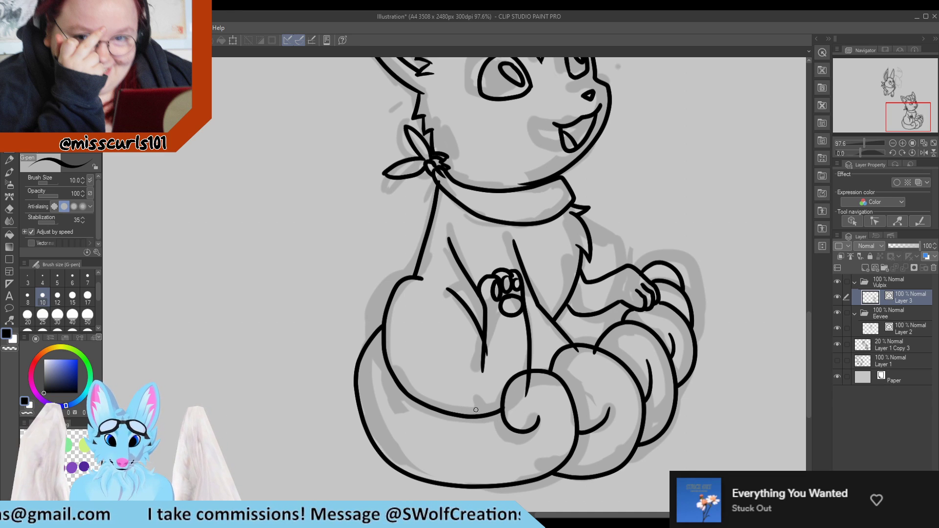
Step: Ink short crease marks along the lower edge of the Vulpix's haunch and trim the overshoot
{"action": "mouse_move", "coordinate": [475, 409]}
{"action": "left_mouse_down"}
{"action": "mouse_move", "coordinate": [487, 435]}
{"action": "mouse_move", "coordinate": [465, 428]}
{"action": "left_mouse_up"}
{"action": "key", "text": "e"}
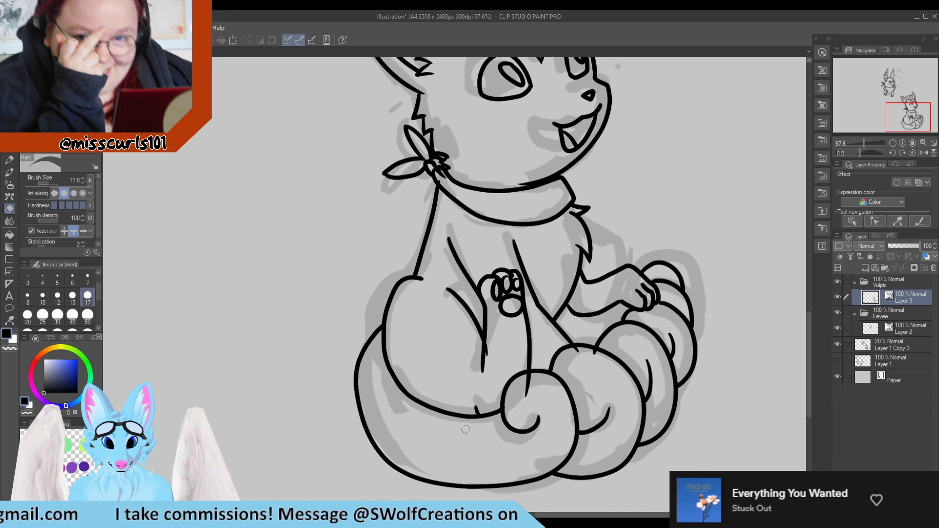
{"action": "key", "text": "p"}
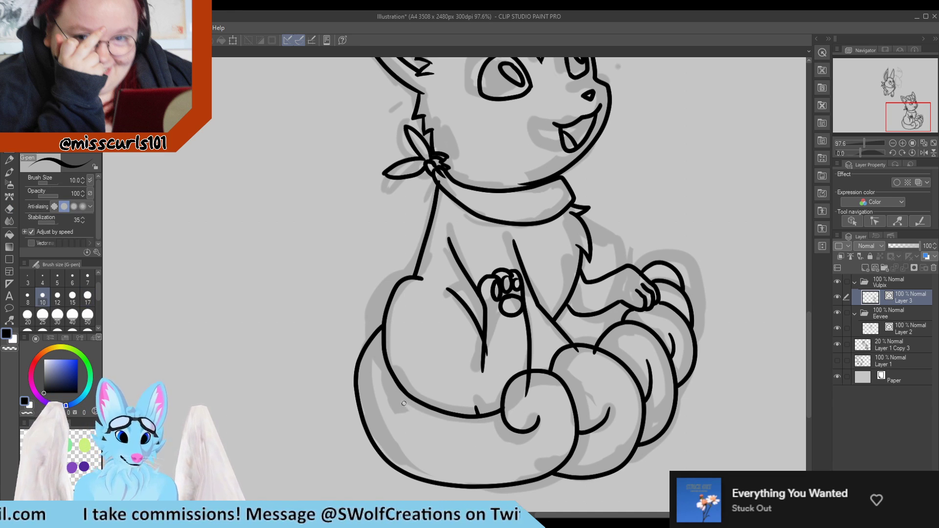
{"action": "left_click_drag", "start_coordinate": [387, 379], "coordinate": [417, 401]}
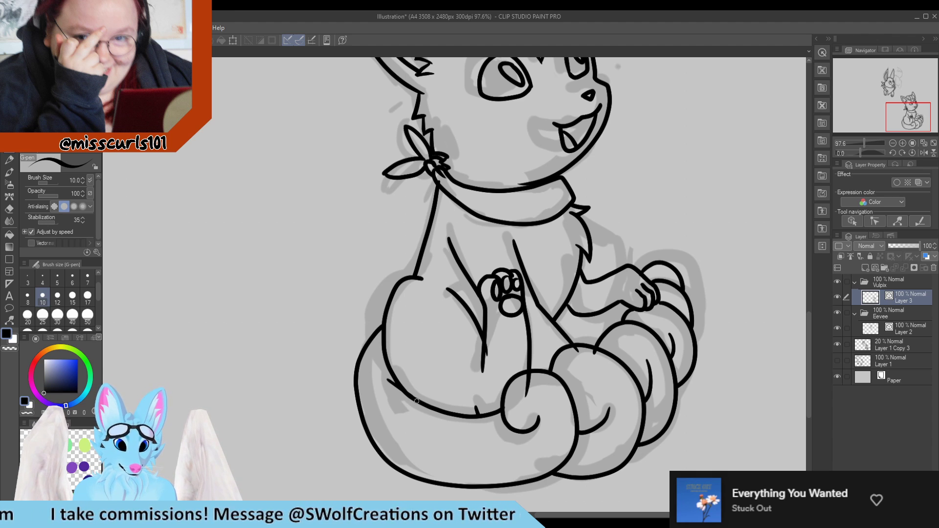
{"action": "scroll", "coordinate": [511, 419], "scroll_direction": "down", "scroll_amount": 5}
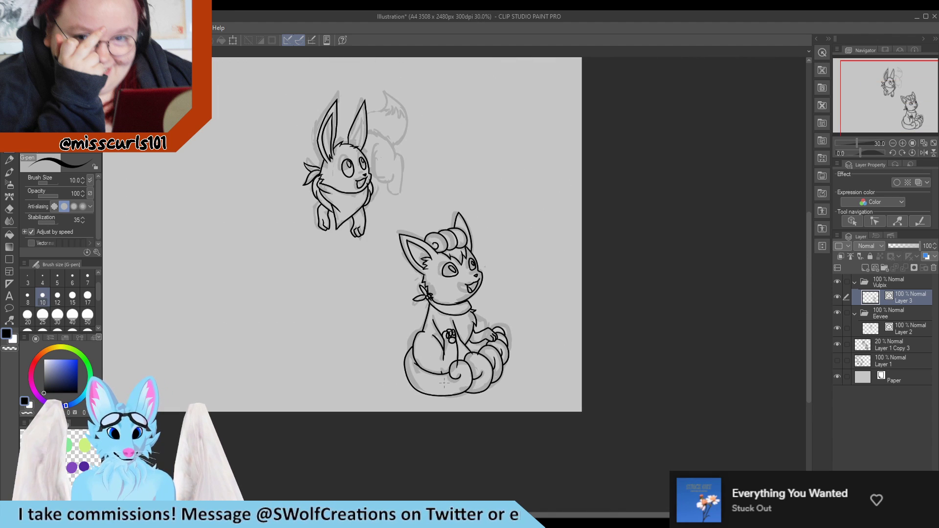
{"action": "scroll", "coordinate": [427, 299], "scroll_direction": "down", "scroll_amount": 1}
{"action": "scroll", "coordinate": [454, 242], "scroll_direction": "up", "scroll_amount": 3}
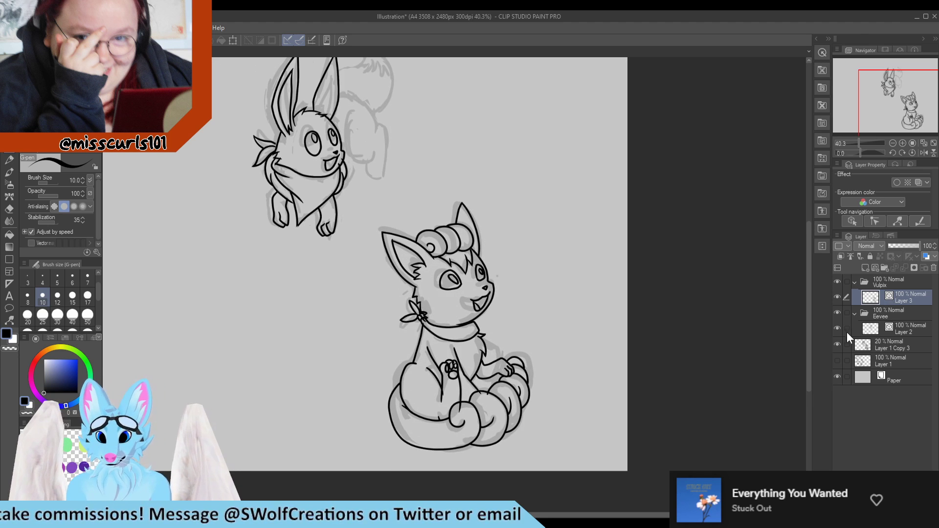
Step: Switch to the Eevee line layer (Layer 2) and ink the inner outline of its far ear
{"action": "scroll", "coordinate": [515, 224], "scroll_direction": "down", "scroll_amount": 2}
{"action": "left_click", "coordinate": [909, 327]}
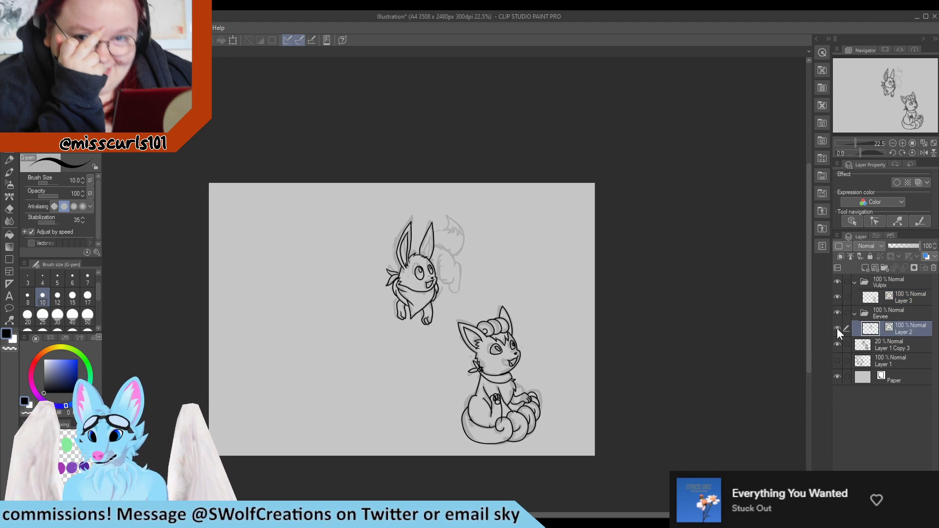
{"action": "scroll", "coordinate": [424, 274], "scroll_direction": "up", "scroll_amount": 6}
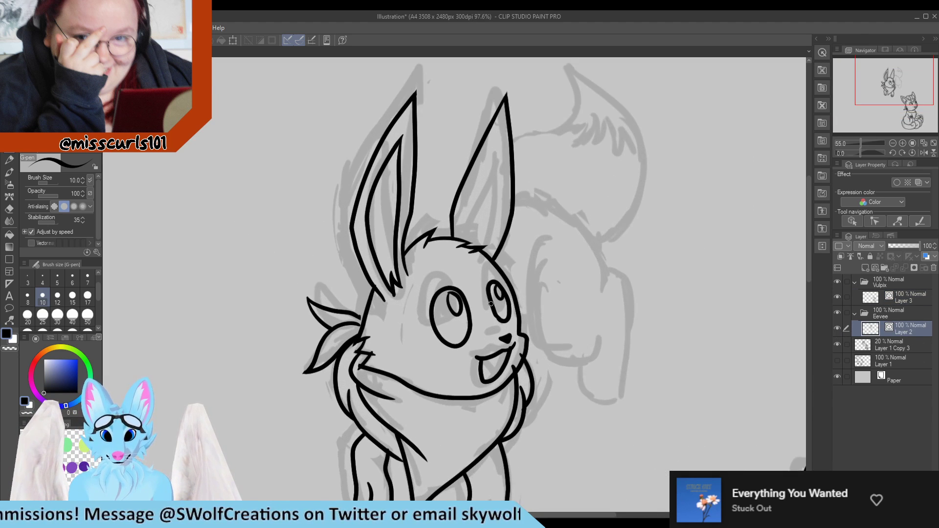
{"action": "scroll", "coordinate": [404, 234], "scroll_direction": "up", "scroll_amount": 2}
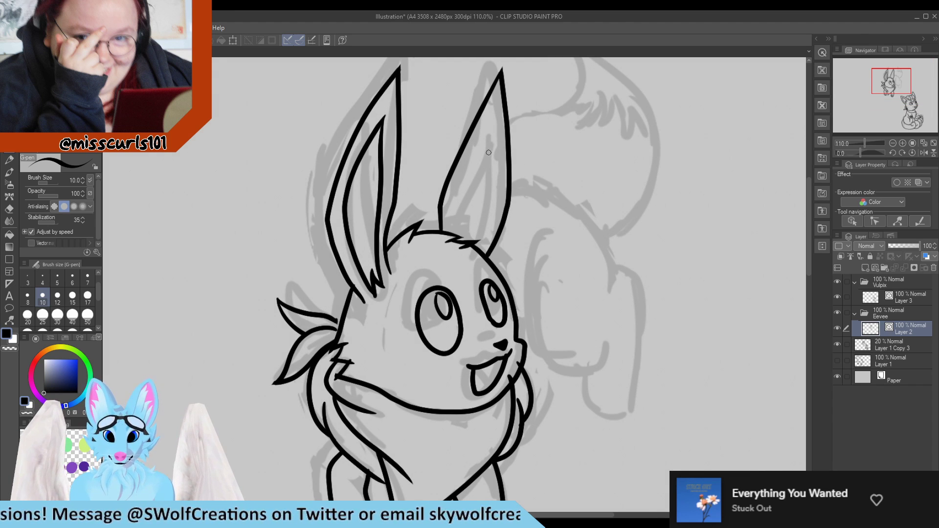
{"action": "left_click_drag", "start_coordinate": [491, 122], "coordinate": [455, 236]}
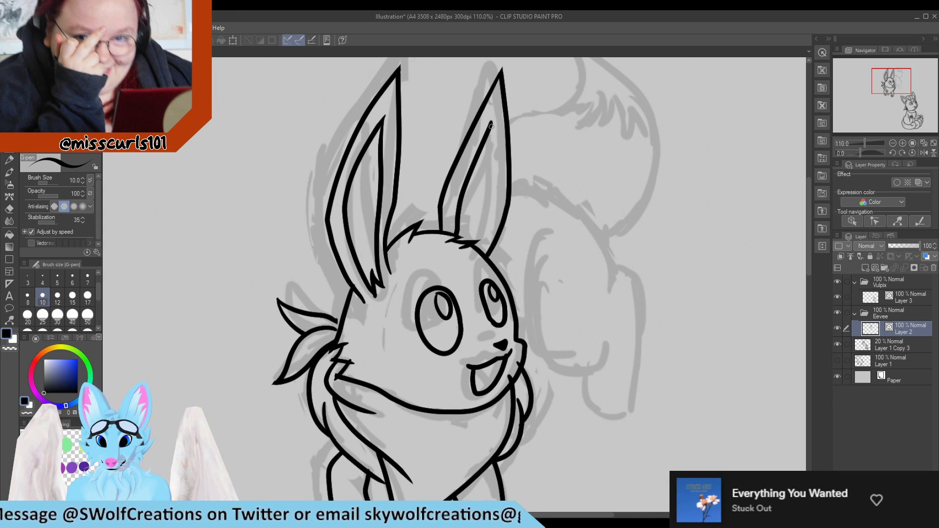
{"action": "mouse_move", "coordinate": [490, 125]}
{"action": "left_mouse_down"}
{"action": "mouse_move", "coordinate": [496, 199]}
{"action": "mouse_move", "coordinate": [487, 254]}
{"action": "left_mouse_up"}
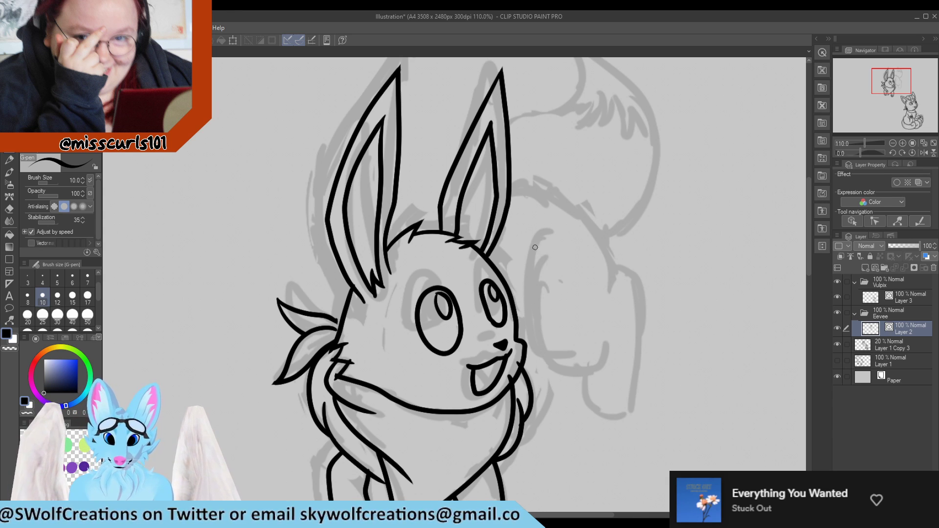
Step: Ink the Eevee's rounded haunch, hind leg with toes, and the back line running down to the leg
{"action": "mouse_move", "coordinate": [550, 234]}
{"action": "left_mouse_down"}
{"action": "mouse_move", "coordinate": [514, 289]}
{"action": "mouse_move", "coordinate": [526, 333]}
{"action": "mouse_move", "coordinate": [553, 353]}
{"action": "mouse_move", "coordinate": [577, 354]}
{"action": "mouse_move", "coordinate": [592, 347]}
{"action": "mouse_move", "coordinate": [598, 319]}
{"action": "left_mouse_up"}
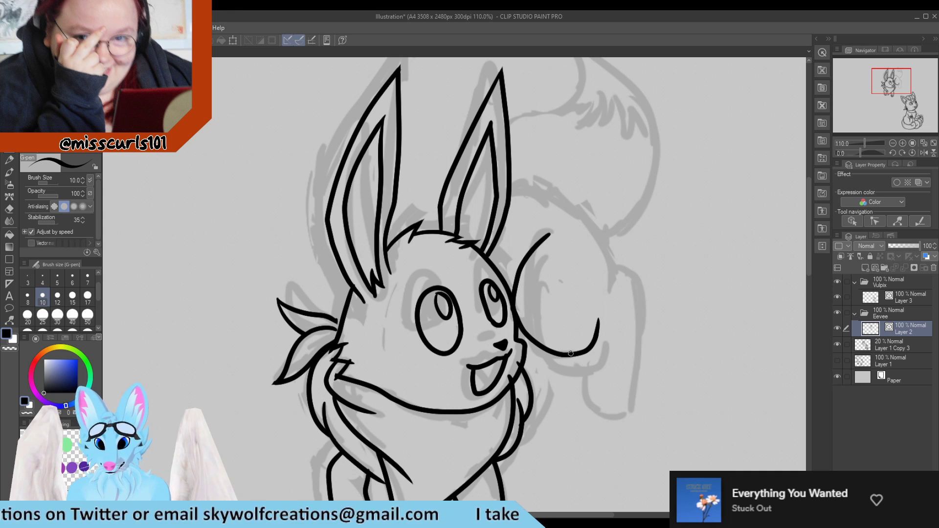
{"action": "mouse_move", "coordinate": [571, 353]}
{"action": "left_mouse_down"}
{"action": "mouse_move", "coordinate": [564, 390]}
{"action": "mouse_move", "coordinate": [600, 409]}
{"action": "mouse_move", "coordinate": [624, 272]}
{"action": "left_mouse_up"}
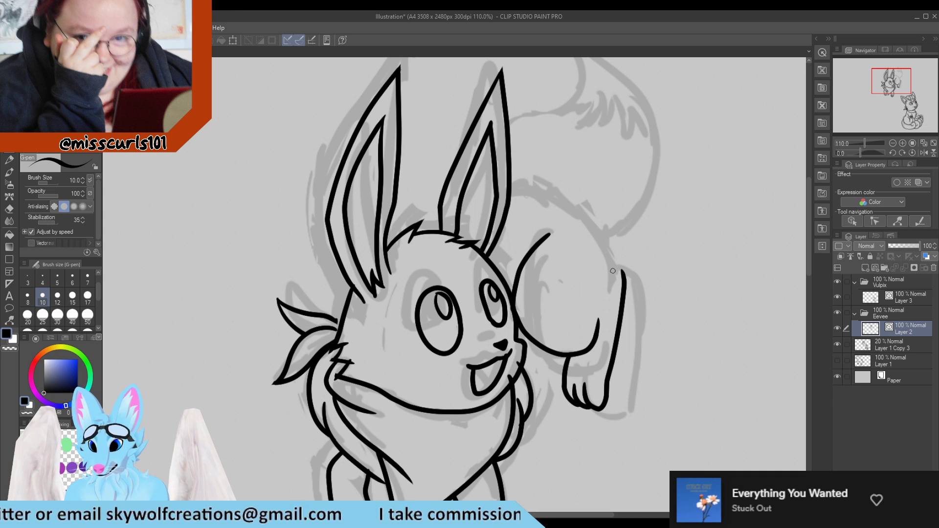
{"action": "mouse_move", "coordinate": [511, 192]}
{"action": "left_mouse_down"}
{"action": "mouse_move", "coordinate": [565, 200]}
{"action": "mouse_move", "coordinate": [600, 240]}
{"action": "mouse_move", "coordinate": [608, 282]}
{"action": "mouse_move", "coordinate": [609, 268]}
{"action": "mouse_move", "coordinate": [625, 286]}
{"action": "left_mouse_up"}
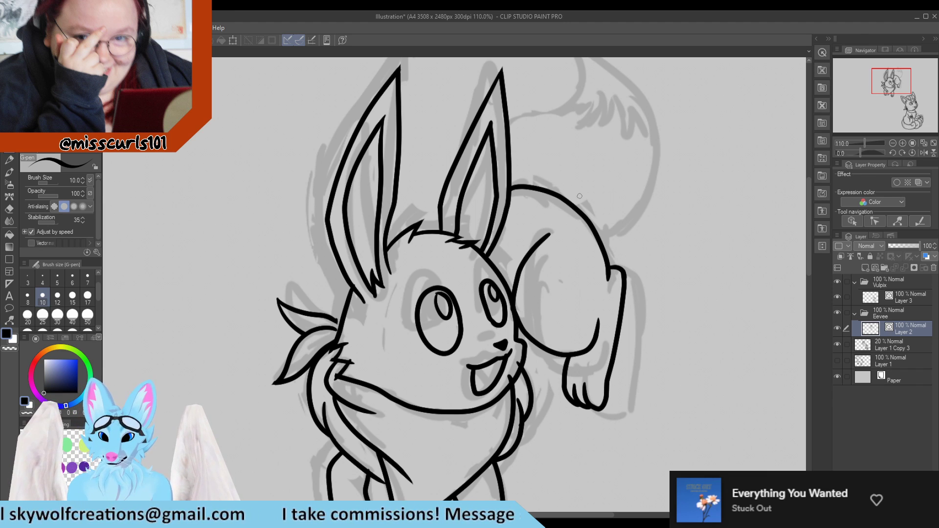
{"action": "scroll", "coordinate": [558, 311], "scroll_direction": "down", "scroll_amount": 3}
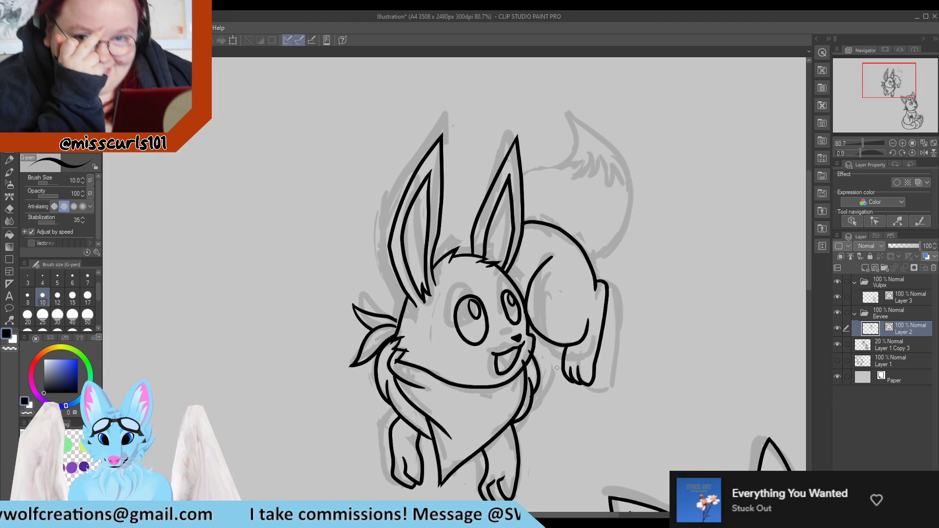
{"action": "scroll", "coordinate": [556, 367], "scroll_direction": "down", "scroll_amount": 2}
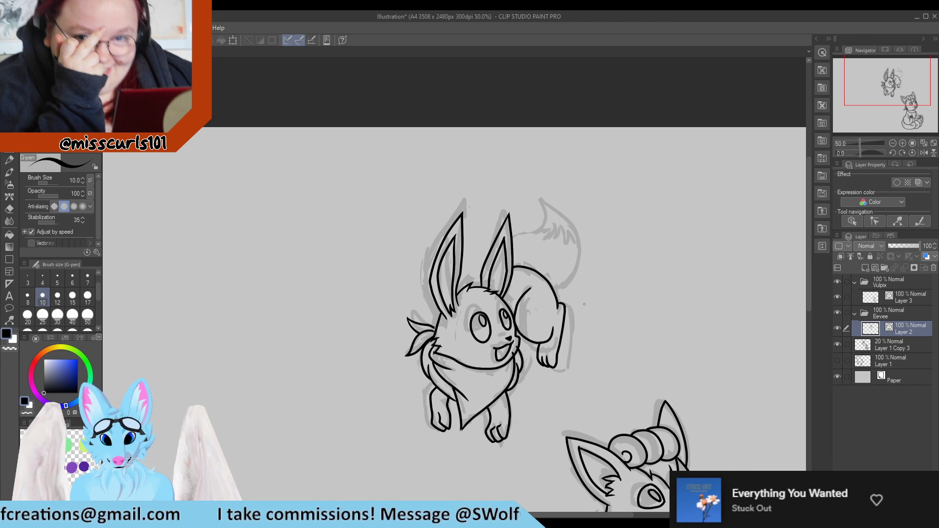
Step: Ink the Eevee's bushy tail with a pointed tip, a side tuft and the jagged fur marking near its end
{"action": "scroll", "coordinate": [629, 226], "scroll_direction": "up", "scroll_amount": 3}
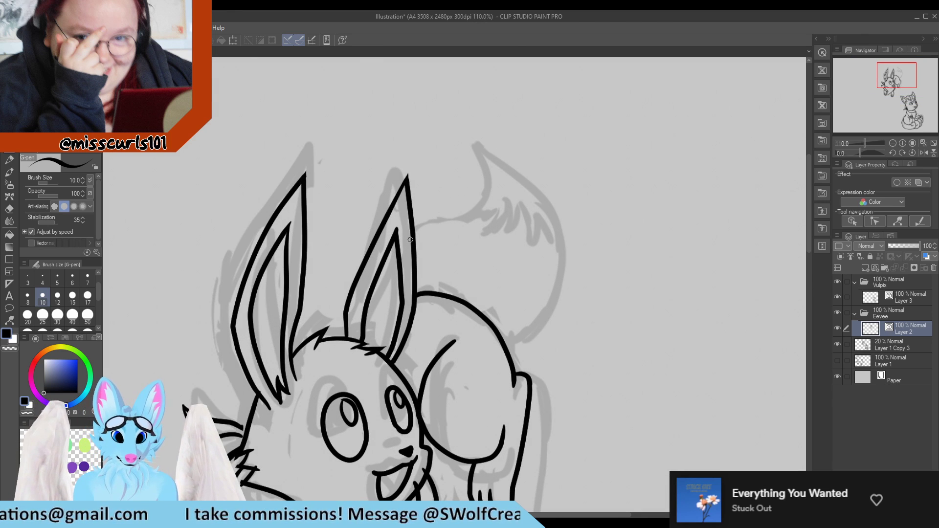
{"action": "mouse_move", "coordinate": [403, 237]}
{"action": "left_mouse_down"}
{"action": "mouse_move", "coordinate": [421, 216]}
{"action": "mouse_move", "coordinate": [455, 213]}
{"action": "mouse_move", "coordinate": [486, 193]}
{"action": "mouse_move", "coordinate": [463, 135]}
{"action": "mouse_move", "coordinate": [486, 150]}
{"action": "mouse_move", "coordinate": [479, 134]}
{"action": "mouse_move", "coordinate": [536, 175]}
{"action": "mouse_move", "coordinate": [558, 216]}
{"action": "mouse_move", "coordinate": [560, 267]}
{"action": "mouse_move", "coordinate": [545, 284]}
{"action": "mouse_move", "coordinate": [576, 262]}
{"action": "mouse_move", "coordinate": [557, 318]}
{"action": "mouse_move", "coordinate": [525, 352]}
{"action": "left_mouse_up"}
{"action": "key", "text": "ctrl+z"}
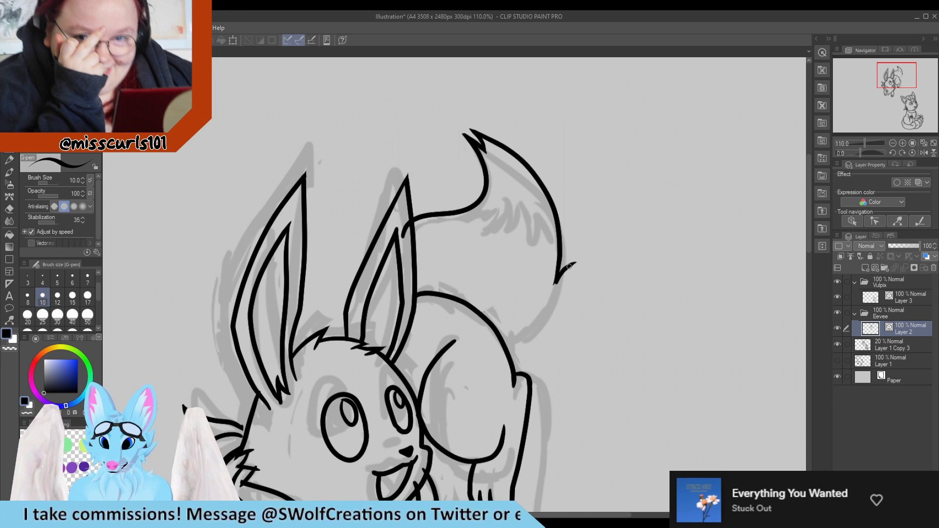
{"action": "mouse_move", "coordinate": [574, 263]}
{"action": "left_mouse_down"}
{"action": "mouse_move", "coordinate": [512, 342]}
{"action": "mouse_move", "coordinate": [487, 338]}
{"action": "mouse_move", "coordinate": [494, 347]}
{"action": "left_mouse_up"}
{"action": "key", "text": "e"}
{"action": "key", "text": "p"}
{"action": "mouse_move", "coordinate": [486, 169]}
{"action": "left_mouse_down"}
{"action": "mouse_move", "coordinate": [494, 204]}
{"action": "mouse_move", "coordinate": [494, 167]}
{"action": "mouse_move", "coordinate": [512, 211]}
{"action": "mouse_move", "coordinate": [515, 183]}
{"action": "mouse_move", "coordinate": [526, 210]}
{"action": "mouse_move", "coordinate": [516, 171]}
{"action": "mouse_move", "coordinate": [546, 209]}
{"action": "mouse_move", "coordinate": [543, 194]}
{"action": "left_mouse_up"}
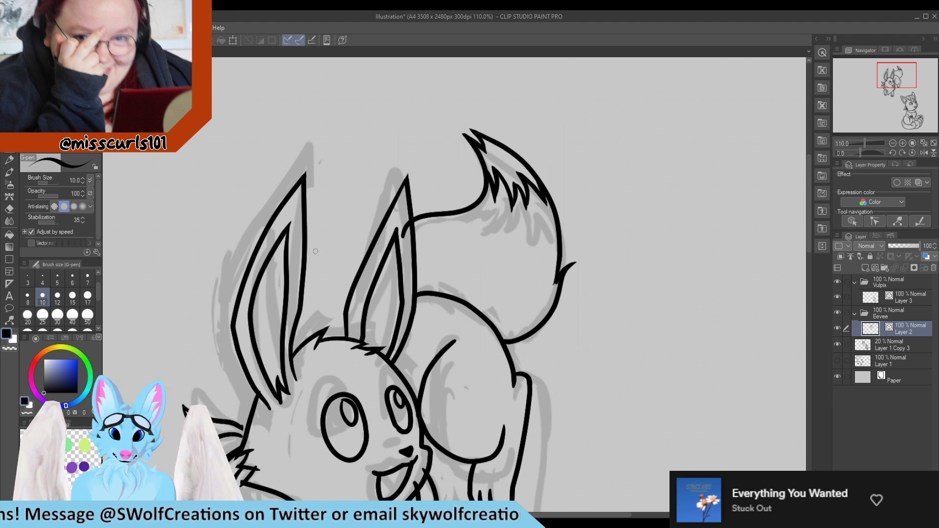
Step: Hide the sketch layer (Layer 1 Copy 3) and check the line art of both characters
{"action": "scroll", "coordinate": [315, 252], "scroll_direction": "down", "scroll_amount": 5}
{"action": "scroll", "coordinate": [323, 360], "scroll_direction": "up", "scroll_amount": 1}
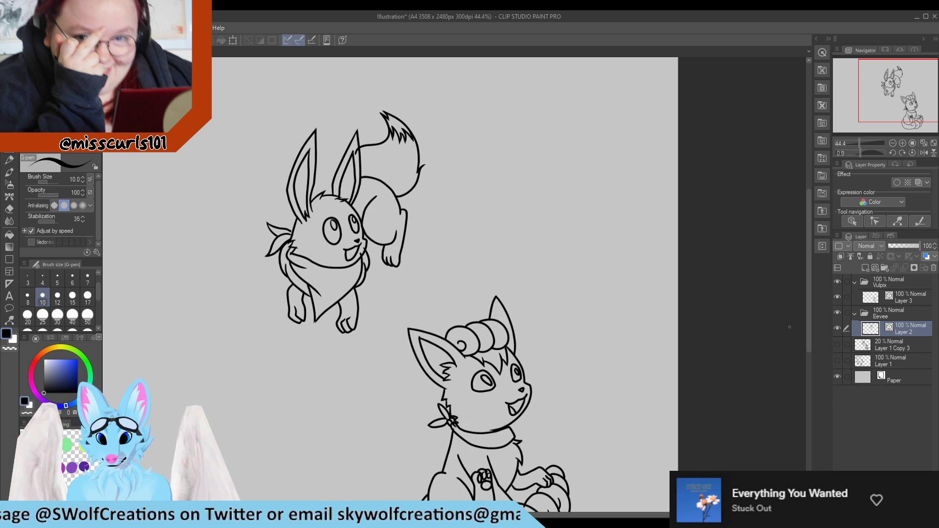
{"action": "scroll", "coordinate": [580, 171], "scroll_direction": "down", "scroll_amount": 3}
{"action": "scroll", "coordinate": [390, 168], "scroll_direction": "up", "scroll_amount": 1}
Step: Ink a short fur line between the Eevee's head tuft and far ear base, and erase its overlap inside the ear
{"action": "scroll", "coordinate": [421, 181], "scroll_direction": "up", "scroll_amount": 5}
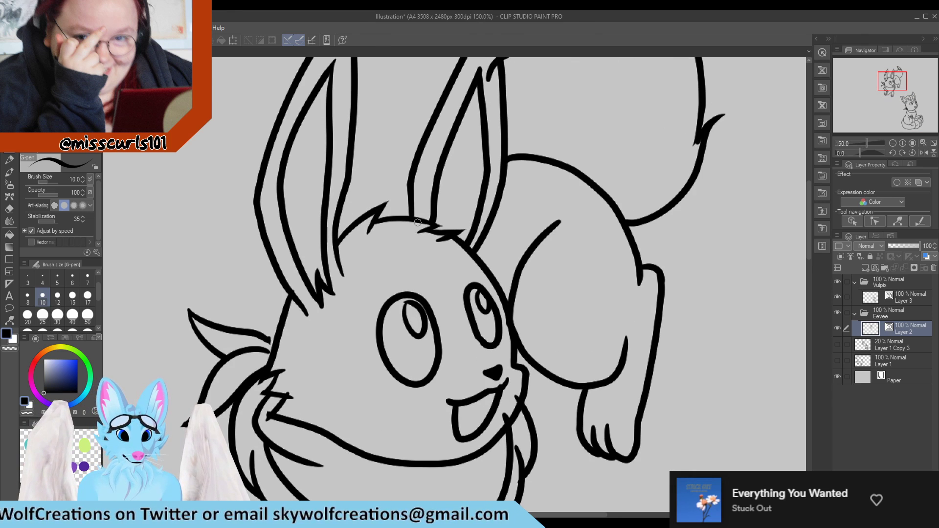
{"action": "left_click_drag", "start_coordinate": [420, 187], "coordinate": [373, 231]}
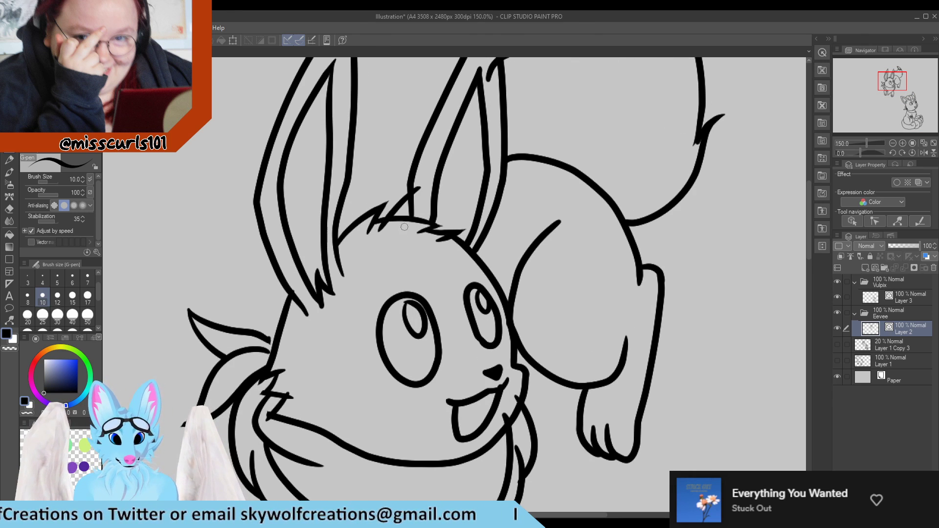
{"action": "key", "text": "e"}
{"action": "key", "text": "p"}
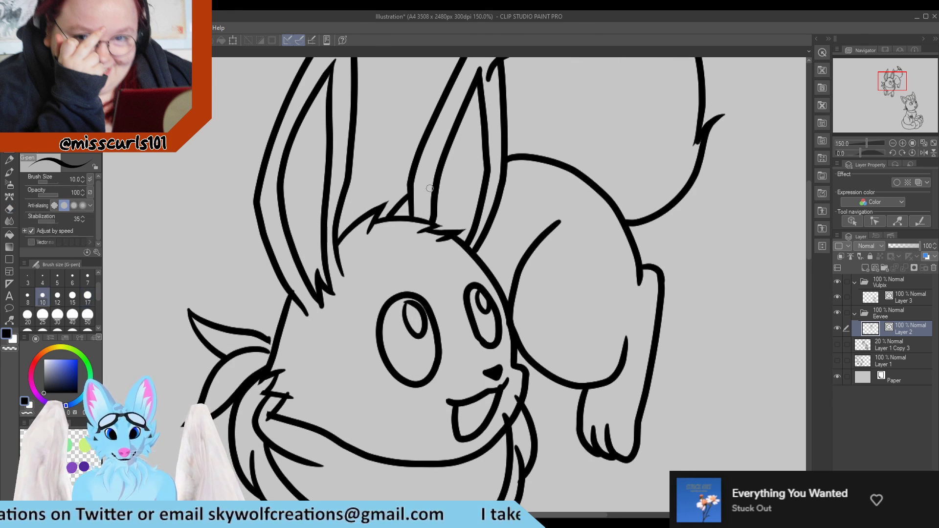
{"action": "scroll", "coordinate": [529, 340], "scroll_direction": "down", "scroll_amount": 4}
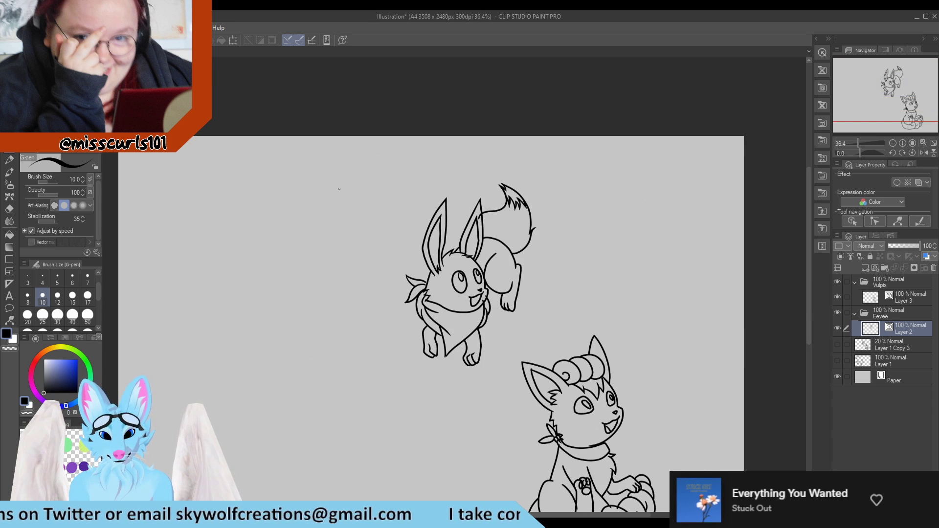
{"action": "scroll", "coordinate": [340, 189], "scroll_direction": "down", "scroll_amount": 1}
Step: Reshape the Eevee's haunch curve with Pinch vector line and erase the part overlapping the face
{"action": "scroll", "coordinate": [451, 273], "scroll_direction": "up", "scroll_amount": 5}
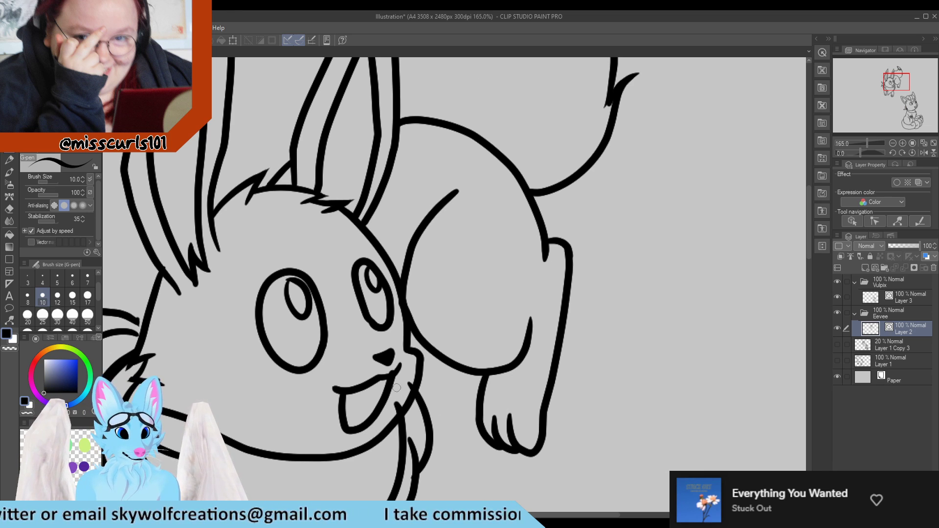
{"action": "left_click", "coordinate": [11, 320]}
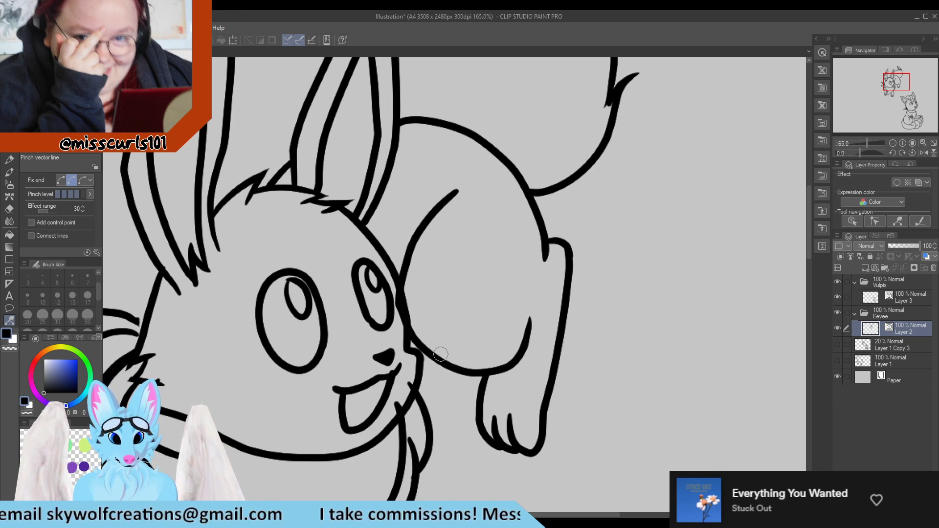
{"action": "key", "text": "e"}
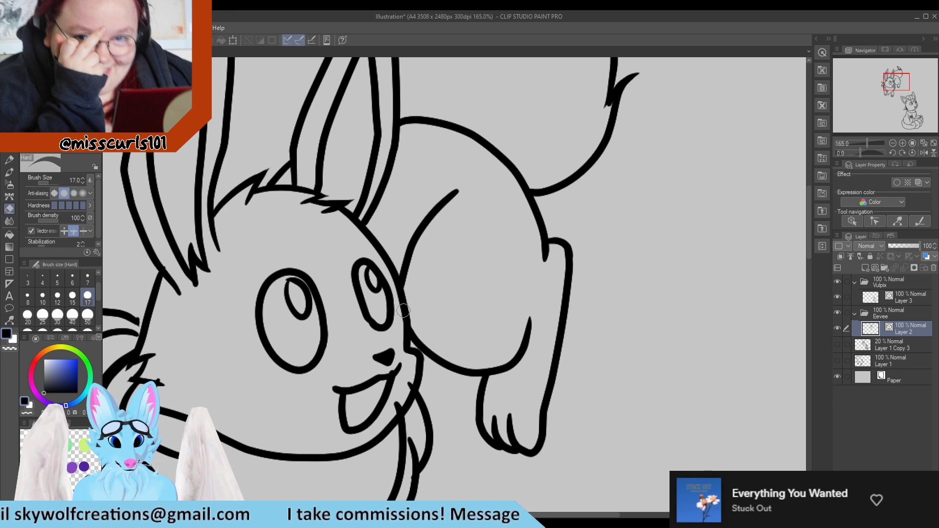
{"action": "key", "text": "y"}
{"action": "left_click_drag", "start_coordinate": [411, 268], "coordinate": [409, 270]}
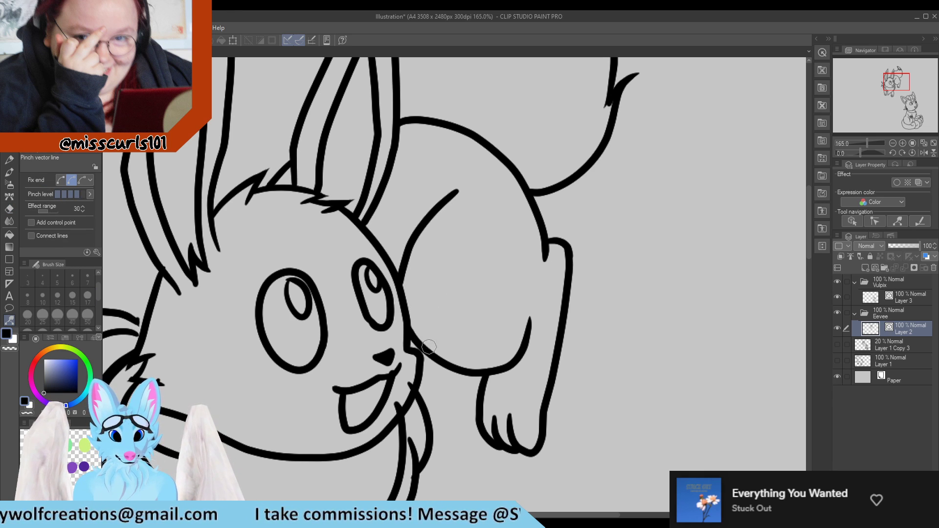
{"action": "left_click_drag", "start_coordinate": [525, 370], "coordinate": [517, 364]}
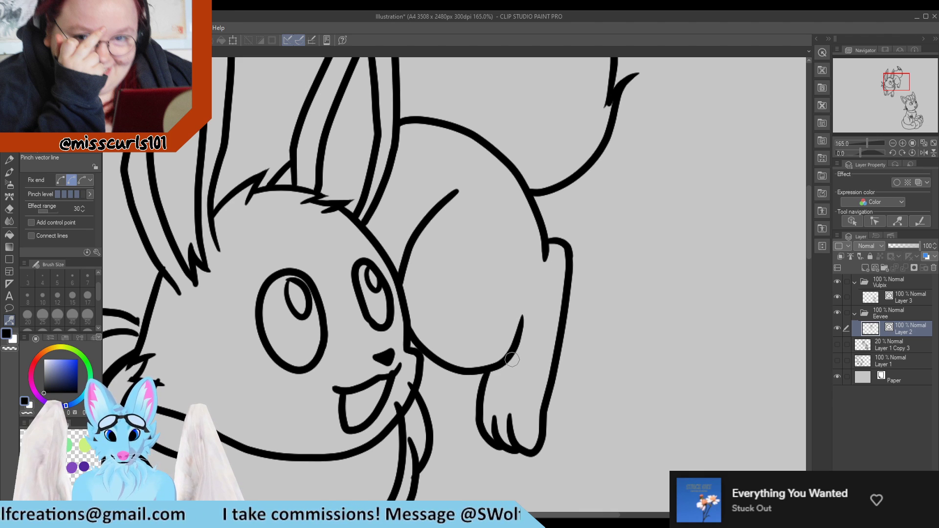
Step: Switch to the Vulpix line layer (Layer 3), raise the pinch level to maximum and pull the outline of its large front tail outward
{"action": "scroll", "coordinate": [433, 225], "scroll_direction": "down", "scroll_amount": 5}
{"action": "scroll", "coordinate": [407, 221], "scroll_direction": "down", "scroll_amount": 5}
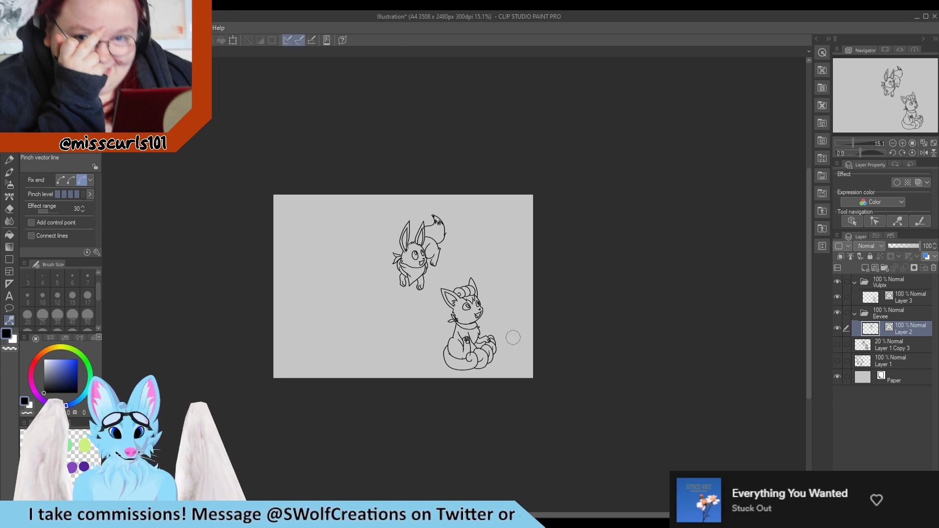
{"action": "left_click", "coordinate": [449, 353], "text": "ctrl+shift"}
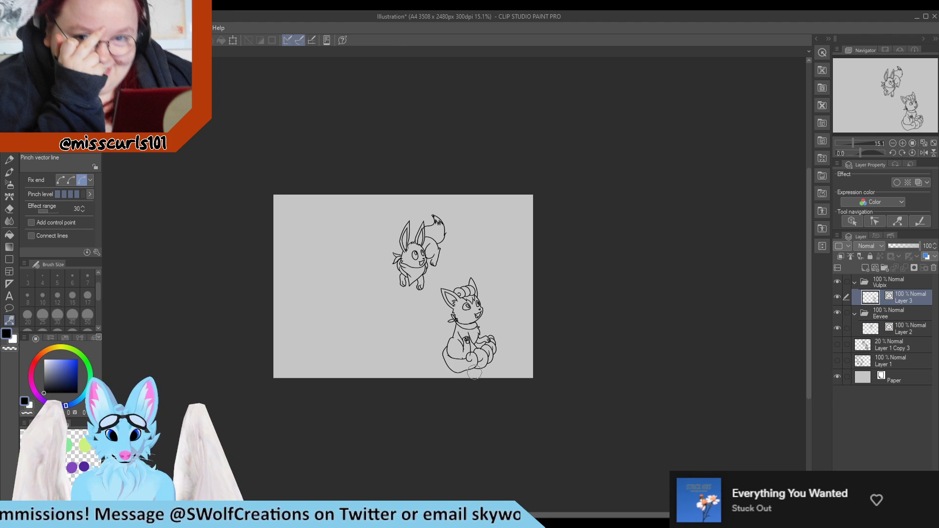
{"action": "left_click", "coordinate": [82, 194]}
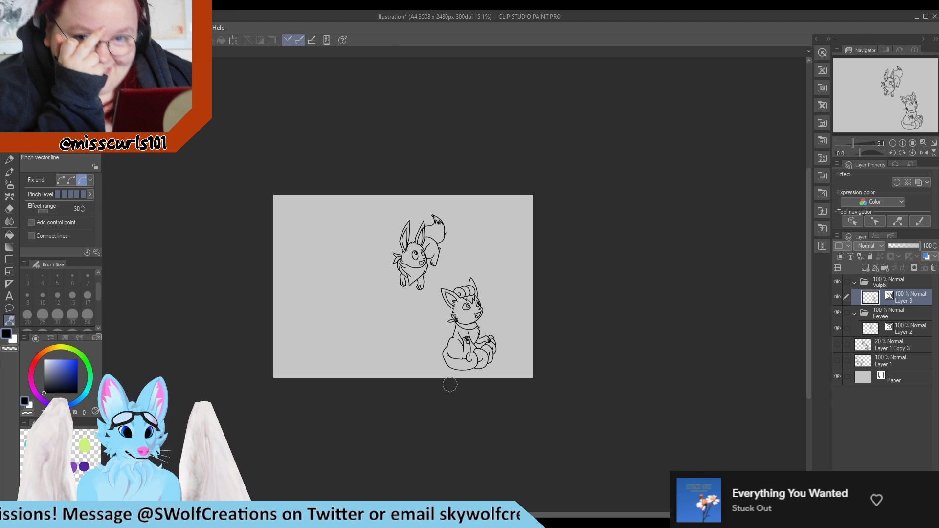
{"action": "mouse_move", "coordinate": [467, 370]}
{"action": "left_mouse_down"}
{"action": "mouse_move", "coordinate": [461, 375]}
{"action": "mouse_move", "coordinate": [446, 352]}
{"action": "left_mouse_up"}
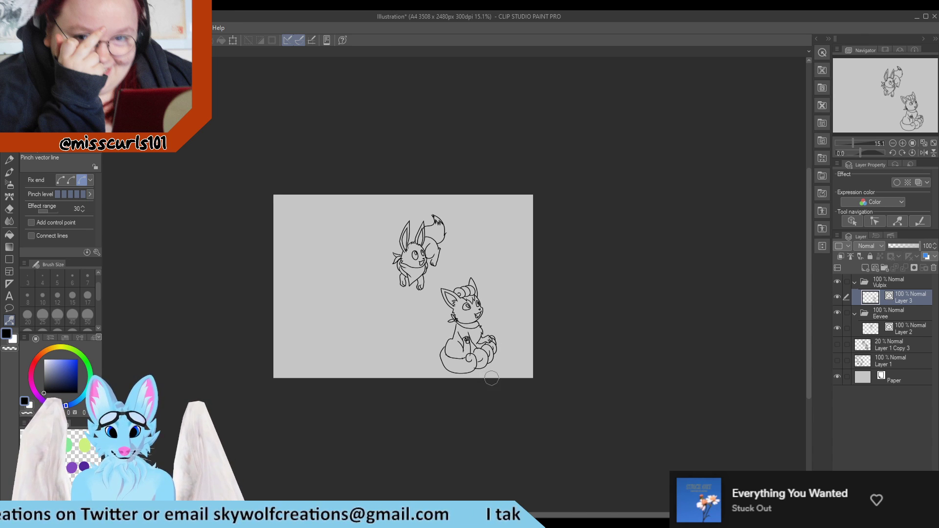
{"action": "scroll", "coordinate": [444, 310], "scroll_direction": "up", "scroll_amount": 4}
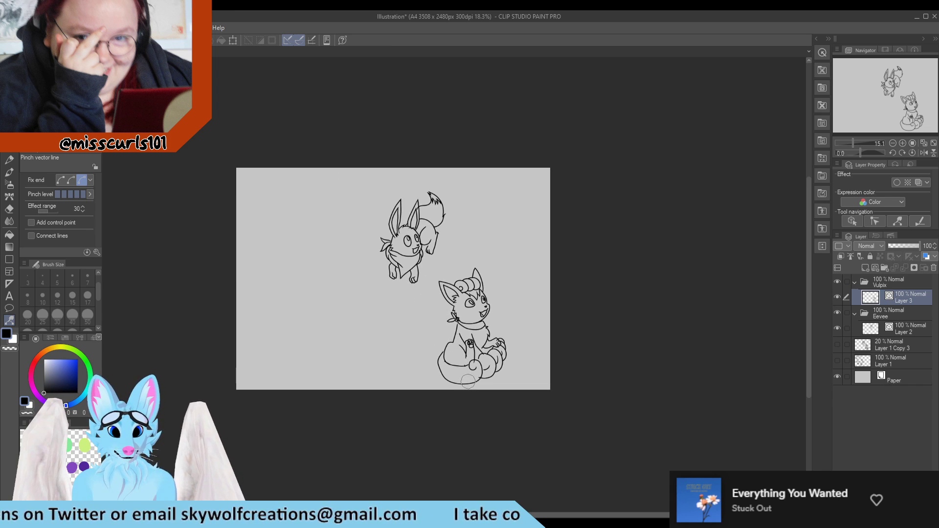
{"action": "scroll", "coordinate": [452, 217], "scroll_direction": "down", "scroll_amount": 1}
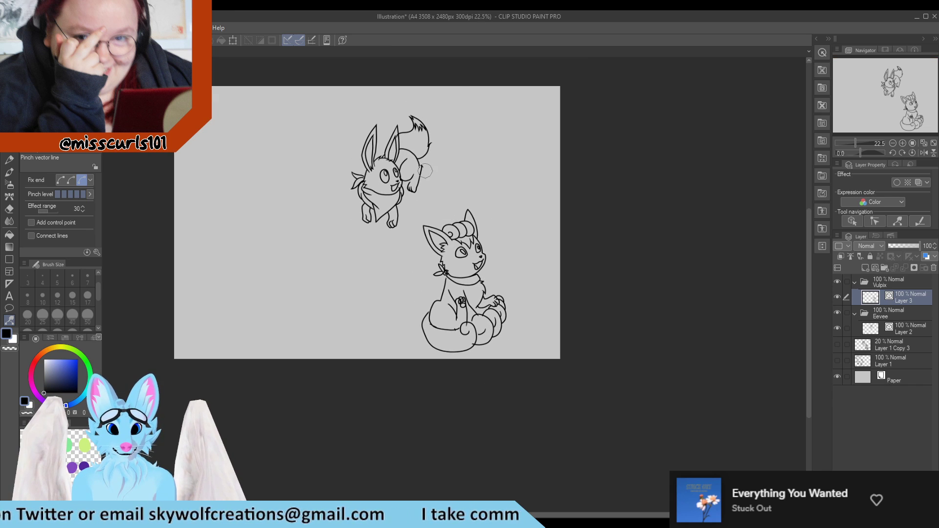
{"action": "scroll", "coordinate": [403, 151], "scroll_direction": "up", "scroll_amount": 1}
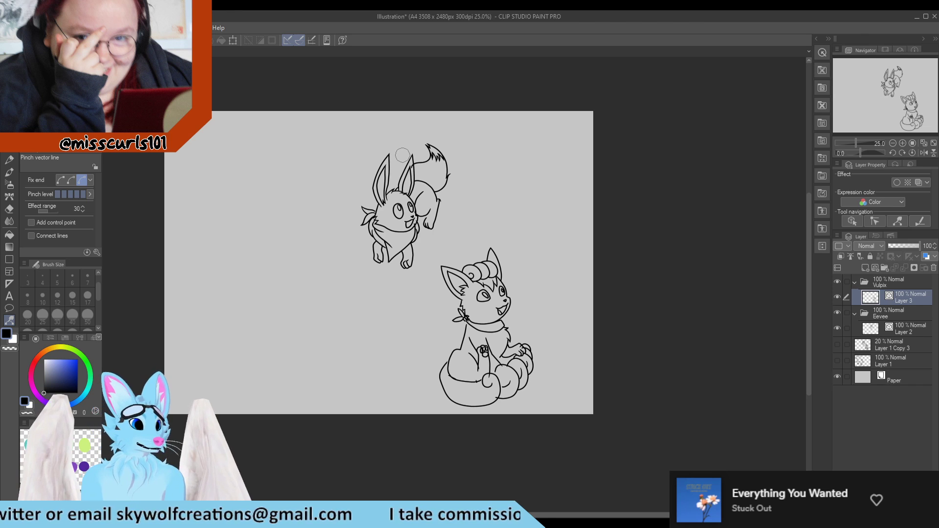
Step: Switch to the Eevee line layer, lower the pinch level one notch and pull the upper ends of its front leg lines to the bandana
{"action": "left_click", "coordinate": [432, 142], "text": "ctrl+shift"}
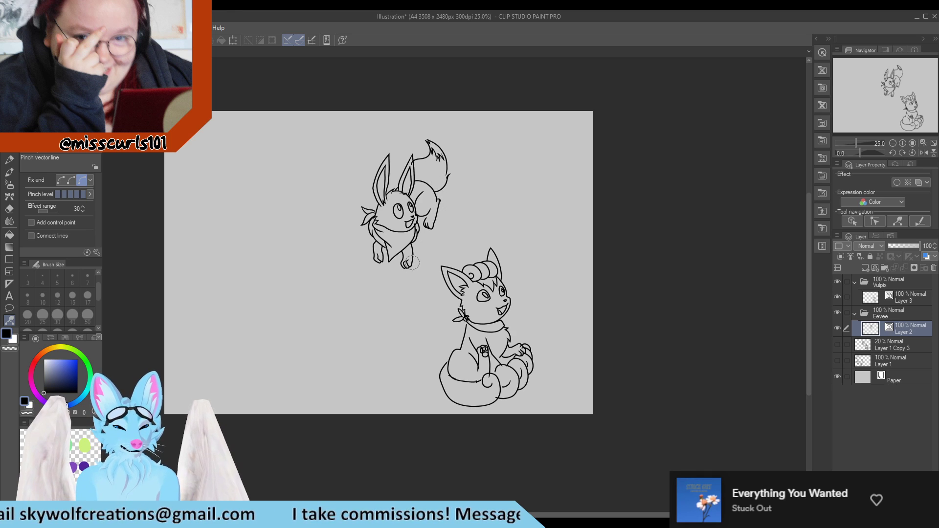
{"action": "scroll", "coordinate": [407, 332], "scroll_direction": "down", "scroll_amount": 1}
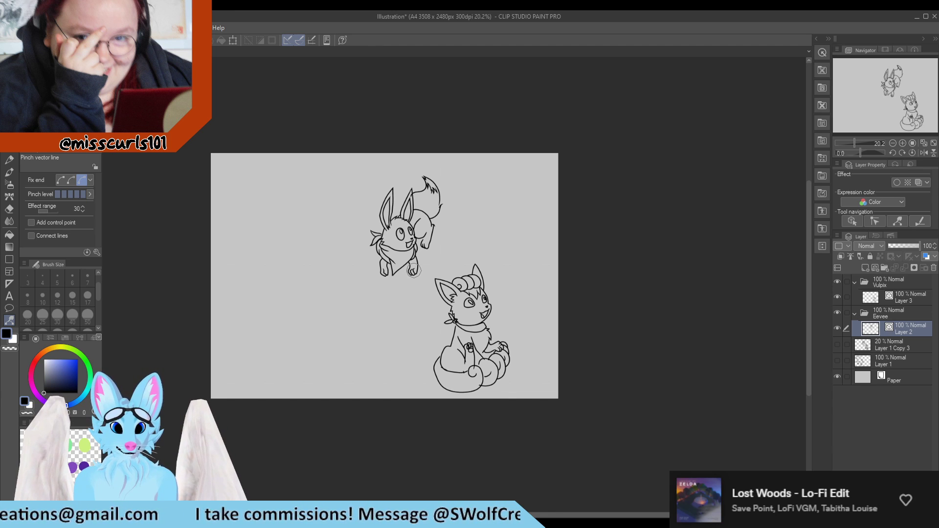
{"action": "left_click_drag", "start_coordinate": [415, 271], "coordinate": [421, 283]}
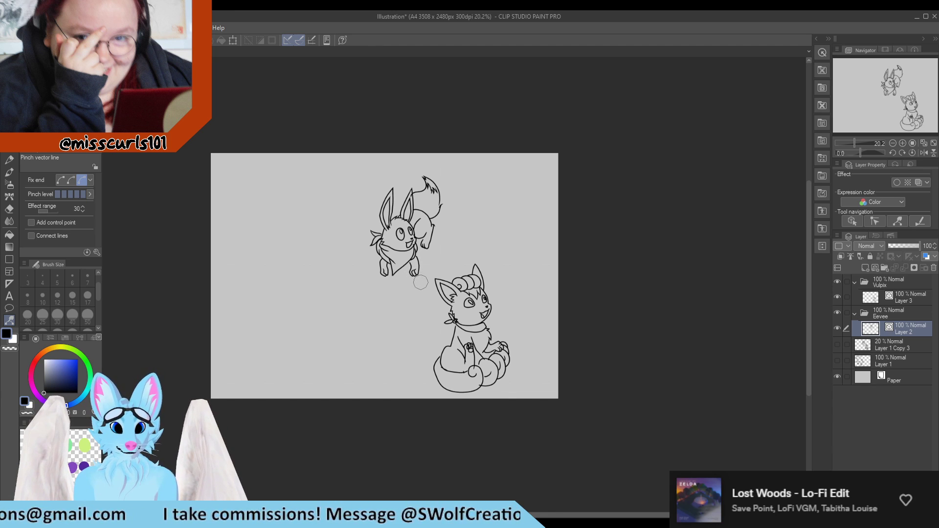
{"action": "scroll", "coordinate": [430, 206], "scroll_direction": "up", "scroll_amount": 4}
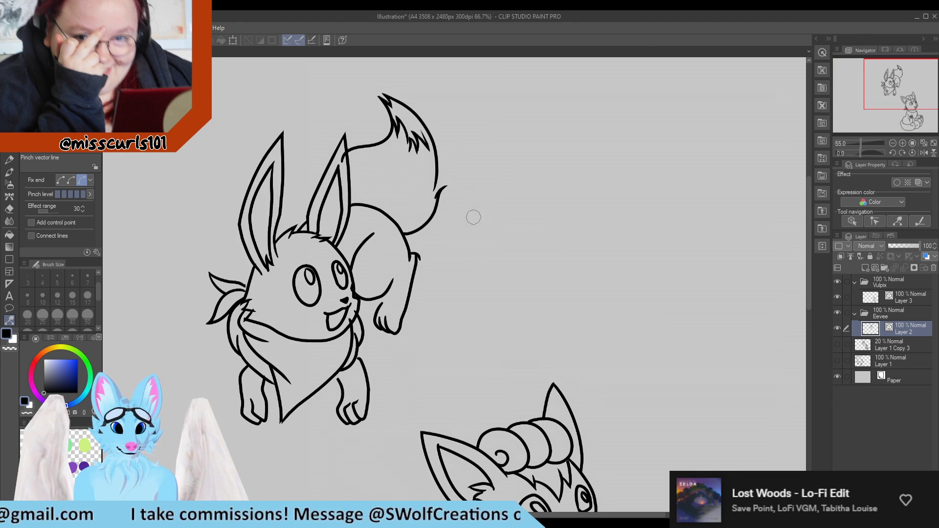
{"action": "scroll", "coordinate": [279, 313], "scroll_direction": "up", "scroll_amount": 2}
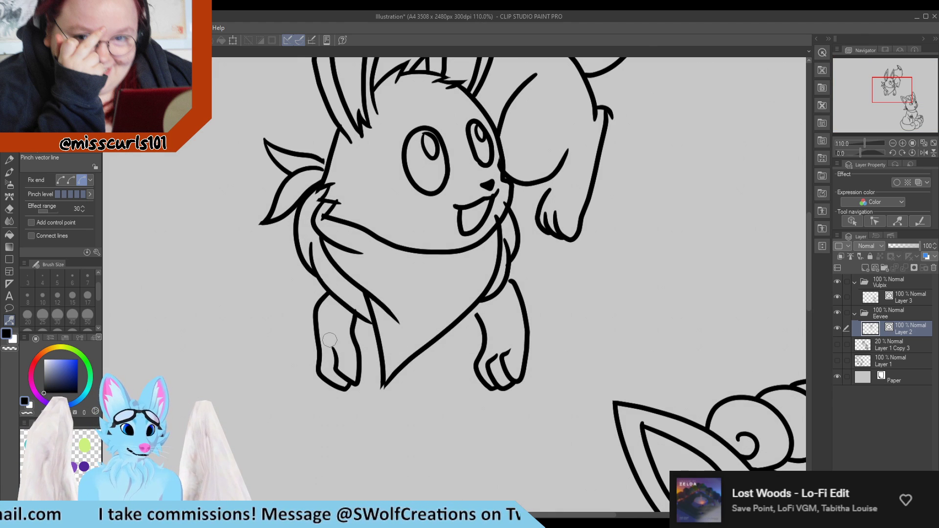
{"action": "left_click", "coordinate": [77, 195]}
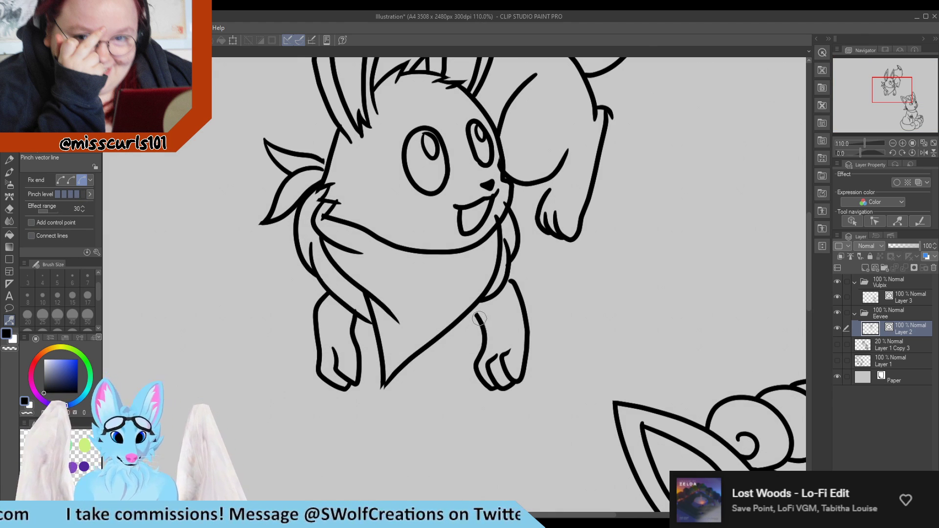
{"action": "left_click_drag", "start_coordinate": [479, 318], "coordinate": [479, 308]}
{"action": "left_click_drag", "start_coordinate": [516, 283], "coordinate": [517, 279]}
Step: Refine the Eevee's hind leg with Pinch vector line, joining the knee and paw lines to the haunch and slimming the foot
{"action": "scroll", "coordinate": [523, 196], "scroll_direction": "down", "scroll_amount": 3}
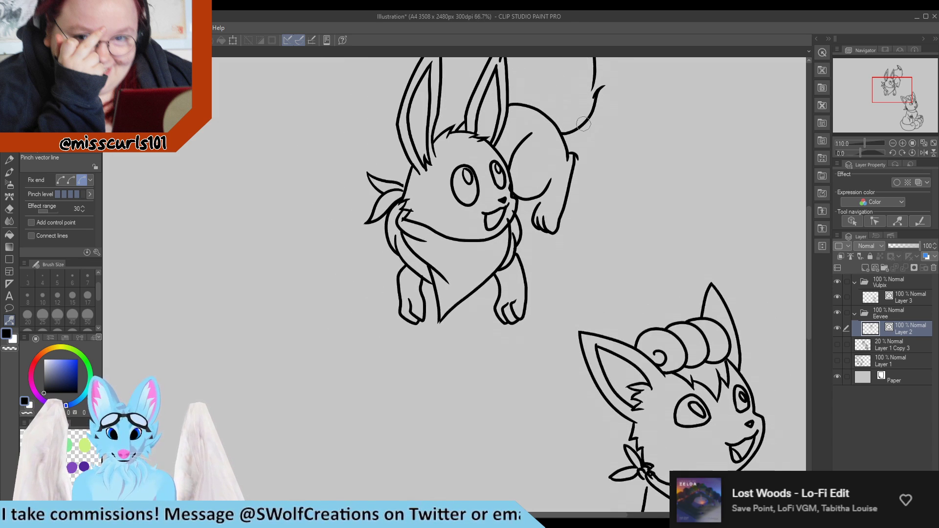
{"action": "scroll", "coordinate": [523, 195], "scroll_direction": "up", "scroll_amount": 4}
{"action": "left_click_drag", "start_coordinate": [571, 172], "coordinate": [570, 156]}
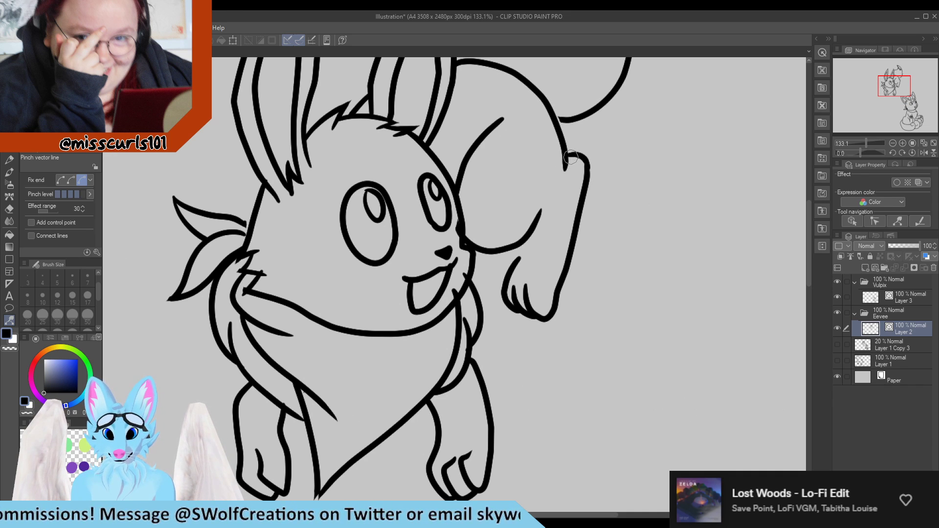
{"action": "left_click_drag", "start_coordinate": [572, 118], "coordinate": [569, 119]}
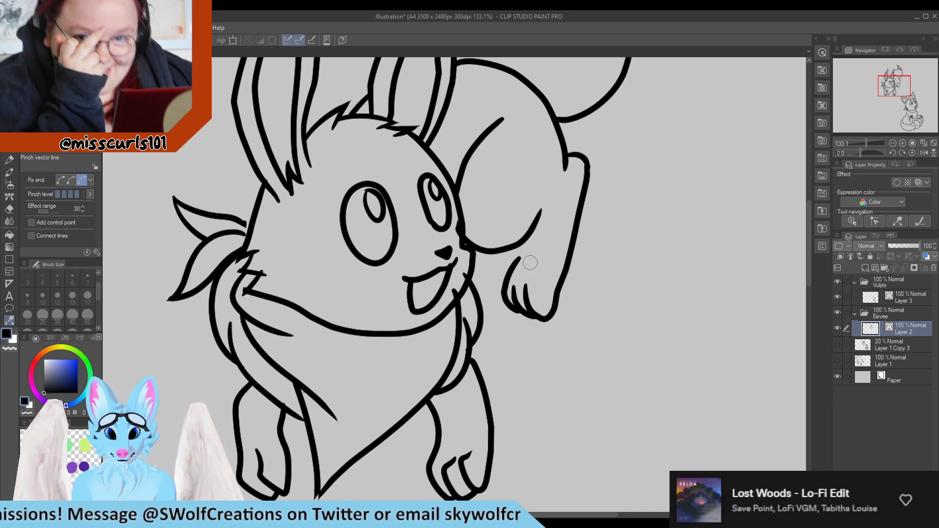
{"action": "left_click_drag", "start_coordinate": [522, 260], "coordinate": [519, 251]}
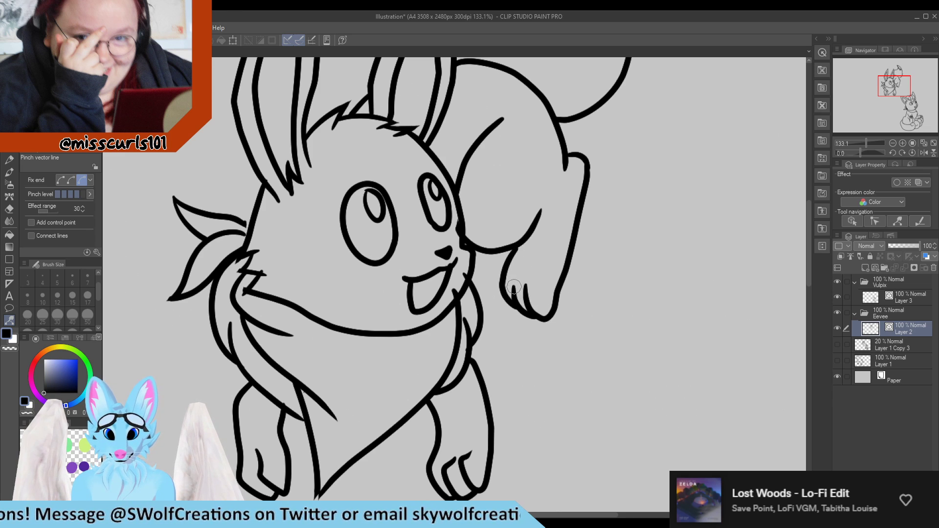
{"action": "left_click_drag", "start_coordinate": [514, 287], "coordinate": [511, 280]}
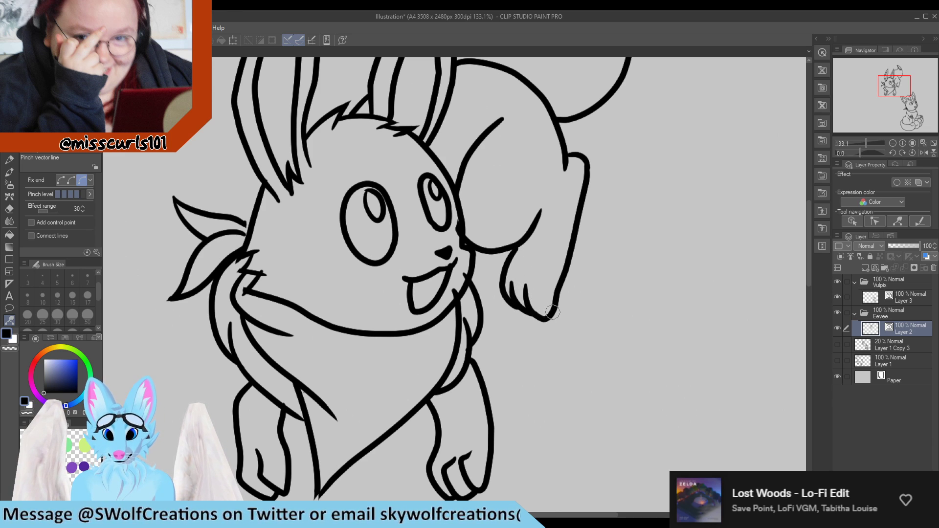
{"action": "left_click_drag", "start_coordinate": [553, 312], "coordinate": [544, 306]}
{"action": "left_click_drag", "start_coordinate": [559, 262], "coordinate": [563, 258]}
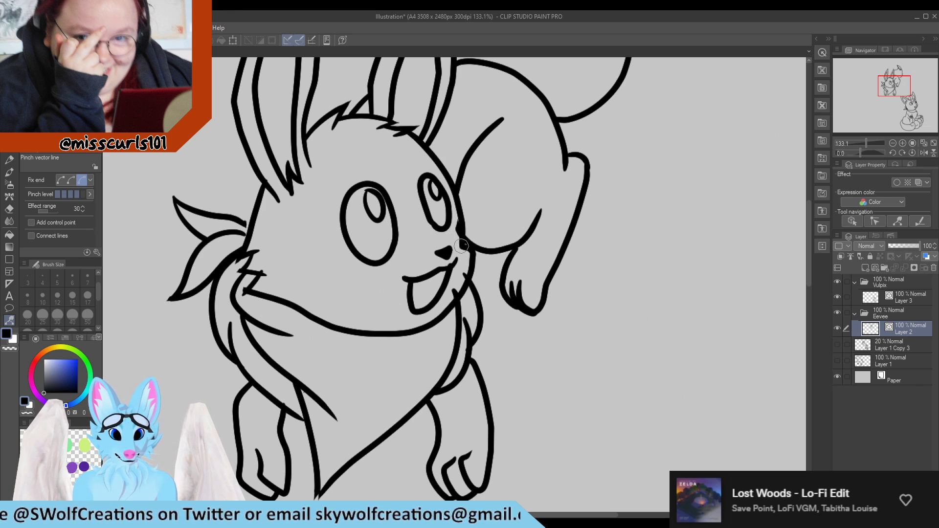
Step: Pull the end of the Eevee's haunch line to the muzzle and erase the overlap inside the face
{"action": "key", "text": "e"}
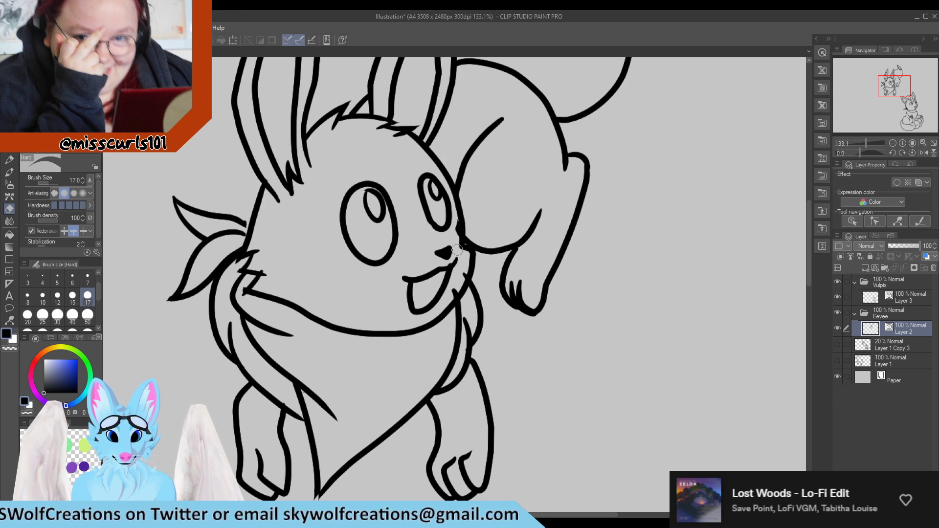
{"action": "key", "text": "y"}
{"action": "mouse_move", "coordinate": [461, 248]}
{"action": "left_mouse_down"}
{"action": "mouse_move", "coordinate": [469, 238]}
{"action": "mouse_move", "coordinate": [462, 241]}
{"action": "left_mouse_up"}
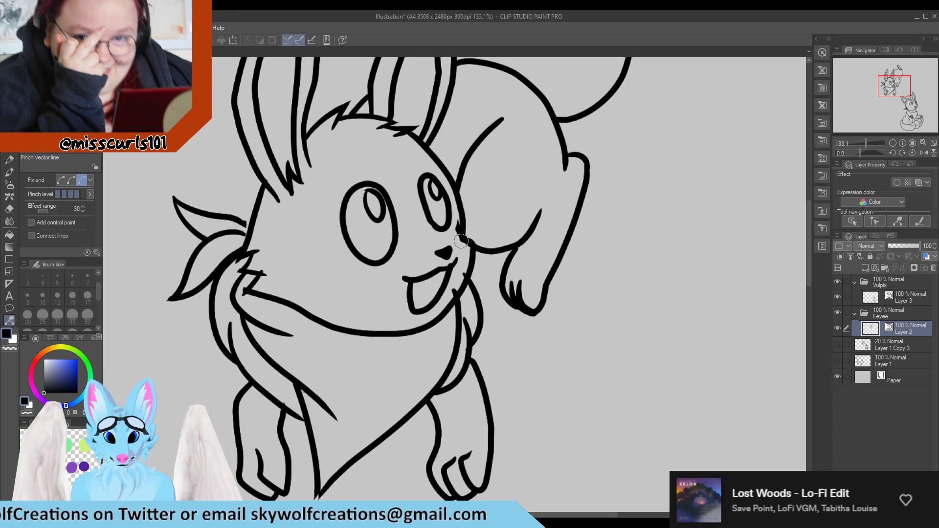
{"action": "key", "text": "e"}
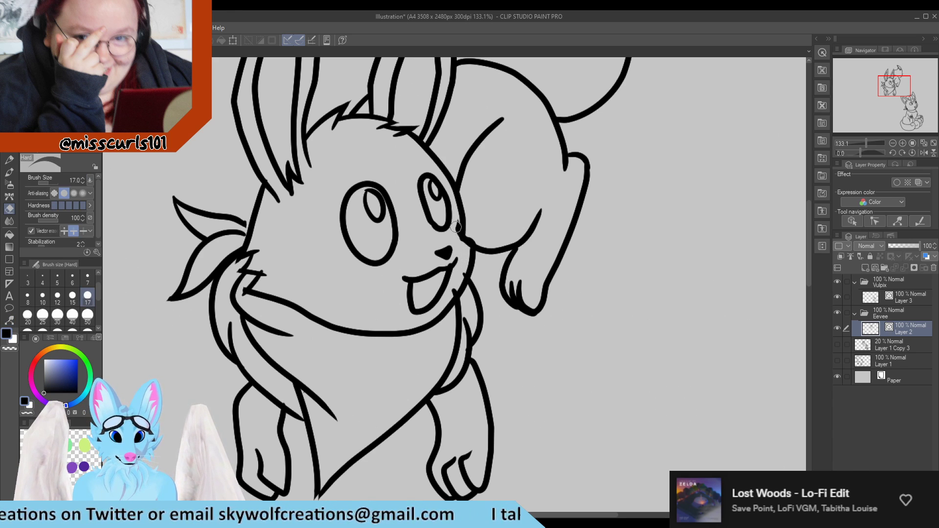
{"action": "left_click_drag", "start_coordinate": [456, 224], "coordinate": [457, 237]}
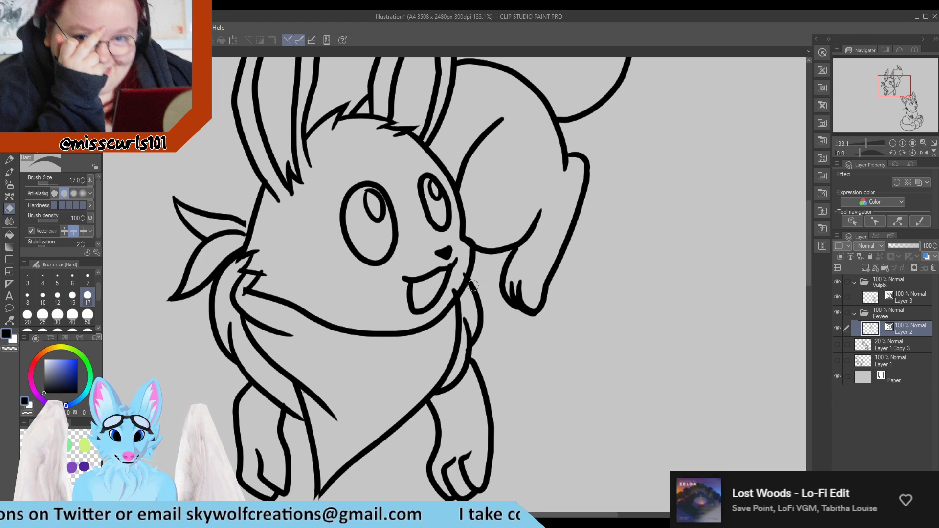
Step: Create a new raster layer and place it in the Eevee folder beneath the line art
{"action": "key", "text": "y"}
{"action": "scroll", "coordinate": [532, 279], "scroll_direction": "down", "scroll_amount": 1}
{"action": "scroll", "coordinate": [531, 279], "scroll_direction": "down", "scroll_amount": 5}
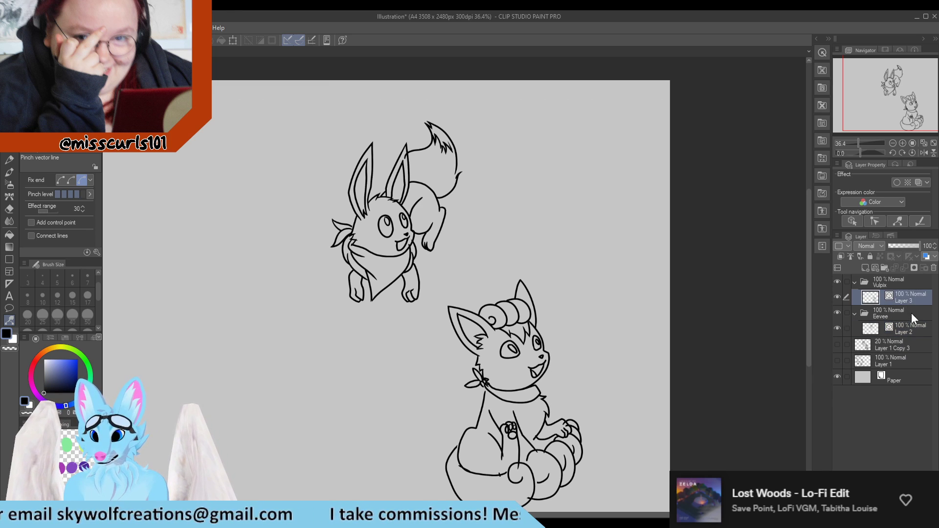
{"action": "left_click", "coordinate": [901, 340]}
{"action": "left_click", "coordinate": [866, 267]}
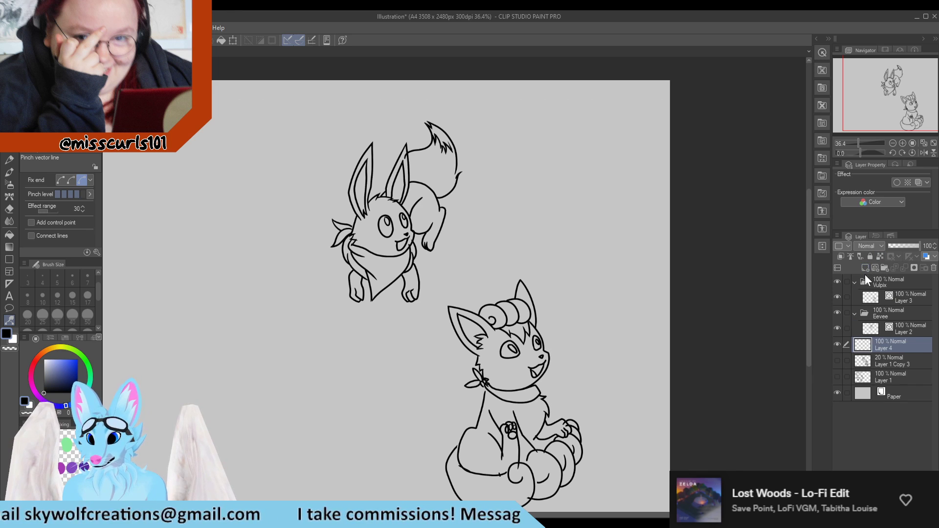
{"action": "left_click_drag", "start_coordinate": [921, 339], "coordinate": [922, 341]}
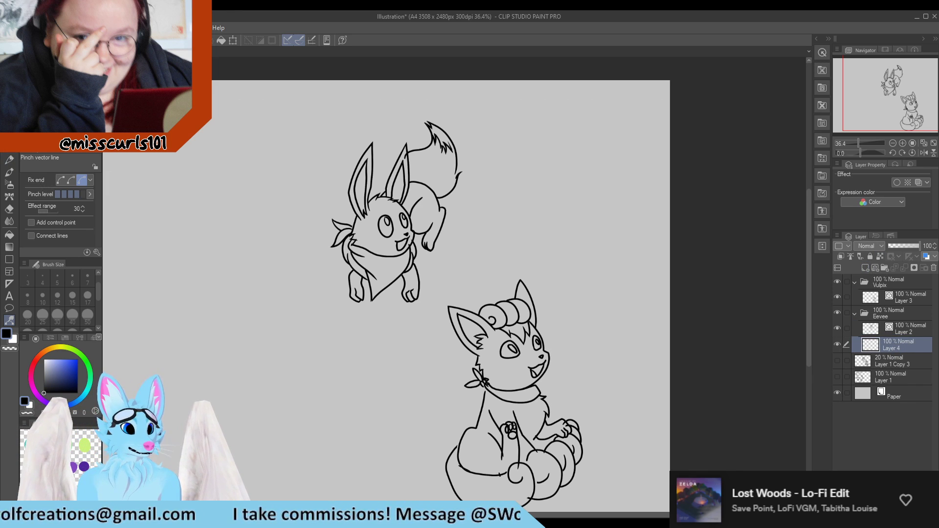
Step: Check the Eevee's outlines for gaps by auto-selecting its head, body and bandana areas on the line layer, and clear the selection
{"action": "key", "text": "w"}
{"action": "scroll", "coordinate": [394, 233], "scroll_direction": "up", "scroll_amount": 5}
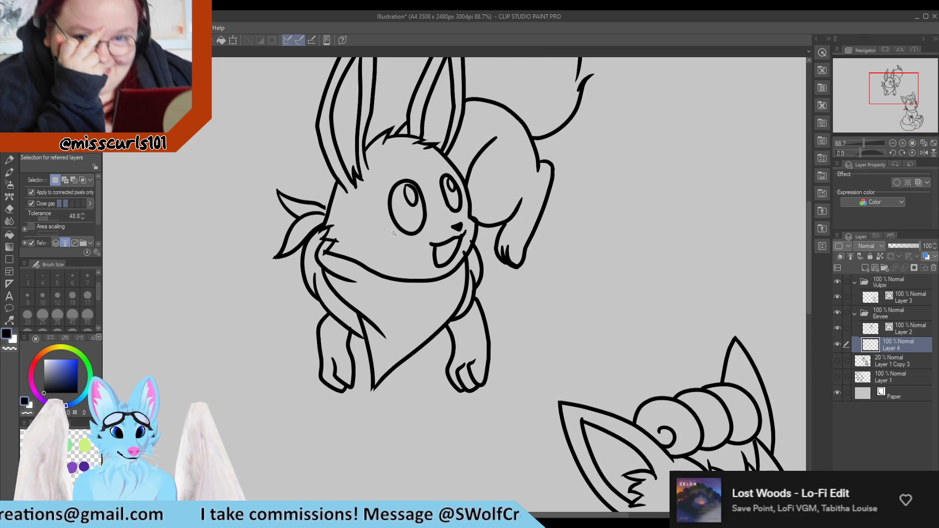
{"action": "left_click", "coordinate": [394, 234]}
{"action": "scroll", "coordinate": [357, 246], "scroll_direction": "down", "scroll_amount": 2}
{"action": "scroll", "coordinate": [371, 254], "scroll_direction": "up", "scroll_amount": 2}
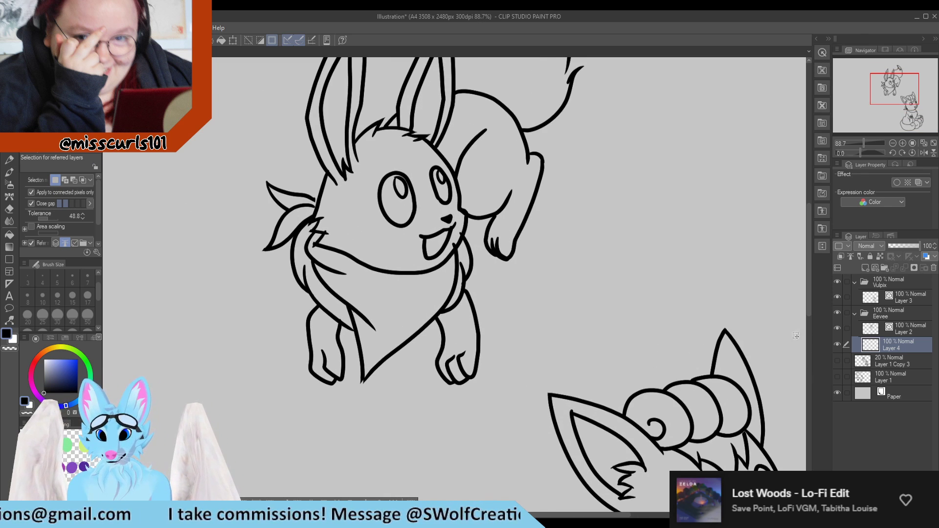
{"action": "left_click", "coordinate": [914, 329]}
{"action": "left_click", "coordinate": [362, 228]}
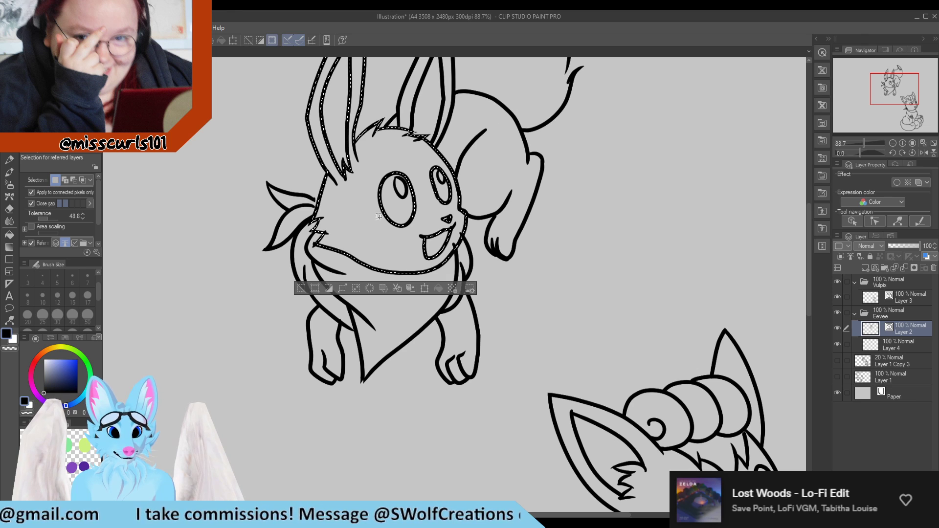
{"action": "left_click", "coordinate": [497, 149], "text": "shift"}
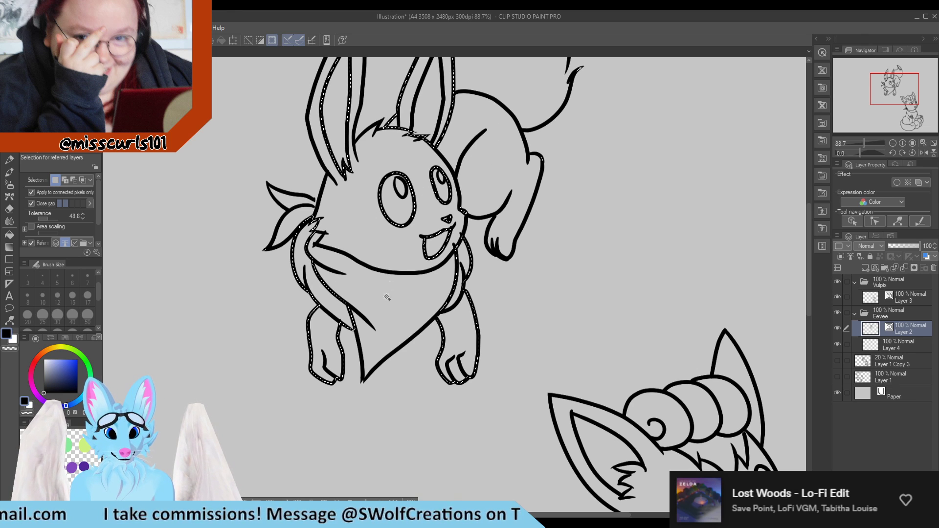
{"action": "left_click", "coordinate": [372, 339], "text": "shift"}
{"action": "scroll", "coordinate": [372, 340], "scroll_direction": "down", "scroll_amount": 2}
{"action": "scroll", "coordinate": [430, 155], "scroll_direction": "up", "scroll_amount": 2}
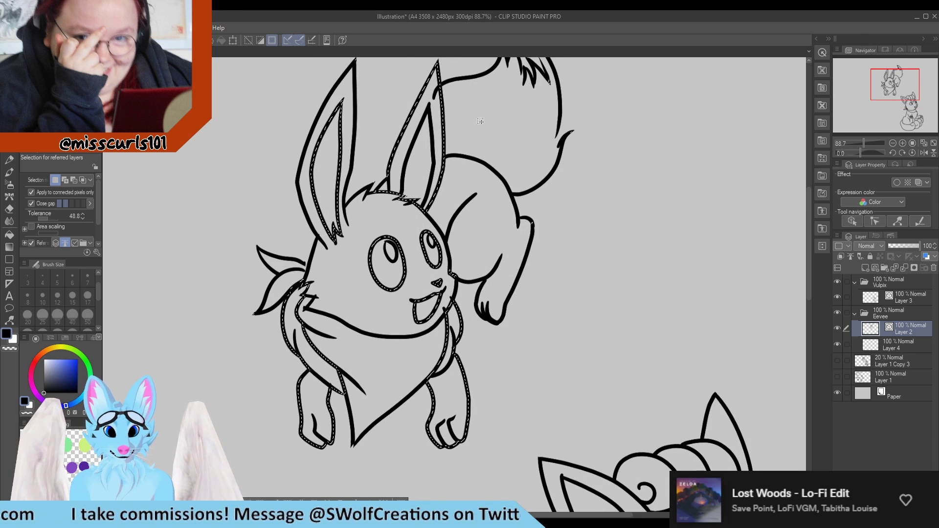
{"action": "scroll", "coordinate": [538, 228], "scroll_direction": "down", "scroll_amount": 1}
{"action": "key", "text": "ctrl+d"}
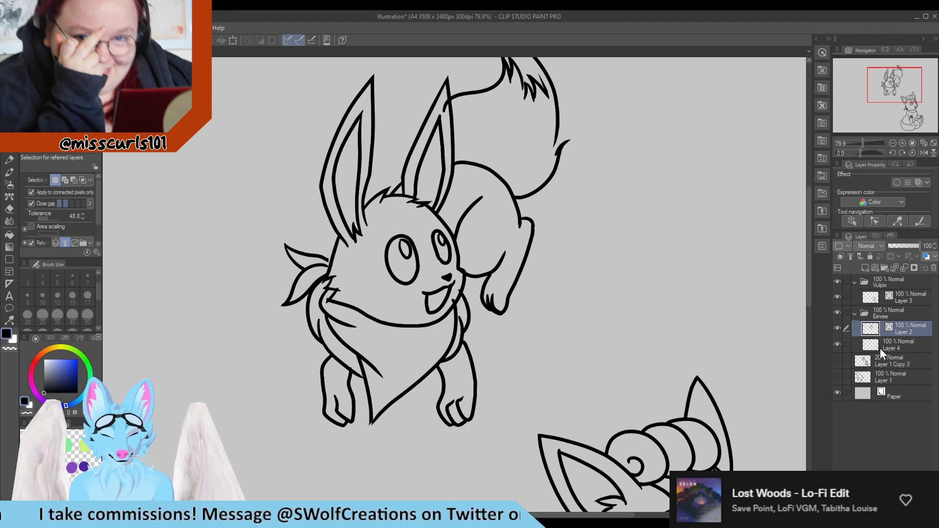
Step: Reshape the Eevee's lower tail outline with Pinch vector line, closing the gap at the outer tuft and raising its base along the back
{"action": "scroll", "coordinate": [441, 301], "scroll_direction": "down", "scroll_amount": 5}
{"action": "scroll", "coordinate": [482, 167], "scroll_direction": "up", "scroll_amount": 13}
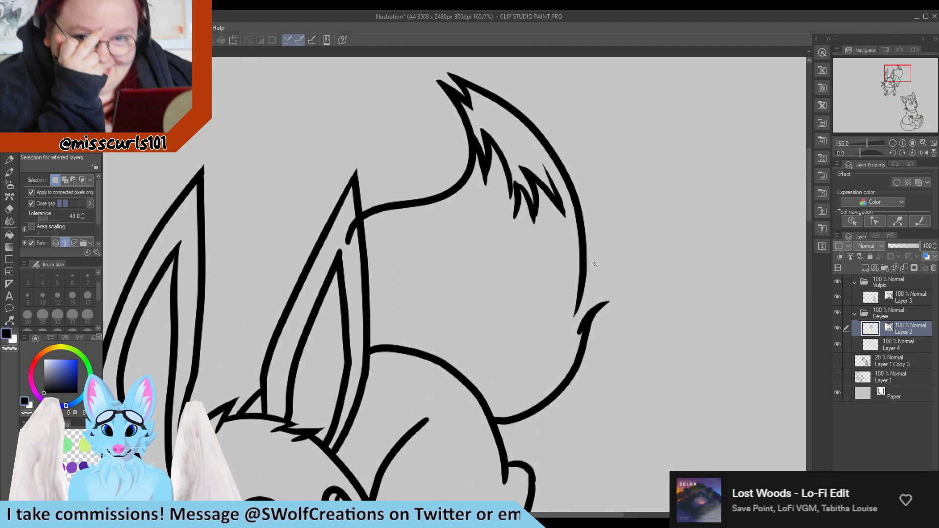
{"action": "left_click", "coordinate": [11, 320]}
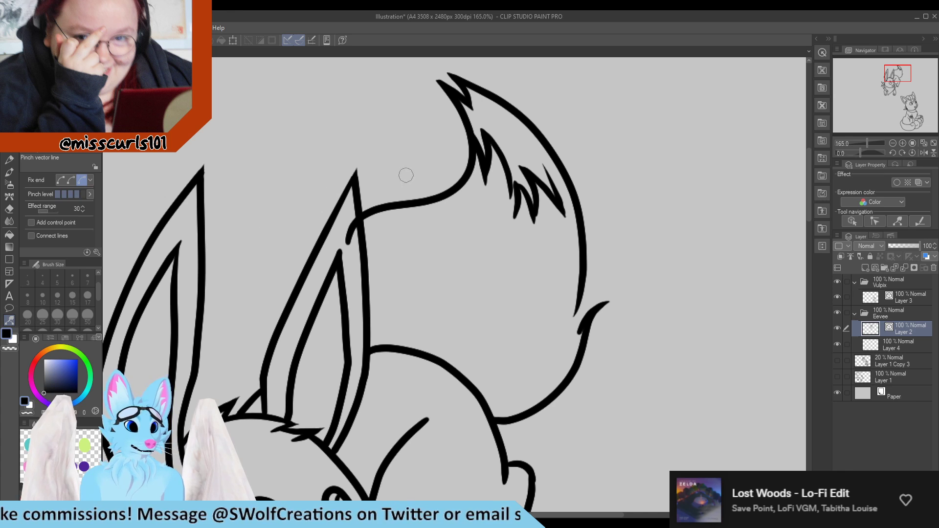
{"action": "left_click_drag", "start_coordinate": [585, 308], "coordinate": [595, 308]}
{"action": "left_click_drag", "start_coordinate": [513, 419], "coordinate": [476, 378]}
{"action": "left_click_drag", "start_coordinate": [542, 365], "coordinate": [542, 372]}
Step: Erase the Eevee's upper tail line inside the far ear and pull its end down to meet the ear's outer edge
{"action": "key", "text": "e"}
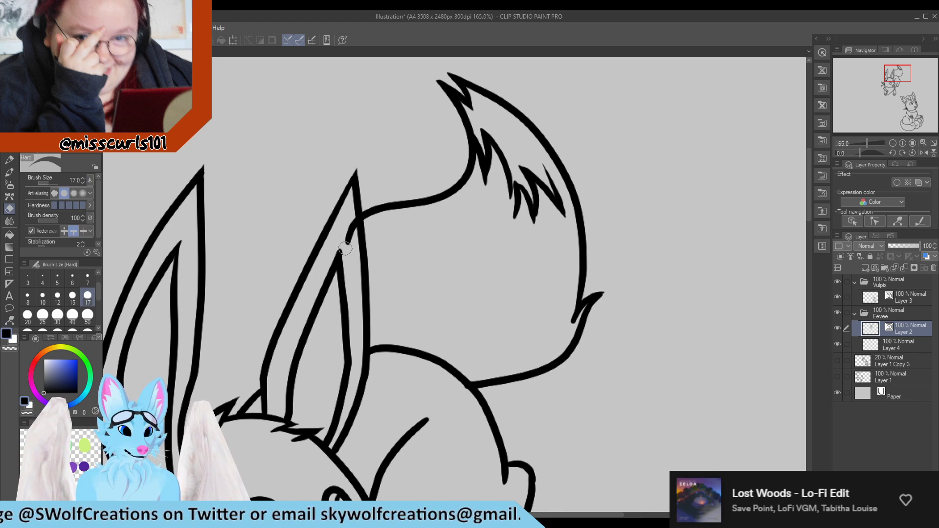
{"action": "mouse_move", "coordinate": [345, 245]}
{"action": "left_mouse_down"}
{"action": "mouse_move", "coordinate": [367, 217]}
{"action": "mouse_move", "coordinate": [374, 239]}
{"action": "left_mouse_up"}
{"action": "key", "text": "y"}
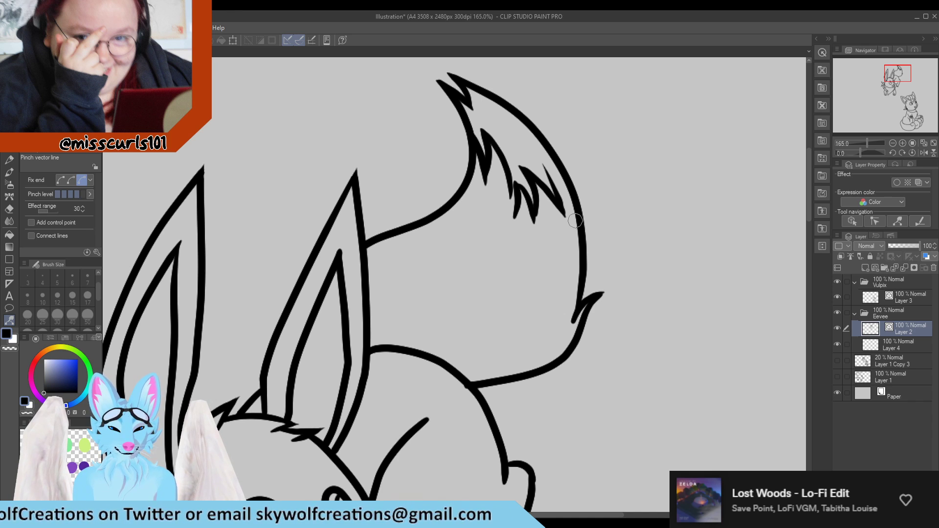
Step: Ink a short fur stroke with the size 10 G-pen joining the tail-tip marking to the tail's outer outline
{"action": "left_click", "coordinate": [10, 158]}
{"action": "left_click_drag", "start_coordinate": [548, 170], "coordinate": [575, 219]}
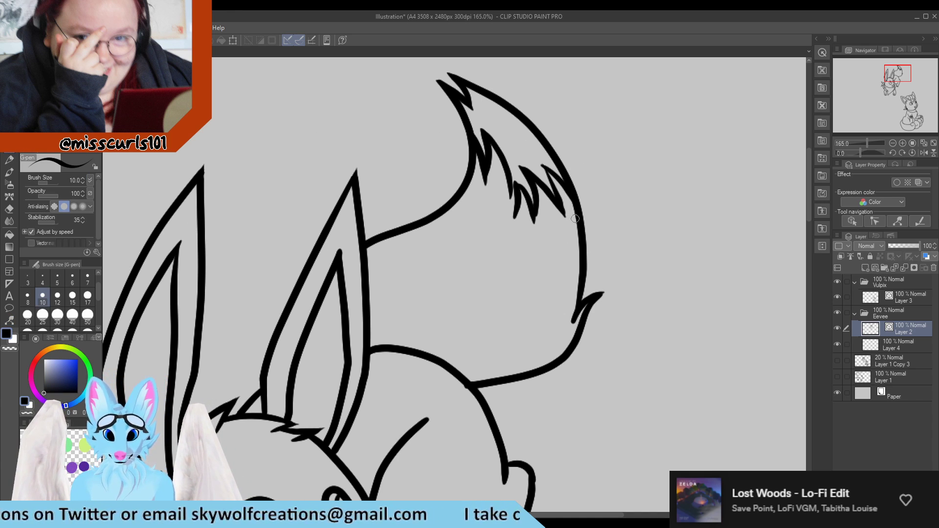
{"action": "scroll", "coordinate": [584, 216], "scroll_direction": "down", "scroll_amount": 6}
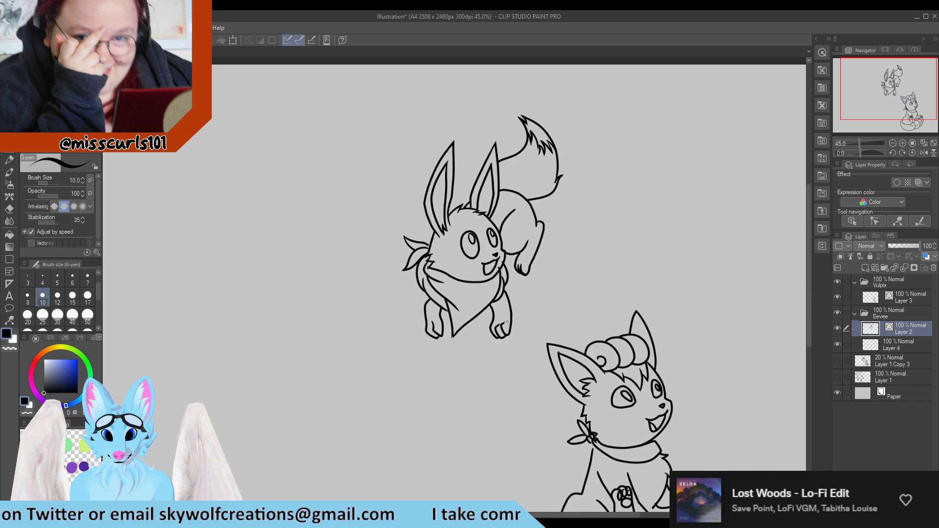
Step: Erase the overshooting line ends along the Eevee's jaw beside the mouth and at the cheek fur tuft
{"action": "scroll", "coordinate": [507, 264], "scroll_direction": "up", "scroll_amount": 6}
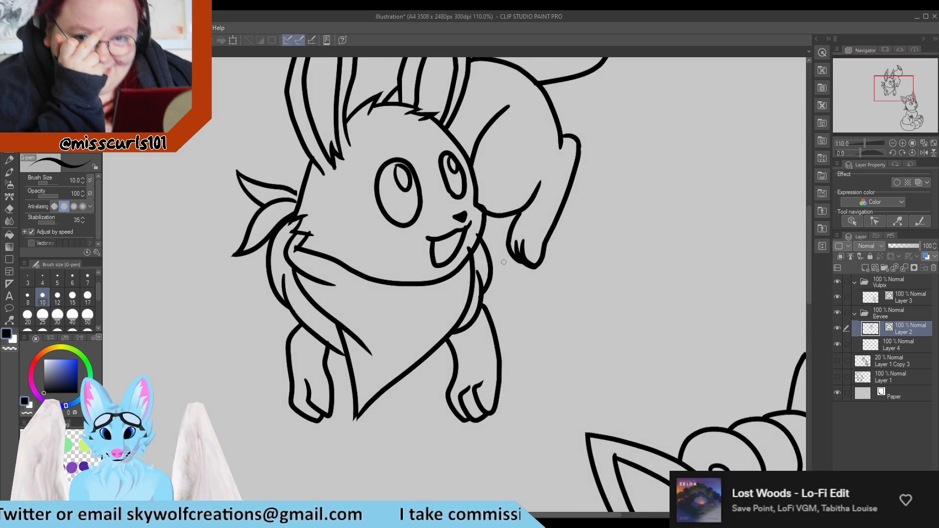
{"action": "key", "text": "e"}
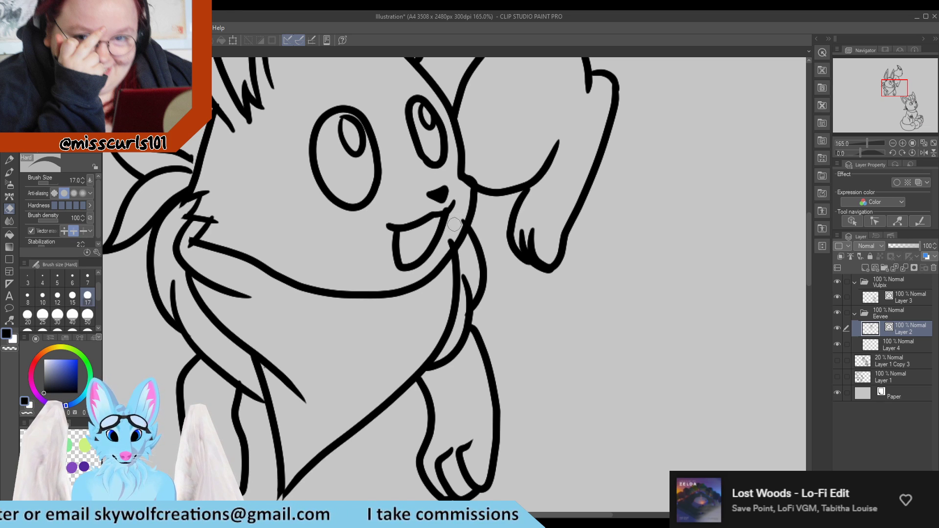
{"action": "key", "text": "p"}
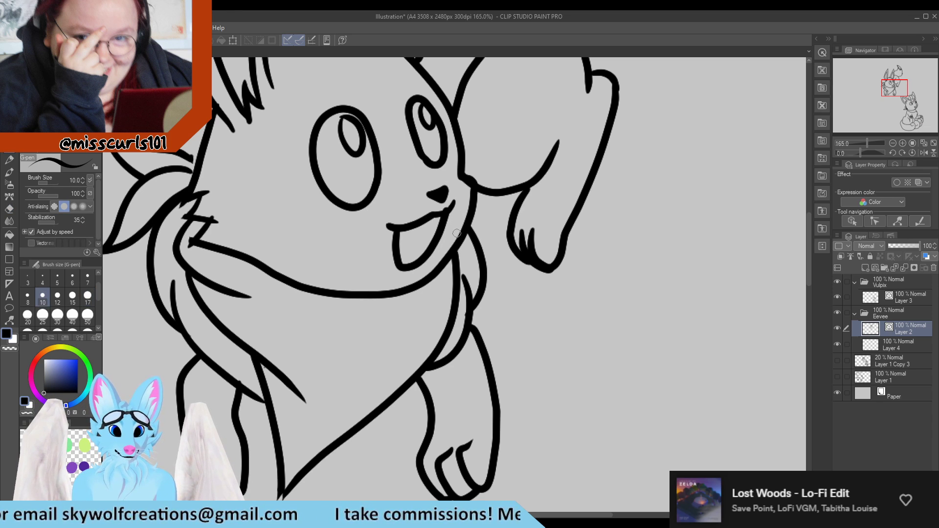
{"action": "key", "text": "e"}
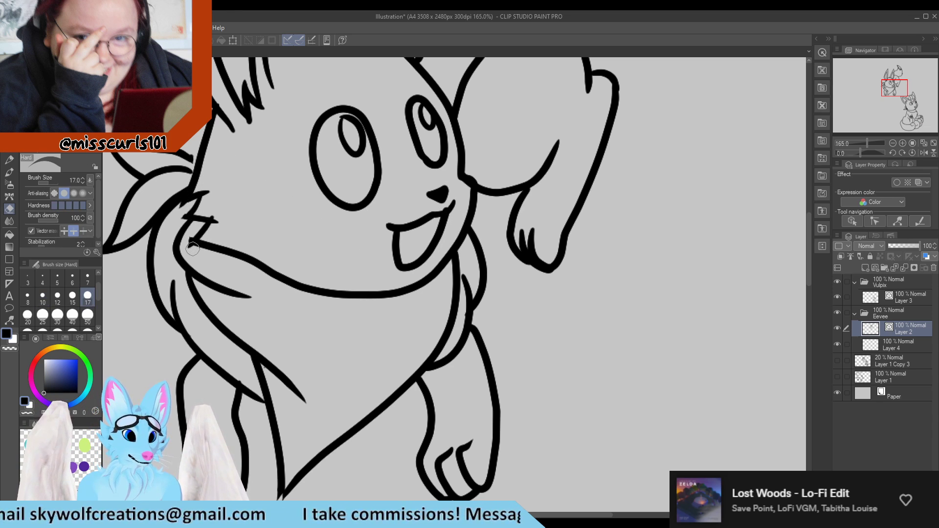
{"action": "left_click_drag", "start_coordinate": [192, 248], "coordinate": [225, 215]}
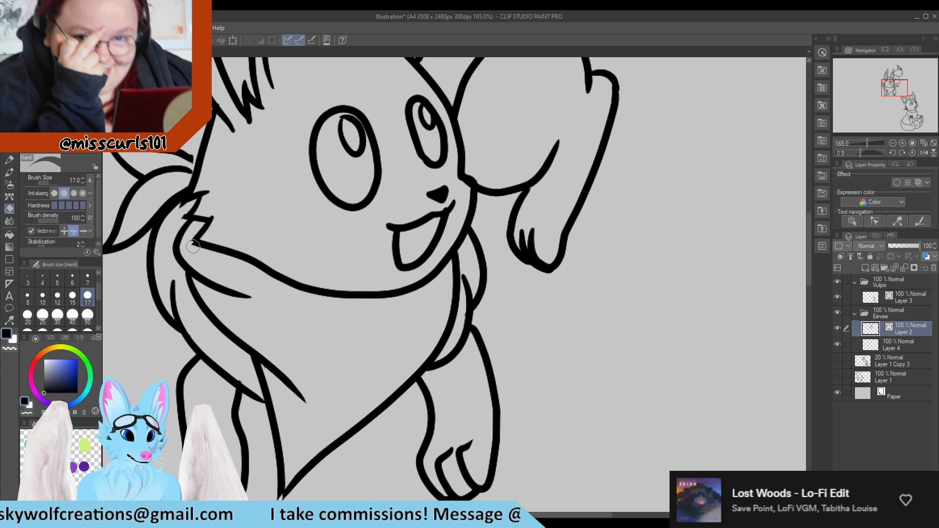
Step: Move the end control point of the Eevee's jaw line to meet the lower cheek fur line
{"action": "key", "text": "p"}
{"action": "left_click", "coordinate": [9, 321]}
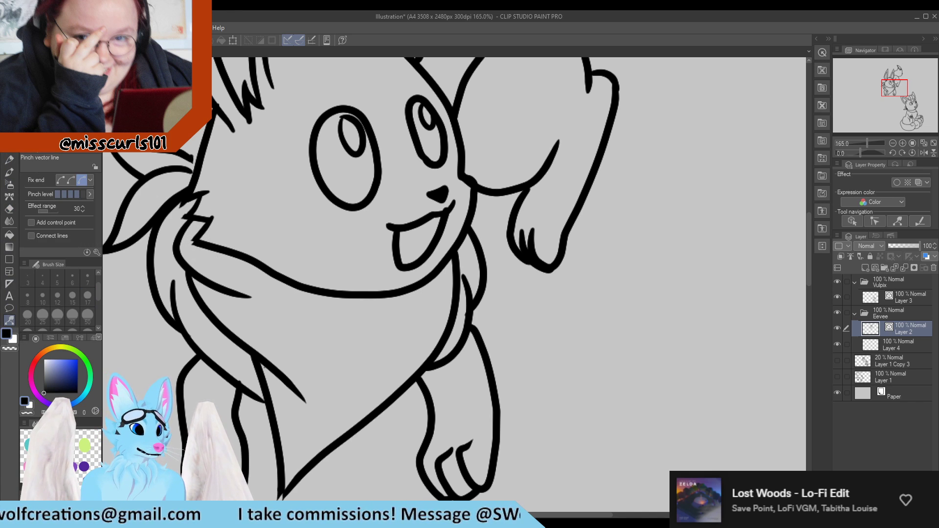
{"action": "key", "text": "y"}
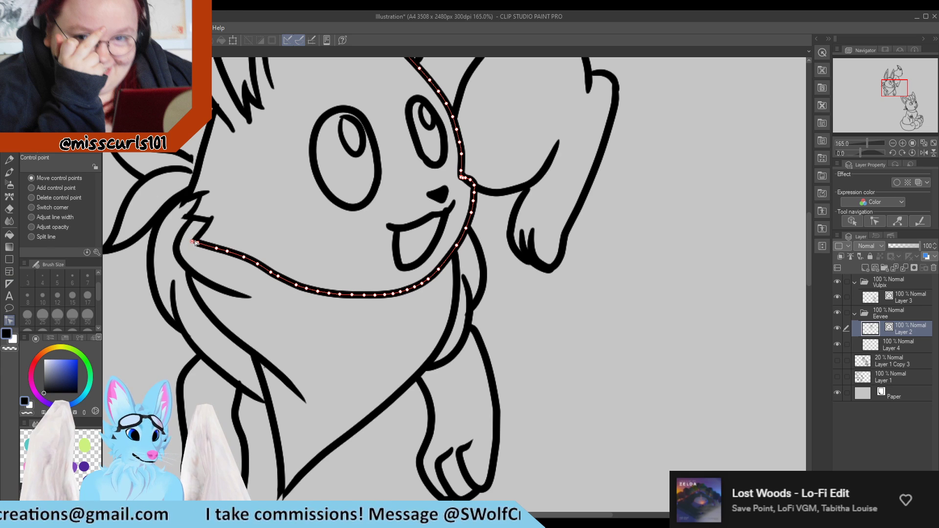
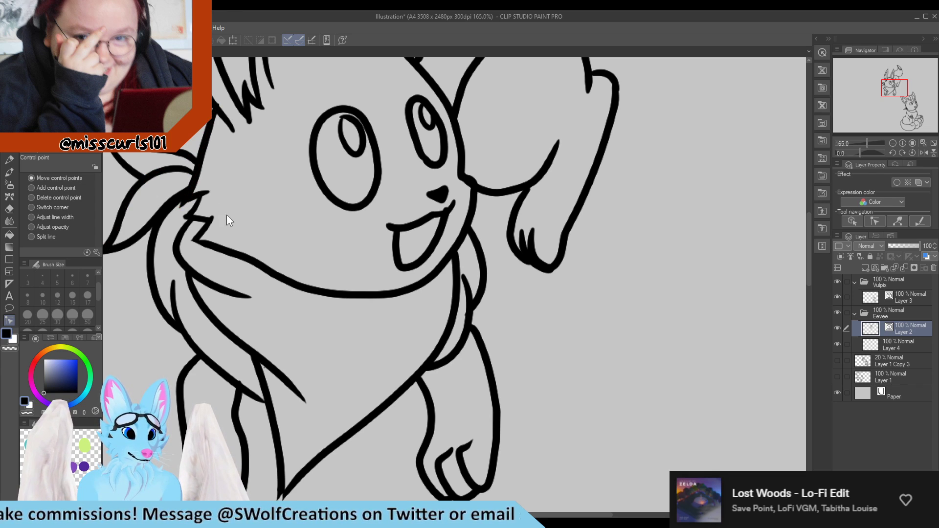
Step: Move the end control points of the Eevee's lower mouth line and belly line to tuck into the upper lip and muzzle outline
{"action": "scroll", "coordinate": [294, 254], "scroll_direction": "down", "scroll_amount": 2}
{"action": "scroll", "coordinate": [411, 266], "scroll_direction": "up", "scroll_amount": 4}
{"action": "scroll", "coordinate": [411, 266], "scroll_direction": "up", "scroll_amount": 1}
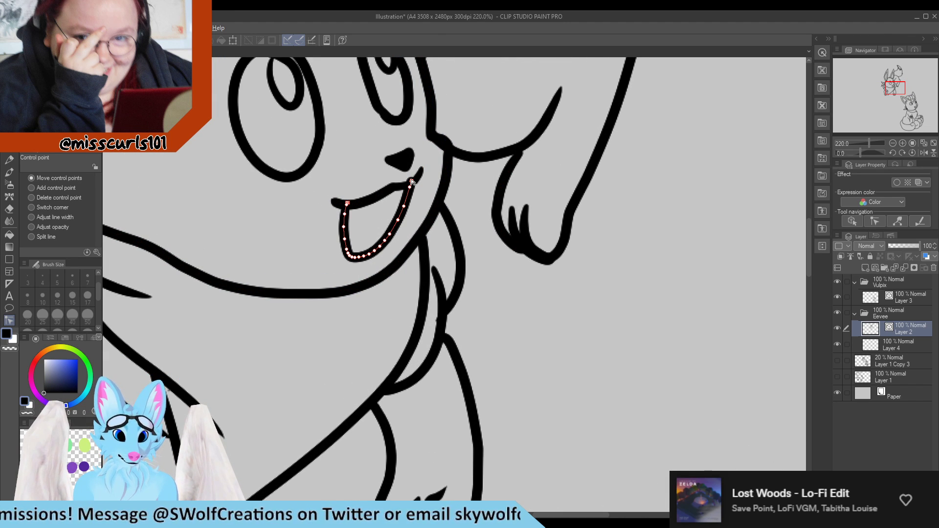
{"action": "left_click_drag", "start_coordinate": [411, 182], "coordinate": [409, 187]}
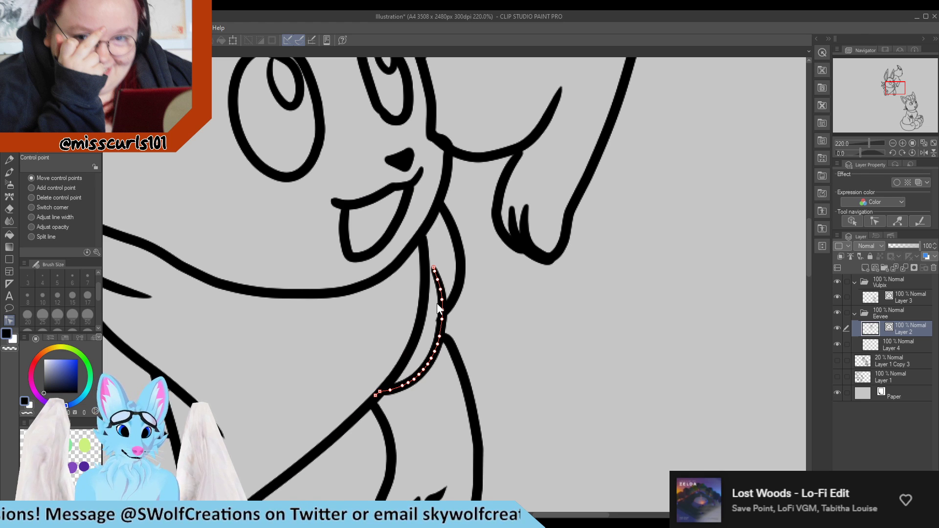
{"action": "scroll", "coordinate": [437, 303], "scroll_direction": "down", "scroll_amount": 8}
{"action": "scroll", "coordinate": [438, 218], "scroll_direction": "up", "scroll_amount": 9}
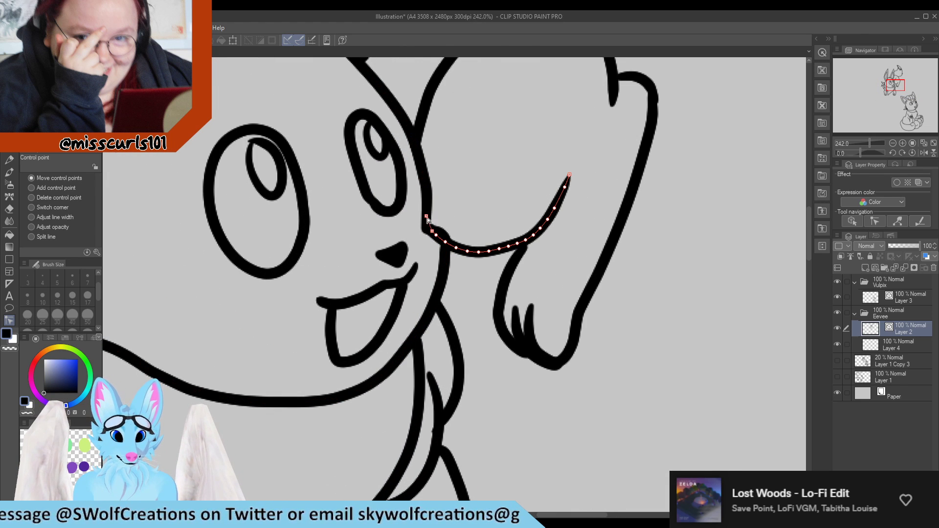
{"action": "left_click_drag", "start_coordinate": [426, 216], "coordinate": [436, 235]}
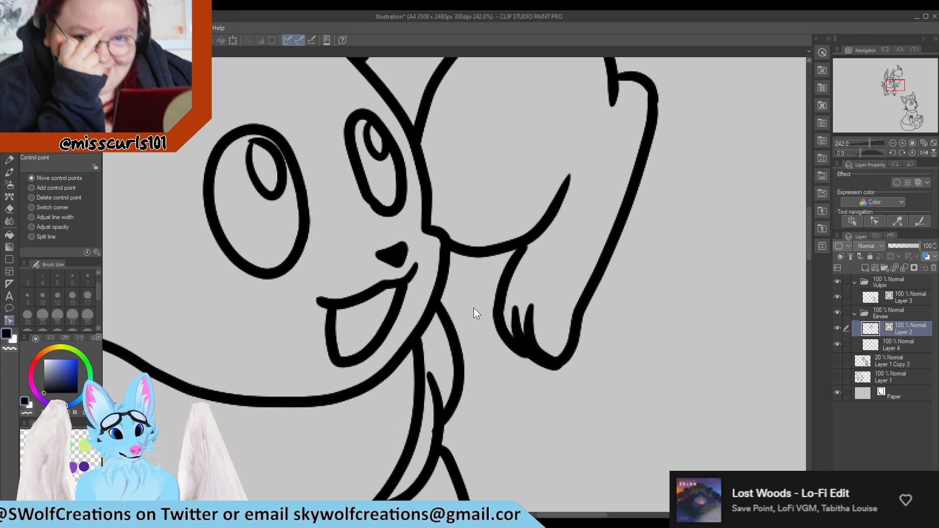
Step: Move the end control point at the lower tip of the Eevee's bandana so both edges meet in a clean point
{"action": "scroll", "coordinate": [452, 188], "scroll_direction": "down", "scroll_amount": 9}
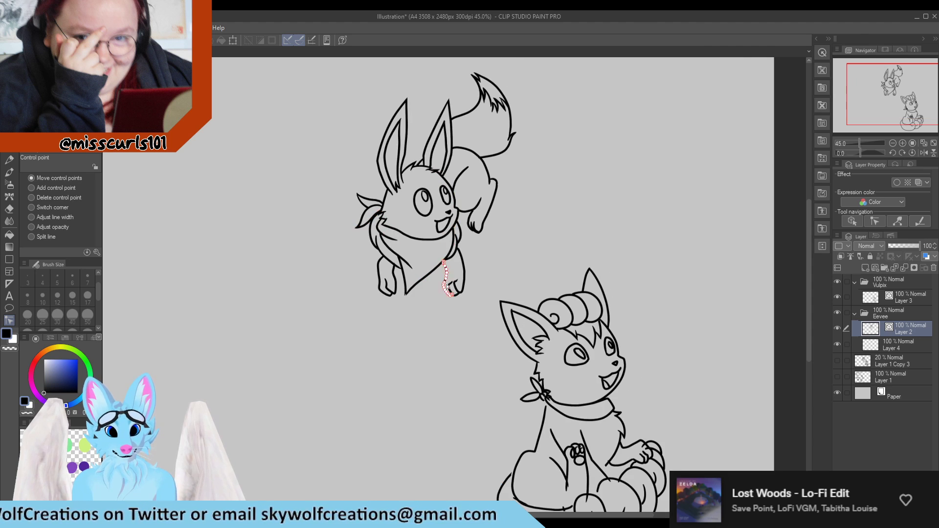
{"action": "scroll", "coordinate": [433, 182], "scroll_direction": "up", "scroll_amount": 5}
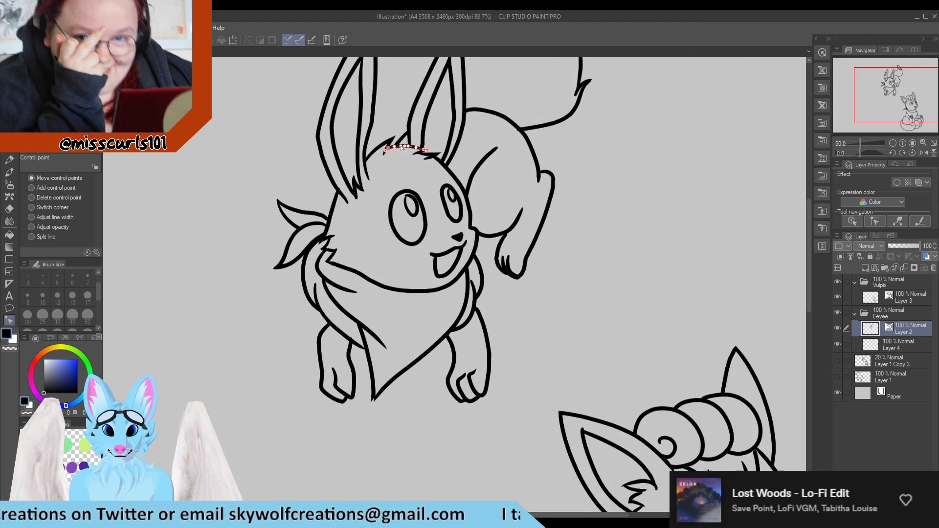
{"action": "scroll", "coordinate": [401, 147], "scroll_direction": "down", "scroll_amount": 4}
{"action": "scroll", "coordinate": [369, 313], "scroll_direction": "up", "scroll_amount": 6}
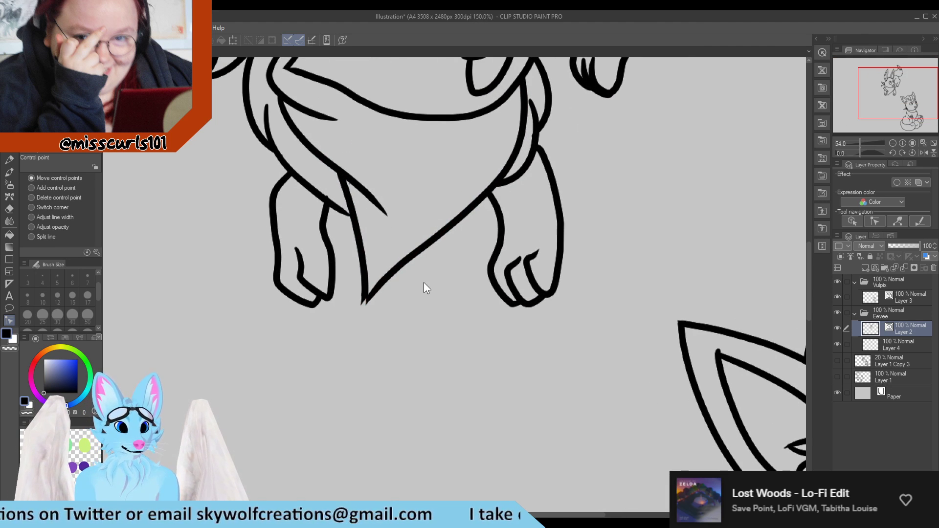
{"action": "mouse_move", "coordinate": [363, 302]}
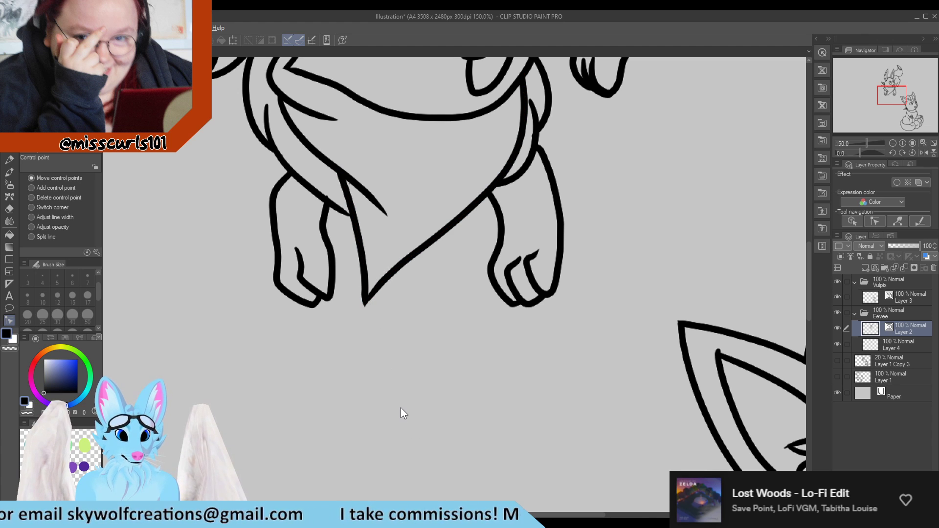
Step: Reshape the toe lines of the Eevee's front paw below the mouth with Pinch vector line, changing which line ends stay fixed
{"action": "scroll", "coordinate": [376, 289], "scroll_direction": "down", "scroll_amount": 3}
{"action": "scroll", "coordinate": [455, 283], "scroll_direction": "up", "scroll_amount": 3}
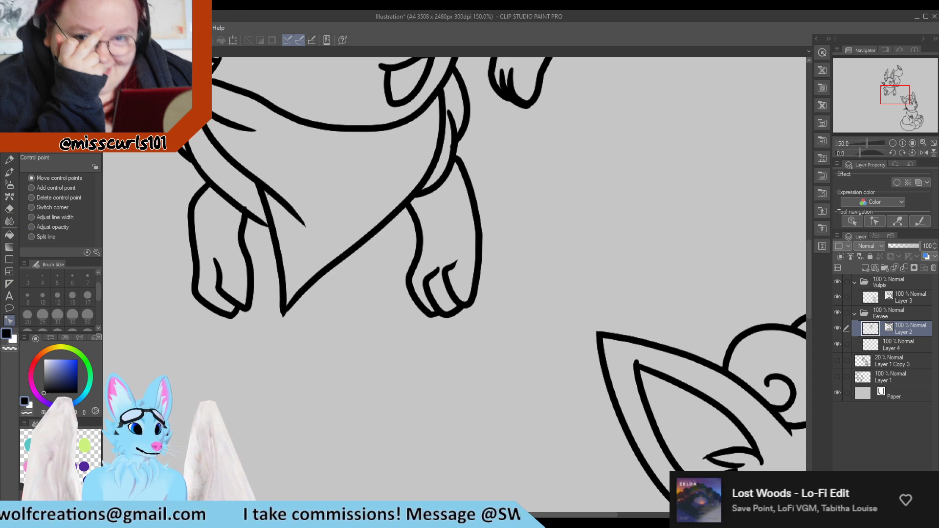
{"action": "left_click", "coordinate": [55, 83]}
{"action": "left_click_drag", "start_coordinate": [436, 267], "coordinate": [432, 271]}
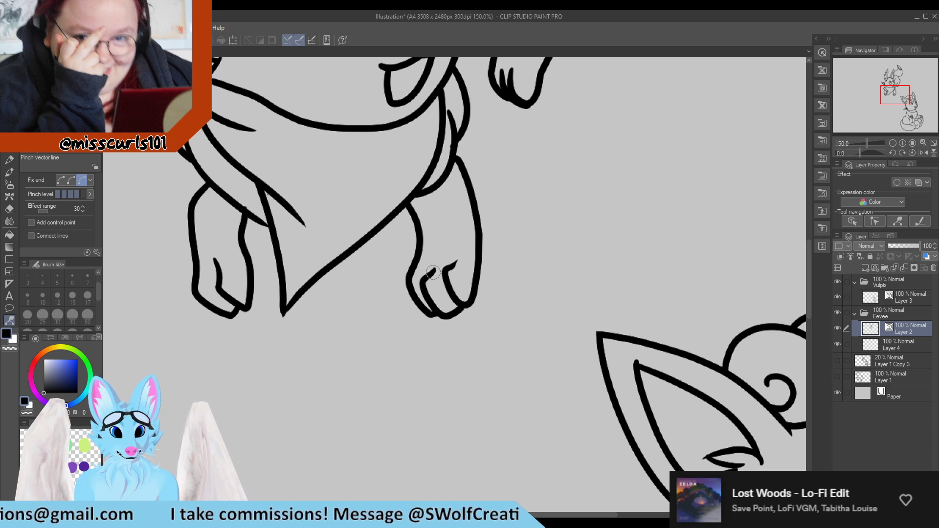
{"action": "left_click", "coordinate": [72, 180]}
{"action": "left_click_drag", "start_coordinate": [430, 281], "coordinate": [449, 267]}
{"action": "scroll", "coordinate": [406, 341], "scroll_direction": "down", "scroll_amount": 8}
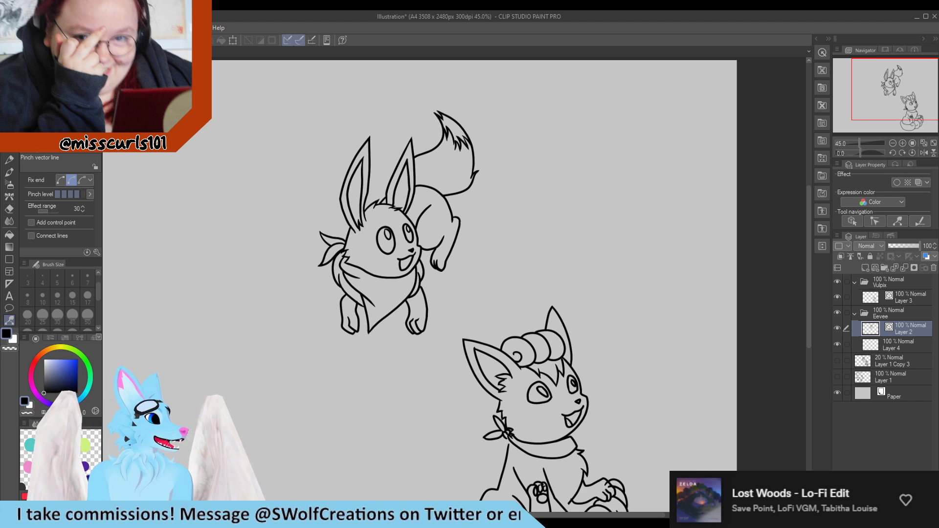
Step: Inspect the Eevee's ears, tail and back outlines up close and from a distance for remaining flaws
{"action": "scroll", "coordinate": [390, 243], "scroll_direction": "down", "scroll_amount": 1}
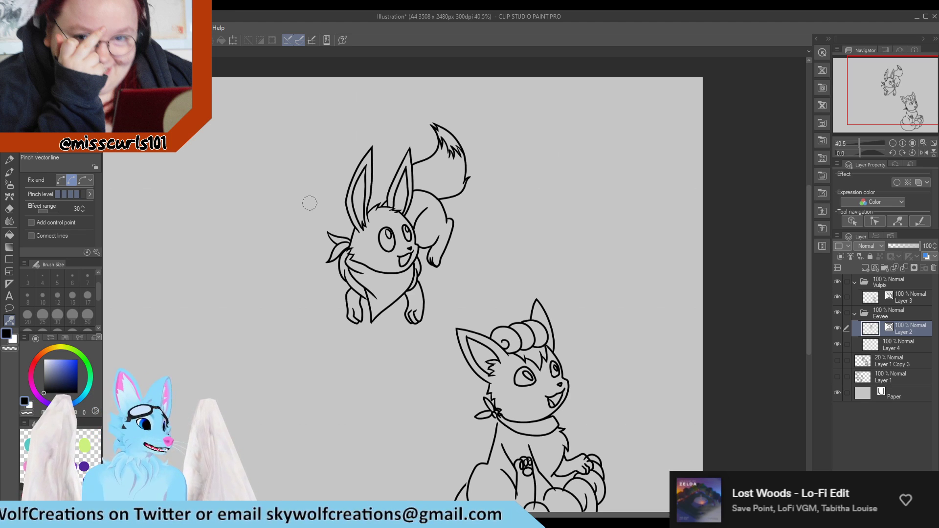
{"action": "scroll", "coordinate": [370, 216], "scroll_direction": "down", "scroll_amount": 1}
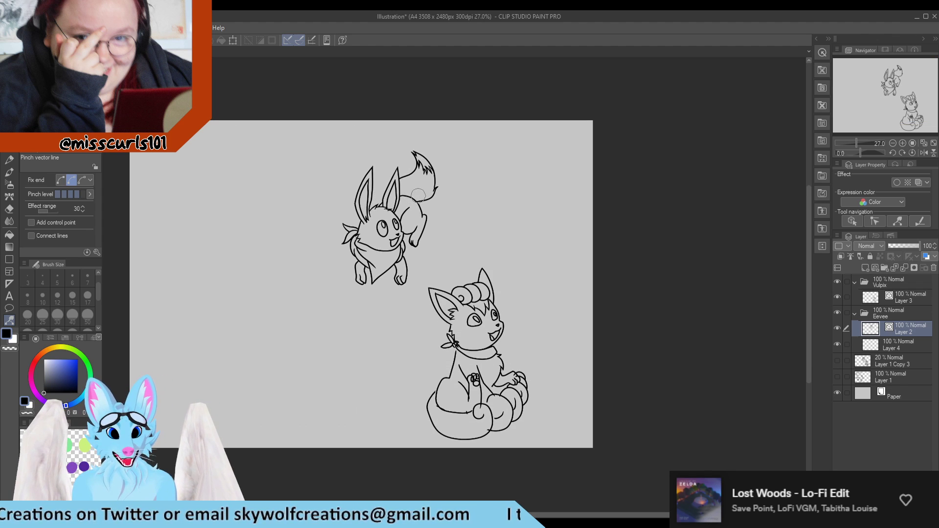
{"action": "scroll", "coordinate": [382, 220], "scroll_direction": "up", "scroll_amount": 4}
{"action": "scroll", "coordinate": [367, 229], "scroll_direction": "up", "scroll_amount": 1}
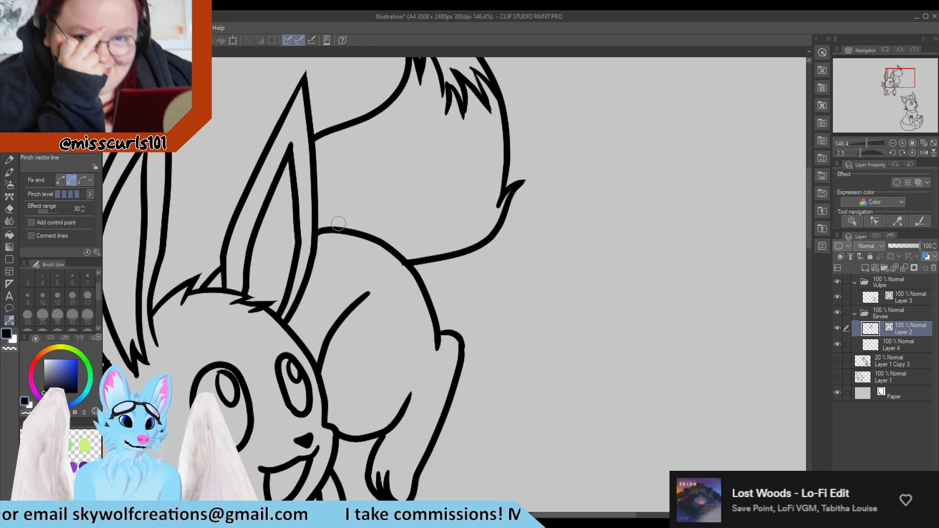
{"action": "scroll", "coordinate": [338, 221], "scroll_direction": "down", "scroll_amount": 1}
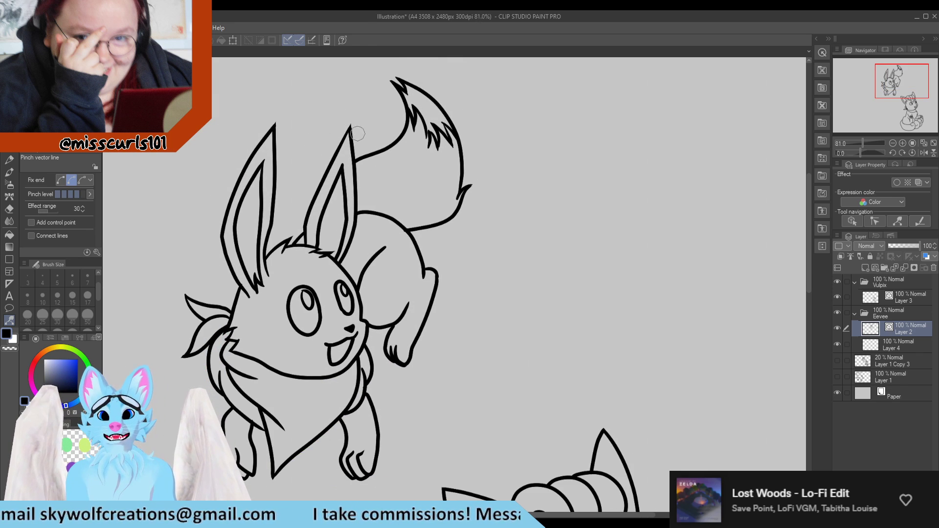
{"action": "scroll", "coordinate": [355, 166], "scroll_direction": "down", "scroll_amount": 4}
{"action": "scroll", "coordinate": [374, 304], "scroll_direction": "down", "scroll_amount": 2}
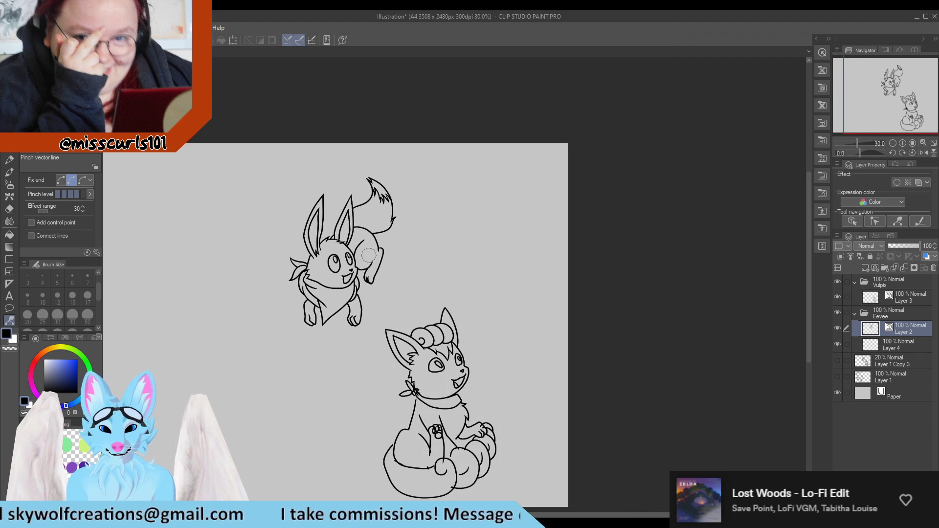
Step: On the Vulpix's line layer, pinch the second tail curl's outline and the haunch's lower line end to meet the spiral curl
{"action": "scroll", "coordinate": [457, 450], "scroll_direction": "up", "scroll_amount": 5}
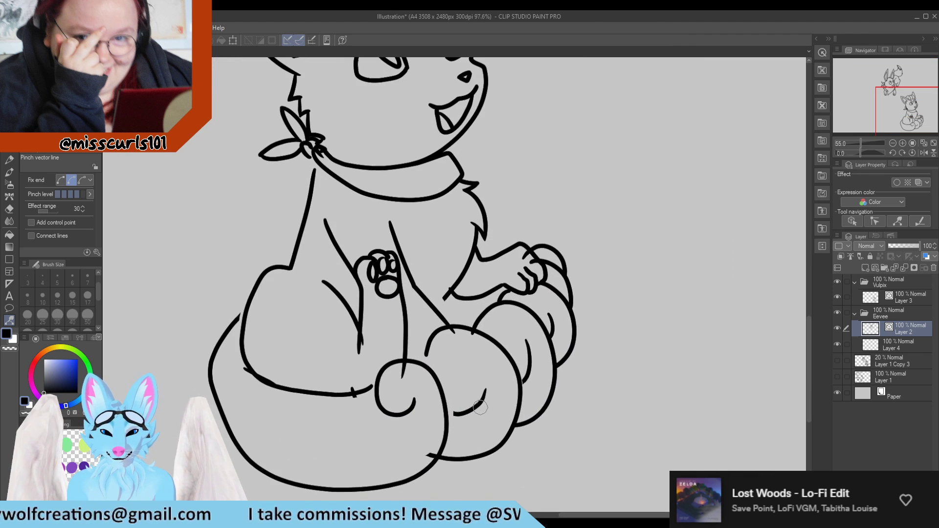
{"action": "left_click", "coordinate": [419, 329], "text": "ctrl+shift"}
{"action": "left_click_drag", "start_coordinate": [419, 330], "coordinate": [413, 342]}
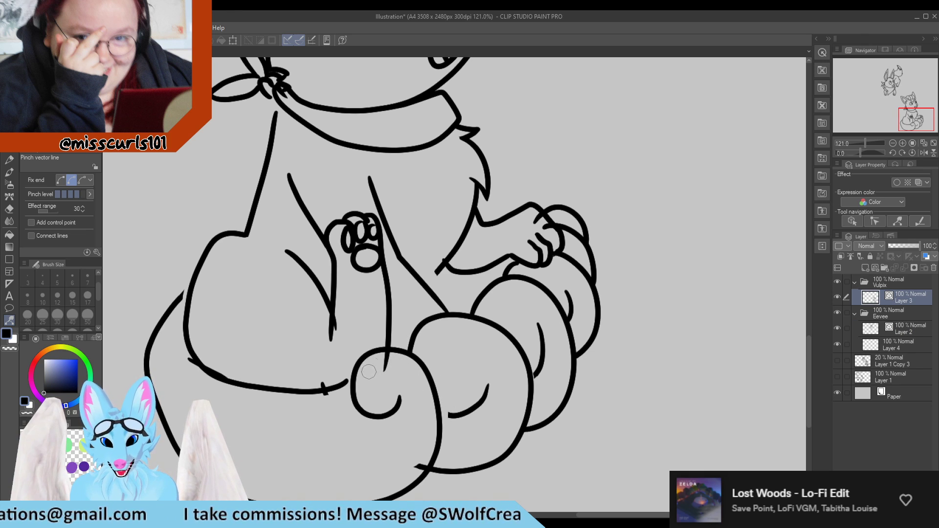
{"action": "left_click_drag", "start_coordinate": [341, 381], "coordinate": [335, 386]}
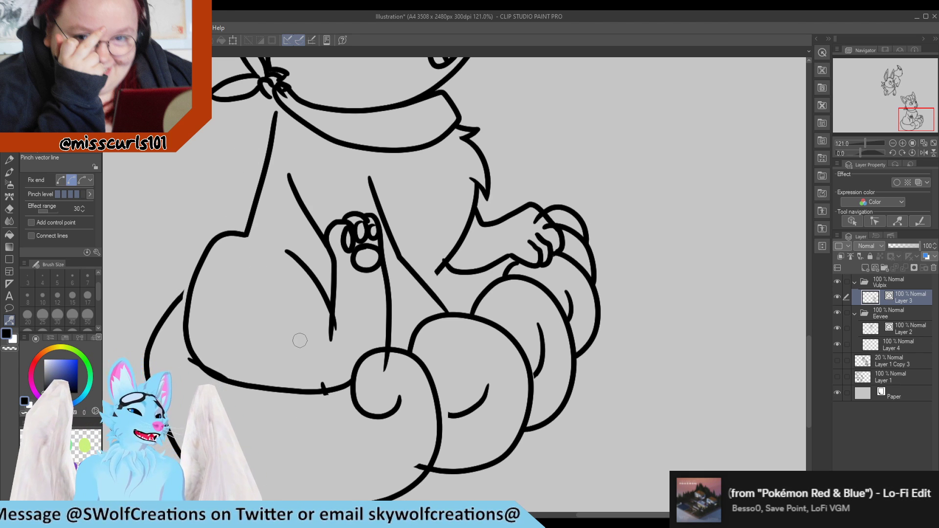
Step: Pull the upper end of the Vulpix's outer tail line over to meet the haunch's back edge
{"action": "scroll", "coordinate": [291, 339], "scroll_direction": "down", "scroll_amount": 5}
{"action": "scroll", "coordinate": [196, 311], "scroll_direction": "up", "scroll_amount": 9}
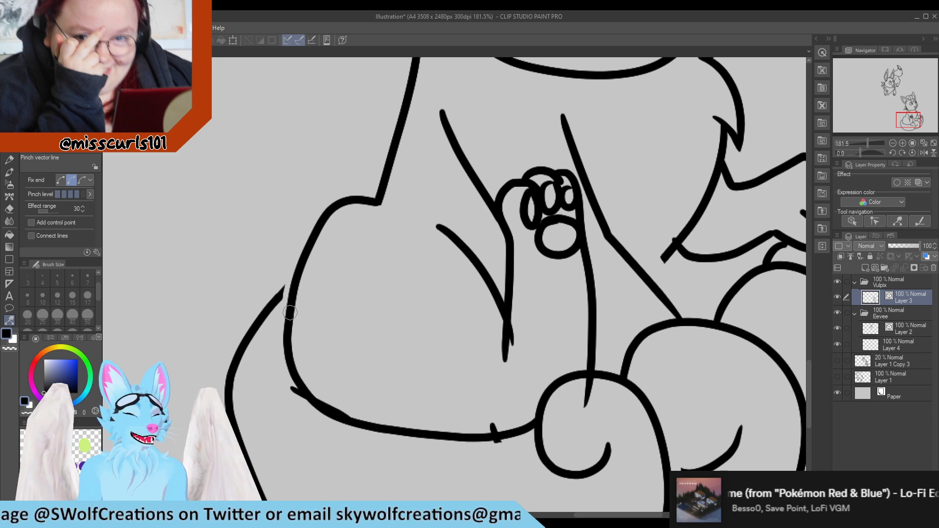
{"action": "left_click_drag", "start_coordinate": [275, 296], "coordinate": [282, 297]}
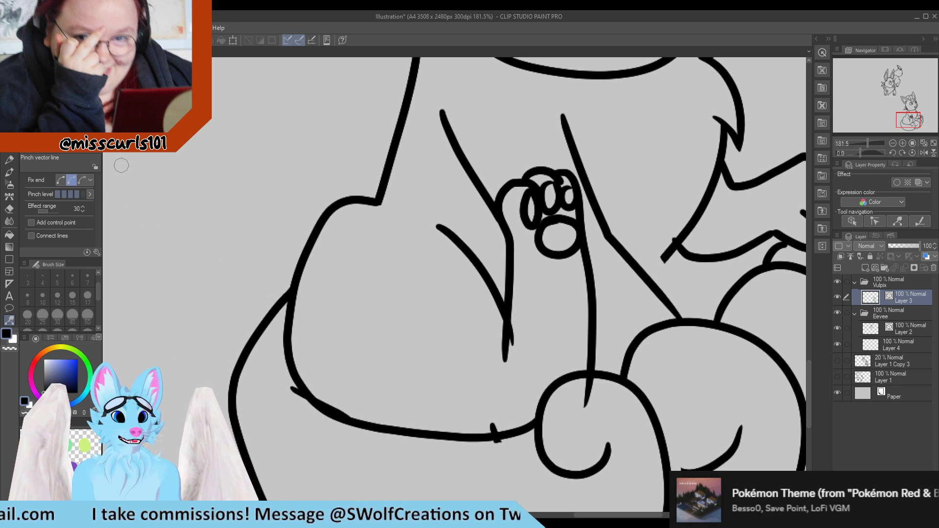
Step: Inspect the Vulpix's body and tail outlines at several magnifications for remaining gaps
{"action": "scroll", "coordinate": [328, 231], "scroll_direction": "down", "scroll_amount": 3}
{"action": "scroll", "coordinate": [160, 286], "scroll_direction": "down", "scroll_amount": 3}
{"action": "scroll", "coordinate": [160, 288], "scroll_direction": "down", "scroll_amount": 1}
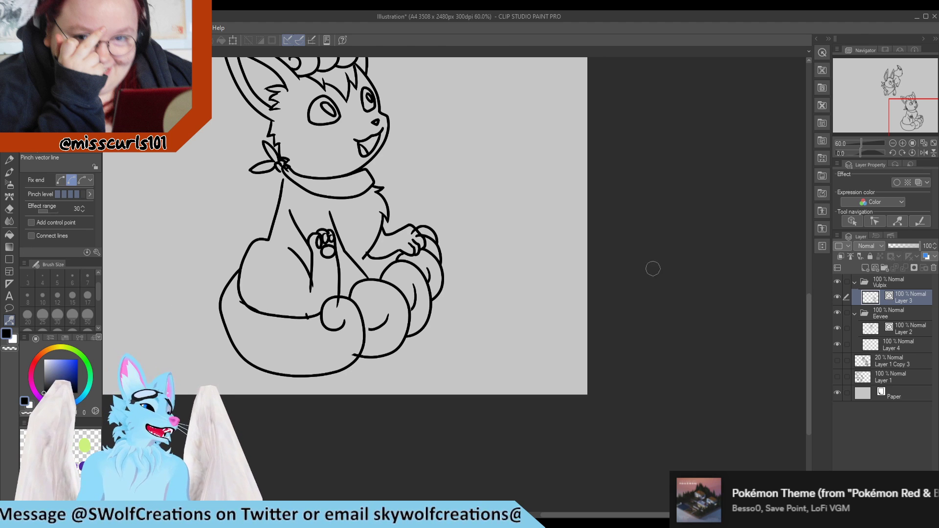
{"action": "scroll", "coordinate": [570, 298], "scroll_direction": "down", "scroll_amount": 5}
{"action": "scroll", "coordinate": [410, 184], "scroll_direction": "up", "scroll_amount": 4}
{"action": "scroll", "coordinate": [407, 192], "scroll_direction": "up", "scroll_amount": 2}
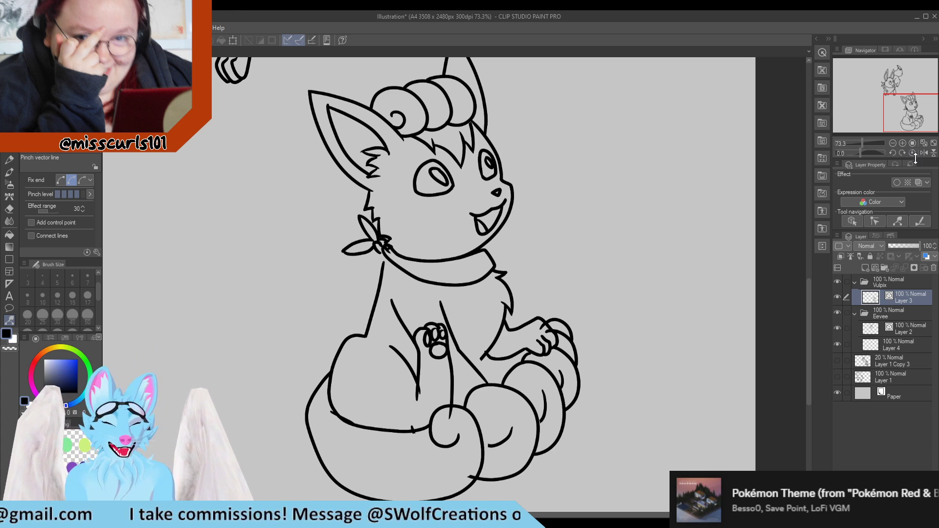
{"action": "scroll", "coordinate": [483, 304], "scroll_direction": "down", "scroll_amount": 3}
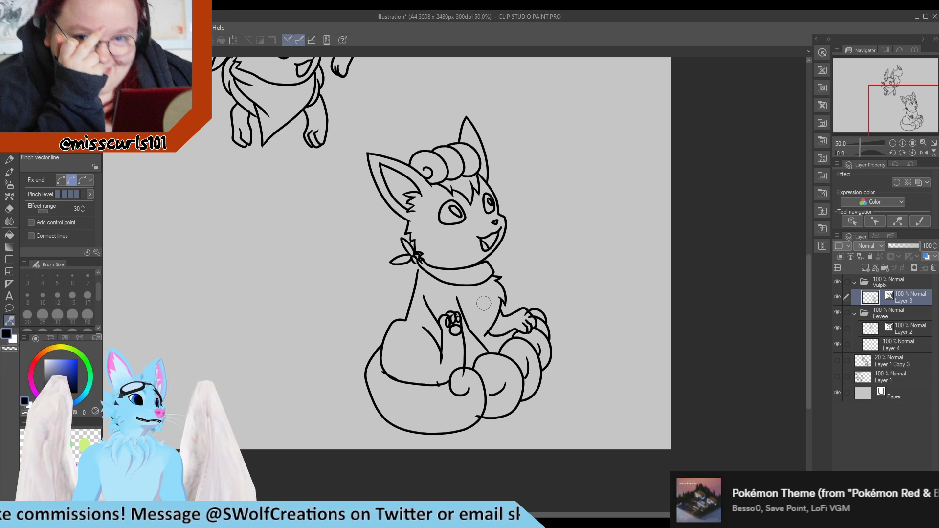
{"action": "scroll", "coordinate": [484, 303], "scroll_direction": "down", "scroll_amount": 2}
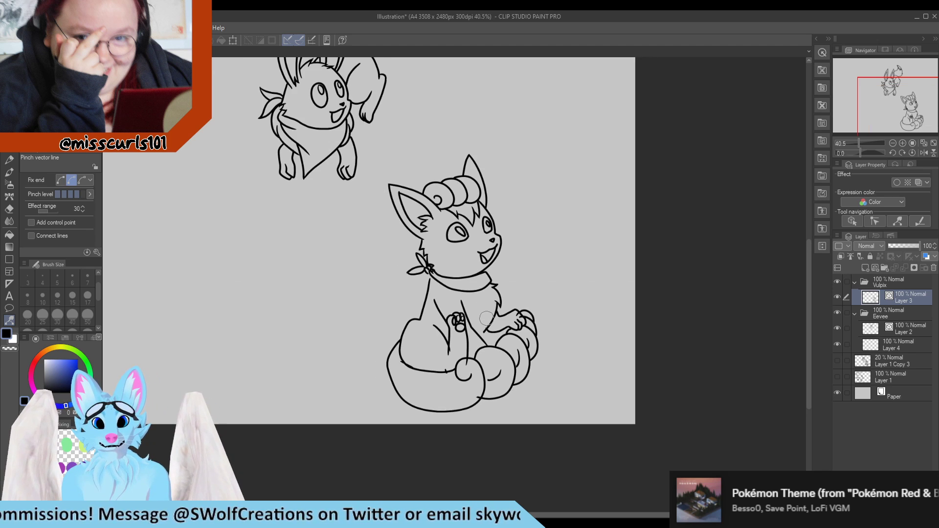
Step: Pinch the Vulpix's haunch and back lines into a clean corner and extend the back line's upper end to the bandana knot
{"action": "scroll", "coordinate": [422, 330], "scroll_direction": "up", "scroll_amount": 5}
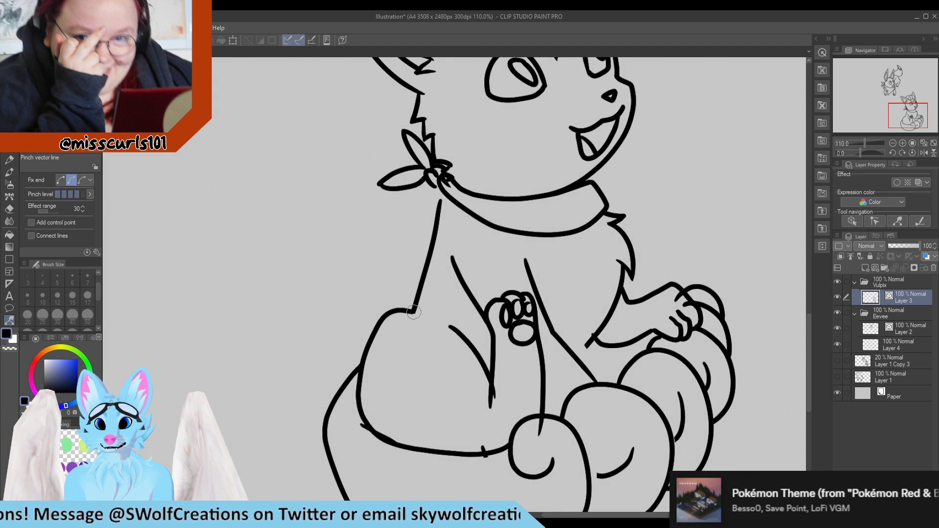
{"action": "left_click_drag", "start_coordinate": [410, 313], "coordinate": [411, 318]}
{"action": "mouse_move", "coordinate": [415, 309]}
{"action": "left_mouse_down"}
{"action": "mouse_move", "coordinate": [387, 321]}
{"action": "mouse_move", "coordinate": [400, 307]}
{"action": "left_mouse_up"}
{"action": "left_click_drag", "start_coordinate": [440, 206], "coordinate": [443, 185]}
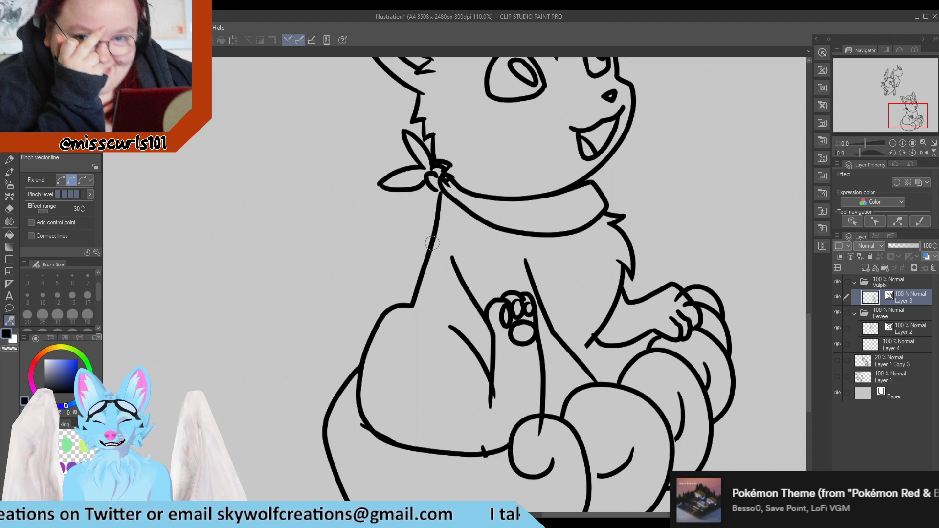
{"action": "scroll", "coordinate": [494, 313], "scroll_direction": "down", "scroll_amount": 4}
{"action": "scroll", "coordinate": [478, 341], "scroll_direction": "up", "scroll_amount": 2}
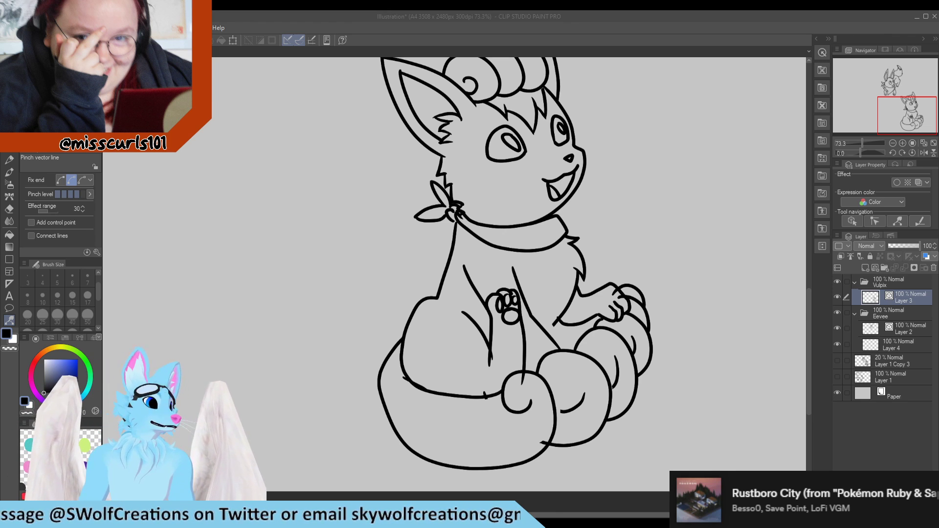
{"action": "scroll", "coordinate": [672, 300], "scroll_direction": "down", "scroll_amount": 3}
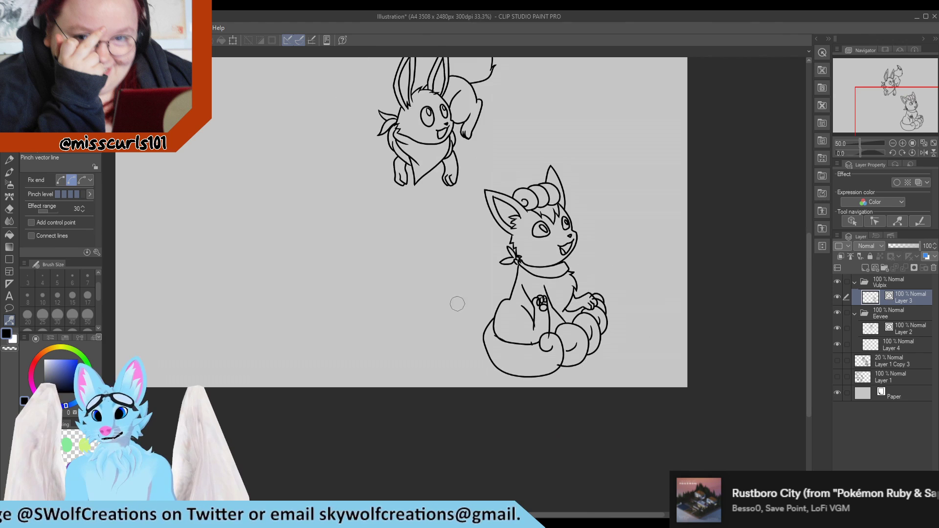
{"action": "scroll", "coordinate": [498, 456], "scroll_direction": "up", "scroll_amount": 1}
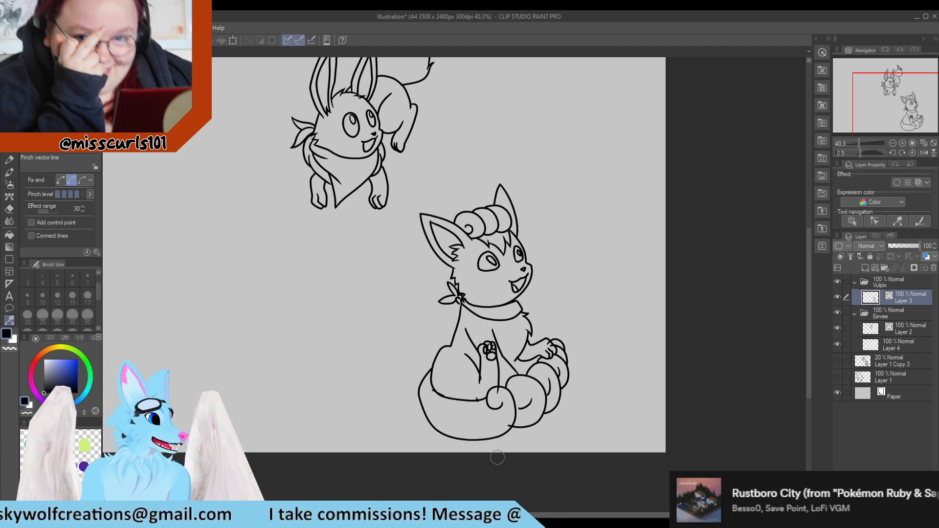
{"action": "scroll", "coordinate": [283, 164], "scroll_direction": "down", "scroll_amount": 2}
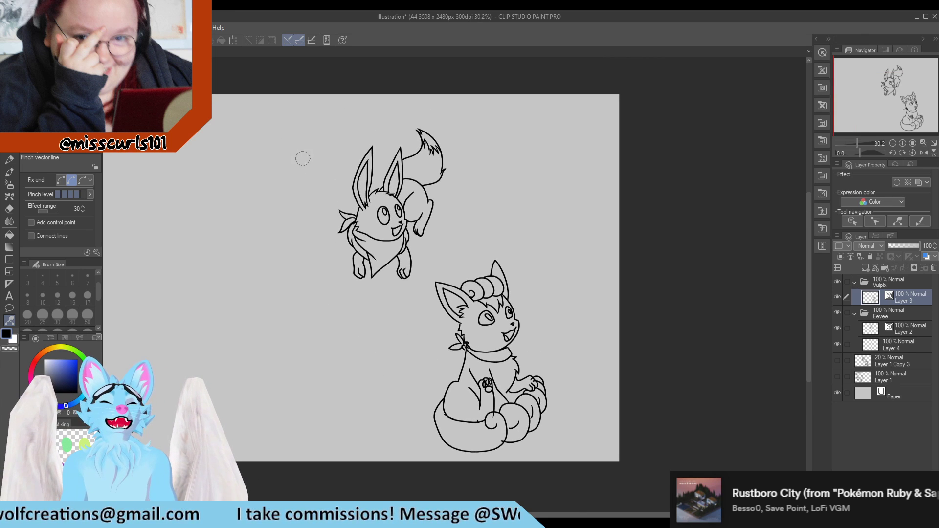